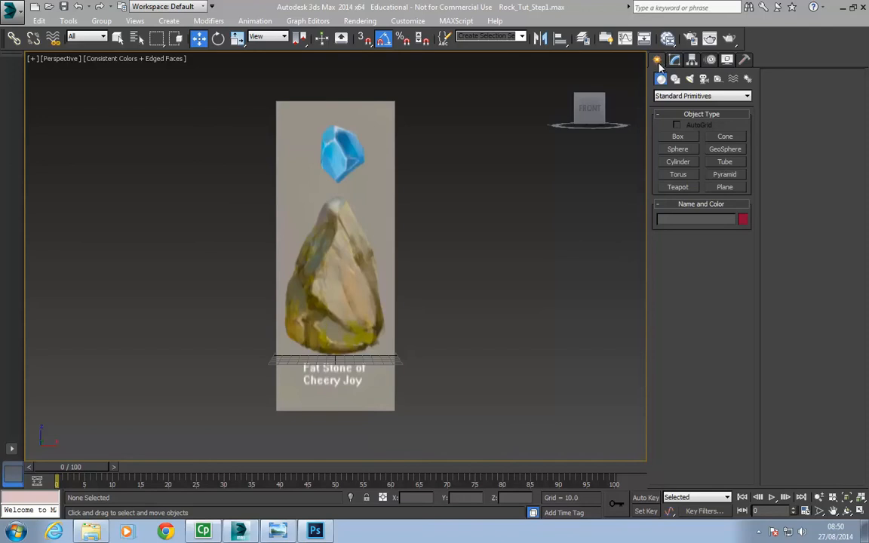
- Create a square-based box about 113 by 113 by 35 units at the rock's base, with 3 length and 3 width segments
{"action": "left_click", "coordinate": [678, 137]}
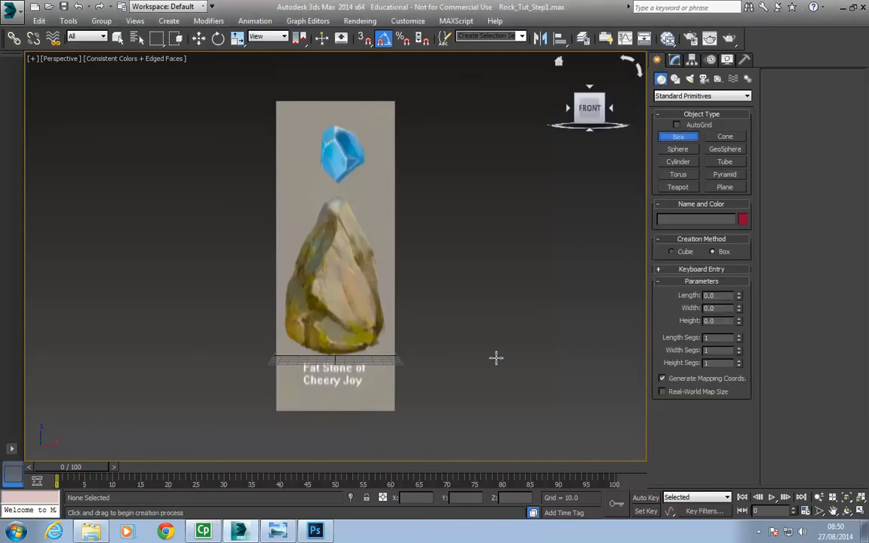
{"action": "left_click_drag", "start_coordinate": [337, 356], "coordinate": [350, 360], "text": "ctrl"}
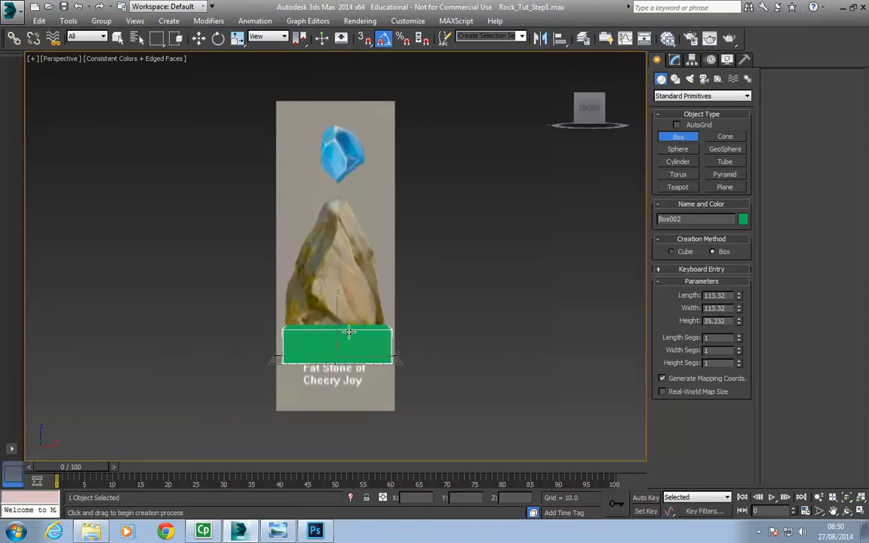
{"action": "left_click", "coordinate": [740, 337]}
{"action": "left_click", "coordinate": [740, 337]}
{"action": "left_click", "coordinate": [740, 350]}
- Centre the box on the world origin by setting its X and Y positions to 0
{"action": "key", "text": "w"}
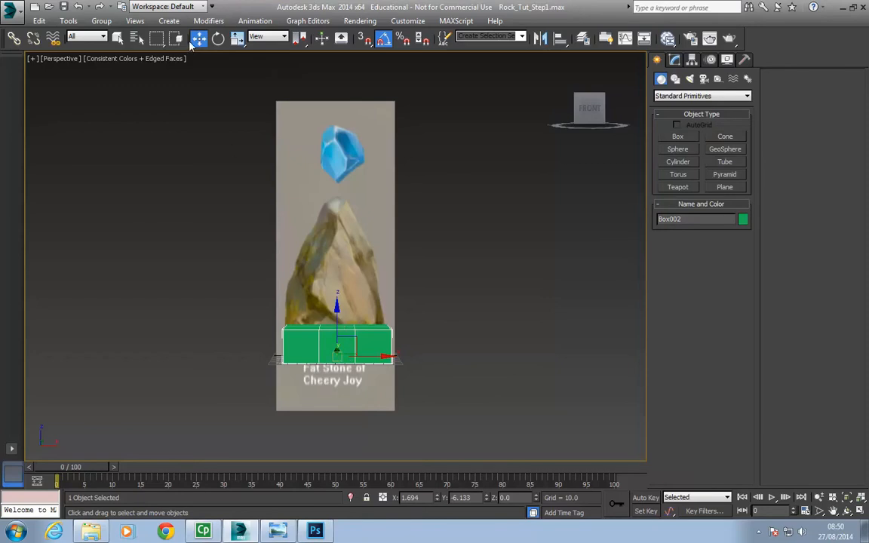
{"action": "right_click", "coordinate": [498, 308]}
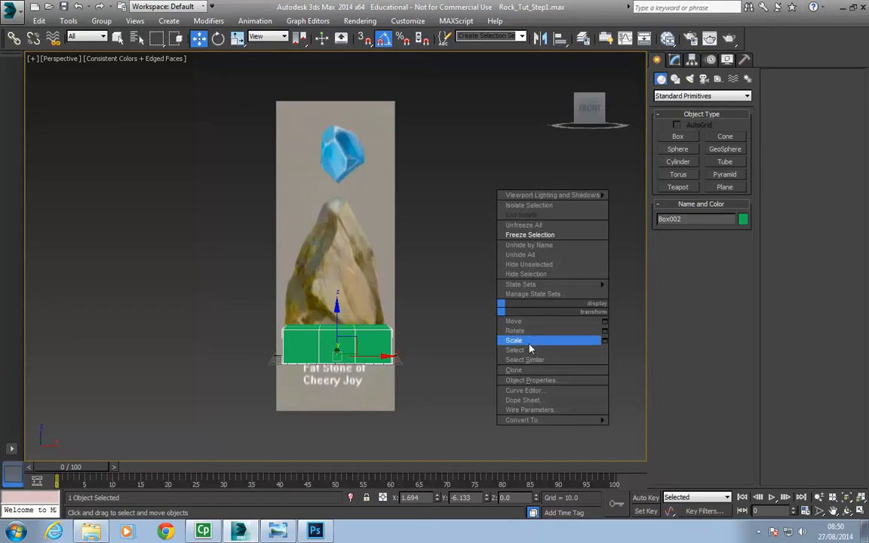
{"action": "left_click", "coordinate": [465, 347]}
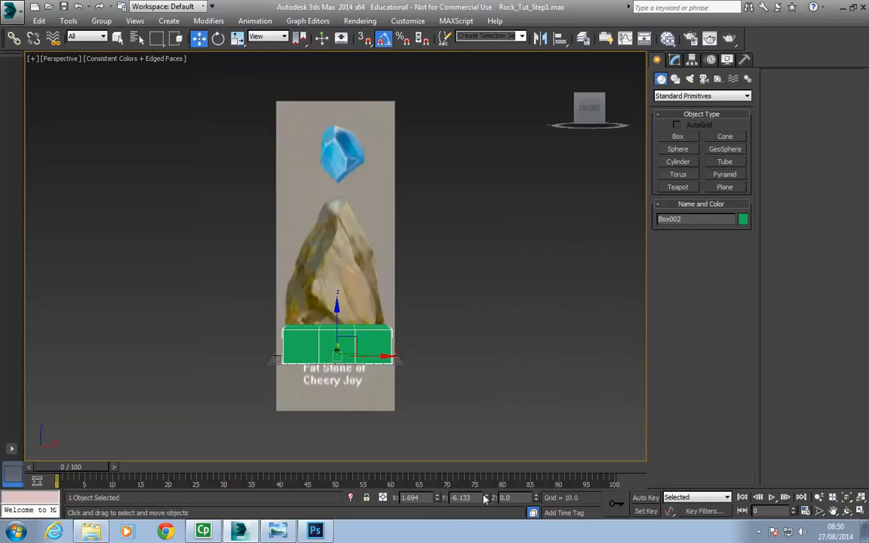
{"action": "right_click", "coordinate": [437, 500]}
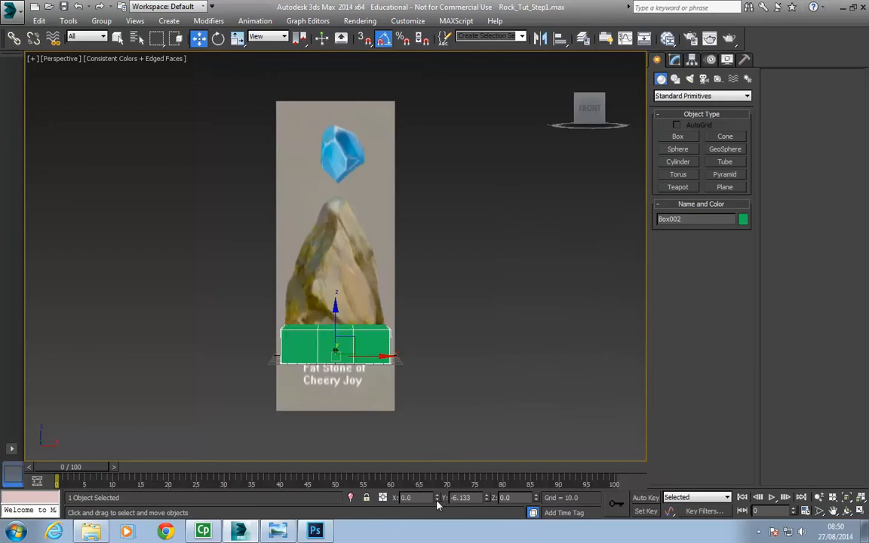
{"action": "right_click", "coordinate": [486, 500]}
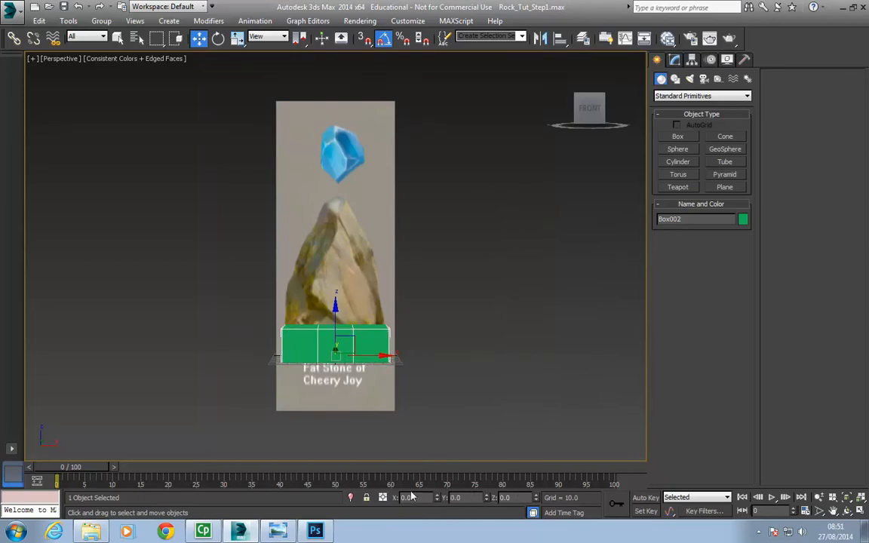
- Convert the box to an Editable Poly
{"action": "mouse_move", "coordinate": [458, 341]}
{"action": "middle_mouse_down", "text": "alt"}
{"action": "mouse_move", "coordinate": [505, 349]}
{"action": "mouse_move", "coordinate": [375, 360]}
{"action": "mouse_move", "coordinate": [504, 346]}
{"action": "mouse_move", "coordinate": [432, 359]}
{"action": "mouse_move", "coordinate": [487, 344]}
{"action": "mouse_move", "coordinate": [462, 339]}
{"action": "middle_mouse_up", "text": "alt"}
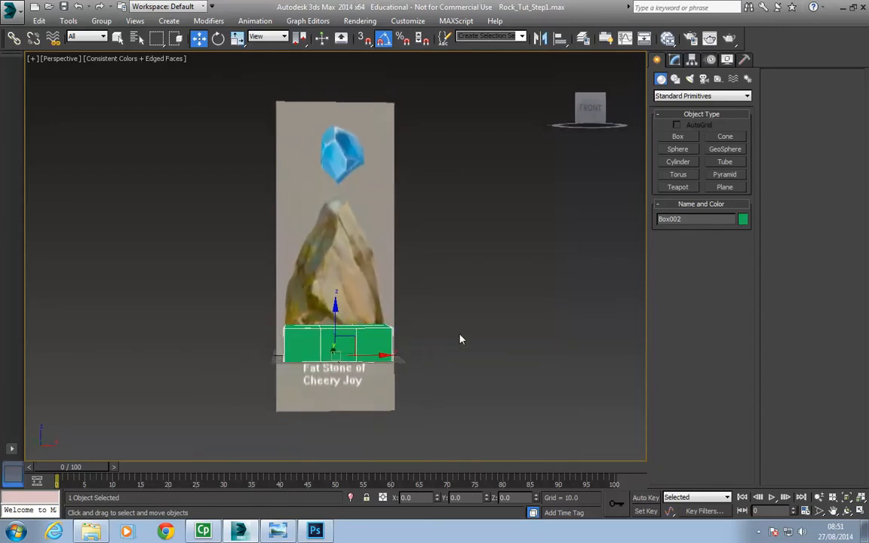
{"action": "right_click", "coordinate": [378, 338]}
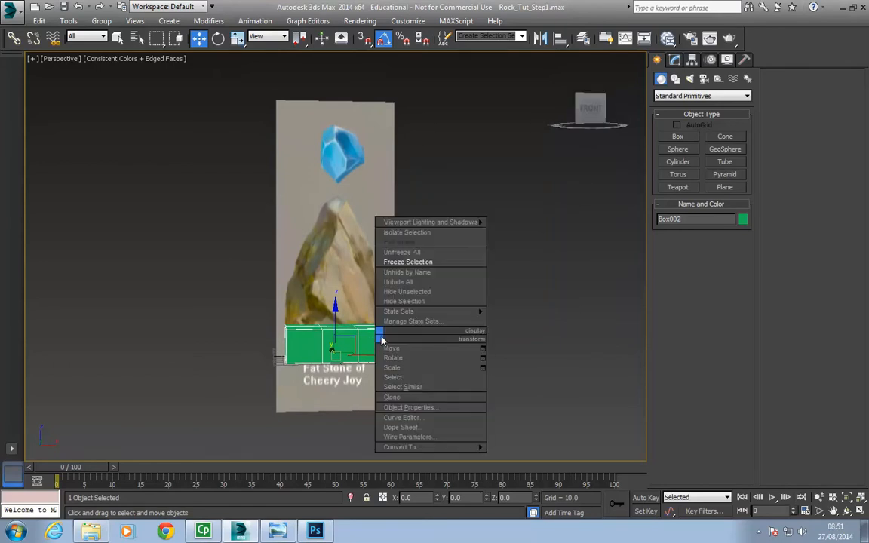
{"action": "mouse_move", "coordinate": [426, 448]}
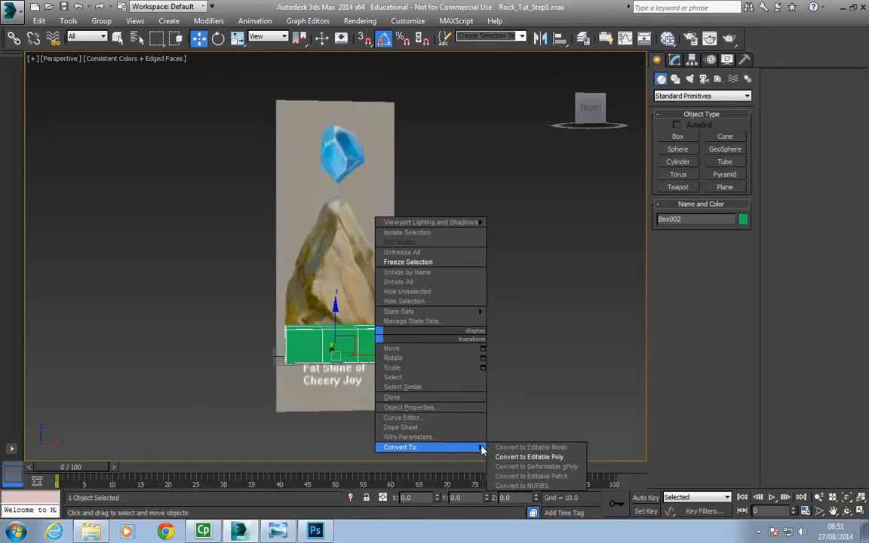
{"action": "left_click", "coordinate": [675, 61]}
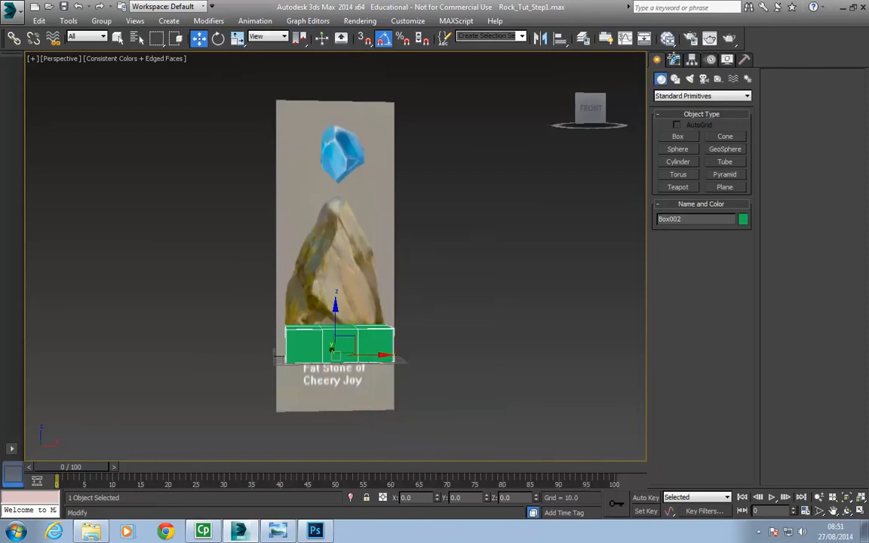
{"action": "left_click", "coordinate": [674, 60]}
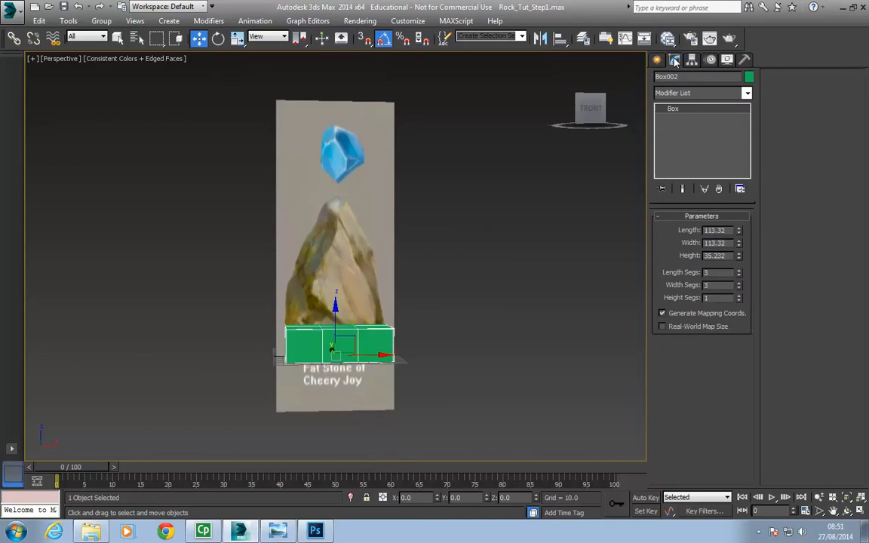
{"action": "right_click", "coordinate": [697, 141]}
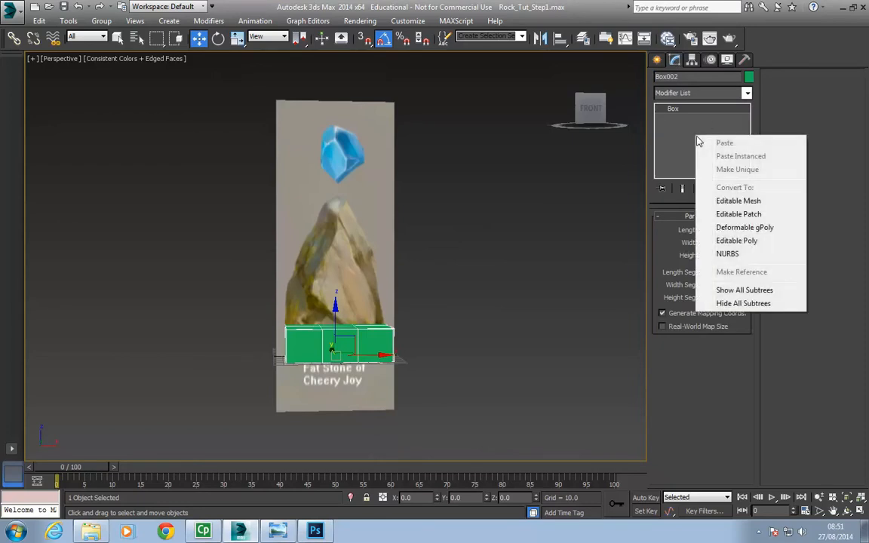
{"action": "left_click", "coordinate": [736, 241]}
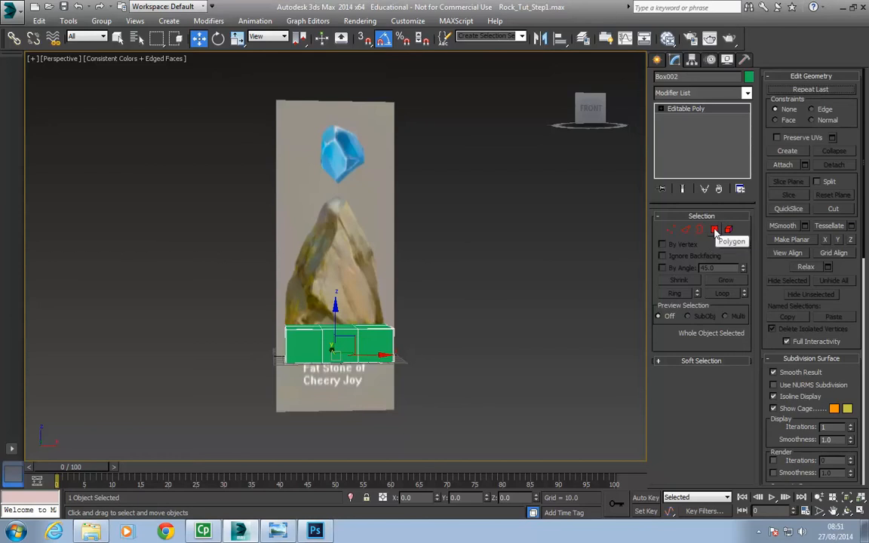
- Enter Polygon sub-object mode on the box and set region selection to Window
{"action": "left_click", "coordinate": [714, 231]}
{"action": "left_click", "coordinate": [715, 231]}
{"action": "key", "text": "3"}
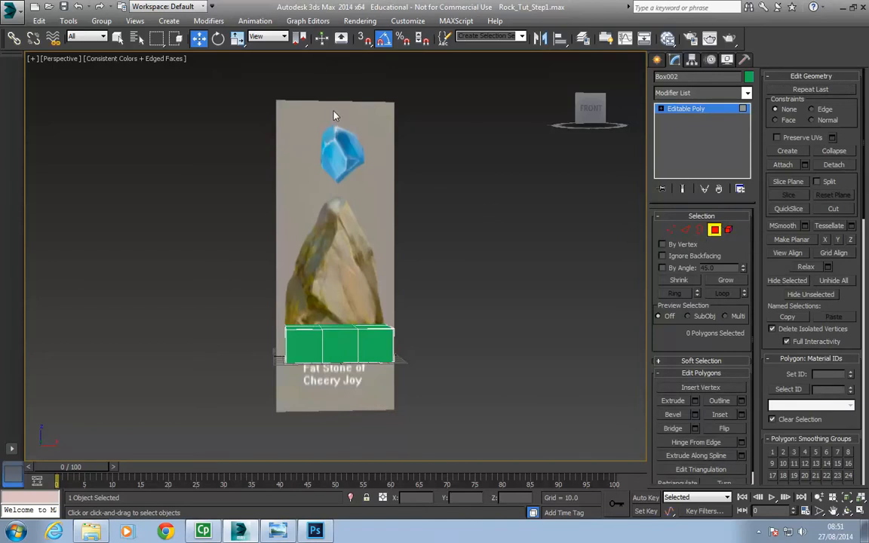
{"action": "left_click", "coordinate": [176, 39]}
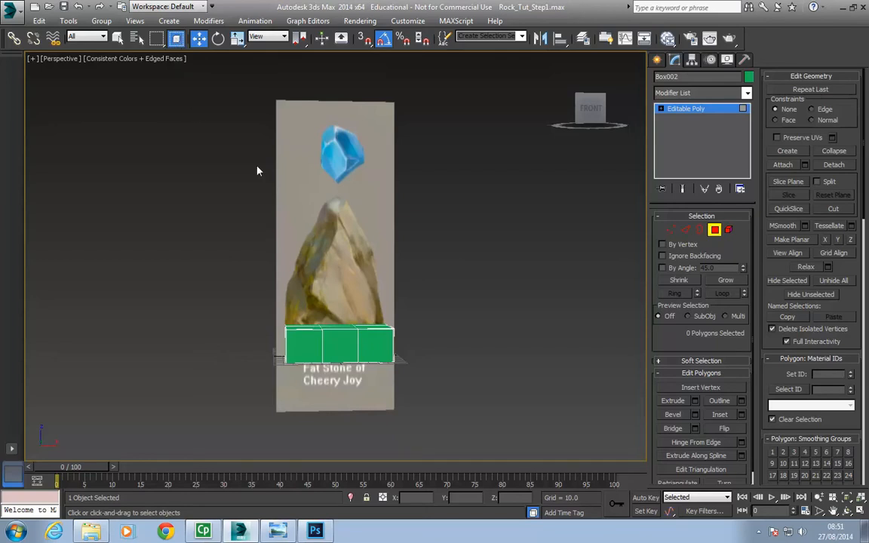
- Try window-selecting the box's nine top polygons and, separately, the three polygons on its right side
{"action": "left_click_drag", "start_coordinate": [254, 304], "coordinate": [479, 339]}
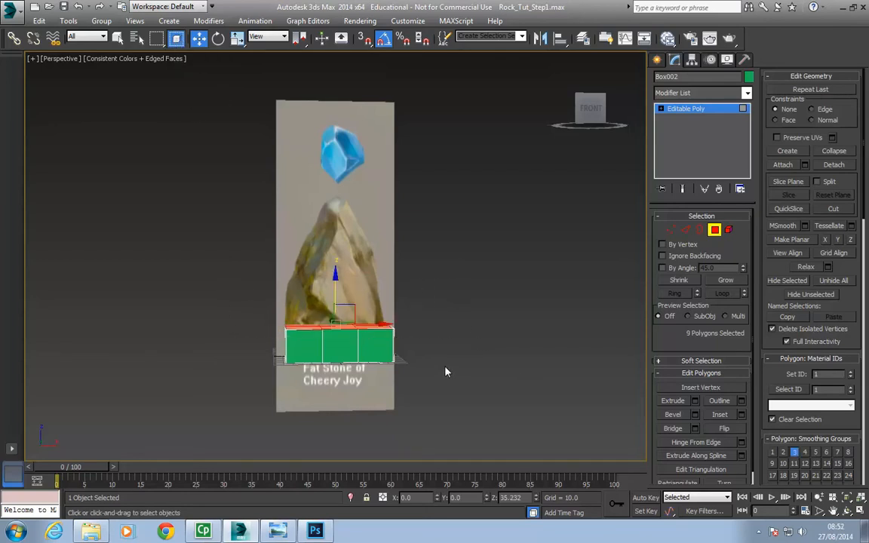
{"action": "mouse_move", "coordinate": [497, 349]}
{"action": "middle_mouse_down", "text": "alt"}
{"action": "mouse_move", "coordinate": [408, 324]}
{"action": "mouse_move", "coordinate": [493, 342]}
{"action": "mouse_move", "coordinate": [487, 346]}
{"action": "middle_mouse_up", "text": "alt"}
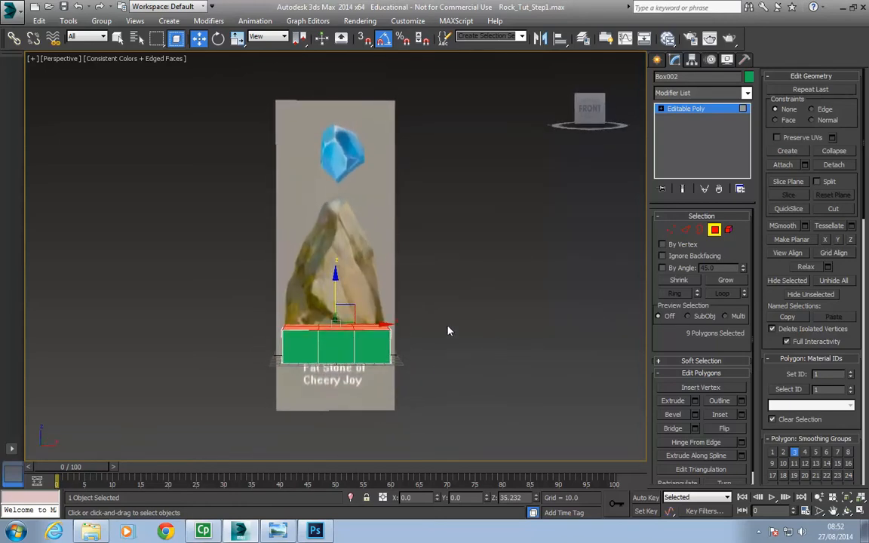
{"action": "left_click_drag", "start_coordinate": [456, 246], "coordinate": [382, 447]}
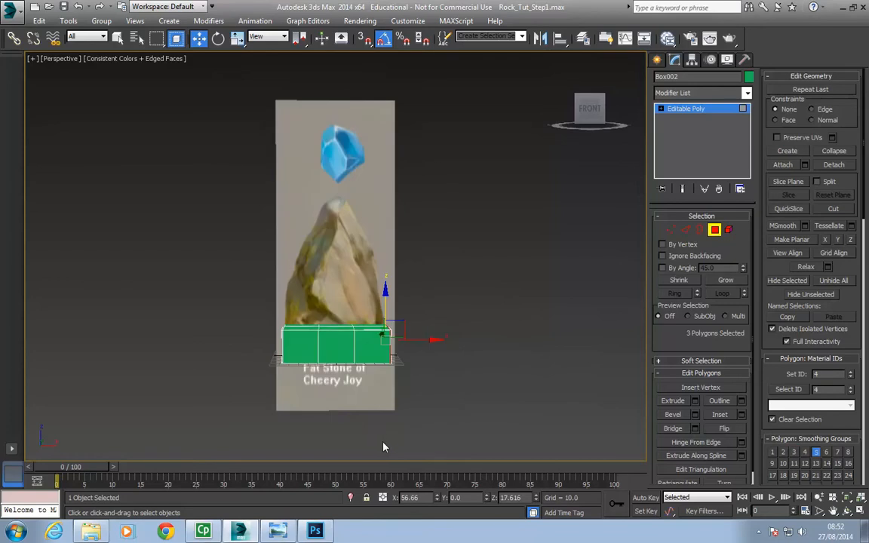
{"action": "middle_click_drag", "start_coordinate": [389, 443], "coordinate": [455, 372], "text": "alt"}
- Delete the box's bottom and top polygons, leaving only the side walls
{"action": "left_click_drag", "start_coordinate": [207, 409], "coordinate": [570, 355]}
{"action": "mouse_move", "coordinate": [480, 391]}
{"action": "middle_mouse_down", "text": "alt"}
{"action": "mouse_move", "coordinate": [482, 327]}
{"action": "mouse_move", "coordinate": [478, 397]}
{"action": "mouse_move", "coordinate": [474, 389]}
{"action": "middle_mouse_up", "text": "alt"}
{"action": "left_click_drag", "start_coordinate": [153, 287], "coordinate": [504, 339]}
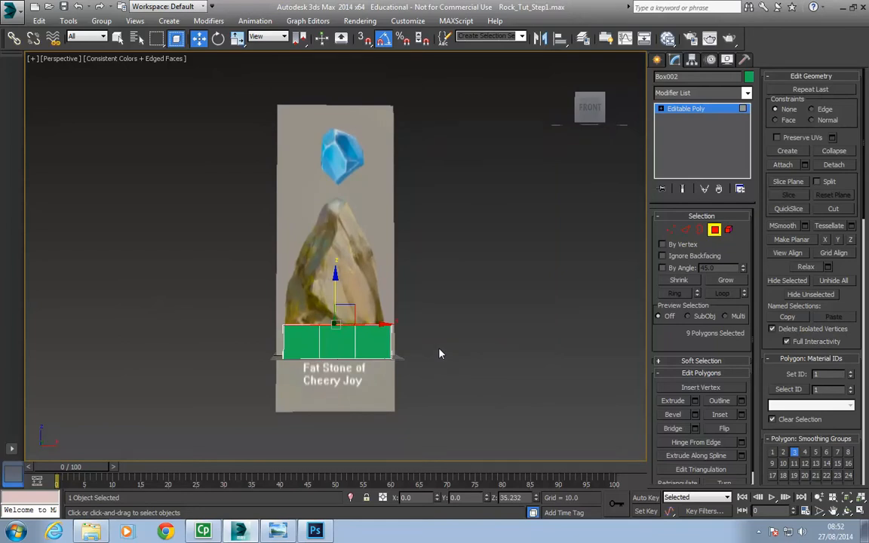
{"action": "left_click", "coordinate": [440, 354]}
- Turn on see-through display for the box so the reference image can be used behind it
{"action": "mouse_move", "coordinate": [427, 252]}
{"action": "middle_mouse_down", "text": "alt"}
{"action": "mouse_move", "coordinate": [458, 303]}
{"action": "mouse_move", "coordinate": [543, 268]}
{"action": "mouse_move", "coordinate": [398, 278]}
{"action": "mouse_move", "coordinate": [432, 258]}
{"action": "mouse_move", "coordinate": [423, 256]}
{"action": "middle_mouse_up", "text": "alt"}
{"action": "middle_click_drag", "start_coordinate": [465, 319], "coordinate": [448, 313]}
{"action": "middle_click_drag", "start_coordinate": [414, 357], "coordinate": [436, 359]}
{"action": "scroll", "coordinate": [456, 381], "scroll_direction": "up", "scroll_amount": 3}
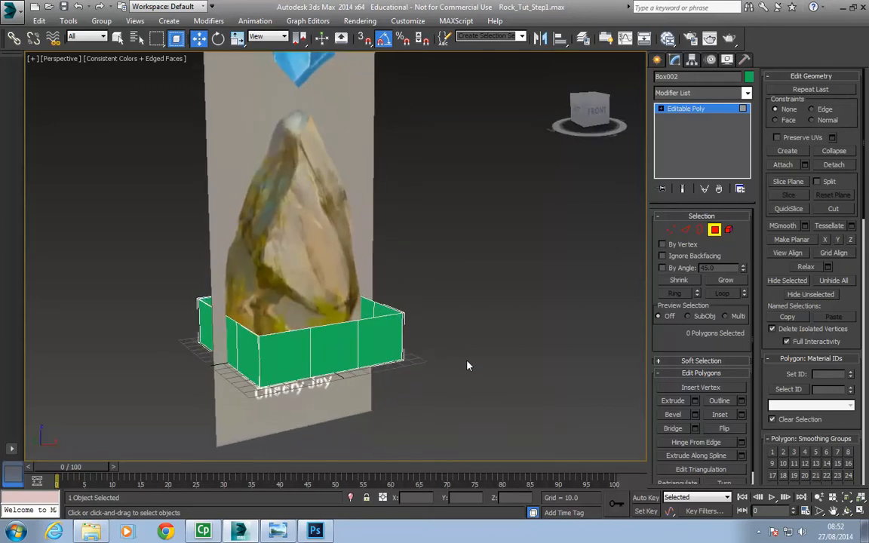
{"action": "mouse_move", "coordinate": [469, 360]}
{"action": "middle_mouse_down", "text": "alt"}
{"action": "mouse_move", "coordinate": [479, 347]}
{"action": "mouse_move", "coordinate": [523, 341]}
{"action": "mouse_move", "coordinate": [499, 350]}
{"action": "mouse_move", "coordinate": [349, 349]}
{"action": "mouse_move", "coordinate": [431, 345]}
{"action": "mouse_move", "coordinate": [436, 333]}
{"action": "mouse_move", "coordinate": [464, 345]}
{"action": "middle_mouse_up", "text": "alt"}
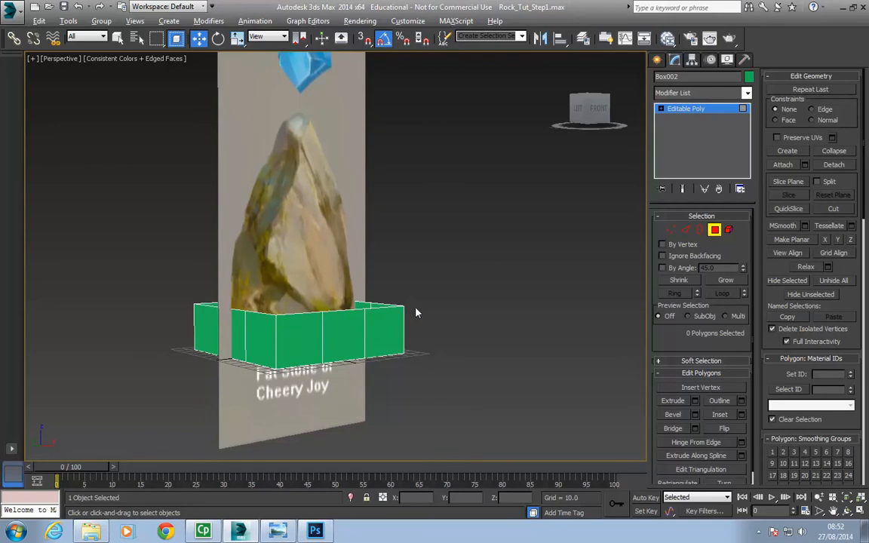
{"action": "key", "text": "alt+x"}
{"action": "middle_click_drag", "start_coordinate": [420, 330], "coordinate": [387, 351], "text": "alt"}
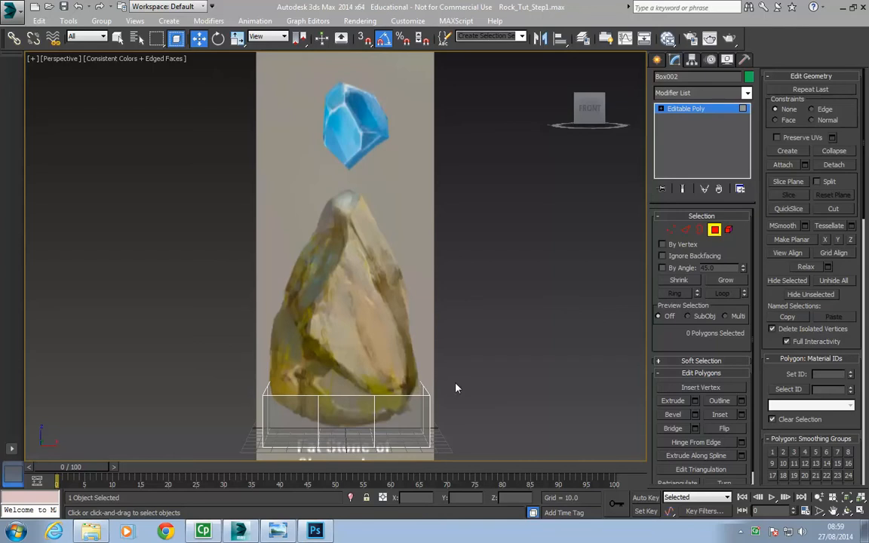
- Try extending the open top border upward as new rows of wall polygons, raising the first row to about 63.9
{"action": "left_click", "coordinate": [700, 230]}
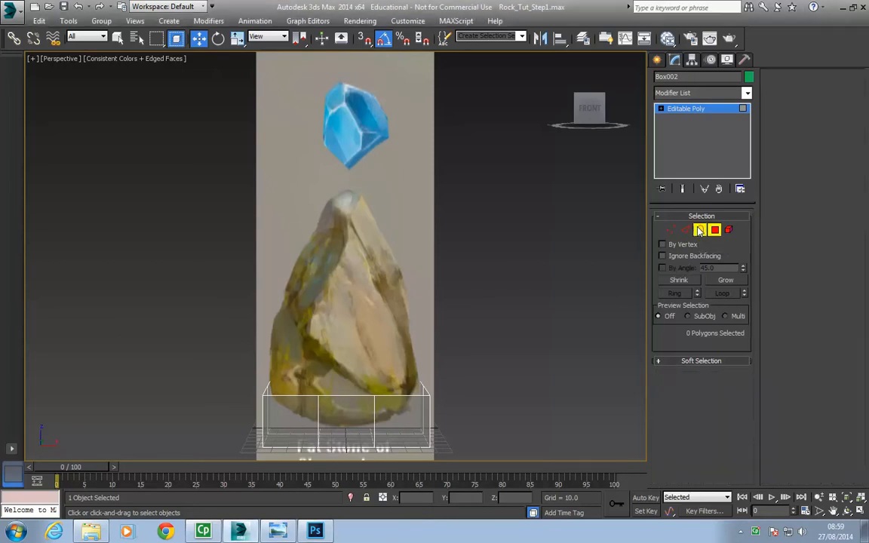
{"action": "left_click", "coordinate": [407, 398]}
{"action": "mouse_move", "coordinate": [496, 369]}
{"action": "middle_mouse_down", "text": "alt"}
{"action": "mouse_move", "coordinate": [558, 371]}
{"action": "mouse_move", "coordinate": [590, 357]}
{"action": "mouse_move", "coordinate": [539, 380]}
{"action": "mouse_move", "coordinate": [483, 356]}
{"action": "middle_mouse_up", "text": "alt"}
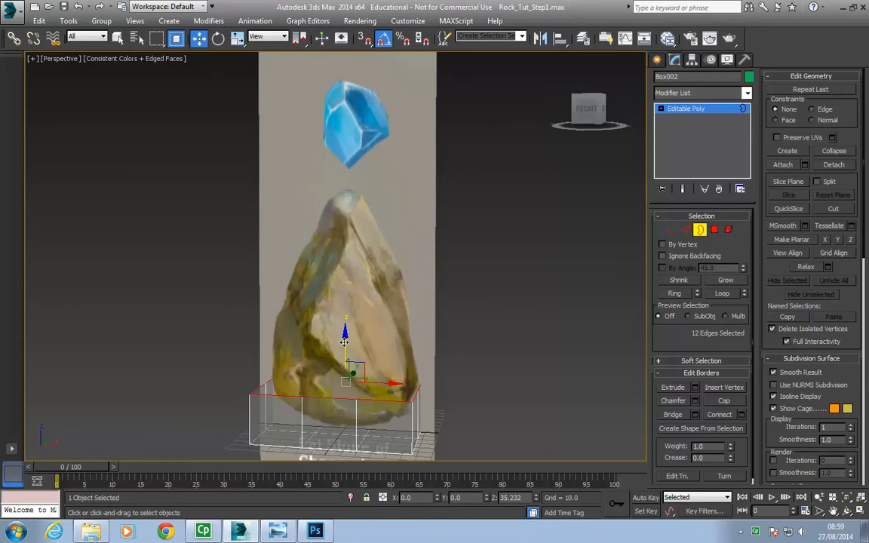
{"action": "left_click_drag", "start_coordinate": [344, 342], "coordinate": [362, 321]}
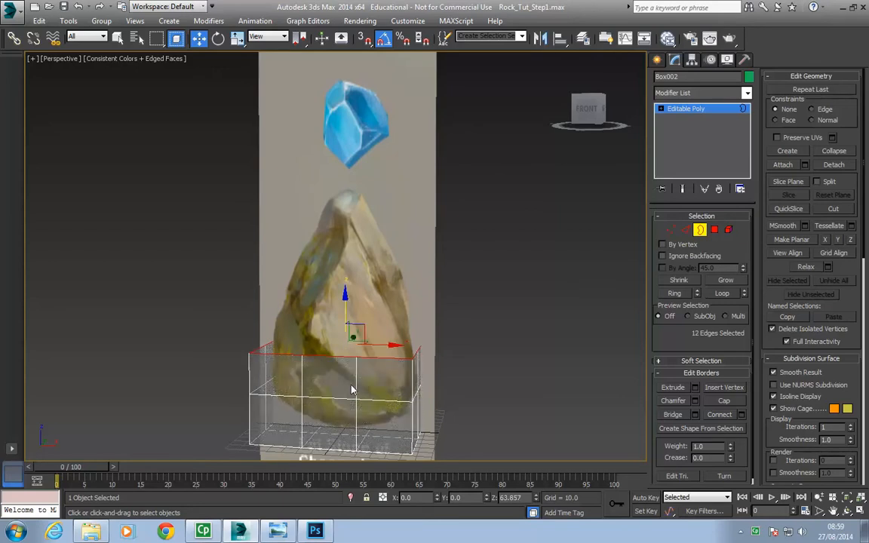
{"action": "left_click_drag", "start_coordinate": [345, 305], "coordinate": [360, 267]}
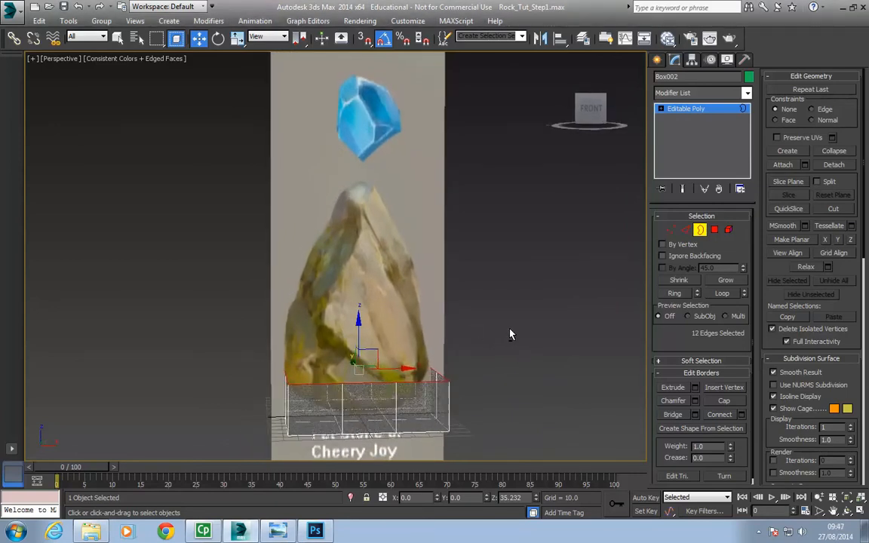
- In Vertex mode, move the upper and lower vertices of the front wall's left inner edge inward along Y
{"action": "mouse_move", "coordinate": [482, 331]}
{"action": "middle_mouse_down", "text": "alt"}
{"action": "mouse_move", "coordinate": [541, 340]}
{"action": "mouse_move", "coordinate": [490, 335]}
{"action": "middle_mouse_up", "text": "alt"}
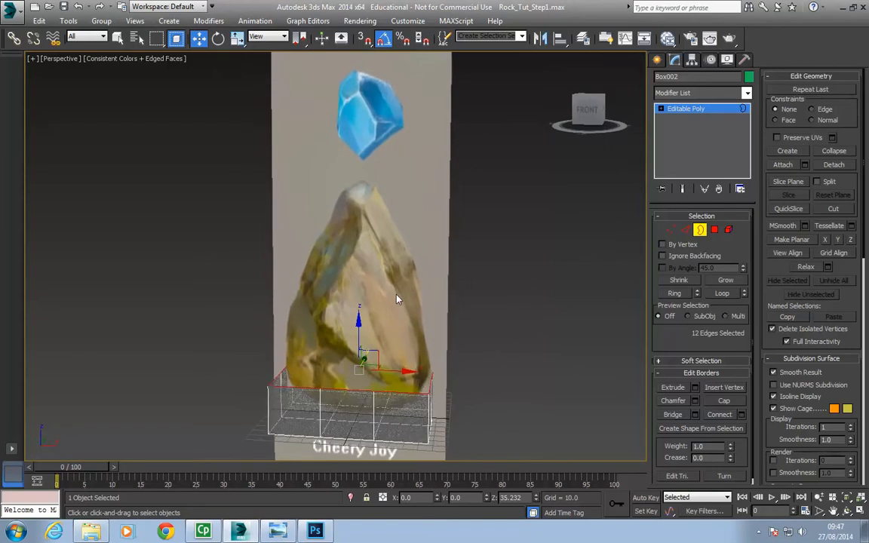
{"action": "left_click", "coordinate": [671, 230]}
{"action": "middle_click_drag", "start_coordinate": [486, 382], "coordinate": [485, 341]}
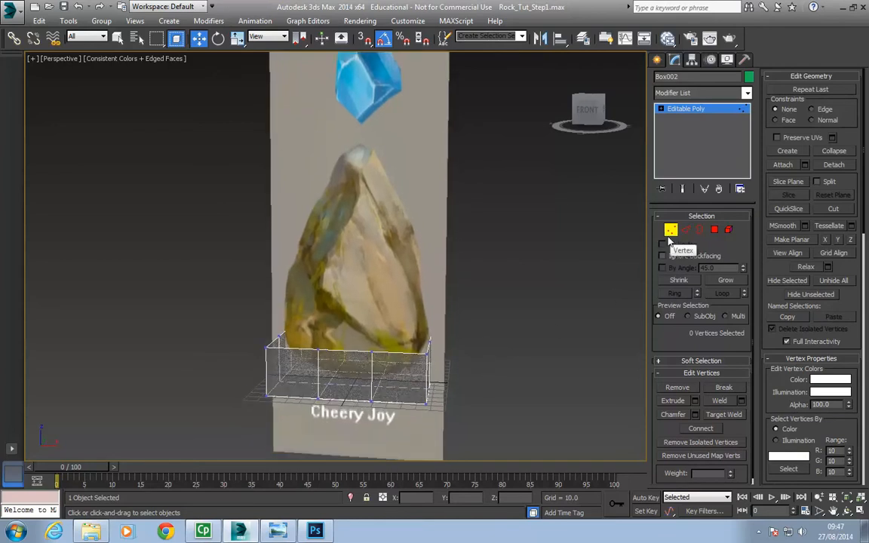
{"action": "left_click", "coordinate": [317, 348]}
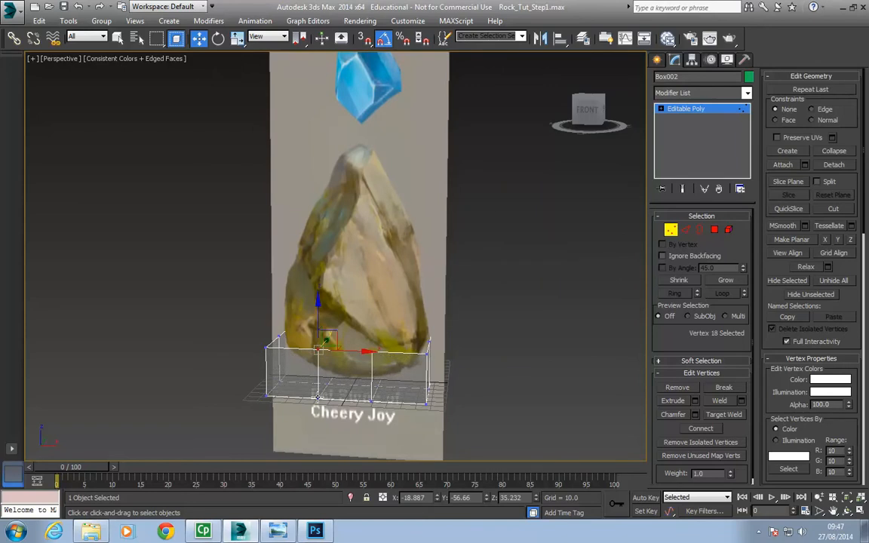
{"action": "left_click", "coordinate": [317, 398], "text": "ctrl"}
{"action": "middle_click_drag", "start_coordinate": [307, 401], "coordinate": [378, 397], "text": "alt"}
{"action": "left_click_drag", "start_coordinate": [296, 371], "coordinate": [282, 366]}
- Move the front-left corner's upper and lower vertices inward along Y to about -45.7
{"action": "left_click", "coordinate": [284, 353]}
{"action": "left_click", "coordinate": [284, 411], "text": "ctrl"}
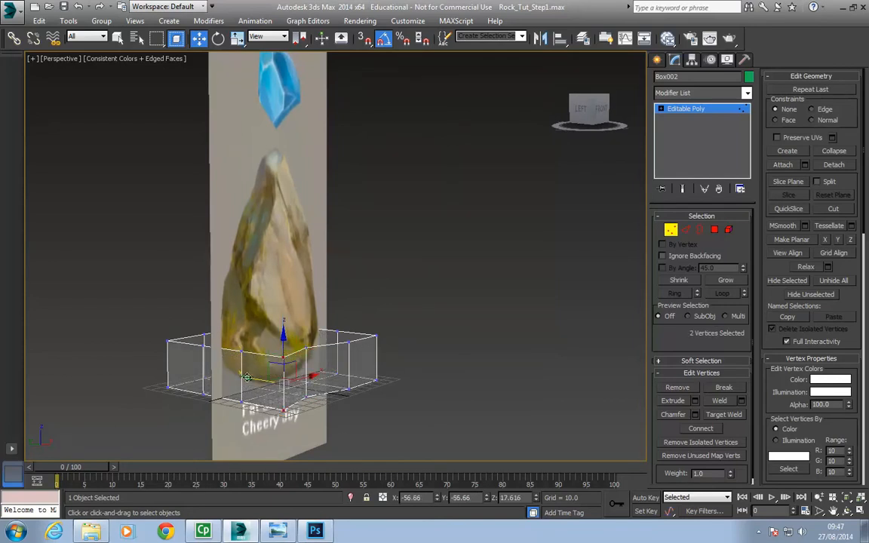
{"action": "left_click_drag", "start_coordinate": [254, 381], "coordinate": [242, 377]}
{"action": "middle_click_drag", "start_coordinate": [364, 383], "coordinate": [307, 430], "text": "alt"}
{"action": "middle_click_drag", "start_coordinate": [458, 381], "coordinate": [441, 415], "text": "alt"}
{"action": "middle_click_drag", "start_coordinate": [380, 390], "coordinate": [409, 354], "text": "alt"}
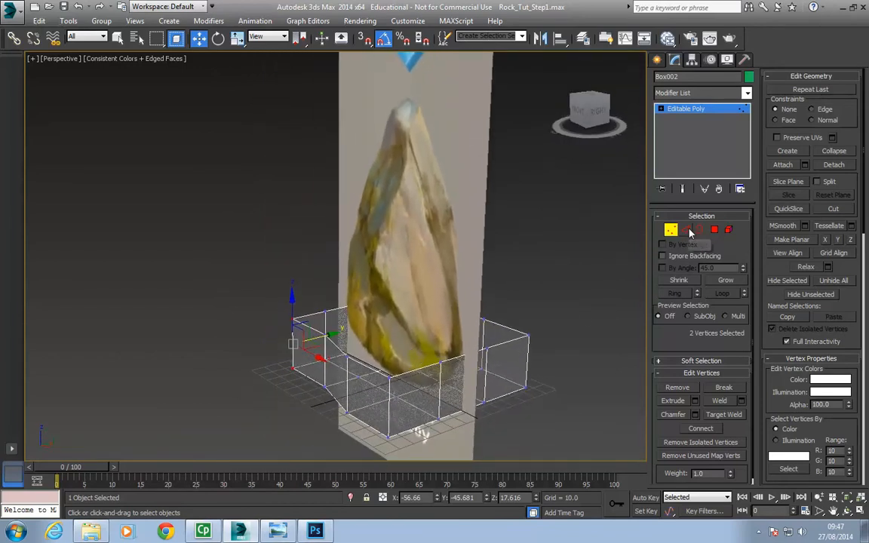
- Move the front-right corner's vertex pair inward to about X 47.1 and shift it about 11.2 along Y
{"action": "middle_click_drag", "start_coordinate": [551, 334], "coordinate": [543, 364], "text": "alt"}
{"action": "left_click", "coordinate": [461, 354]}
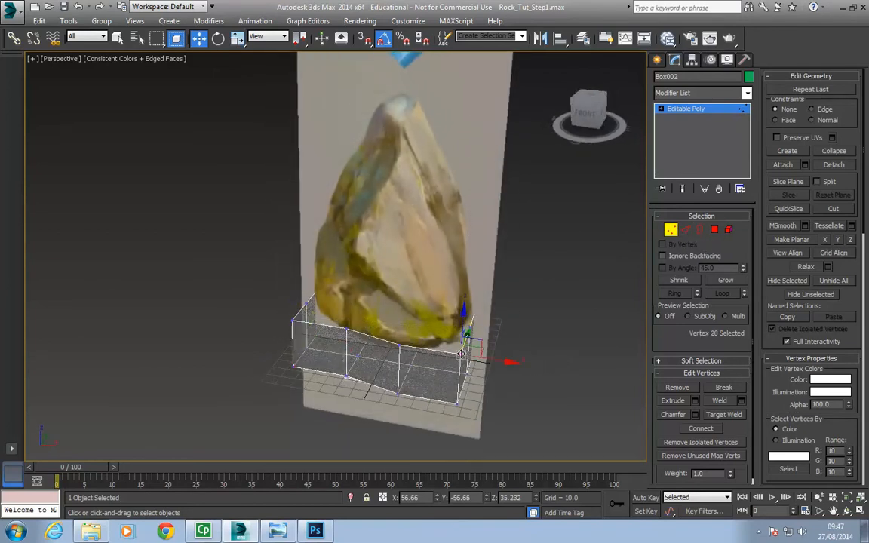
{"action": "left_click", "coordinate": [457, 406], "text": "ctrl"}
{"action": "left_click_drag", "start_coordinate": [495, 385], "coordinate": [479, 379]}
{"action": "middle_click_drag", "start_coordinate": [479, 380], "coordinate": [497, 368], "text": "alt"}
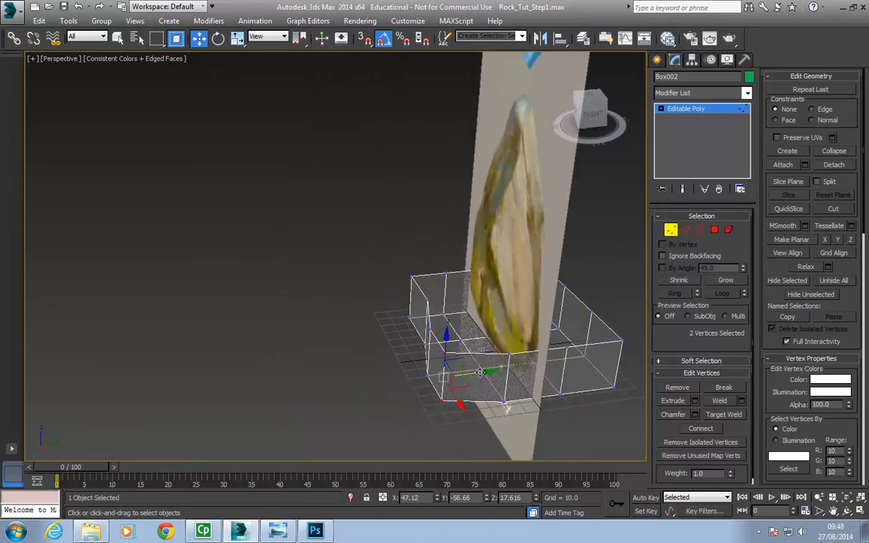
{"action": "left_click_drag", "start_coordinate": [497, 368], "coordinate": [501, 367]}
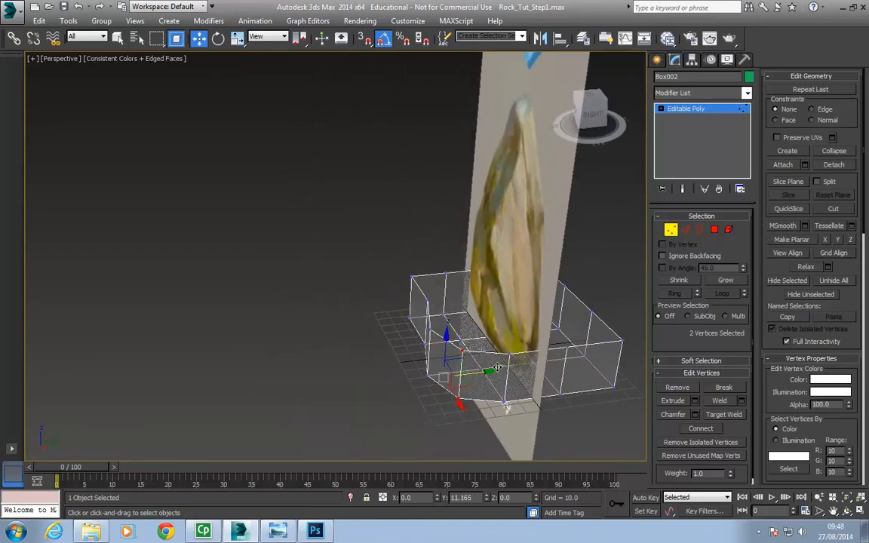
- Move the upper and lower vertices of the back wall's right inner edge inward along Y
{"action": "middle_click_drag", "start_coordinate": [501, 367], "coordinate": [553, 369], "text": "alt"}
{"action": "left_click", "coordinate": [634, 344]}
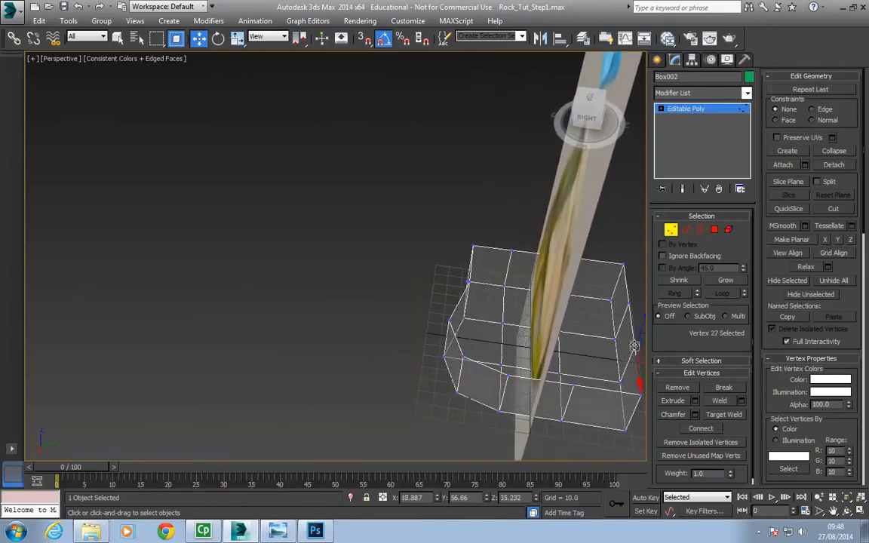
{"action": "left_click", "coordinate": [618, 381], "text": "ctrl"}
{"action": "middle_click_drag", "start_coordinate": [605, 393], "coordinate": [515, 396]}
- Move the upper and lower vertices of the back-right corner inward to round off the base ring
{"action": "left_click", "coordinate": [502, 375]}
{"action": "left_click", "coordinate": [495, 421], "text": "ctrl"}
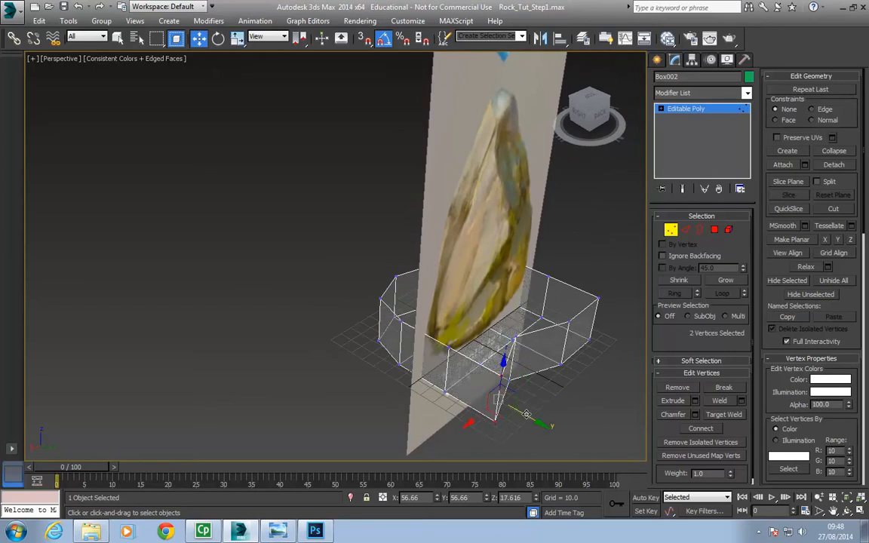
{"action": "left_click_drag", "start_coordinate": [527, 414], "coordinate": [540, 379]}
{"action": "middle_click_drag", "start_coordinate": [540, 378], "coordinate": [519, 371], "text": "alt"}
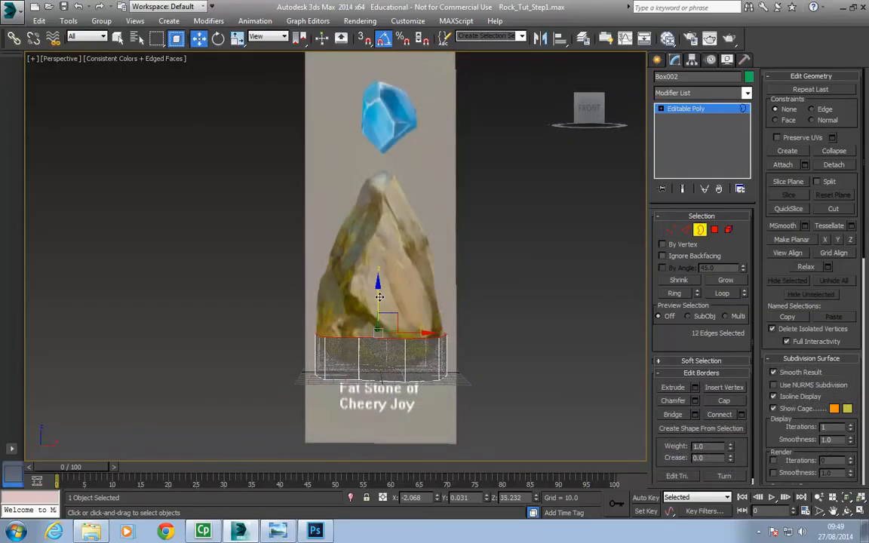
- Extend the open top border upward to about Z 64.3 as a new row of polygons and scale it inward
{"action": "left_click_drag", "start_coordinate": [377, 298], "coordinate": [378, 267]}
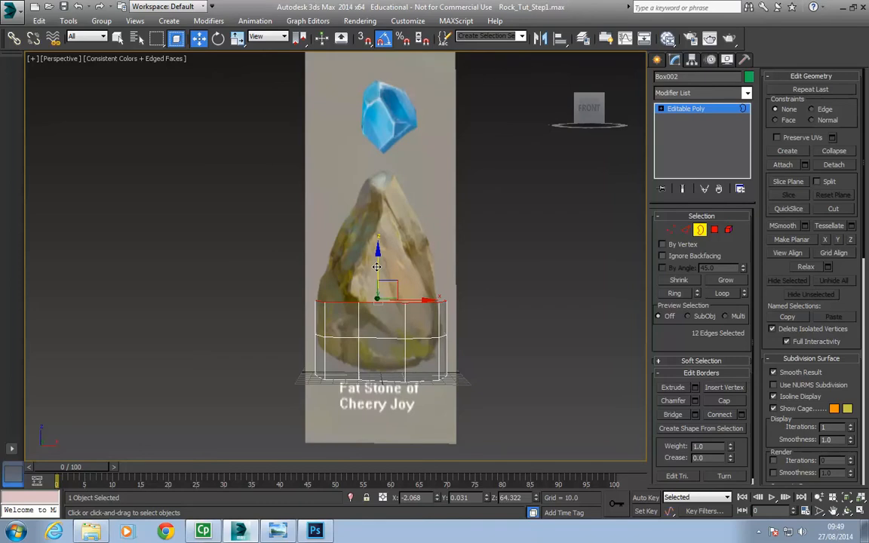
{"action": "key", "text": "r"}
{"action": "middle_click_drag", "start_coordinate": [424, 342], "coordinate": [419, 333], "text": "alt"}
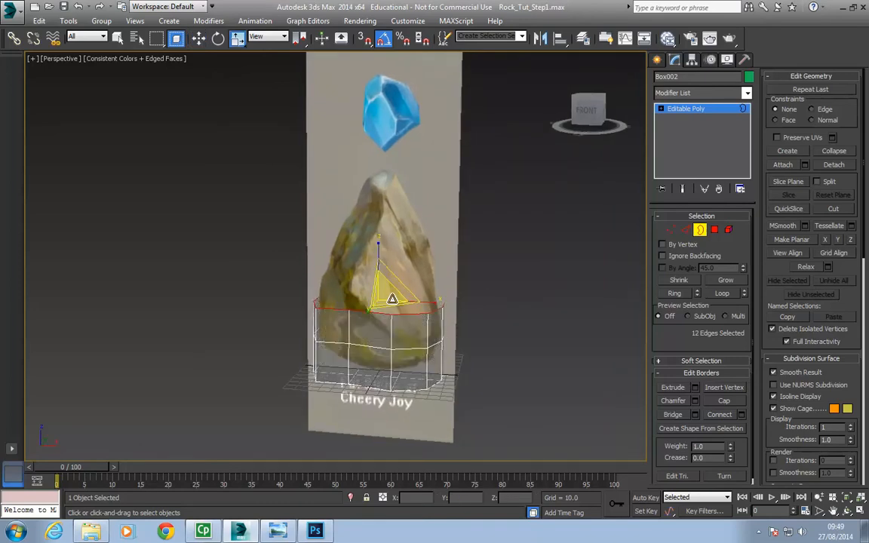
{"action": "left_click_drag", "start_coordinate": [391, 300], "coordinate": [395, 307]}
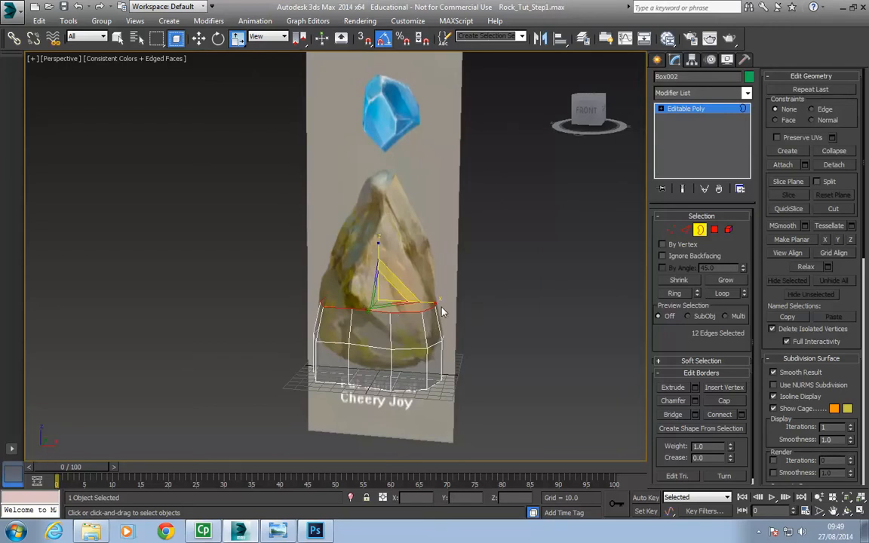
{"action": "mouse_move", "coordinate": [406, 336]}
{"action": "middle_mouse_down", "text": "alt"}
{"action": "mouse_move", "coordinate": [424, 345]}
{"action": "mouse_move", "coordinate": [351, 342]}
{"action": "mouse_move", "coordinate": [419, 337]}
{"action": "middle_mouse_up", "text": "alt"}
- Extend the top border upward into a second new row and scale it inward toward the reference outline
{"action": "key", "text": "w"}
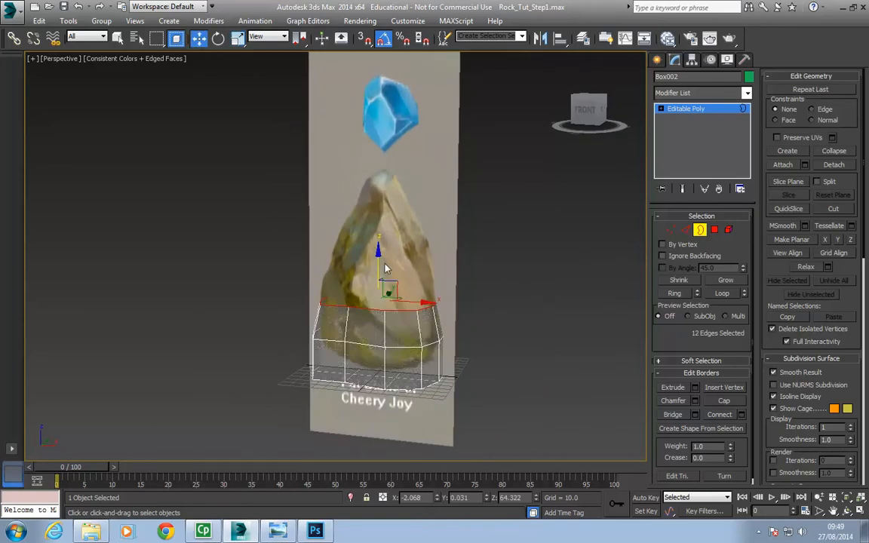
{"action": "left_click_drag", "start_coordinate": [377, 263], "coordinate": [375, 234]}
{"action": "middle_click_drag", "start_coordinate": [407, 306], "coordinate": [377, 343], "text": "alt"}
{"action": "key", "text": "r"}
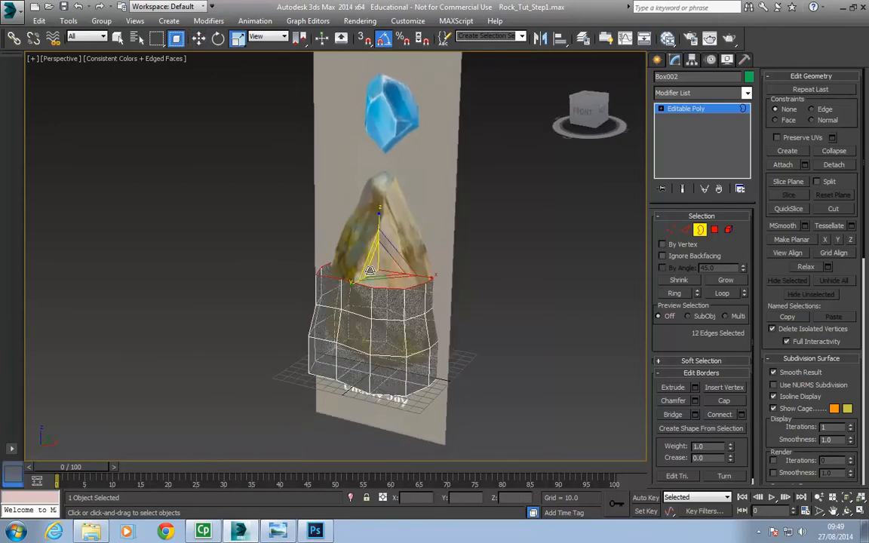
{"action": "left_click_drag", "start_coordinate": [382, 266], "coordinate": [382, 275]}
{"action": "left_click", "coordinate": [585, 111]}
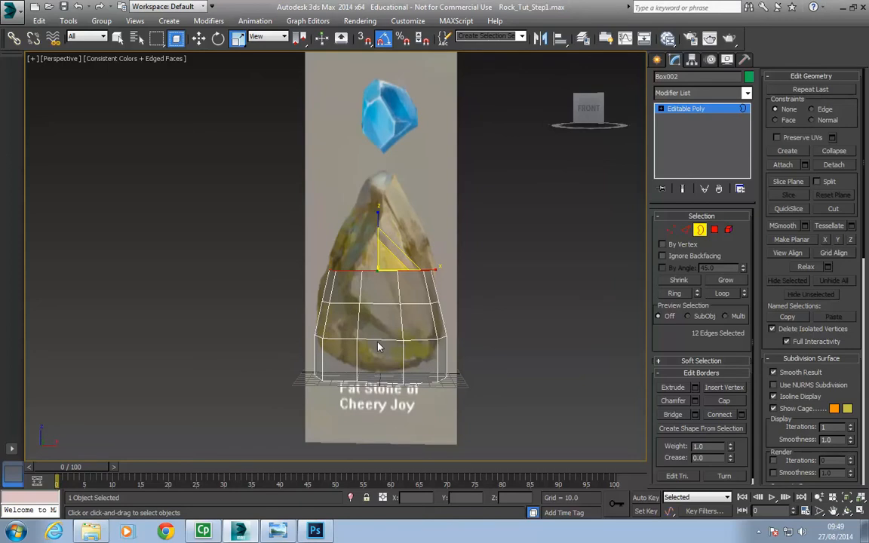
- Add a third row by extending the top border to about Z 118.2 and scale it slightly inward
{"action": "key", "text": "w"}
{"action": "left_click_drag", "start_coordinate": [379, 230], "coordinate": [377, 200], "text": "shift"}
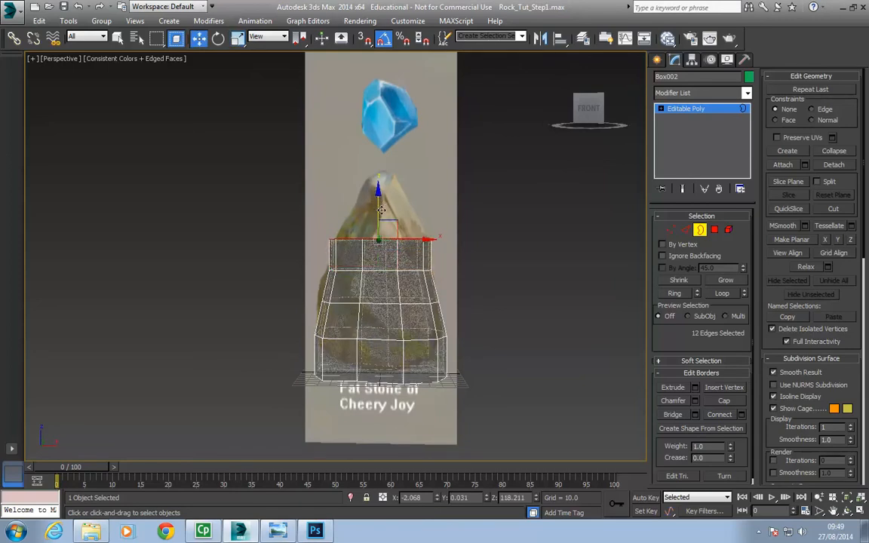
{"action": "key", "text": "r"}
{"action": "middle_click_drag", "start_coordinate": [403, 287], "coordinate": [381, 291], "text": "alt"}
{"action": "left_click_drag", "start_coordinate": [383, 235], "coordinate": [386, 244]}
{"action": "middle_click_drag", "start_coordinate": [393, 302], "coordinate": [428, 291], "text": "alt"}
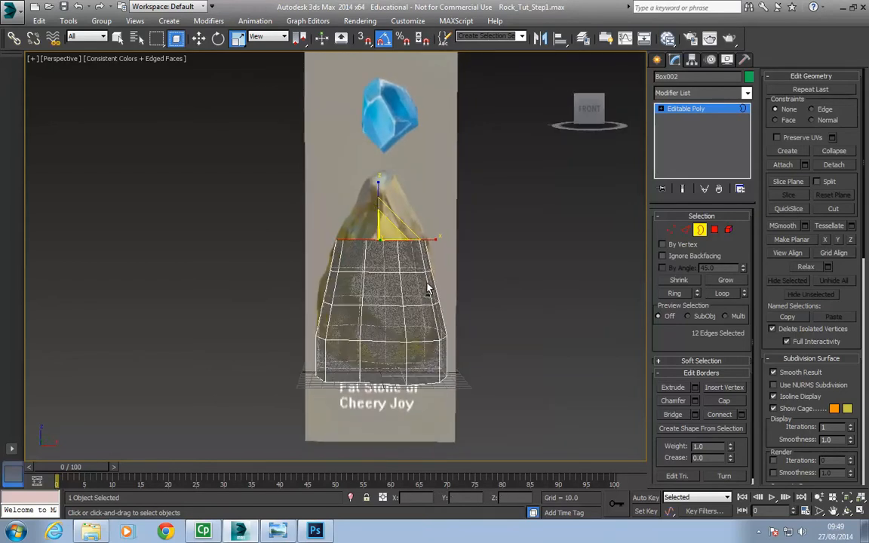
- Extend the top border into a fourth row and scale it inward to follow the rock's narrowing upper part
{"action": "key", "text": "w"}
{"action": "left_click_drag", "start_coordinate": [379, 204], "coordinate": [378, 178]}
{"action": "key", "text": "r"}
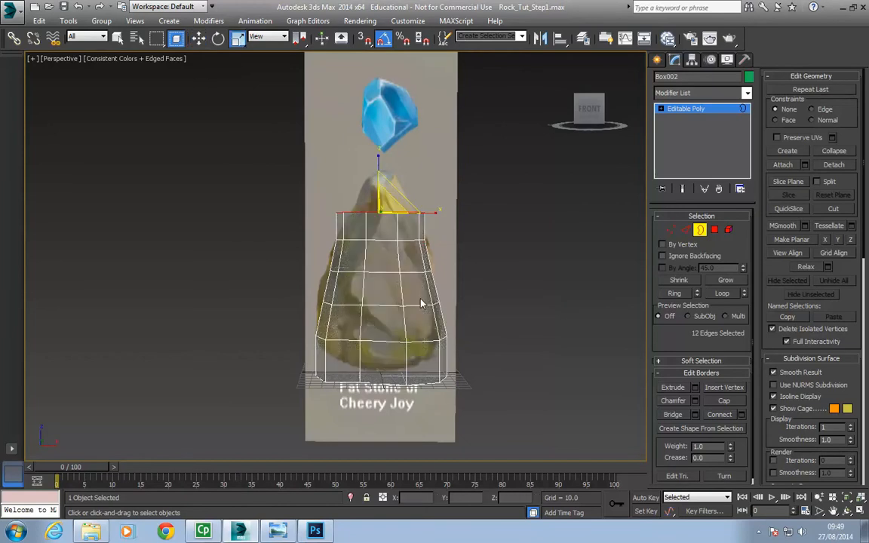
{"action": "middle_click_drag", "start_coordinate": [414, 282], "coordinate": [377, 272], "text": "alt"}
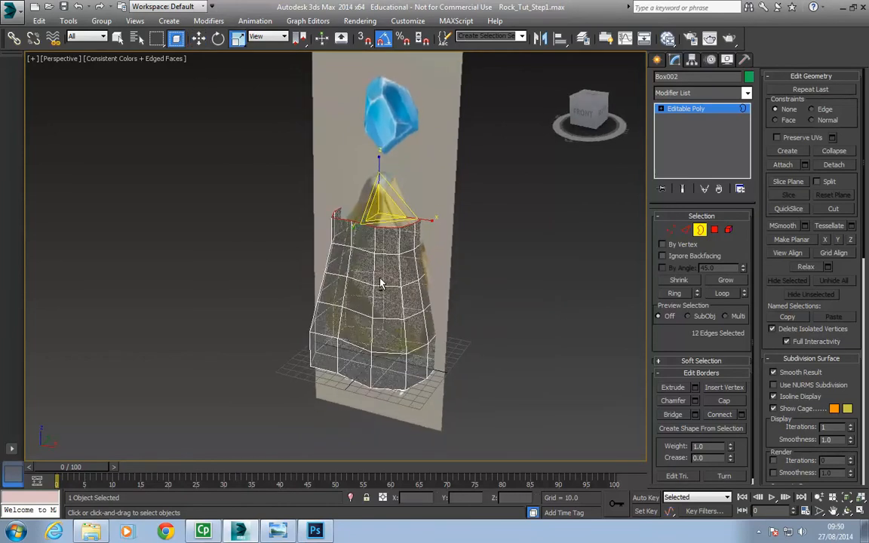
{"action": "left_click_drag", "start_coordinate": [380, 209], "coordinate": [385, 227]}
{"action": "middle_click_drag", "start_coordinate": [416, 316], "coordinate": [470, 335], "text": "alt"}
- Extend the top border to about Z 160.3 as a fifth row and scale it to about 68 percent
{"action": "key", "text": "w"}
{"action": "left_click_drag", "start_coordinate": [378, 174], "coordinate": [379, 156]}
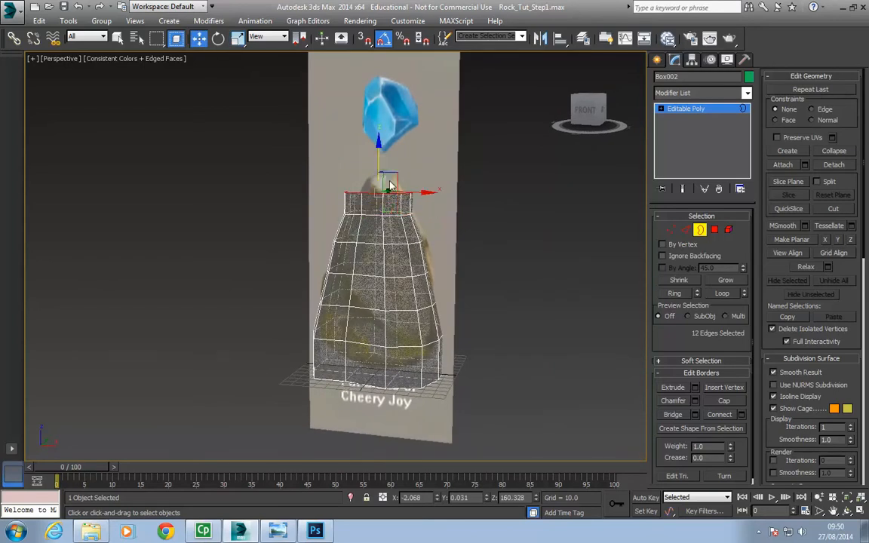
{"action": "key", "text": "r"}
{"action": "middle_click_drag", "start_coordinate": [394, 248], "coordinate": [401, 276], "text": "alt"}
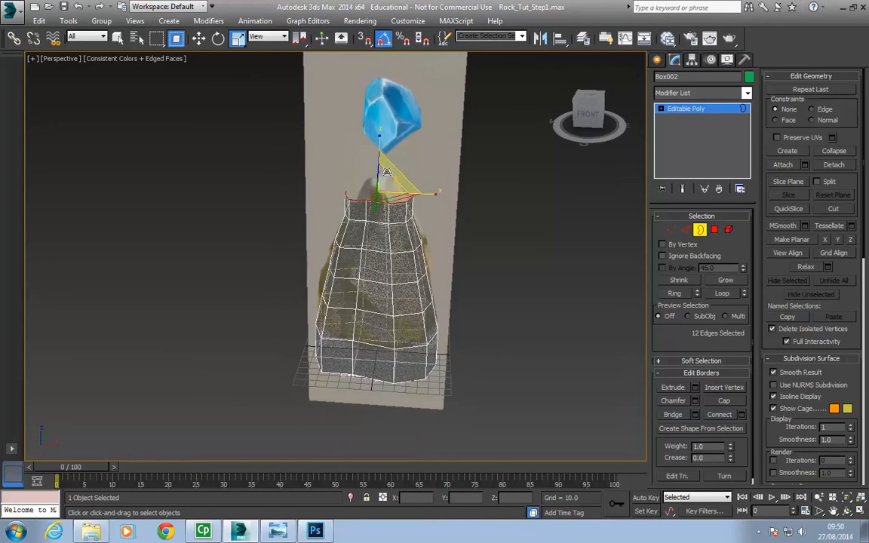
{"action": "left_click_drag", "start_coordinate": [383, 190], "coordinate": [400, 219]}
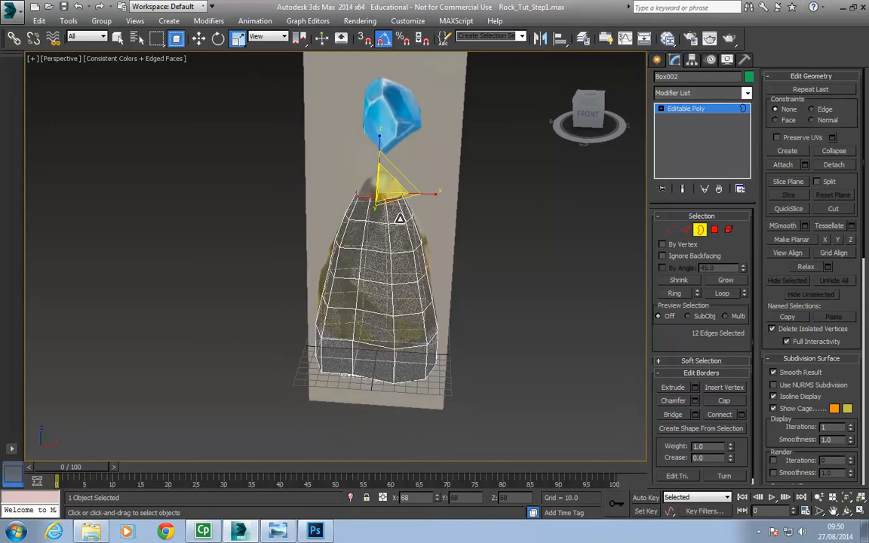
{"action": "middle_click_drag", "start_coordinate": [417, 254], "coordinate": [404, 233], "text": "alt"}
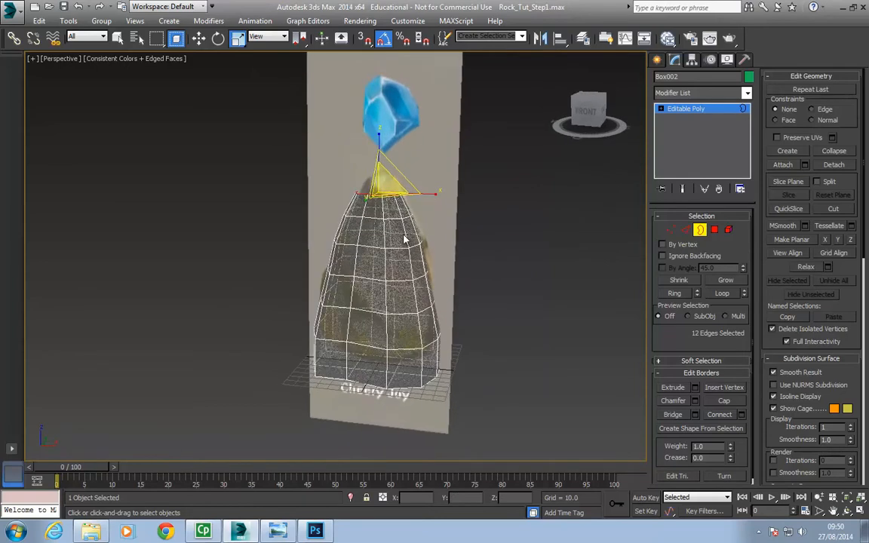
- Extend the top border to about Z 175 as a sixth row and scale it inward near the rock's tip
{"action": "key", "text": "w"}
{"action": "left_click_drag", "start_coordinate": [380, 160], "coordinate": [377, 154]}
{"action": "middle_click_drag", "start_coordinate": [410, 249], "coordinate": [377, 246], "text": "alt"}
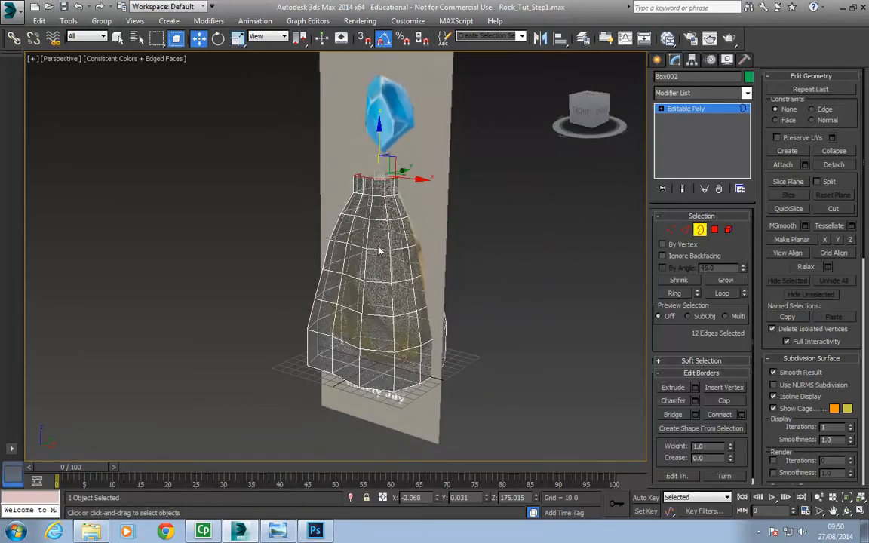
{"action": "key", "text": "r"}
{"action": "left_click_drag", "start_coordinate": [381, 167], "coordinate": [385, 186]}
{"action": "middle_click_drag", "start_coordinate": [390, 196], "coordinate": [470, 259], "text": "alt"}
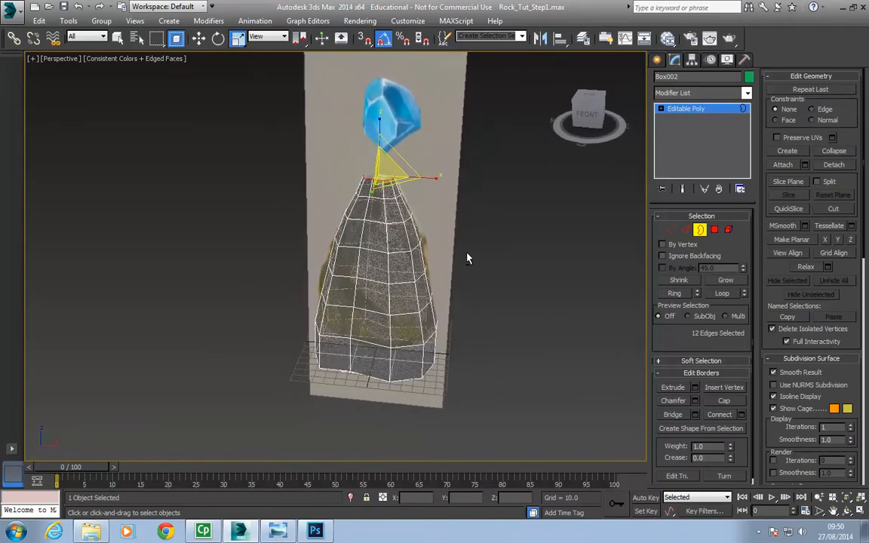
- In Edge mode, bridge the leftmost pair of opposite front and back edges across the rock's top opening
{"action": "middle_click_drag", "start_coordinate": [427, 238], "coordinate": [436, 257]}
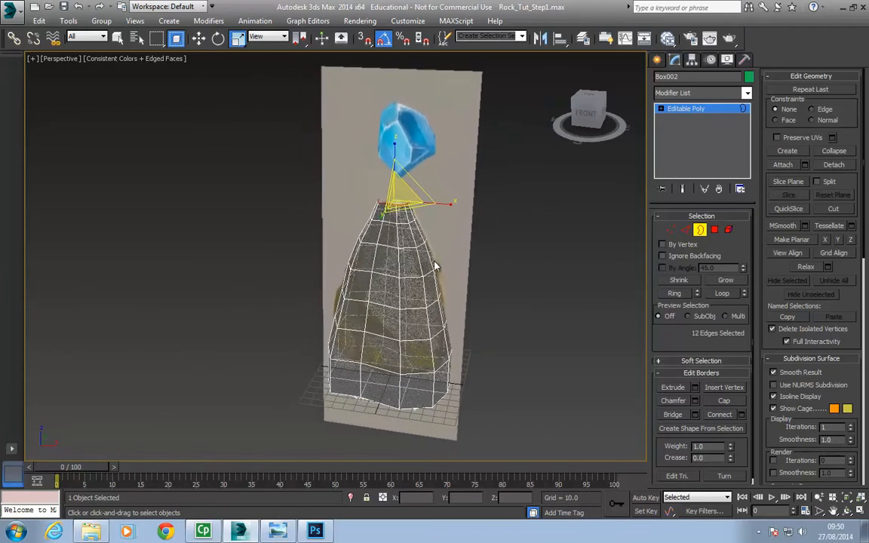
{"action": "scroll", "coordinate": [435, 264], "scroll_direction": "up", "scroll_amount": 3}
{"action": "middle_click_drag", "start_coordinate": [400, 173], "coordinate": [437, 275]}
{"action": "scroll", "coordinate": [430, 297], "scroll_direction": "up", "scroll_amount": 2}
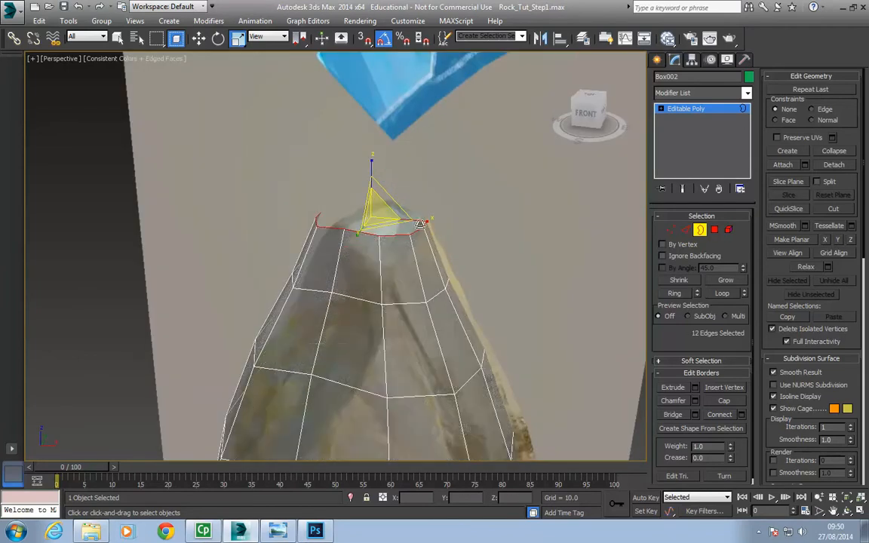
{"action": "mouse_move", "coordinate": [435, 304]}
{"action": "middle_mouse_down", "text": "alt"}
{"action": "mouse_move", "coordinate": [382, 294]}
{"action": "mouse_move", "coordinate": [369, 301]}
{"action": "mouse_move", "coordinate": [428, 304]}
{"action": "mouse_move", "coordinate": [445, 329]}
{"action": "mouse_move", "coordinate": [495, 353]}
{"action": "mouse_move", "coordinate": [458, 350]}
{"action": "mouse_move", "coordinate": [482, 332]}
{"action": "middle_mouse_up", "text": "alt"}
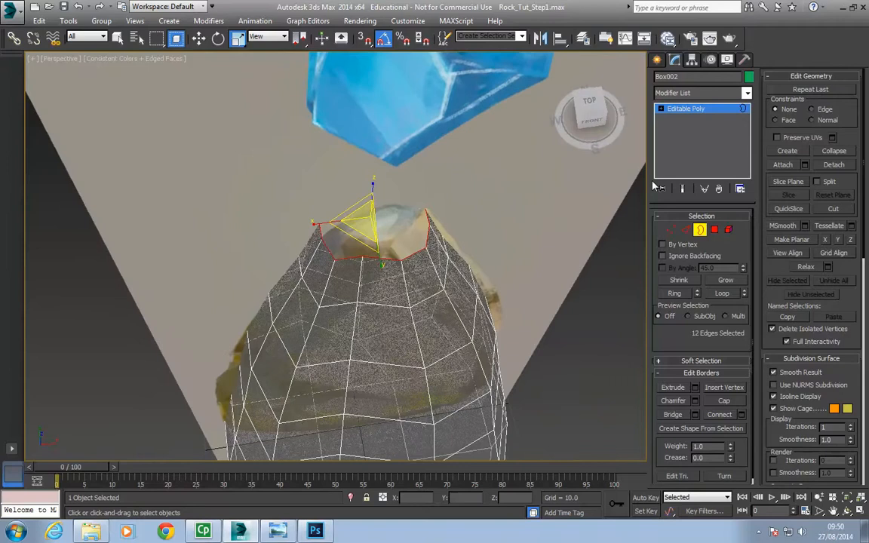
{"action": "left_click", "coordinate": [686, 230]}
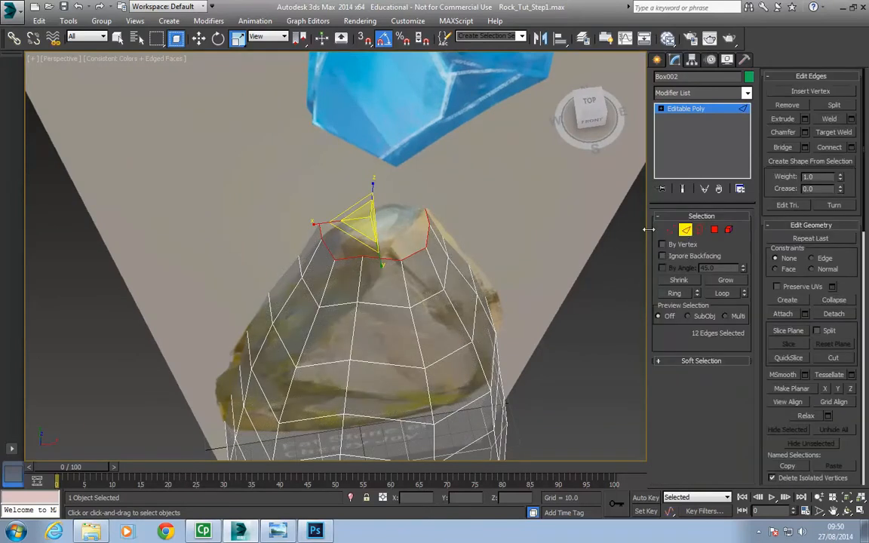
{"action": "mouse_move", "coordinate": [529, 295]}
{"action": "middle_mouse_down", "text": "alt"}
{"action": "mouse_move", "coordinate": [509, 276]}
{"action": "mouse_move", "coordinate": [481, 274]}
{"action": "middle_mouse_up", "text": "alt"}
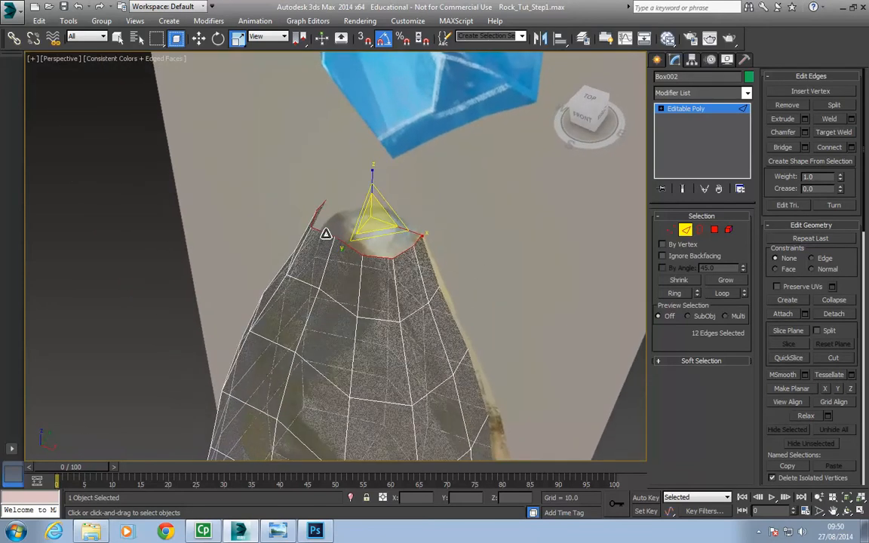
{"action": "left_click", "coordinate": [326, 234]}
{"action": "key", "text": "w"}
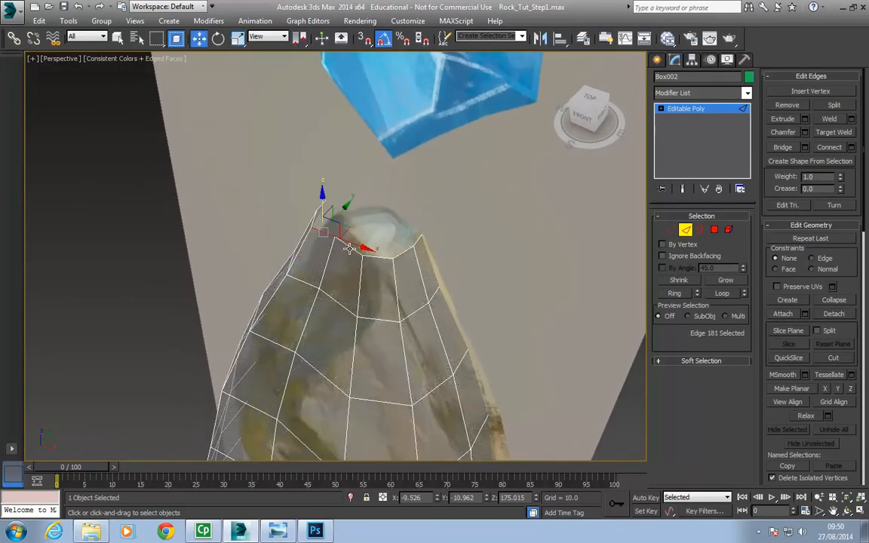
{"action": "middle_click_drag", "start_coordinate": [434, 254], "coordinate": [431, 274], "text": "alt"}
{"action": "left_click", "coordinate": [421, 238], "text": "ctrl"}
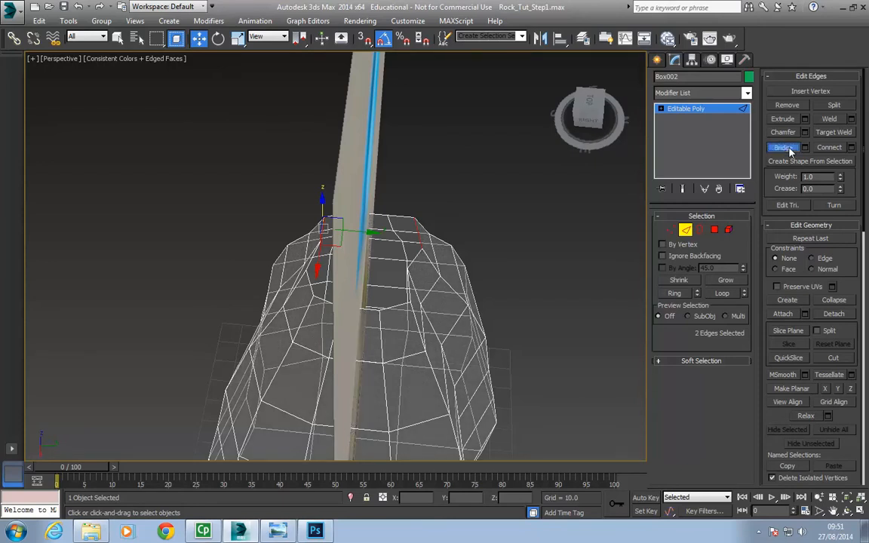
{"action": "middle_click_drag", "start_coordinate": [338, 258], "coordinate": [386, 246], "text": "alt"}
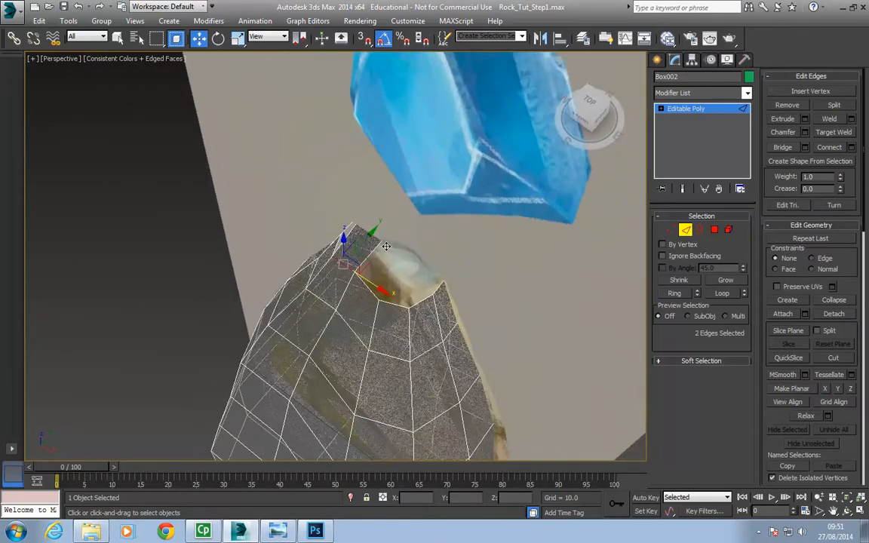
- In Border mode, cap the small four-edge hole at the left end of the rock's top
{"action": "left_click", "coordinate": [700, 229]}
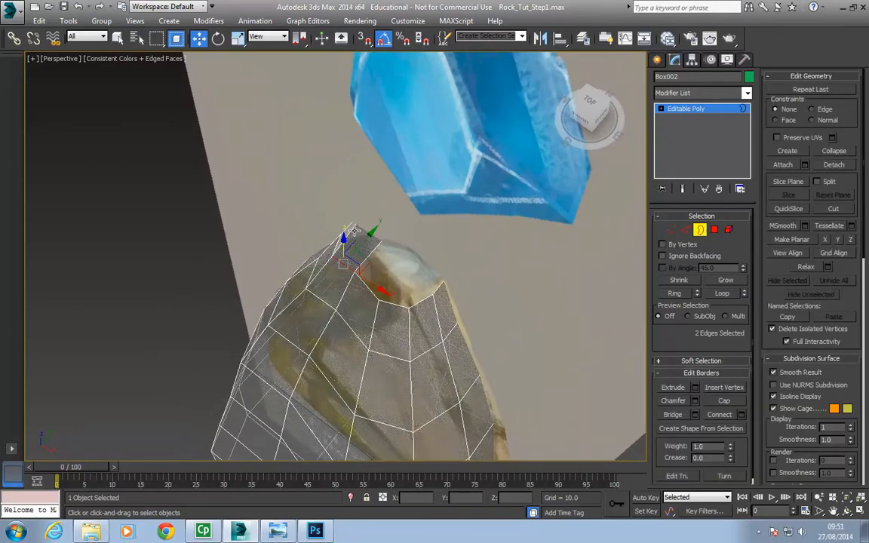
{"action": "left_click", "coordinate": [357, 229]}
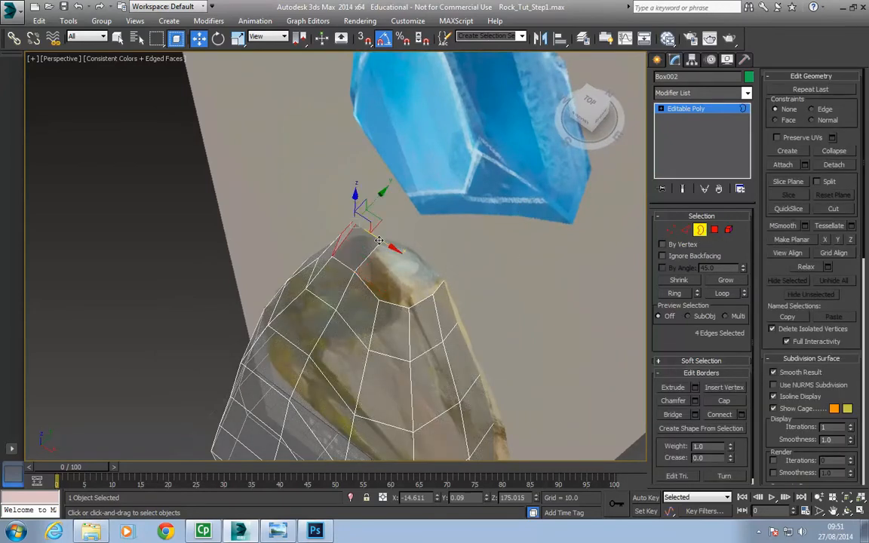
{"action": "middle_click_drag", "start_coordinate": [494, 246], "coordinate": [401, 251], "text": "alt"}
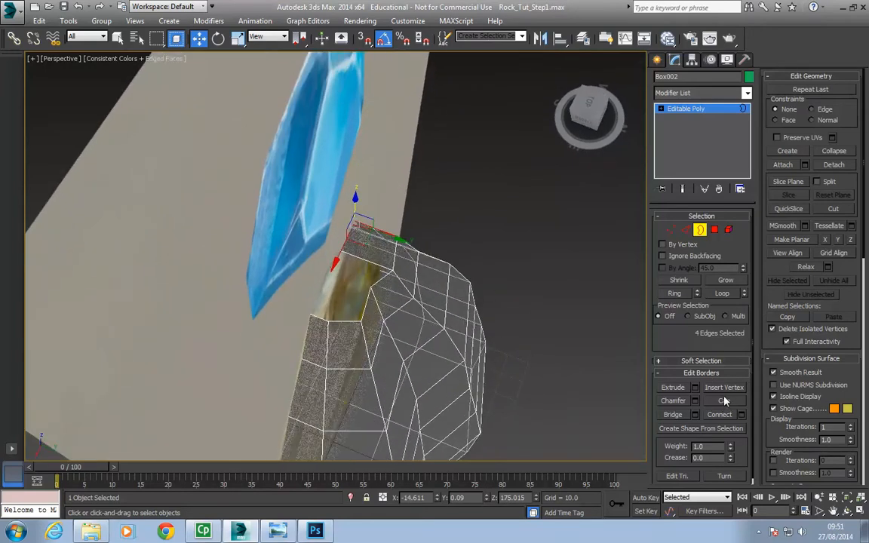
{"action": "middle_click_drag", "start_coordinate": [349, 299], "coordinate": [445, 276], "text": "alt"}
- In Edge mode, bridge the middle pair of opposite front and back edges across the top opening
{"action": "key", "text": "2"}
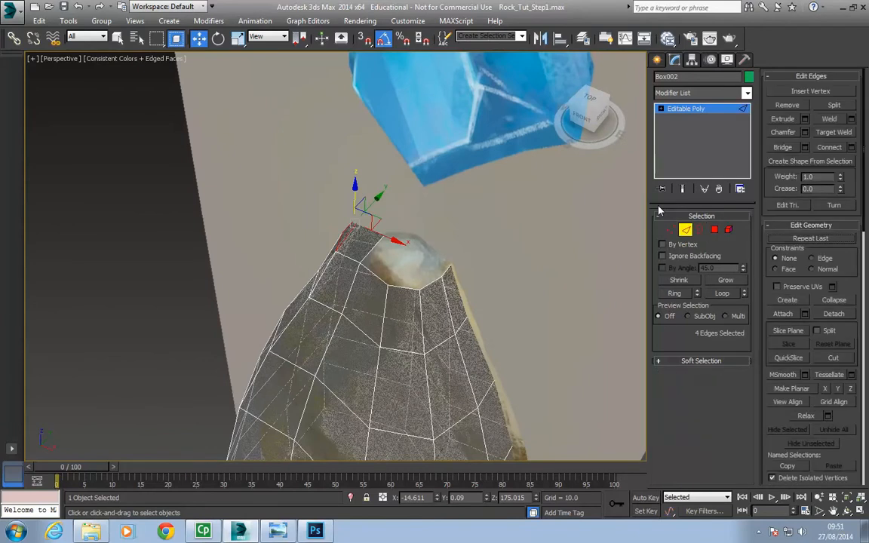
{"action": "left_click", "coordinate": [405, 274]}
{"action": "middle_click_drag", "start_coordinate": [406, 274], "coordinate": [439, 306], "text": "alt"}
{"action": "double_click", "coordinate": [479, 296]}
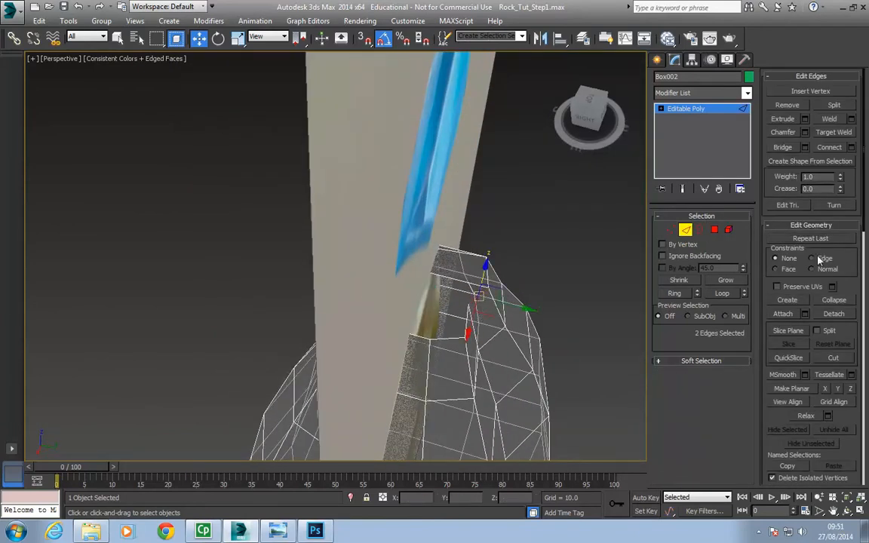
{"action": "left_click", "coordinate": [783, 147]}
{"action": "middle_click_drag", "start_coordinate": [446, 344], "coordinate": [505, 384], "text": "alt"}
- Bridge the last pair of opposite front and back edges at the right side of the top opening
{"action": "left_click", "coordinate": [383, 325]}
{"action": "left_click", "coordinate": [476, 360], "text": "ctrl"}
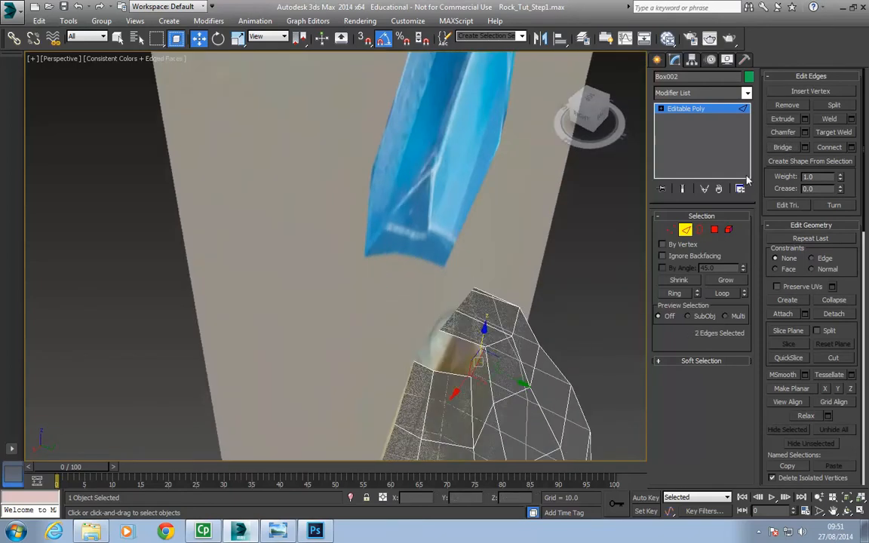
{"action": "left_click", "coordinate": [782, 147]}
{"action": "middle_click_drag", "start_coordinate": [415, 320], "coordinate": [476, 317], "text": "alt"}
- In Border mode, cap the remaining hole at the right end of the rock's top
{"action": "key", "text": "3"}
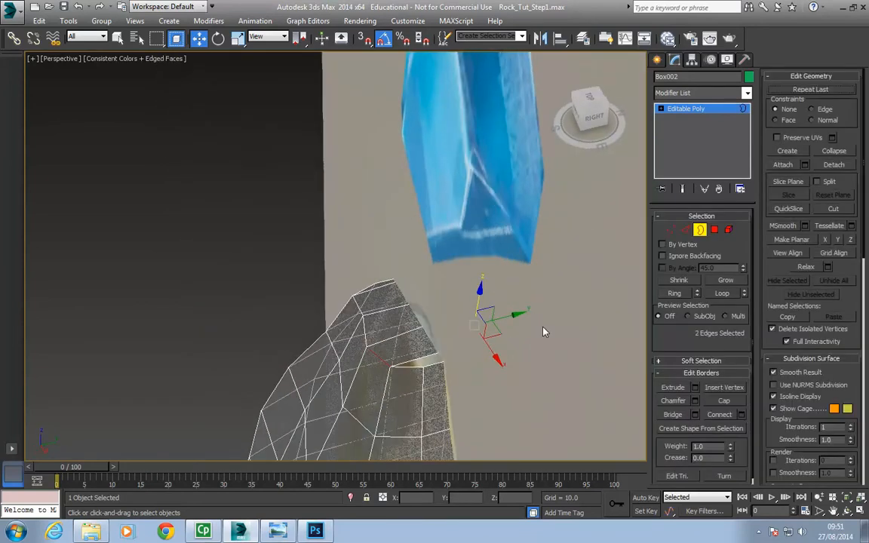
{"action": "left_click", "coordinate": [432, 365]}
{"action": "left_click", "coordinate": [724, 401]}
{"action": "middle_click_drag", "start_coordinate": [407, 355], "coordinate": [433, 209], "text": "alt"}
{"action": "scroll", "coordinate": [430, 285], "scroll_direction": "down", "scroll_amount": 4}
{"action": "middle_click_drag", "start_coordinate": [434, 256], "coordinate": [480, 280], "text": "alt"}
{"action": "scroll", "coordinate": [474, 282], "scroll_direction": "down", "scroll_amount": 3}
{"action": "middle_click_drag", "start_coordinate": [474, 240], "coordinate": [431, 305], "text": "alt"}
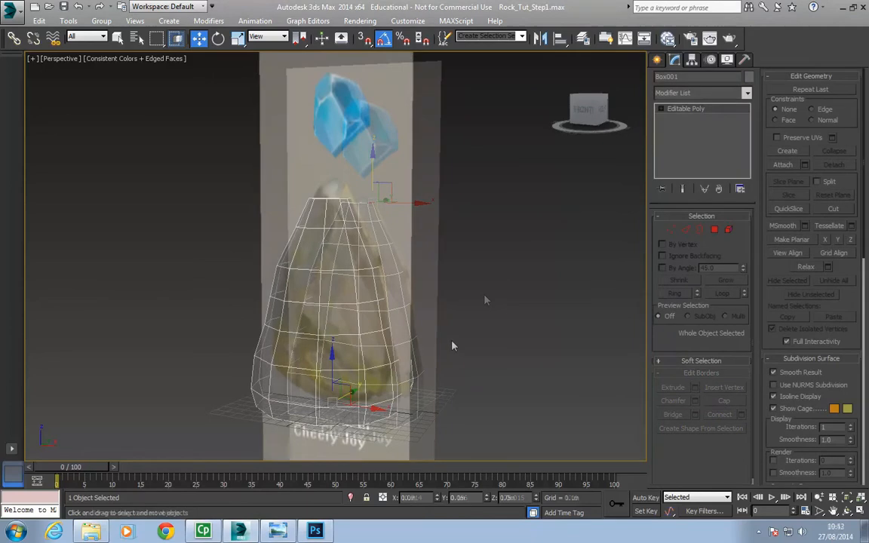
- Add an FFD 4x4x4 modifier to the rock and activate its Control Points sub-level
{"action": "middle_click_drag", "start_coordinate": [465, 337], "coordinate": [280, 417], "text": "alt"}
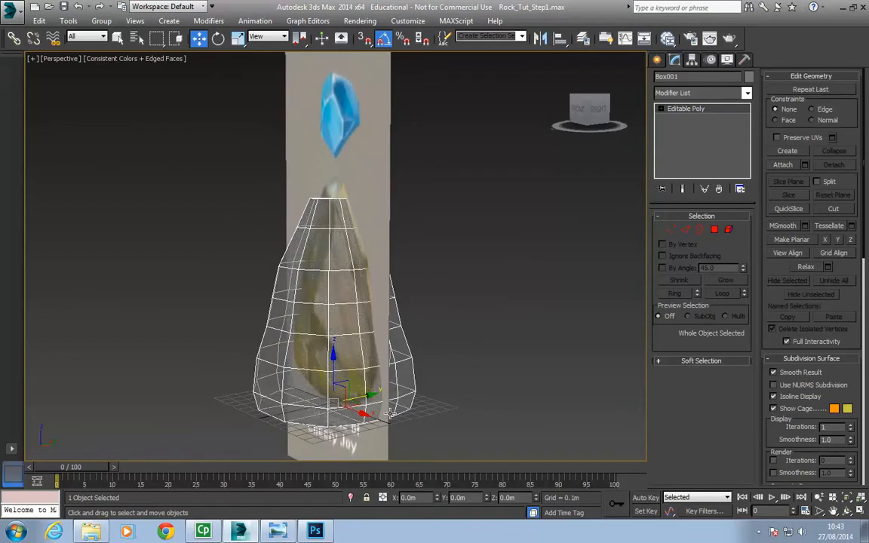
{"action": "mouse_move", "coordinate": [409, 368]}
{"action": "middle_mouse_down", "text": "alt"}
{"action": "mouse_move", "coordinate": [527, 342]}
{"action": "mouse_move", "coordinate": [481, 347]}
{"action": "mouse_move", "coordinate": [489, 351]}
{"action": "mouse_move", "coordinate": [483, 362]}
{"action": "mouse_move", "coordinate": [514, 345]}
{"action": "mouse_move", "coordinate": [487, 342]}
{"action": "mouse_move", "coordinate": [453, 357]}
{"action": "mouse_move", "coordinate": [446, 301]}
{"action": "mouse_move", "coordinate": [456, 336]}
{"action": "mouse_move", "coordinate": [468, 332]}
{"action": "mouse_move", "coordinate": [356, 212]}
{"action": "middle_mouse_up", "text": "alt"}
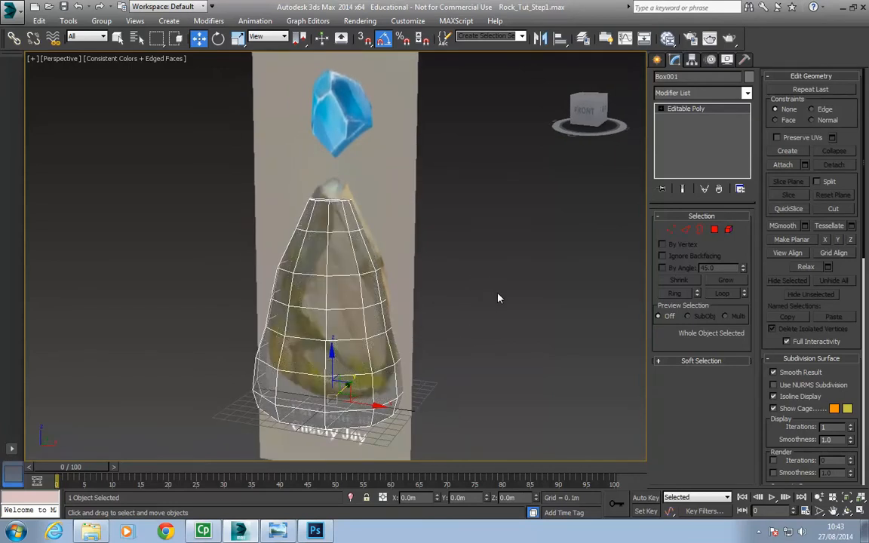
{"action": "left_click", "coordinate": [746, 93]}
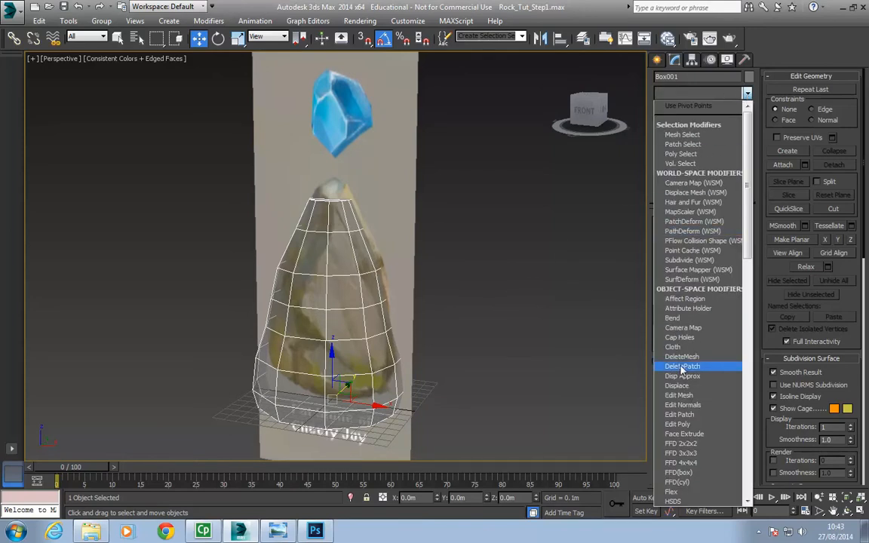
{"action": "left_click", "coordinate": [681, 462]}
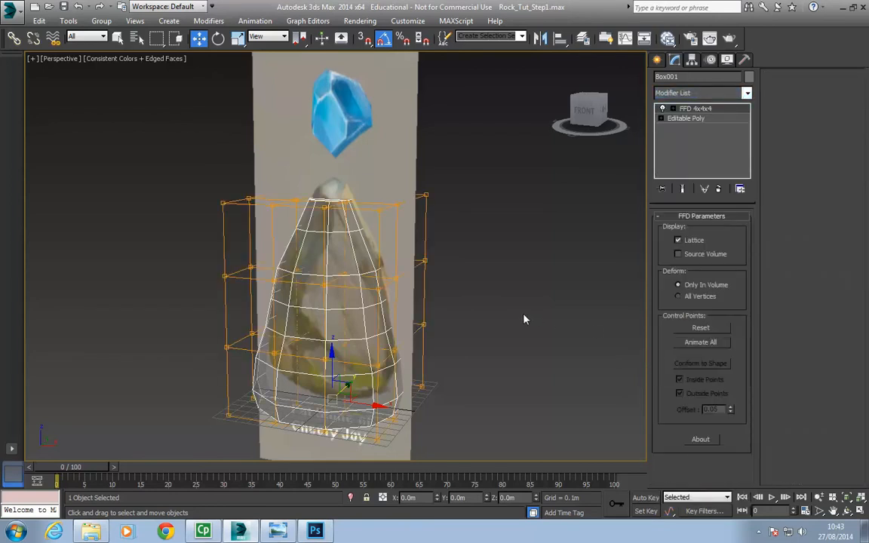
{"action": "left_click", "coordinate": [672, 108]}
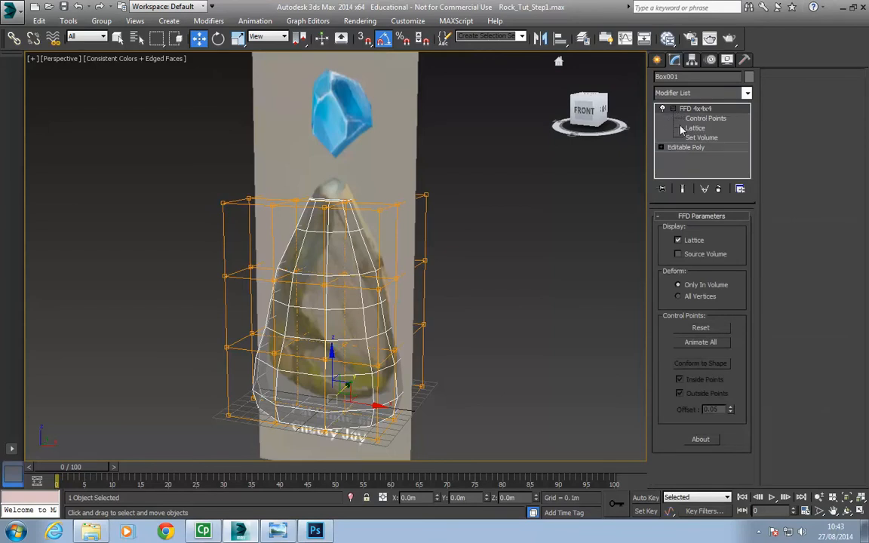
{"action": "left_click", "coordinate": [690, 119]}
- Try raising the entire top row of lattice control points along Z
{"action": "middle_click_drag", "start_coordinate": [457, 275], "coordinate": [482, 263], "text": "alt"}
{"action": "left_click_drag", "start_coordinate": [193, 154], "coordinate": [215, 181]}
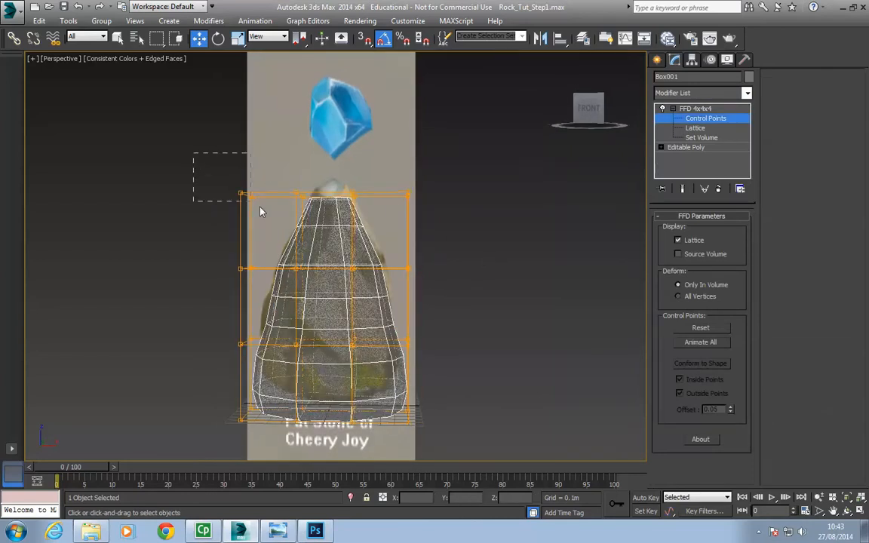
{"action": "left_click_drag", "start_coordinate": [539, 212], "coordinate": [542, 217]}
{"action": "middle_click_drag", "start_coordinate": [417, 180], "coordinate": [384, 177], "text": "alt"}
{"action": "mouse_move", "coordinate": [331, 159]}
{"action": "left_mouse_down"}
{"action": "mouse_move", "coordinate": [332, 133]}
{"action": "mouse_move", "coordinate": [337, 162]}
{"action": "mouse_move", "coordinate": [338, 143]}
{"action": "left_mouse_up"}
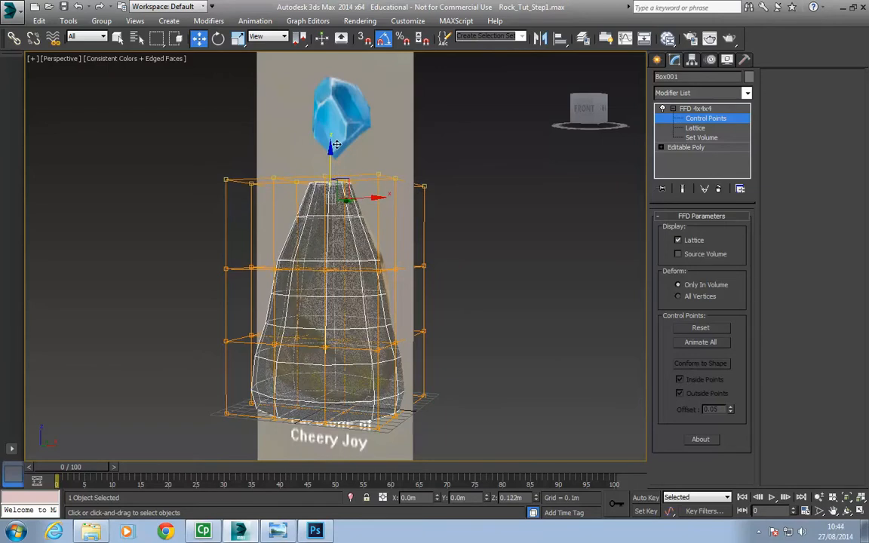
{"action": "mouse_move", "coordinate": [432, 221]}
{"action": "middle_mouse_down", "text": "alt"}
{"action": "mouse_move", "coordinate": [456, 228]}
{"action": "mouse_move", "coordinate": [483, 219]}
{"action": "mouse_move", "coordinate": [421, 224]}
{"action": "mouse_move", "coordinate": [440, 221]}
{"action": "mouse_move", "coordinate": [427, 221]}
{"action": "mouse_move", "coordinate": [428, 228]}
{"action": "mouse_move", "coordinate": [445, 235]}
{"action": "mouse_move", "coordinate": [345, 246]}
{"action": "mouse_move", "coordinate": [341, 213]}
{"action": "mouse_move", "coordinate": [438, 239]}
{"action": "middle_mouse_up", "text": "alt"}
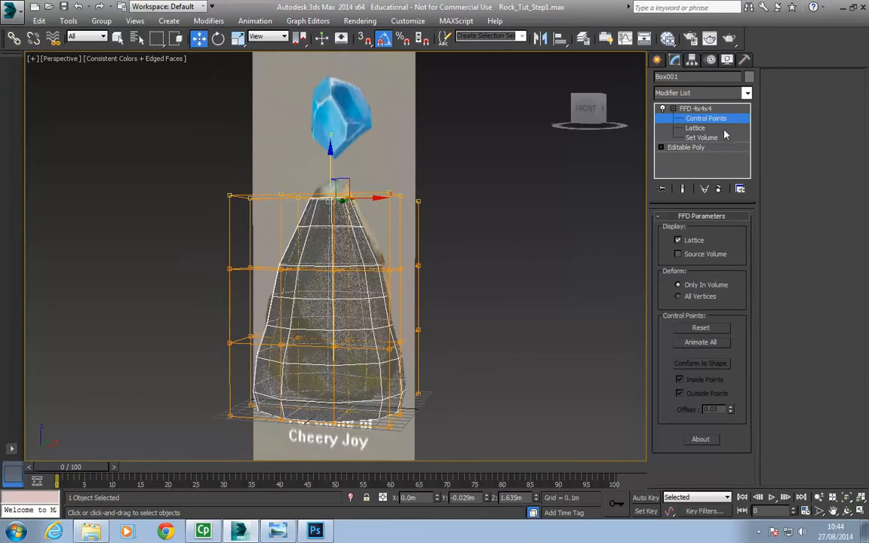
- Re-enter the FFD's Control Points level and try moving the top control points on the rock's right side outward along X
{"action": "left_click", "coordinate": [696, 109]}
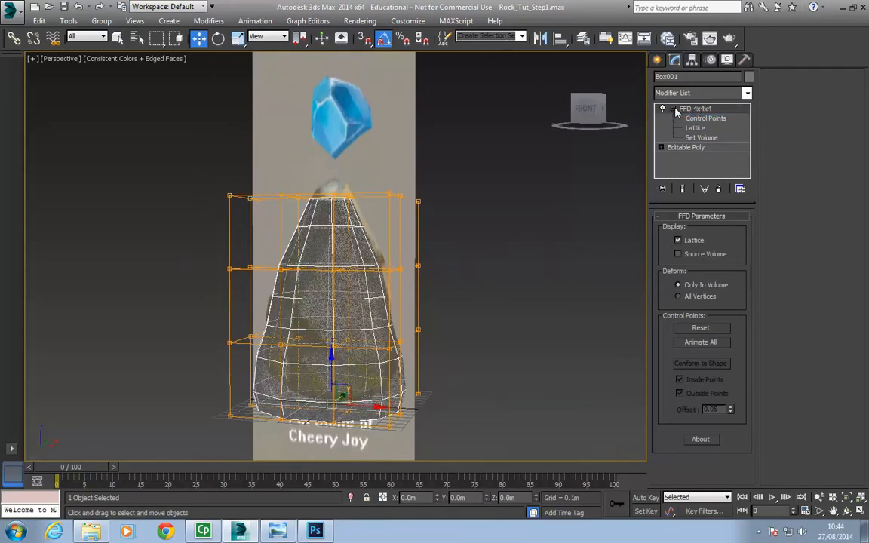
{"action": "left_click", "coordinate": [673, 109]}
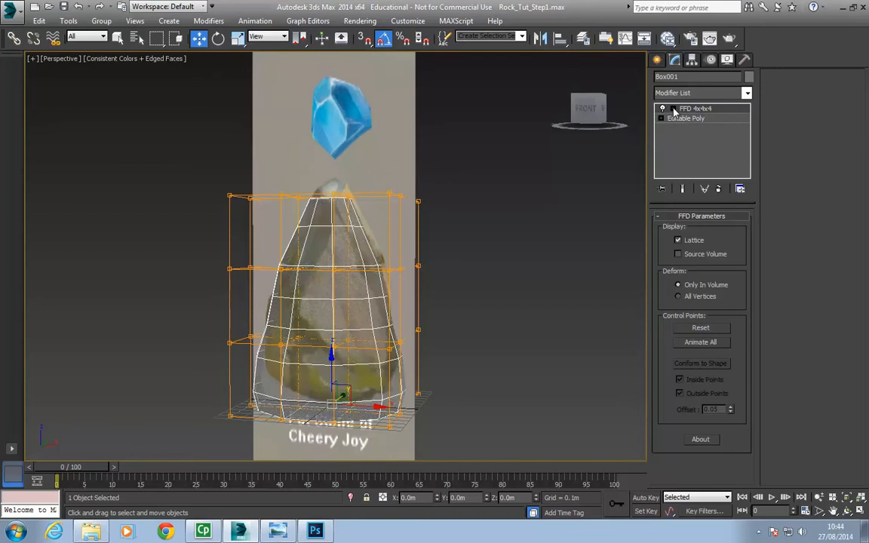
{"action": "left_click", "coordinate": [673, 109]}
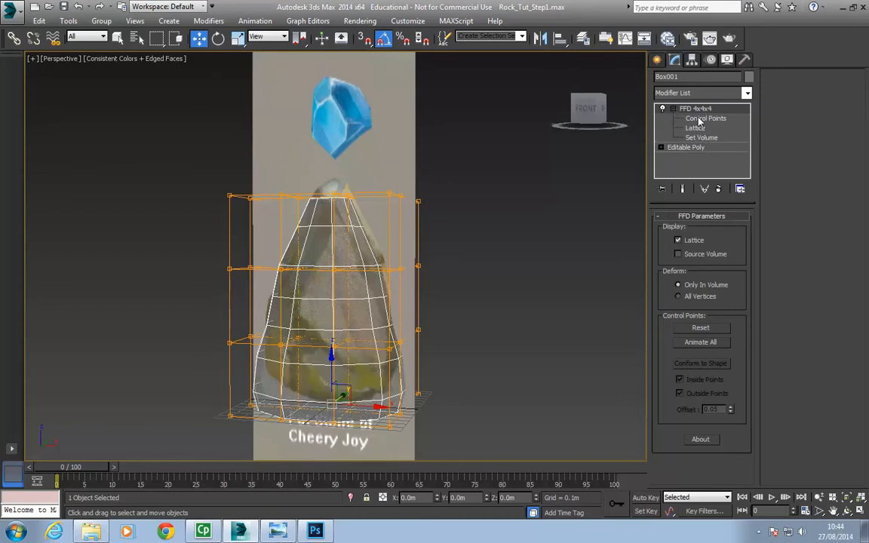
{"action": "left_click", "coordinate": [700, 120]}
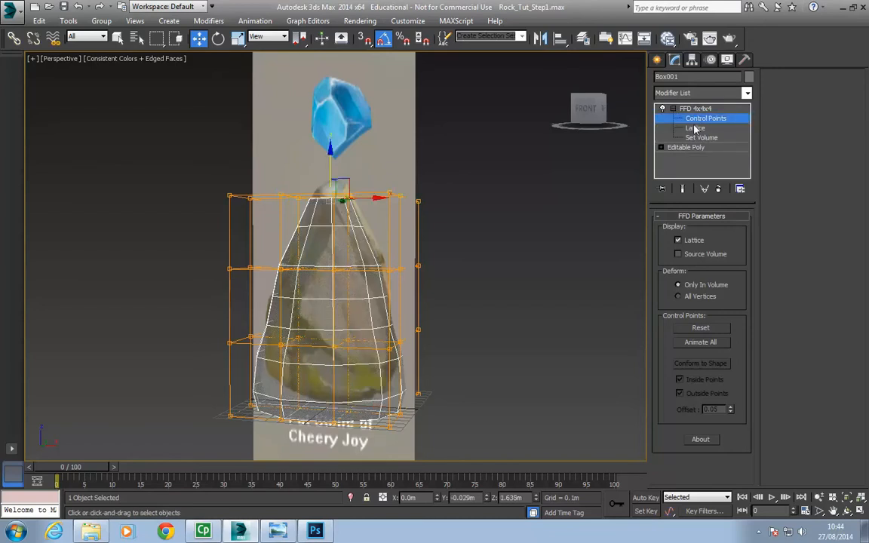
{"action": "middle_click_drag", "start_coordinate": [342, 233], "coordinate": [360, 241], "text": "alt"}
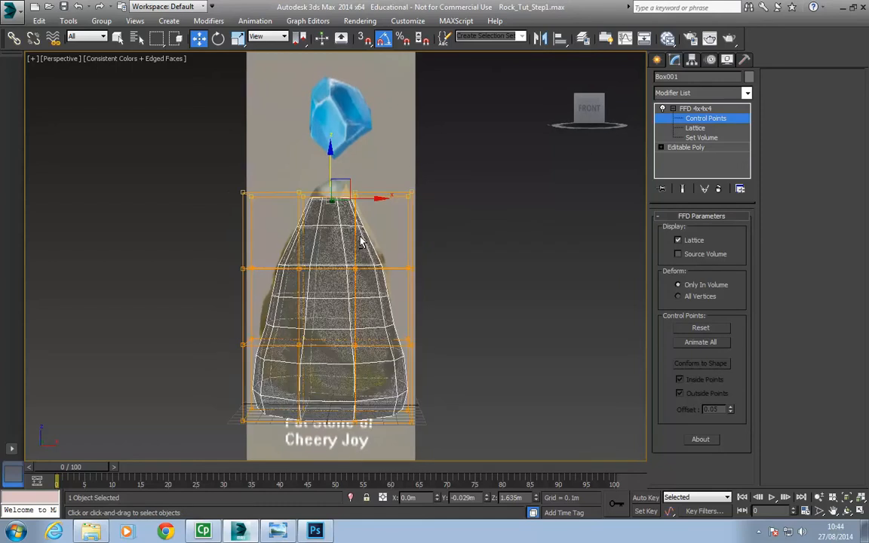
{"action": "left_click_drag", "start_coordinate": [464, 162], "coordinate": [390, 219]}
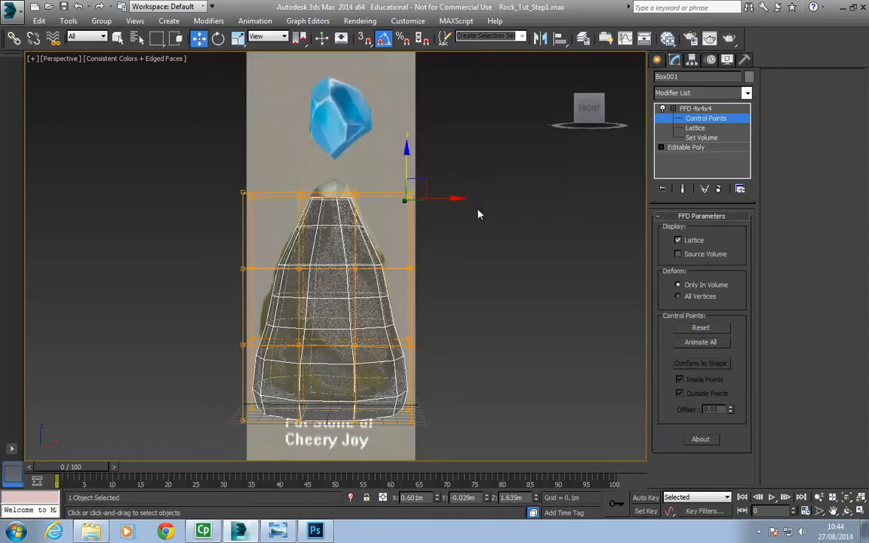
{"action": "left_click_drag", "start_coordinate": [453, 198], "coordinate": [528, 196]}
{"action": "key", "text": "ctrl+z"}
{"action": "middle_click_drag", "start_coordinate": [527, 207], "coordinate": [485, 251], "text": "alt"}
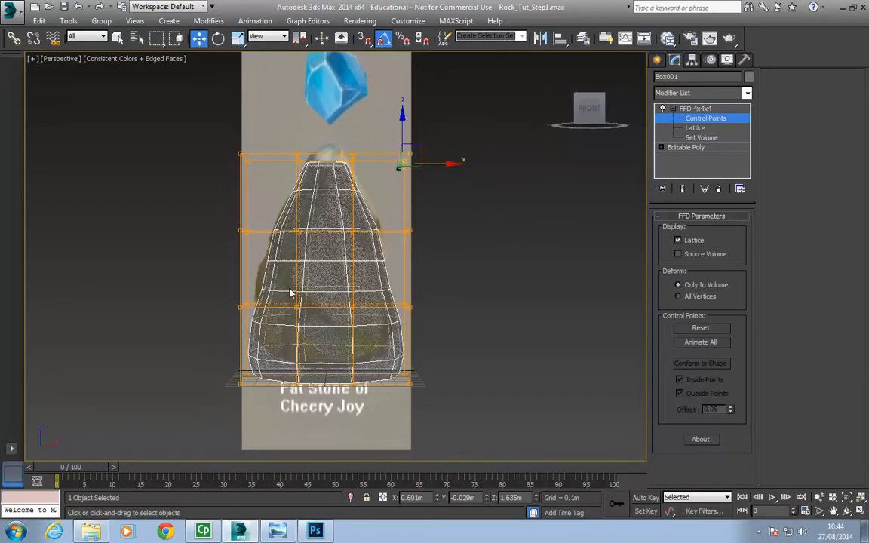
- Select the second row of lattice control points from the top and scale it slightly outward in the XY plane
{"action": "left_click_drag", "start_coordinate": [480, 217], "coordinate": [480, 217]}
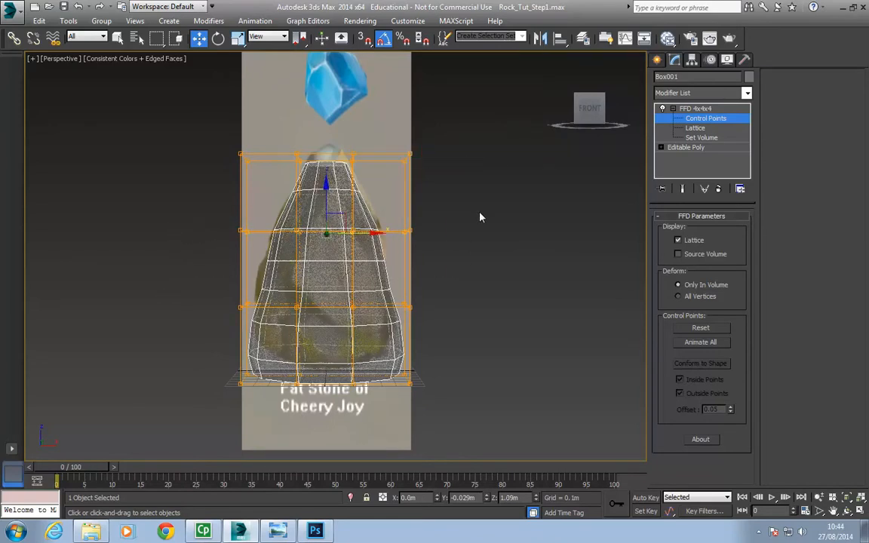
{"action": "key", "text": "r"}
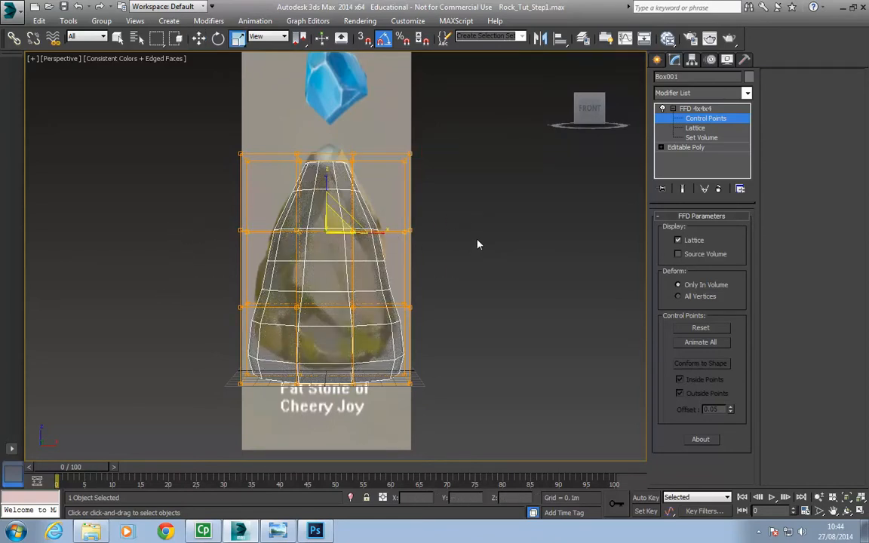
{"action": "middle_click_drag", "start_coordinate": [456, 235], "coordinate": [427, 256], "text": "alt"}
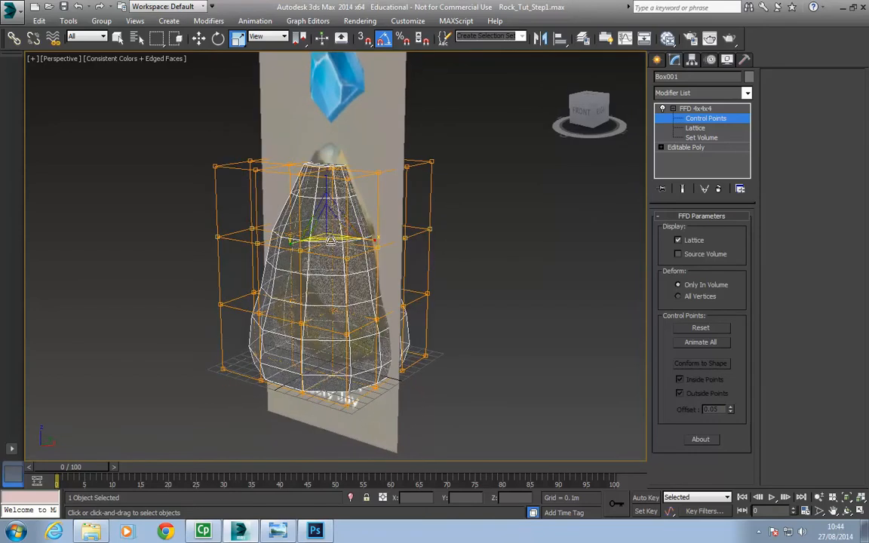
{"action": "left_click_drag", "start_coordinate": [330, 238], "coordinate": [332, 241]}
{"action": "middle_click_drag", "start_coordinate": [332, 242], "coordinate": [403, 290], "text": "alt"}
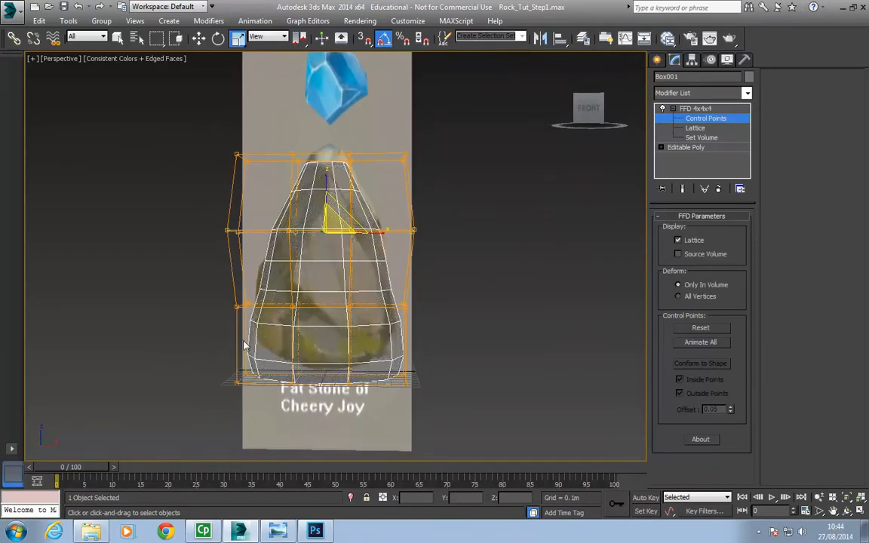
- Select the bottom row of lattice control points and scale it inward to narrow the rock's base to match the reference
{"action": "middle_click_drag", "start_coordinate": [300, 418], "coordinate": [351, 400], "text": "alt"}
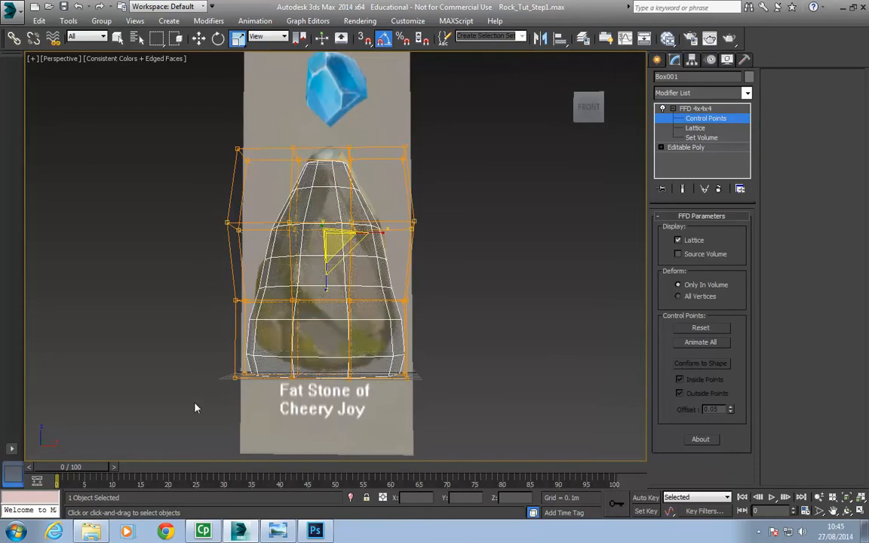
{"action": "left_click_drag", "start_coordinate": [564, 346], "coordinate": [565, 345]}
{"action": "middle_click_drag", "start_coordinate": [380, 393], "coordinate": [362, 373], "text": "alt"}
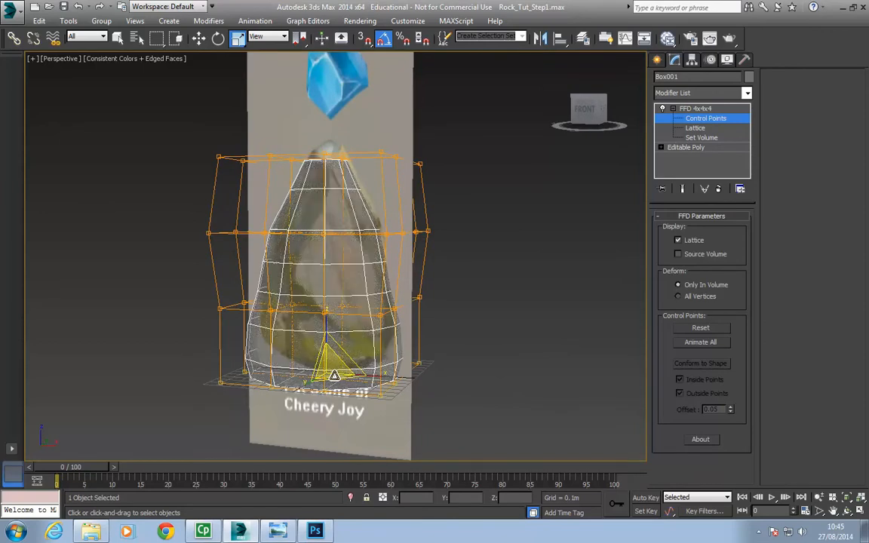
{"action": "left_click_drag", "start_coordinate": [335, 375], "coordinate": [339, 386]}
{"action": "middle_click_drag", "start_coordinate": [442, 380], "coordinate": [489, 350], "text": "alt"}
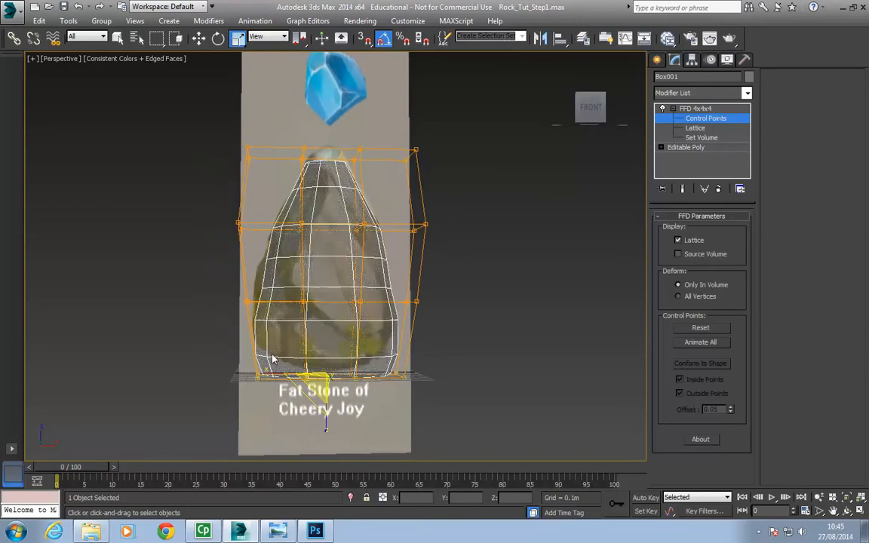
{"action": "middle_click_drag", "start_coordinate": [473, 365], "coordinate": [442, 366], "text": "alt"}
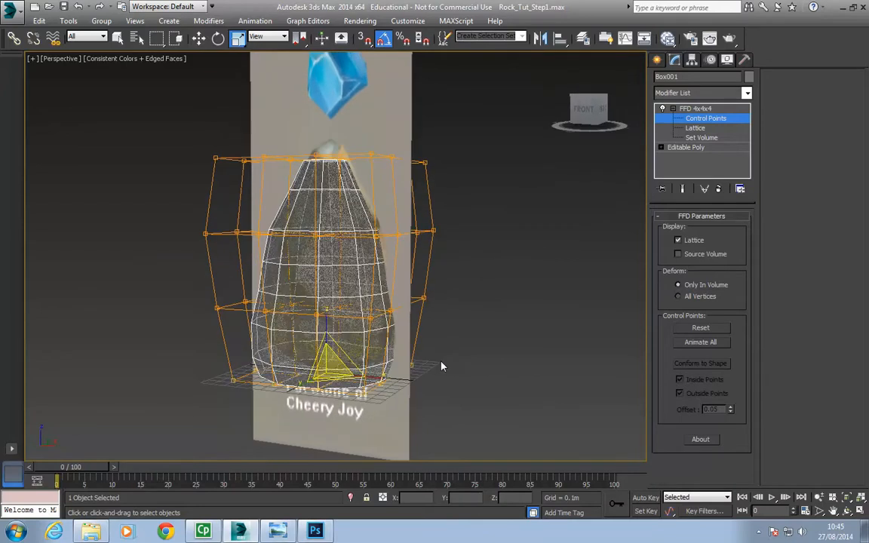
- Try raising the middle control points of the lattice's bottom row along Z
{"action": "left_click", "coordinate": [365, 395]}
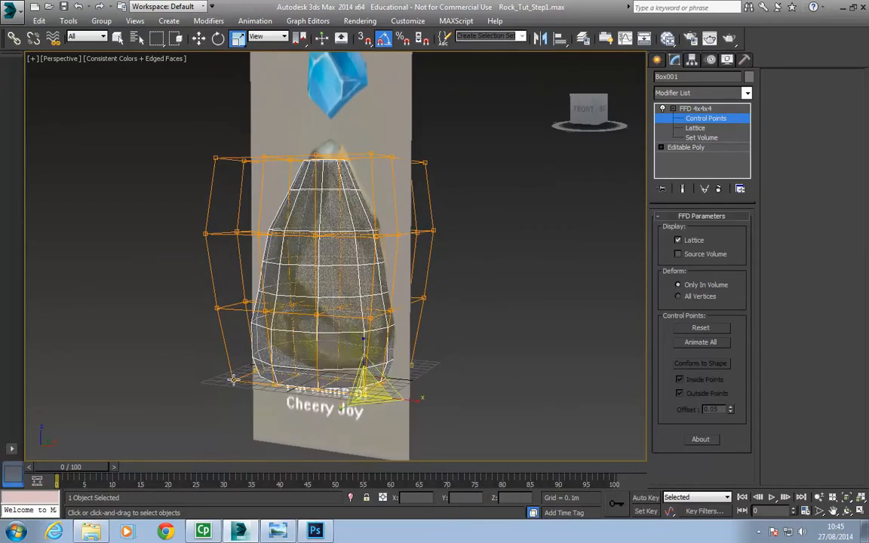
{"action": "middle_click_drag", "start_coordinate": [232, 381], "coordinate": [529, 398], "text": "alt"}
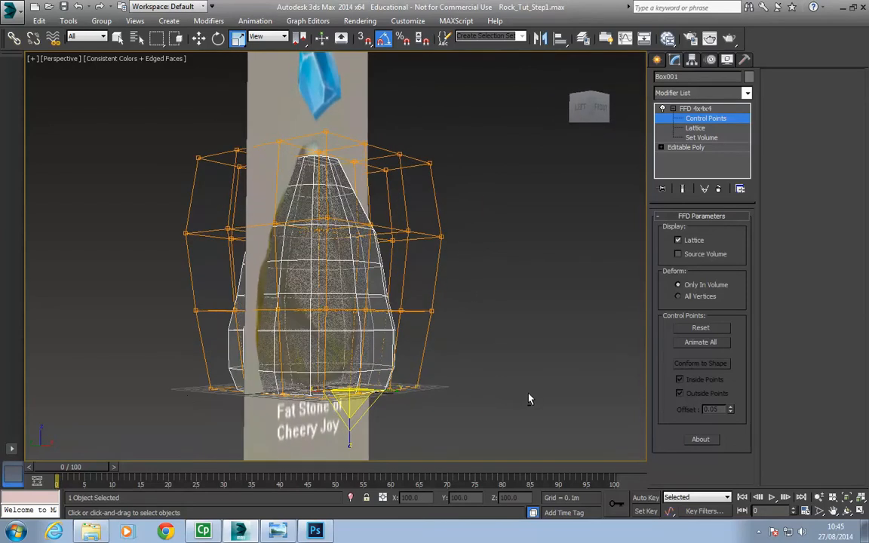
{"action": "key", "text": "w"}
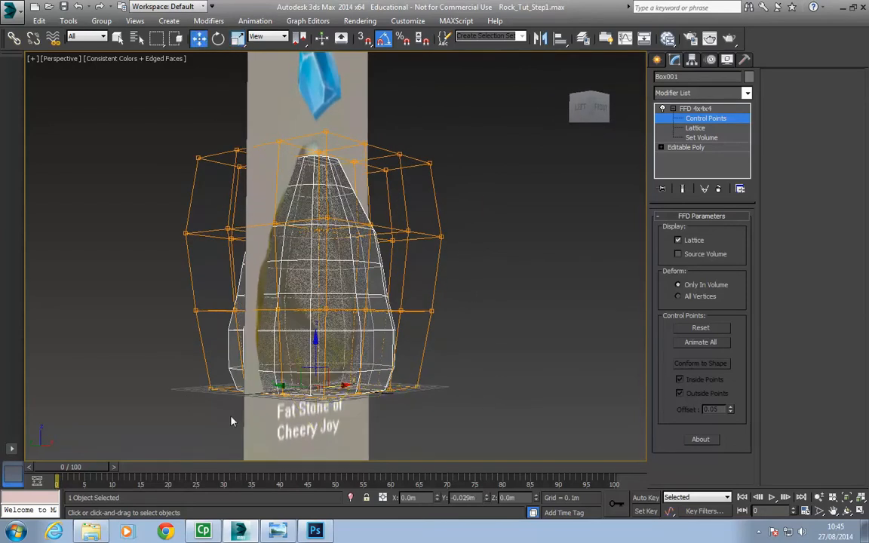
{"action": "middle_click_drag", "start_coordinate": [305, 372], "coordinate": [307, 407], "text": "alt"}
{"action": "left_click_drag", "start_coordinate": [316, 345], "coordinate": [316, 318]}
{"action": "middle_click_drag", "start_coordinate": [419, 390], "coordinate": [316, 303], "text": "alt"}
{"action": "left_click_drag", "start_coordinate": [317, 315], "coordinate": [315, 310]}
{"action": "middle_click_drag", "start_coordinate": [390, 384], "coordinate": [436, 410], "text": "alt"}
- Select the inner control points of the lattice's bottom row and lower them to about Z -0.099 m
{"action": "left_click", "coordinate": [292, 377]}
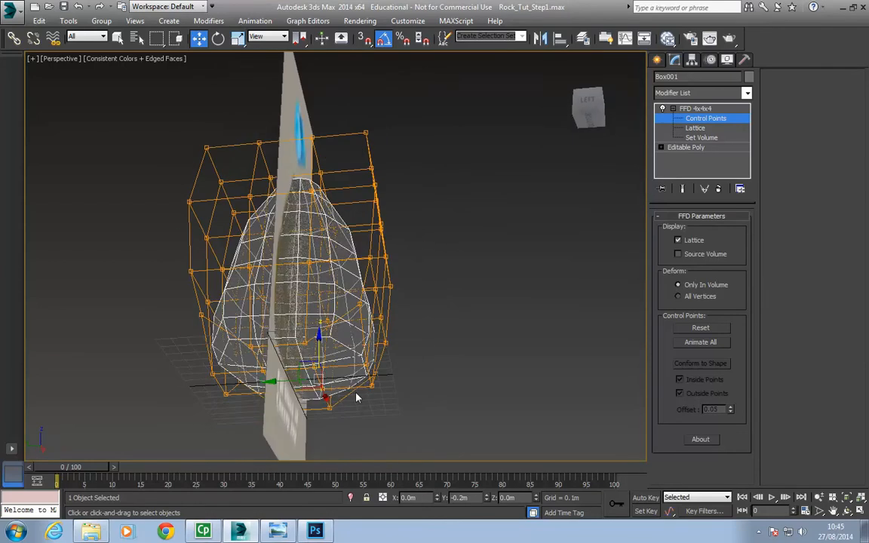
{"action": "left_click", "coordinate": [262, 367], "text": "ctrl"}
{"action": "middle_click_drag", "start_coordinate": [282, 398], "coordinate": [281, 358], "text": "alt"}
{"action": "left_click_drag", "start_coordinate": [290, 336], "coordinate": [290, 364]}
{"action": "mouse_move", "coordinate": [369, 355]}
{"action": "middle_mouse_down", "text": "alt"}
{"action": "mouse_move", "coordinate": [309, 359]}
{"action": "mouse_move", "coordinate": [368, 349]}
{"action": "middle_mouse_up", "text": "alt"}
{"action": "middle_click_drag", "start_coordinate": [293, 370], "coordinate": [397, 298], "text": "alt"}
- Return to the base Editable Poly level beneath the FFD modifier to work on the rock's flat top
{"action": "middle_click_drag", "start_coordinate": [346, 260], "coordinate": [356, 265], "text": "alt"}
{"action": "middle_click_drag", "start_coordinate": [433, 309], "coordinate": [319, 183], "text": "alt"}
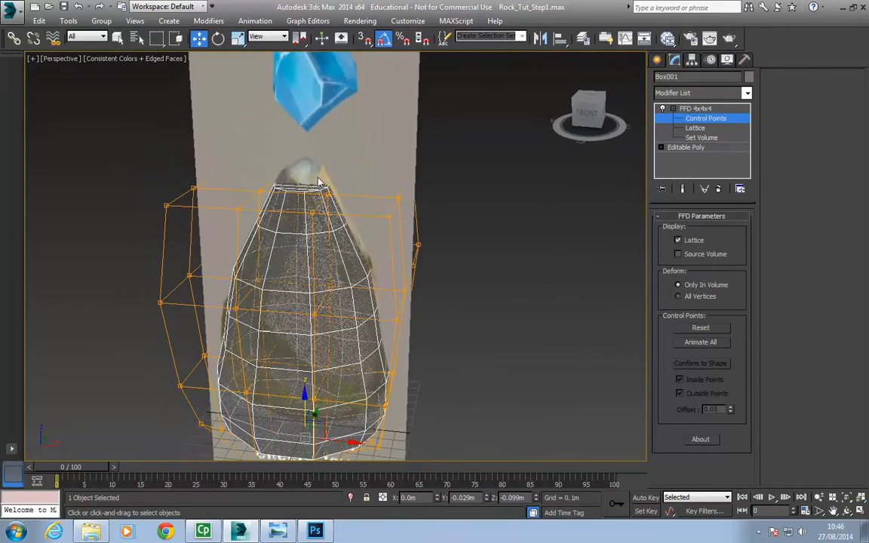
{"action": "left_click", "coordinate": [709, 148]}
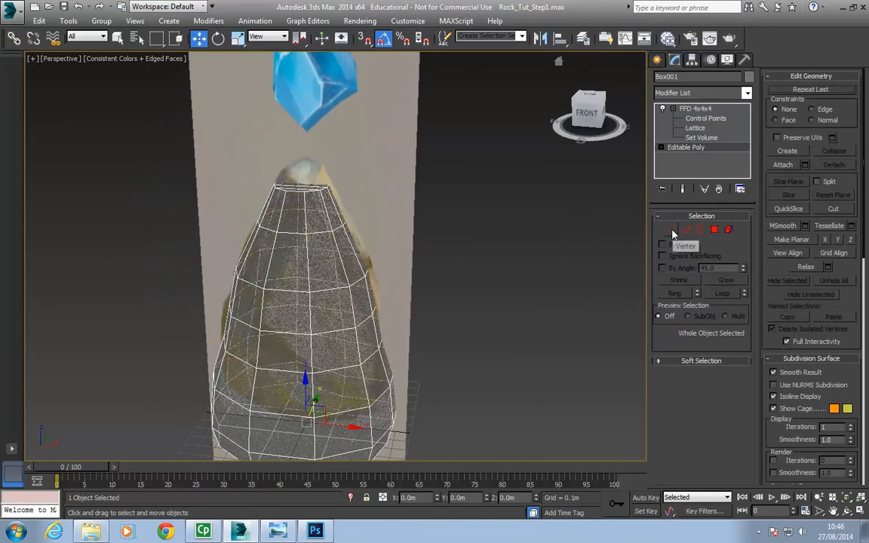
{"action": "middle_click_drag", "start_coordinate": [425, 207], "coordinate": [441, 211]}
{"action": "scroll", "coordinate": [441, 211], "scroll_direction": "up", "scroll_amount": 3}
{"action": "middle_click_drag", "start_coordinate": [311, 213], "coordinate": [413, 210], "text": "alt"}
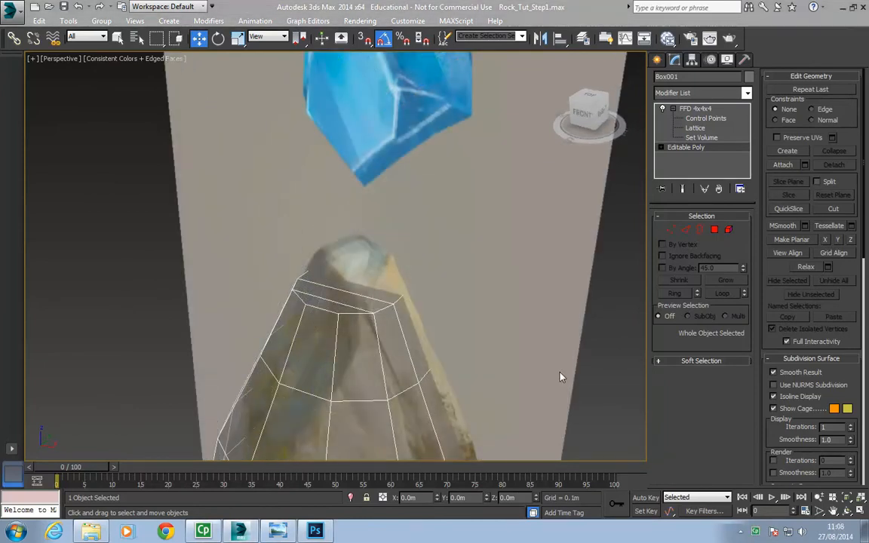
- Show the full modeling toolset and start Paint Connect at the vertex level of the rock's Editable Poly
{"action": "left_click", "coordinate": [606, 38]}
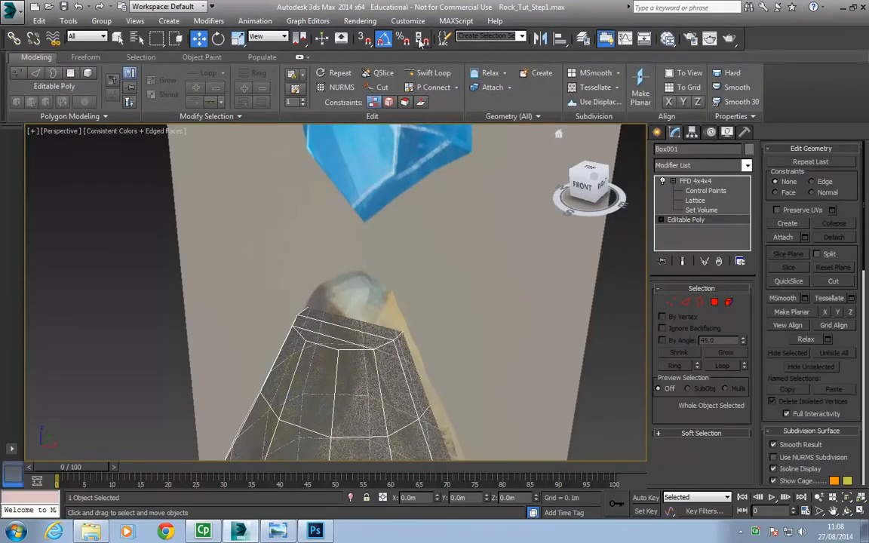
{"action": "left_click", "coordinate": [299, 59]}
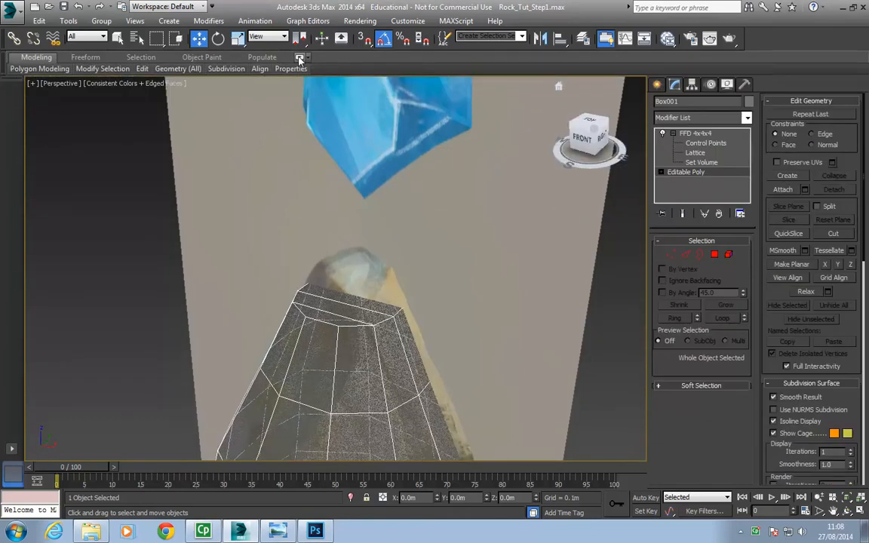
{"action": "mouse_move", "coordinate": [269, 69]}
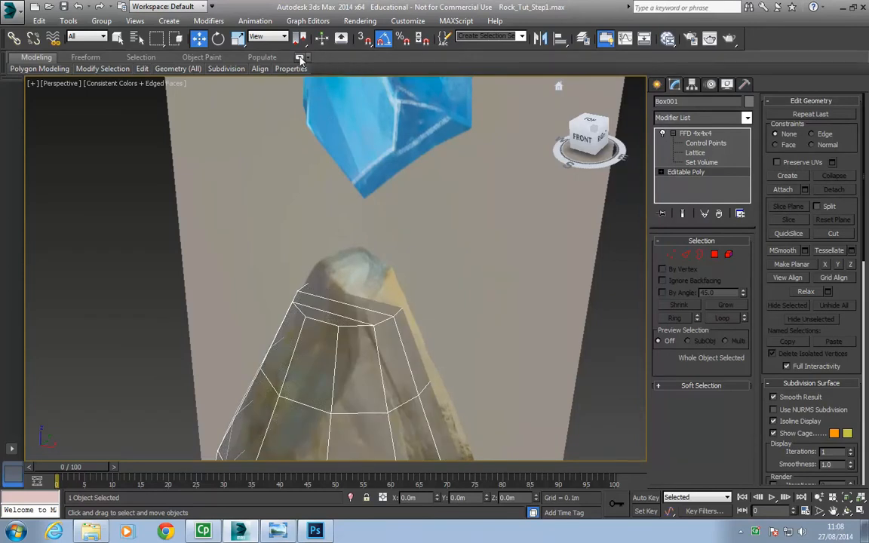
{"action": "left_click", "coordinate": [299, 58]}
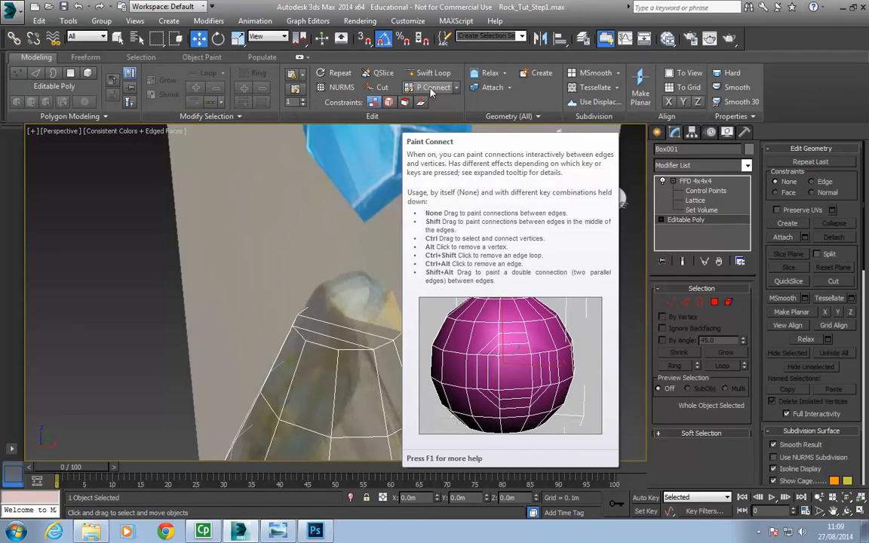
{"action": "left_click", "coordinate": [432, 87]}
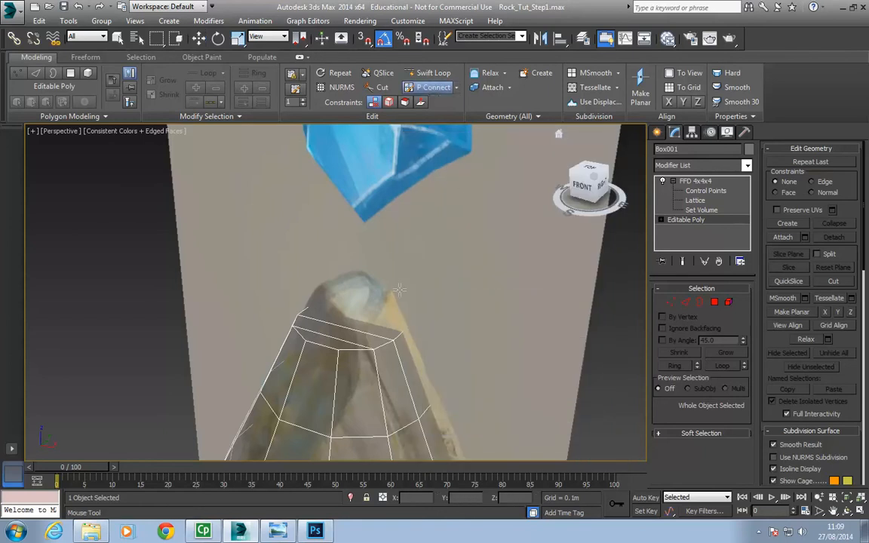
{"action": "key", "text": "1"}
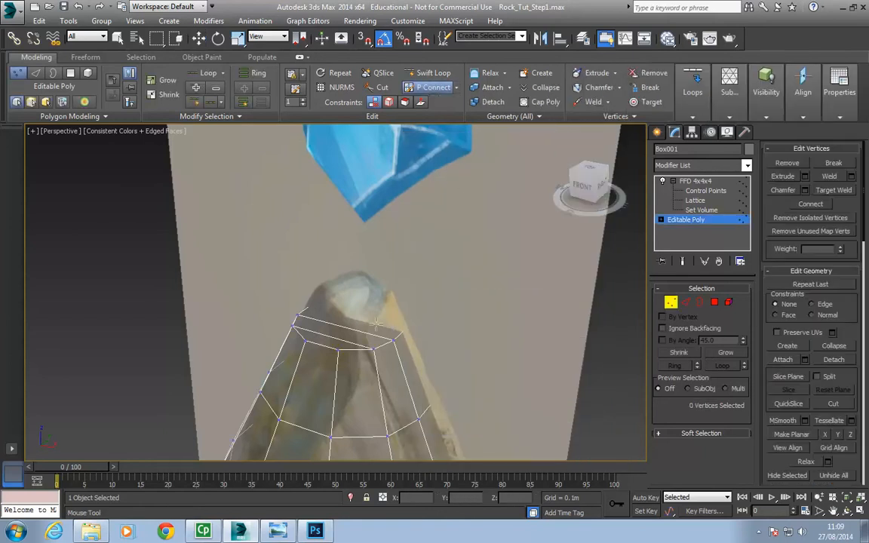
- In wireframe display, reduce the edge selection to the three edges crossing the rock's flat top and move them to about X -0.079 m
{"action": "middle_click_drag", "start_coordinate": [340, 329], "coordinate": [336, 299], "text": "alt"}
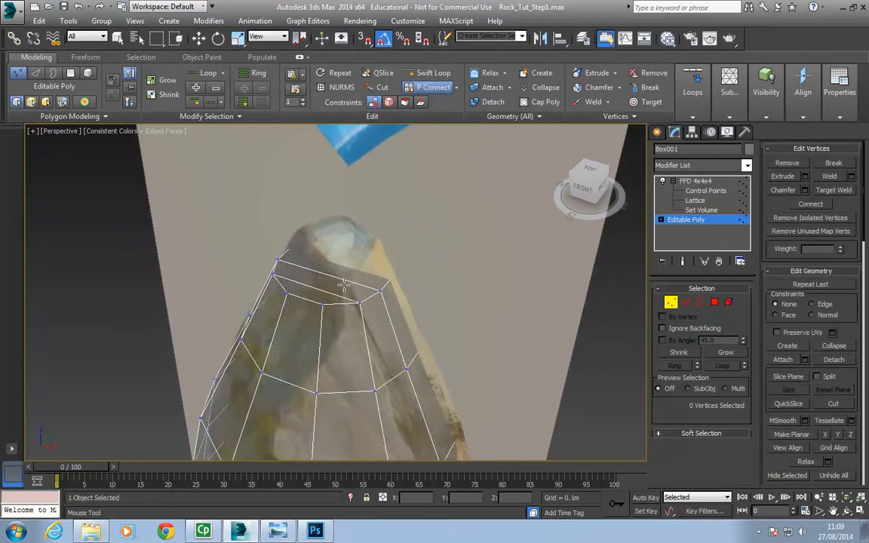
{"action": "key", "text": "F3"}
{"action": "middle_click_drag", "start_coordinate": [344, 282], "coordinate": [330, 282], "text": "alt"}
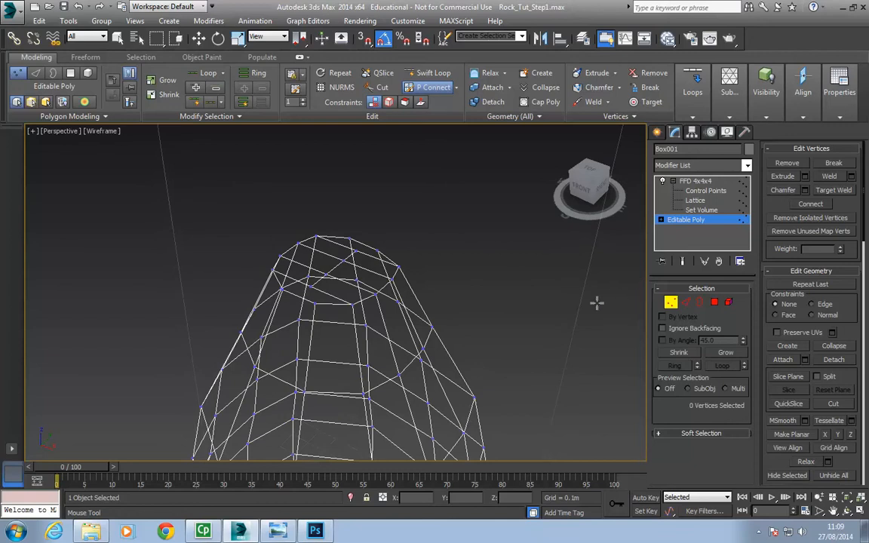
{"action": "key", "text": "2"}
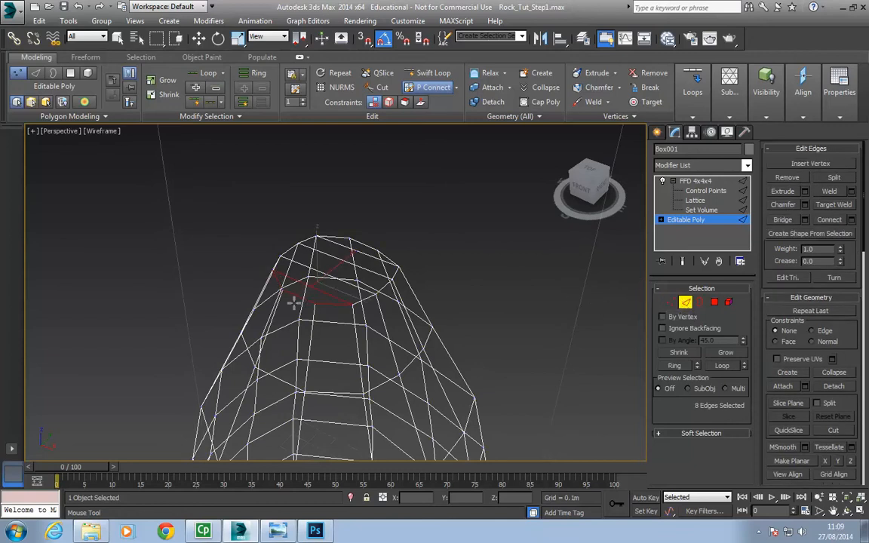
{"action": "key", "text": "w"}
{"action": "left_click_drag", "start_coordinate": [328, 332], "coordinate": [353, 293], "text": "alt"}
{"action": "left_click_drag", "start_coordinate": [263, 308], "coordinate": [298, 282], "text": "alt"}
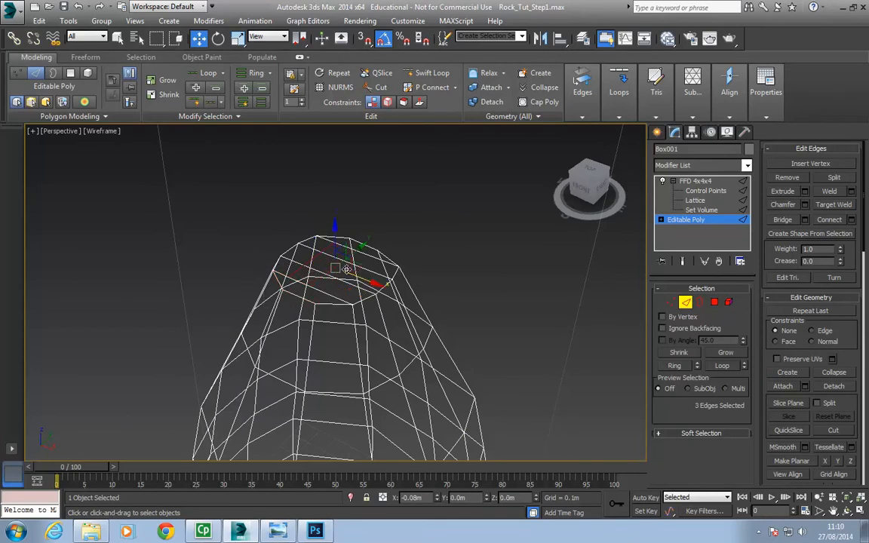
{"action": "left_click_drag", "start_coordinate": [346, 268], "coordinate": [321, 259]}
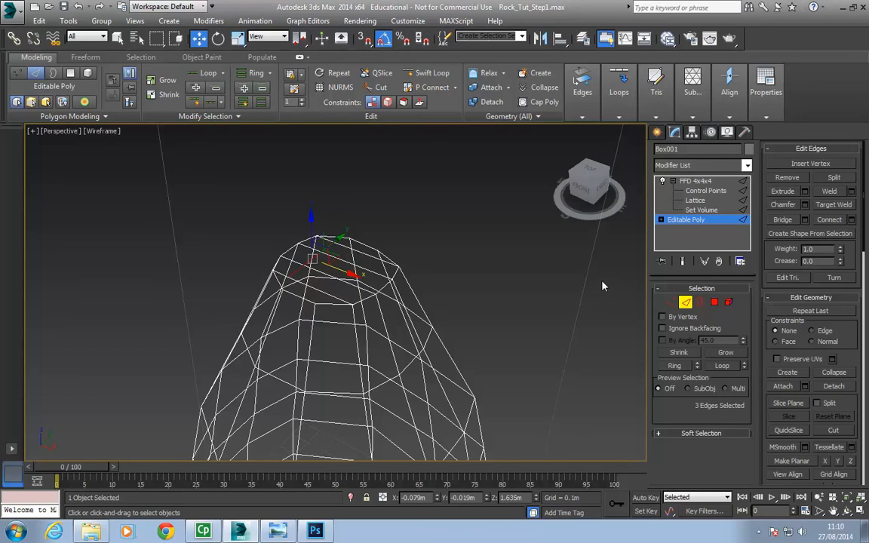
- Paint a second line of connecting edges across the rock's flat top with Paint Connect and restore the shaded display
{"action": "key", "text": "1"}
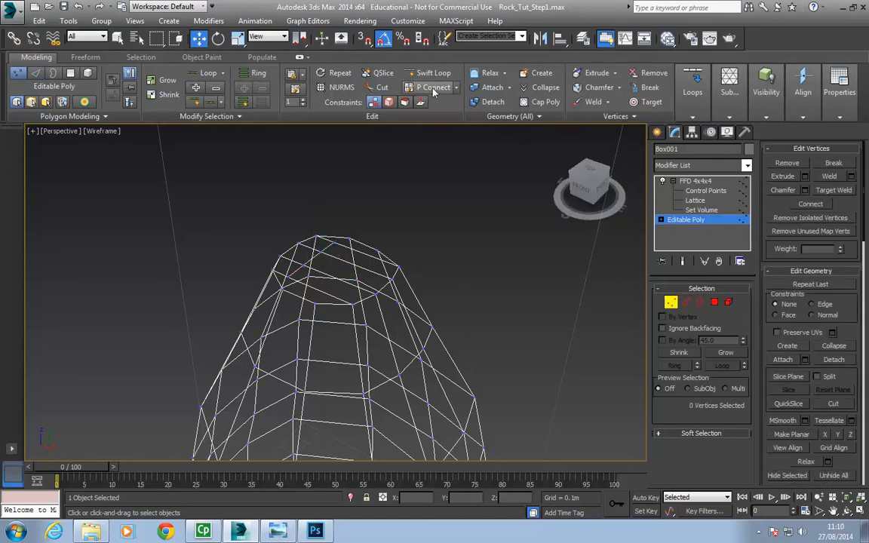
{"action": "left_click", "coordinate": [436, 89]}
{"action": "middle_click_drag", "start_coordinate": [305, 262], "coordinate": [340, 297], "text": "alt"}
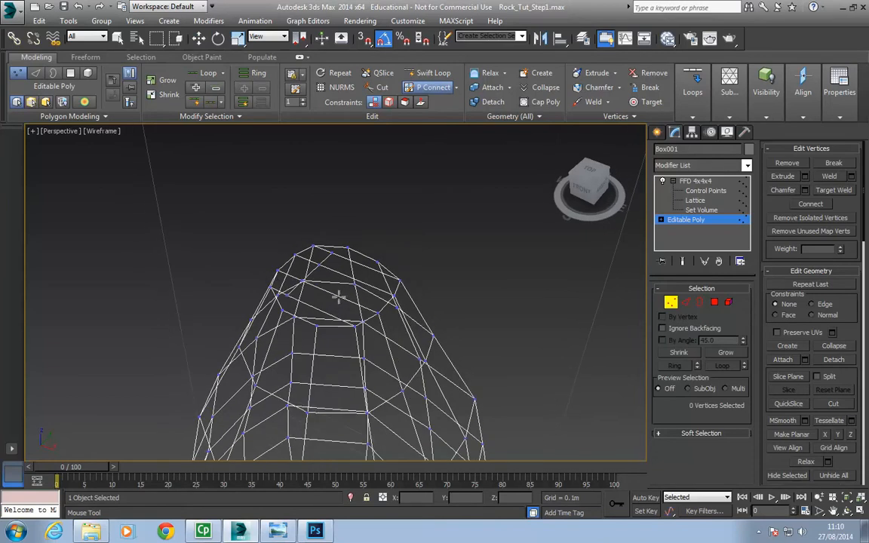
{"action": "left_click", "coordinate": [321, 311]}
{"action": "middle_click_drag", "start_coordinate": [365, 270], "coordinate": [358, 316], "text": "alt"}
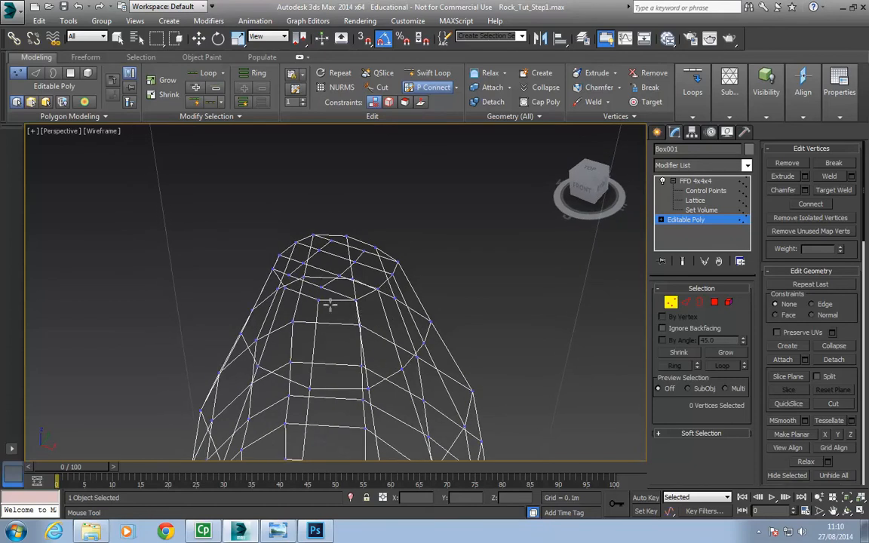
{"action": "mouse_move", "coordinate": [300, 277]}
{"action": "middle_mouse_down", "text": "alt"}
{"action": "mouse_move", "coordinate": [307, 291]}
{"action": "mouse_move", "coordinate": [287, 292]}
{"action": "mouse_move", "coordinate": [294, 292]}
{"action": "middle_mouse_up", "text": "alt"}
{"action": "key", "text": "F3"}
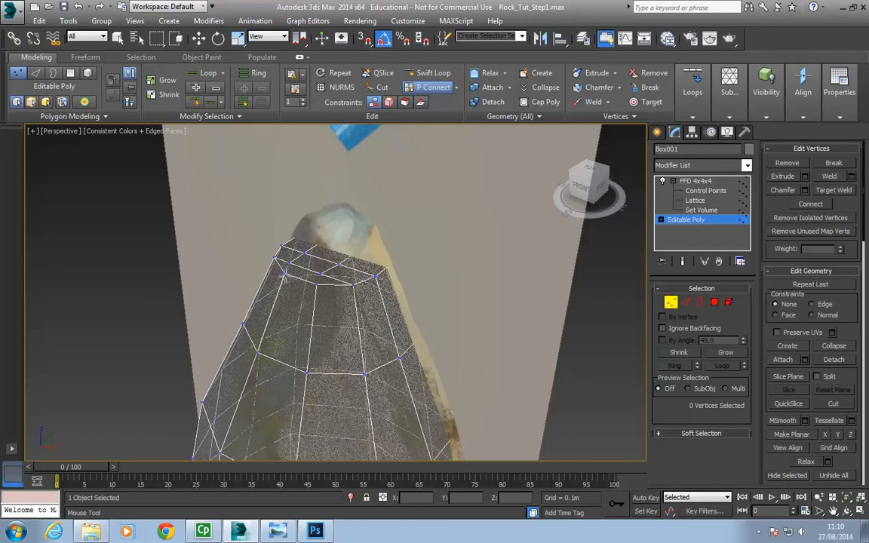
- Connect the rim vertices of the rock's top to the ends of the two crossing edge lines, and leave Paint Connect
{"action": "left_click_drag", "start_coordinate": [285, 274], "coordinate": [287, 263]}
{"action": "key", "text": "alt+x"}
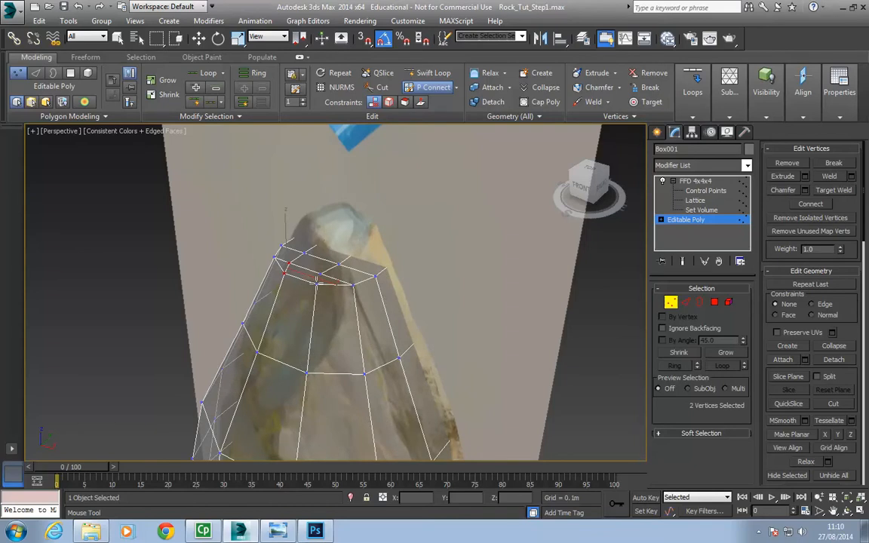
{"action": "left_click_drag", "start_coordinate": [316, 283], "coordinate": [319, 273]}
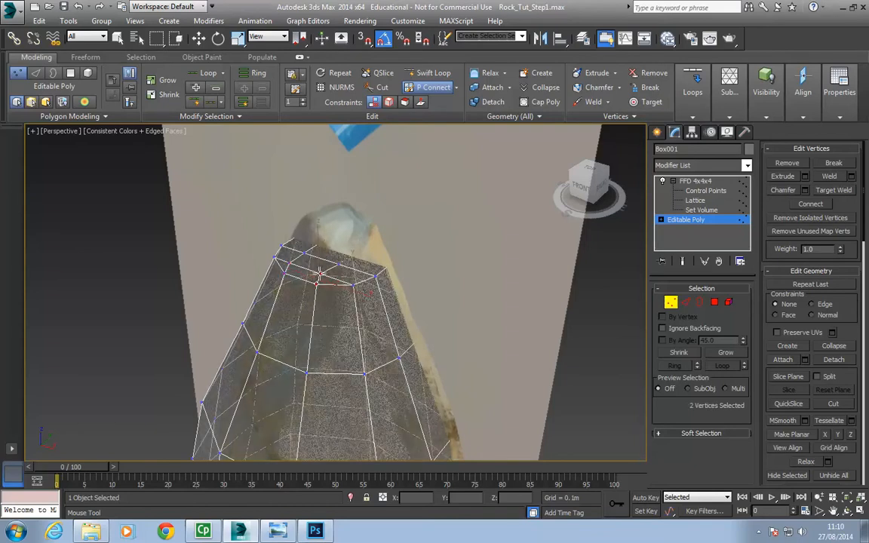
{"action": "middle_click_drag", "start_coordinate": [326, 261], "coordinate": [469, 299], "text": "alt"}
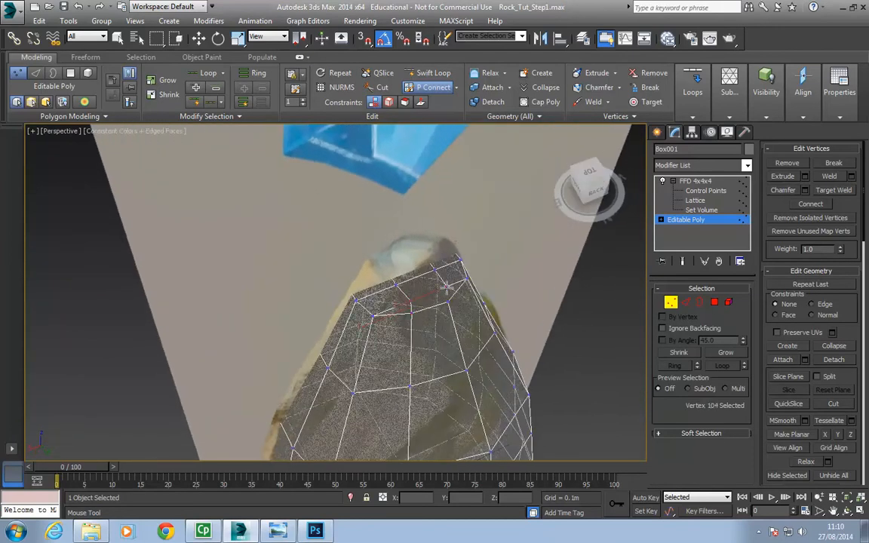
{"action": "middle_click_drag", "start_coordinate": [398, 279], "coordinate": [482, 284], "text": "alt"}
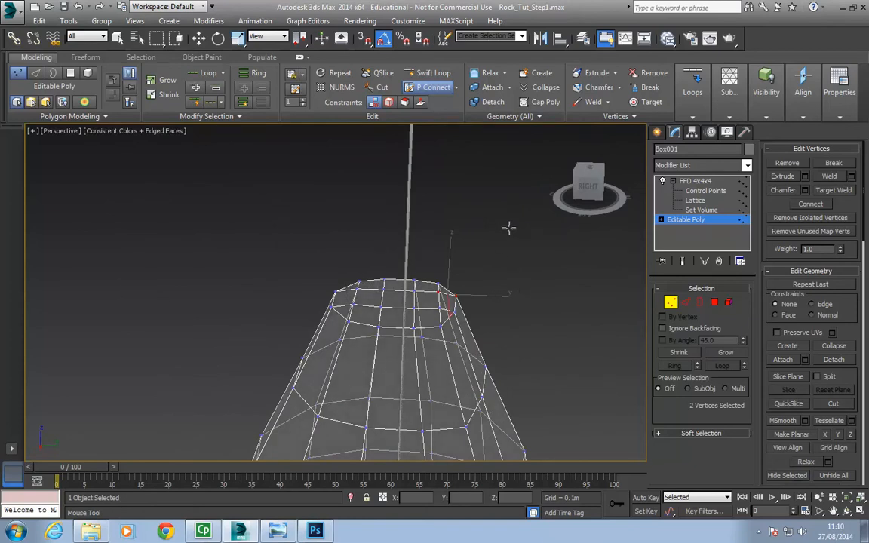
{"action": "left_click", "coordinate": [428, 90]}
{"action": "right_click", "coordinate": [518, 242]}
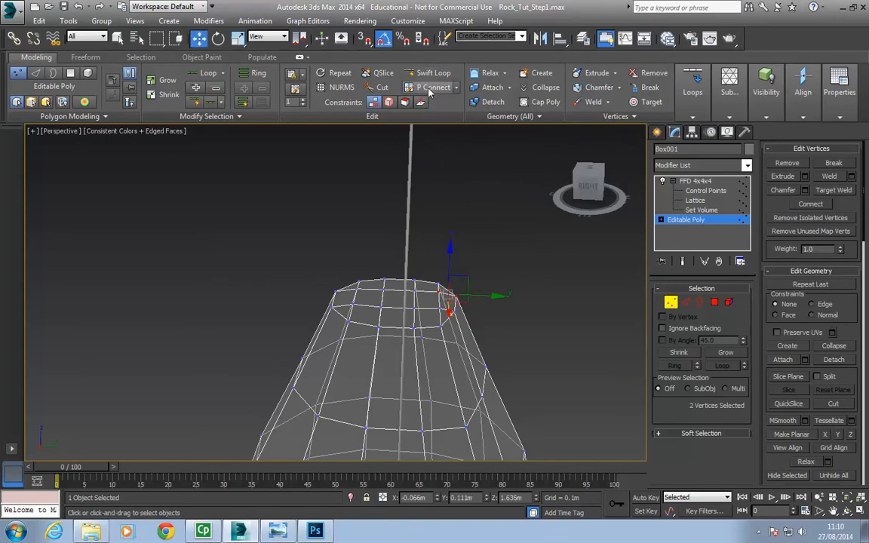
- Select a single central polygon on the rock's flat top, try raising it along Z, and undo the move
{"action": "middle_click_drag", "start_coordinate": [372, 242], "coordinate": [464, 285], "text": "alt"}
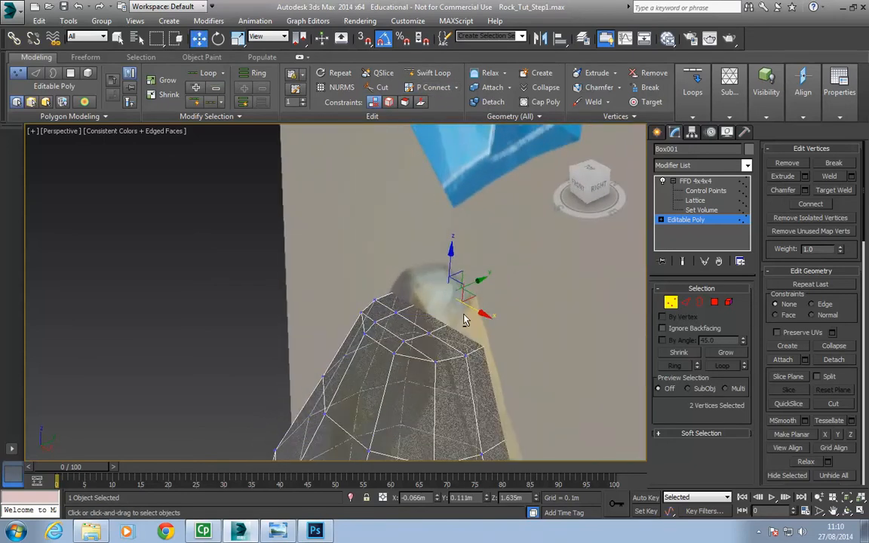
{"action": "middle_click_drag", "start_coordinate": [443, 332], "coordinate": [409, 318], "text": "alt"}
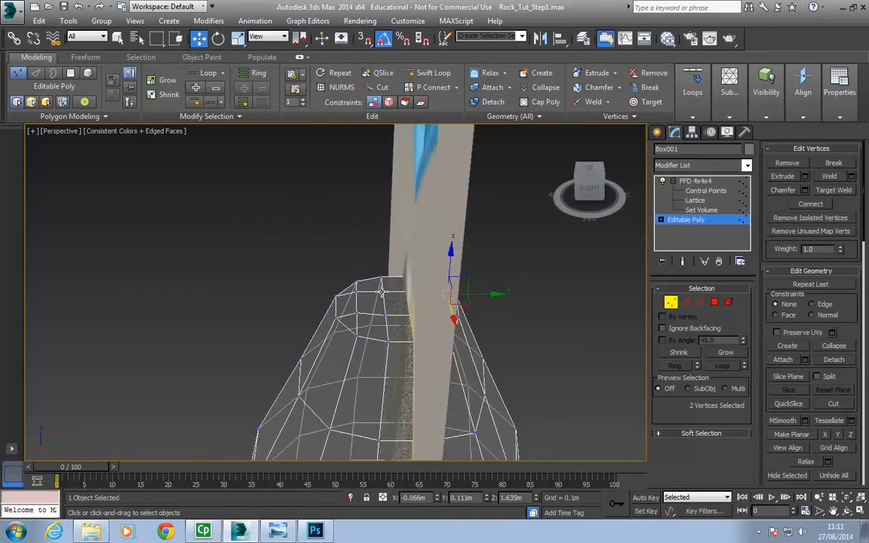
{"action": "key", "text": "4"}
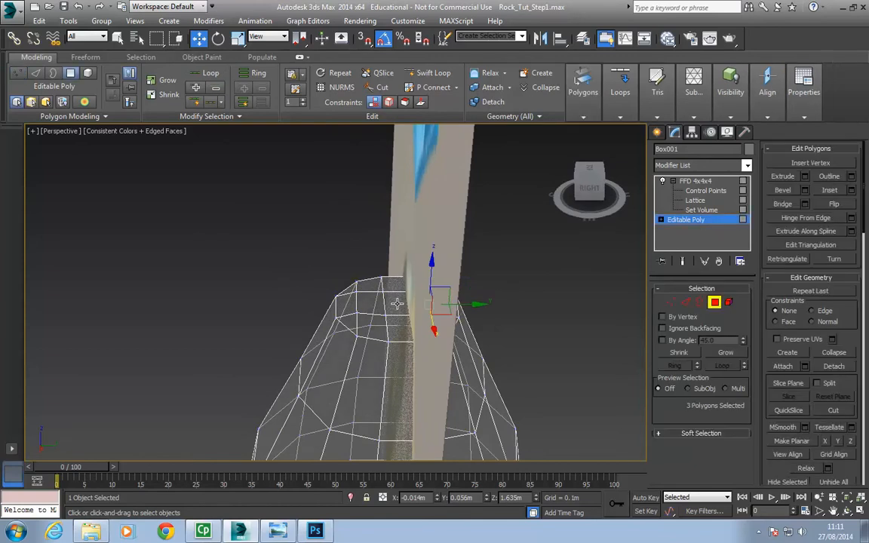
{"action": "left_click", "coordinate": [397, 303]}
{"action": "middle_click_drag", "start_coordinate": [397, 303], "coordinate": [431, 268], "text": "alt"}
{"action": "left_click_drag", "start_coordinate": [402, 258], "coordinate": [403, 246]}
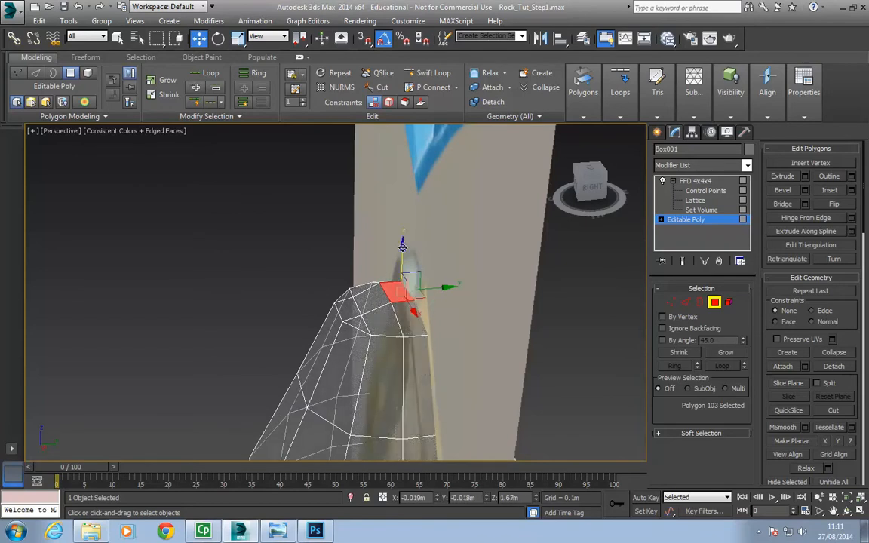
{"action": "key", "text": "ctrl+z"}
- Add the two neighbouring polygons of the top's middle strip and move all three to about X 0.01 m and Z 1.733 m
{"action": "left_click", "coordinate": [372, 300], "text": "ctrl"}
{"action": "middle_click_drag", "start_coordinate": [372, 300], "coordinate": [430, 318], "text": "alt"}
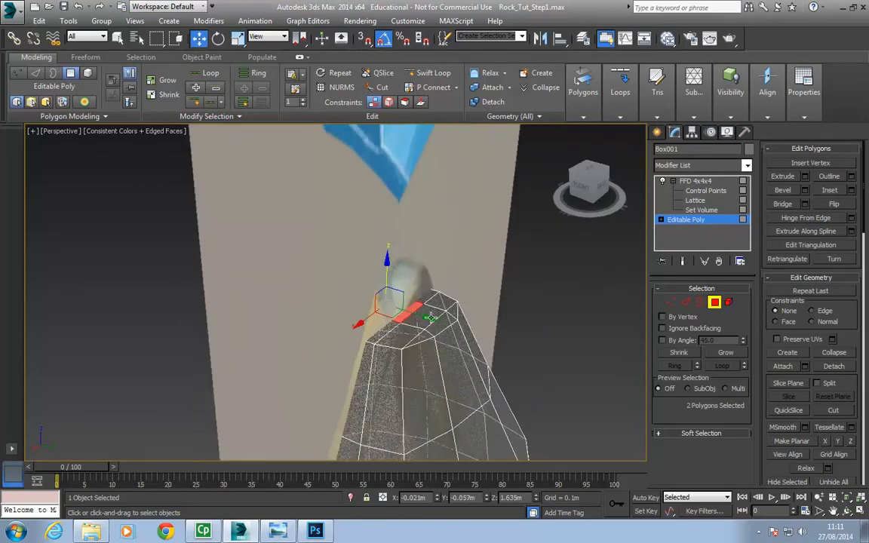
{"action": "left_click", "coordinate": [375, 294], "text": "ctrl"}
{"action": "middle_click_drag", "start_coordinate": [375, 294], "coordinate": [413, 285], "text": "alt"}
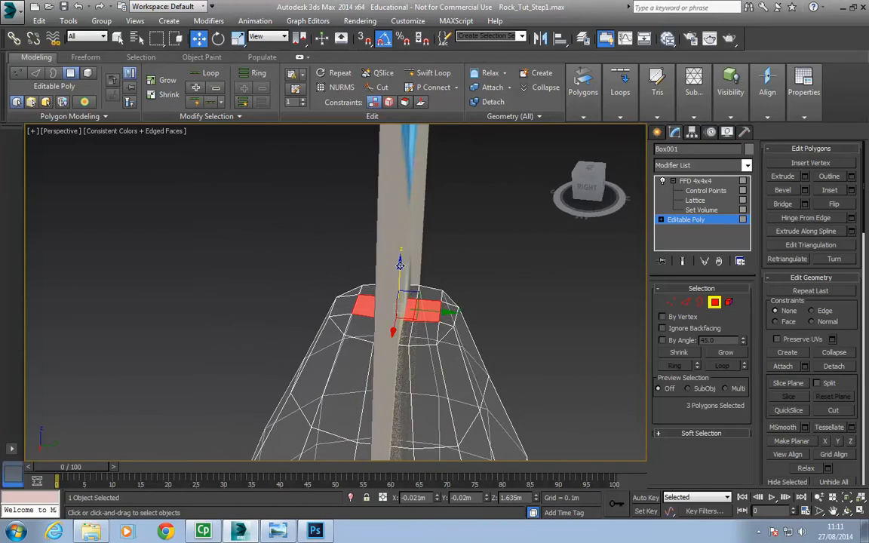
{"action": "left_click_drag", "start_coordinate": [400, 263], "coordinate": [399, 261]}
{"action": "middle_click_drag", "start_coordinate": [399, 254], "coordinate": [458, 305], "text": "alt"}
{"action": "left_click_drag", "start_coordinate": [442, 299], "coordinate": [456, 298]}
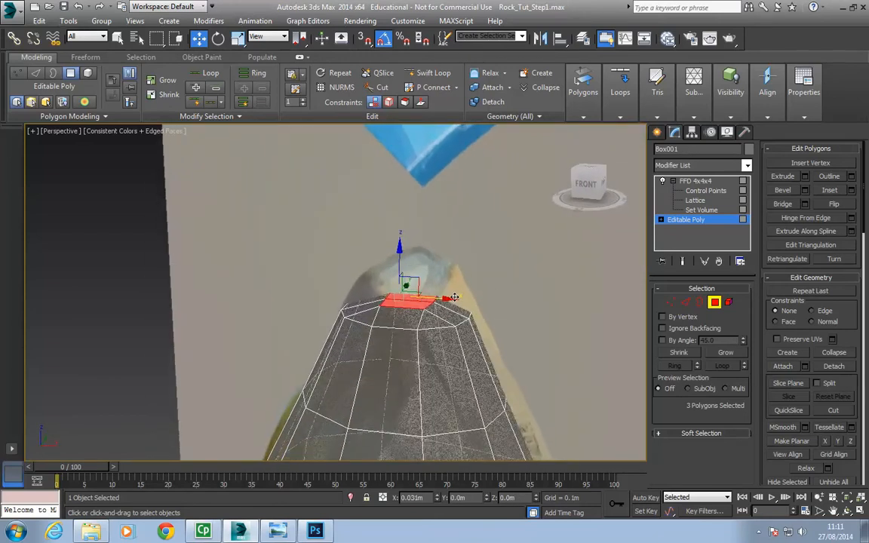
{"action": "mouse_move", "coordinate": [453, 298]}
{"action": "middle_mouse_down", "text": "alt"}
{"action": "mouse_move", "coordinate": [342, 353]}
{"action": "mouse_move", "coordinate": [448, 313]}
{"action": "middle_mouse_up", "text": "alt"}
{"action": "left_click_drag", "start_coordinate": [412, 249], "coordinate": [410, 223]}
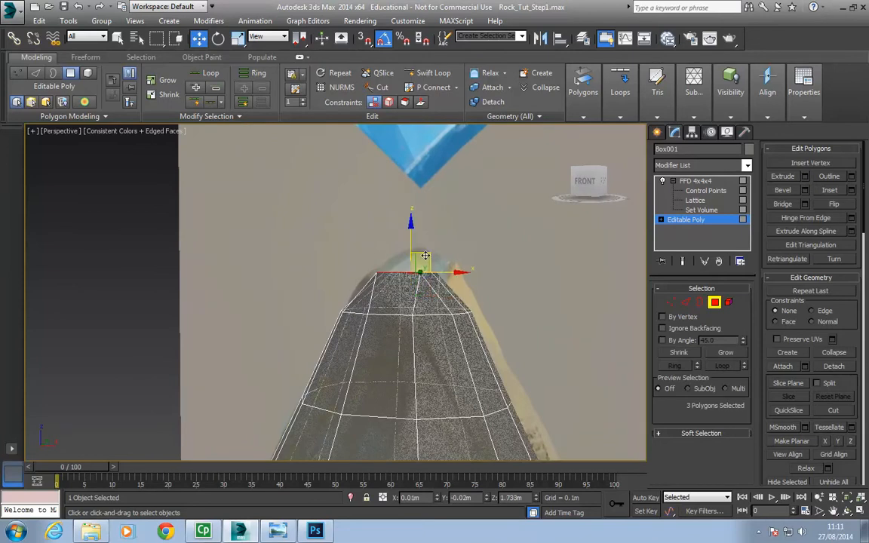
{"action": "middle_click_drag", "start_coordinate": [604, 324], "coordinate": [532, 337], "text": "alt"}
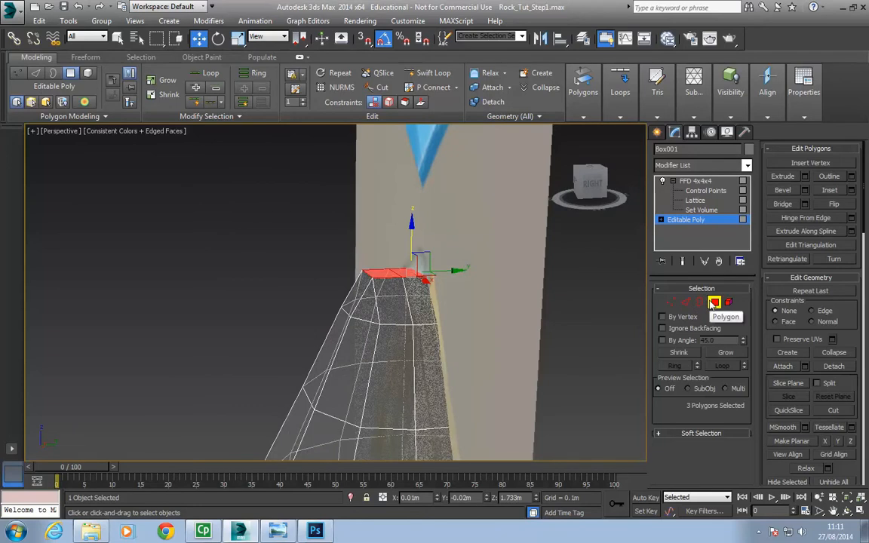
- Return to the FFD 4x4x4 control points, select the central ones of the top row, and raise them to about Z 1.783 m
{"action": "left_click", "coordinate": [713, 302]}
{"action": "left_click", "coordinate": [699, 191]}
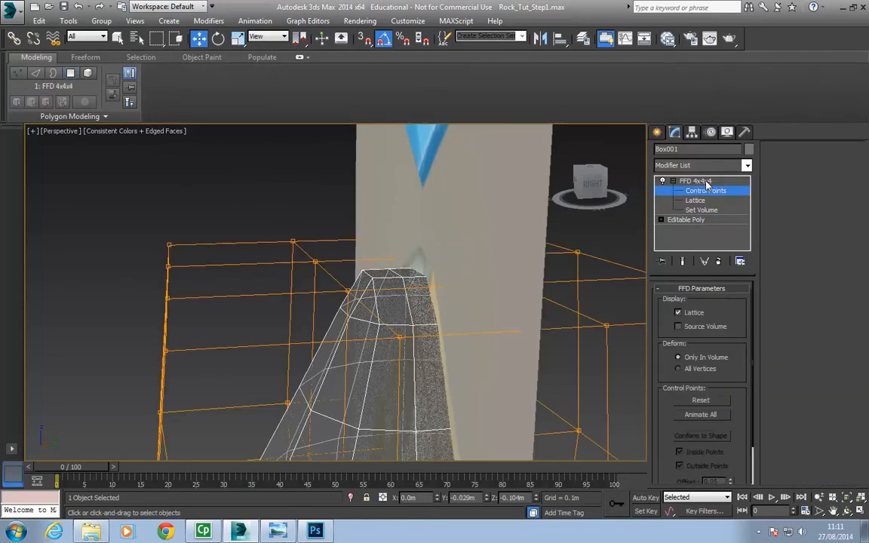
{"action": "middle_click_drag", "start_coordinate": [528, 355], "coordinate": [465, 312]}
{"action": "scroll", "coordinate": [465, 313], "scroll_direction": "down", "scroll_amount": 3}
{"action": "middle_click_drag", "start_coordinate": [417, 339], "coordinate": [448, 316], "text": "alt"}
{"action": "left_click", "coordinate": [401, 300]}
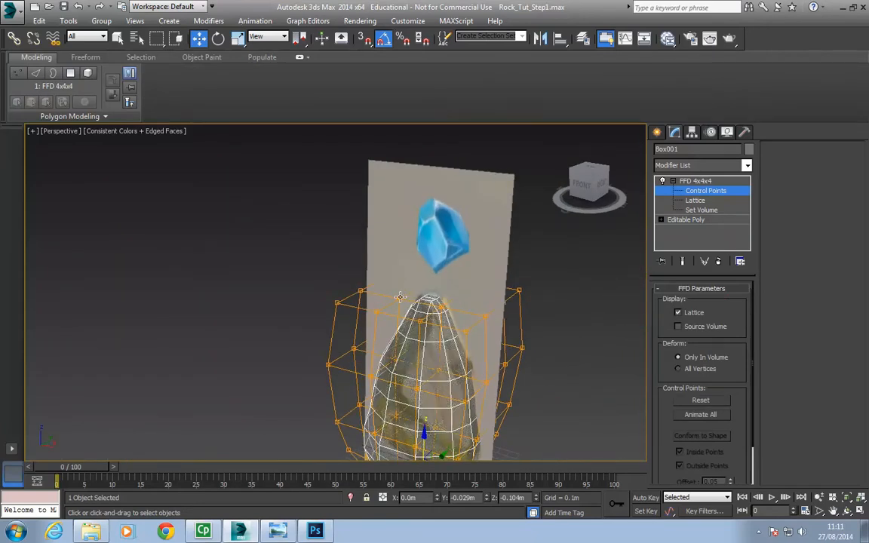
{"action": "middle_click_drag", "start_coordinate": [465, 315], "coordinate": [420, 318], "text": "alt"}
{"action": "left_click", "coordinate": [446, 308]}
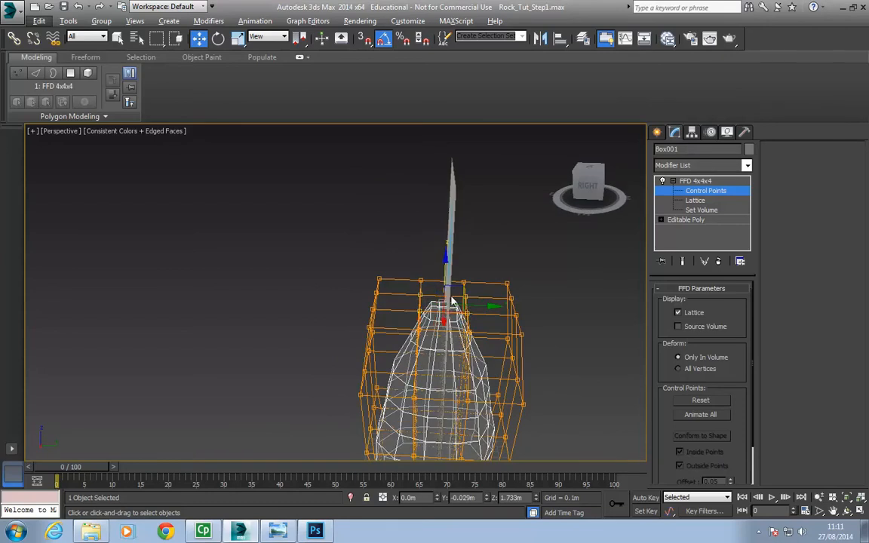
{"action": "middle_click_drag", "start_coordinate": [379, 310], "coordinate": [488, 341], "text": "alt"}
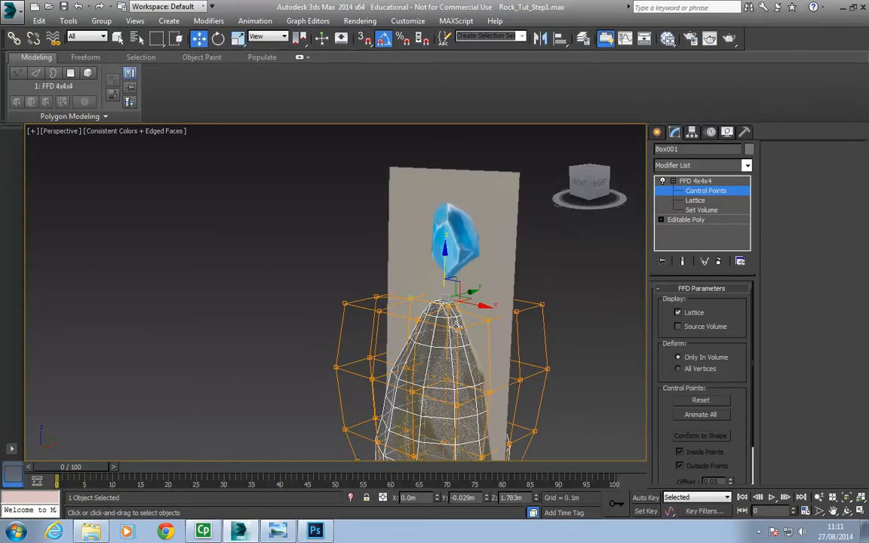
- Raise the lattice's central top control points further to about Z 1.819 m to fit the tip of the reference rock
{"action": "scroll", "coordinate": [471, 362], "scroll_direction": "up", "scroll_amount": 8}
{"action": "middle_click_drag", "start_coordinate": [424, 308], "coordinate": [442, 339]}
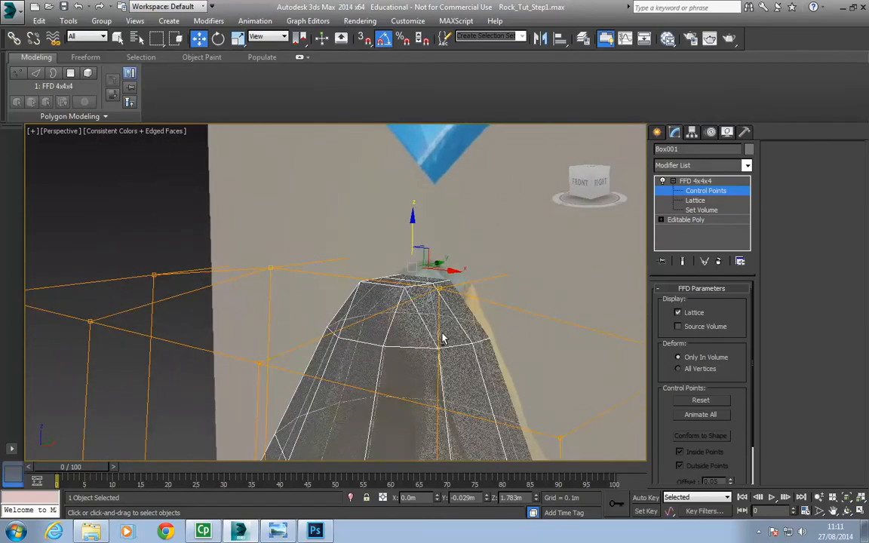
{"action": "left_click_drag", "start_coordinate": [417, 231], "coordinate": [414, 200]}
{"action": "middle_click_drag", "start_coordinate": [551, 353], "coordinate": [441, 303], "text": "alt"}
{"action": "scroll", "coordinate": [476, 351], "scroll_direction": "down", "scroll_amount": 5}
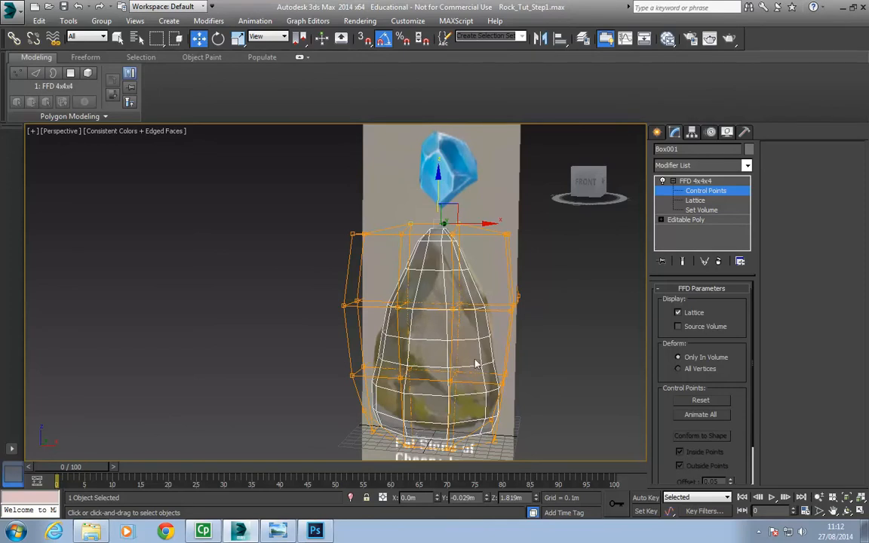
- Select the lattice's second row of control points from the base and scale it slightly to fit the reference rock's width
{"action": "middle_click_drag", "start_coordinate": [500, 362], "coordinate": [517, 358], "text": "alt"}
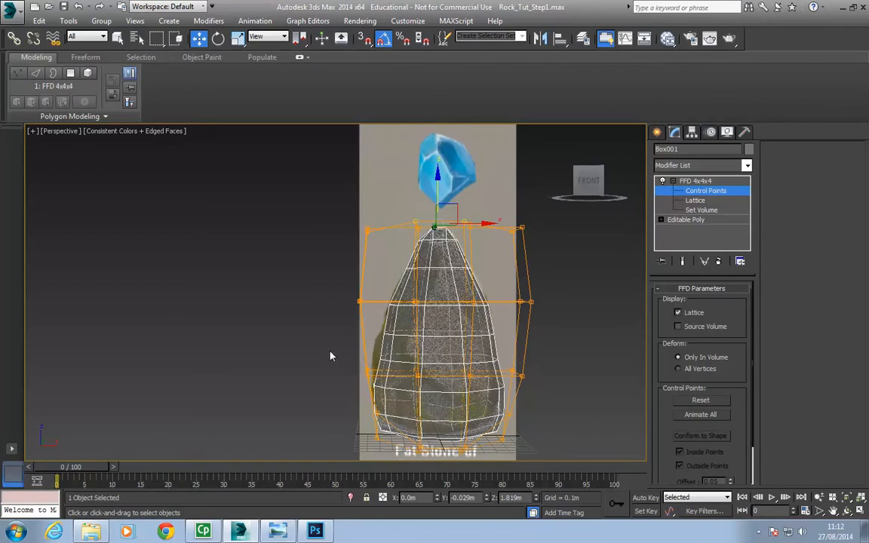
{"action": "left_click_drag", "start_coordinate": [551, 389], "coordinate": [551, 389]}
{"action": "key", "text": "r"}
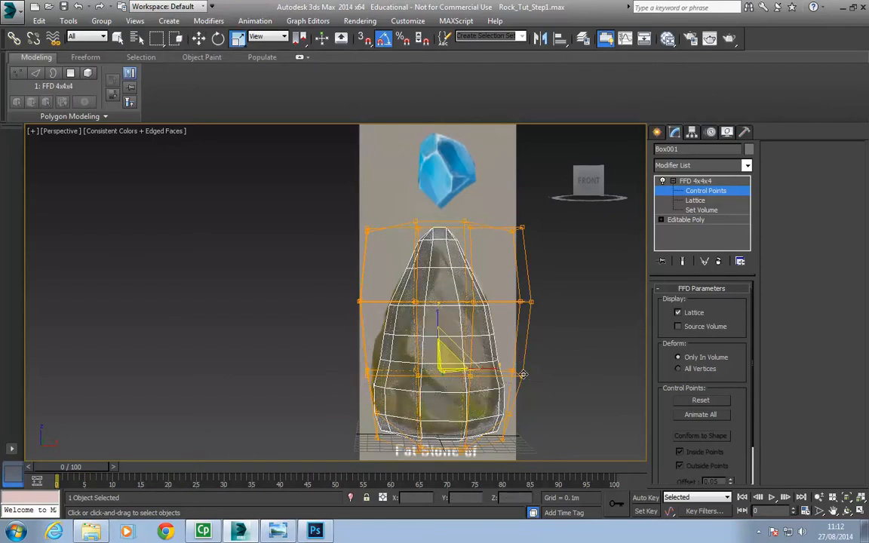
{"action": "left_click_drag", "start_coordinate": [459, 373], "coordinate": [462, 373]}
- Check the lattice-deformed rock's shape from an angled perspective and in the four-viewport layout
{"action": "middle_click_drag", "start_coordinate": [462, 372], "coordinate": [397, 345], "text": "alt"}
{"action": "middle_click_drag", "start_coordinate": [358, 366], "coordinate": [470, 366], "text": "alt"}
{"action": "key", "text": "alt+w"}
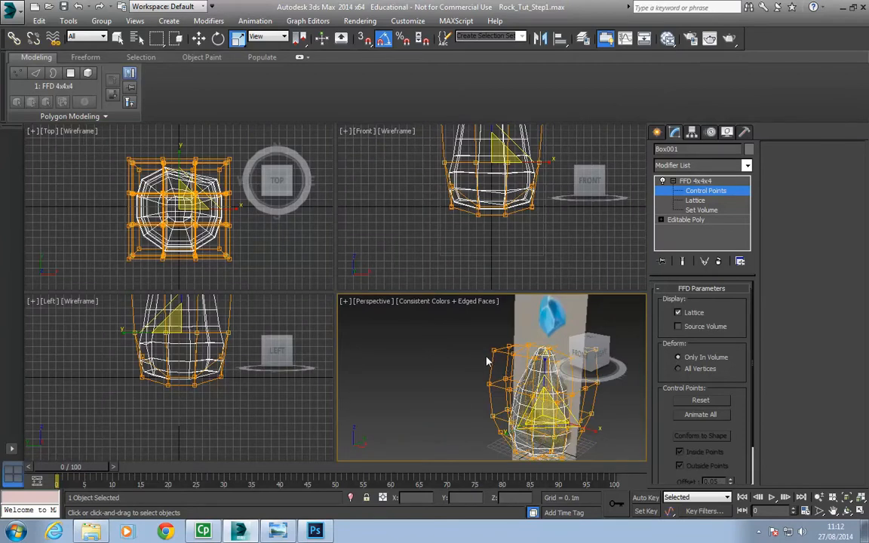
{"action": "middle_click_drag", "start_coordinate": [471, 201], "coordinate": [520, 280]}
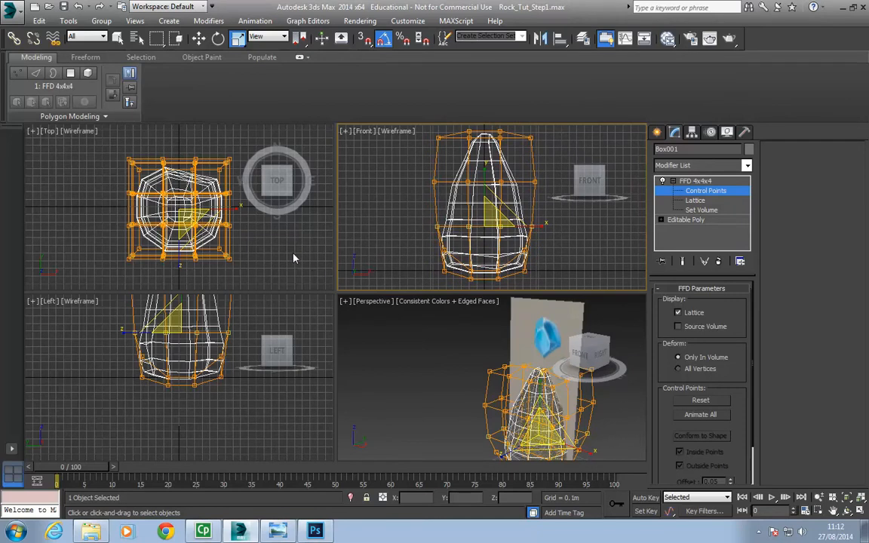
{"action": "middle_click_drag", "start_coordinate": [452, 394], "coordinate": [494, 324]}
{"action": "key", "text": "alt+w"}
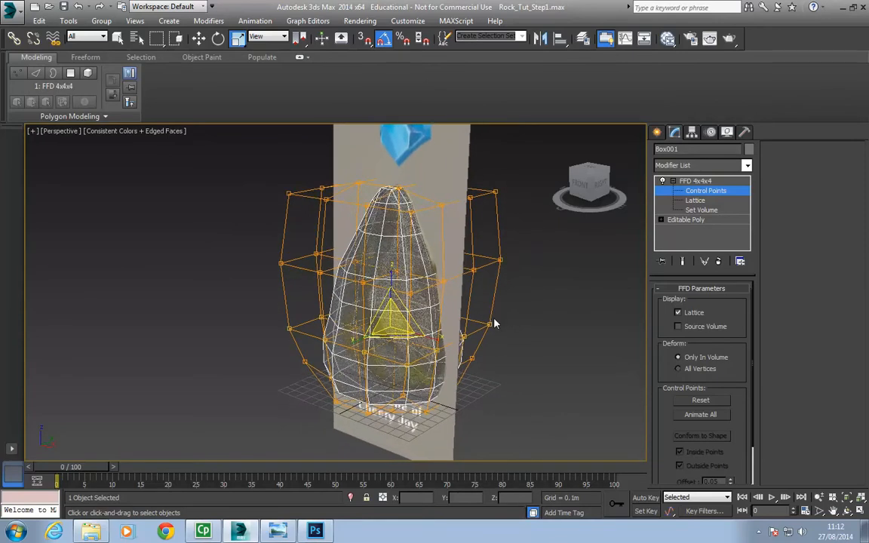
{"action": "mouse_move", "coordinate": [526, 330]}
{"action": "middle_mouse_down", "text": "alt"}
{"action": "mouse_move", "coordinate": [483, 328]}
{"action": "mouse_move", "coordinate": [519, 333]}
{"action": "middle_mouse_up", "text": "alt"}
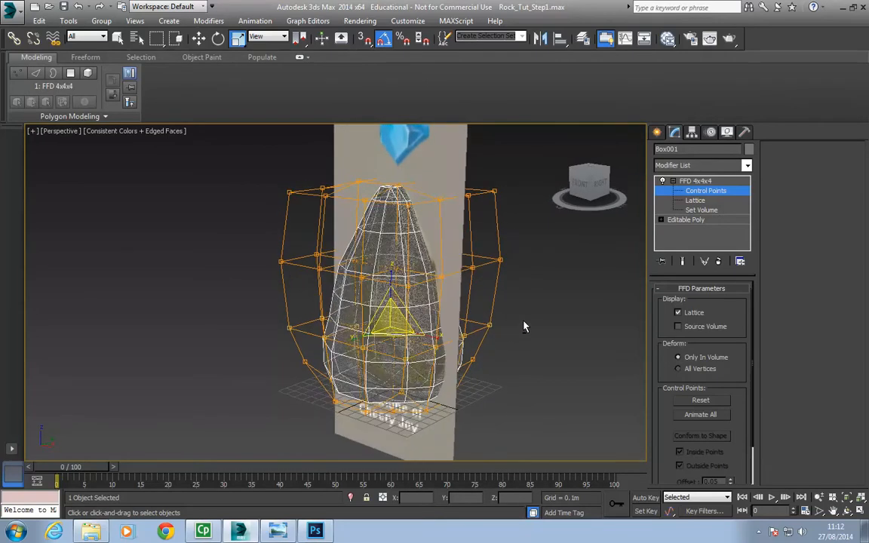
- Collapse the rock's whole modifier stack, including FFD 4x4x4, into Editable Poly, holding the scene first
{"action": "left_click", "coordinate": [698, 182]}
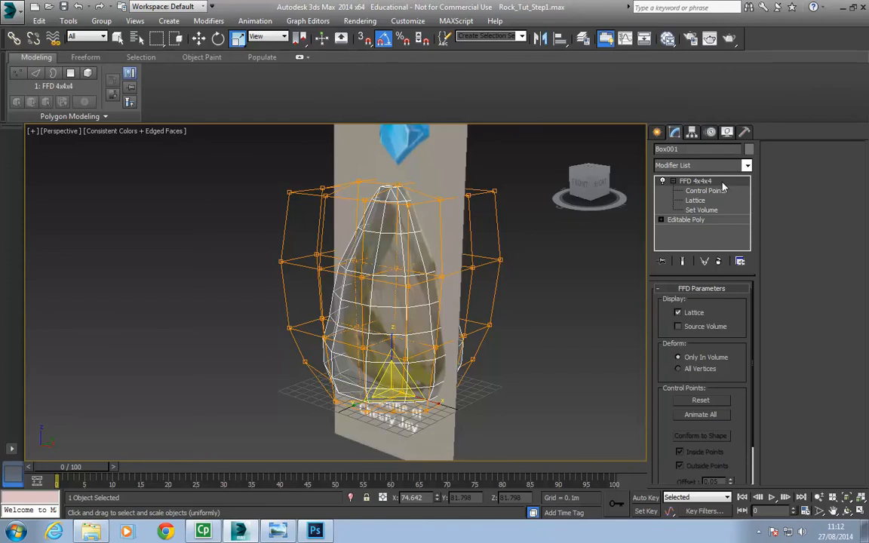
{"action": "left_click", "coordinate": [698, 190]}
{"action": "left_click", "coordinate": [701, 182]}
{"action": "right_click", "coordinate": [701, 181]}
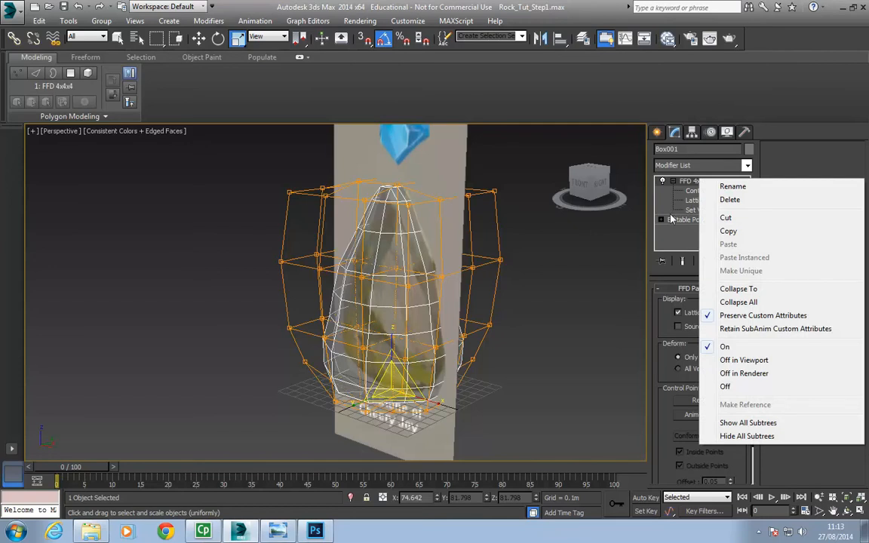
{"action": "left_click", "coordinate": [739, 303]}
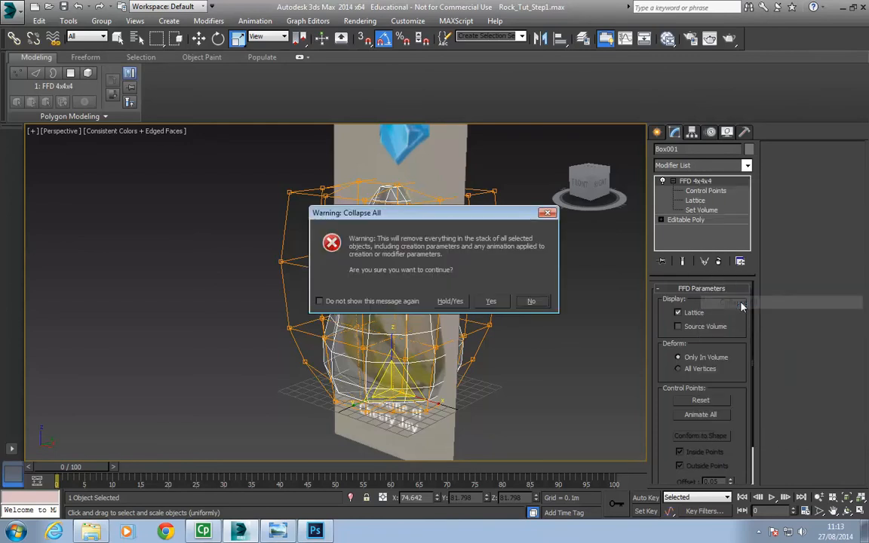
{"action": "left_click", "coordinate": [451, 301]}
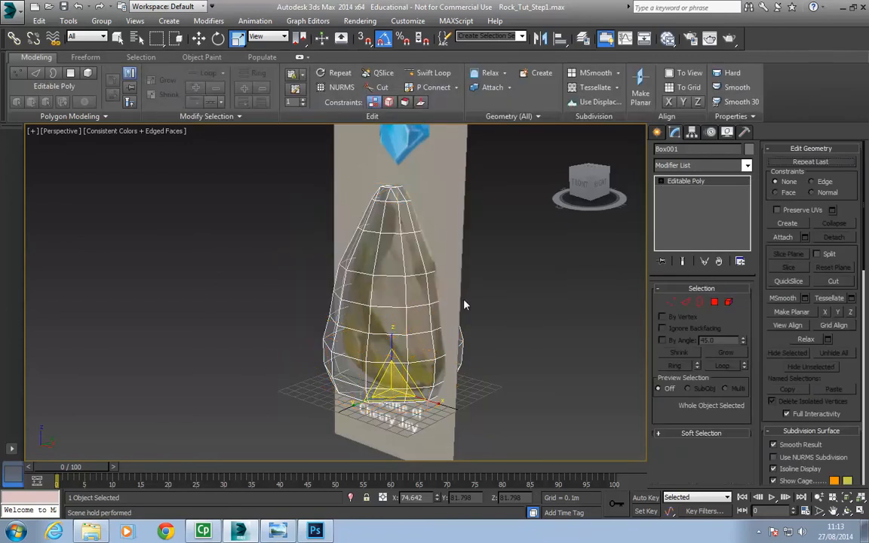
- Examine the collapsed rock mesh against the reference image from the front, the side and in the four-viewport layout
{"action": "middle_click_drag", "start_coordinate": [561, 298], "coordinate": [525, 285], "text": "alt"}
{"action": "middle_click_drag", "start_coordinate": [541, 339], "coordinate": [535, 323]}
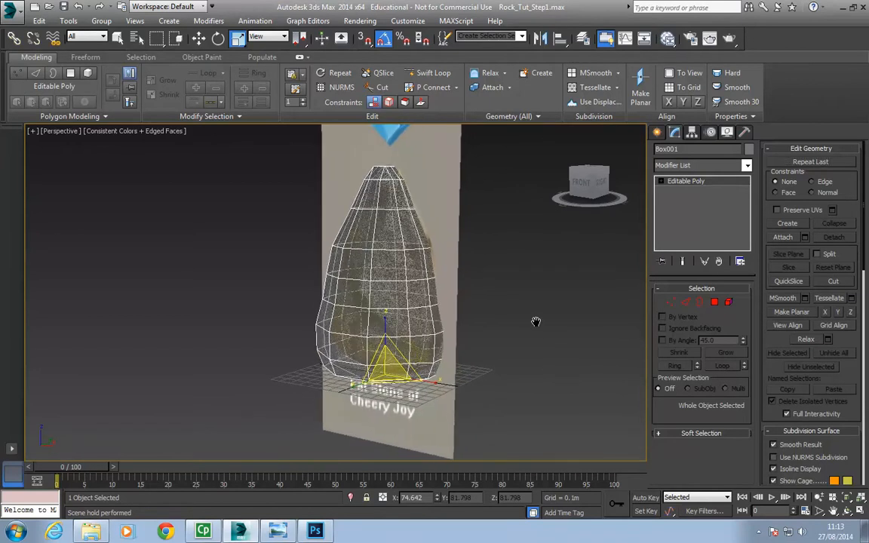
{"action": "middle_click_drag", "start_coordinate": [495, 299], "coordinate": [502, 334], "text": "alt"}
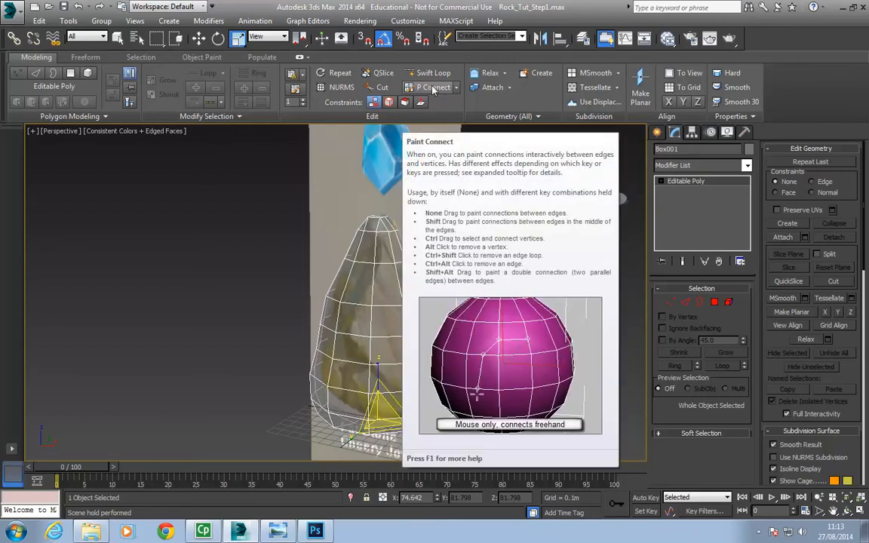
{"action": "middle_click_drag", "start_coordinate": [360, 343], "coordinate": [419, 371], "text": "alt"}
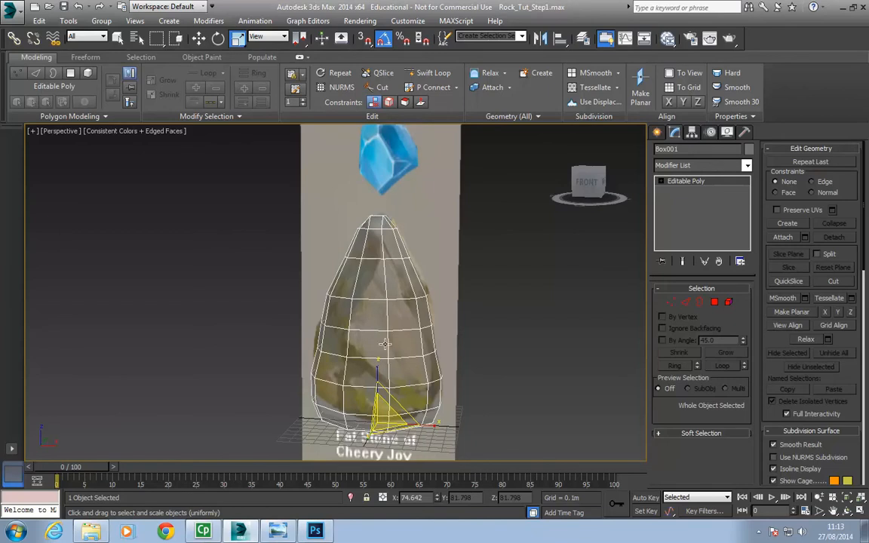
{"action": "middle_click_drag", "start_coordinate": [459, 347], "coordinate": [527, 334], "text": "alt"}
{"action": "middle_click_drag", "start_coordinate": [377, 333], "coordinate": [366, 265], "text": "alt"}
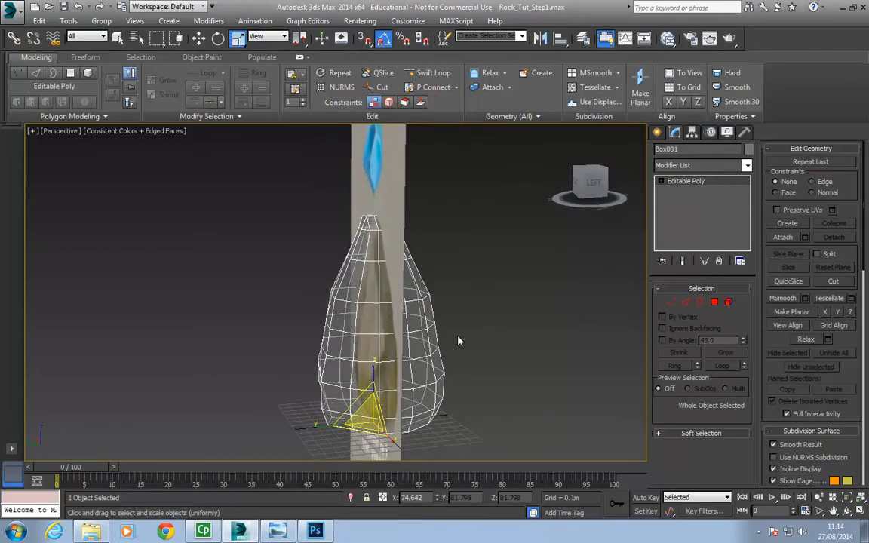
{"action": "middle_click_drag", "start_coordinate": [424, 305], "coordinate": [336, 315], "text": "alt"}
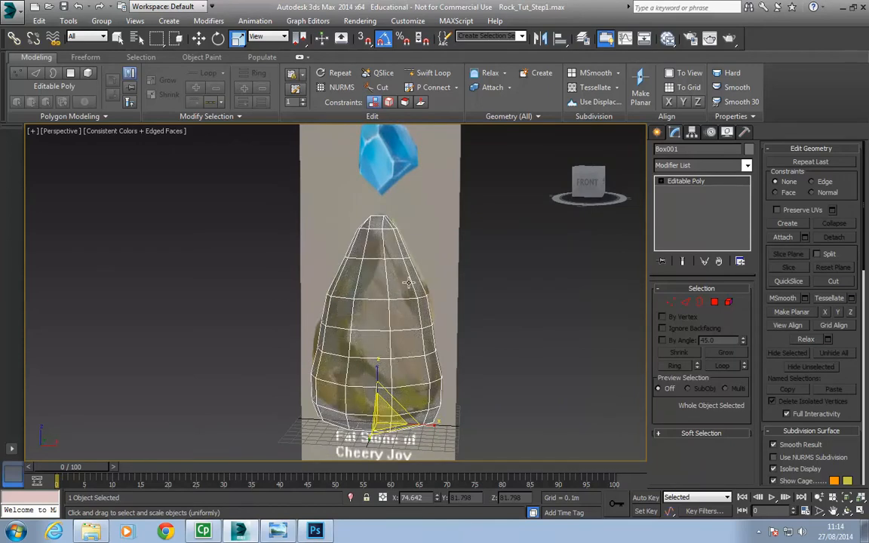
{"action": "mouse_move", "coordinate": [424, 306]}
{"action": "middle_mouse_down", "text": "alt"}
{"action": "mouse_move", "coordinate": [369, 315]}
{"action": "mouse_move", "coordinate": [485, 310]}
{"action": "mouse_move", "coordinate": [351, 318]}
{"action": "mouse_move", "coordinate": [442, 315]}
{"action": "mouse_move", "coordinate": [360, 334]}
{"action": "mouse_move", "coordinate": [543, 330]}
{"action": "mouse_move", "coordinate": [364, 326]}
{"action": "middle_mouse_up", "text": "alt"}
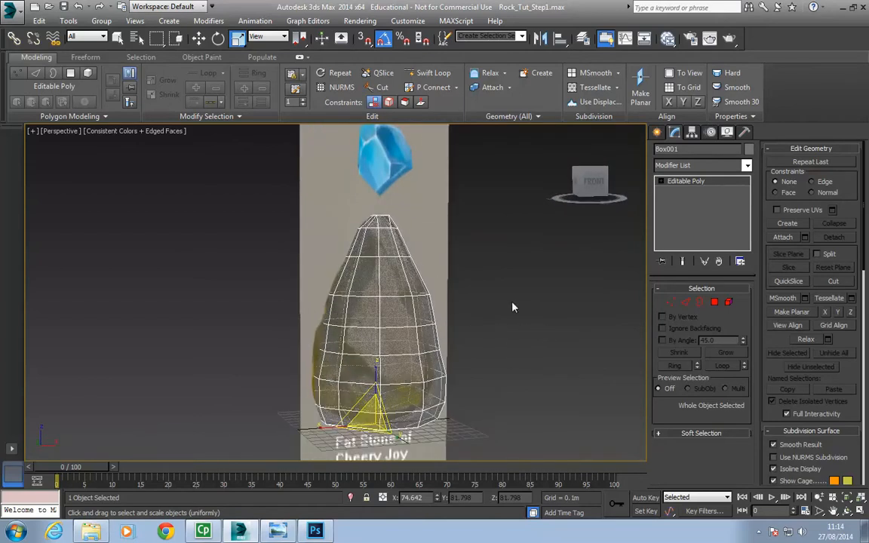
{"action": "key", "text": "alt+w"}
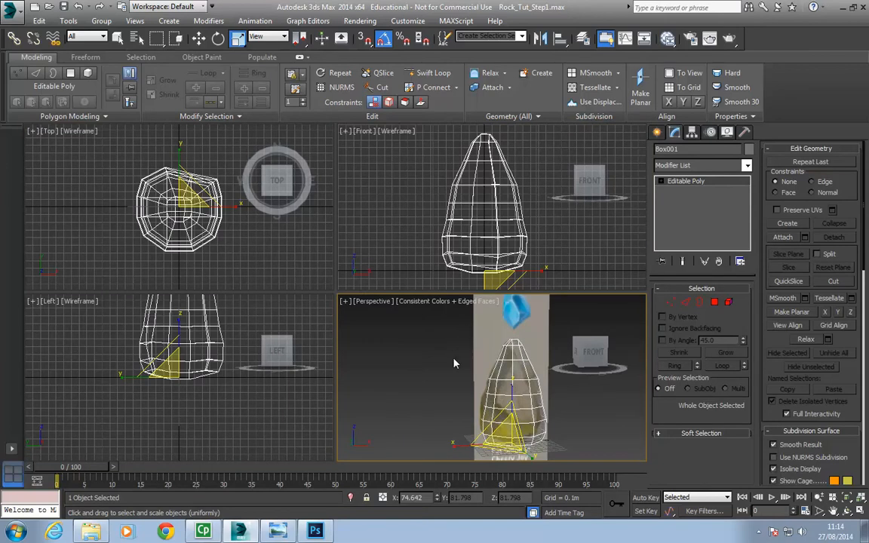
{"action": "key", "text": "alt+w"}
{"action": "middle_click_drag", "start_coordinate": [320, 268], "coordinate": [468, 314], "text": "alt"}
{"action": "scroll", "coordinate": [445, 316], "scroll_direction": "up", "scroll_amount": 6}
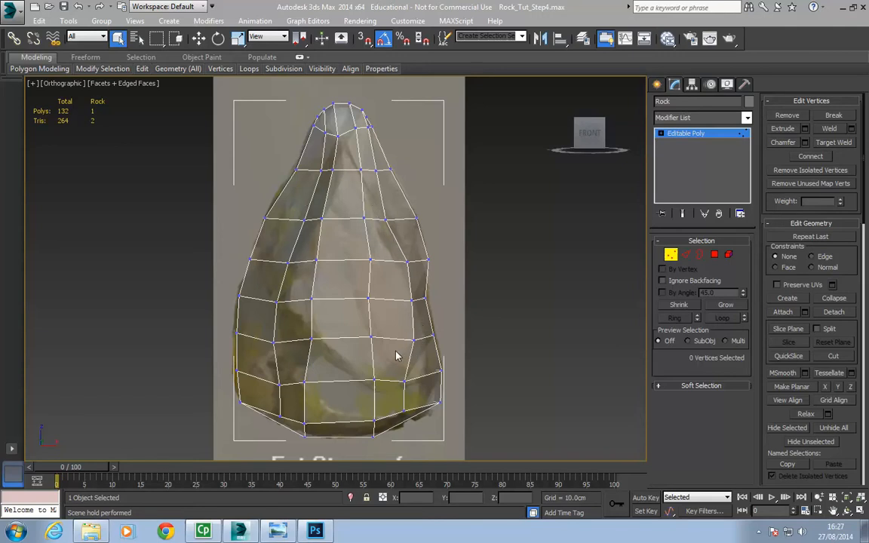
- Set the viewport shading to Facets
{"action": "left_click", "coordinate": [107, 86]}
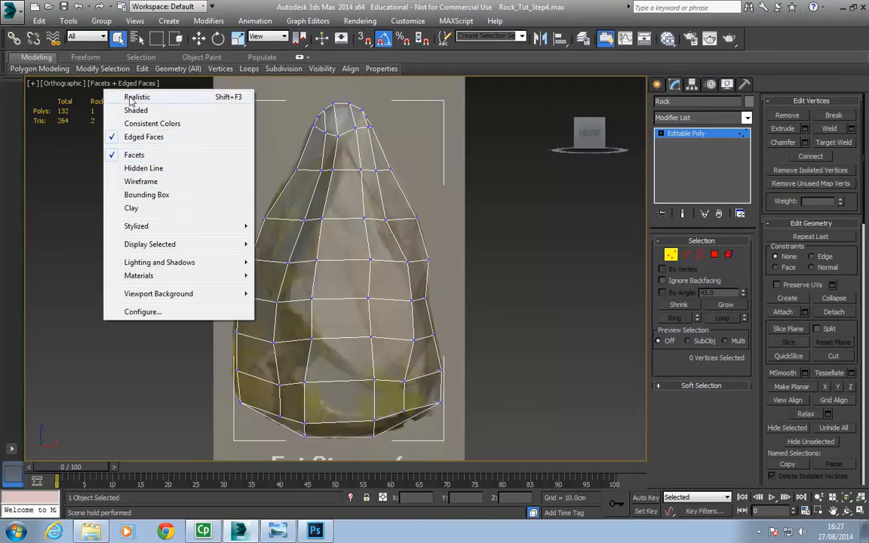
{"action": "left_click", "coordinate": [138, 155]}
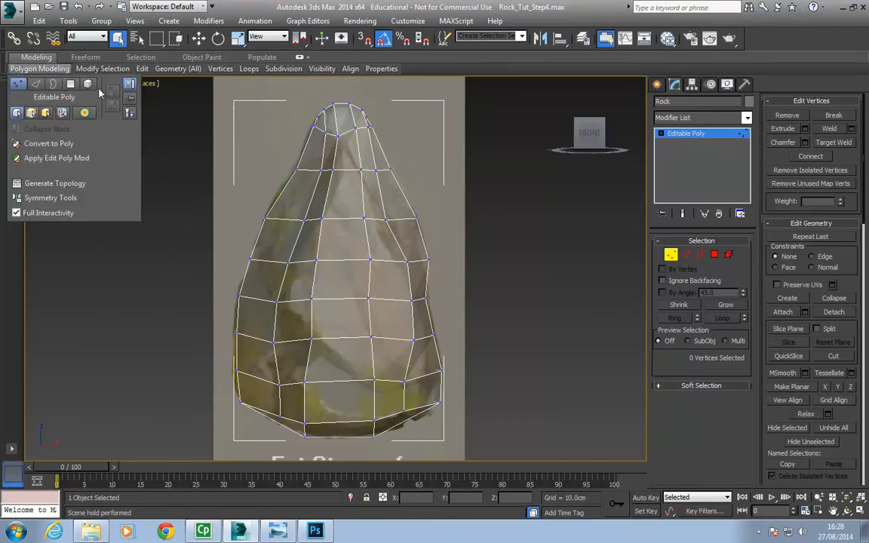
- Use Paint Connect to cut a diagonal edge line along the reference's lower crack, ending at the vertex on the rock's lower left
{"action": "mouse_move", "coordinate": [98, 70]}
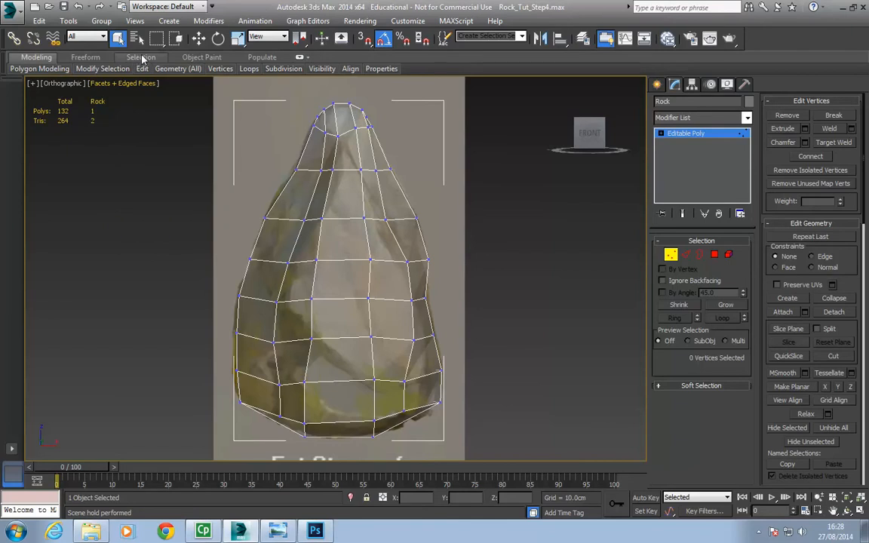
{"action": "mouse_move", "coordinate": [145, 69]}
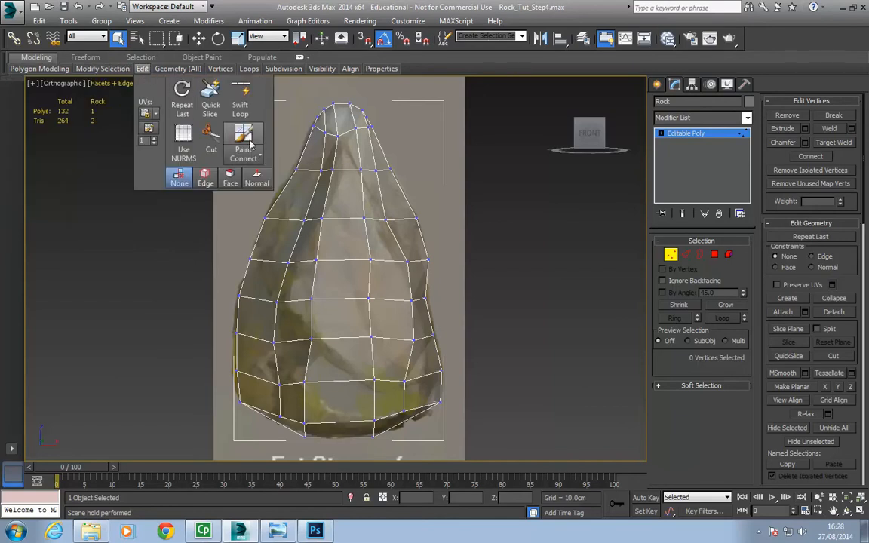
{"action": "left_click", "coordinate": [248, 135]}
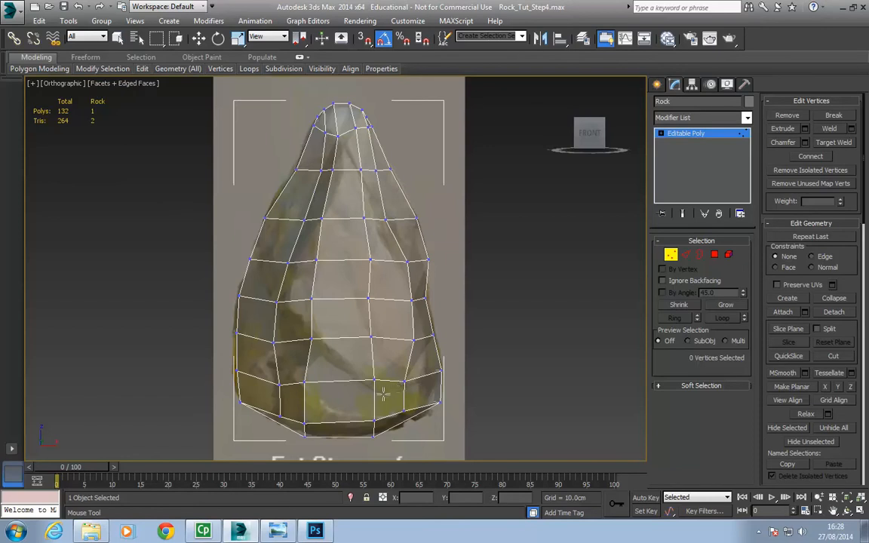
{"action": "left_click_drag", "start_coordinate": [383, 393], "coordinate": [369, 396]}
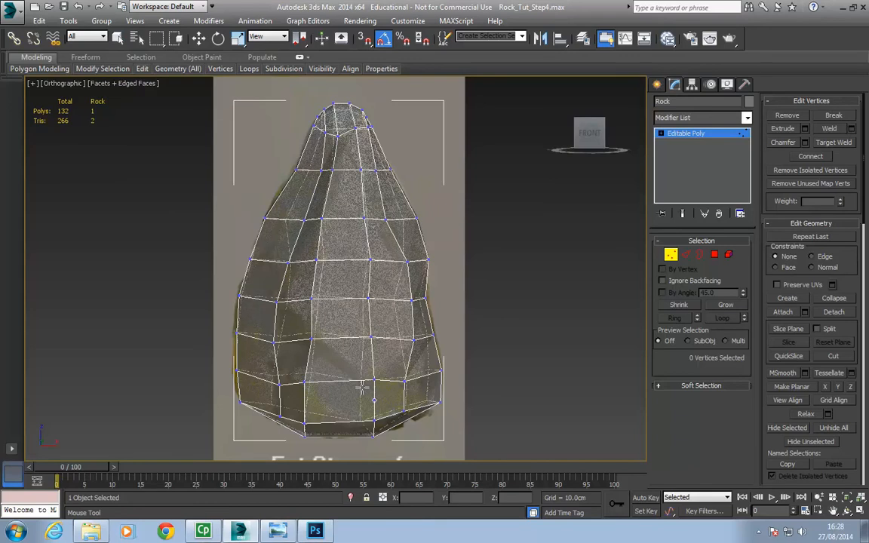
{"action": "left_click_drag", "start_coordinate": [362, 388], "coordinate": [307, 353]}
{"action": "left_click", "coordinate": [308, 360]}
{"action": "left_click_drag", "start_coordinate": [307, 360], "coordinate": [273, 342]}
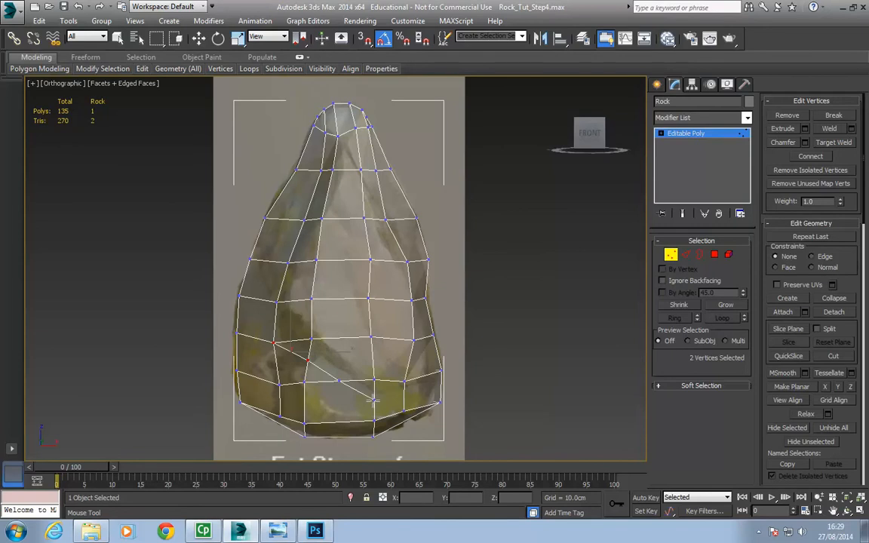
- Connect the diagonal cut's ends to neighbouring vertices and join the two vertices directly above it with a second diagonal edge
{"action": "left_click", "coordinate": [374, 399]}
{"action": "left_click", "coordinate": [404, 382]}
{"action": "left_click", "coordinate": [375, 380]}
{"action": "left_click", "coordinate": [312, 340]}
{"action": "left_click", "coordinate": [312, 339]}
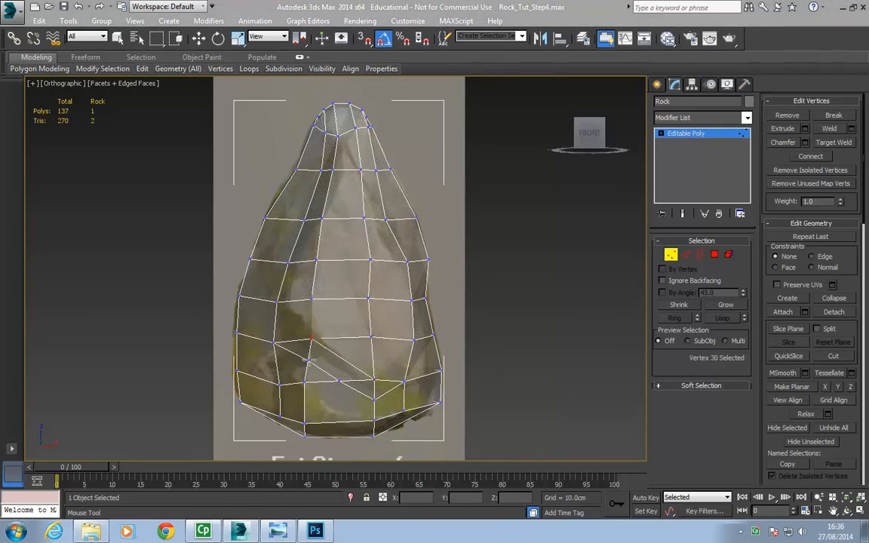
{"action": "left_click", "coordinate": [308, 363]}
{"action": "left_click", "coordinate": [278, 386]}
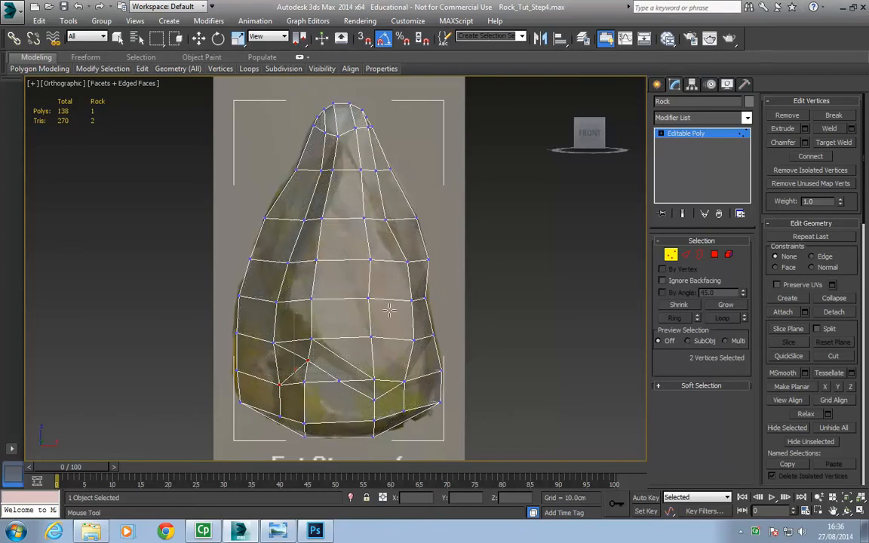
{"action": "key", "text": "w"}
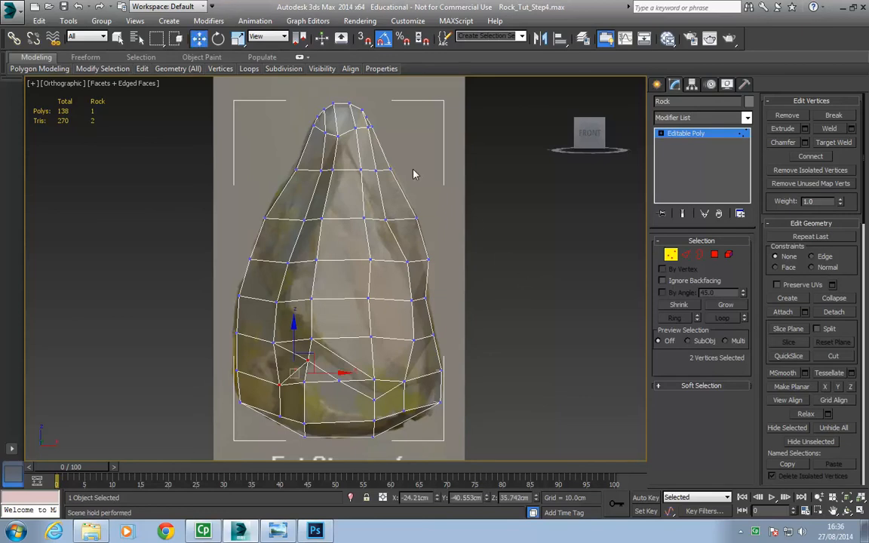
- Move the two mid-height vertices on the front face's left edge outward to about X -24.04 cm, following the reference shadow
{"action": "left_click", "coordinate": [143, 70]}
{"action": "left_click", "coordinate": [312, 299]}
{"action": "left_click", "coordinate": [312, 261], "text": "ctrl"}
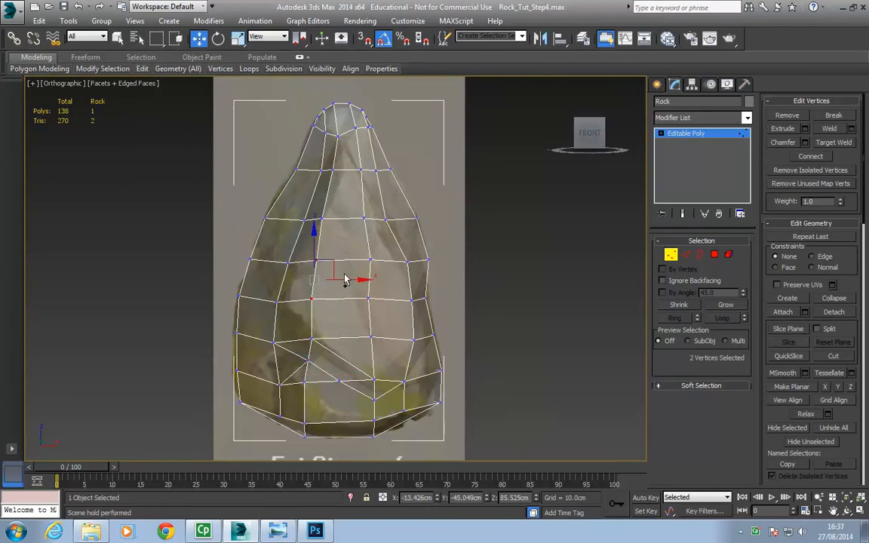
{"action": "left_click_drag", "start_coordinate": [352, 279], "coordinate": [311, 283]}
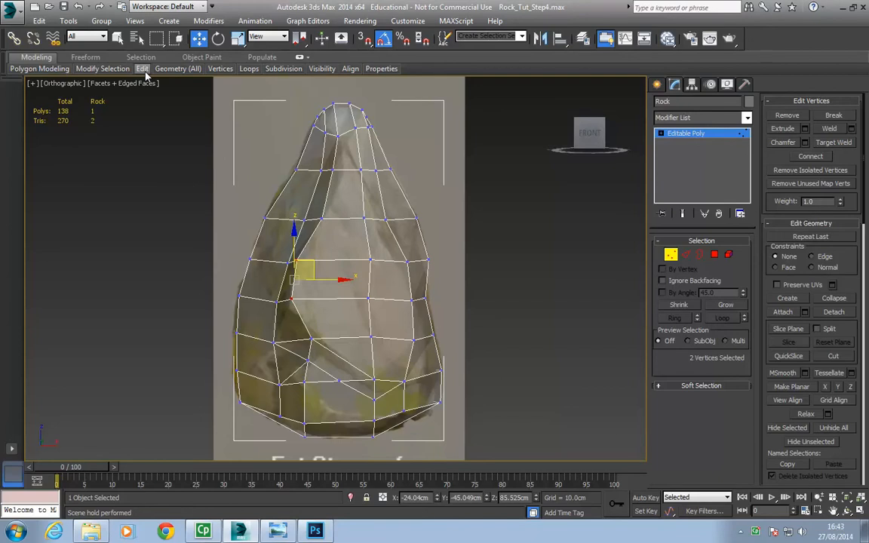
- Use Paint Connect to cut an edge from the midpoint of the lower left crack edge up to the inner vertex above it
{"action": "left_click", "coordinate": [143, 69]}
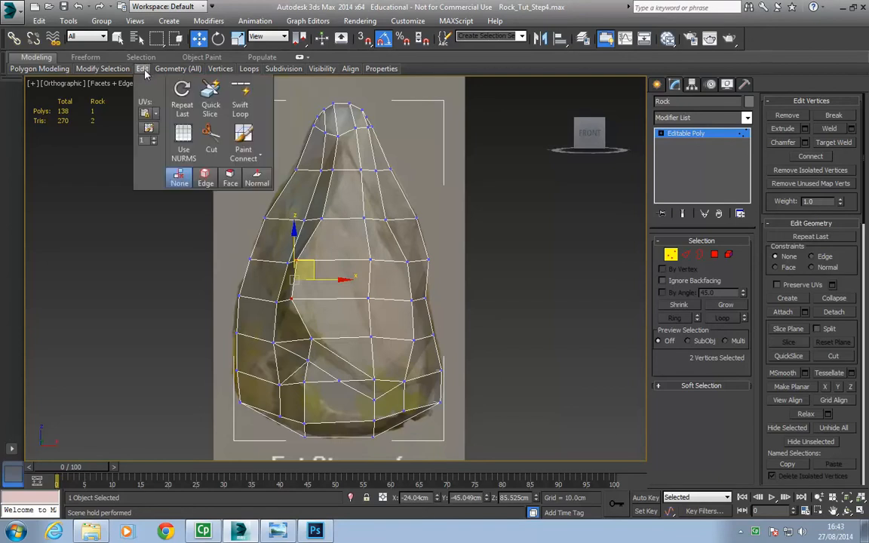
{"action": "left_click", "coordinate": [244, 134]}
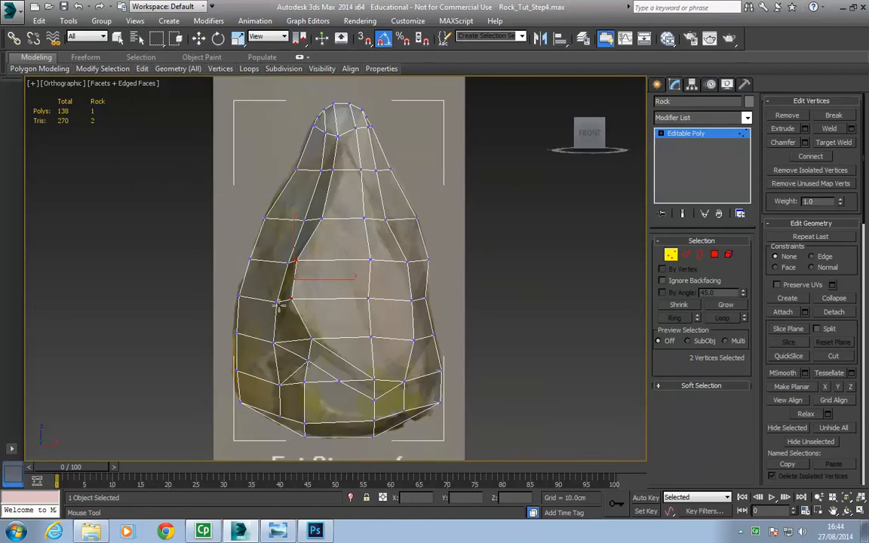
{"action": "left_click", "coordinate": [294, 341]}
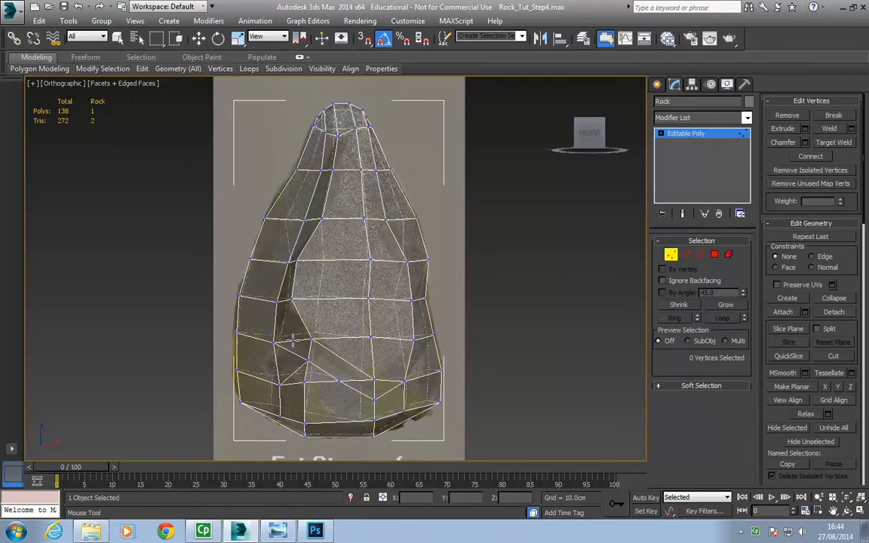
{"action": "left_click_drag", "start_coordinate": [293, 341], "coordinate": [277, 301], "text": "ctrl"}
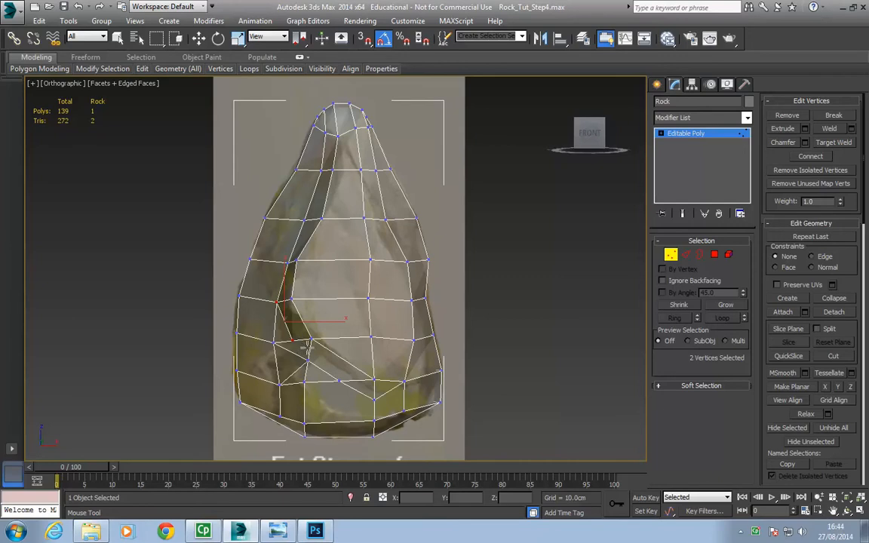
- Cut a second edge line parallel to the diagonal crack, ending at the lower-right vertex, and join its upper end to the previous cut
{"action": "left_click", "coordinate": [309, 349]}
{"action": "left_click", "coordinate": [357, 381]}
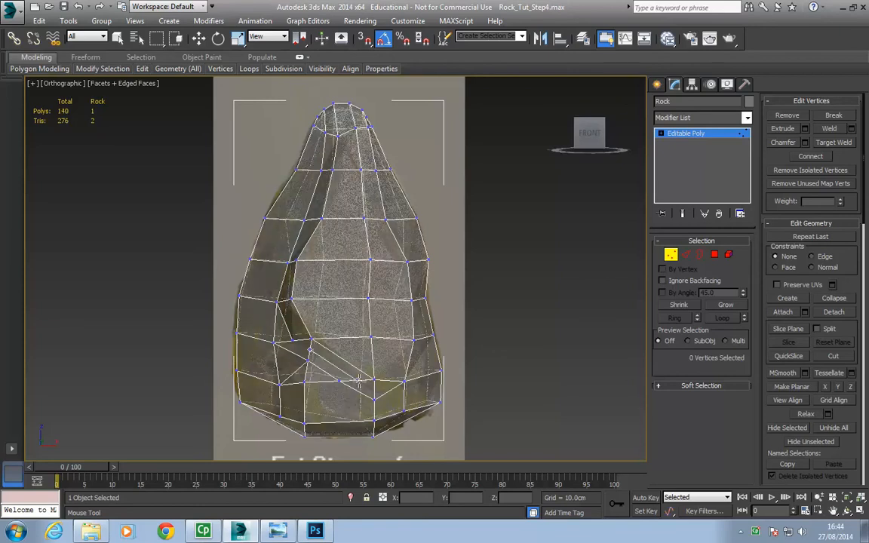
{"action": "left_click", "coordinate": [375, 390]}
{"action": "left_click", "coordinate": [404, 382]}
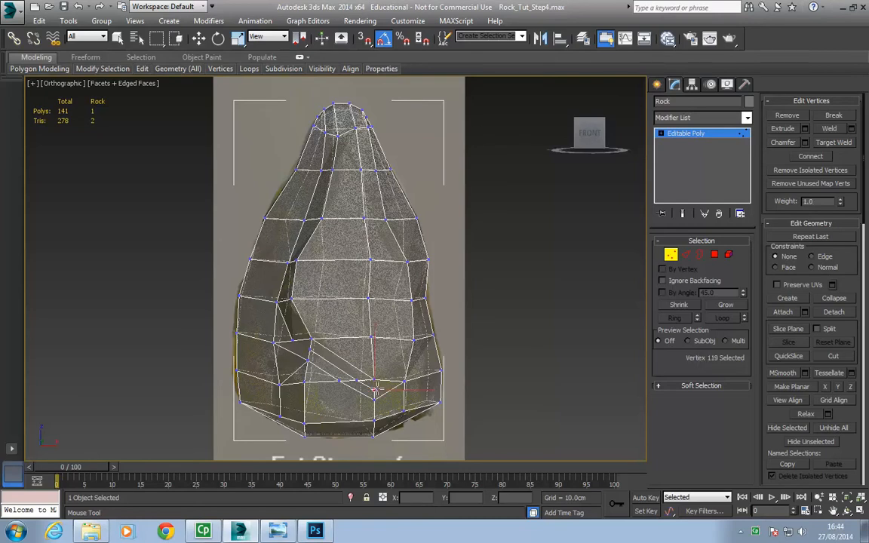
{"action": "left_click", "coordinate": [311, 350]}
{"action": "left_click", "coordinate": [293, 340]}
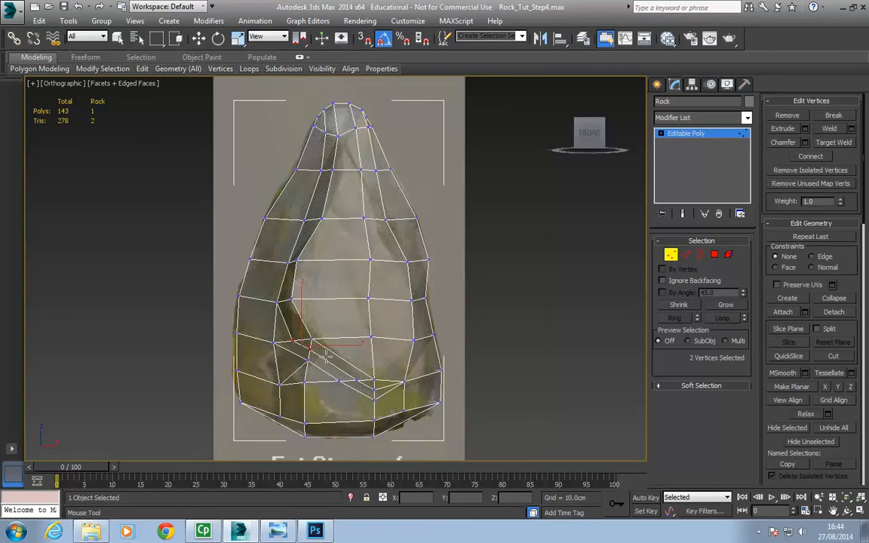
- Move the four new vertices along the diagonal crack inward to about Y -40.98 cm to recess it
{"action": "key", "text": "w"}
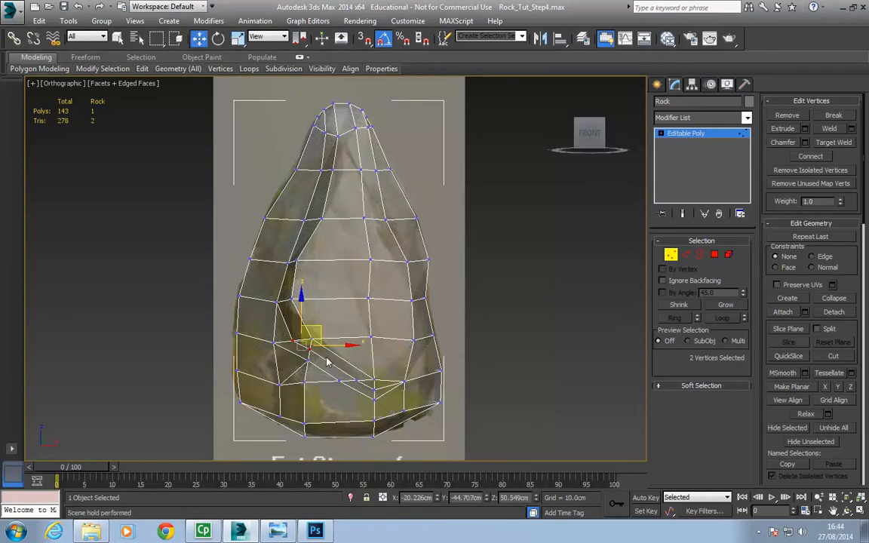
{"action": "left_click", "coordinate": [360, 381], "text": "ctrl"}
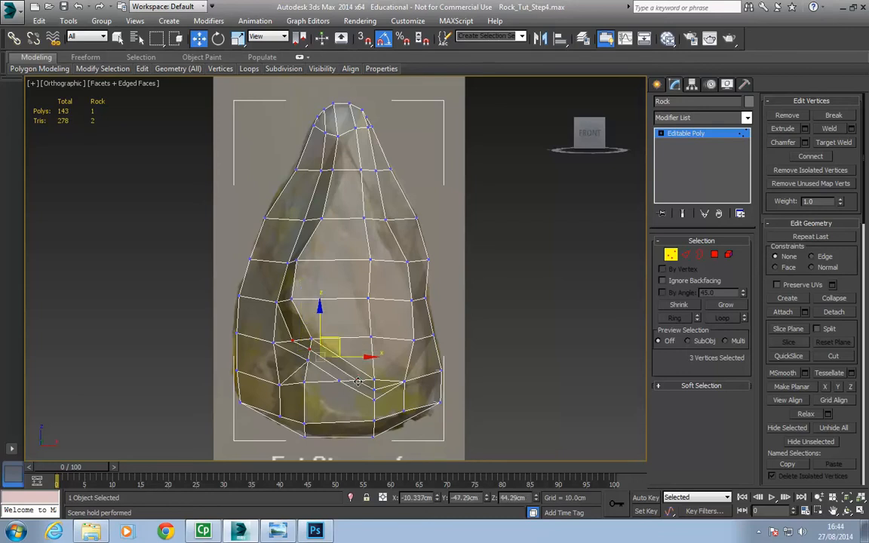
{"action": "key", "text": "p"}
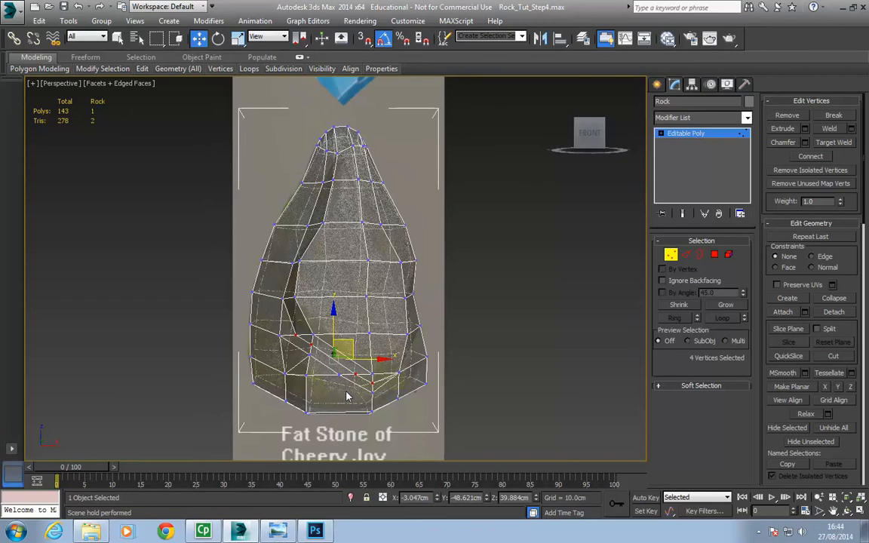
{"action": "middle_click_drag", "start_coordinate": [277, 355], "coordinate": [307, 354], "text": "alt"}
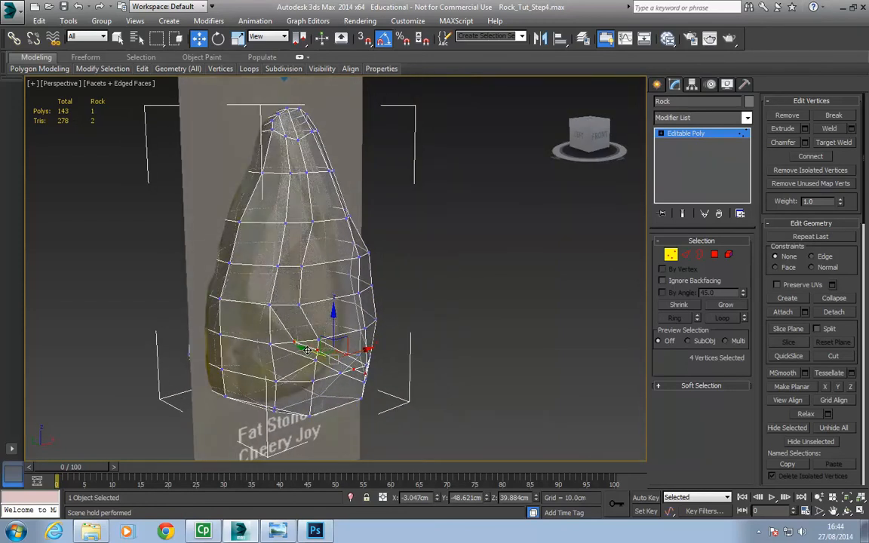
{"action": "left_click_drag", "start_coordinate": [307, 349], "coordinate": [289, 342]}
{"action": "mouse_move", "coordinate": [391, 376]}
{"action": "middle_mouse_down", "text": "alt"}
{"action": "mouse_move", "coordinate": [310, 357]}
{"action": "mouse_move", "coordinate": [359, 356]}
{"action": "mouse_move", "coordinate": [382, 373]}
{"action": "middle_mouse_up", "text": "alt"}
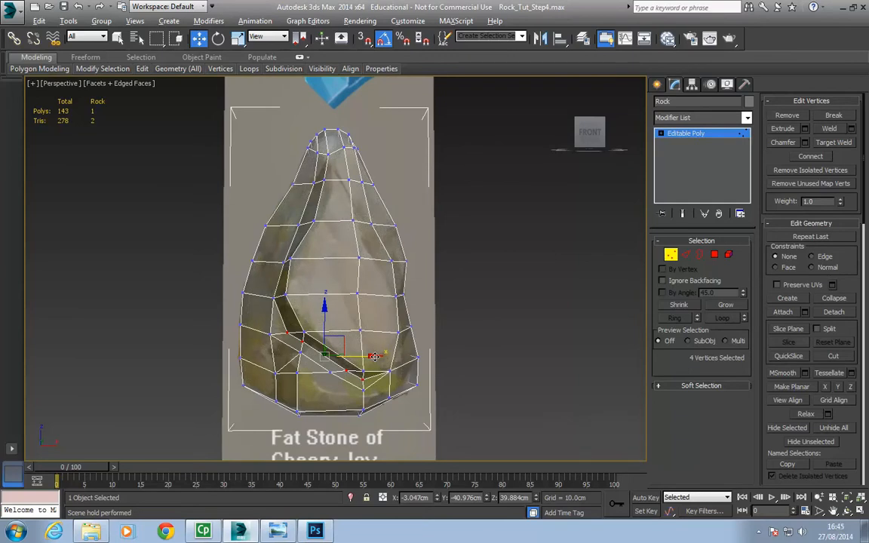
- Turn off the rock's see-through display so its surface is shaded solid
{"action": "key", "text": "ctrl+h"}
{"action": "key", "text": "alt+x"}
{"action": "mouse_move", "coordinate": [395, 301]}
{"action": "middle_mouse_down", "text": "alt"}
{"action": "mouse_move", "coordinate": [463, 306]}
{"action": "mouse_move", "coordinate": [405, 309]}
{"action": "mouse_move", "coordinate": [359, 297]}
{"action": "mouse_move", "coordinate": [378, 319]}
{"action": "mouse_move", "coordinate": [469, 306]}
{"action": "mouse_move", "coordinate": [354, 300]}
{"action": "mouse_move", "coordinate": [468, 308]}
{"action": "mouse_move", "coordinate": [485, 295]}
{"action": "mouse_move", "coordinate": [434, 311]}
{"action": "mouse_move", "coordinate": [401, 306]}
{"action": "mouse_move", "coordinate": [430, 316]}
{"action": "mouse_move", "coordinate": [391, 304]}
{"action": "mouse_move", "coordinate": [414, 315]}
{"action": "mouse_move", "coordinate": [382, 310]}
{"action": "mouse_move", "coordinate": [401, 305]}
{"action": "mouse_move", "coordinate": [392, 305]}
{"action": "middle_mouse_up", "text": "alt"}
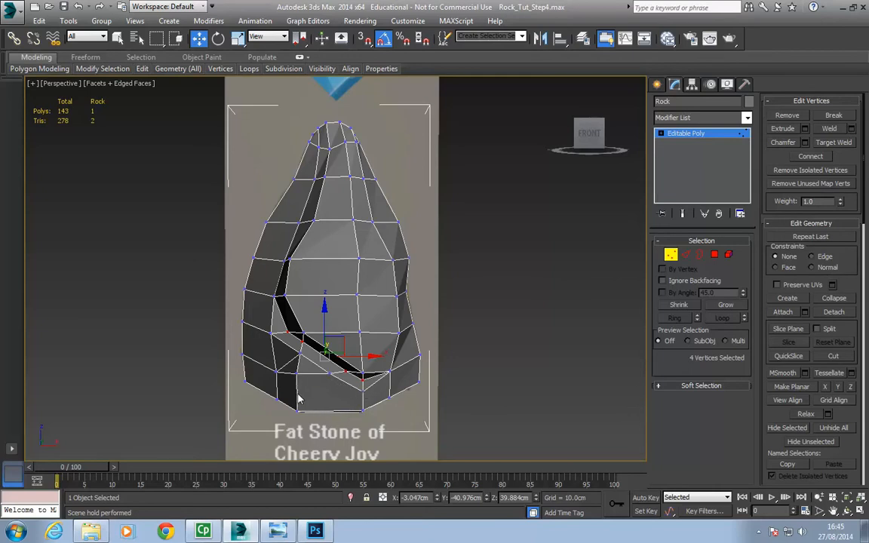
- Paint Connect an edge from the vertex below the crack's lower end to the base's front-right corner vertex
{"action": "left_click", "coordinate": [330, 371]}
{"action": "left_click", "coordinate": [362, 411], "text": "ctrl"}
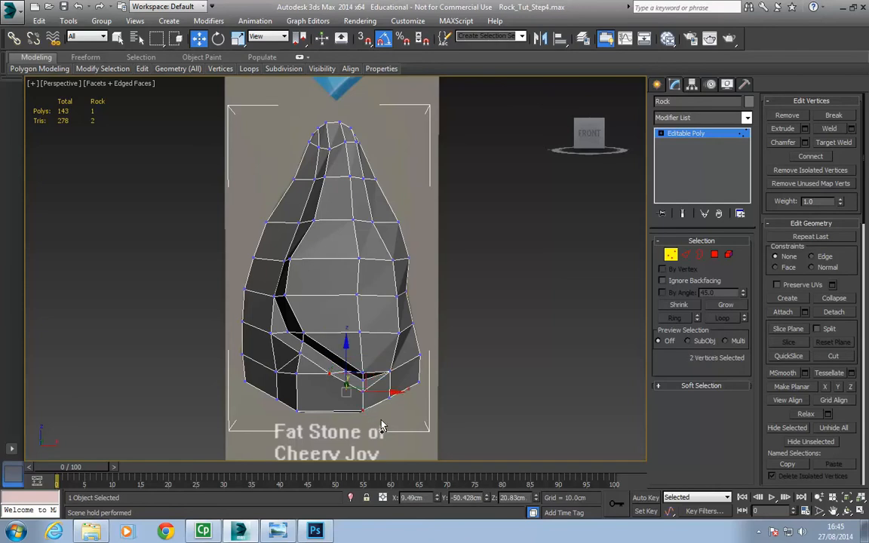
{"action": "left_click", "coordinate": [811, 156]}
{"action": "mouse_move", "coordinate": [144, 70]}
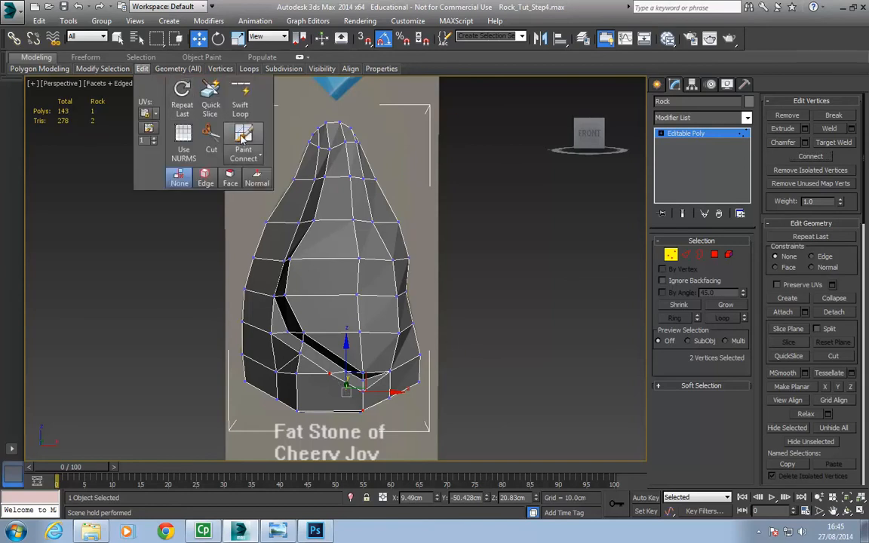
{"action": "left_click", "coordinate": [244, 136]}
{"action": "left_click_drag", "start_coordinate": [330, 374], "coordinate": [363, 409]}
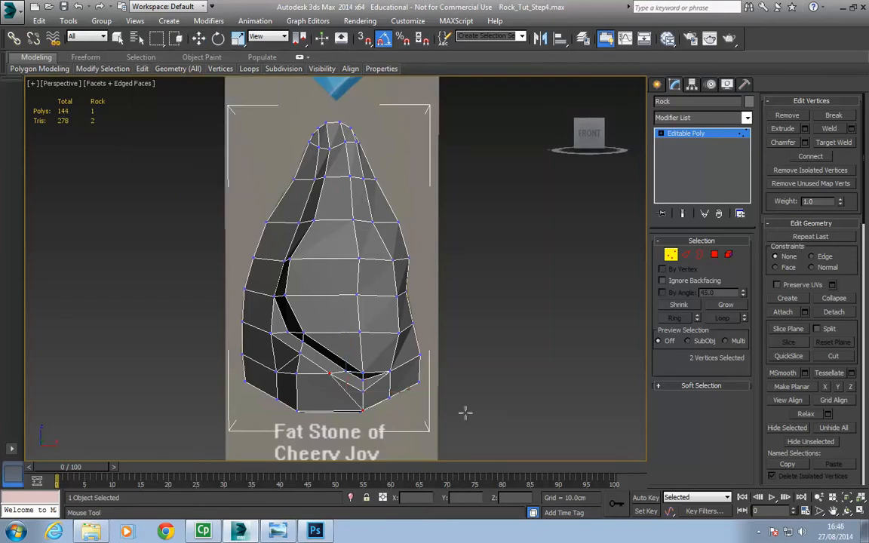
- Inspect the rock's faceted shape and recessed crack from the front, sides and back
{"action": "middle_click_drag", "start_coordinate": [471, 375], "coordinate": [501, 377]}
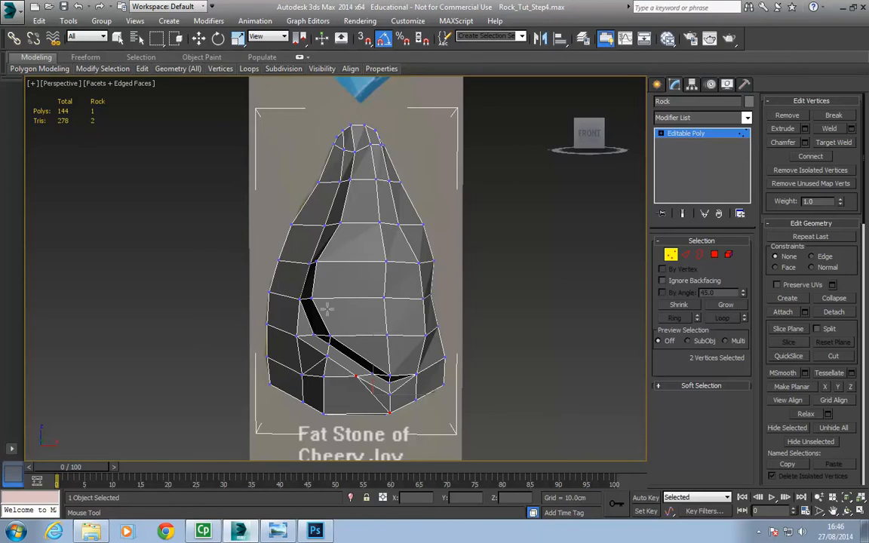
{"action": "middle_click_drag", "start_coordinate": [349, 286], "coordinate": [341, 264], "text": "alt"}
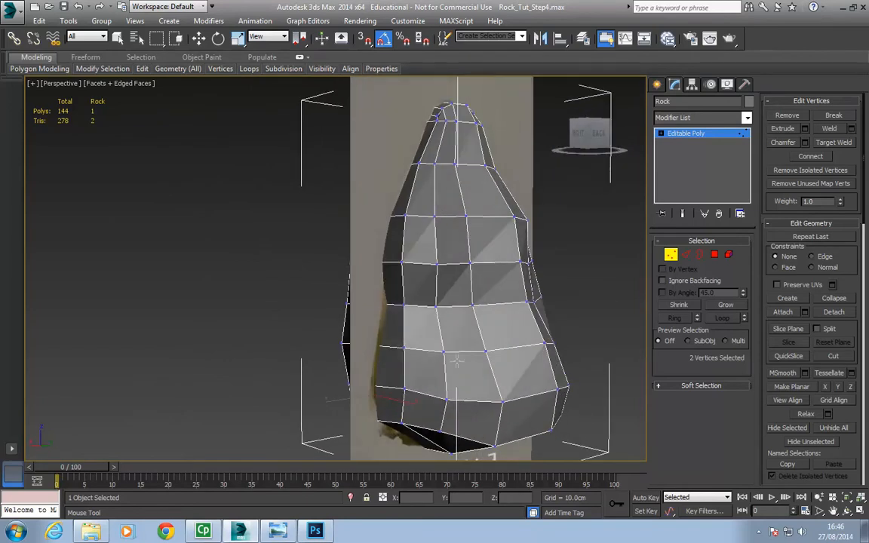
{"action": "middle_click_drag", "start_coordinate": [502, 354], "coordinate": [482, 257], "text": "alt"}
{"action": "middle_click_drag", "start_coordinate": [397, 287], "coordinate": [369, 260], "text": "alt"}
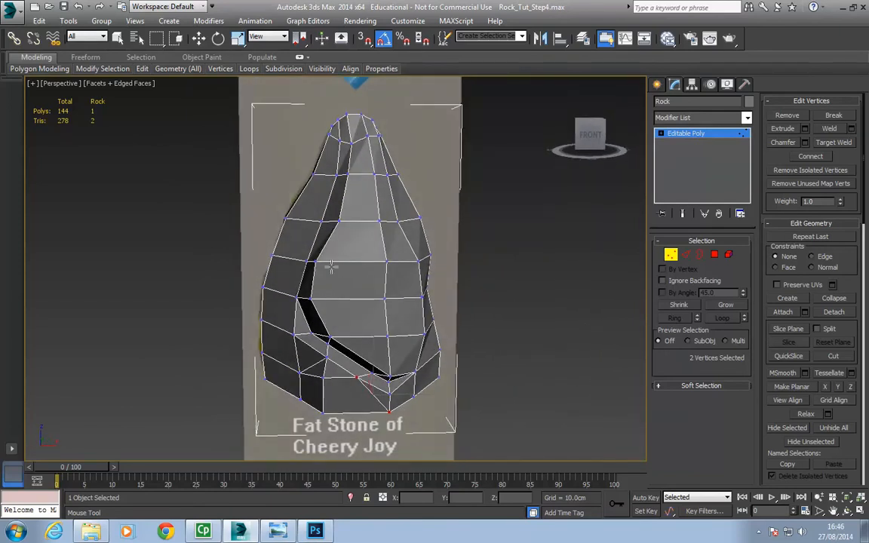
{"action": "middle_click_drag", "start_coordinate": [411, 303], "coordinate": [574, 311], "text": "alt"}
{"action": "middle_click_drag", "start_coordinate": [371, 298], "coordinate": [397, 310], "text": "alt"}
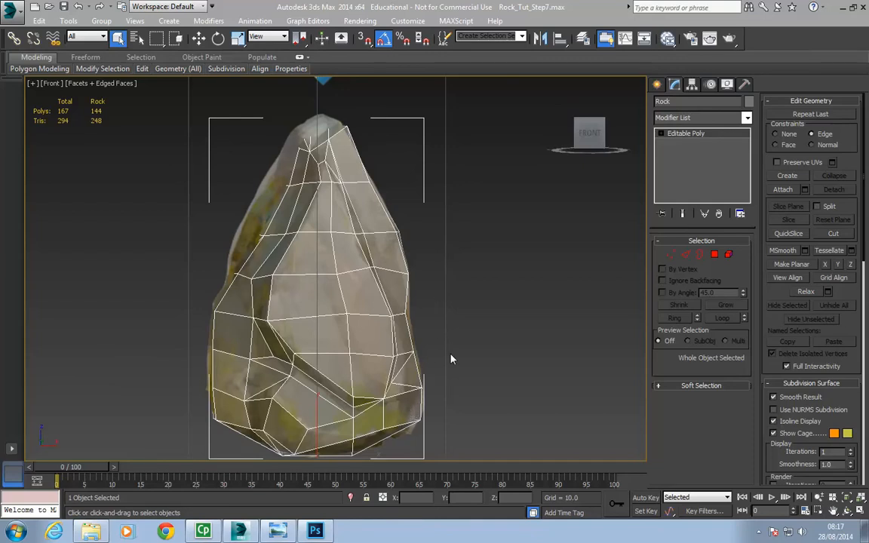
- Switch to Photoshop and display the Alpha 1 channel over stone.tga, then return to the layers
{"action": "left_click", "coordinate": [315, 532]}
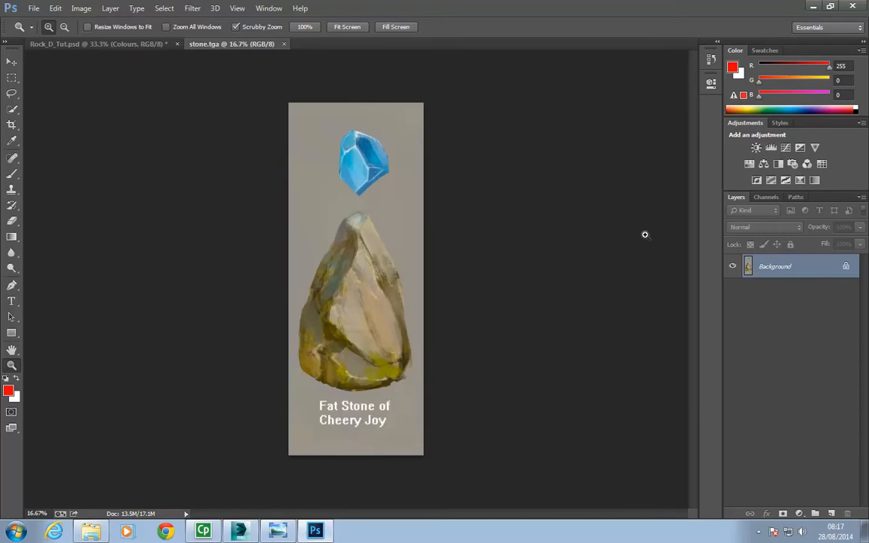
{"action": "left_click", "coordinate": [766, 198]}
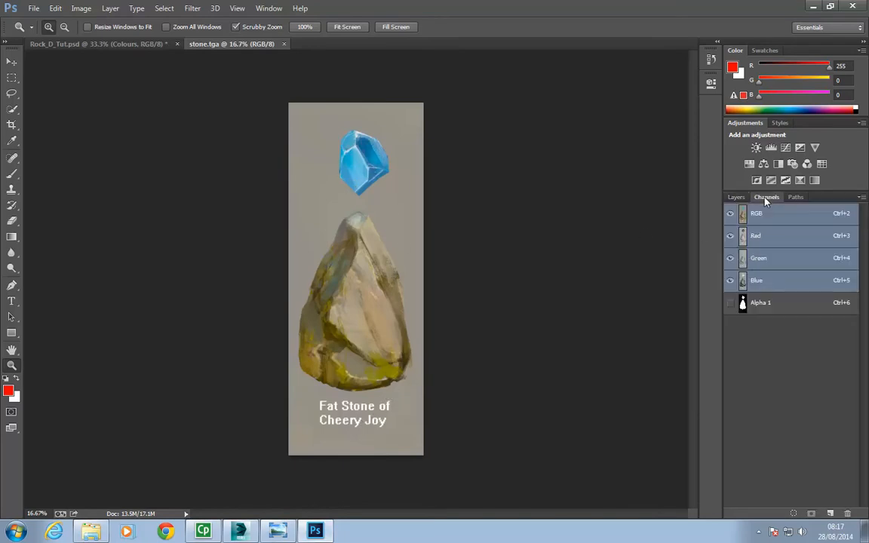
{"action": "left_click", "coordinate": [730, 303]}
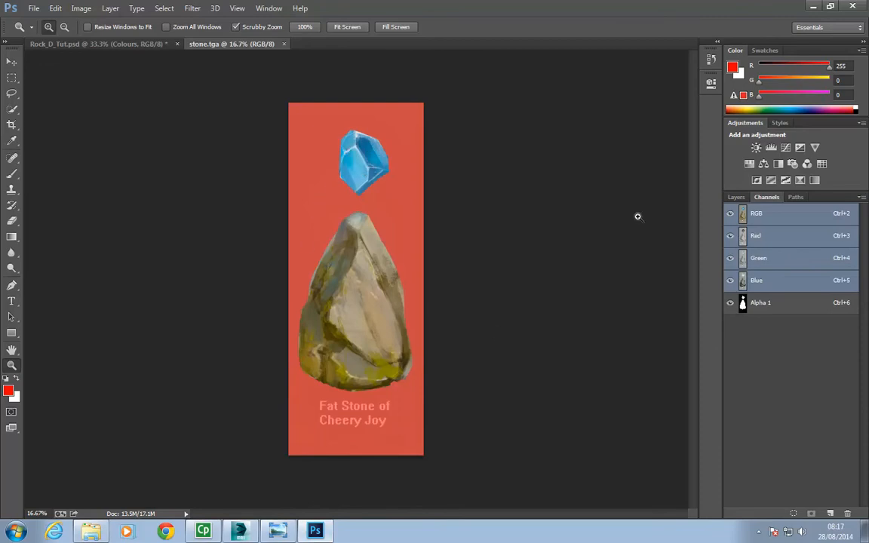
{"action": "left_click", "coordinate": [735, 198]}
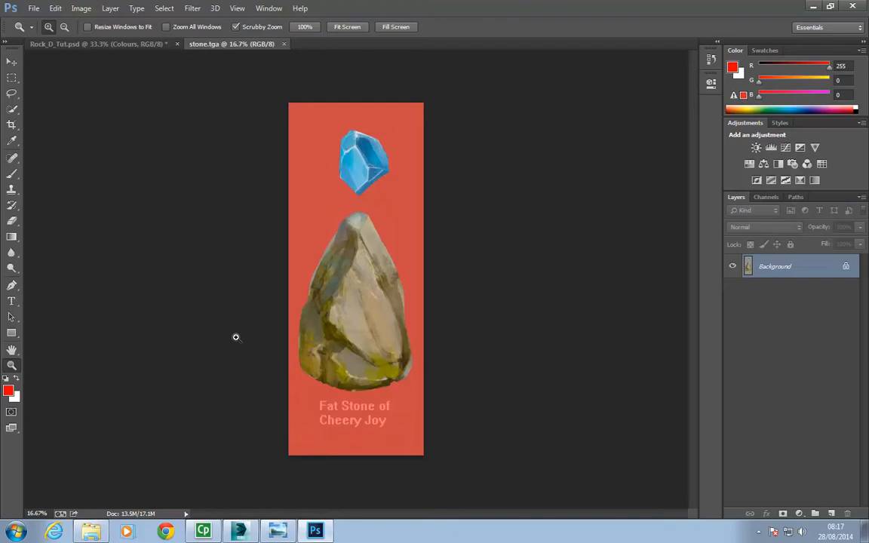
- Save the image over stone.tga as a Targa with alpha channels at 32 bits/pixel
{"action": "left_click", "coordinate": [32, 9]}
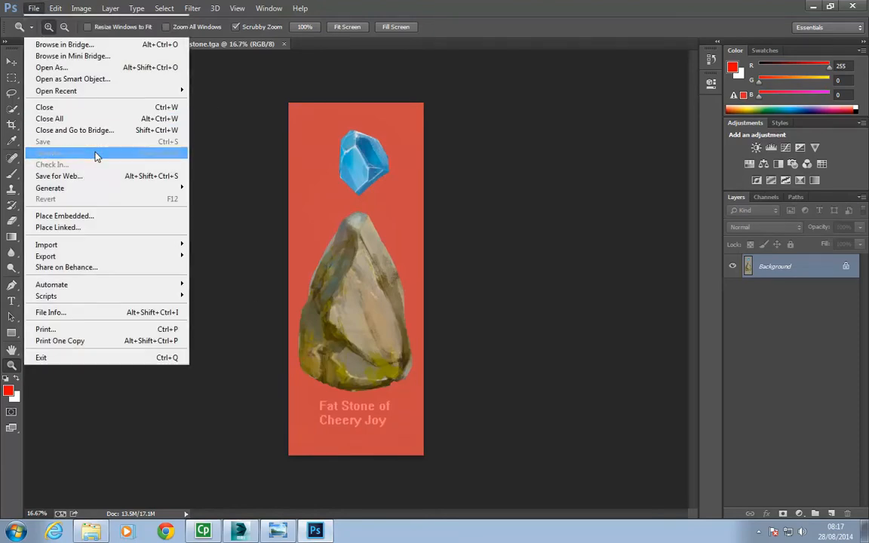
{"action": "left_click", "coordinate": [96, 155]}
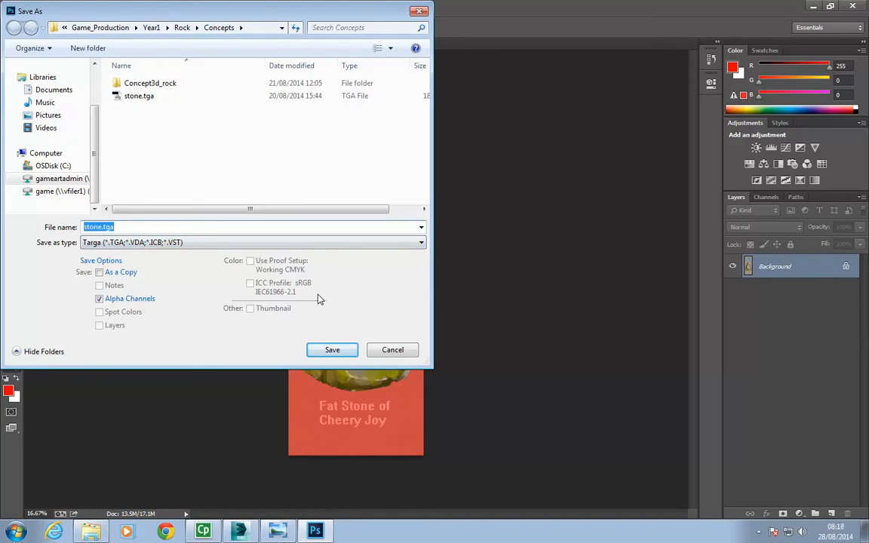
{"action": "left_click", "coordinate": [332, 348]}
{"action": "left_click", "coordinate": [463, 270]}
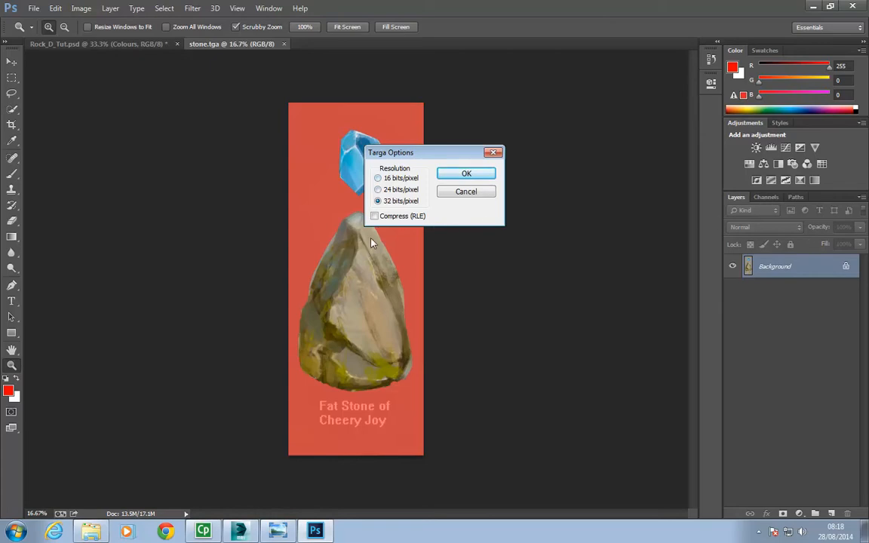
{"action": "left_click", "coordinate": [446, 175]}
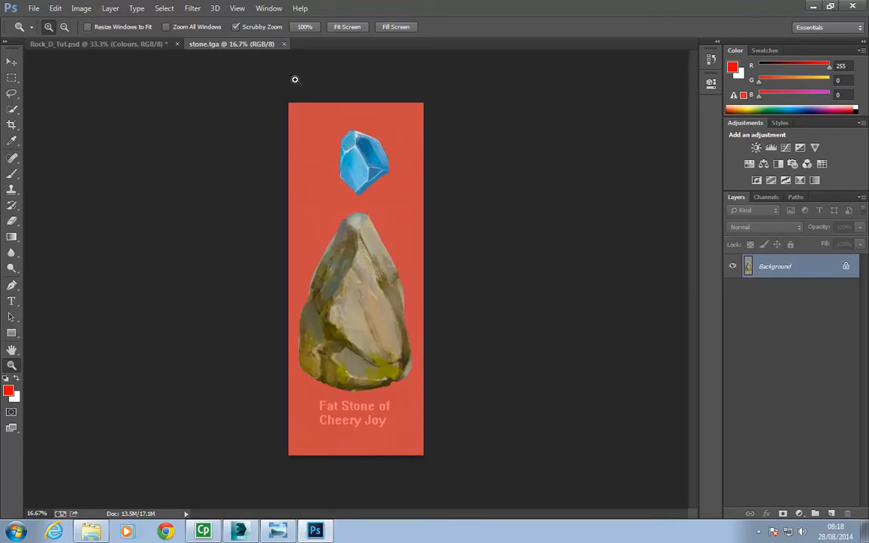
- Switch to 3ds Max and, in the Slate Material Editor, delete the bitmap feeding the reference material's Opacity
{"action": "left_click", "coordinate": [250, 534]}
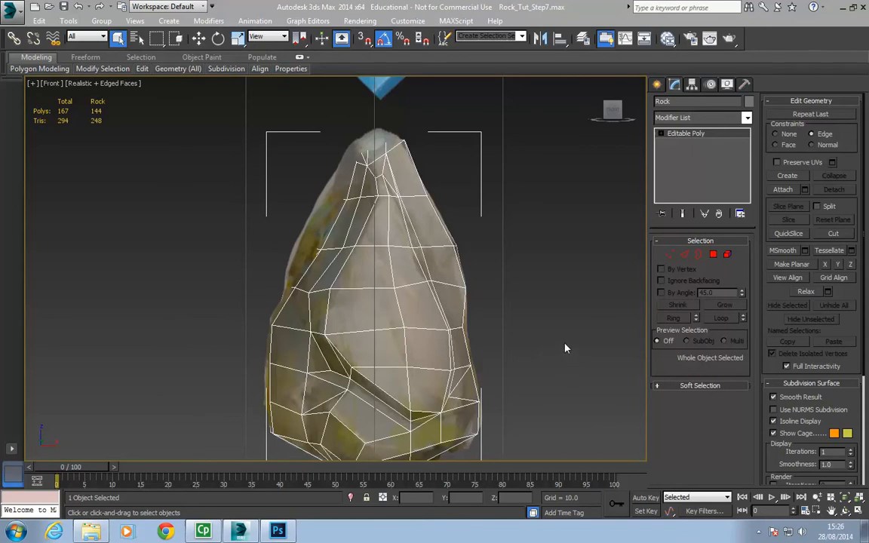
{"action": "left_click", "coordinate": [358, 21]}
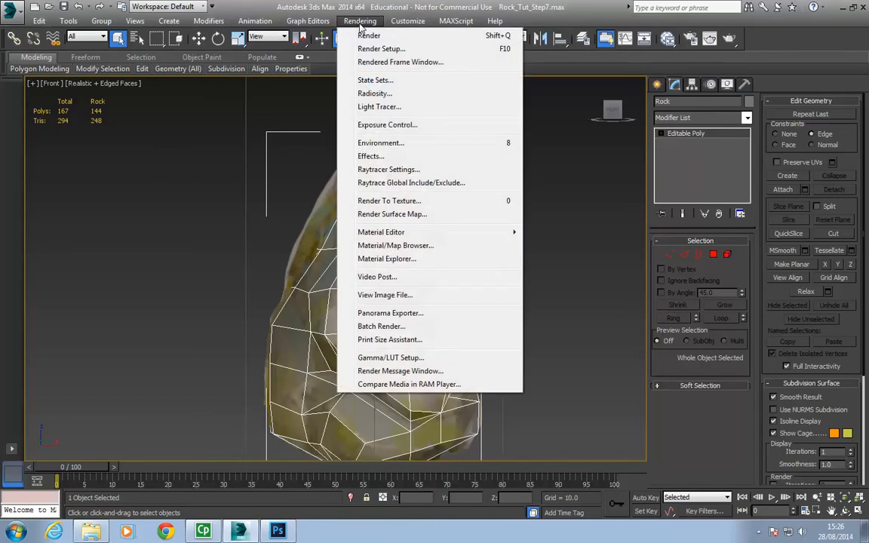
{"action": "mouse_move", "coordinate": [362, 230]}
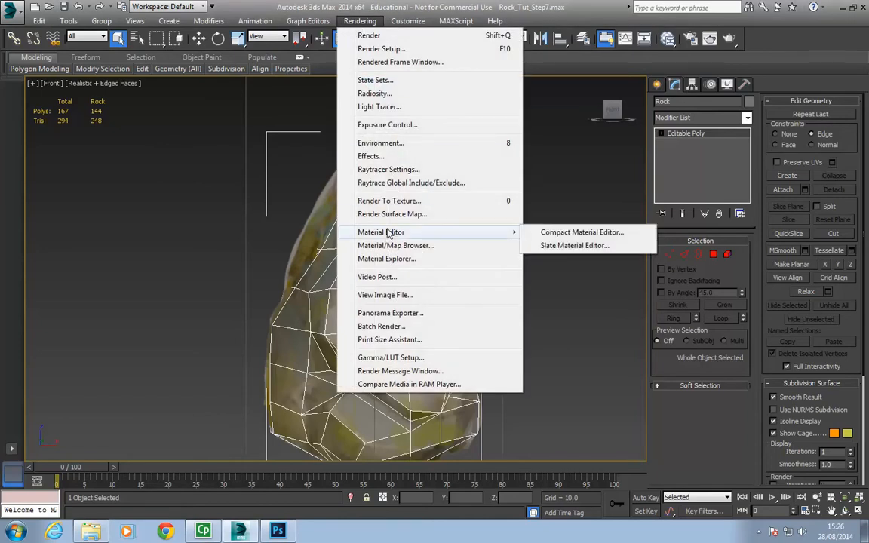
{"action": "left_click", "coordinate": [581, 248]}
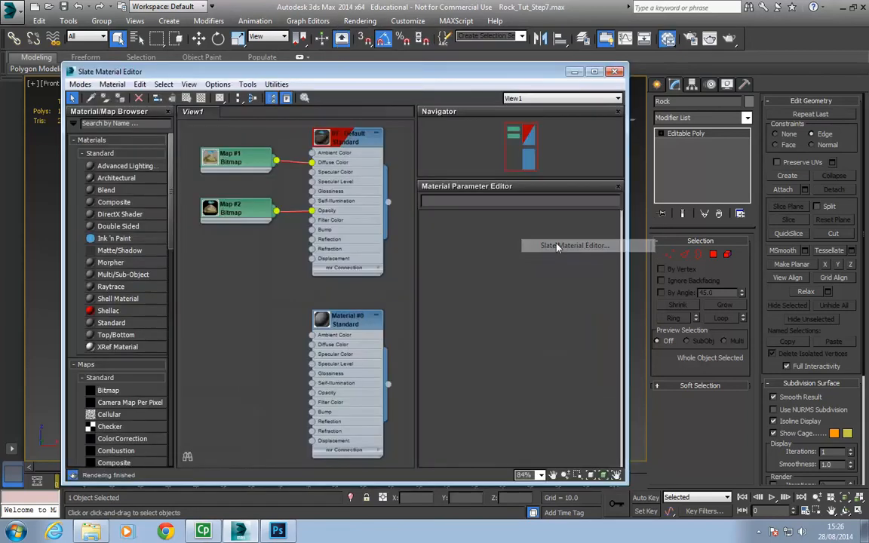
{"action": "left_click", "coordinate": [255, 213]}
{"action": "key", "text": "Delete"}
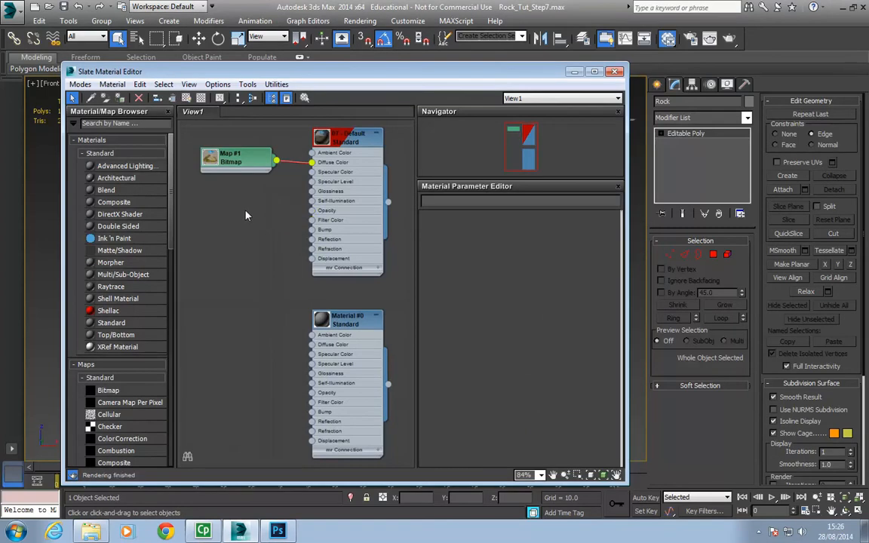
- Enlarge the preview of the Diffuse Color bitmap node and reposition the node beside the material
{"action": "left_click", "coordinate": [210, 157]}
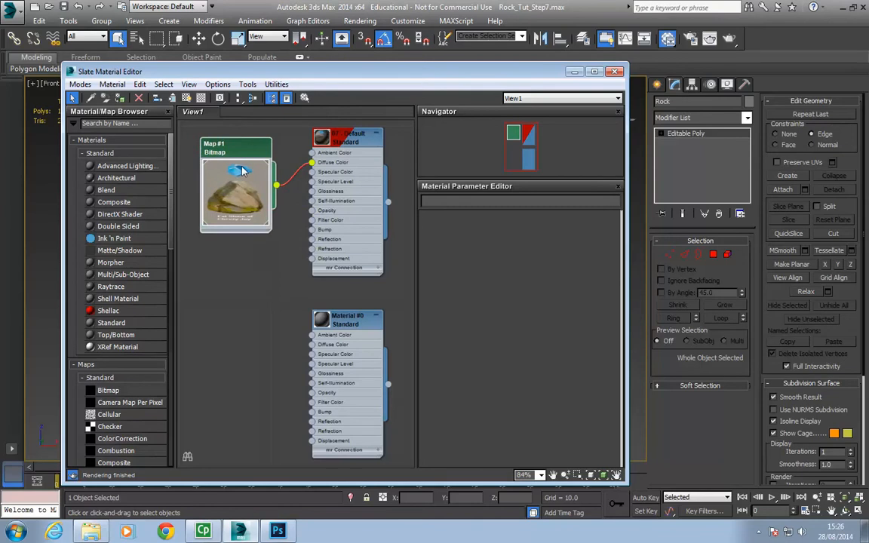
{"action": "mouse_move", "coordinate": [238, 150]}
{"action": "left_mouse_down"}
{"action": "mouse_move", "coordinate": [238, 143]}
{"action": "mouse_move", "coordinate": [253, 150]}
{"action": "left_mouse_up"}
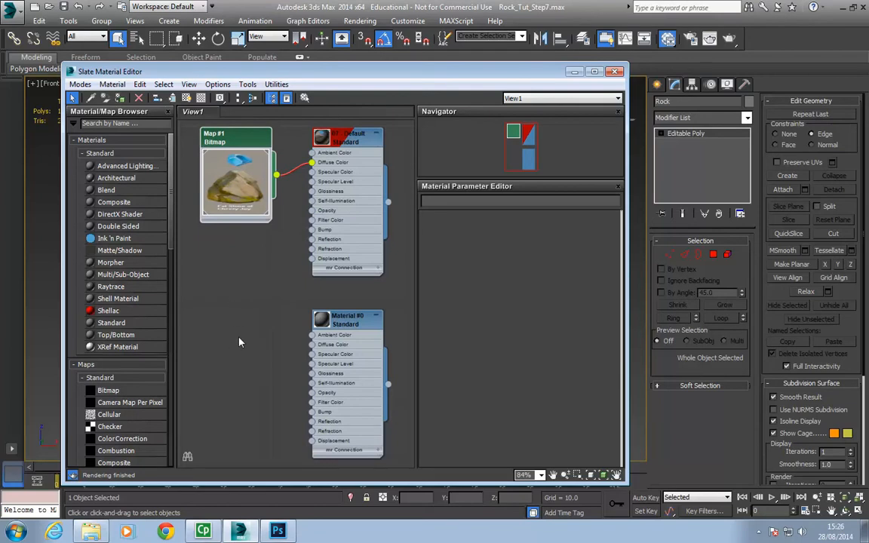
- Add a new Bitmap map below the existing bitmap node and browse to the gameartadmin (G:) drive for its image
{"action": "left_click", "coordinate": [96, 390]}
{"action": "left_click", "coordinate": [230, 260]}
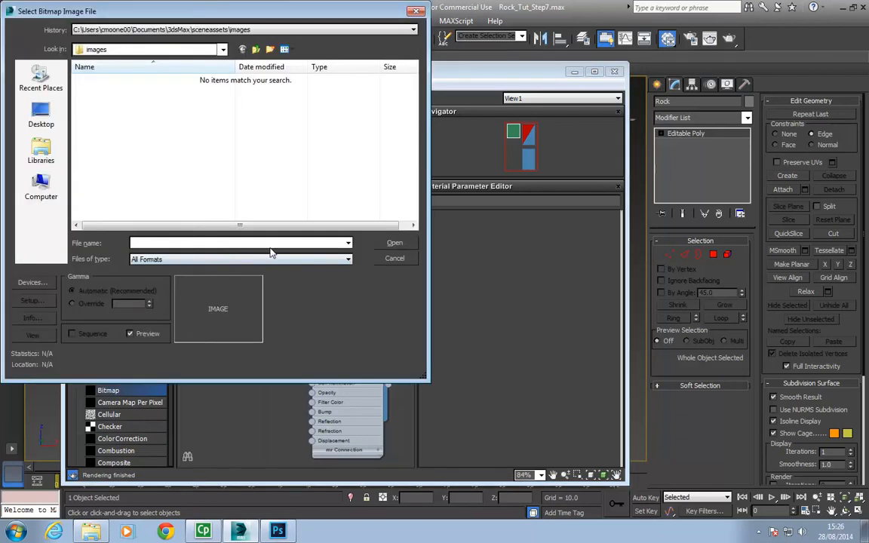
{"action": "left_click", "coordinate": [222, 50]}
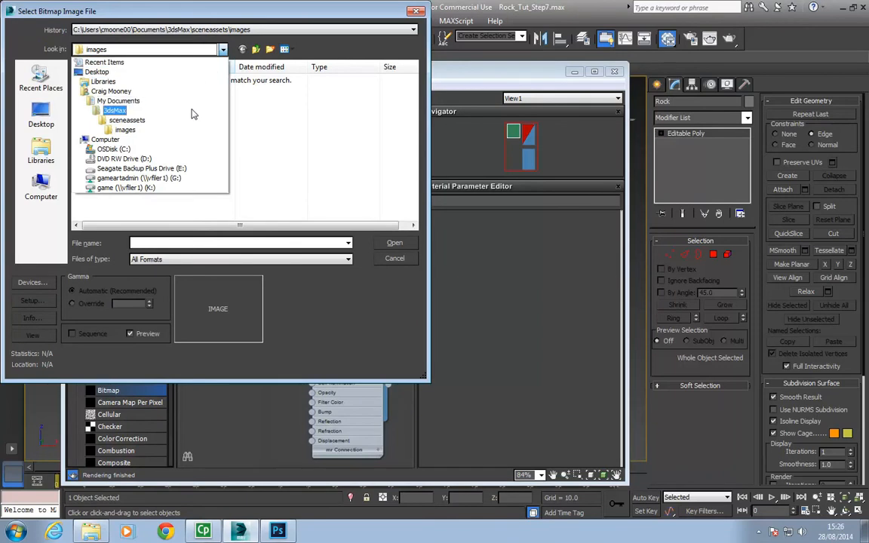
{"action": "left_click", "coordinate": [198, 170]}
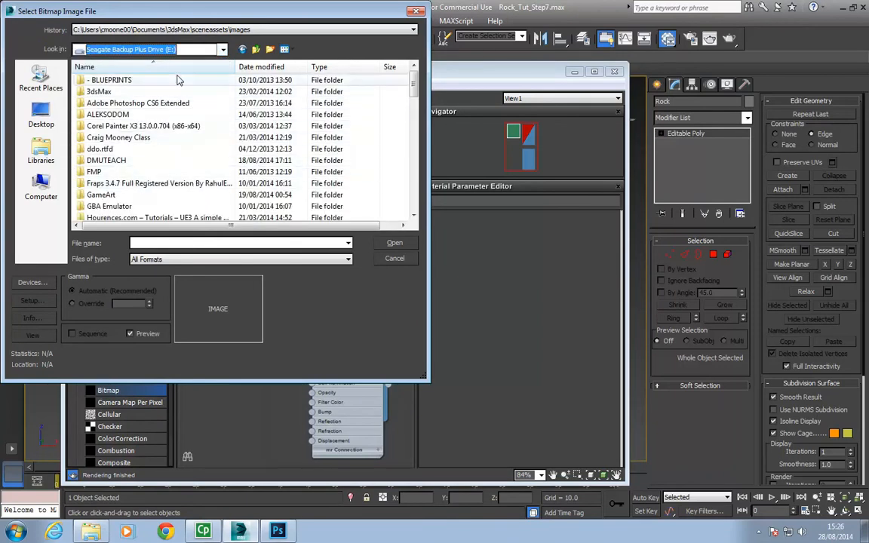
{"action": "left_click", "coordinate": [219, 51]}
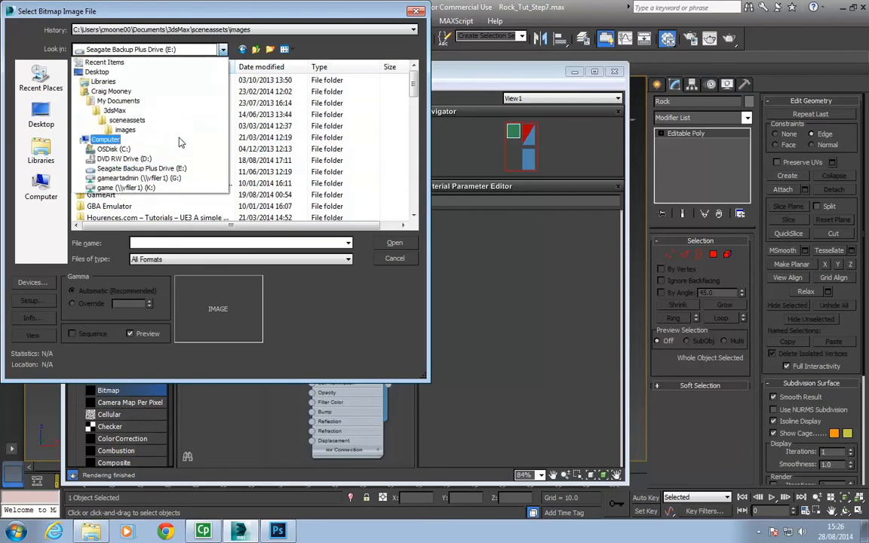
{"action": "left_click", "coordinate": [187, 179]}
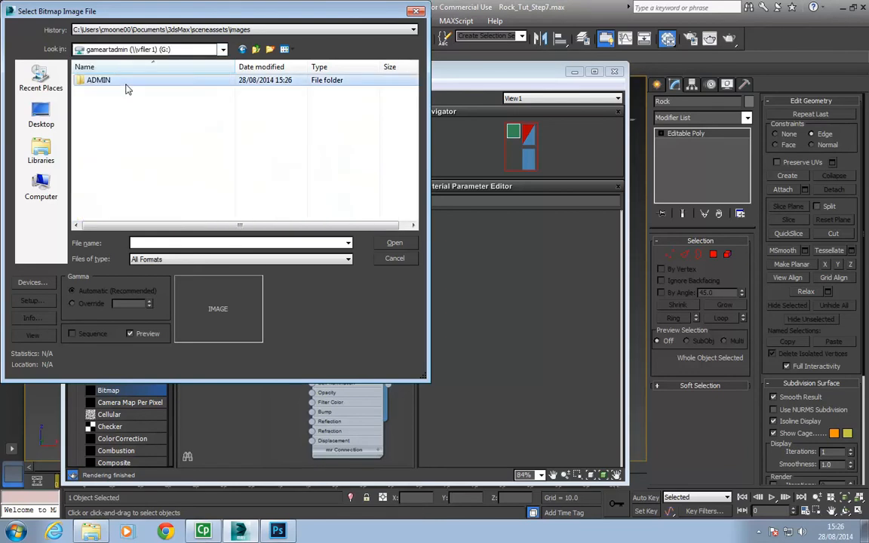
- Load stone.tga from the Game_Production, Year1, Rock, Concepts folder into the new bitmap node and place it under the Diffuse Color bitmap
{"action": "double_click", "coordinate": [126, 87]}
{"action": "double_click", "coordinate": [149, 195]}
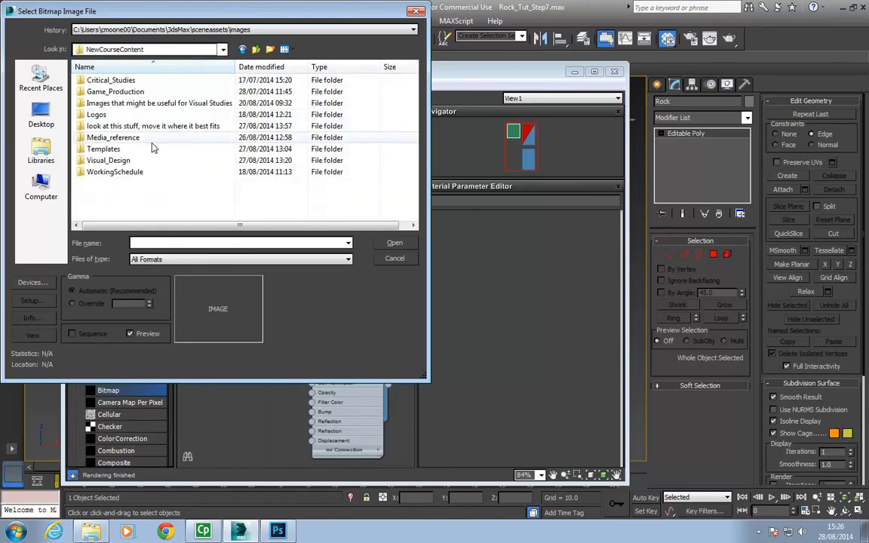
{"action": "double_click", "coordinate": [160, 91]}
{"action": "double_click", "coordinate": [158, 95]}
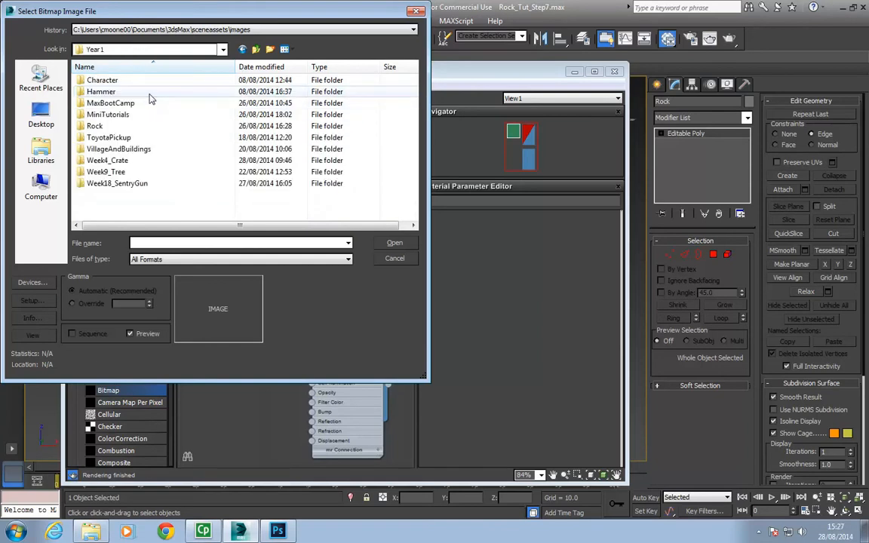
{"action": "double_click", "coordinate": [141, 126]}
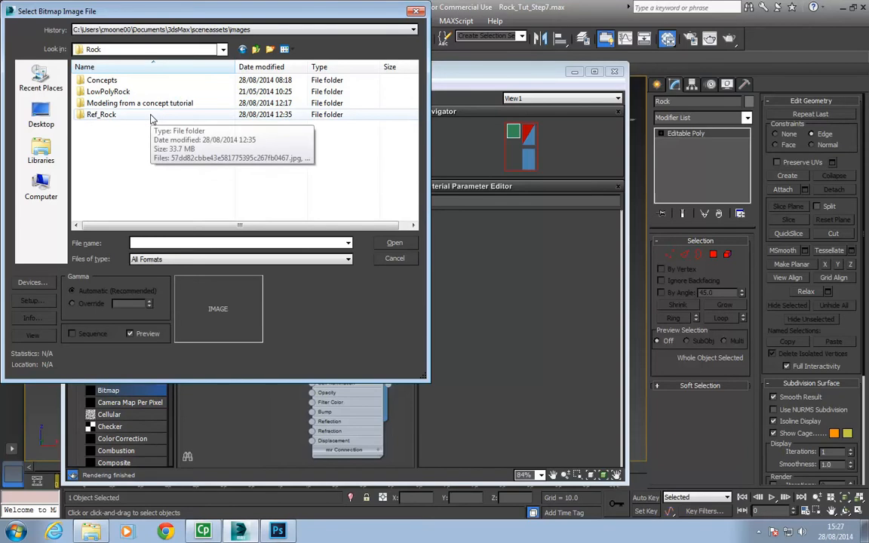
{"action": "double_click", "coordinate": [143, 81]}
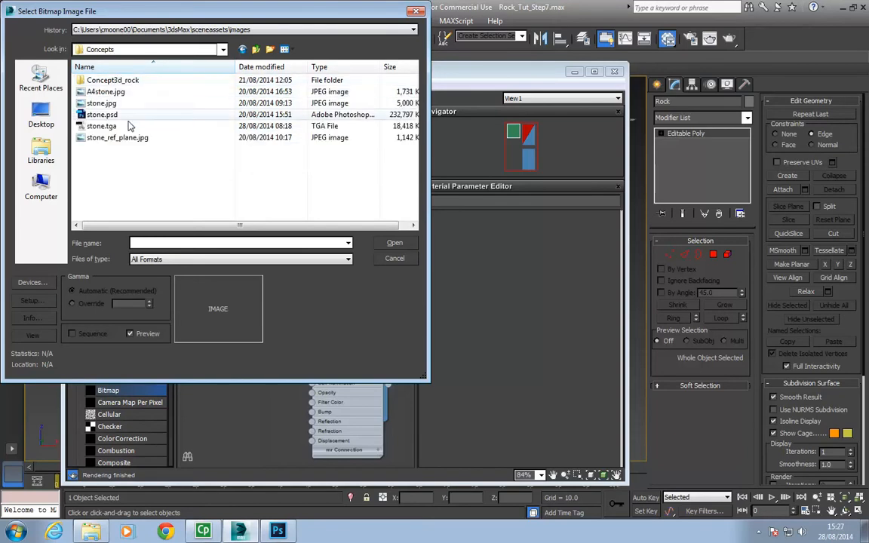
{"action": "left_click", "coordinate": [136, 126]}
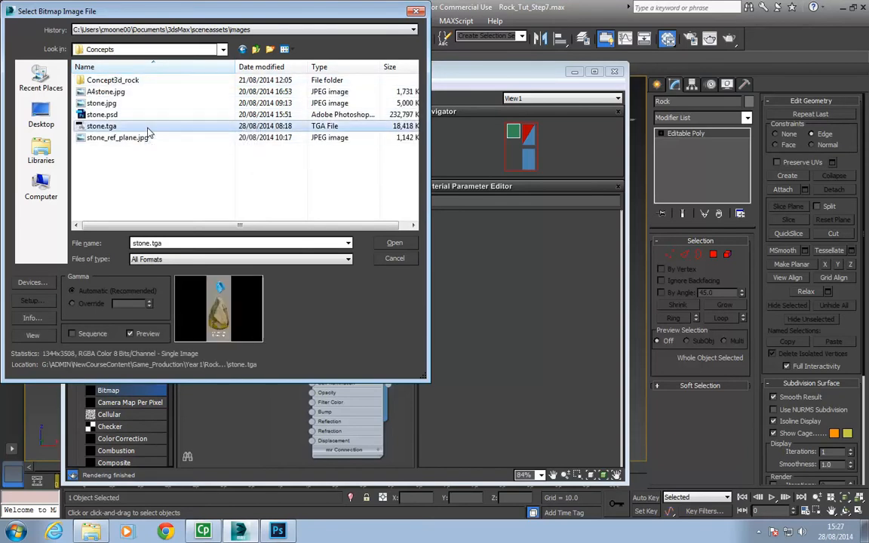
{"action": "left_click", "coordinate": [390, 244]}
{"action": "left_click_drag", "start_coordinate": [258, 249], "coordinate": [249, 253]}
- Review the Diffuse Color bitmap's Alpha Source setting and connect the new stone.tga bitmap to the reference material's Opacity
{"action": "double_click", "coordinate": [238, 156]}
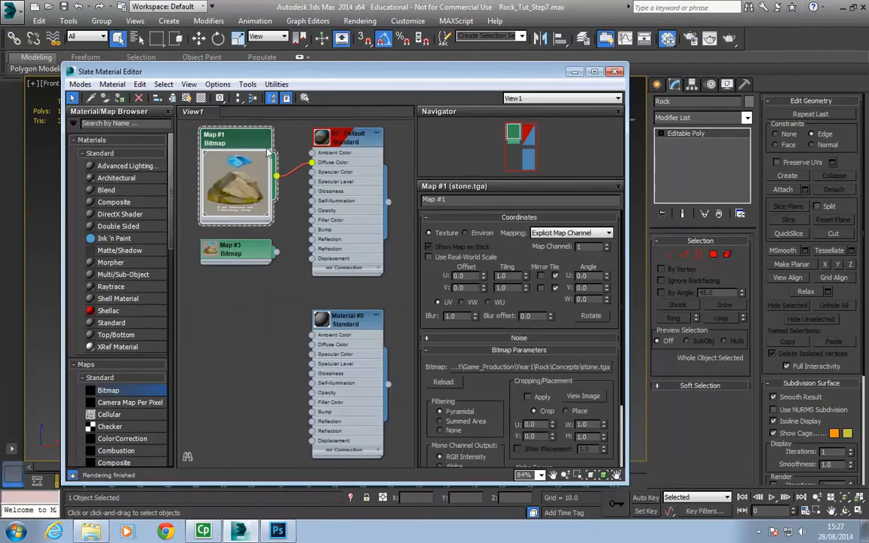
{"action": "scroll", "coordinate": [483, 302], "scroll_direction": "down", "scroll_amount": 3}
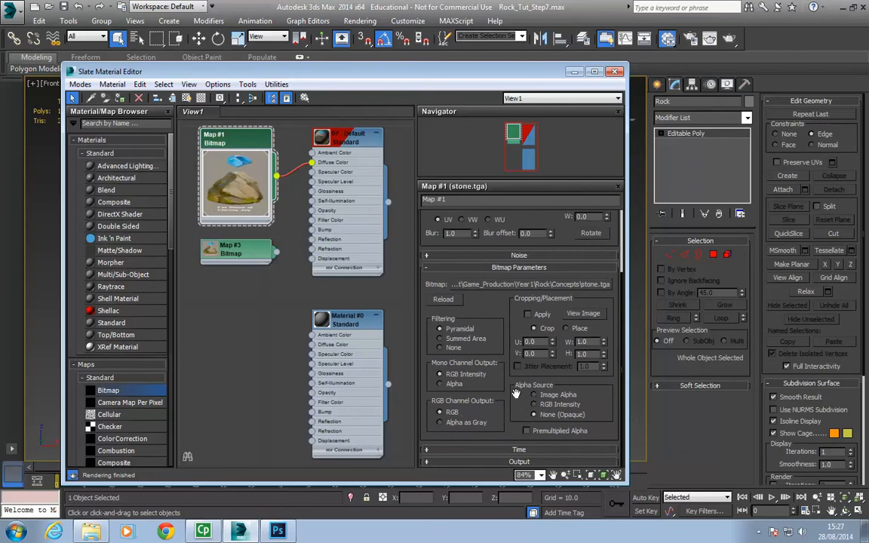
{"action": "left_click_drag", "start_coordinate": [278, 253], "coordinate": [313, 212]}
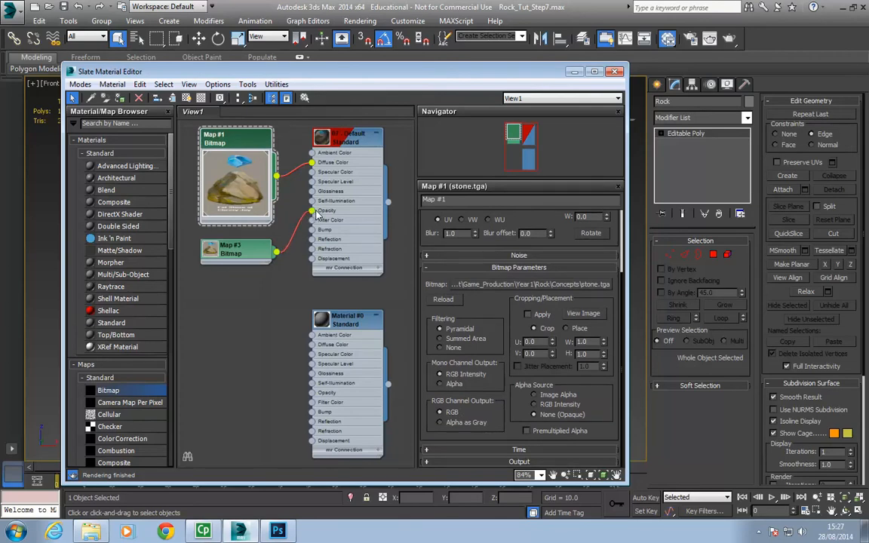
- Enlarge the Opacity bitmap's node preview and set its Mono Channel Output to Alpha
{"action": "double_click", "coordinate": [241, 255]}
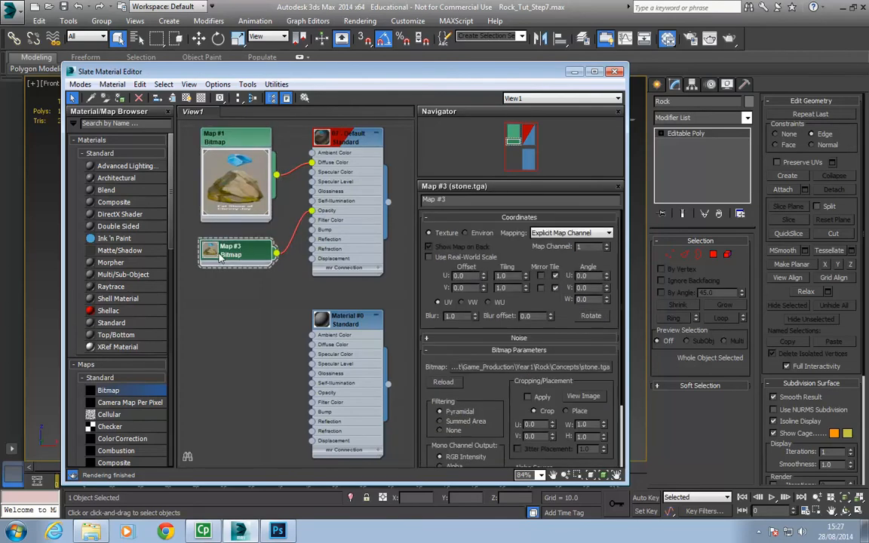
{"action": "double_click", "coordinate": [211, 252]}
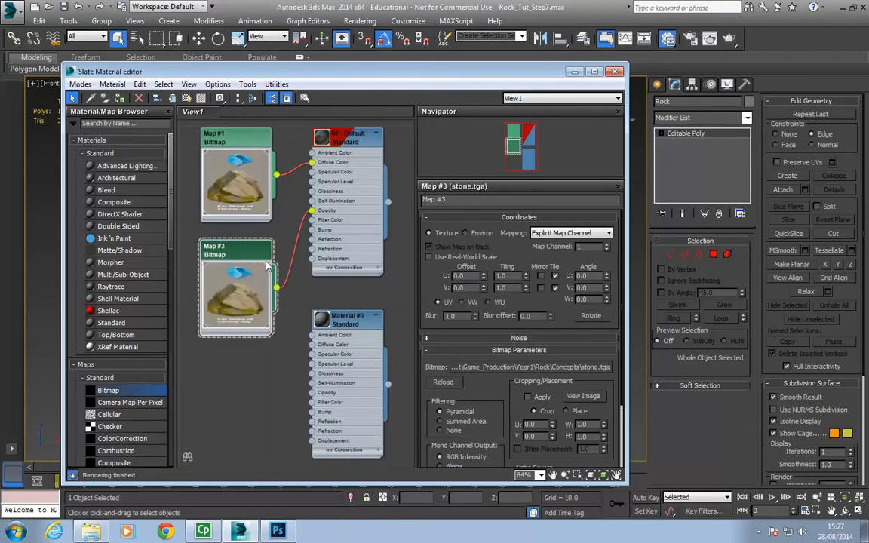
{"action": "scroll", "coordinate": [441, 354], "scroll_direction": "down", "scroll_amount": 4}
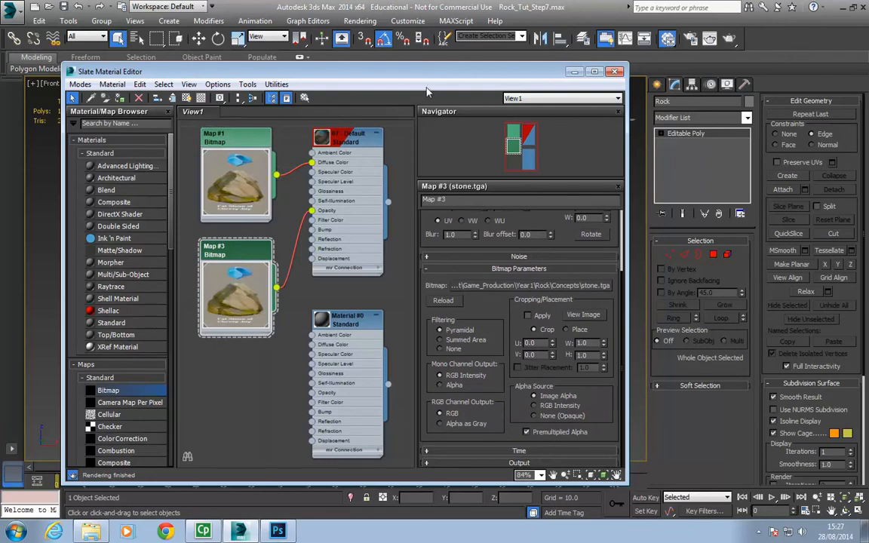
{"action": "left_click_drag", "start_coordinate": [383, 73], "coordinate": [361, 281]}
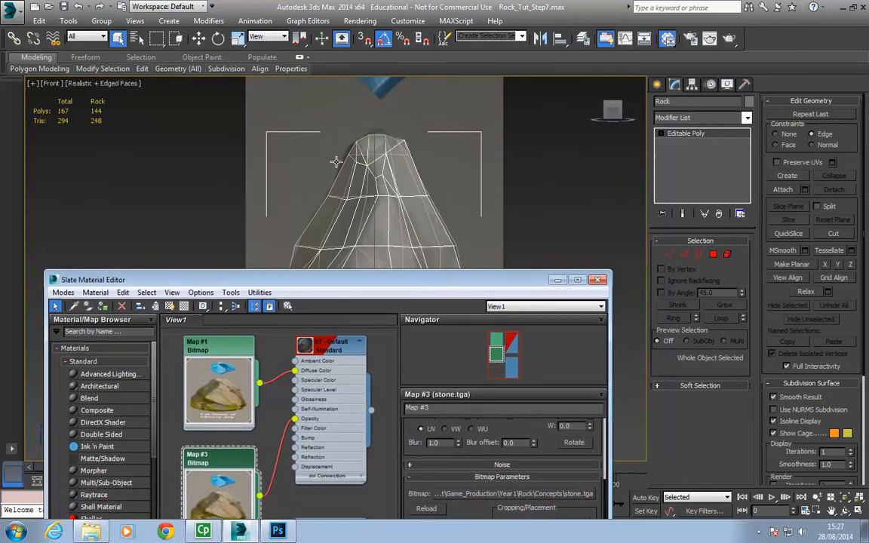
{"action": "left_click_drag", "start_coordinate": [350, 281], "coordinate": [357, 122]}
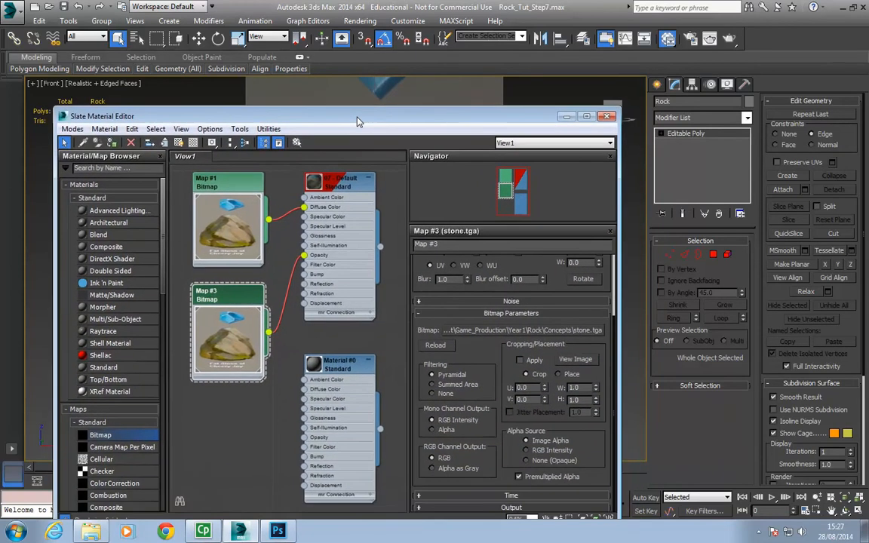
{"action": "left_click", "coordinate": [435, 430]}
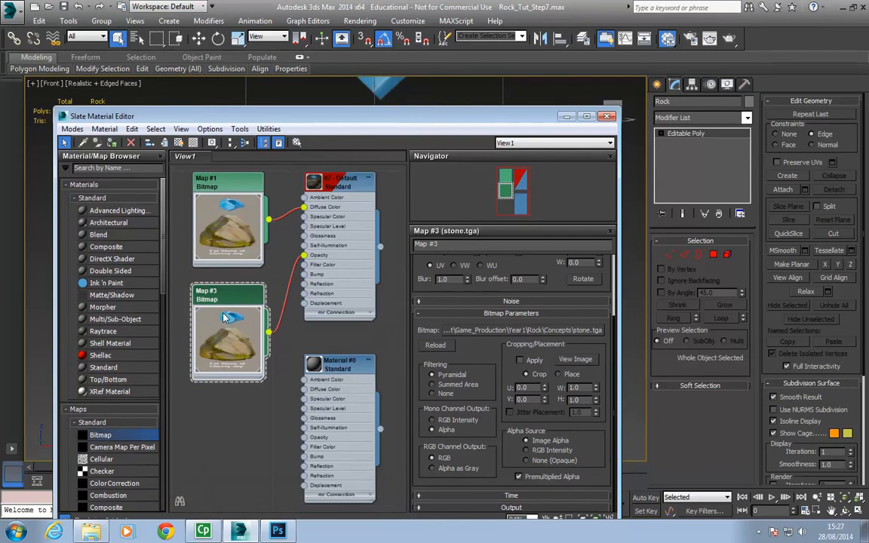
- Check the reference plane's transparency in the Front viewport and close the Slate Material Editor
{"action": "left_click_drag", "start_coordinate": [400, 115], "coordinate": [456, 93]}
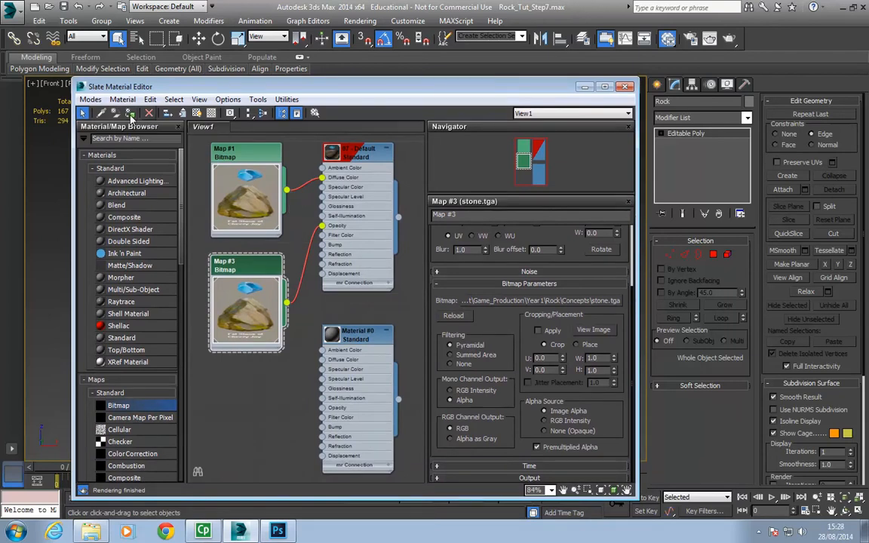
{"action": "left_click_drag", "start_coordinate": [215, 85], "coordinate": [228, 267]}
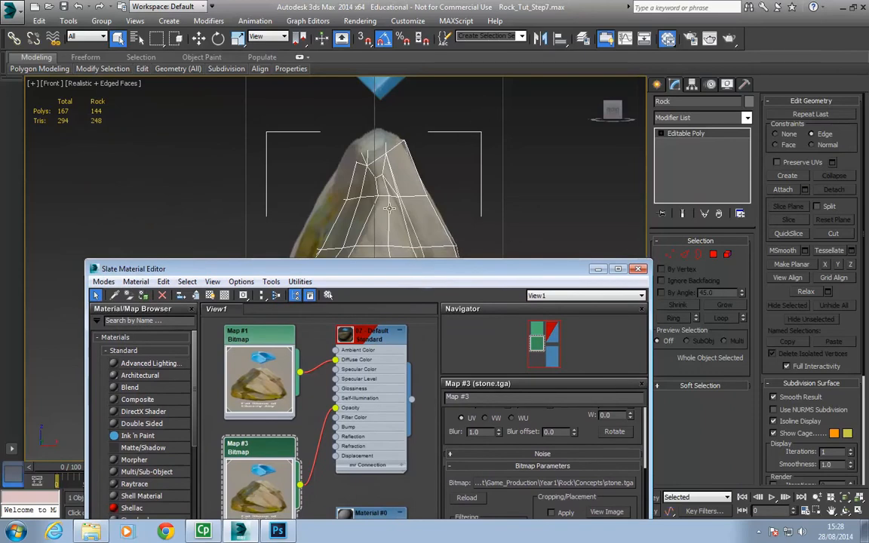
{"action": "left_click_drag", "start_coordinate": [386, 270], "coordinate": [389, 143]}
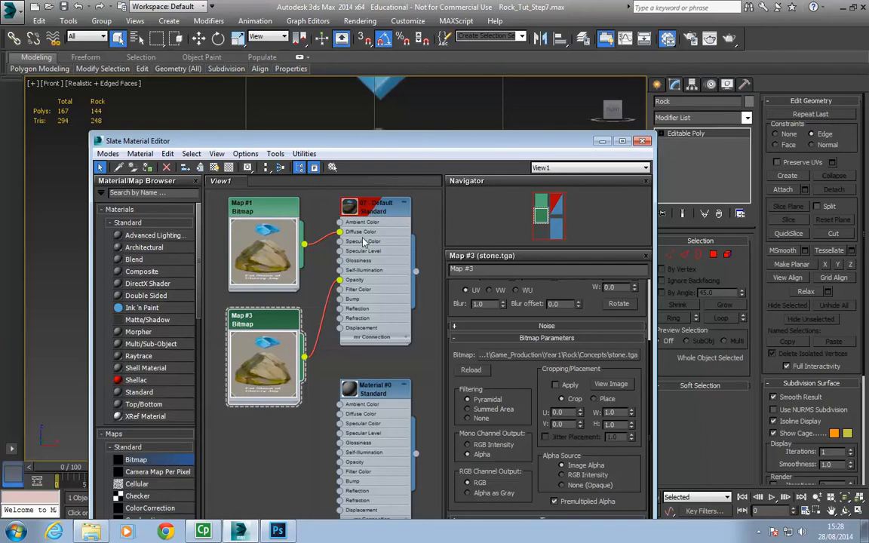
{"action": "left_click", "coordinate": [644, 142]}
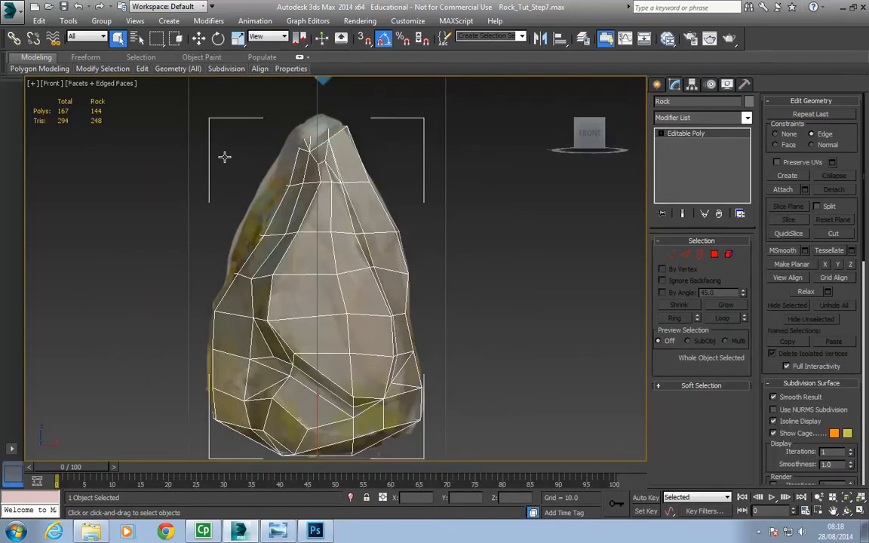
- Switch to a perspective view and delete the perpendicular reference plane Stone_Ref_Plane001
{"action": "middle_click_drag", "start_coordinate": [238, 190], "coordinate": [296, 197], "text": "alt"}
{"action": "key", "text": "p"}
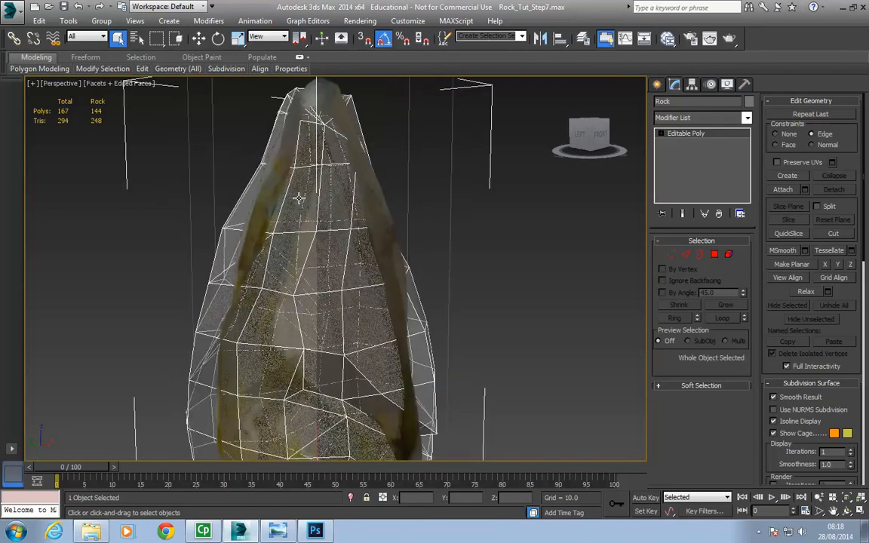
{"action": "scroll", "coordinate": [299, 198], "scroll_direction": "down", "scroll_amount": 3}
{"action": "middle_click_drag", "start_coordinate": [279, 200], "coordinate": [388, 183], "text": "alt"}
{"action": "left_click", "coordinate": [400, 186]}
{"action": "middle_click_drag", "start_coordinate": [531, 300], "coordinate": [522, 298], "text": "alt"}
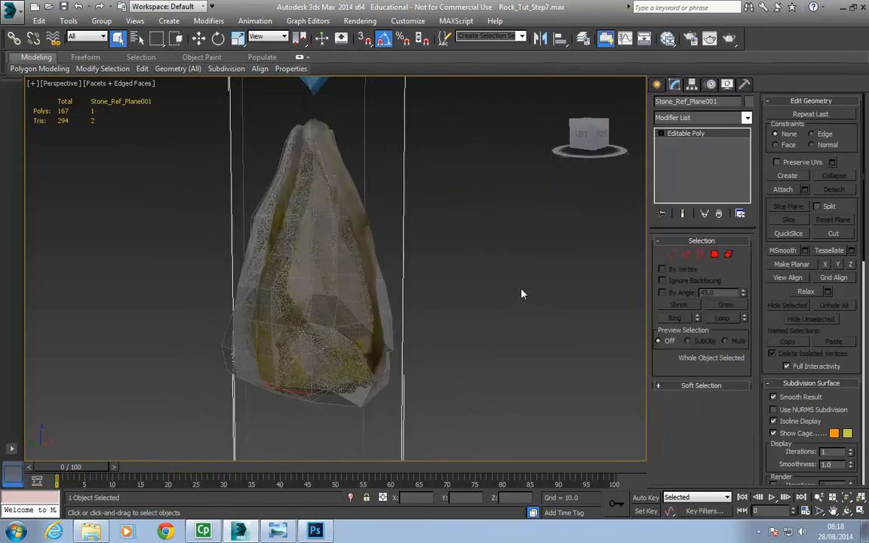
{"action": "key", "text": "Delete"}
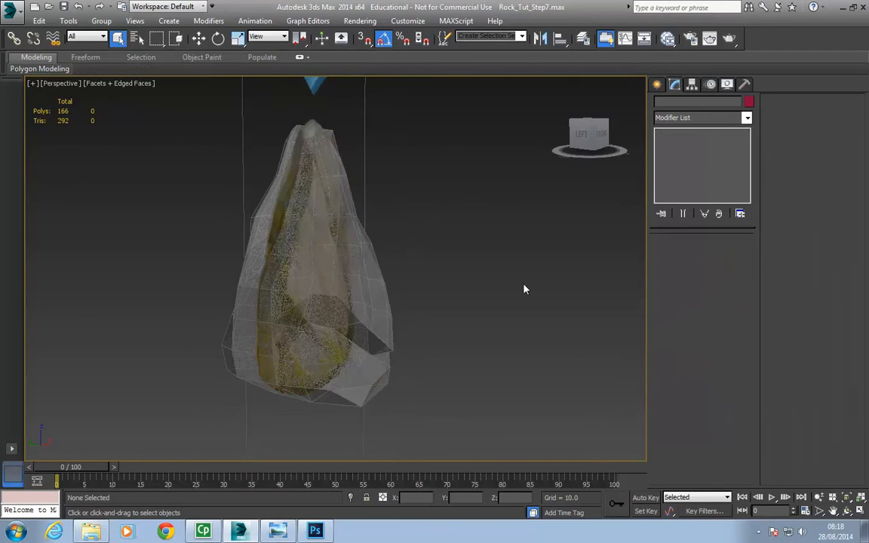
- Clone Stone_Ref_Plane as one copy rotated 90 degrees about Z, named Stone_Ref_Plane001
{"action": "middle_click_drag", "start_coordinate": [511, 280], "coordinate": [423, 275], "text": "alt"}
{"action": "left_click", "coordinate": [423, 275]}
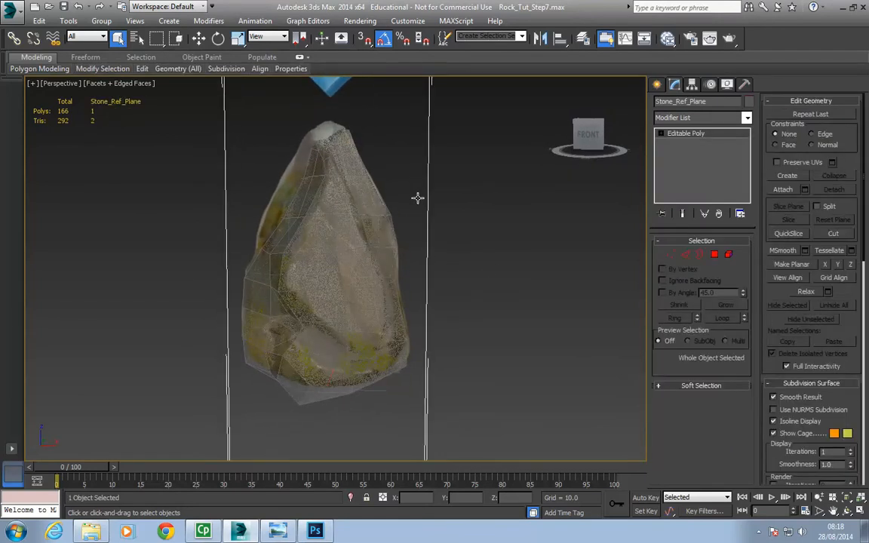
{"action": "scroll", "coordinate": [417, 198], "scroll_direction": "down", "scroll_amount": 4}
{"action": "middle_click_drag", "start_coordinate": [425, 221], "coordinate": [439, 194], "text": "alt"}
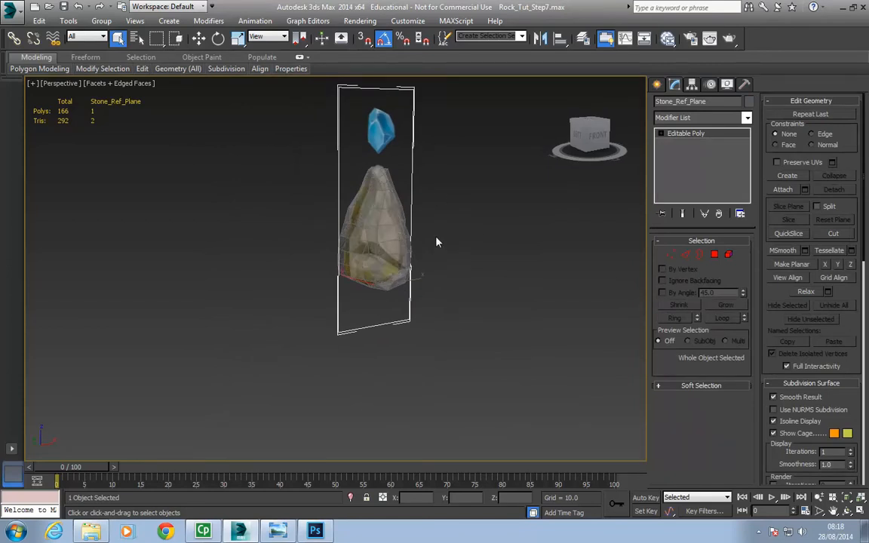
{"action": "key", "text": "e"}
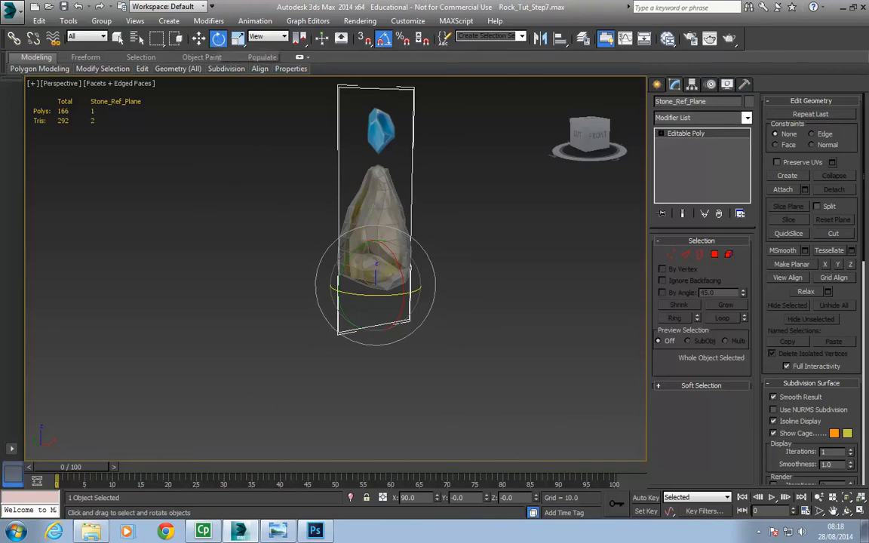
{"action": "right_click", "coordinate": [448, 166]}
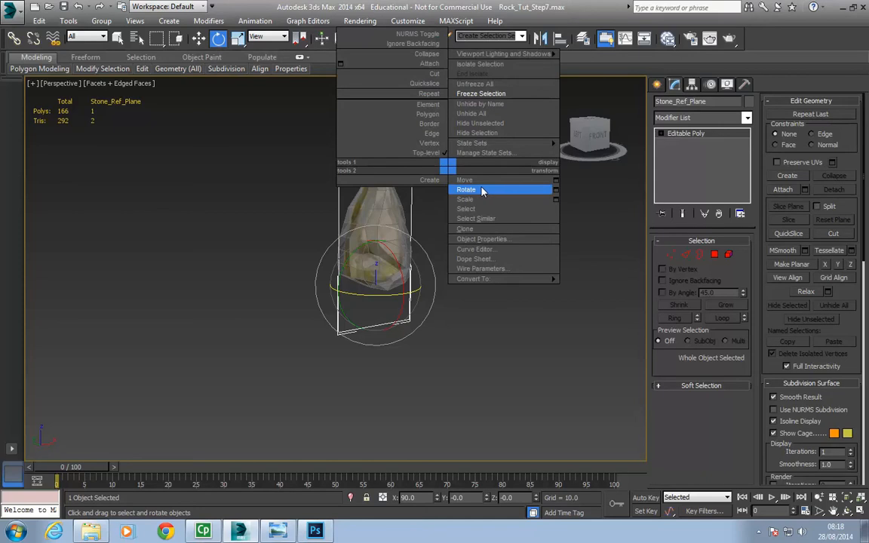
{"action": "left_click", "coordinate": [424, 282]}
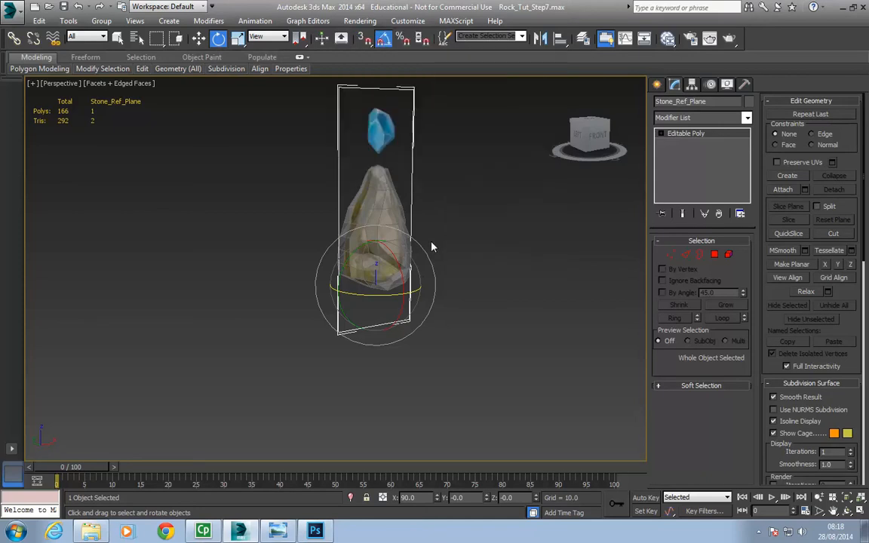
{"action": "left_click_drag", "start_coordinate": [420, 289], "coordinate": [389, 295], "text": "shift"}
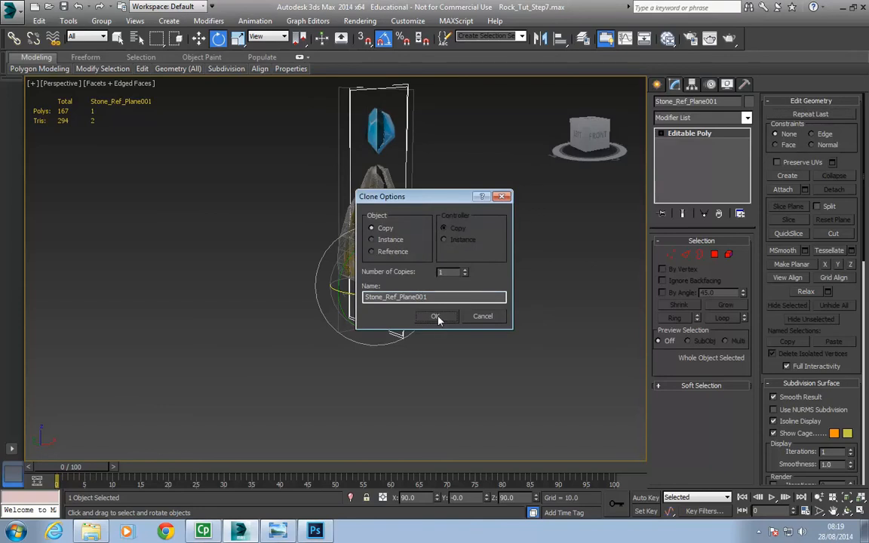
{"action": "left_click", "coordinate": [443, 313]}
- Undo the rotated plane copy and the deletion of the original perpendicular reference plane
{"action": "mouse_move", "coordinate": [442, 311]}
{"action": "middle_mouse_down", "text": "alt"}
{"action": "mouse_move", "coordinate": [500, 312]}
{"action": "mouse_move", "coordinate": [325, 316]}
{"action": "mouse_move", "coordinate": [456, 315]}
{"action": "mouse_move", "coordinate": [438, 310]}
{"action": "middle_mouse_up", "text": "alt"}
{"action": "key", "text": "ctrl+z"}
{"action": "key", "text": "ctrl+z"}
{"action": "key", "text": "ctrl+z"}
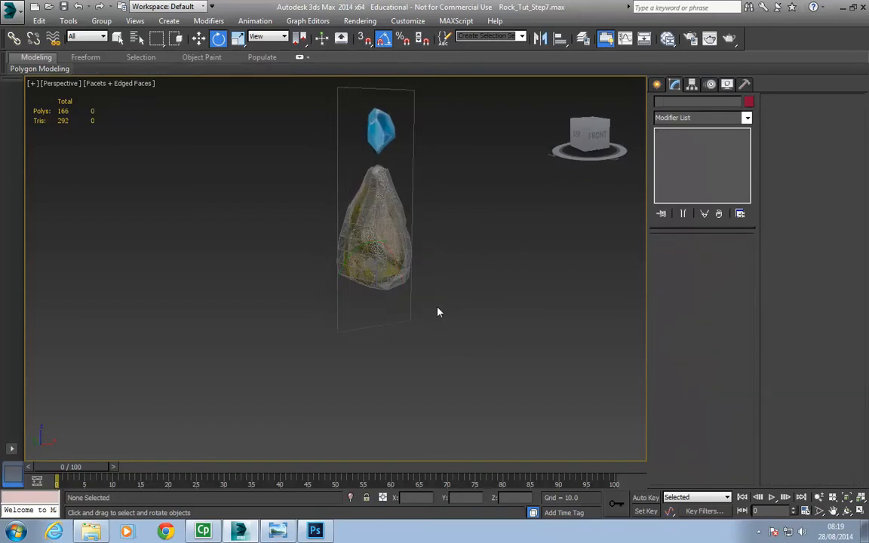
{"action": "middle_click_drag", "start_coordinate": [459, 315], "coordinate": [437, 372], "text": "alt"}
{"action": "scroll", "coordinate": [433, 314], "scroll_direction": "up", "scroll_amount": 3}
{"action": "key", "text": "z"}
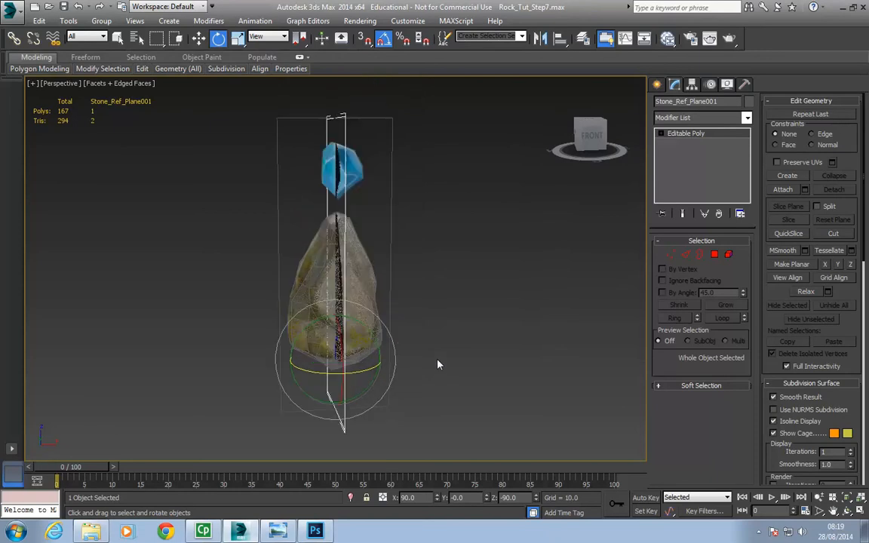
- Select the Rock object
{"action": "middle_click_drag", "start_coordinate": [427, 303], "coordinate": [368, 301], "text": "alt"}
{"action": "left_click", "coordinate": [321, 267]}
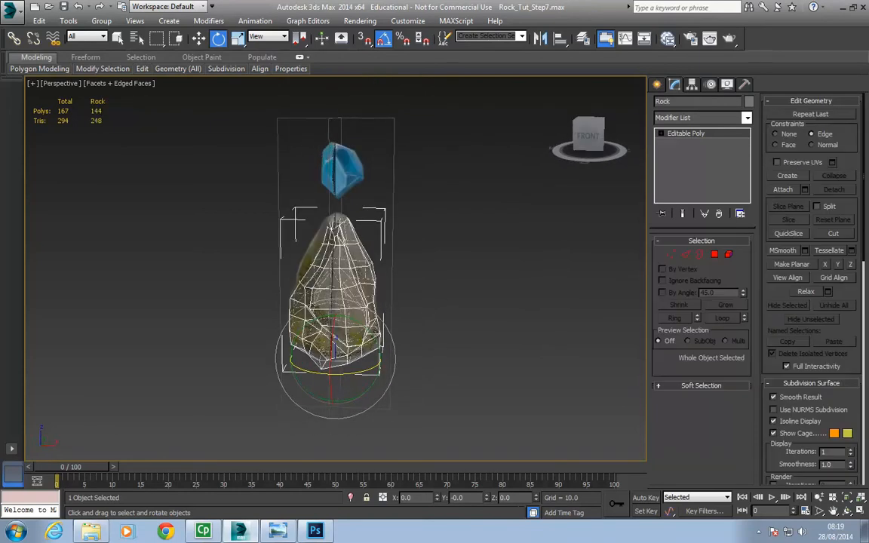
- Compare the Rock mesh with the reference planes from the front and side views and with the stone_ref_plane.jpg image
{"action": "key", "text": "z"}
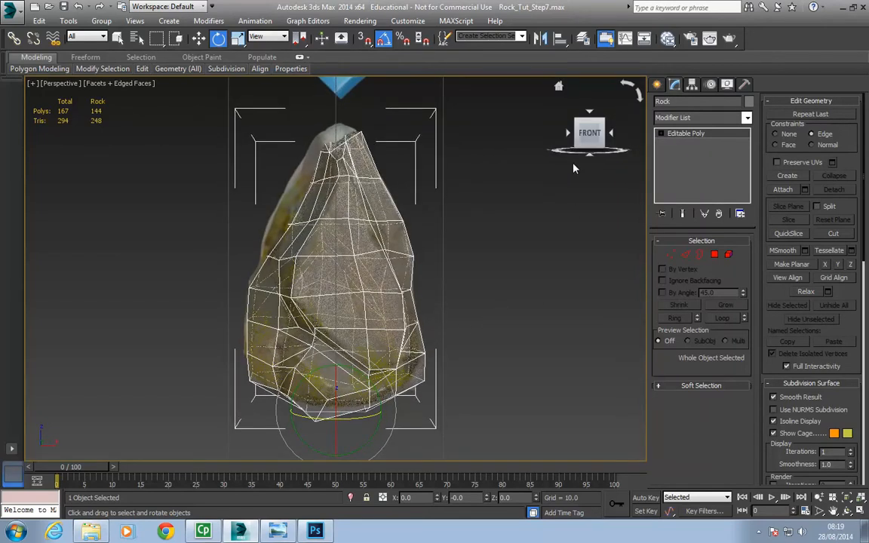
{"action": "key", "text": "f"}
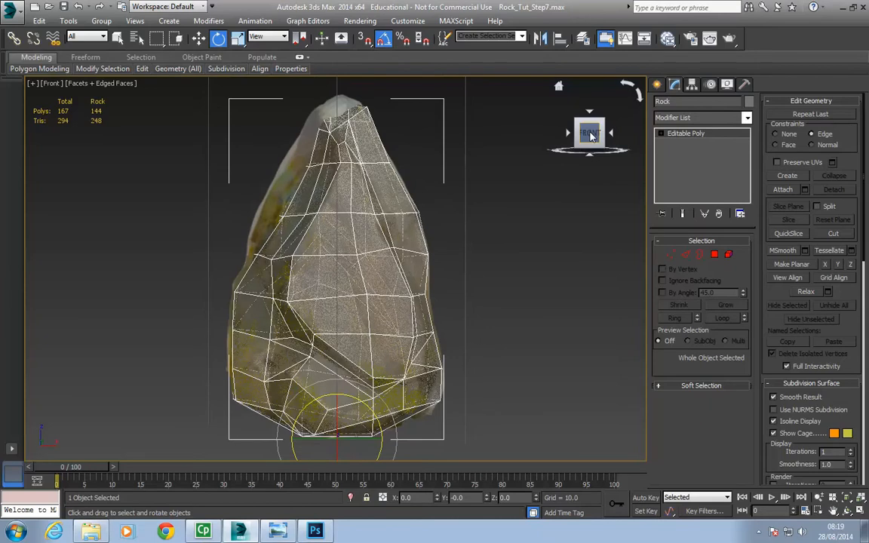
{"action": "middle_click_drag", "start_coordinate": [486, 226], "coordinate": [524, 234]}
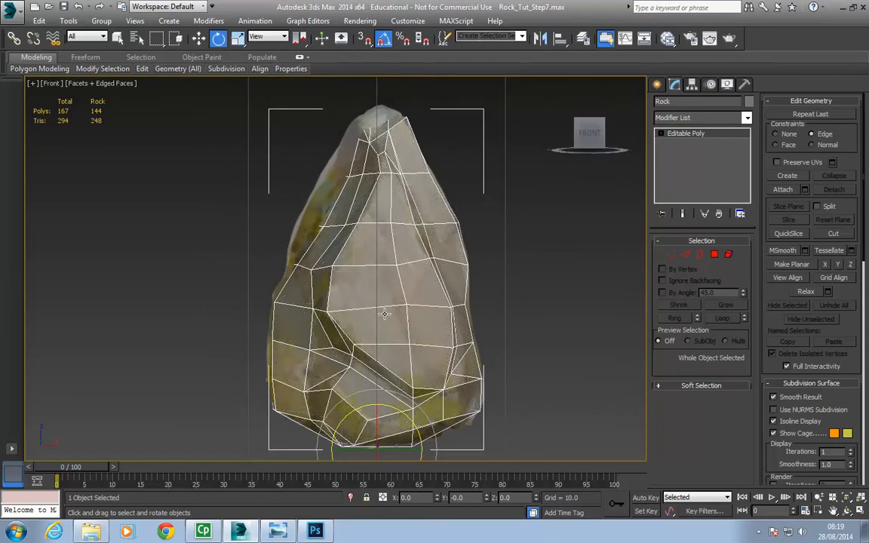
{"action": "left_click", "coordinate": [50, 85]}
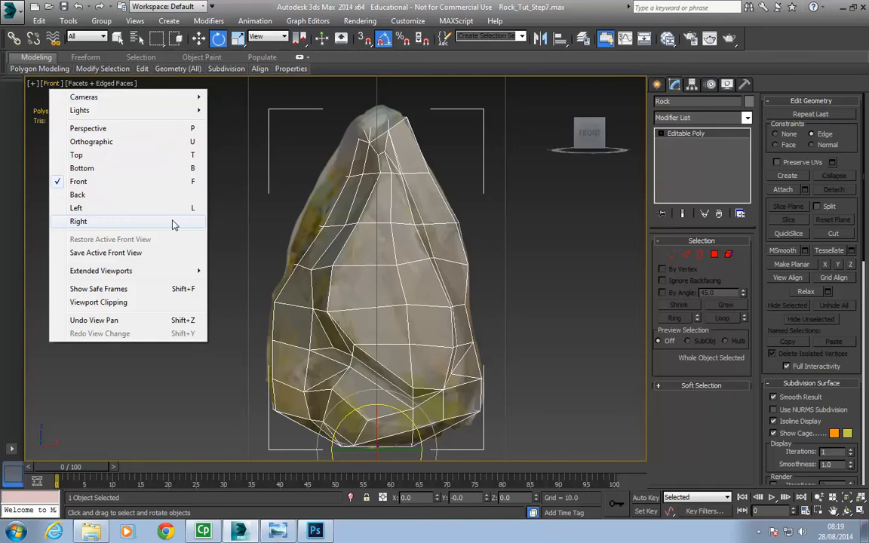
{"action": "left_click", "coordinate": [324, 70]}
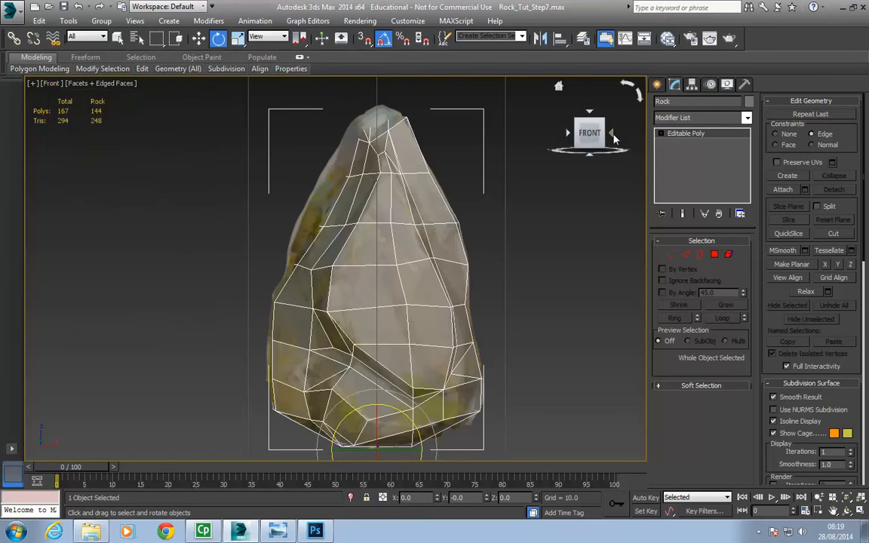
{"action": "left_click_drag", "start_coordinate": [590, 132], "coordinate": [615, 139]}
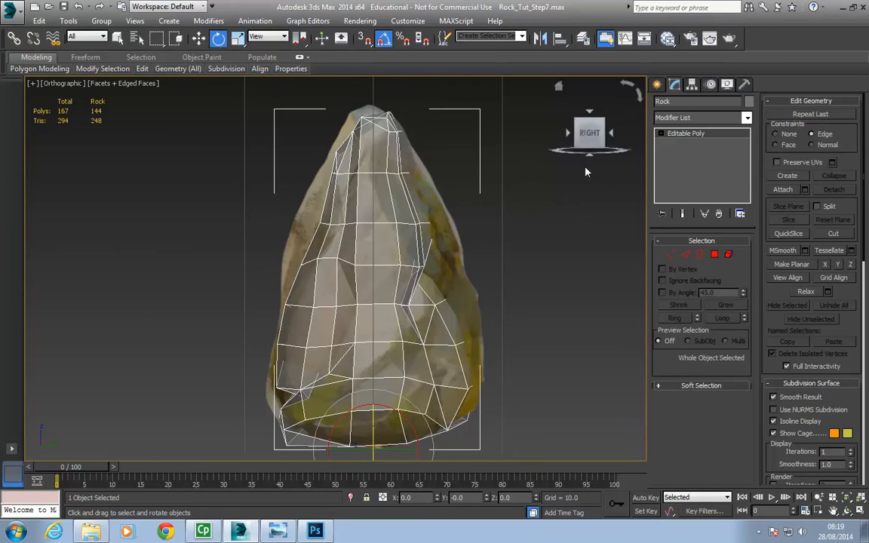
{"action": "left_click", "coordinate": [612, 135]}
{"action": "middle_click_drag", "start_coordinate": [527, 244], "coordinate": [502, 243]}
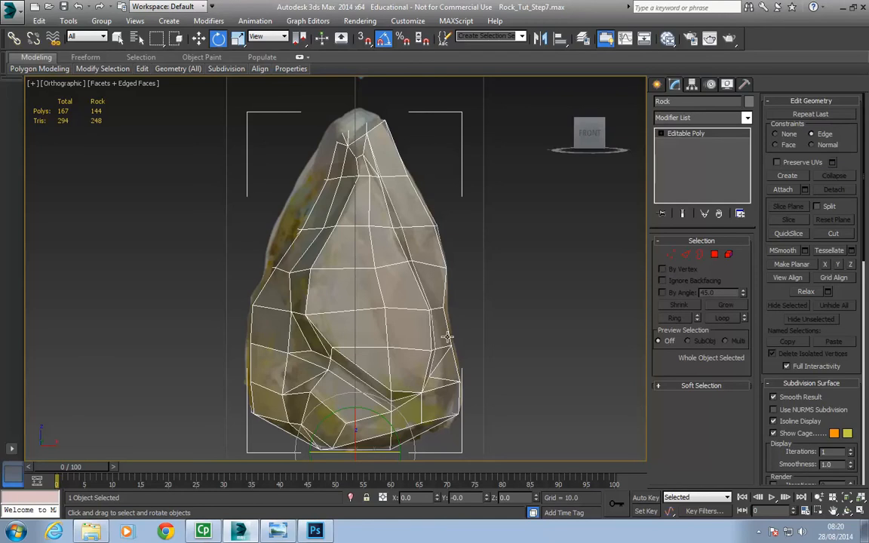
{"action": "left_click", "coordinate": [278, 532]}
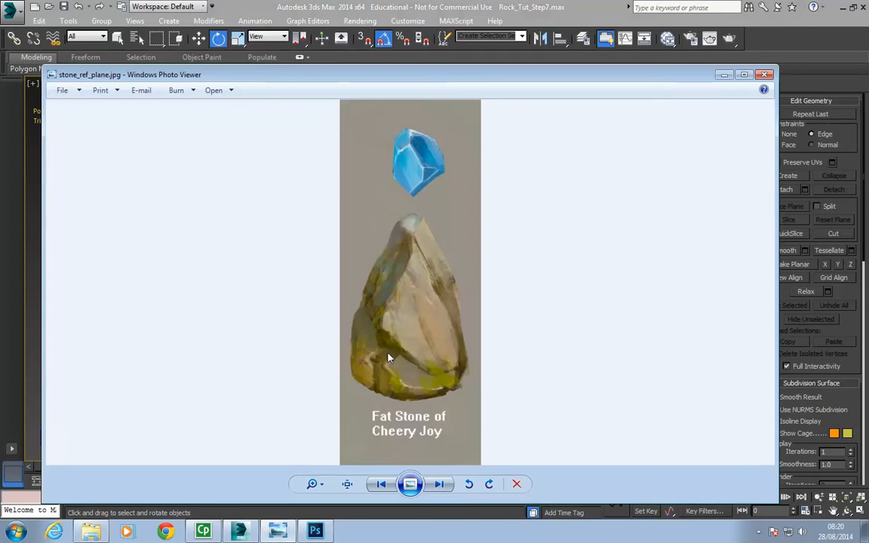
{"action": "left_click", "coordinate": [243, 530]}
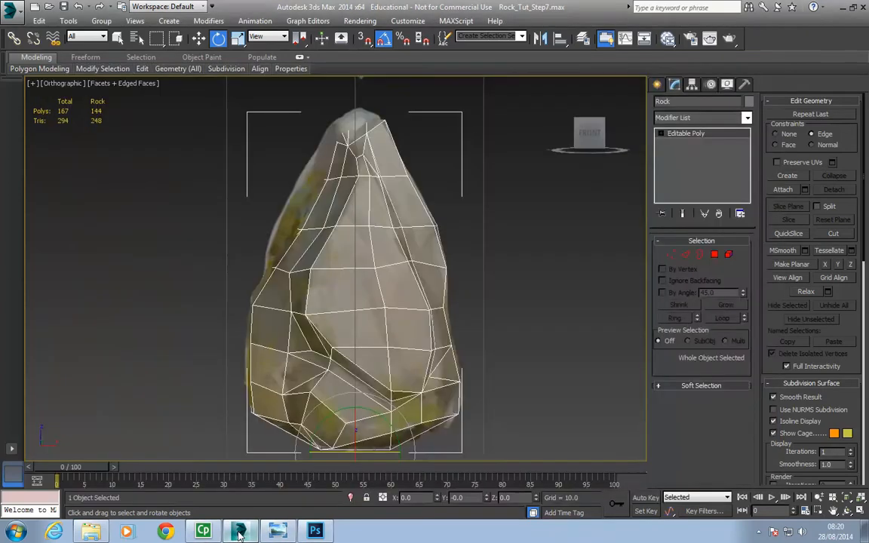
- Turn off the see-through display of the Rock and inspect its solid shape from the left side
{"action": "middle_click_drag", "start_coordinate": [336, 181], "coordinate": [405, 208], "text": "alt"}
{"action": "key", "text": "alt+x"}
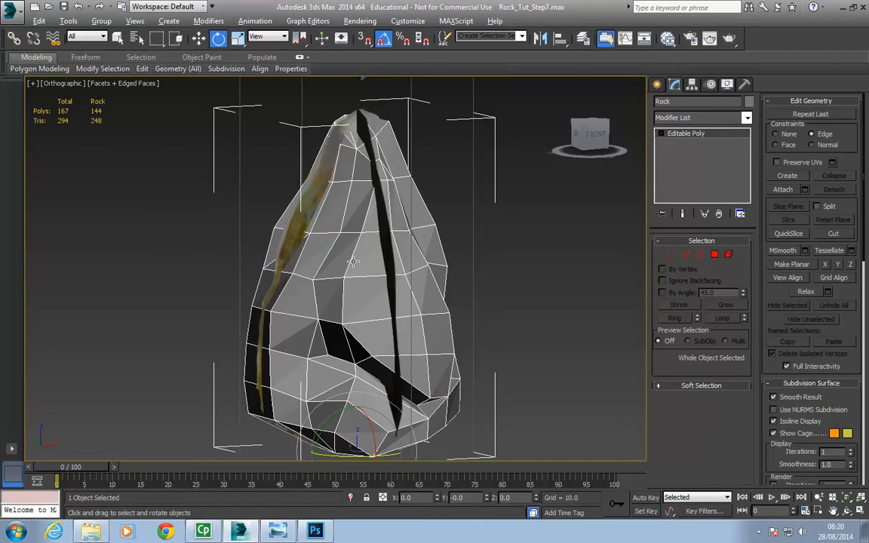
{"action": "middle_click_drag", "start_coordinate": [358, 255], "coordinate": [483, 253], "text": "alt"}
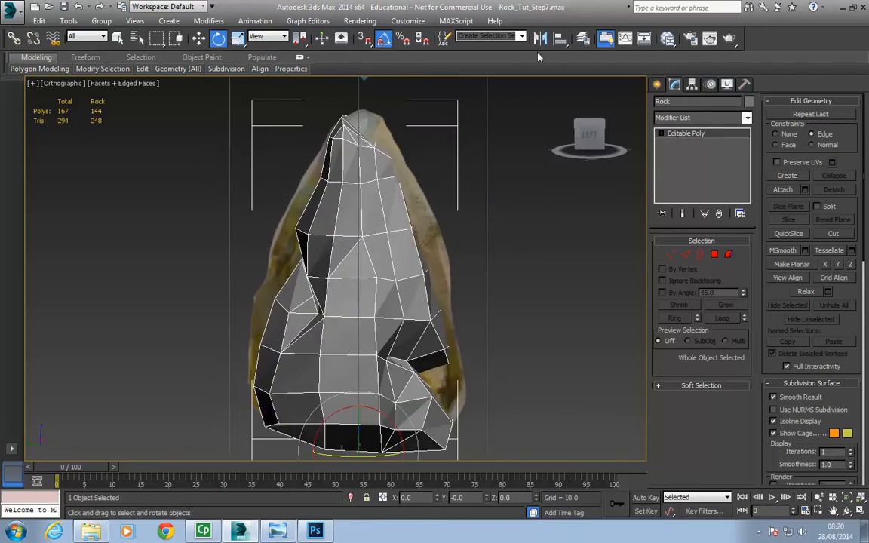
- Open the layer manager and select Stone_Ref_Plane001 from the objects in layer 0 (default)
{"action": "left_click", "coordinate": [583, 40]}
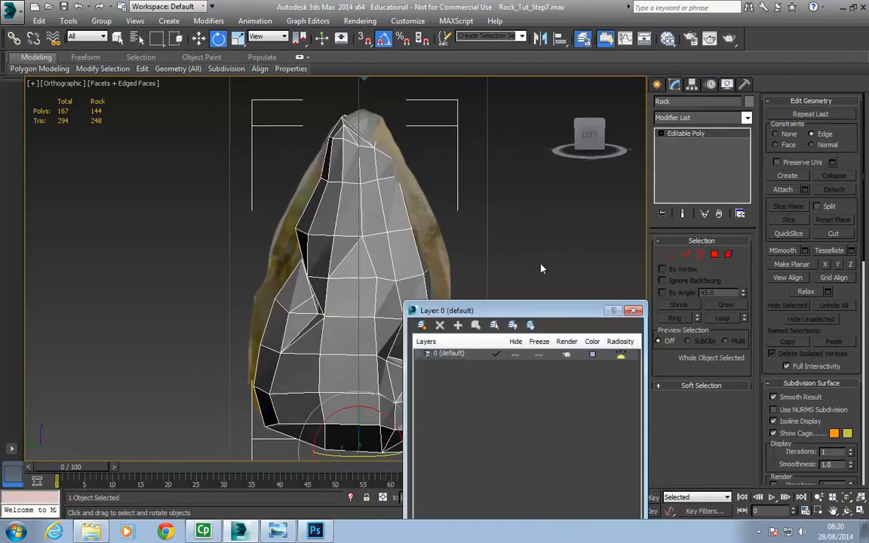
{"action": "left_click", "coordinate": [422, 354]}
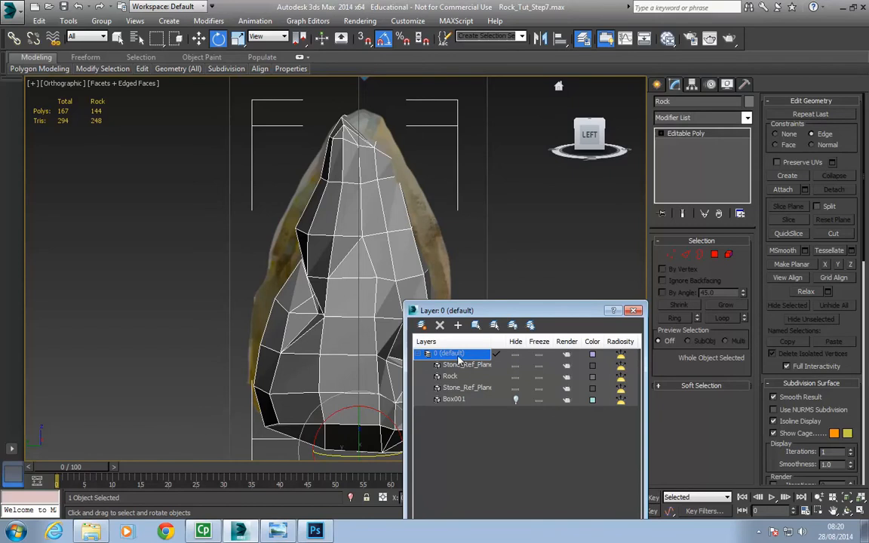
{"action": "left_click_drag", "start_coordinate": [517, 311], "coordinate": [589, 191]}
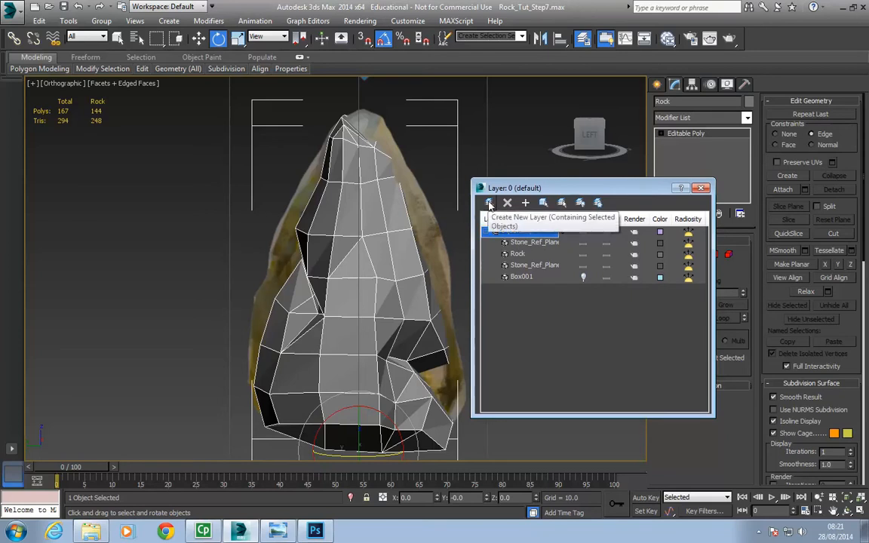
{"action": "left_click", "coordinate": [528, 243]}
{"action": "right_click", "coordinate": [526, 246]}
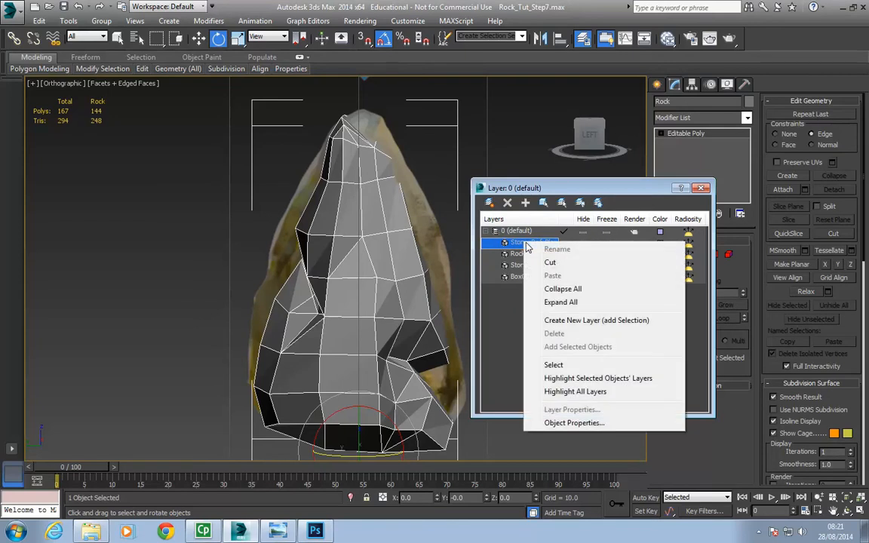
{"action": "left_click", "coordinate": [561, 367]}
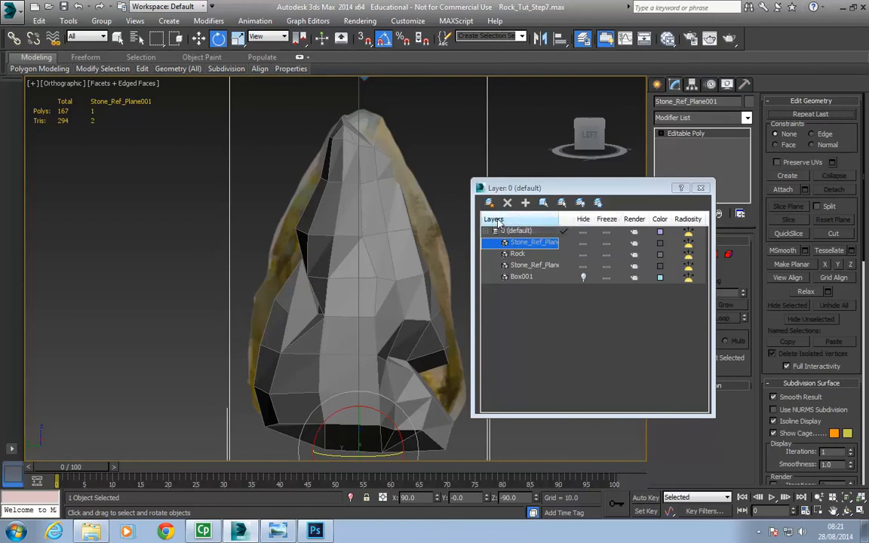
- Create a new layer containing the selected reference plane, name it Ref, and expand its contents
{"action": "left_click", "coordinate": [489, 203]}
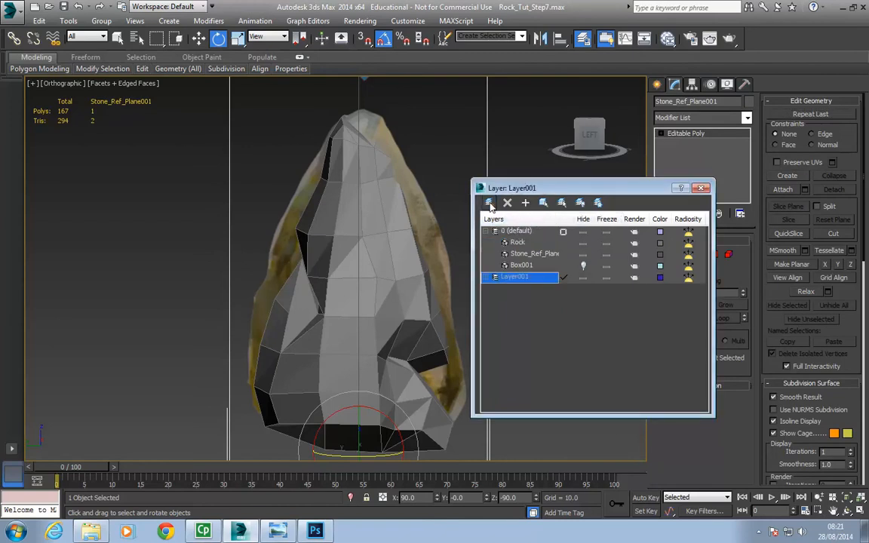
{"action": "left_click", "coordinate": [514, 278]}
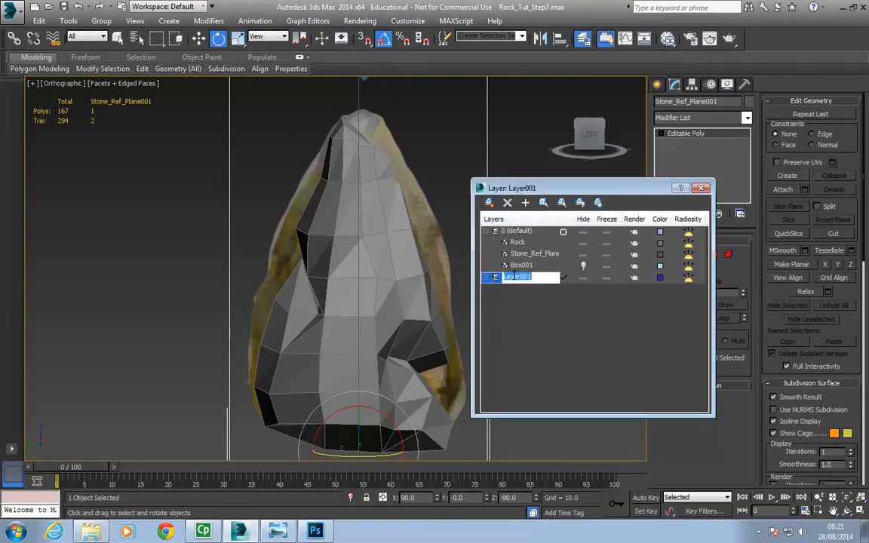
{"action": "type", "text": "Ref"}
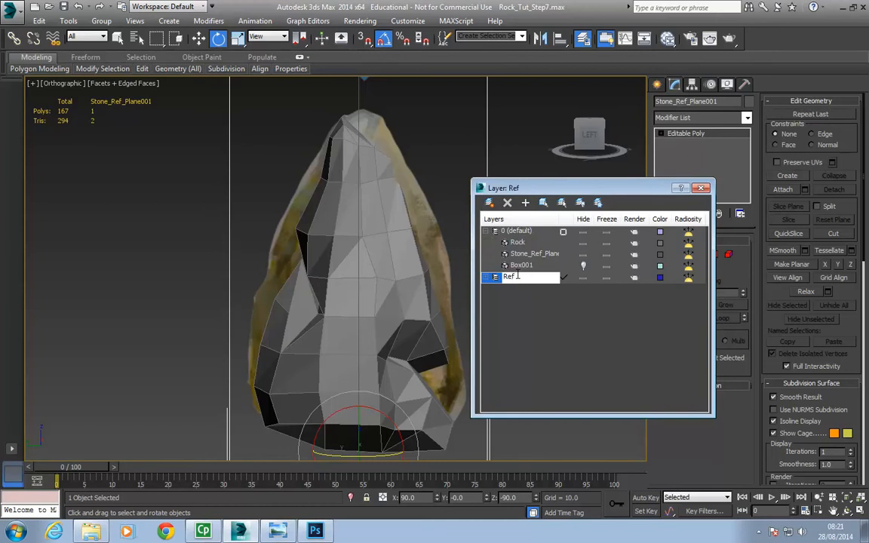
{"action": "key", "text": "Return"}
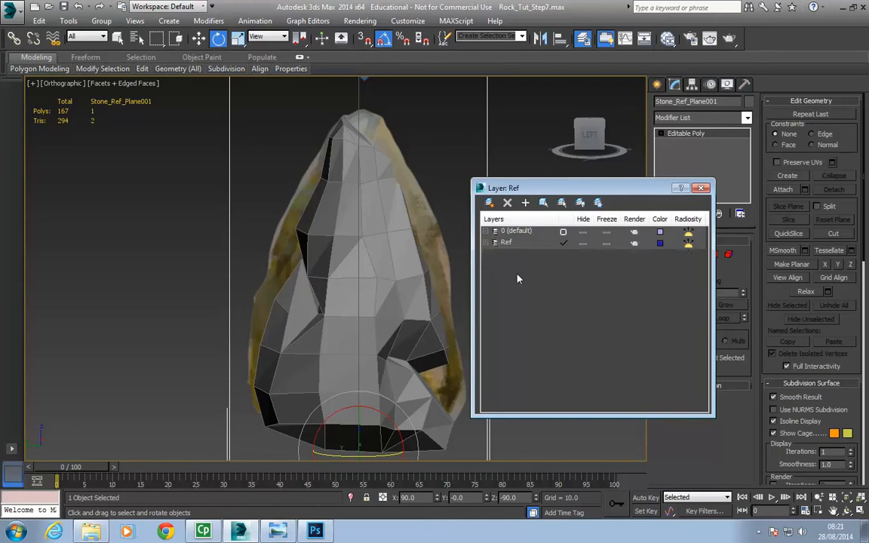
{"action": "left_click", "coordinate": [487, 243]}
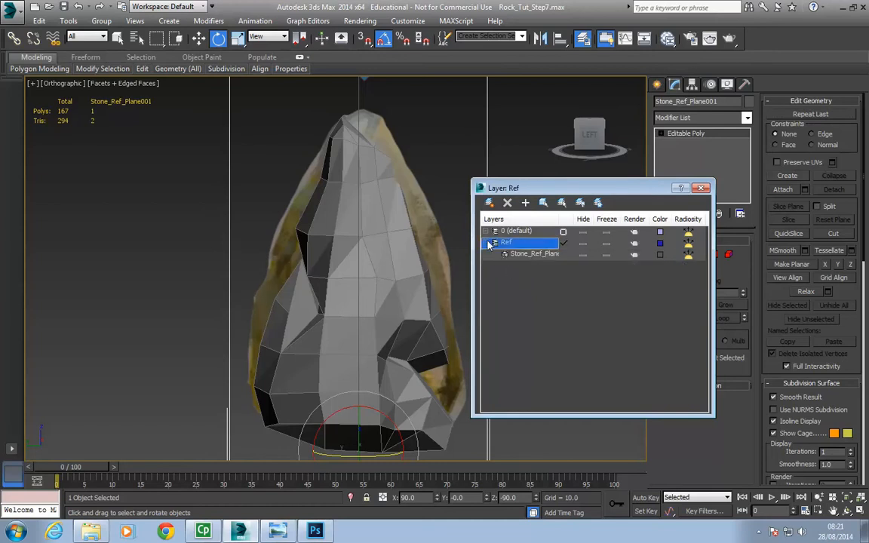
- Make layer 0 (default) the current layer and move Stone_Ref_Plane from it into the Ref layer
{"action": "left_click", "coordinate": [562, 234]}
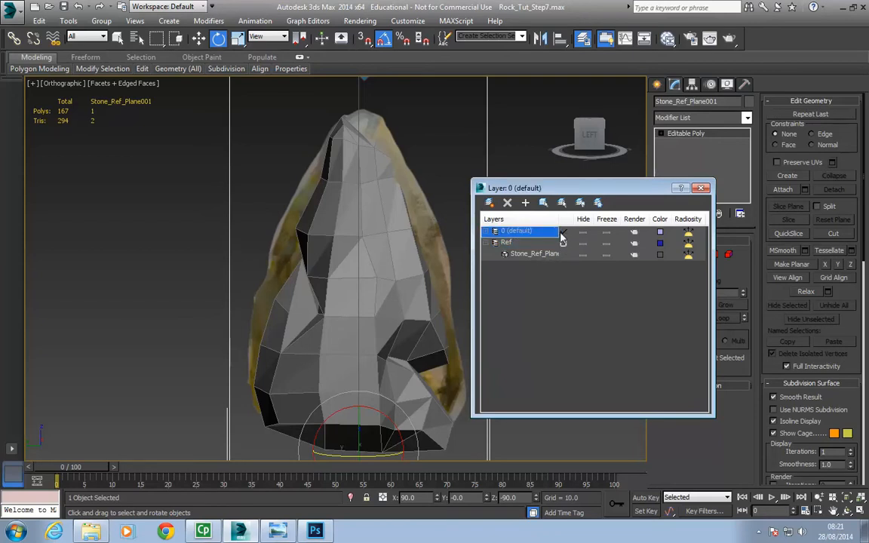
{"action": "left_click", "coordinate": [486, 232]}
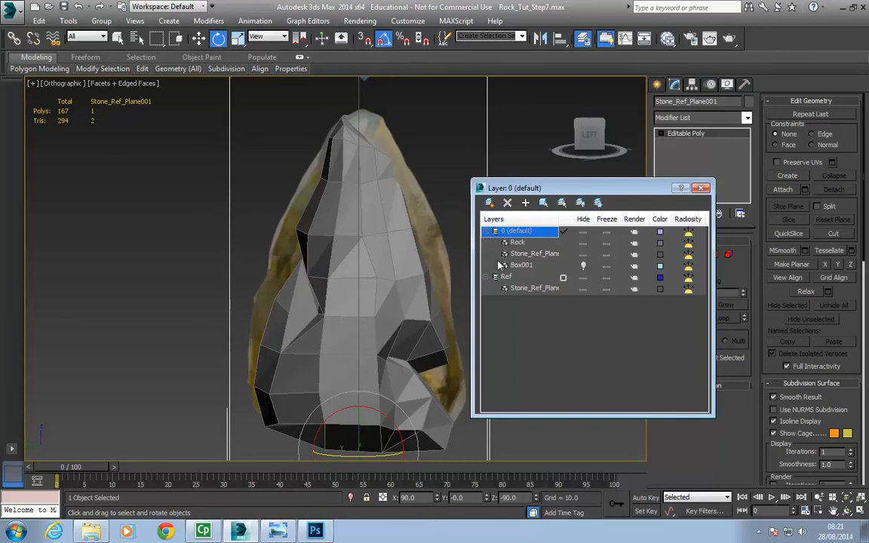
{"action": "left_click", "coordinate": [537, 254]}
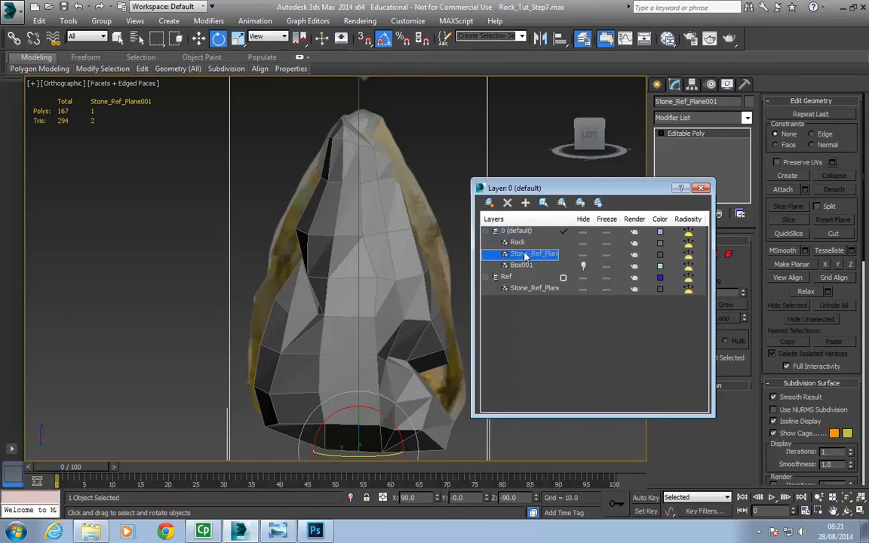
{"action": "right_click", "coordinate": [526, 257]}
{"action": "left_click", "coordinate": [552, 375]}
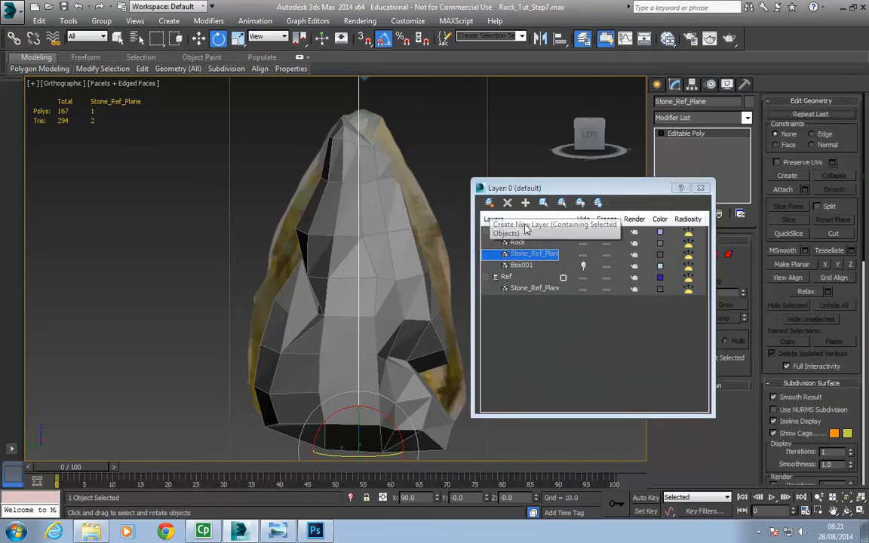
{"action": "left_click", "coordinate": [507, 277]}
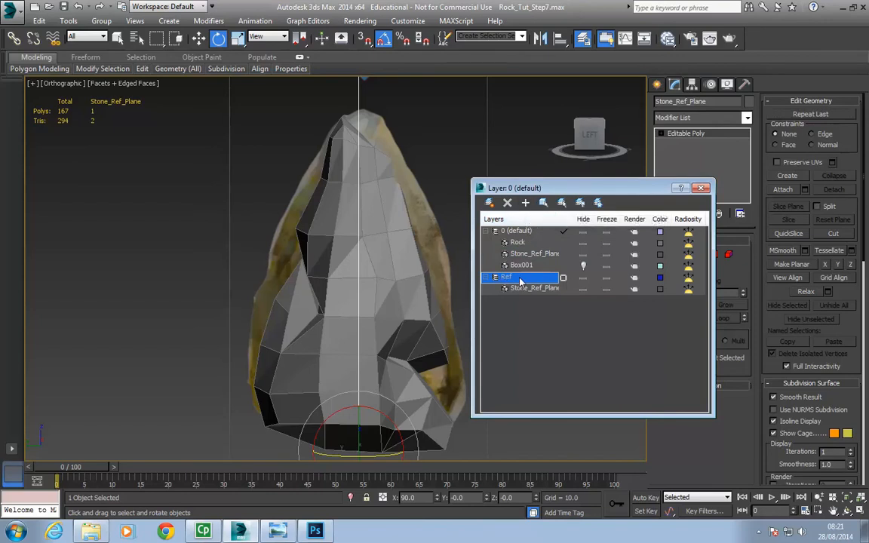
{"action": "left_click", "coordinate": [525, 204]}
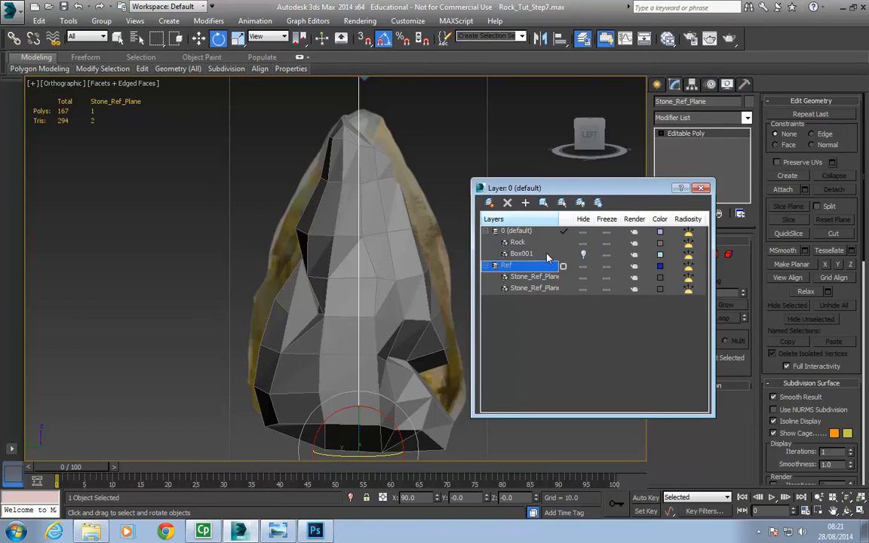
- Hide the Ref layer with both reference planes and close the layer manager
{"action": "left_click", "coordinate": [583, 267]}
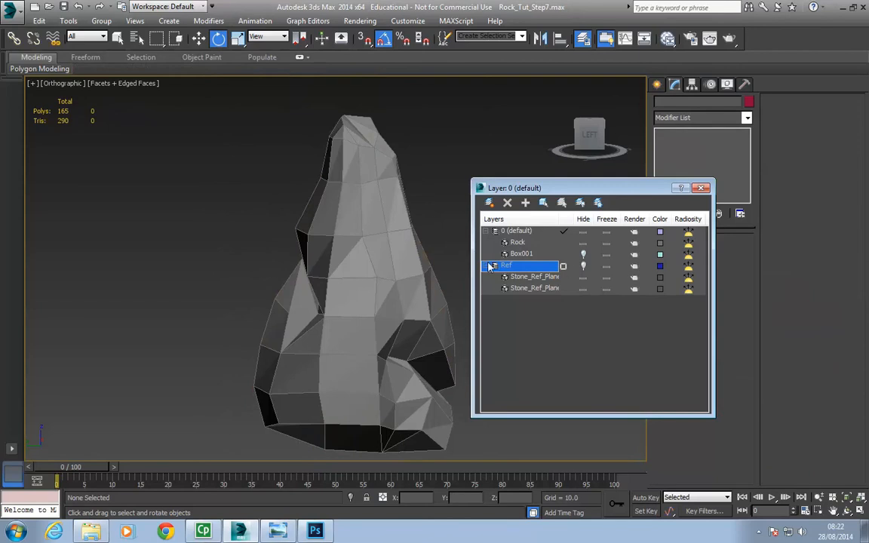
{"action": "left_click", "coordinate": [701, 188]}
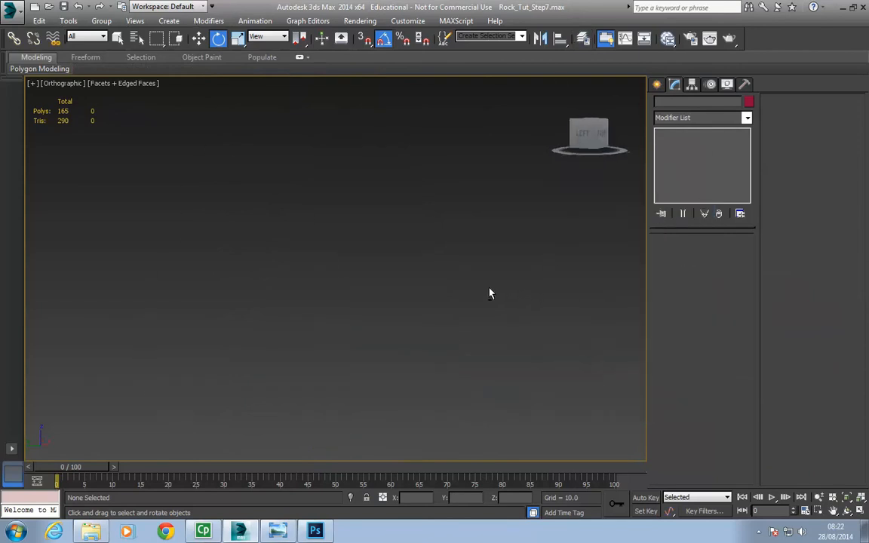
- Select the Rock object and switch the viewport to a perspective view
{"action": "left_click", "coordinate": [397, 281]}
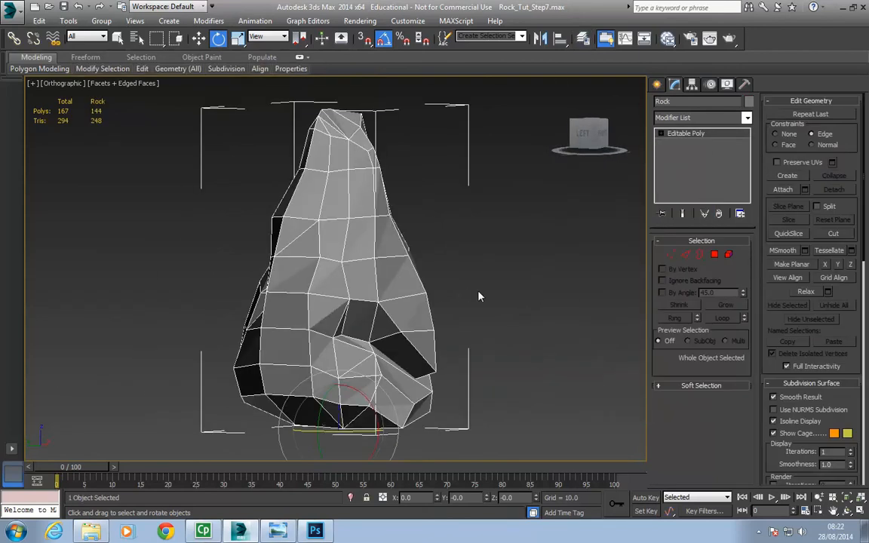
{"action": "middle_click_drag", "start_coordinate": [497, 304], "coordinate": [447, 304], "text": "alt"}
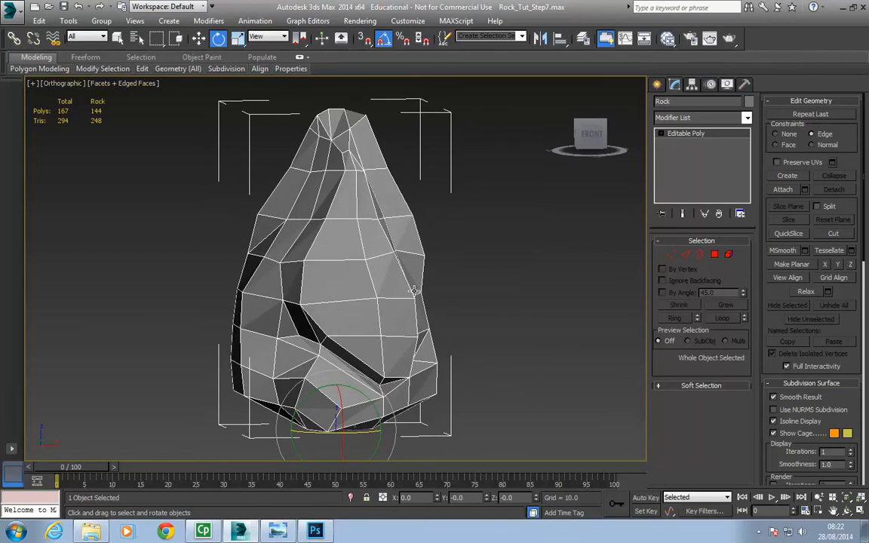
{"action": "key", "text": "p"}
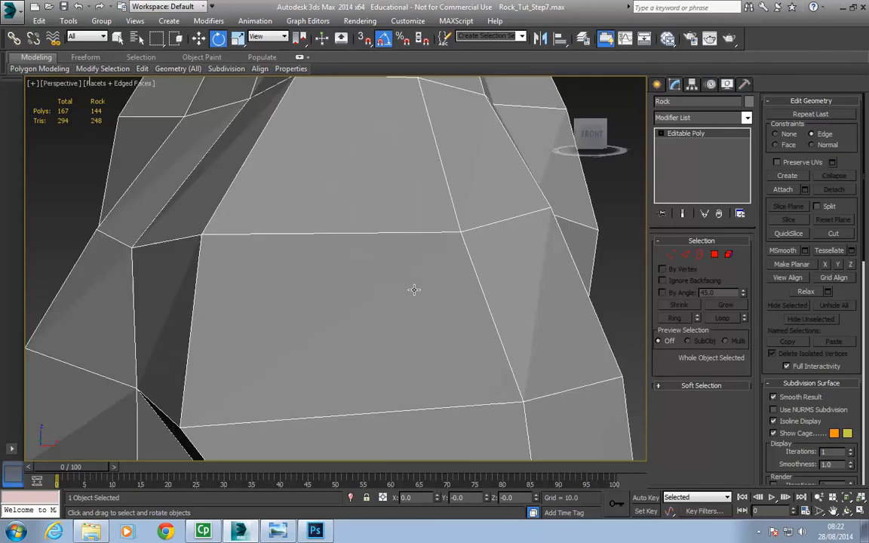
- Inspect the faceted rock mesh from its front, back and sides
{"action": "key", "text": "z"}
{"action": "middle_click_drag", "start_coordinate": [414, 290], "coordinate": [256, 260], "text": "alt"}
{"action": "middle_click_drag", "start_coordinate": [458, 305], "coordinate": [380, 261], "text": "alt"}
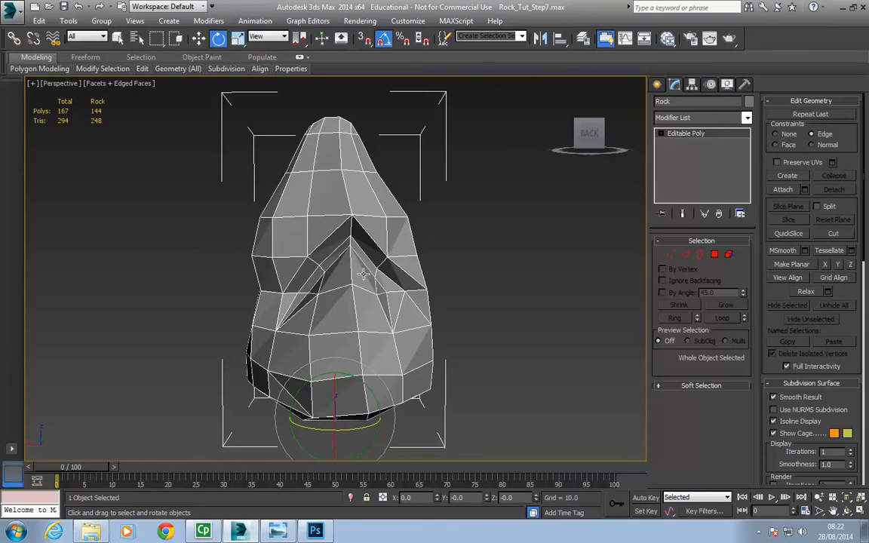
{"action": "middle_click_drag", "start_coordinate": [287, 239], "coordinate": [479, 215], "text": "alt"}
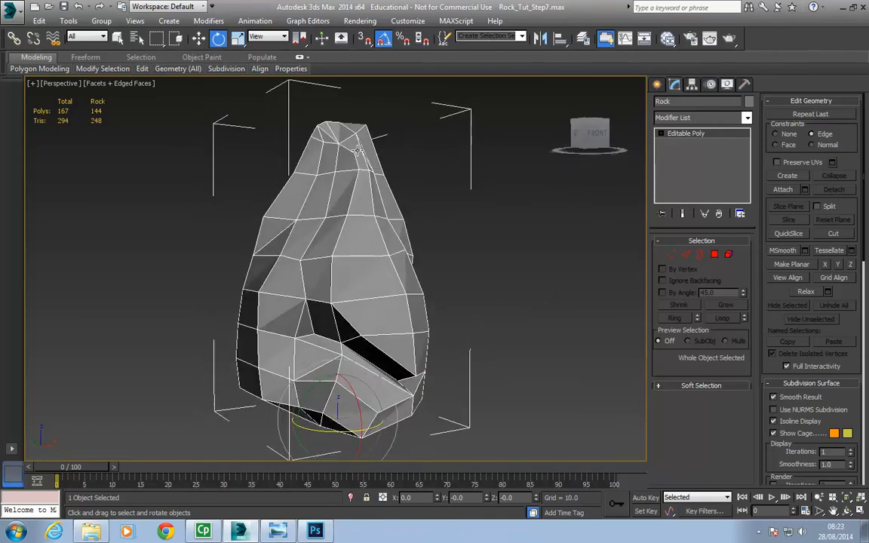
{"action": "middle_click_drag", "start_coordinate": [349, 264], "coordinate": [433, 280], "text": "alt"}
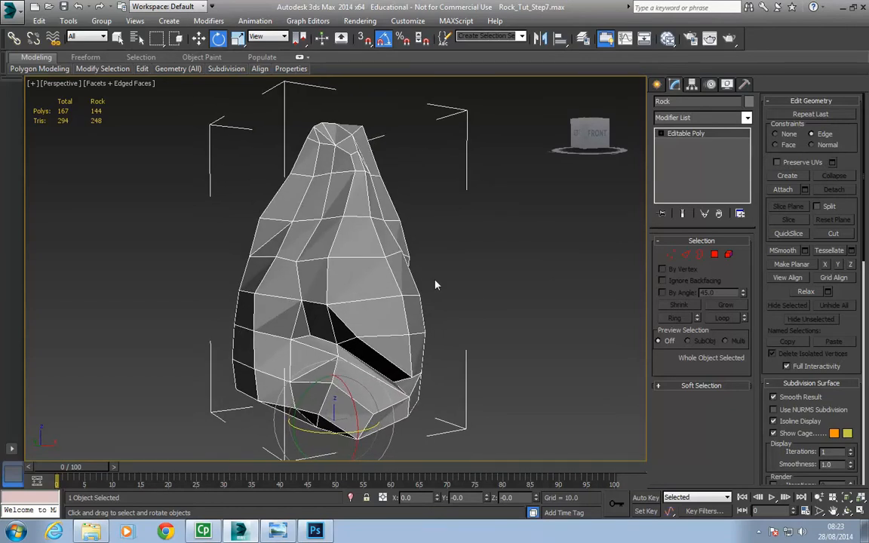
{"action": "scroll", "coordinate": [436, 284], "scroll_direction": "down", "scroll_amount": 2}
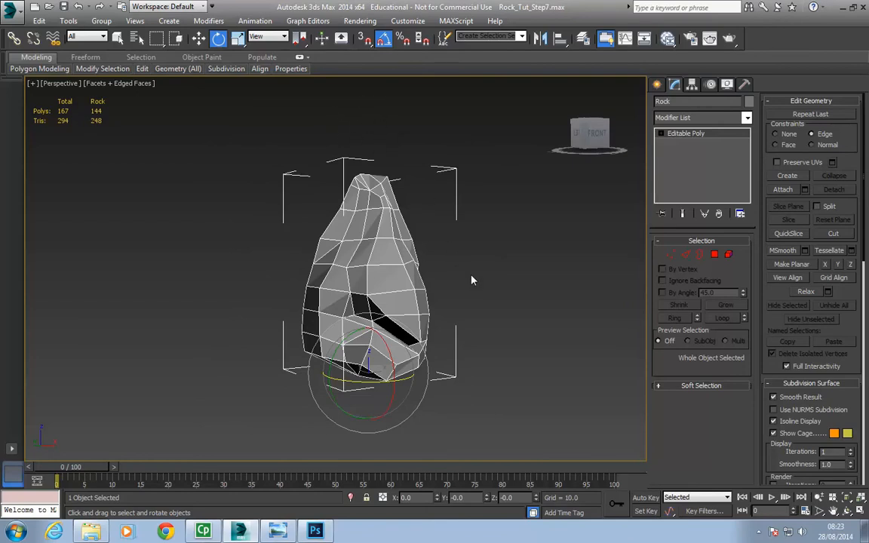
{"action": "middle_click_drag", "start_coordinate": [481, 282], "coordinate": [355, 245], "text": "alt"}
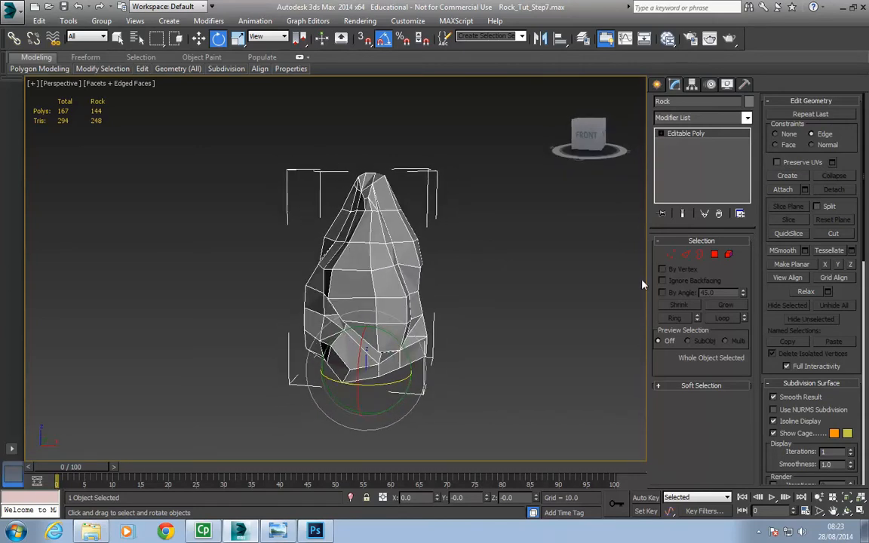
- Select the entire rock at element level and bring its polygon smoothing group settings into view
{"action": "left_click", "coordinate": [729, 255]}
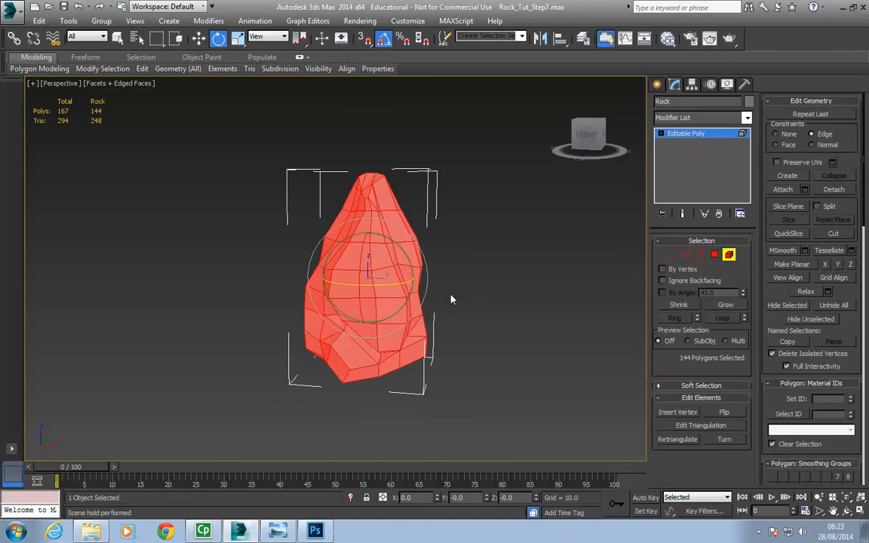
{"action": "middle_click_drag", "start_coordinate": [478, 340], "coordinate": [493, 319], "text": "alt"}
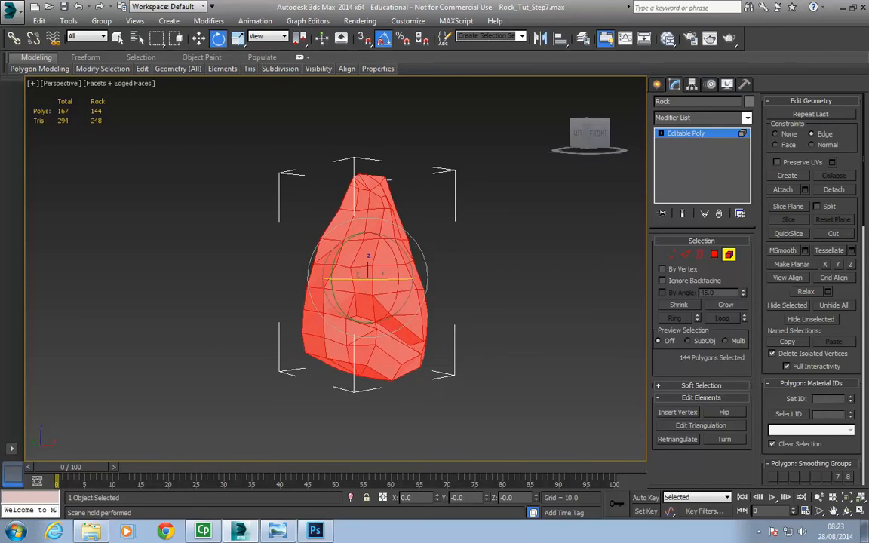
{"action": "left_click_drag", "start_coordinate": [843, 450], "coordinate": [837, 313]}
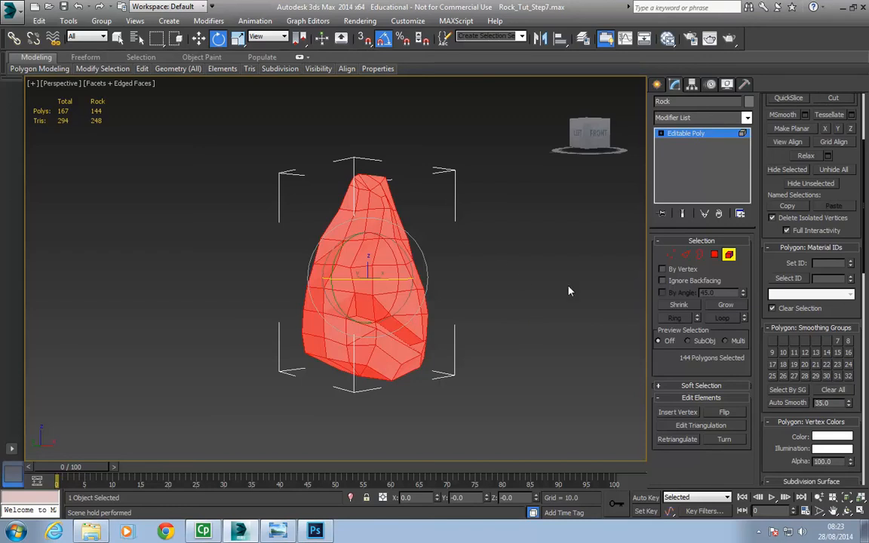
- Select two individual polygons above the crevice in the rock's face, one after the other, and check each one's smoothing group
{"action": "left_click", "coordinate": [714, 254]}
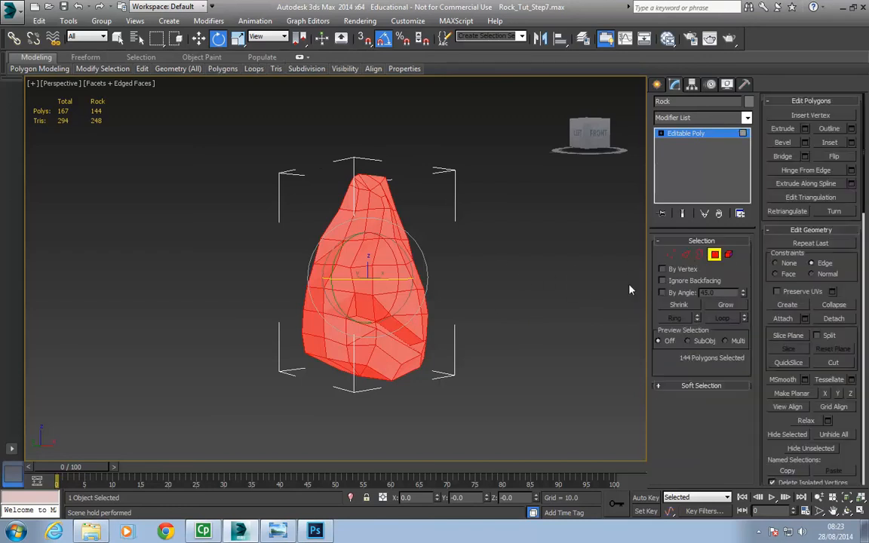
{"action": "left_click", "coordinate": [365, 306]}
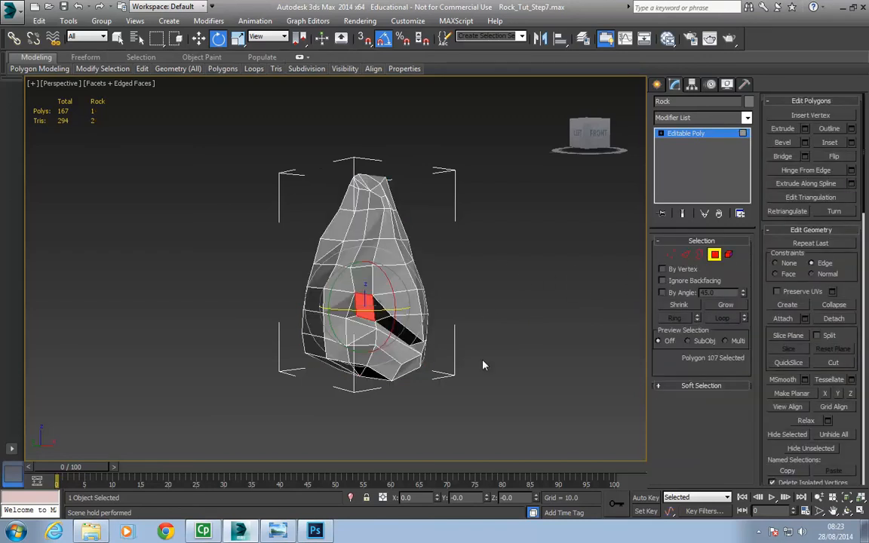
{"action": "scroll", "coordinate": [833, 287], "scroll_direction": "down", "scroll_amount": 3}
{"action": "scroll", "coordinate": [834, 287], "scroll_direction": "down", "scroll_amount": 1}
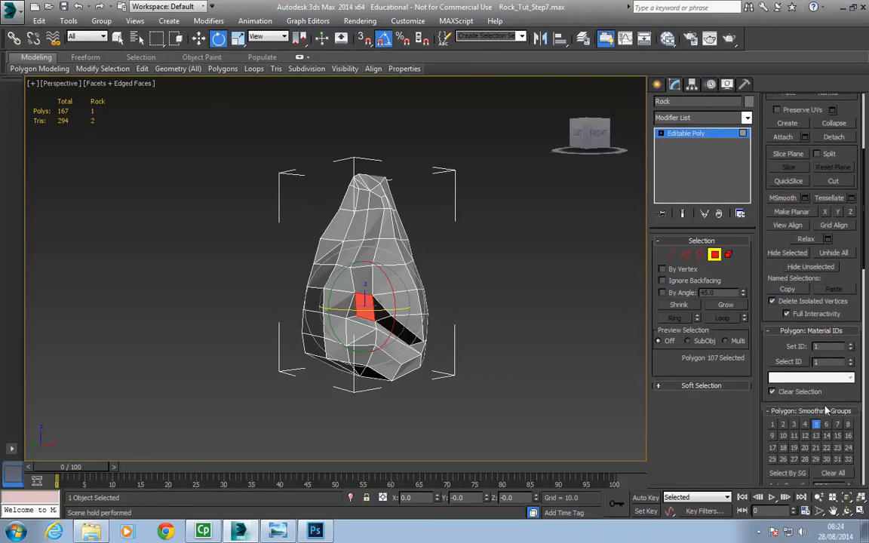
{"action": "scroll", "coordinate": [817, 400], "scroll_direction": "down", "scroll_amount": 1}
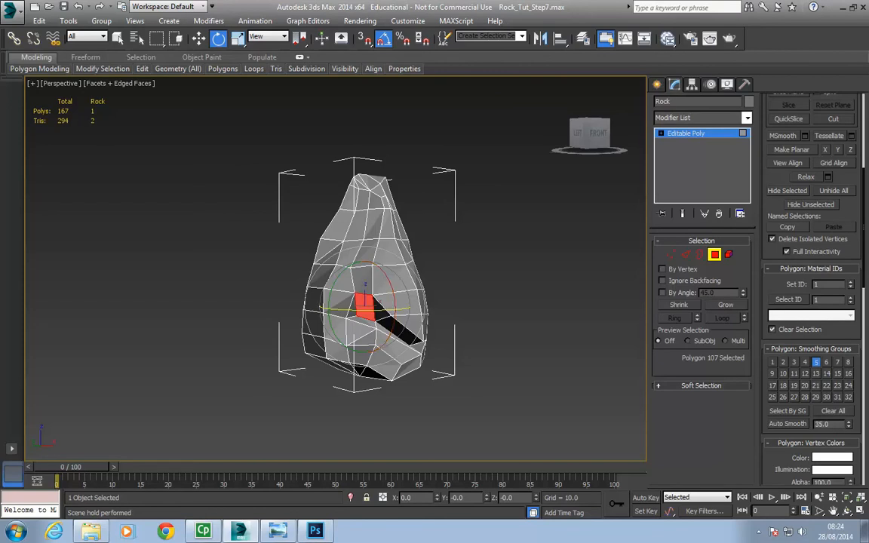
{"action": "middle_click_drag", "start_coordinate": [390, 317], "coordinate": [421, 341], "text": "alt"}
{"action": "left_click", "coordinate": [360, 278]}
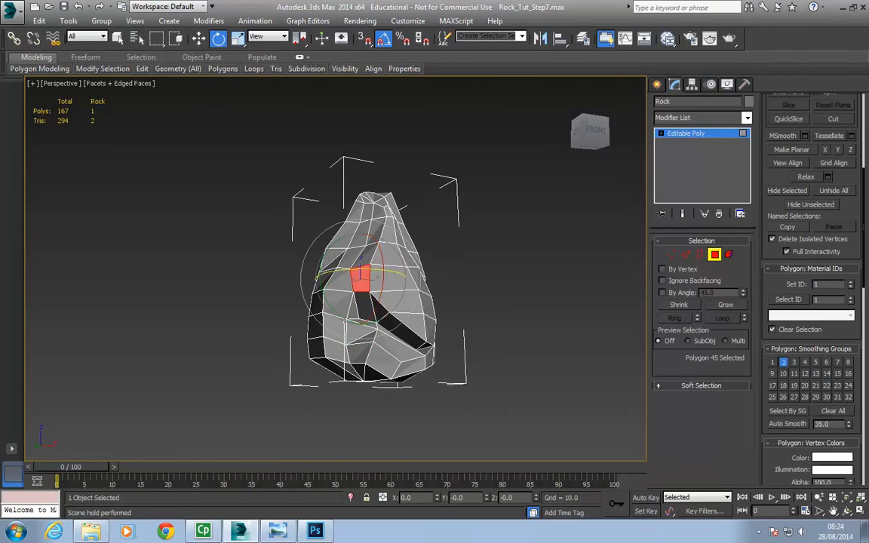
{"action": "middle_click_drag", "start_coordinate": [532, 334], "coordinate": [491, 362], "text": "alt"}
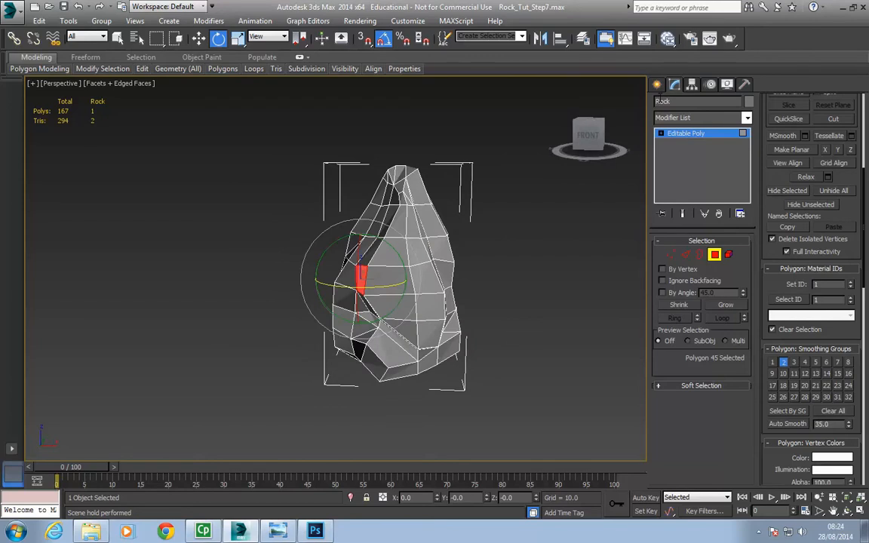
- Create a box beside the rock, about 75 units long, 75 units wide and 84 units high
{"action": "left_click", "coordinate": [657, 83]}
{"action": "left_click", "coordinate": [678, 161]}
{"action": "left_click_drag", "start_coordinate": [568, 359], "coordinate": [558, 369], "text": "ctrl"}
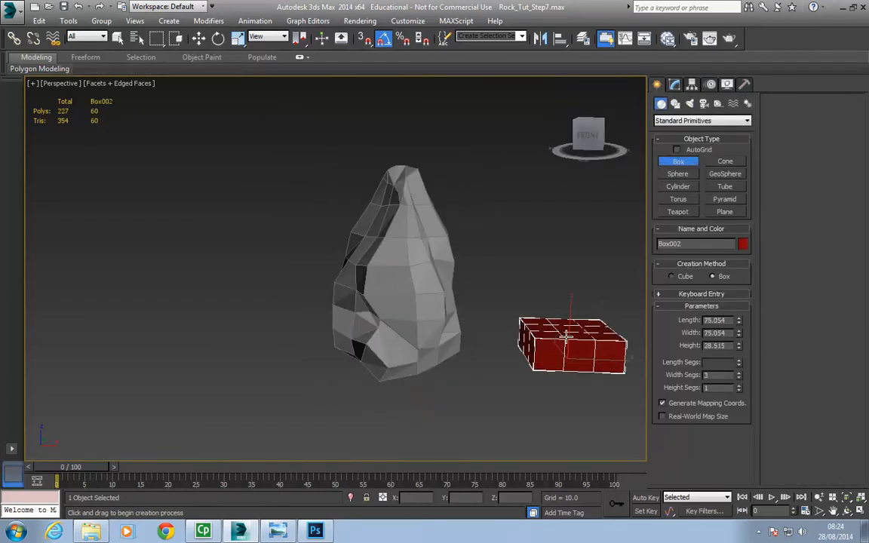
{"action": "left_click", "coordinate": [566, 279]}
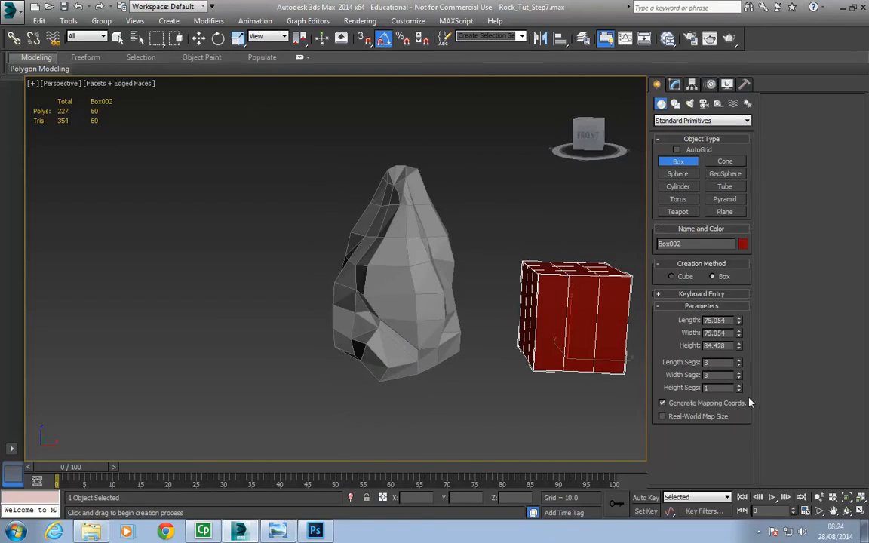
{"action": "middle_click_drag", "start_coordinate": [536, 366], "coordinate": [553, 328], "text": "alt"}
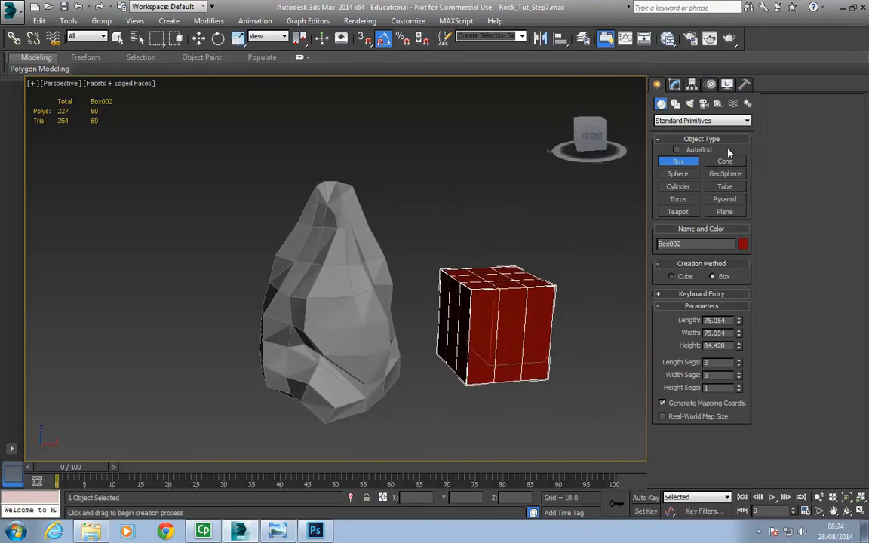
- Convert the new box to an editable poly and enter polygon sub-object level with the Move tool active
{"action": "key", "text": "e"}
{"action": "right_click", "coordinate": [542, 322]}
{"action": "mouse_move", "coordinate": [580, 436]}
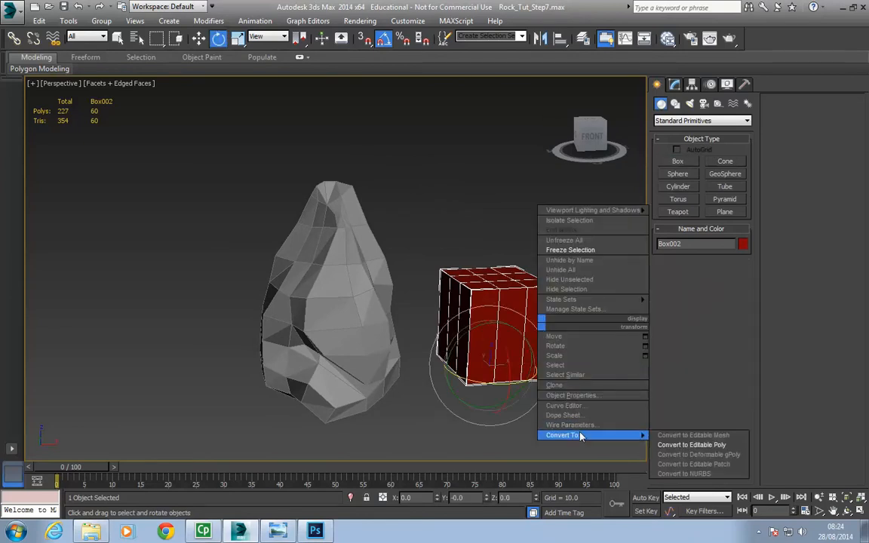
{"action": "left_click", "coordinate": [686, 444]}
{"action": "middle_click_drag", "start_coordinate": [638, 422], "coordinate": [530, 370], "text": "alt"}
{"action": "key", "text": "w"}
{"action": "key", "text": "4"}
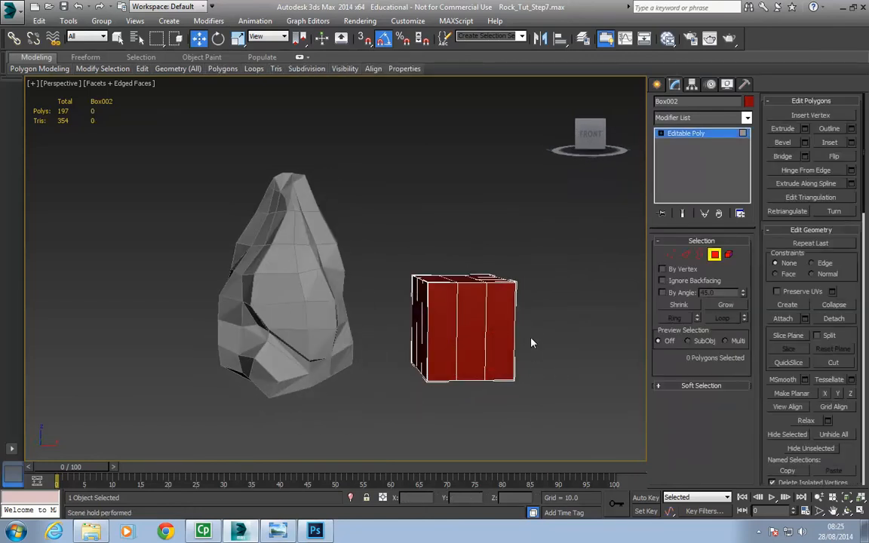
- Select the three polygons on the box's front side and check their smoothing group
{"action": "left_click", "coordinate": [500, 320]}
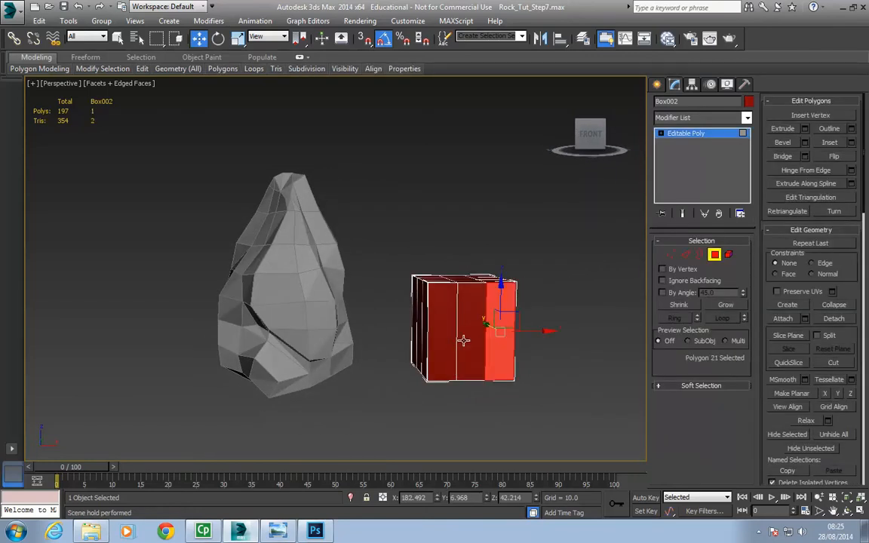
{"action": "left_click", "coordinate": [462, 340], "text": "ctrl"}
{"action": "left_click", "coordinate": [448, 344], "text": "ctrl"}
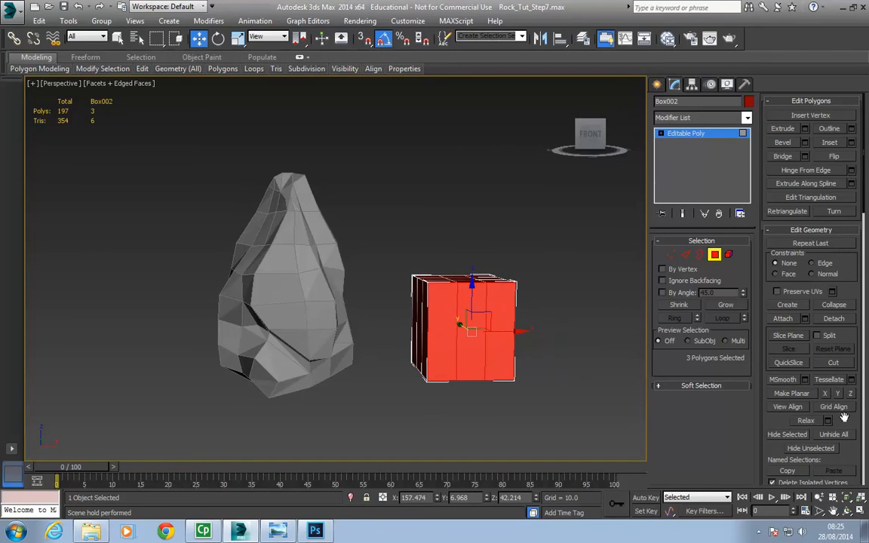
{"action": "scroll", "coordinate": [757, 377], "scroll_direction": "down", "scroll_amount": 6}
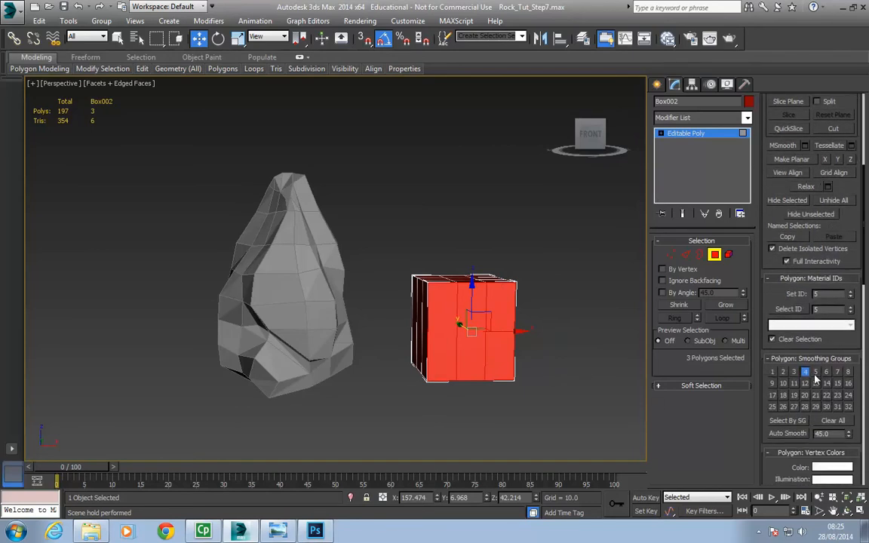
{"action": "middle_click_drag", "start_coordinate": [595, 380], "coordinate": [542, 377], "text": "alt"}
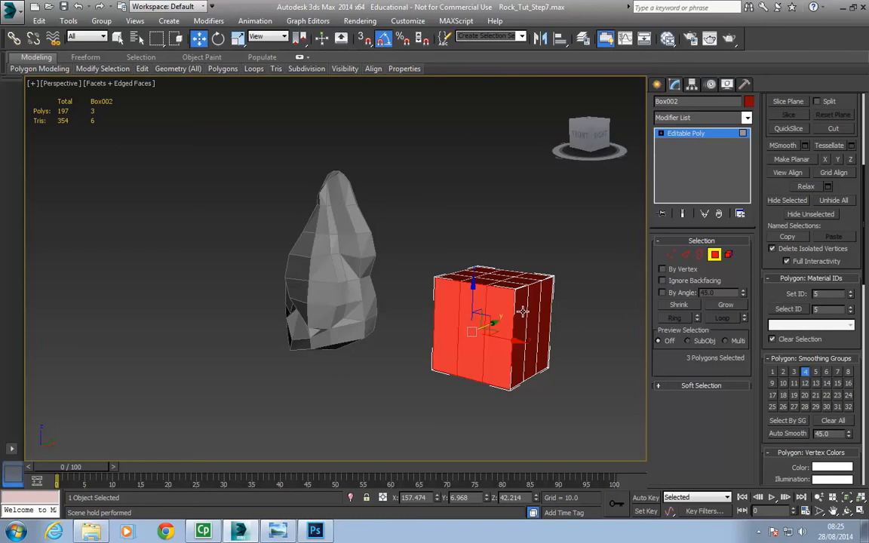
- Hide the edged faces and selection brackets, and check the smoothing group of the three polygons on the box's right side
{"action": "key", "text": "F4"}
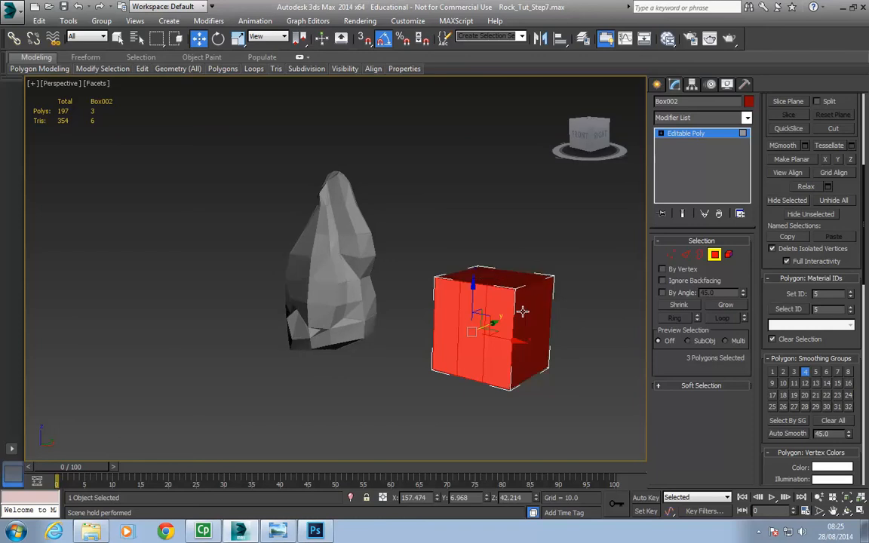
{"action": "key", "text": "j"}
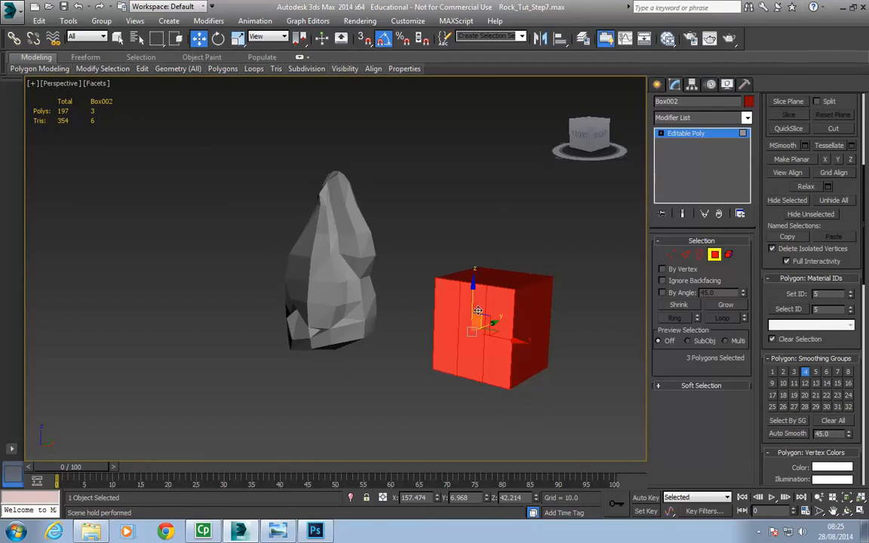
{"action": "left_click", "coordinate": [523, 317]}
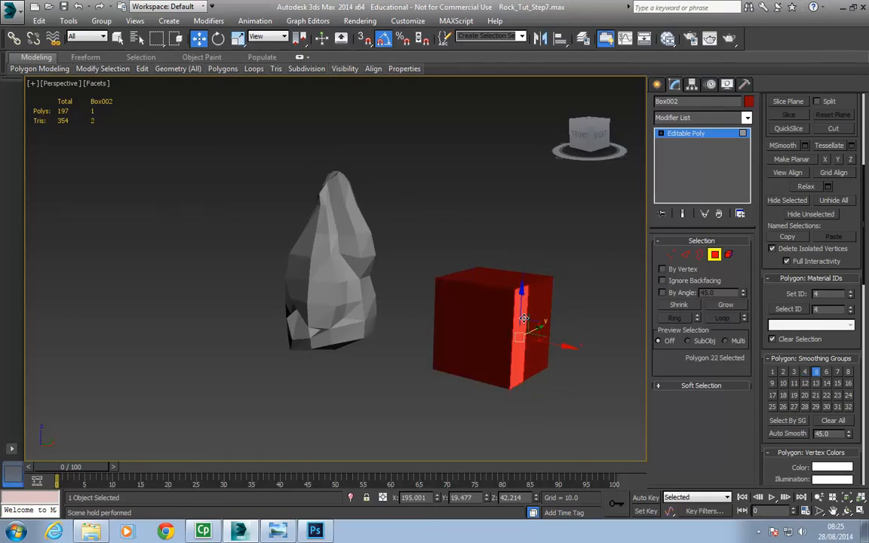
{"action": "left_click", "coordinate": [538, 305], "text": "ctrl"}
{"action": "left_click", "coordinate": [547, 316], "text": "ctrl"}
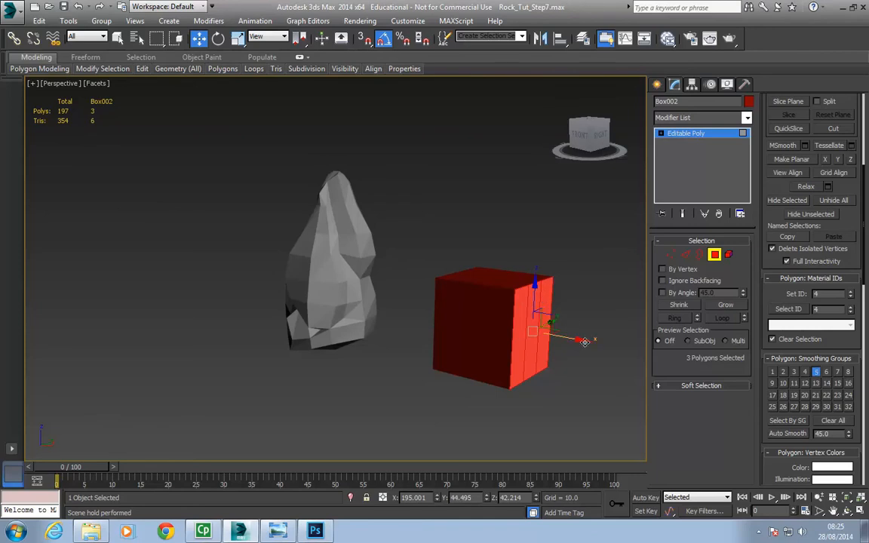
{"action": "middle_click_drag", "start_coordinate": [590, 384], "coordinate": [577, 381], "text": "alt"}
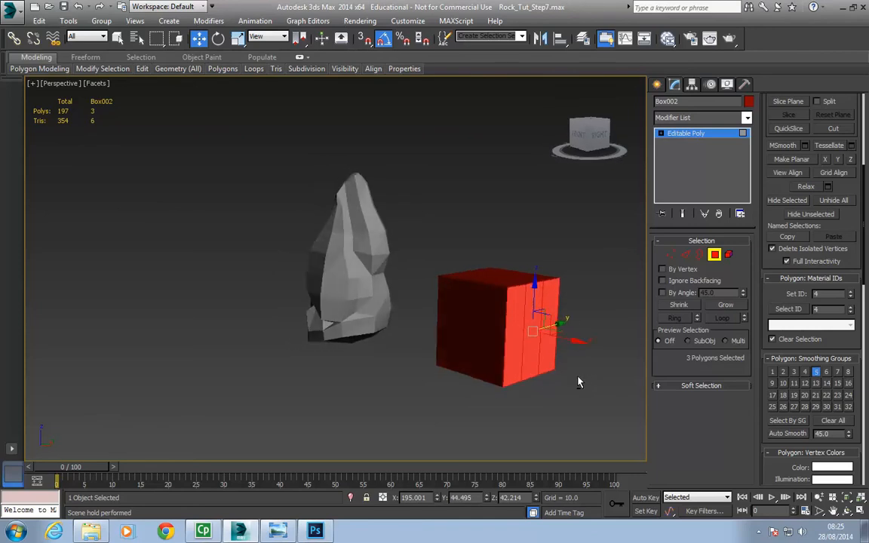
- Turn on window selection and check the smoothing groups of the polygons on the box's top and back sides
{"action": "left_click", "coordinate": [502, 284]}
{"action": "left_click", "coordinate": [483, 281], "text": "ctrl"}
{"action": "middle_click_drag", "start_coordinate": [471, 291], "coordinate": [529, 338], "text": "alt"}
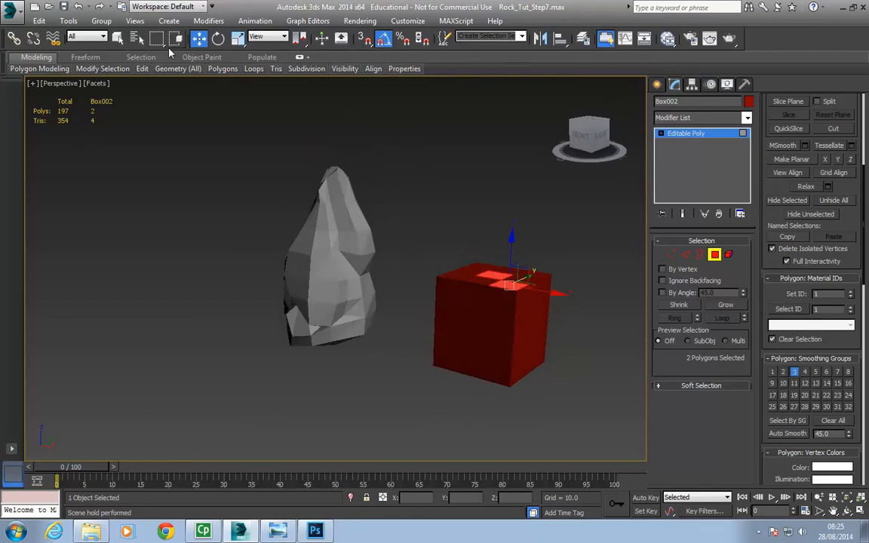
{"action": "middle_click_drag", "start_coordinate": [574, 375], "coordinate": [634, 355], "text": "alt"}
{"action": "left_click_drag", "start_coordinate": [575, 315], "coordinate": [585, 320]}
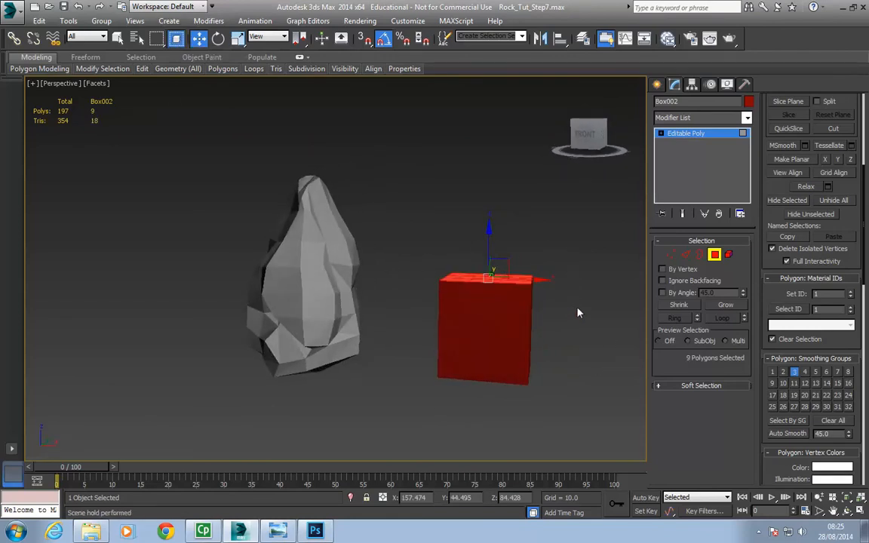
{"action": "middle_click_drag", "start_coordinate": [586, 320], "coordinate": [513, 309], "text": "alt"}
{"action": "middle_click_drag", "start_coordinate": [527, 401], "coordinate": [563, 357], "text": "alt"}
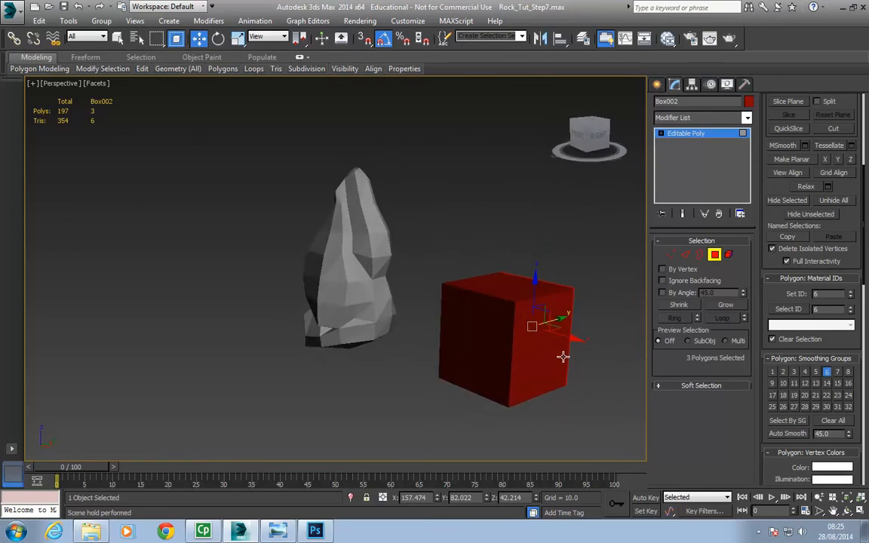
- Assign the three polygons on the box's right side to smoothing group 4 and remove them from group 5
{"action": "left_click", "coordinate": [562, 356]}
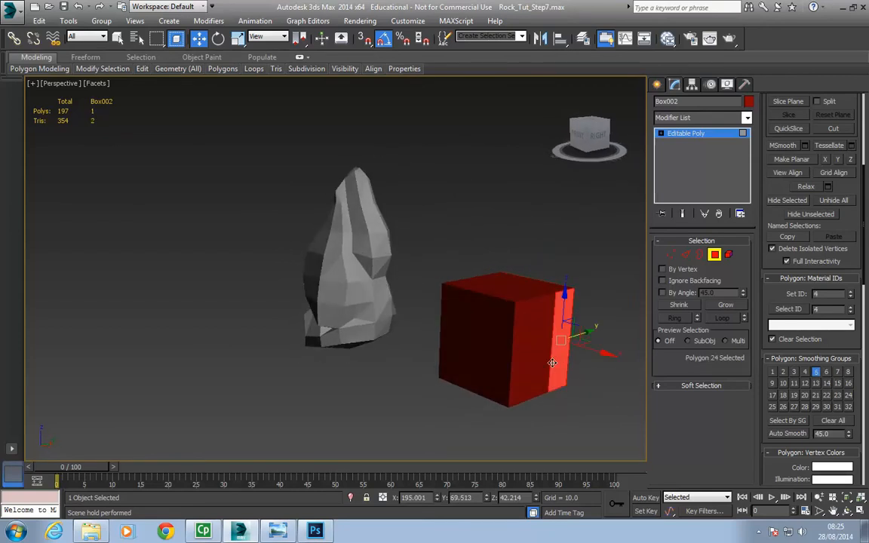
{"action": "left_click", "coordinate": [541, 355], "text": "ctrl"}
{"action": "left_click", "coordinate": [522, 370], "text": "ctrl"}
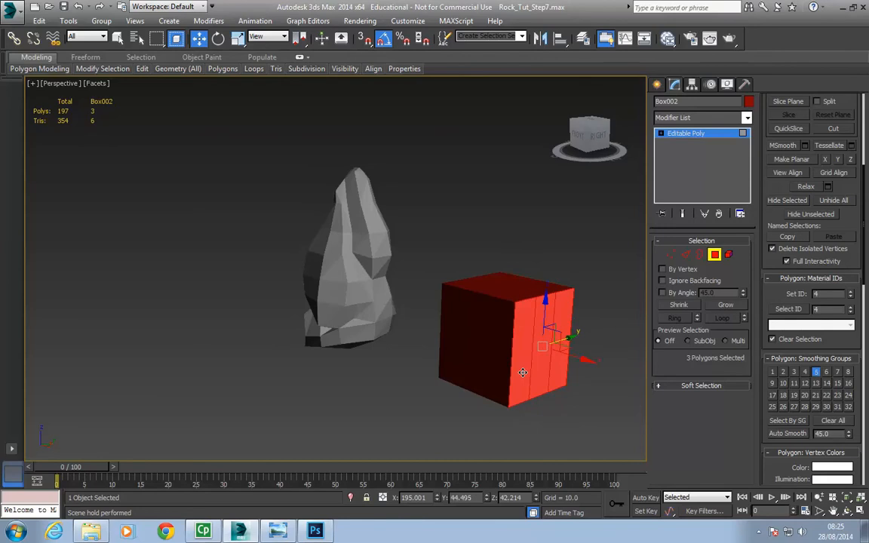
{"action": "left_click", "coordinate": [805, 372]}
{"action": "left_click", "coordinate": [816, 372]}
- Switch the perspective viewport's shading to Realistic and examine the smoothing between the box's front and right sides
{"action": "mouse_move", "coordinate": [605, 420]}
{"action": "middle_mouse_down", "text": "alt"}
{"action": "mouse_move", "coordinate": [578, 408]}
{"action": "mouse_move", "coordinate": [611, 398]}
{"action": "mouse_move", "coordinate": [561, 400]}
{"action": "mouse_move", "coordinate": [611, 378]}
{"action": "mouse_move", "coordinate": [599, 357]}
{"action": "mouse_move", "coordinate": [514, 374]}
{"action": "mouse_move", "coordinate": [461, 416]}
{"action": "mouse_move", "coordinate": [510, 414]}
{"action": "mouse_move", "coordinate": [483, 407]}
{"action": "middle_mouse_up", "text": "alt"}
{"action": "left_click", "coordinate": [96, 83]}
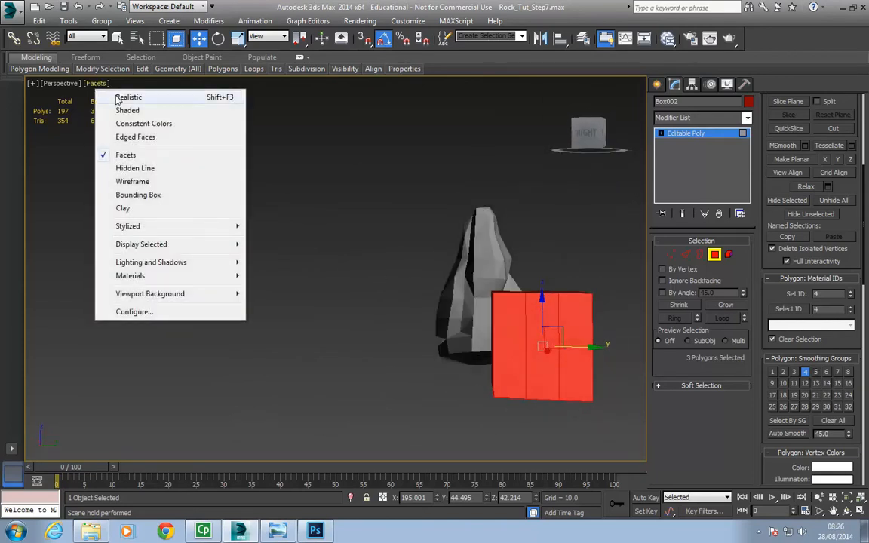
{"action": "left_click", "coordinate": [118, 100]}
{"action": "mouse_move", "coordinate": [479, 330]}
{"action": "middle_mouse_down", "text": "alt"}
{"action": "mouse_move", "coordinate": [561, 392]}
{"action": "mouse_move", "coordinate": [510, 403]}
{"action": "middle_mouse_up", "text": "alt"}
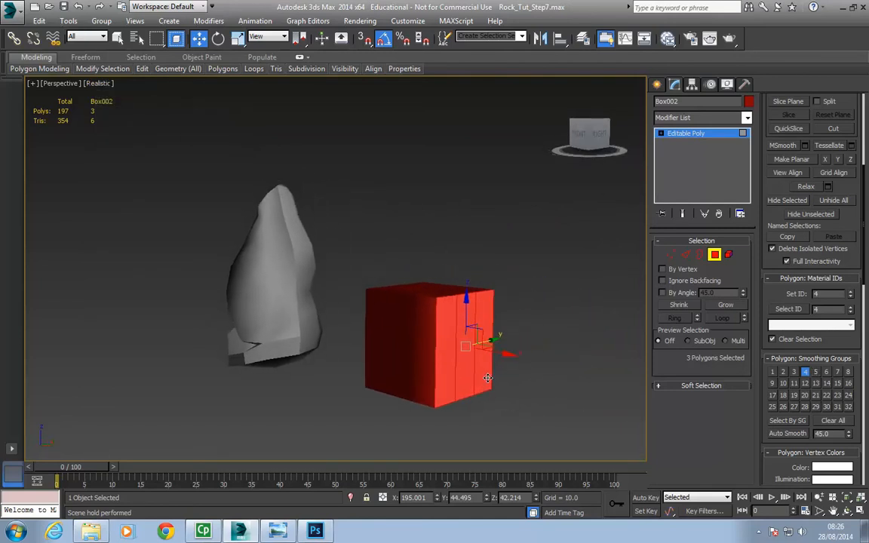
- Compare the box's smoothing under Shaded and Realistic viewport shading, leaving the perspective viewport on Realistic
{"action": "left_click", "coordinate": [97, 84]}
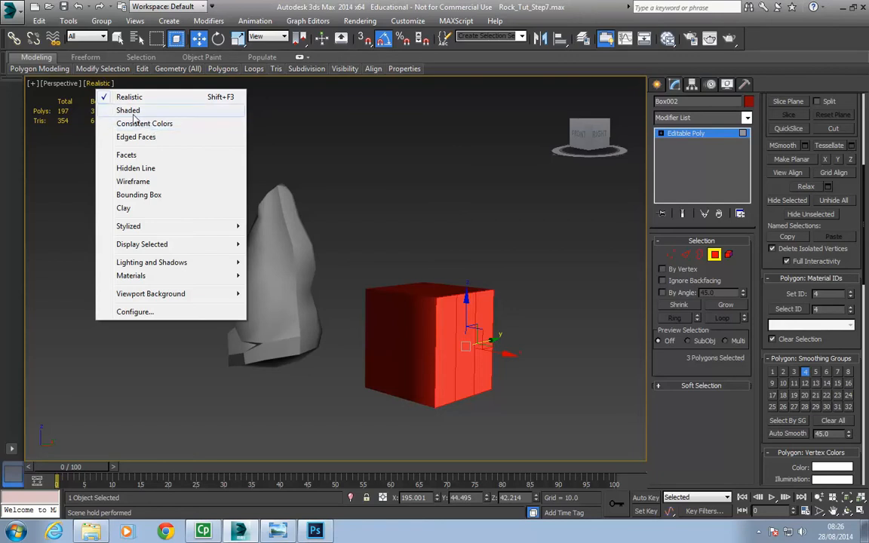
{"action": "left_click", "coordinate": [129, 111]}
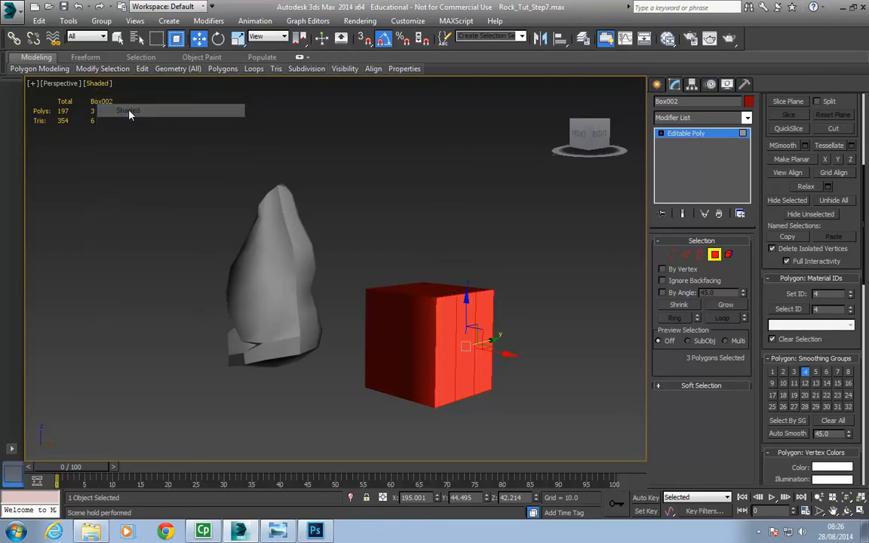
{"action": "mouse_move", "coordinate": [412, 344]}
{"action": "middle_mouse_down", "text": "alt"}
{"action": "mouse_move", "coordinate": [436, 336]}
{"action": "mouse_move", "coordinate": [417, 331]}
{"action": "mouse_move", "coordinate": [460, 351]}
{"action": "mouse_move", "coordinate": [393, 342]}
{"action": "mouse_move", "coordinate": [411, 330]}
{"action": "middle_mouse_up", "text": "alt"}
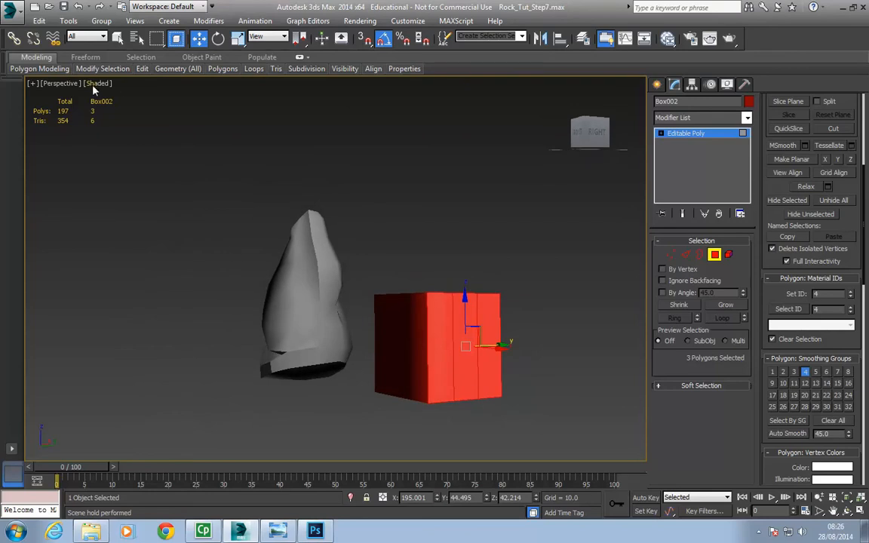
{"action": "left_click", "coordinate": [98, 84]}
{"action": "left_click", "coordinate": [130, 96]}
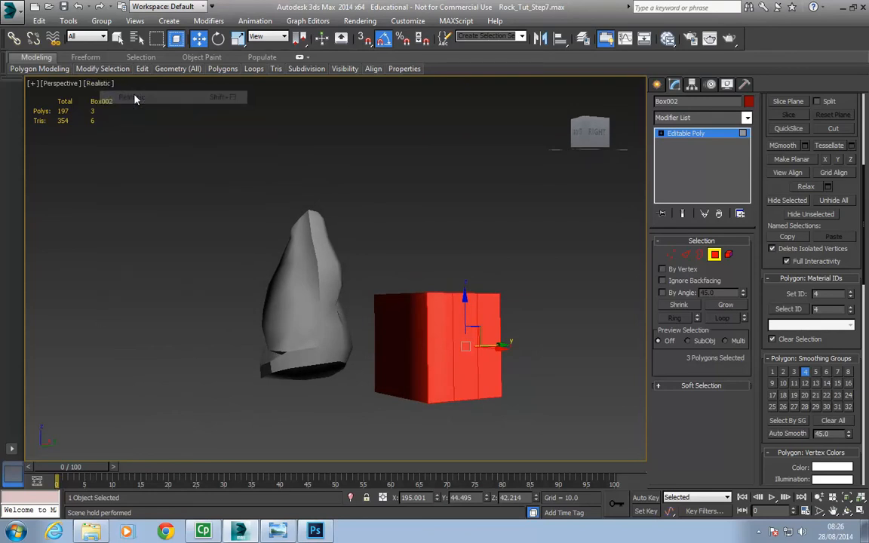
{"action": "middle_click_drag", "start_coordinate": [278, 267], "coordinate": [286, 351], "text": "alt"}
{"action": "mouse_move", "coordinate": [396, 328]}
{"action": "middle_mouse_down", "text": "alt"}
{"action": "mouse_move", "coordinate": [371, 339]}
{"action": "mouse_move", "coordinate": [427, 332]}
{"action": "mouse_move", "coordinate": [394, 323]}
{"action": "mouse_move", "coordinate": [410, 334]}
{"action": "mouse_move", "coordinate": [401, 336]}
{"action": "mouse_move", "coordinate": [400, 322]}
{"action": "middle_mouse_up", "text": "alt"}
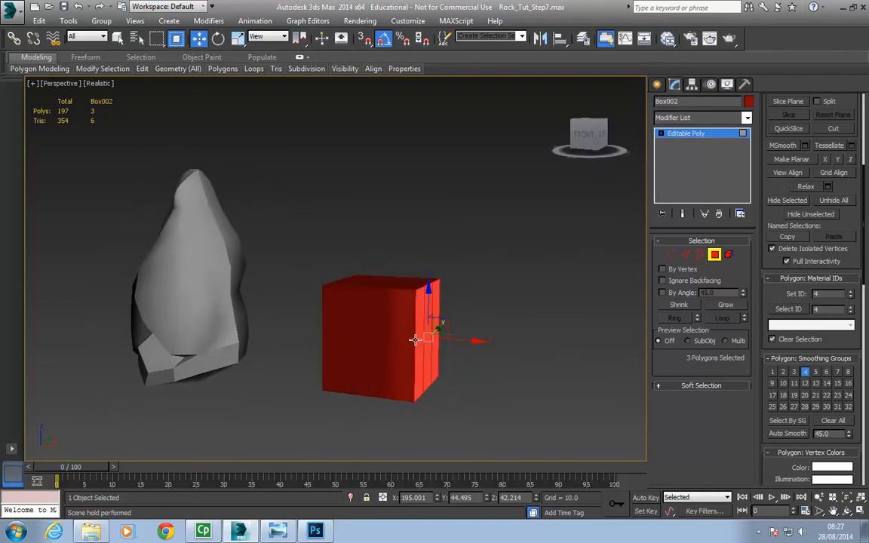
- Deselect the box's polygons and examine the smoothed edge between its front and right sides
{"action": "left_click", "coordinate": [470, 270]}
{"action": "middle_click_drag", "start_coordinate": [471, 270], "coordinate": [476, 323], "text": "alt"}
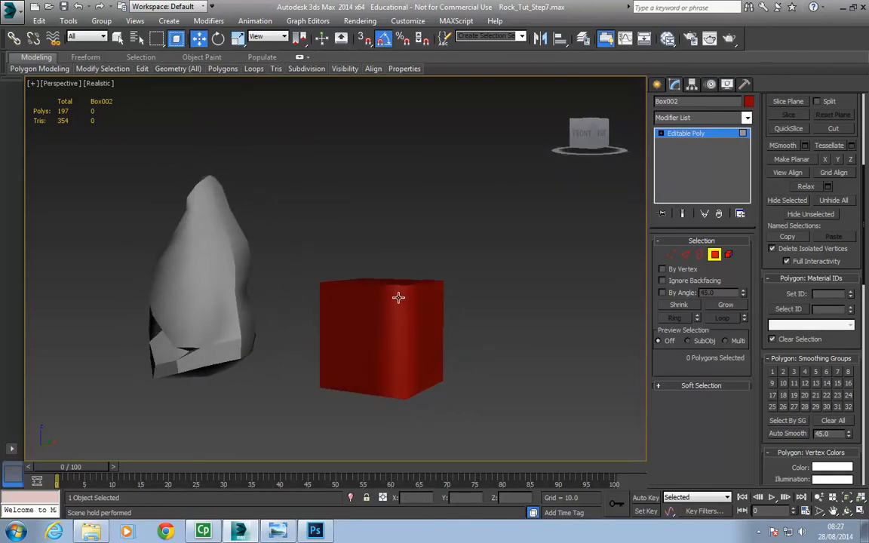
{"action": "mouse_move", "coordinate": [409, 328]}
{"action": "middle_mouse_down", "text": "alt"}
{"action": "mouse_move", "coordinate": [431, 334]}
{"action": "mouse_move", "coordinate": [505, 419]}
{"action": "mouse_move", "coordinate": [518, 396]}
{"action": "mouse_move", "coordinate": [447, 333]}
{"action": "mouse_move", "coordinate": [374, 334]}
{"action": "mouse_move", "coordinate": [485, 339]}
{"action": "mouse_move", "coordinate": [500, 364]}
{"action": "mouse_move", "coordinate": [497, 351]}
{"action": "mouse_move", "coordinate": [473, 337]}
{"action": "mouse_move", "coordinate": [404, 340]}
{"action": "middle_mouse_up", "text": "alt"}
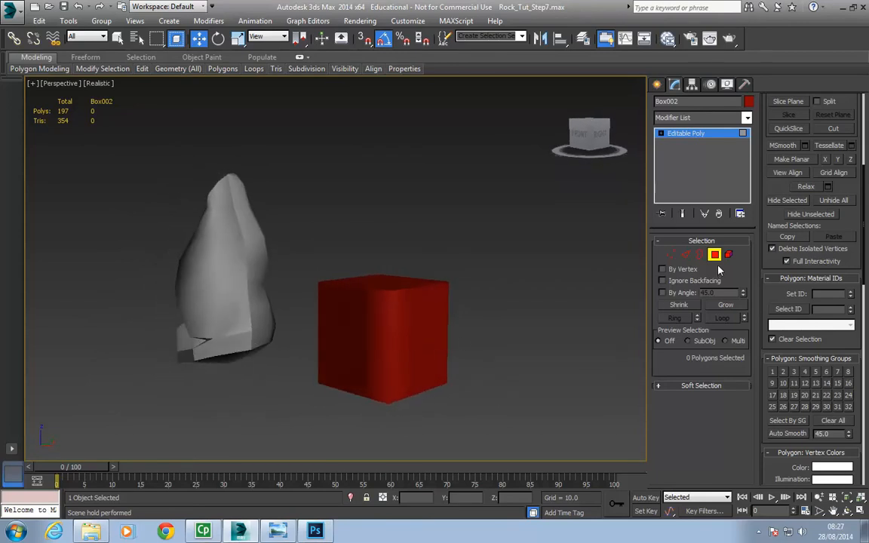
- Select the three polygons on the box's right side and apply Auto Smooth with the 45.0 threshold
{"action": "left_click", "coordinate": [441, 336]}
{"action": "left_click", "coordinate": [425, 346], "text": "ctrl"}
{"action": "left_click", "coordinate": [395, 359], "text": "ctrl"}
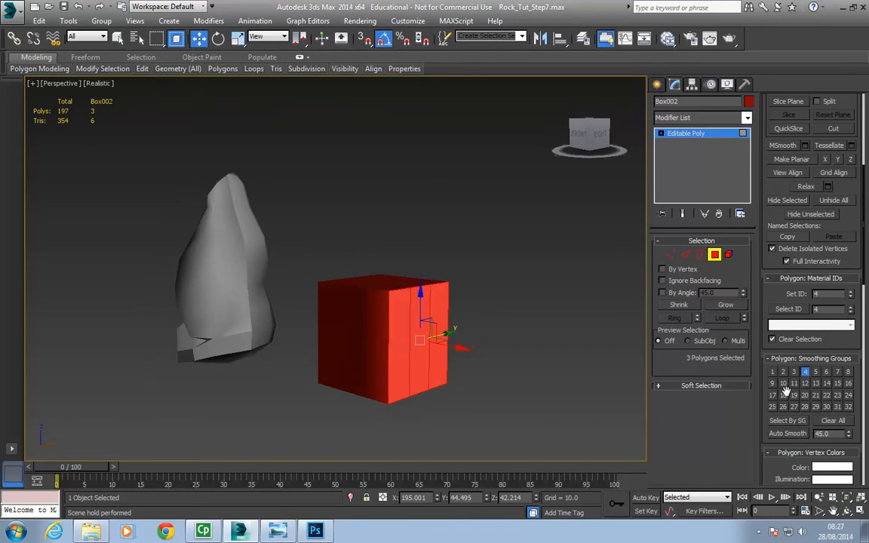
{"action": "left_click", "coordinate": [788, 434]}
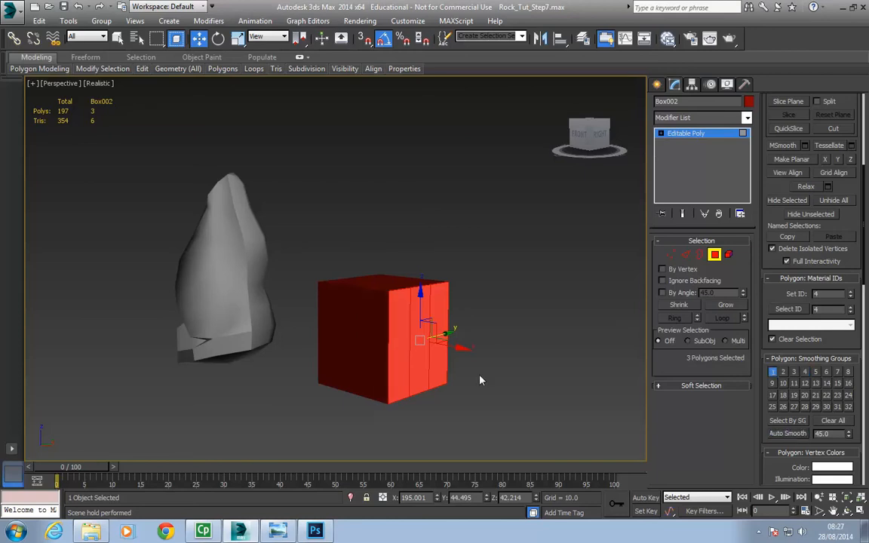
- Check the smoothing groups of the three front polygons and of the polygons on the box's left side
{"action": "middle_click_drag", "start_coordinate": [397, 374], "coordinate": [441, 403], "text": "alt"}
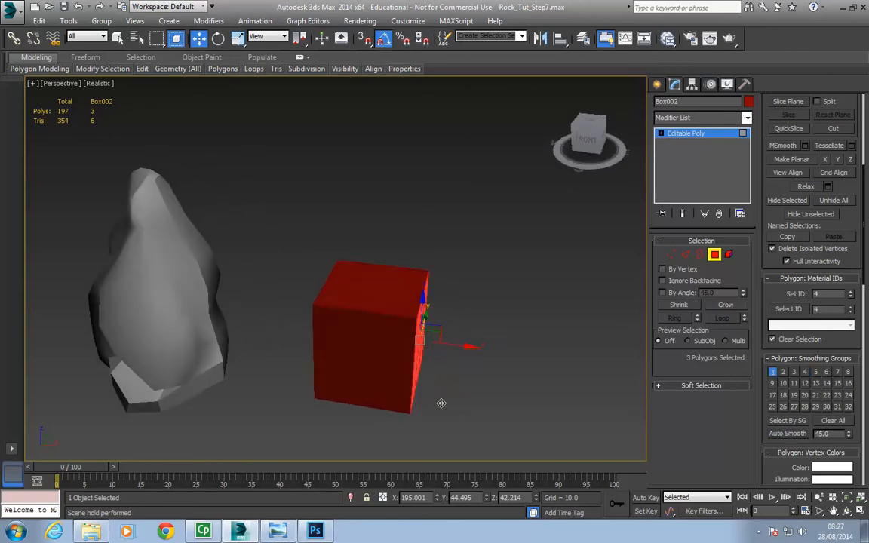
{"action": "left_click", "coordinate": [405, 374]}
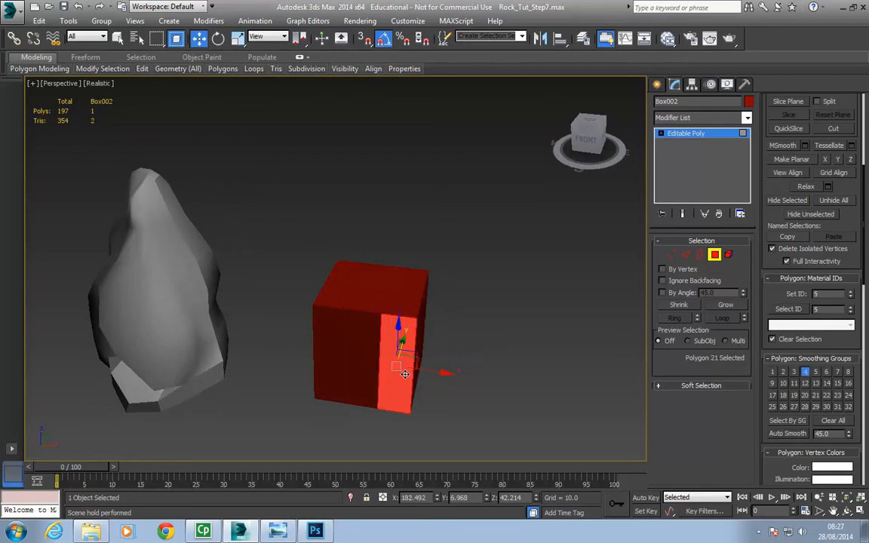
{"action": "left_click", "coordinate": [363, 371], "text": "ctrl"}
{"action": "left_click", "coordinate": [338, 368], "text": "ctrl"}
{"action": "middle_click_drag", "start_coordinate": [338, 367], "coordinate": [410, 366], "text": "alt"}
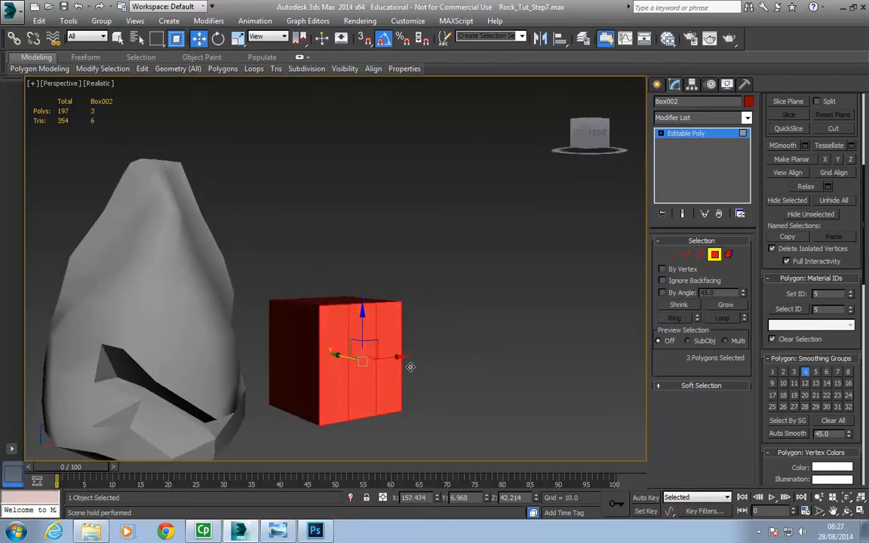
{"action": "left_click", "coordinate": [287, 334]}
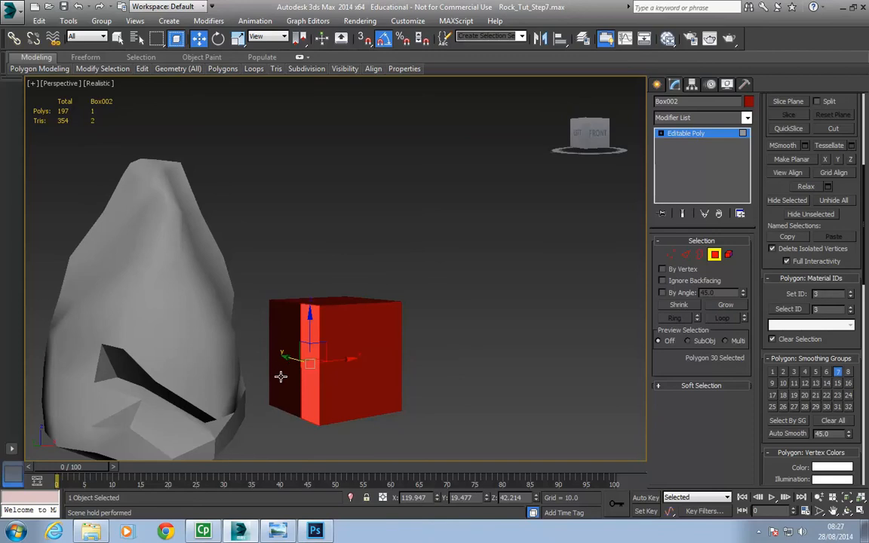
{"action": "middle_click_drag", "start_coordinate": [364, 390], "coordinate": [336, 351], "text": "alt"}
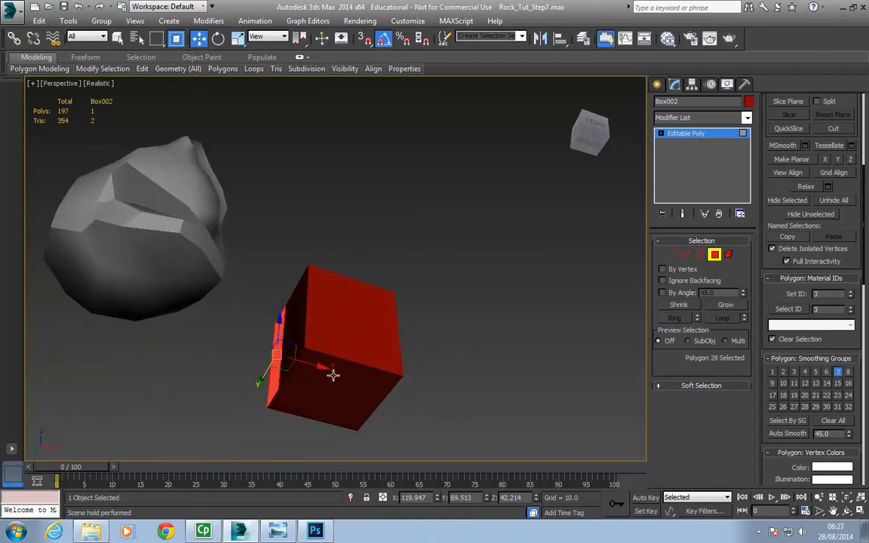
- Select all polygons on the box's underside and those on its top, checking each side's smoothing group
{"action": "left_click", "coordinate": [334, 377]}
{"action": "middle_click_drag", "start_coordinate": [328, 399], "coordinate": [336, 410], "text": "alt"}
{"action": "left_click_drag", "start_coordinate": [570, 337], "coordinate": [495, 373]}
{"action": "middle_click_drag", "start_coordinate": [495, 373], "coordinate": [483, 335], "text": "alt"}
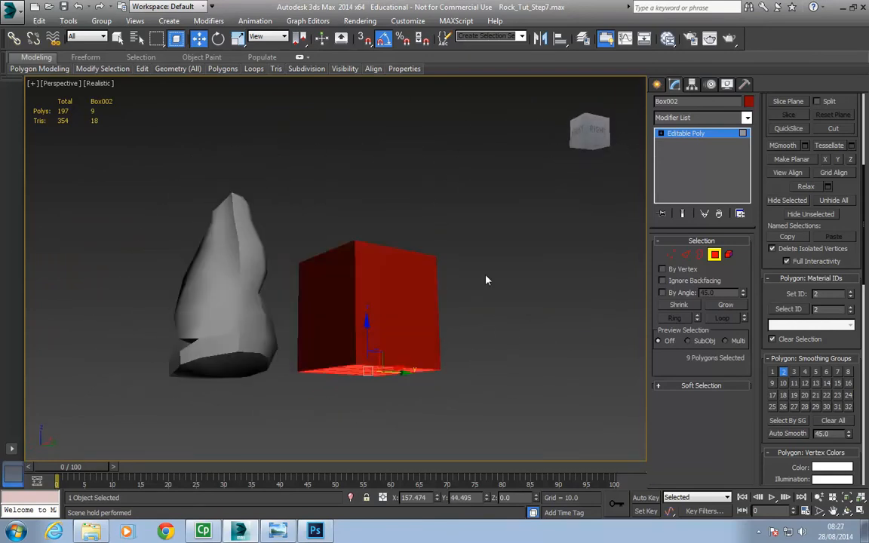
{"action": "left_click_drag", "start_coordinate": [223, 297], "coordinate": [224, 296]}
{"action": "middle_click_drag", "start_coordinate": [423, 248], "coordinate": [397, 245], "text": "alt"}
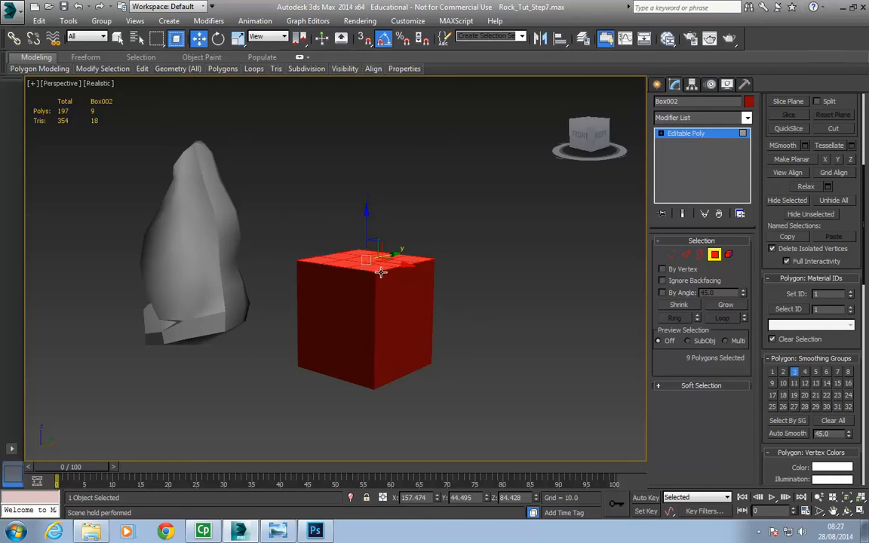
- Leave polygon sub-object mode and delete the demonstration box
{"action": "left_click", "coordinate": [714, 256]}
{"action": "middle_click_drag", "start_coordinate": [389, 330], "coordinate": [441, 317], "text": "alt"}
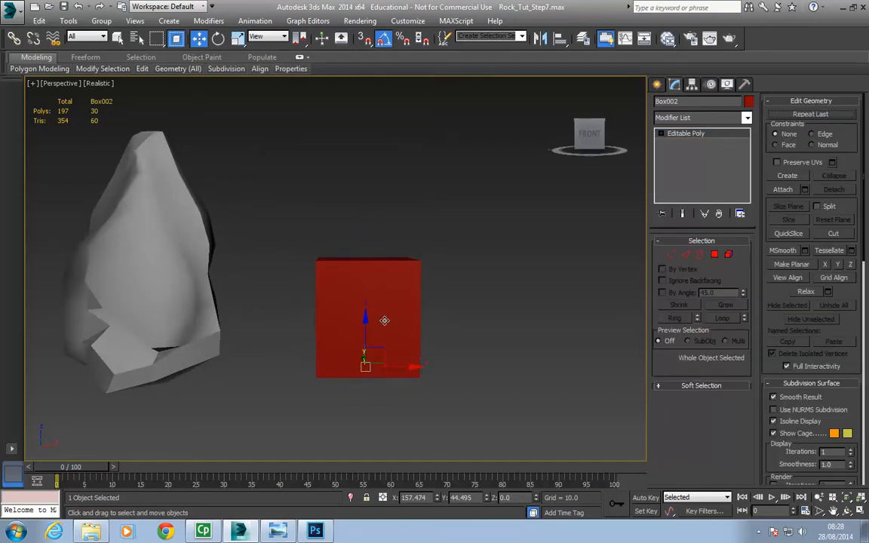
{"action": "key", "text": "Delete"}
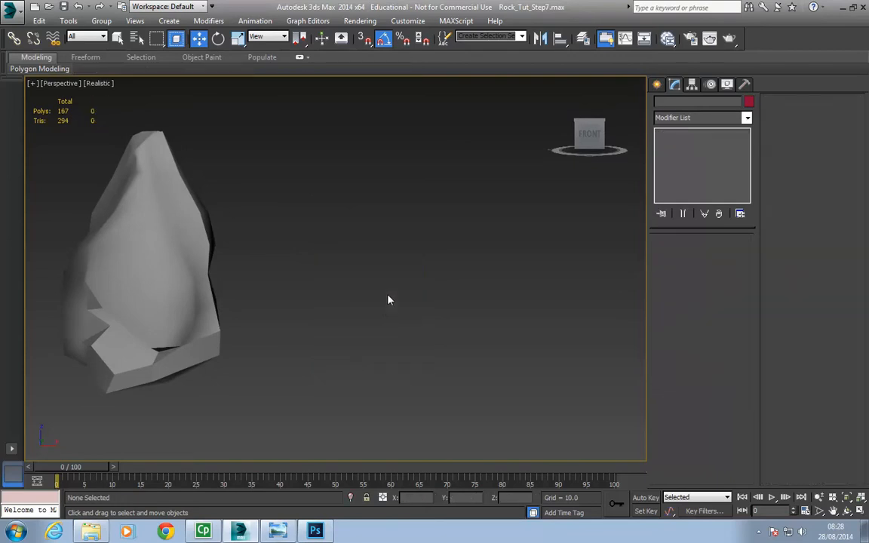
- Select the rock, enter its polygon sub-object level and show edged faces
{"action": "middle_click_drag", "start_coordinate": [293, 274], "coordinate": [441, 294]}
{"action": "left_click", "coordinate": [367, 307]}
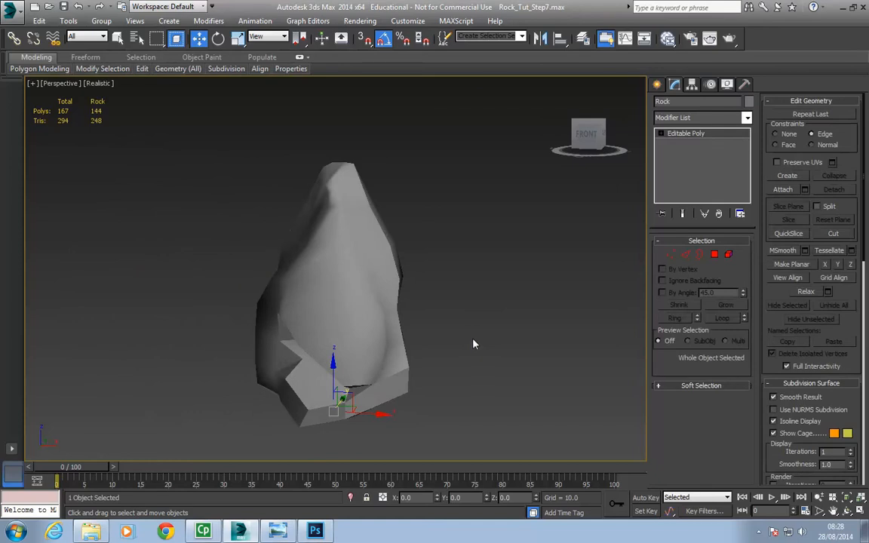
{"action": "left_click", "coordinate": [713, 255]}
{"action": "key", "text": "F4"}
- Check the smoothing groups of the ledge polygon and the polygon beside it at the rock's base
{"action": "left_click", "coordinate": [318, 402]}
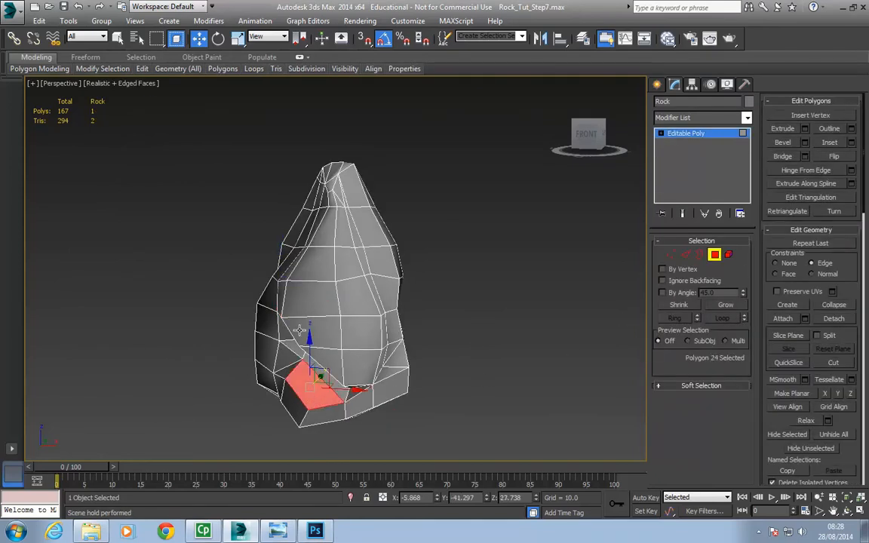
{"action": "middle_click_drag", "start_coordinate": [337, 290], "coordinate": [558, 314], "text": "alt"}
{"action": "scroll", "coordinate": [854, 291], "scroll_direction": "down", "scroll_amount": 10}
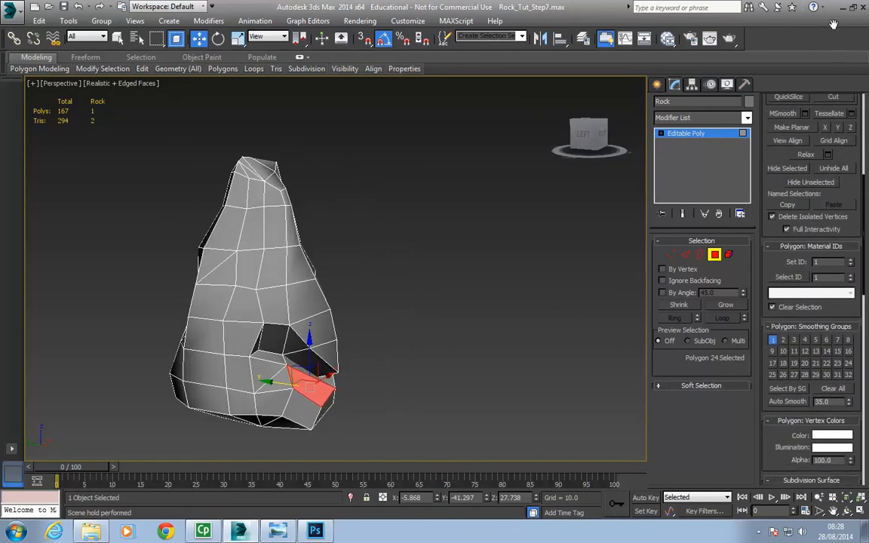
{"action": "left_click", "coordinate": [279, 398]}
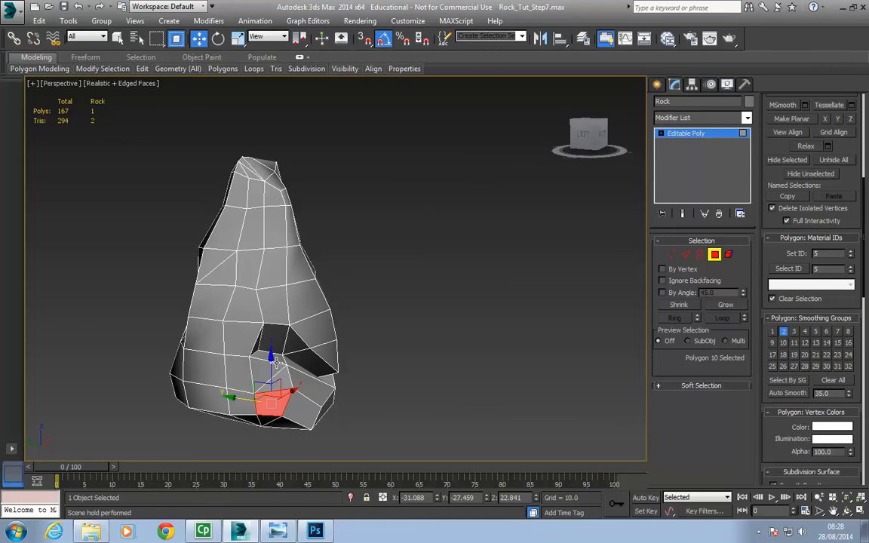
{"action": "middle_click_drag", "start_coordinate": [260, 334], "coordinate": [230, 348], "text": "alt"}
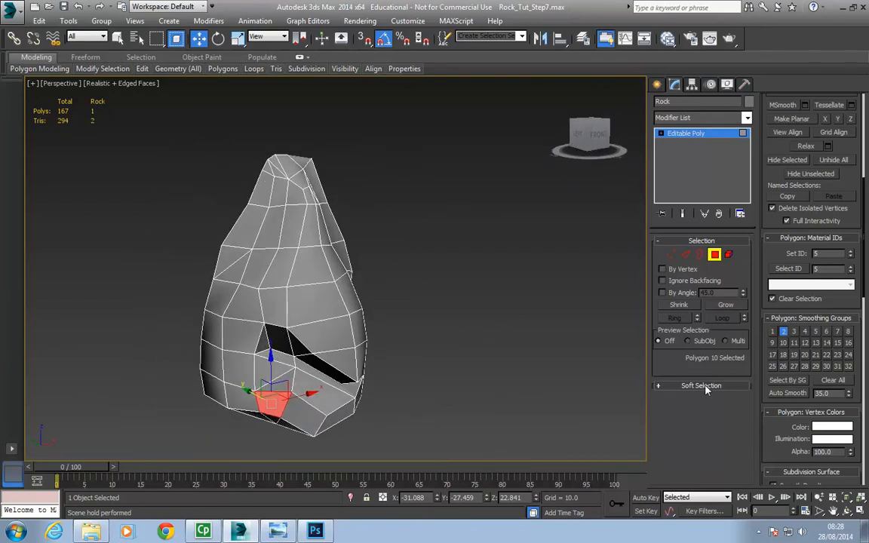
{"action": "middle_click_drag", "start_coordinate": [302, 332], "coordinate": [381, 367]}
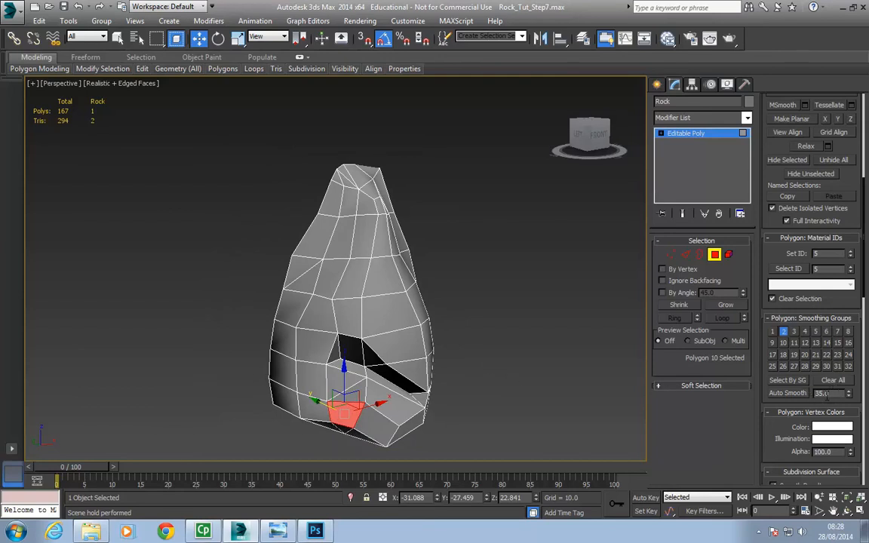
{"action": "mouse_move", "coordinate": [545, 379]}
{"action": "middle_mouse_down", "text": "alt"}
{"action": "mouse_move", "coordinate": [489, 374]}
{"action": "mouse_move", "coordinate": [540, 375]}
{"action": "middle_mouse_up", "text": "alt"}
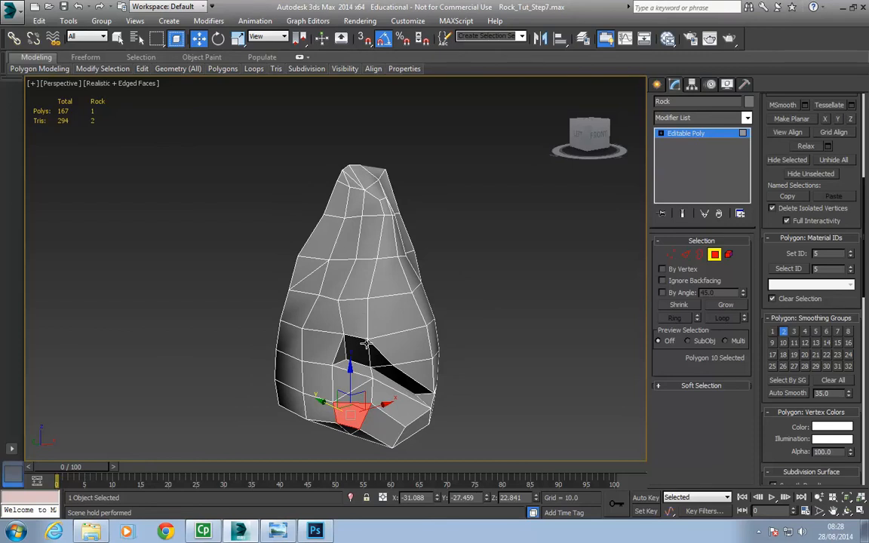
{"action": "middle_click_drag", "start_coordinate": [307, 306], "coordinate": [375, 309], "text": "alt"}
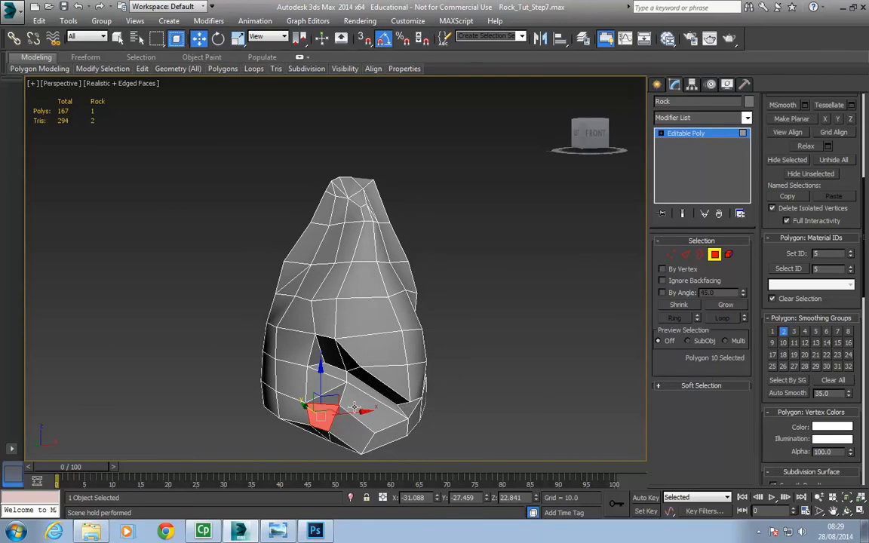
- Check the smoothing groups of individual polygons up the rock's left side, from the base to the upper part
{"action": "left_click", "coordinate": [291, 381]}
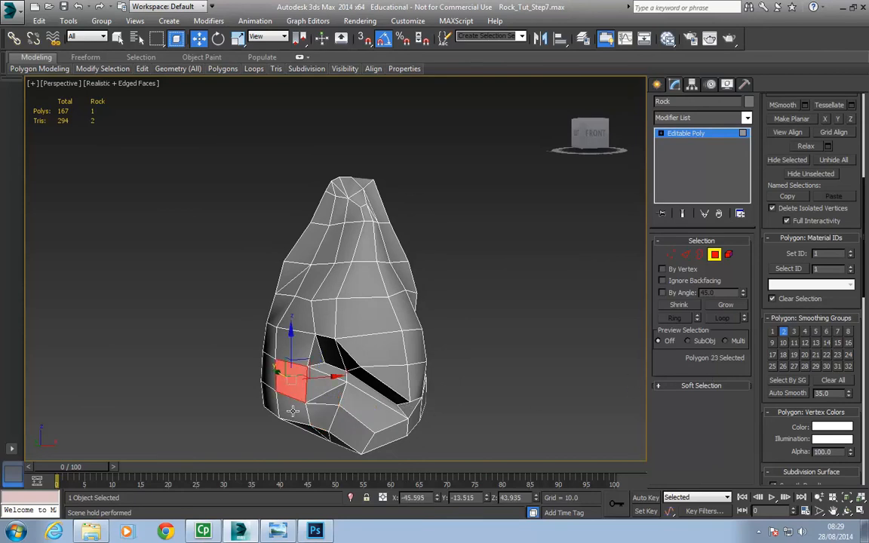
{"action": "left_click", "coordinate": [293, 411]}
{"action": "left_click", "coordinate": [281, 373]}
{"action": "middle_click_drag", "start_coordinate": [264, 369], "coordinate": [258, 397], "text": "alt"}
{"action": "left_click", "coordinate": [260, 396]}
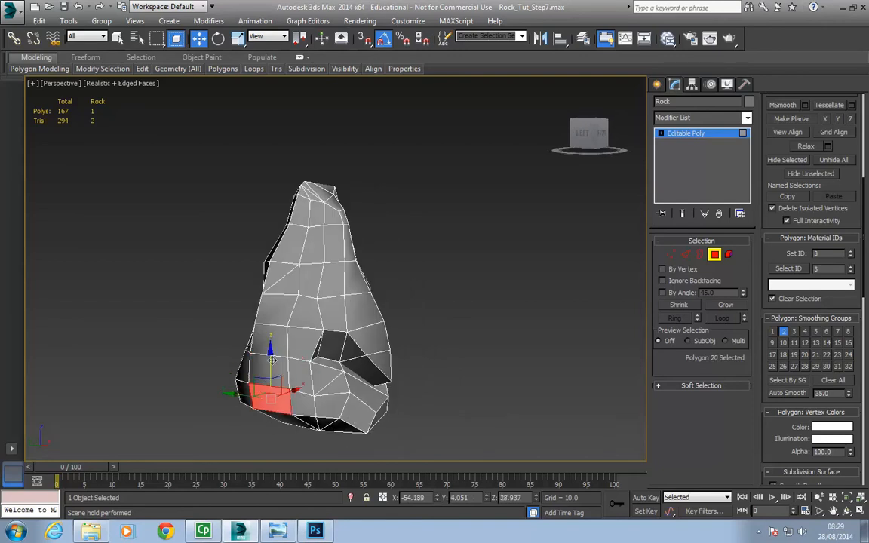
{"action": "left_click", "coordinate": [268, 338]}
{"action": "left_click", "coordinate": [287, 302]}
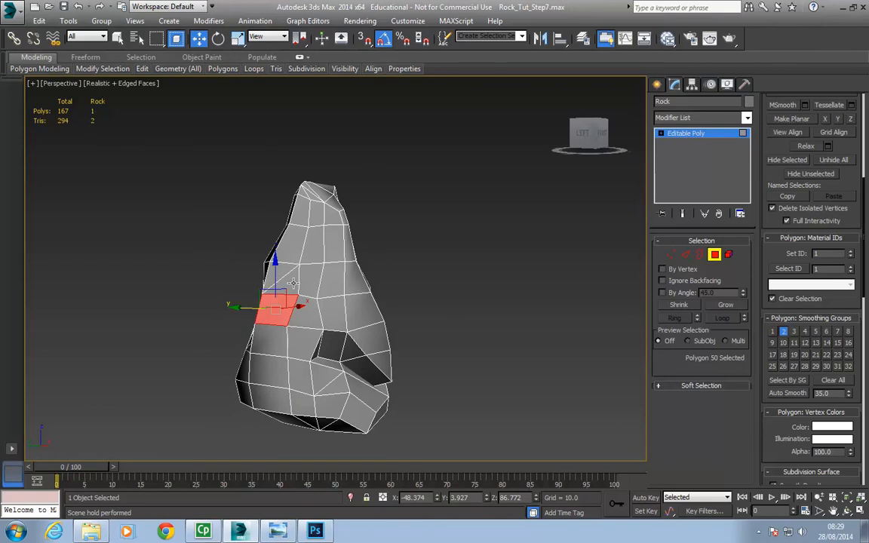
{"action": "left_click", "coordinate": [286, 281]}
{"action": "left_click", "coordinate": [280, 255]}
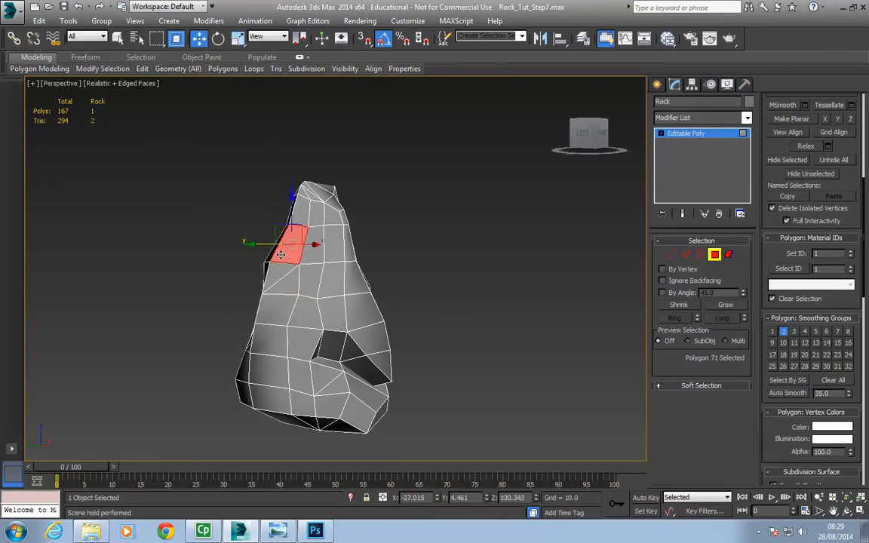
{"action": "left_click", "coordinate": [275, 272]}
- Check the smoothing groups of the two neighbouring polygons above the crevice, around the rock's left side
{"action": "middle_click_drag", "start_coordinate": [276, 272], "coordinate": [266, 225], "text": "alt"}
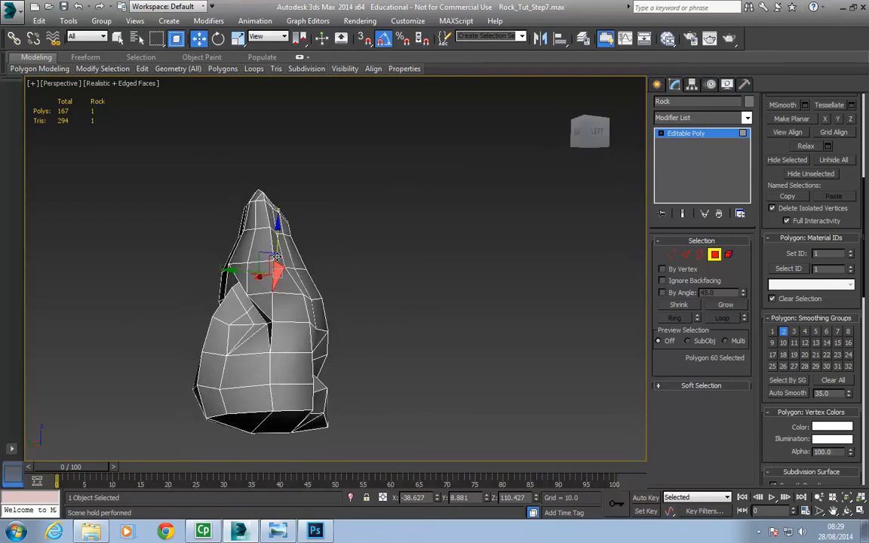
{"action": "middle_click_drag", "start_coordinate": [383, 308], "coordinate": [357, 264], "text": "alt"}
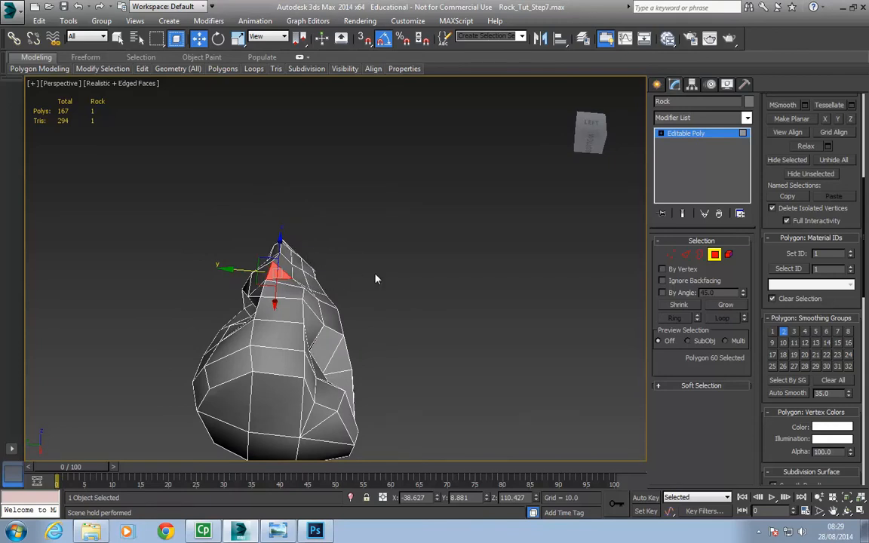
{"action": "middle_click_drag", "start_coordinate": [389, 249], "coordinate": [411, 312], "text": "alt"}
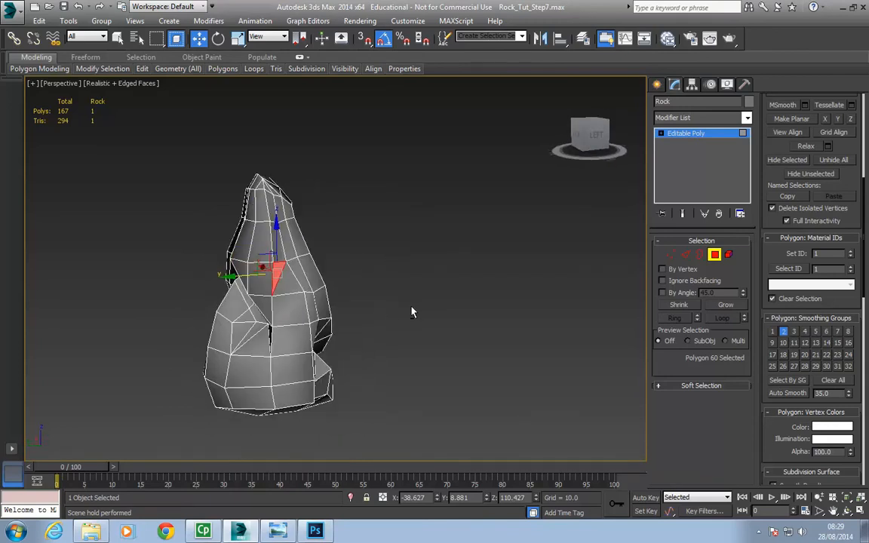
{"action": "left_click", "coordinate": [258, 246]}
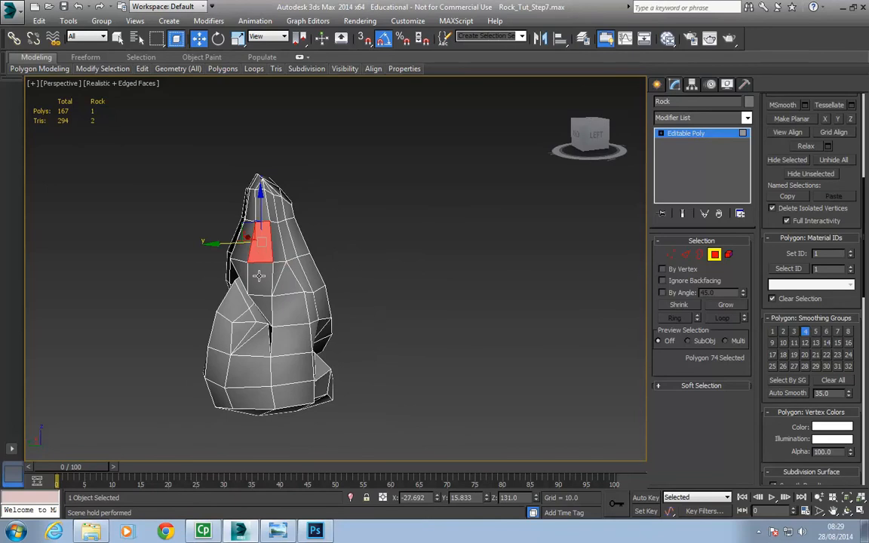
{"action": "left_click", "coordinate": [258, 276]}
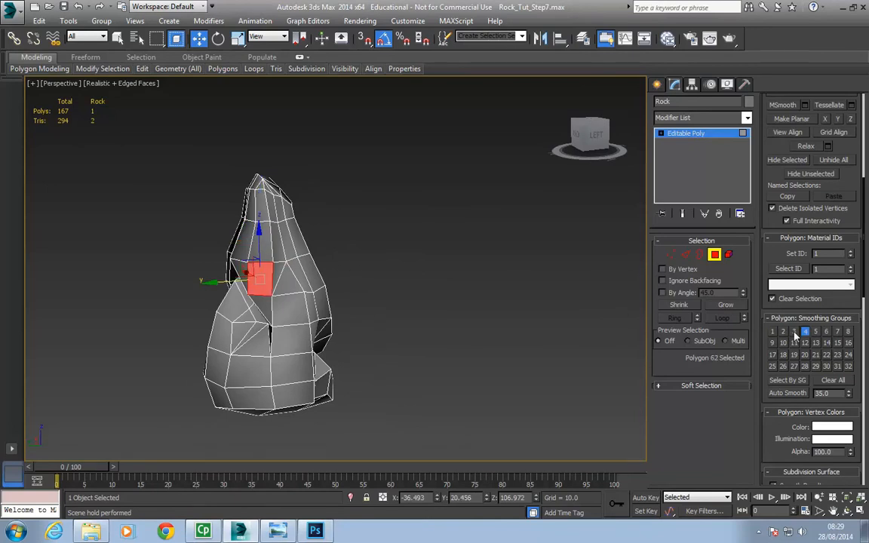
- Check the smoothing groups of the polygons leading up to the rock's peak on its left side
{"action": "left_click", "coordinate": [254, 245]}
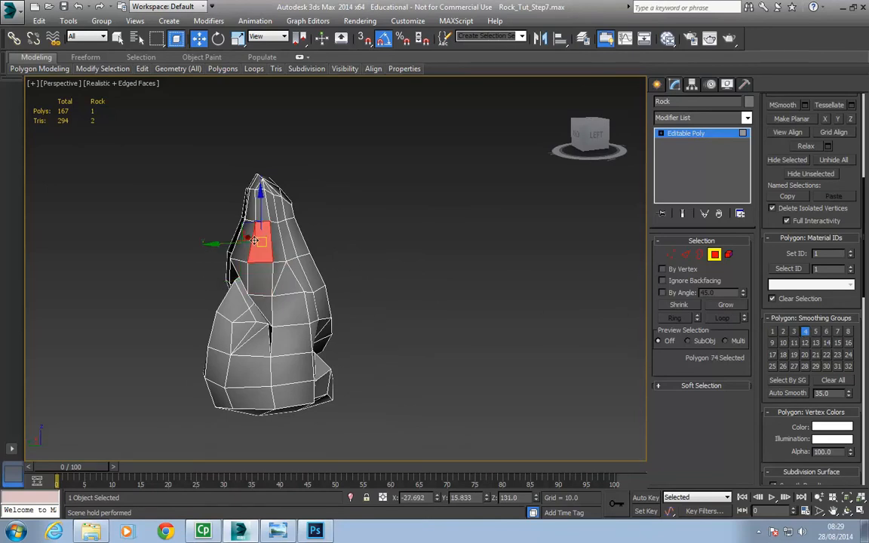
{"action": "left_click", "coordinate": [259, 211]}
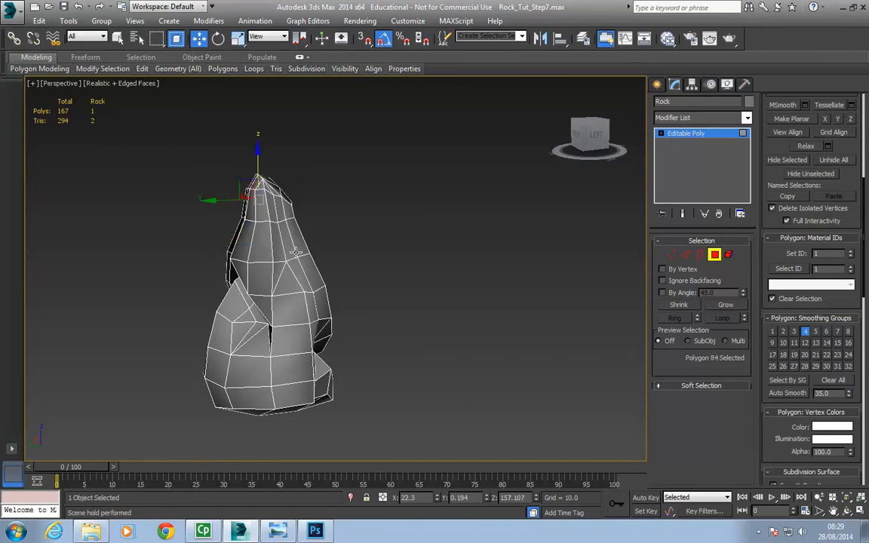
{"action": "middle_click_drag", "start_coordinate": [334, 284], "coordinate": [258, 282], "text": "alt"}
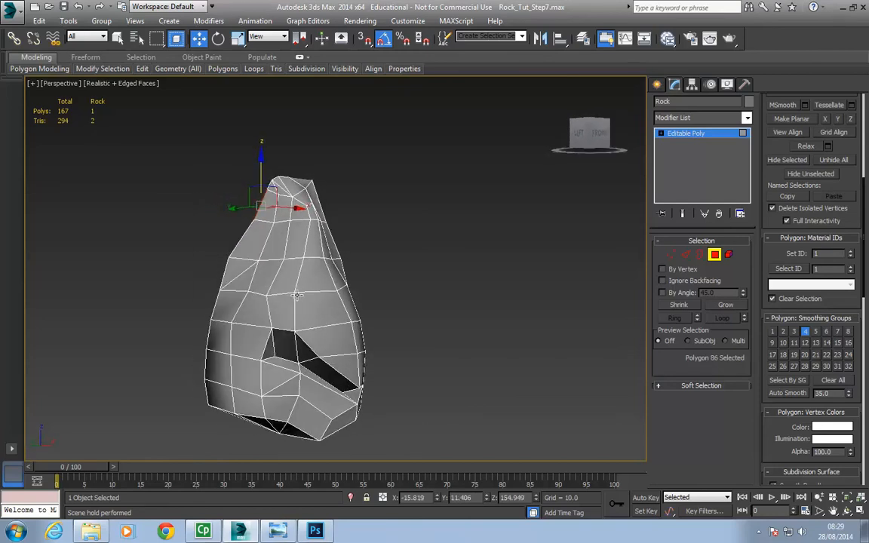
{"action": "middle_click_drag", "start_coordinate": [421, 334], "coordinate": [387, 341], "text": "alt"}
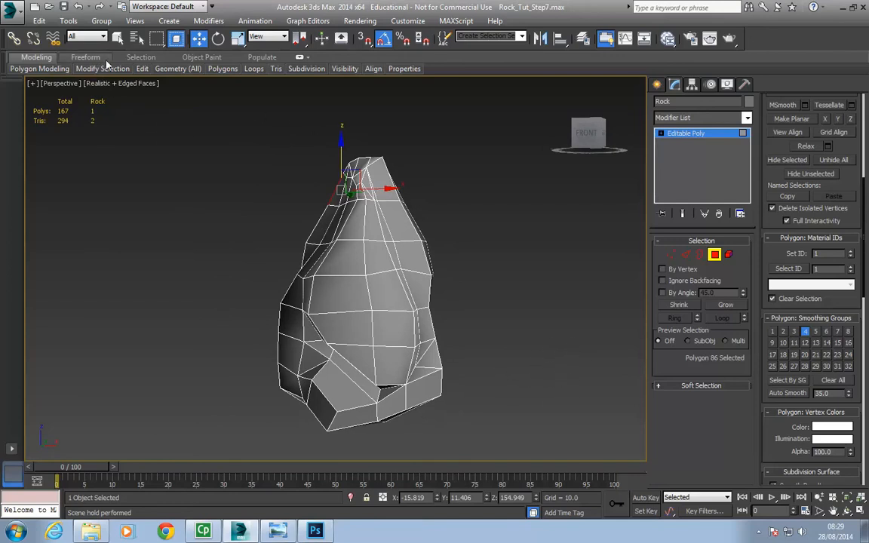
{"action": "mouse_move", "coordinate": [142, 72]}
{"action": "middle_click_drag", "start_coordinate": [518, 379], "coordinate": [469, 376]}
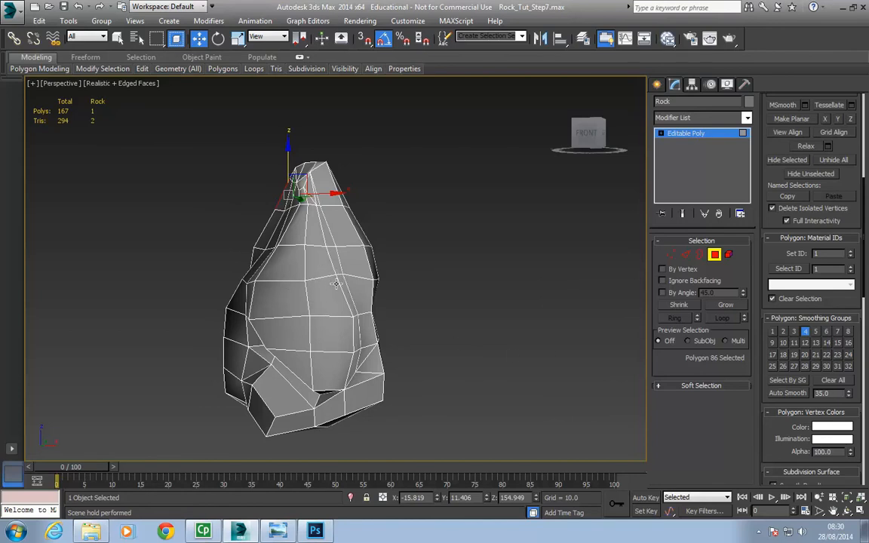
- Check the smoothing groups of individual polygons inside the front crevice, following it to its lower end
{"action": "middle_click_drag", "start_coordinate": [321, 347], "coordinate": [357, 326], "text": "alt"}
{"action": "left_click", "coordinate": [358, 326]}
{"action": "left_click", "coordinate": [366, 329]}
{"action": "left_click", "coordinate": [384, 346]}
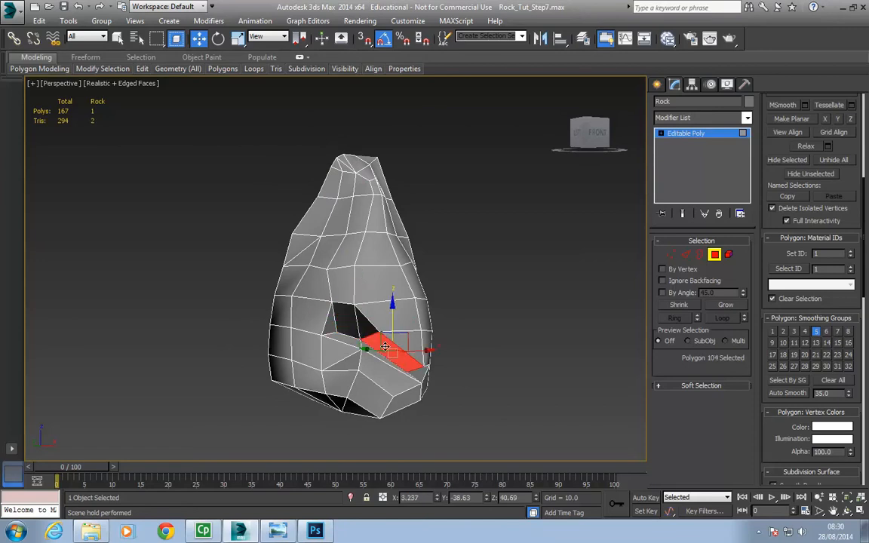
{"action": "middle_click_drag", "start_coordinate": [439, 438], "coordinate": [425, 393], "text": "alt"}
{"action": "left_click", "coordinate": [423, 371]}
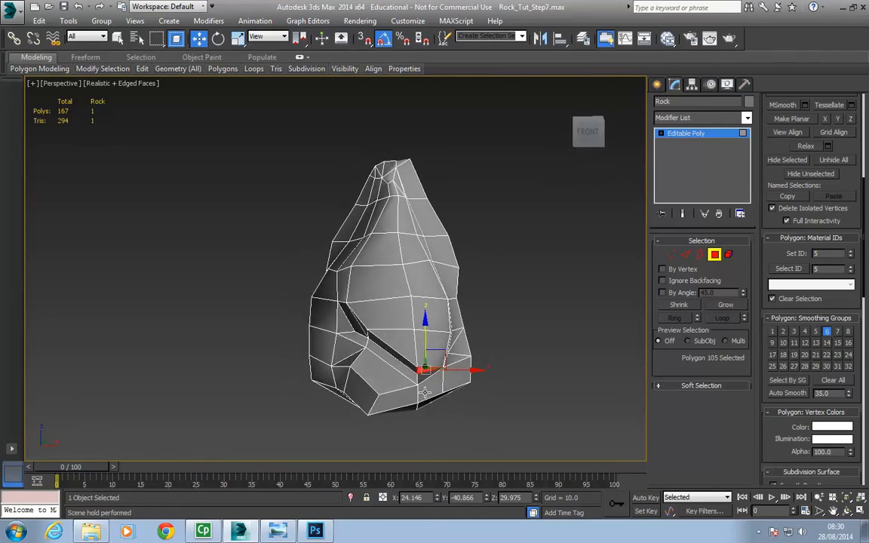
- Check the smoothing groups of the polygons on the rock's large front face above the crevice
{"action": "left_click", "coordinate": [404, 346]}
{"action": "left_click", "coordinate": [440, 354]}
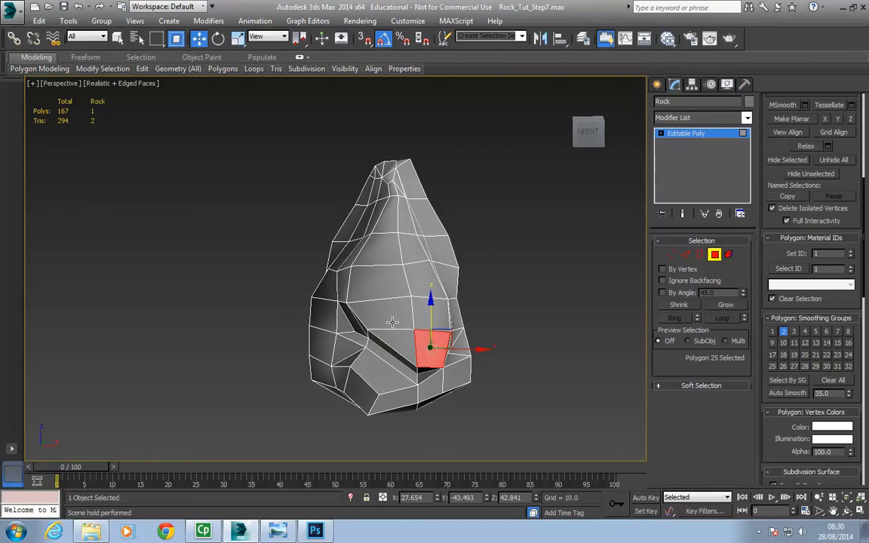
{"action": "left_click", "coordinate": [392, 322]}
{"action": "left_click", "coordinate": [433, 314]}
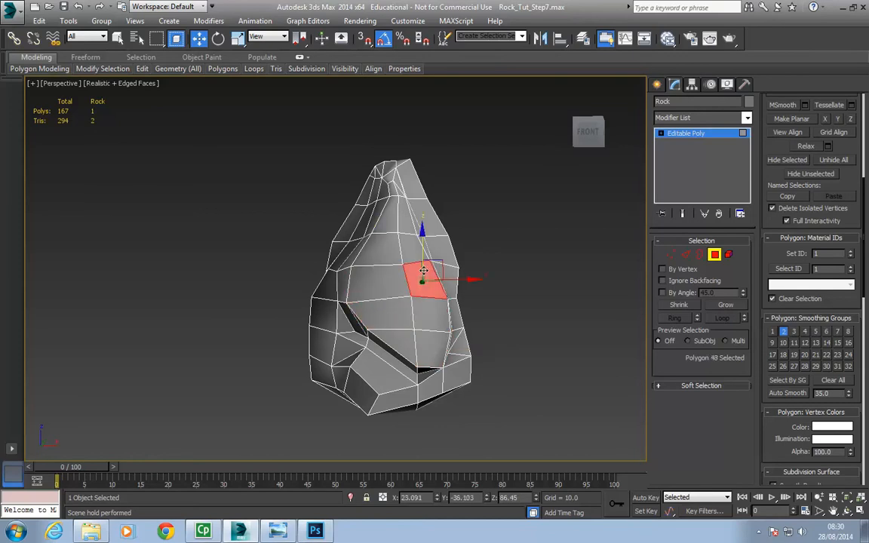
{"action": "left_click", "coordinate": [436, 345]}
- Check the smoothing groups of two stacked polygons where the front face meets the rock's right side
{"action": "middle_click_drag", "start_coordinate": [436, 348], "coordinate": [459, 350], "text": "alt"}
{"action": "left_click", "coordinate": [461, 352]}
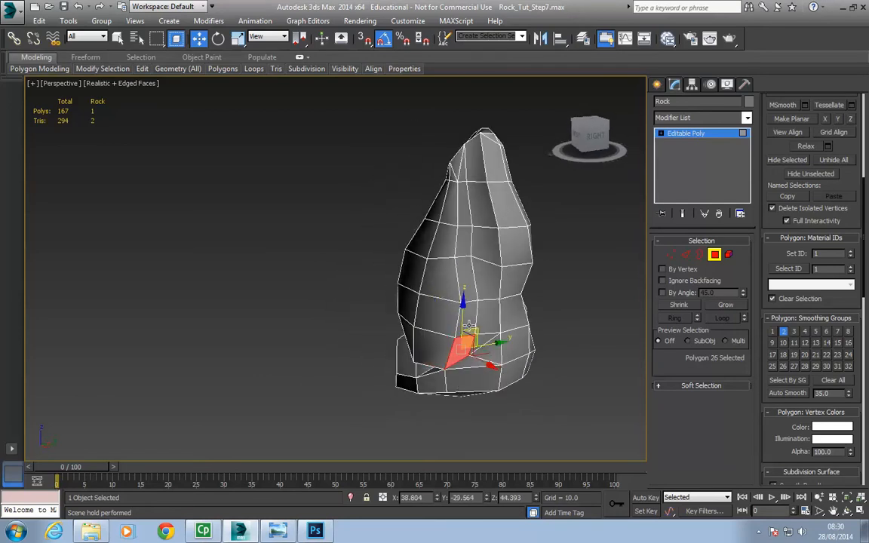
{"action": "left_click", "coordinate": [466, 320]}
{"action": "middle_click_drag", "start_coordinate": [448, 252], "coordinate": [487, 344], "text": "alt"}
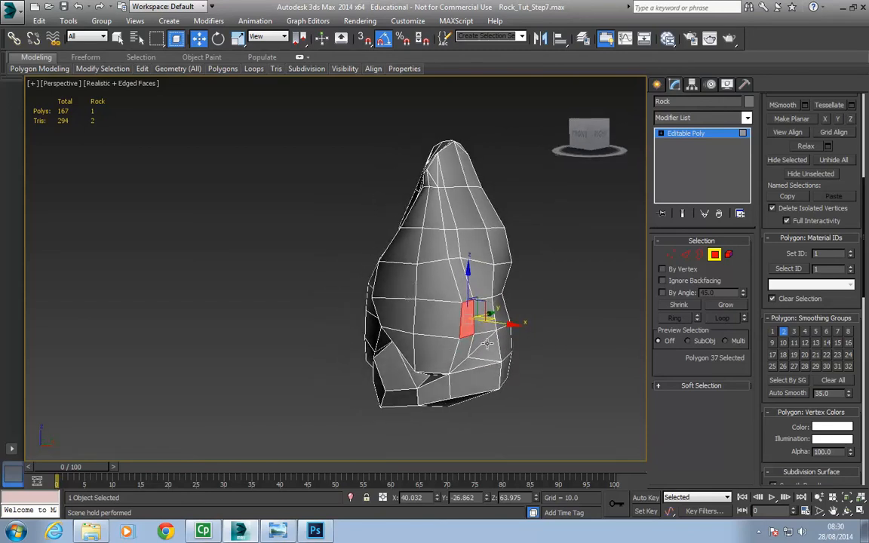
- Select the narrow strip of six polygons running from the peak down the rock's front-right edge to the ledge
{"action": "left_click", "coordinate": [438, 178]}
{"action": "left_click", "coordinate": [444, 214], "text": "ctrl"}
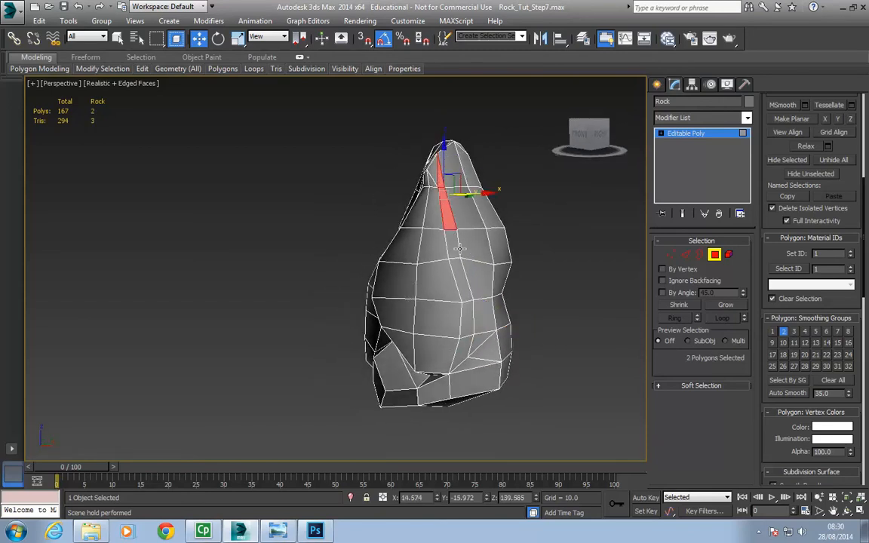
{"action": "left_click", "coordinate": [449, 230], "text": "ctrl"}
{"action": "left_click", "coordinate": [455, 268], "text": "ctrl"}
{"action": "left_click", "coordinate": [469, 318], "text": "ctrl"}
{"action": "left_click", "coordinate": [469, 350], "text": "ctrl"}
- Auto Smooth the selected polygon strip with a 35 threshold and turn off edged faces
{"action": "middle_click_drag", "start_coordinate": [482, 395], "coordinate": [521, 396], "text": "alt"}
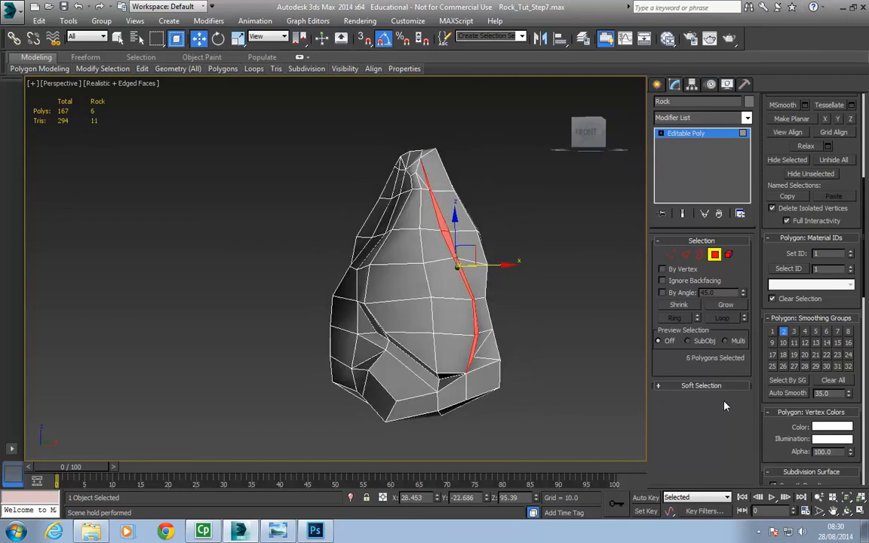
{"action": "left_click", "coordinate": [789, 394]}
{"action": "middle_click_drag", "start_coordinate": [610, 345], "coordinate": [432, 319], "text": "alt"}
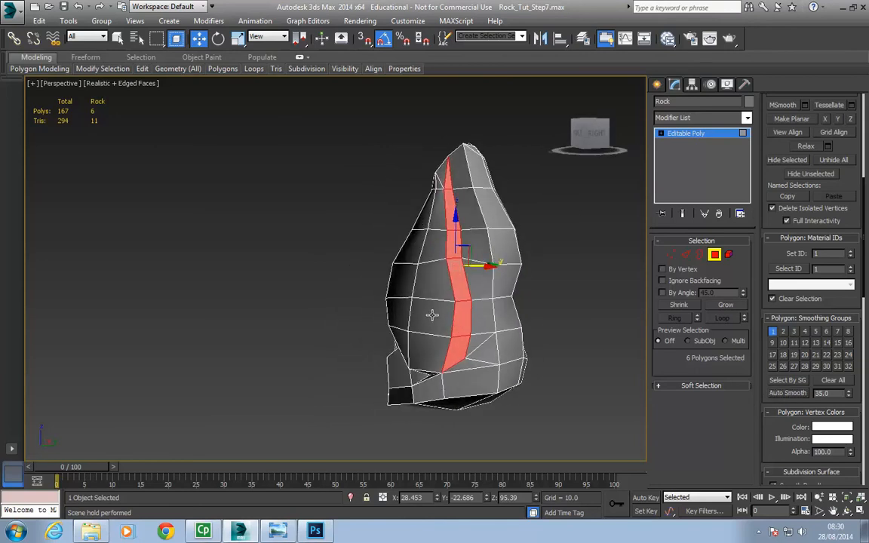
{"action": "key", "text": "F4"}
- Deselect the strip by picking a neighbouring front polygon and examine the strip's shading from the front and right
{"action": "left_click", "coordinate": [427, 320]}
{"action": "middle_click_drag", "start_coordinate": [430, 356], "coordinate": [443, 209], "text": "alt"}
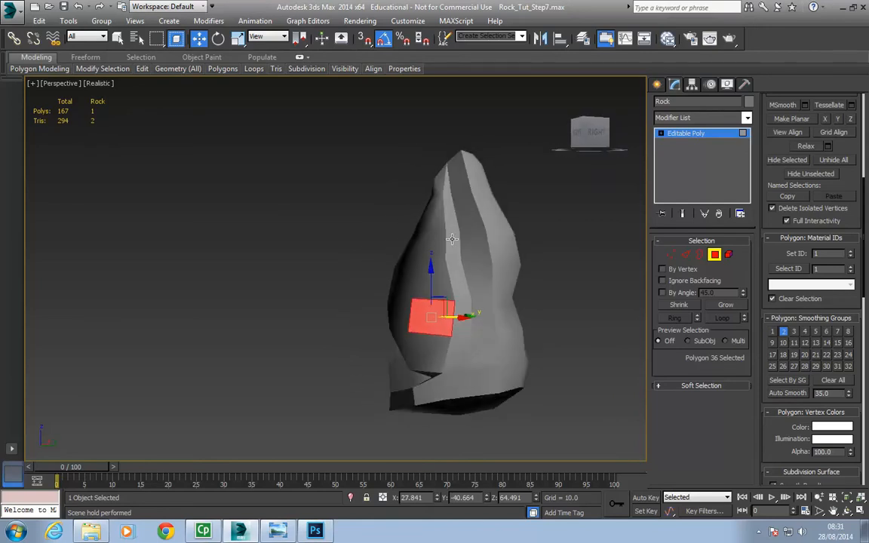
{"action": "middle_click_drag", "start_coordinate": [455, 277], "coordinate": [491, 299], "text": "alt"}
{"action": "mouse_move", "coordinate": [452, 221]}
{"action": "middle_mouse_down", "text": "alt"}
{"action": "mouse_move", "coordinate": [481, 235]}
{"action": "mouse_move", "coordinate": [393, 202]}
{"action": "mouse_move", "coordinate": [449, 216]}
{"action": "middle_mouse_up", "text": "alt"}
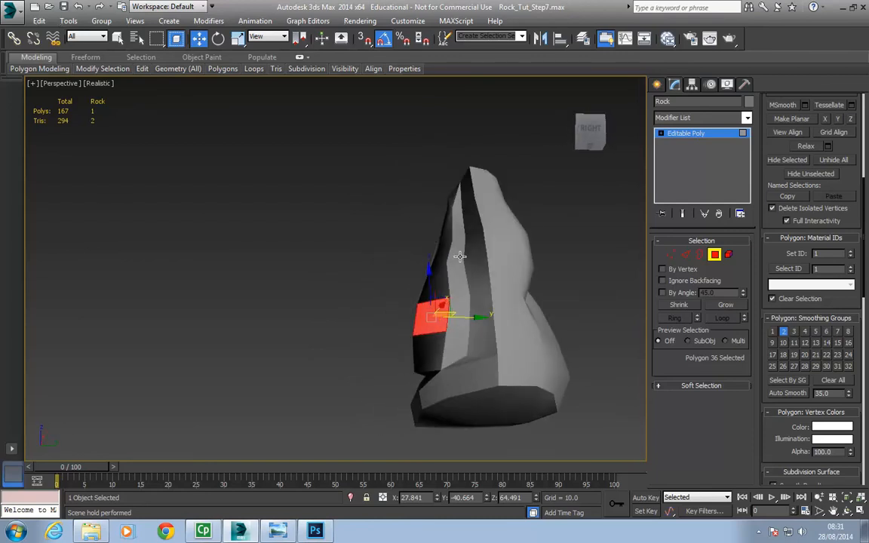
{"action": "middle_click_drag", "start_coordinate": [440, 212], "coordinate": [544, 272], "text": "alt"}
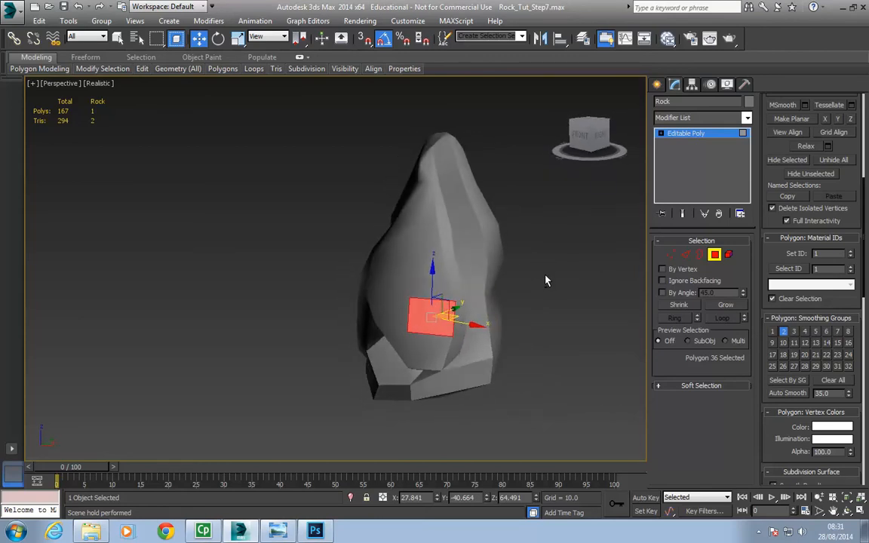
- Auto Smooth the polygon near the rock's base below the strip, reselect the front polygon and show edged faces again
{"action": "left_click", "coordinate": [471, 360]}
{"action": "left_click", "coordinate": [793, 393]}
{"action": "left_click", "coordinate": [420, 332]}
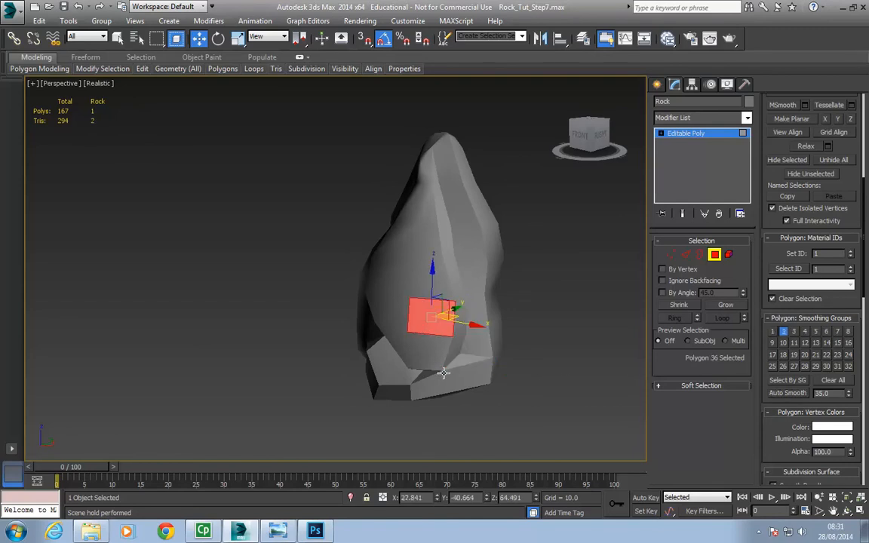
{"action": "middle_click_drag", "start_coordinate": [449, 380], "coordinate": [524, 370], "text": "alt"}
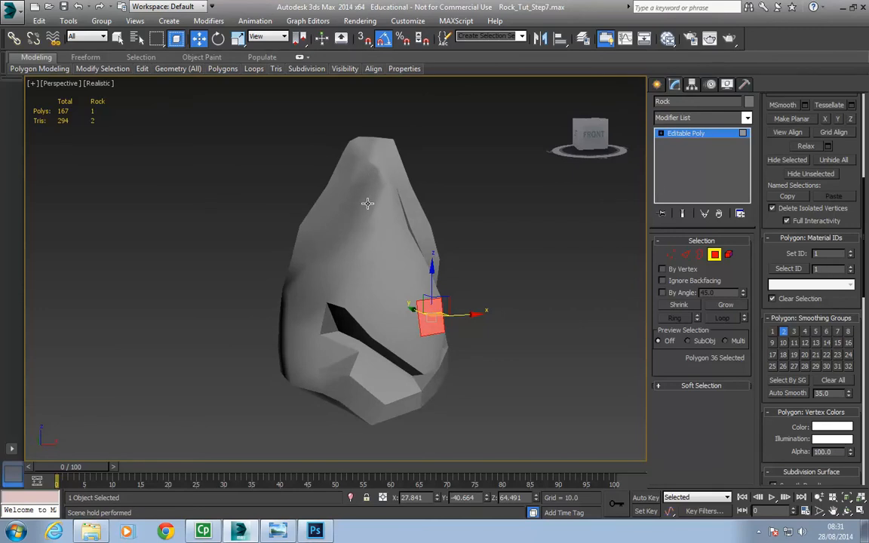
{"action": "middle_click_drag", "start_coordinate": [456, 365], "coordinate": [537, 315], "text": "alt"}
{"action": "key", "text": "F4"}
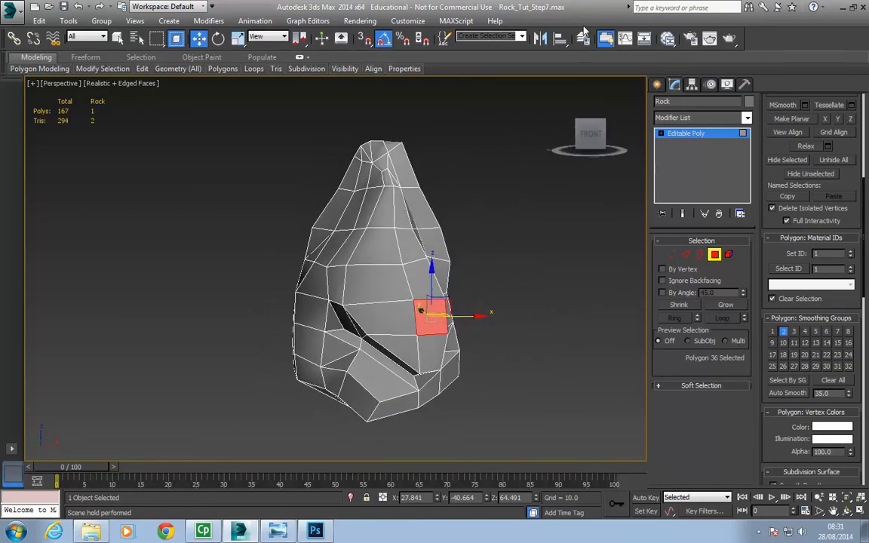
- Unhide the Ref layer, close the layer manager and leave the rock's polygon sub-object level
{"action": "left_click", "coordinate": [583, 38]}
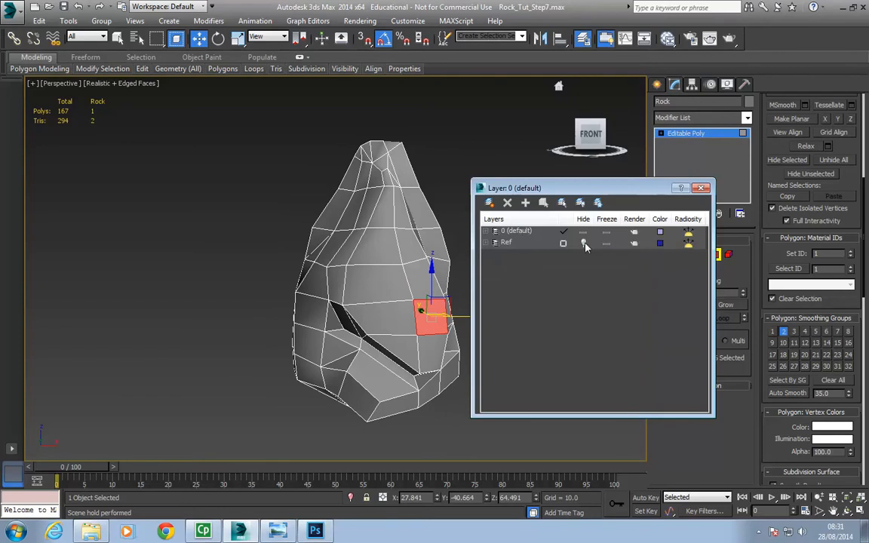
{"action": "left_click", "coordinate": [584, 243]}
{"action": "left_click", "coordinate": [700, 188]}
{"action": "middle_click_drag", "start_coordinate": [569, 294], "coordinate": [498, 304], "text": "alt"}
{"action": "left_click", "coordinate": [713, 255]}
- Make the rock see-through and compare its mesh with the reference image from the front
{"action": "middle_click_drag", "start_coordinate": [613, 286], "coordinate": [440, 308], "text": "alt"}
{"action": "middle_click_drag", "start_coordinate": [340, 299], "coordinate": [430, 300]}
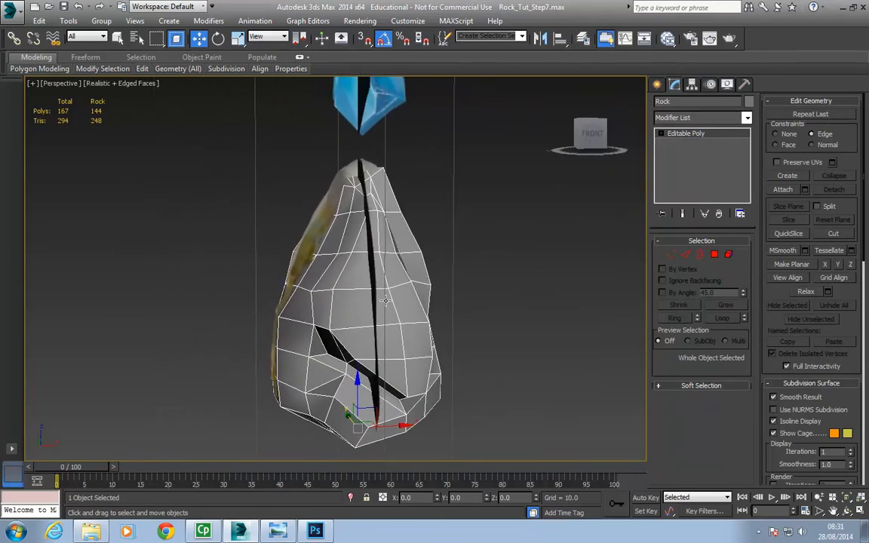
{"action": "middle_click_drag", "start_coordinate": [322, 317], "coordinate": [358, 284], "text": "alt"}
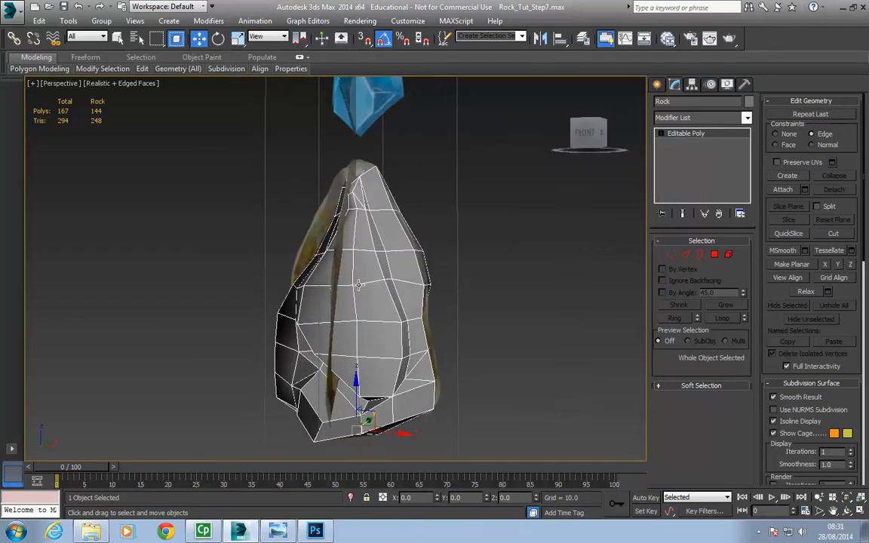
{"action": "key", "text": "alt+x"}
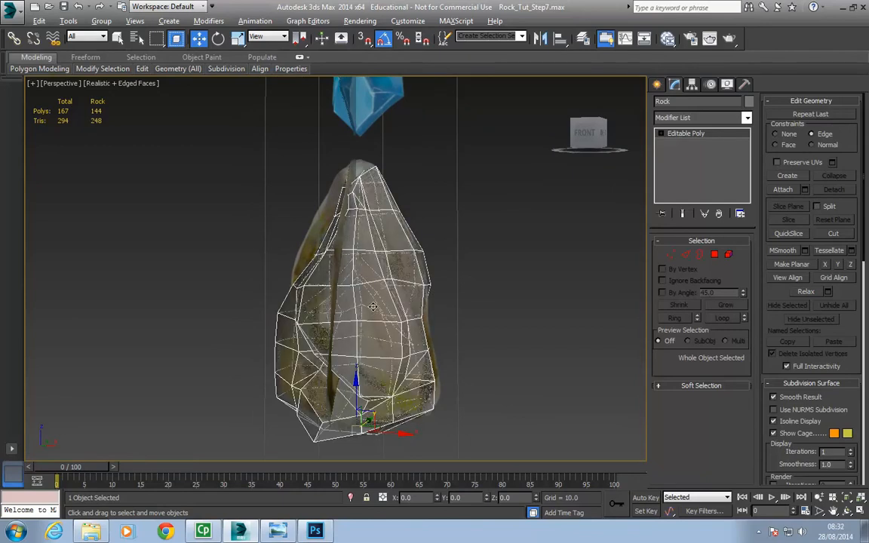
{"action": "middle_click_drag", "start_coordinate": [377, 308], "coordinate": [400, 307], "text": "alt"}
{"action": "middle_click_drag", "start_coordinate": [427, 240], "coordinate": [411, 268]}
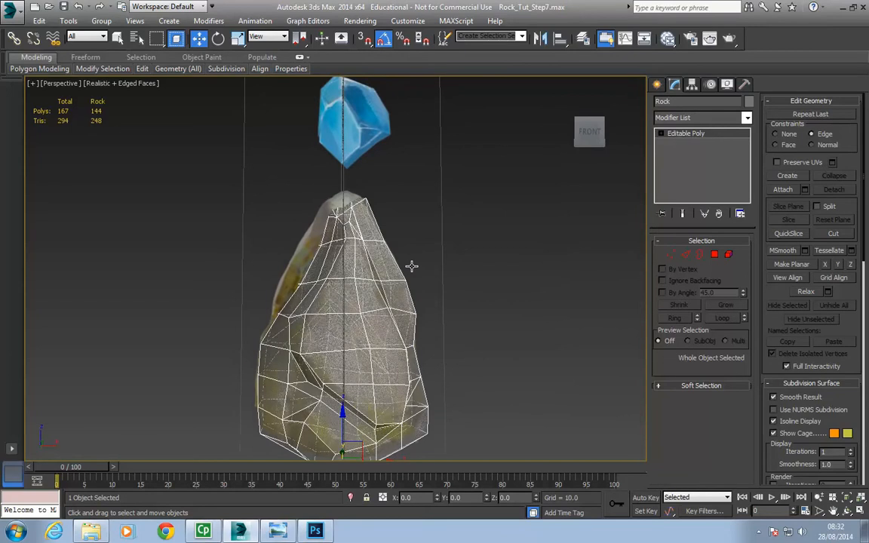
{"action": "key", "text": "alt+x"}
- At polygon level, use By Numeric selection to find the rock's polygons with more than 4 sides
{"action": "left_click", "coordinate": [141, 58]}
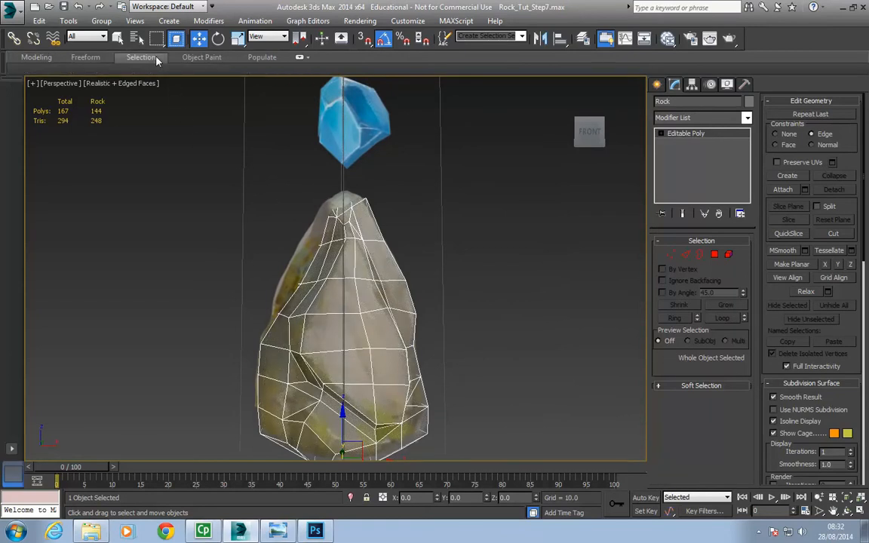
{"action": "left_click", "coordinate": [714, 255]}
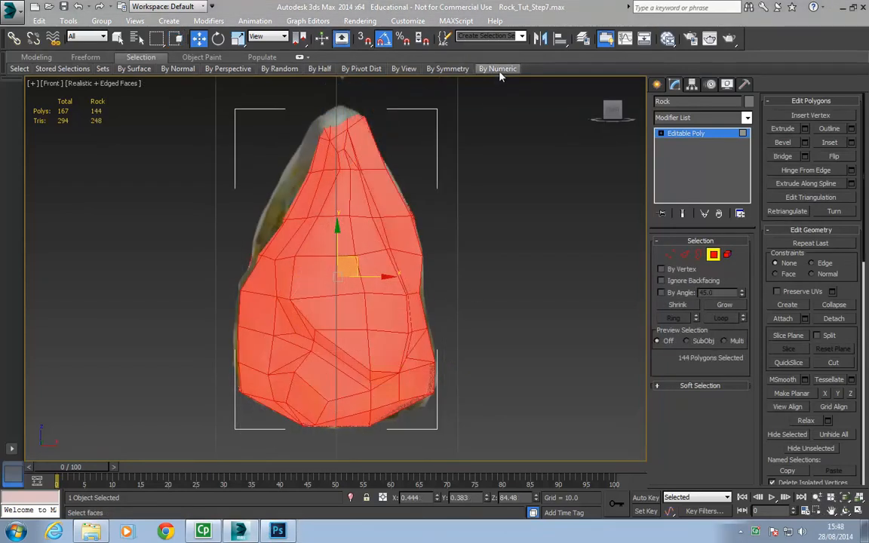
{"action": "mouse_move", "coordinate": [506, 77]}
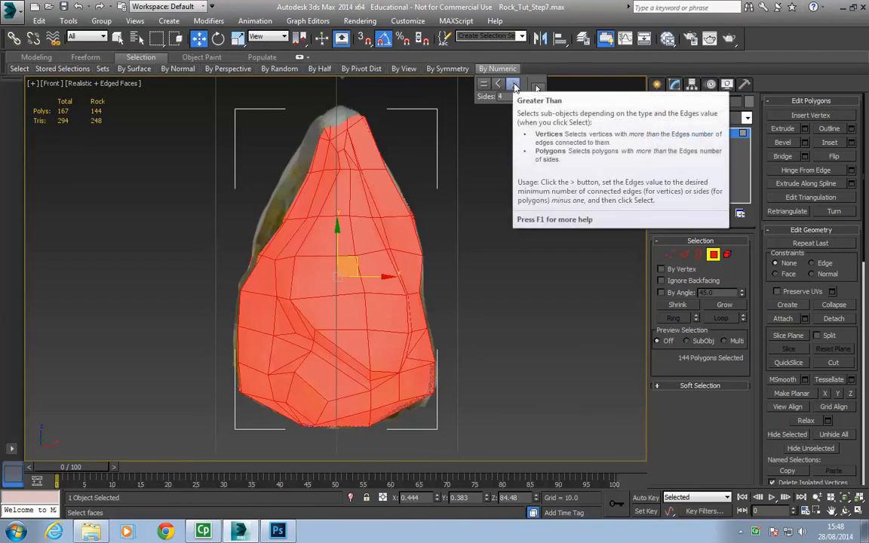
{"action": "left_click", "coordinate": [497, 87]}
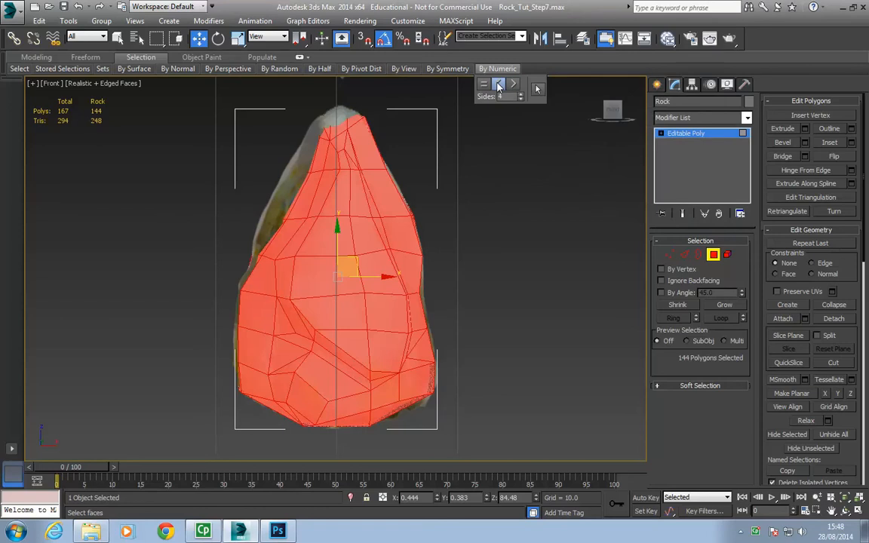
{"action": "left_click", "coordinate": [513, 85]}
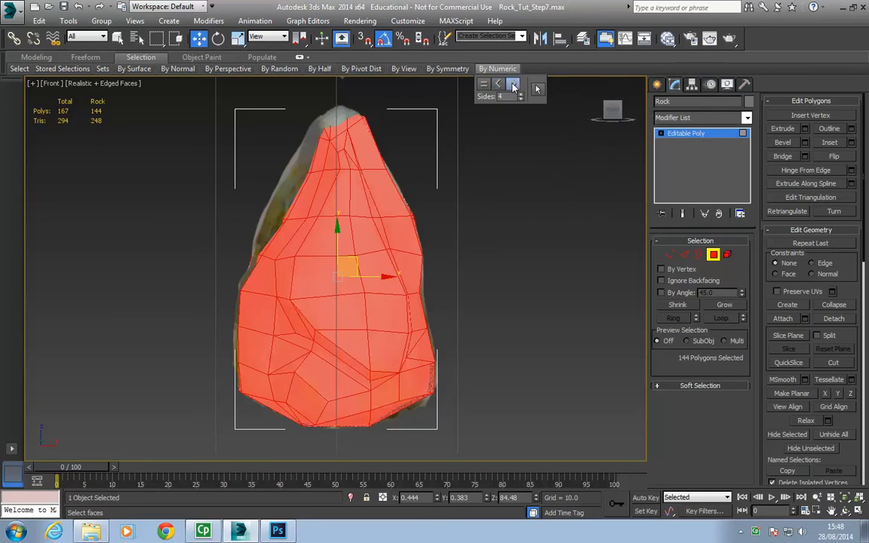
{"action": "left_click", "coordinate": [538, 90]}
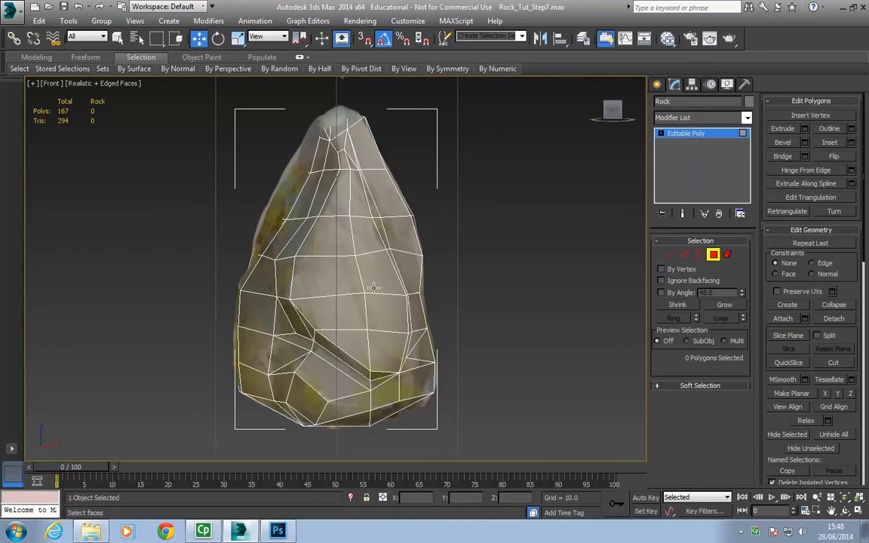
- Enter the rock's vertex sub-object level and enable Soft Selection
{"action": "left_click", "coordinate": [669, 254]}
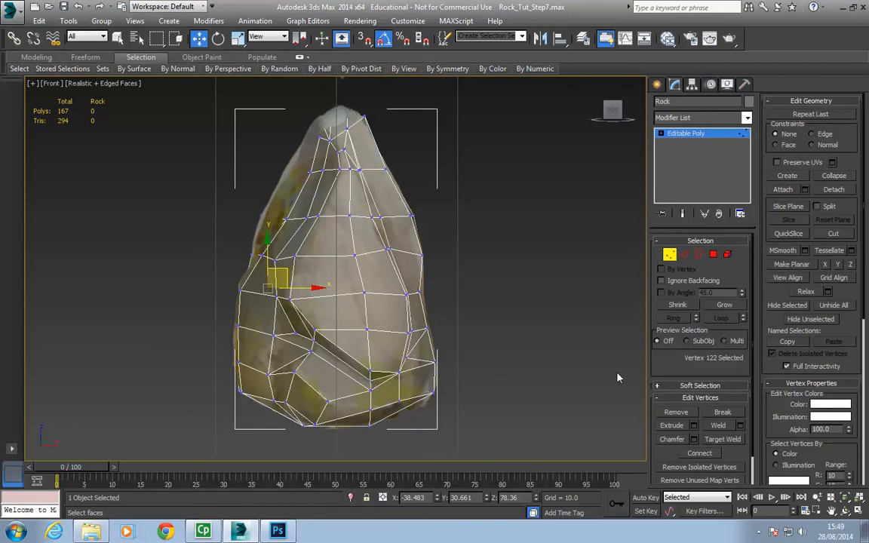
{"action": "left_click", "coordinate": [687, 386]}
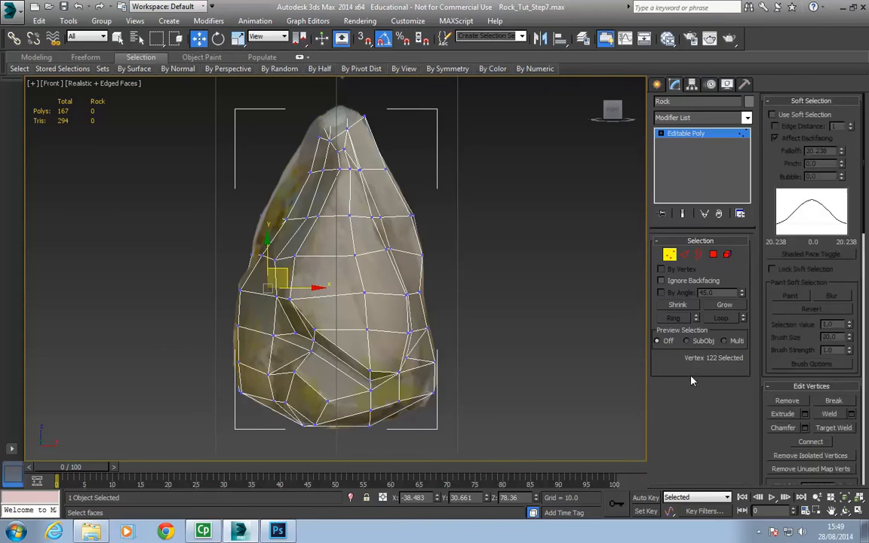
{"action": "left_click", "coordinate": [773, 114]}
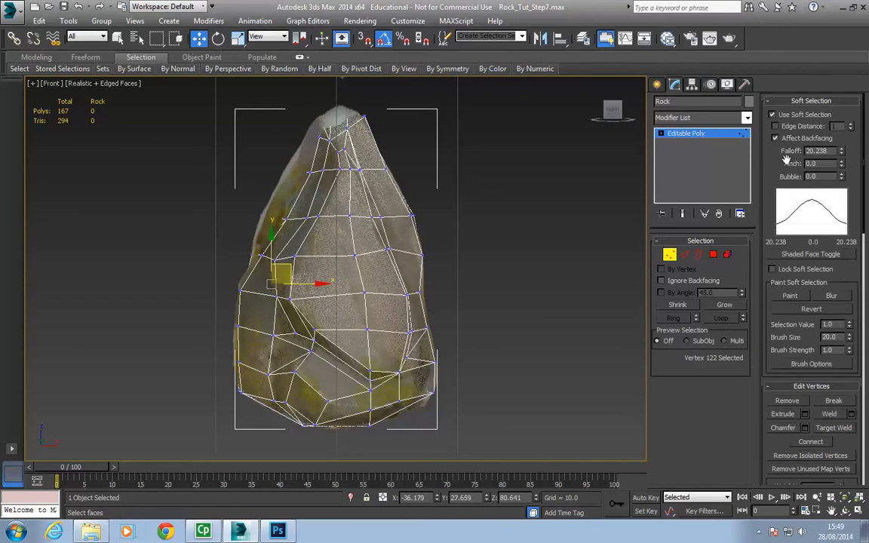
{"action": "left_click", "coordinate": [798, 102]}
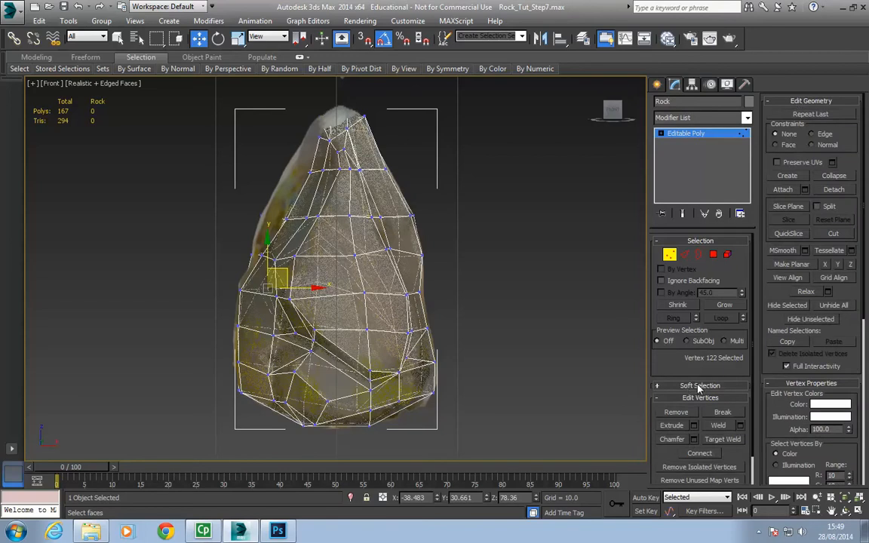
- Enable Soft Selection, select the vertex in the middle of the rock's front face and set the falloff to 60.108
{"action": "left_click", "coordinate": [657, 388]}
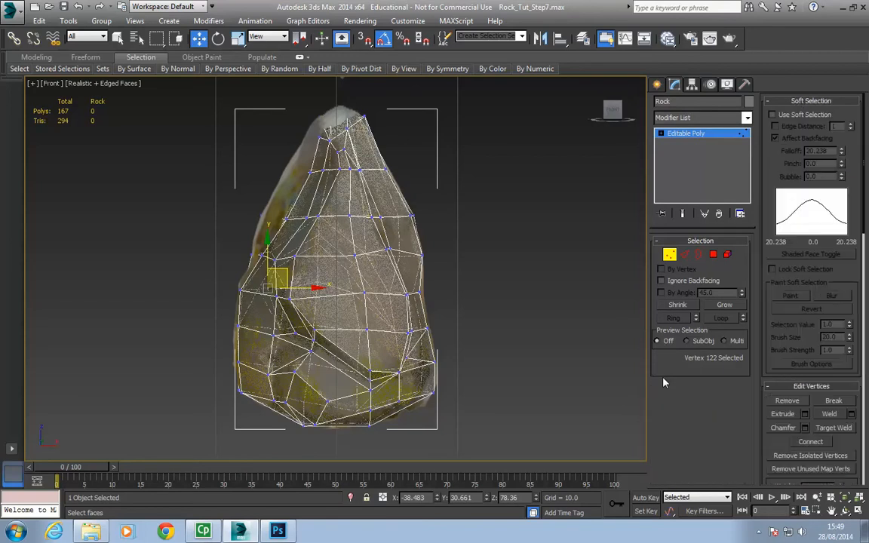
{"action": "left_click", "coordinate": [772, 115]}
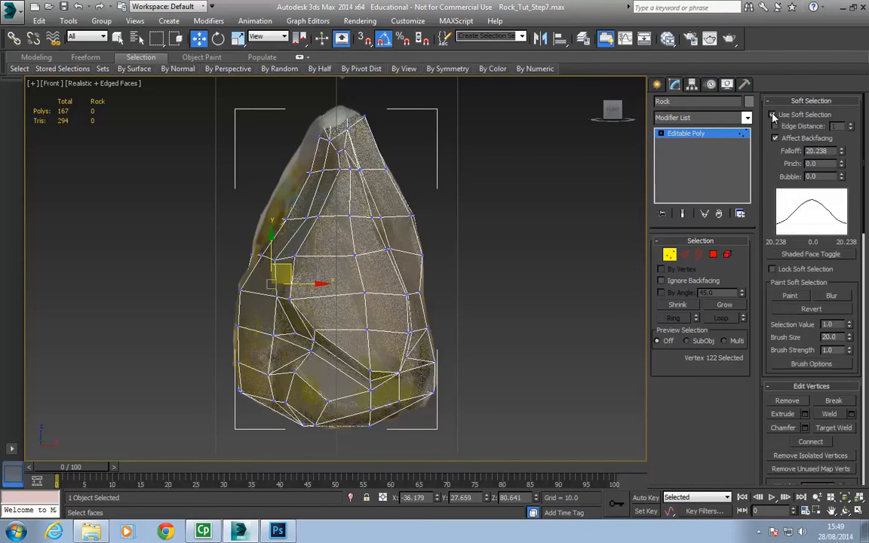
{"action": "left_click", "coordinate": [772, 115]}
{"action": "left_click", "coordinate": [772, 115]}
{"action": "left_click", "coordinate": [365, 293]}
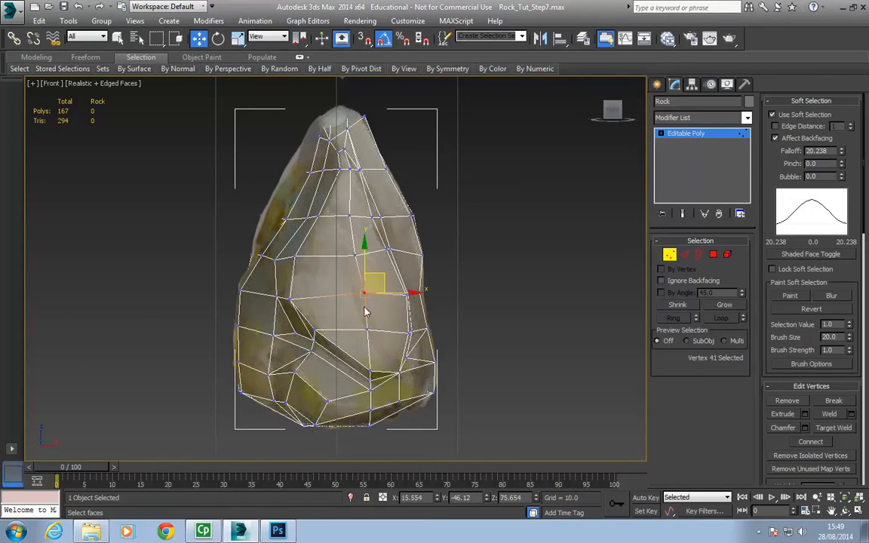
{"action": "left_click_drag", "start_coordinate": [842, 153], "coordinate": [819, 30]}
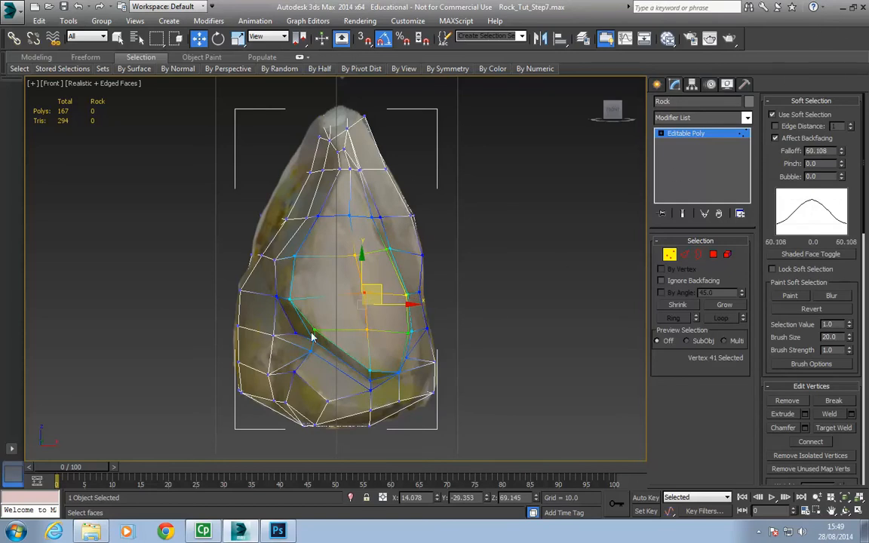
- Nudge the rock's central front vertex slightly and reduce the Soft Selection falloff to 47.486
{"action": "left_click", "coordinate": [385, 289]}
{"action": "left_click", "coordinate": [365, 293]}
{"action": "mouse_move", "coordinate": [374, 289]}
{"action": "left_mouse_down"}
{"action": "mouse_move", "coordinate": [362, 299]}
{"action": "mouse_move", "coordinate": [374, 273]}
{"action": "mouse_move", "coordinate": [377, 288]}
{"action": "left_mouse_up"}
{"action": "left_click_drag", "start_coordinate": [841, 151], "coordinate": [842, 169]}
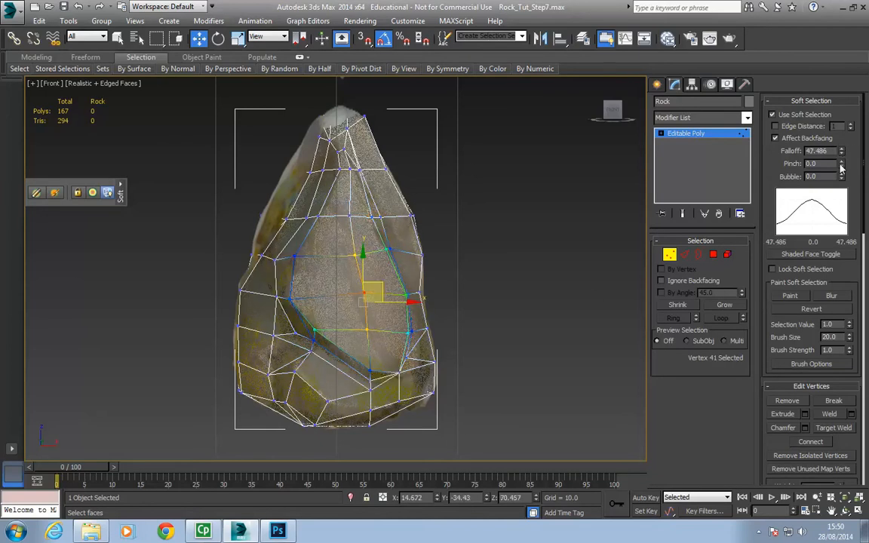
- Add the vertex above to the selection, move both about 9 units left and turn off Soft Selection
{"action": "left_click", "coordinate": [354, 255], "text": "ctrl"}
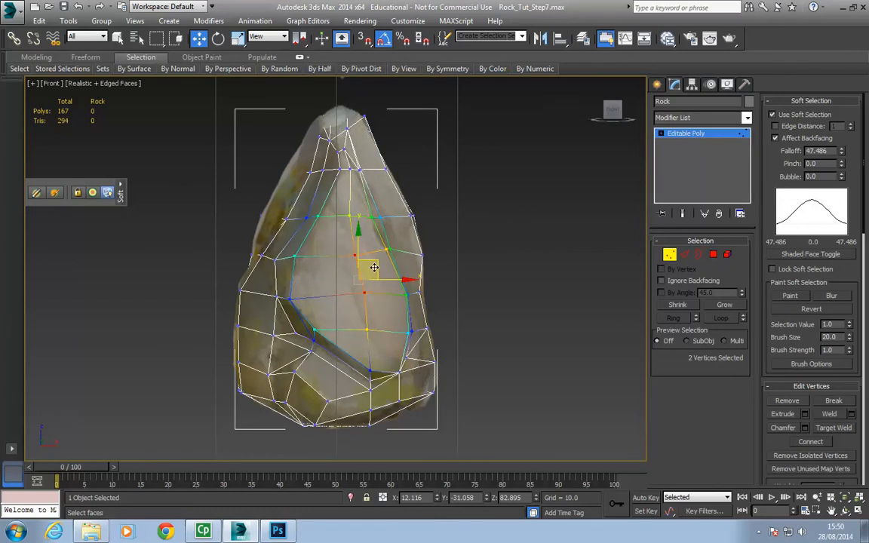
{"action": "left_click_drag", "start_coordinate": [375, 267], "coordinate": [362, 267]}
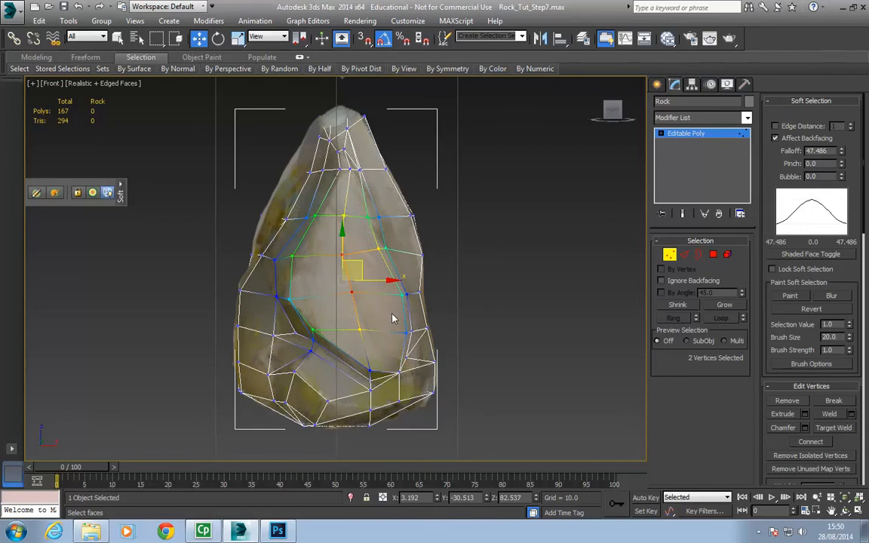
{"action": "left_click", "coordinate": [772, 115]}
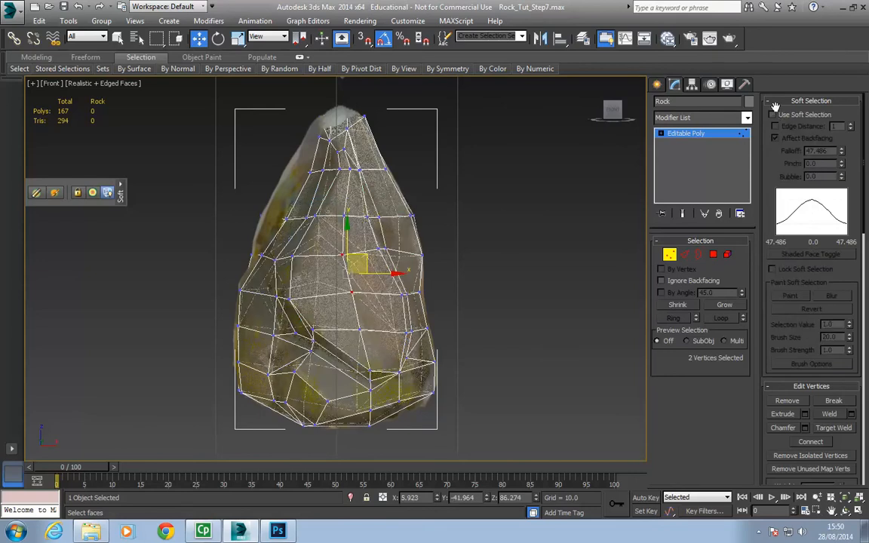
{"action": "left_click", "coordinate": [781, 101]}
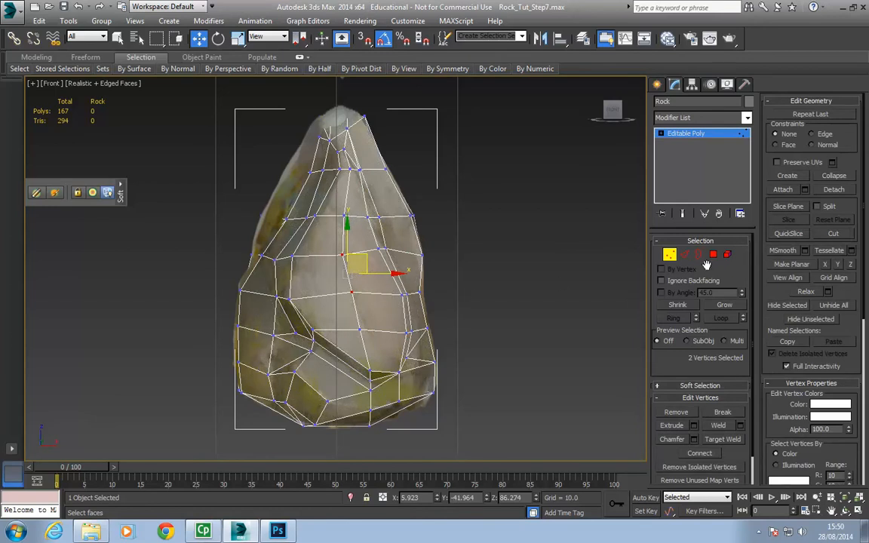
- At polygon level in the perspective view, apply Auto Smooth to the polygon just above the upper end of the rock's crack
{"action": "key", "text": "4"}
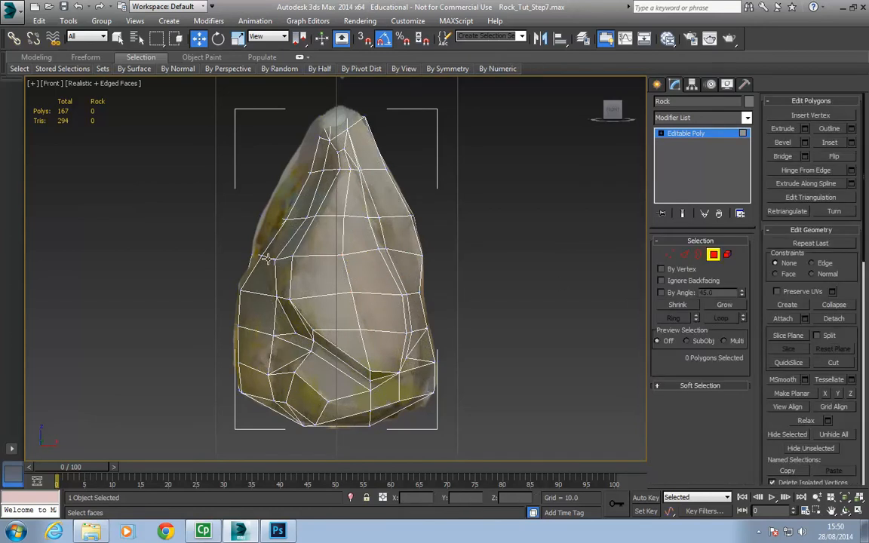
{"action": "key", "text": "p"}
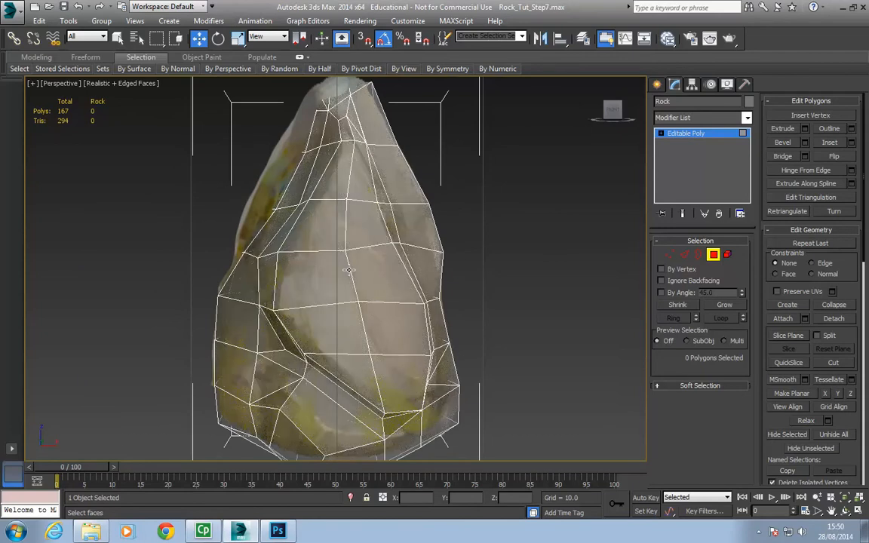
{"action": "middle_click_drag", "start_coordinate": [348, 269], "coordinate": [362, 249], "text": "alt"}
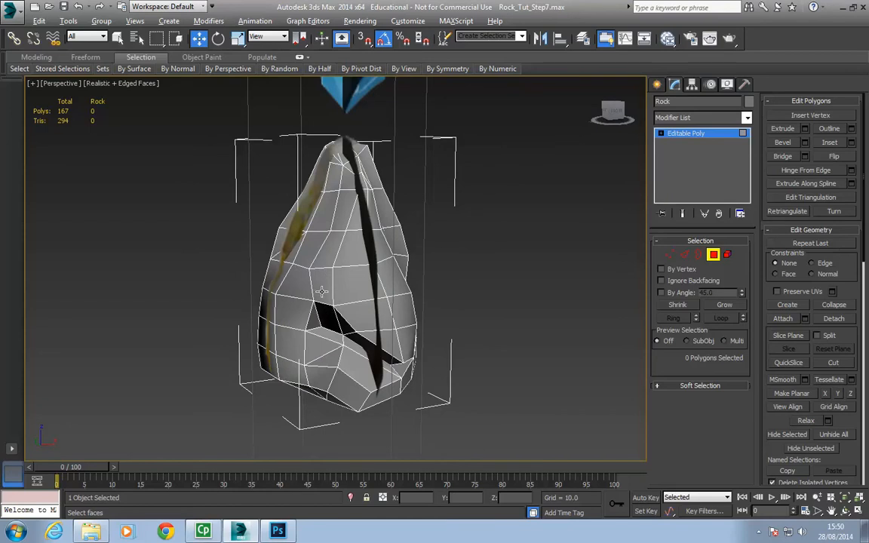
{"action": "key", "text": "F4"}
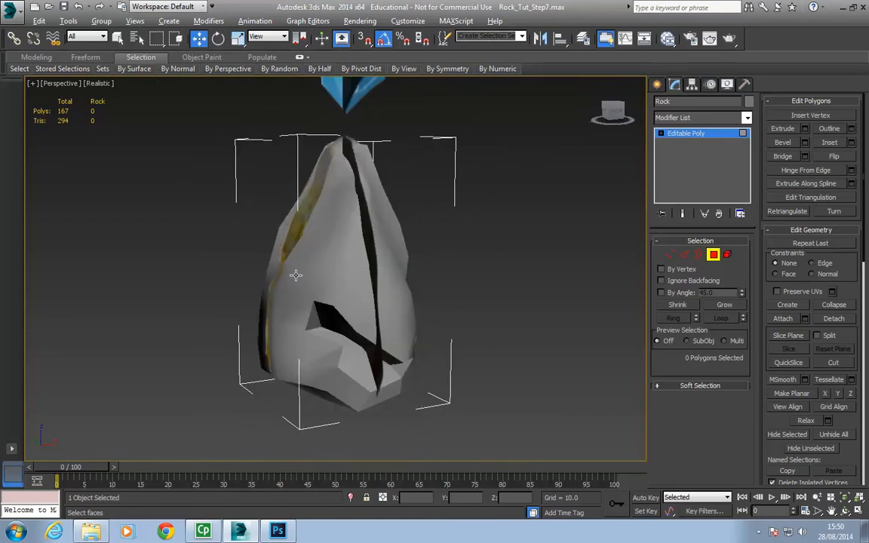
{"action": "key", "text": "F4"}
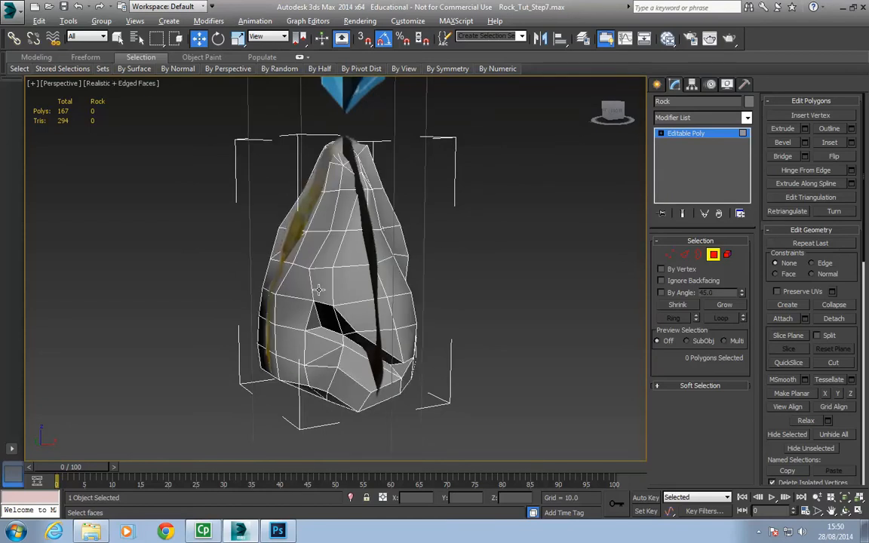
{"action": "left_click", "coordinate": [320, 290]}
{"action": "left_click_drag", "start_coordinate": [836, 449], "coordinate": [842, 71]}
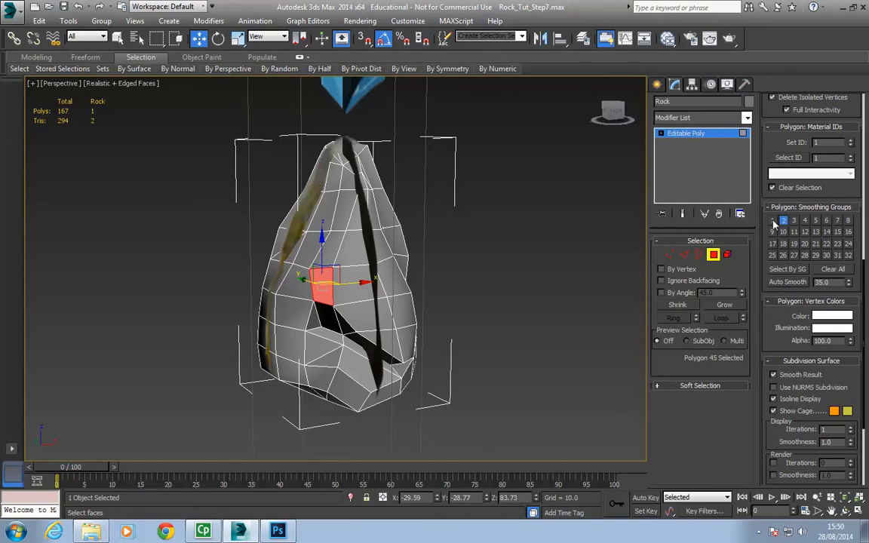
{"action": "left_click", "coordinate": [792, 285]}
{"action": "key", "text": "F4"}
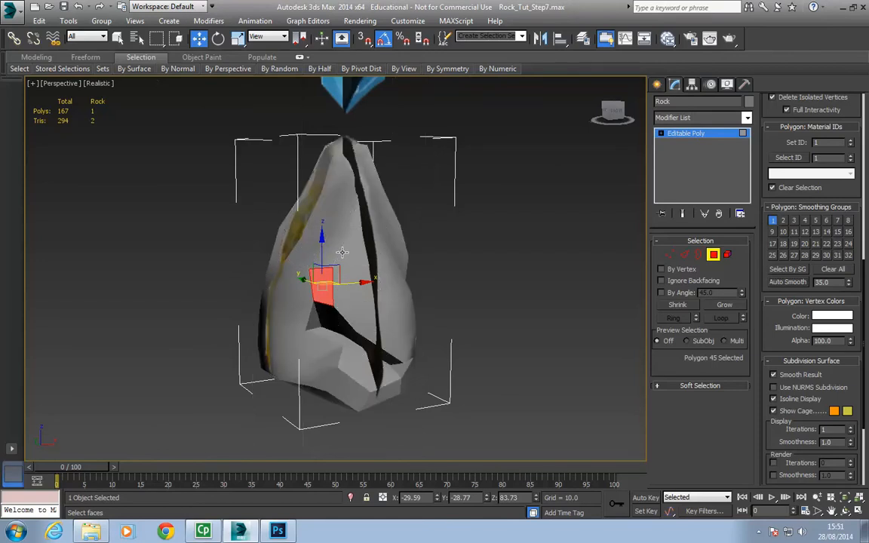
- Select six polygons along the slanted band left of the rock's front face, up towards the tip
{"action": "left_click", "coordinate": [310, 246]}
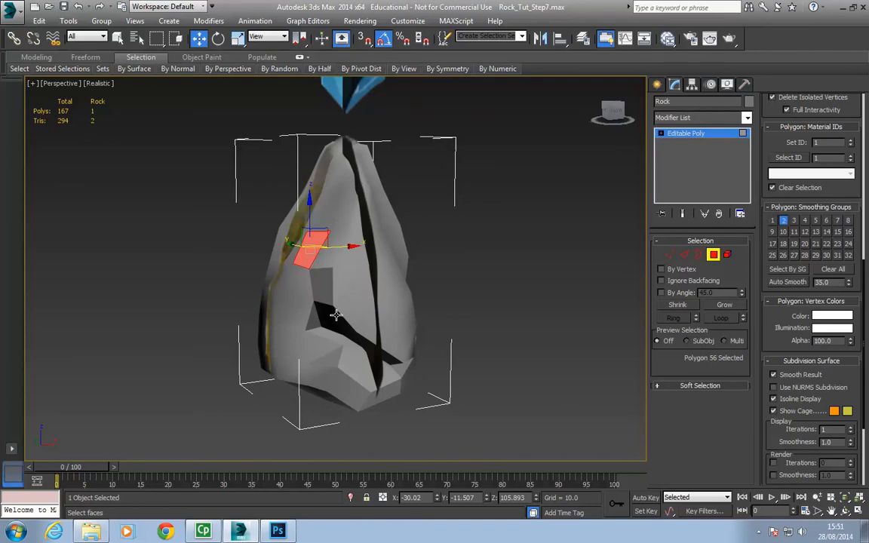
{"action": "left_click", "coordinate": [319, 259]}
{"action": "key", "text": "F4"}
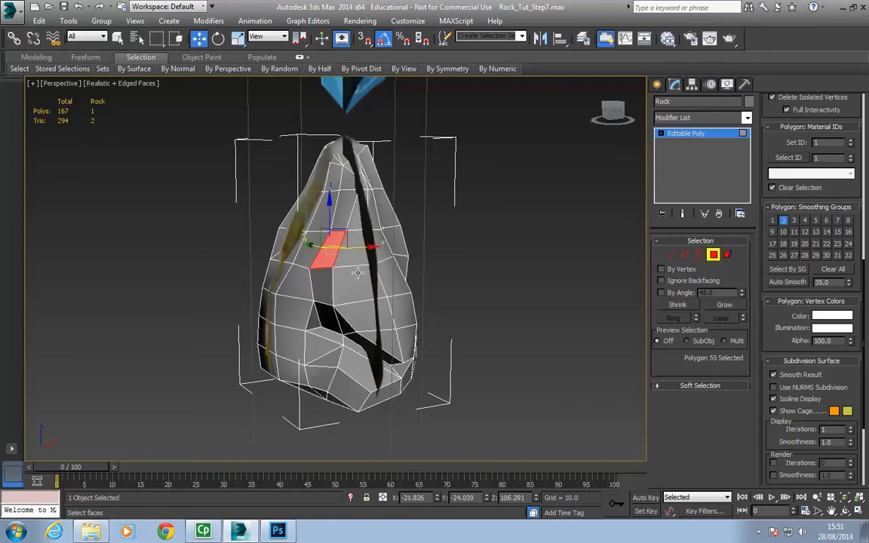
{"action": "left_click", "coordinate": [337, 215], "text": "ctrl"}
{"action": "left_click", "coordinate": [344, 181], "text": "ctrl"}
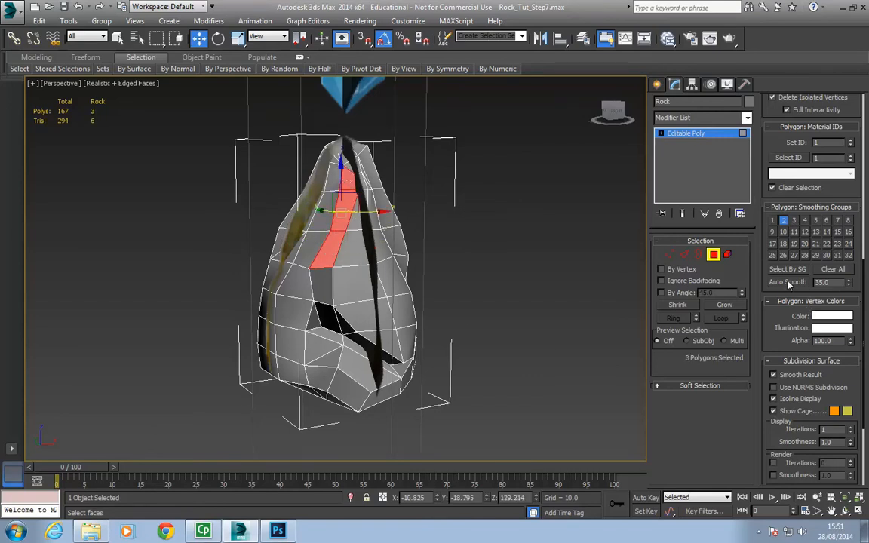
{"action": "left_click", "coordinate": [306, 248], "text": "ctrl"}
{"action": "left_click", "coordinate": [294, 255], "text": "ctrl"}
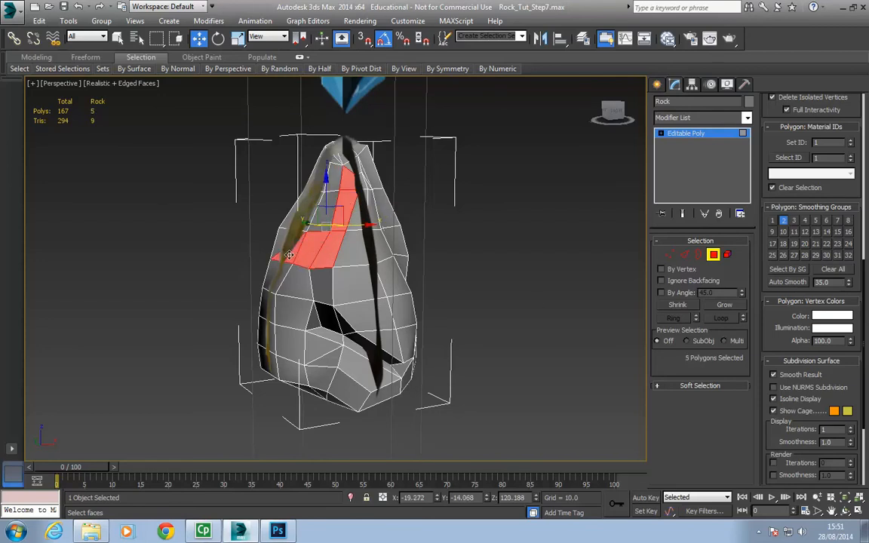
{"action": "left_click", "coordinate": [333, 195], "text": "ctrl"}
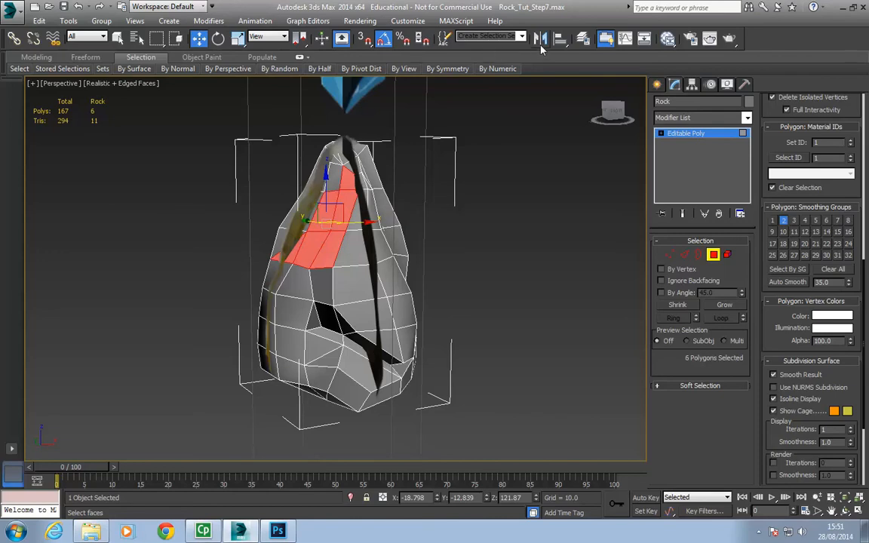
- Hide the visible stone reference planes on the default layer and close the layer manager
{"action": "left_click", "coordinate": [583, 38]}
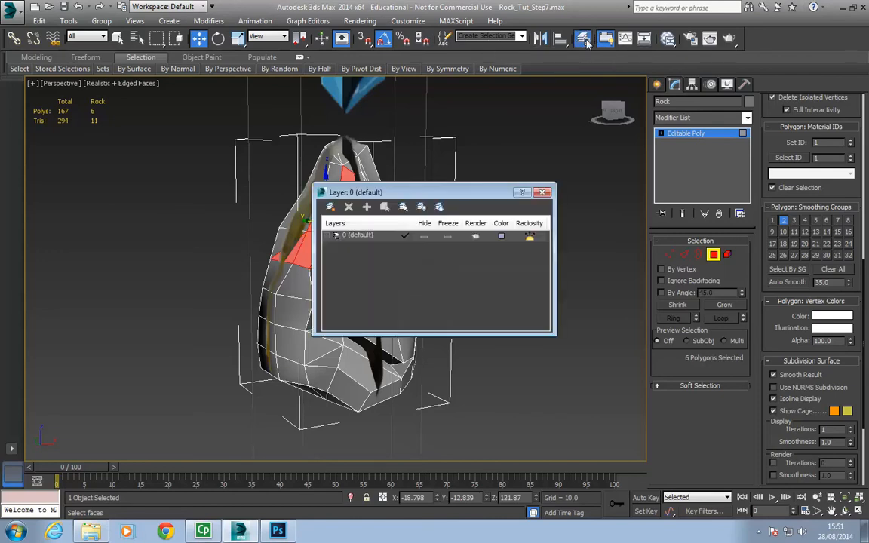
{"action": "left_click", "coordinate": [332, 236]}
{"action": "left_click", "coordinate": [424, 270]}
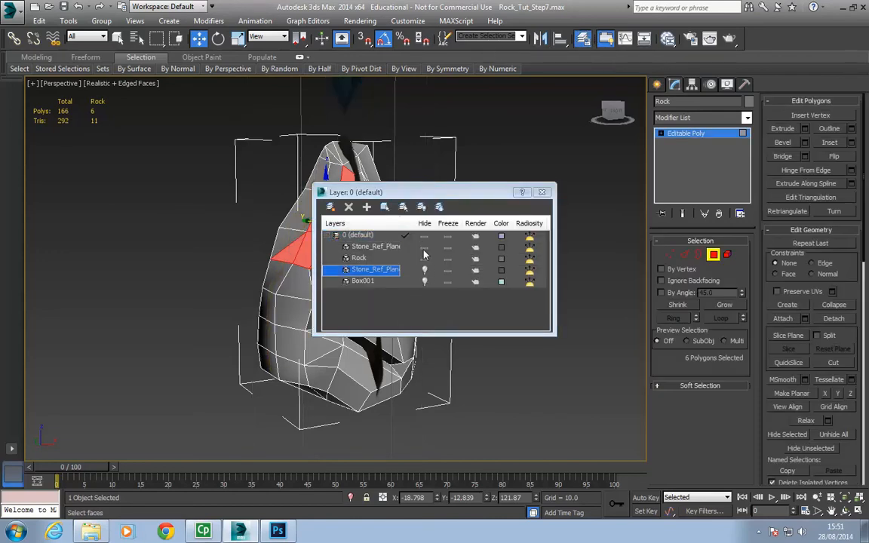
{"action": "left_click", "coordinate": [424, 247]}
{"action": "left_click", "coordinate": [541, 193]}
- Add the remaining upper polygon of the slanted band to the selection and Auto Smooth all seven polygons
{"action": "middle_click_drag", "start_coordinate": [417, 199], "coordinate": [366, 247], "text": "alt"}
{"action": "left_click", "coordinate": [327, 176], "text": "ctrl"}
{"action": "middle_click_drag", "start_coordinate": [548, 270], "coordinate": [486, 255], "text": "alt"}
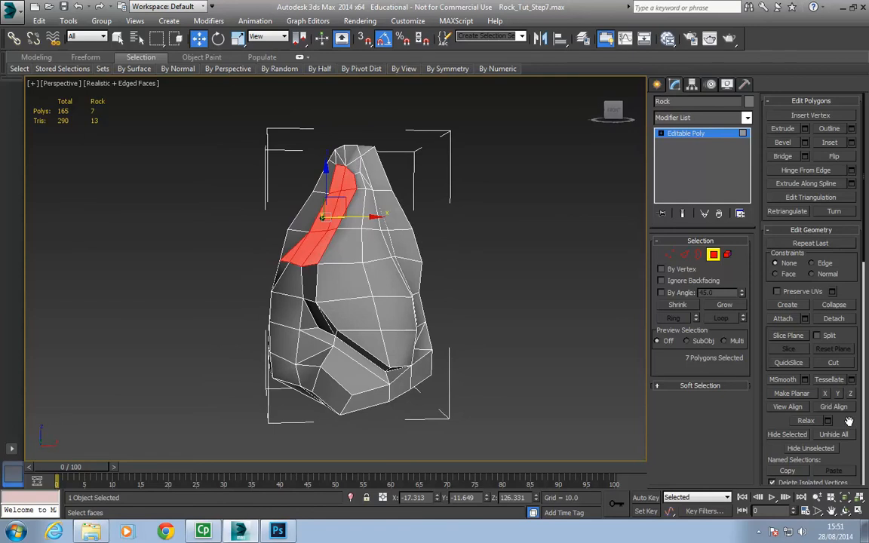
{"action": "scroll", "coordinate": [849, 421], "scroll_direction": "down", "scroll_amount": 10}
{"action": "left_click", "coordinate": [787, 343]}
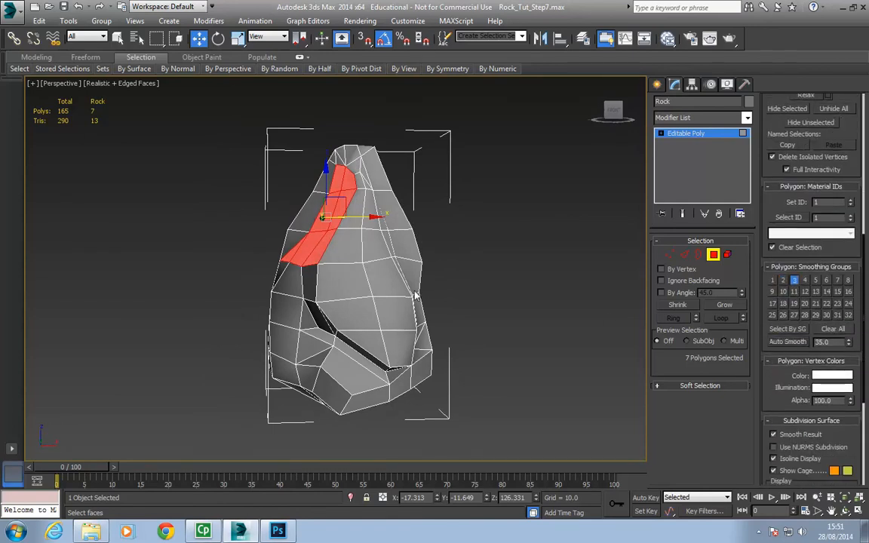
- Turn off the edge display and inspect the rock's smoothed shading from the front and back
{"action": "left_click", "coordinate": [347, 285]}
{"action": "mouse_move", "coordinate": [332, 294]}
{"action": "middle_mouse_down", "text": "alt"}
{"action": "mouse_move", "coordinate": [347, 296]}
{"action": "mouse_move", "coordinate": [320, 292]}
{"action": "mouse_move", "coordinate": [346, 294]}
{"action": "middle_mouse_up", "text": "alt"}
{"action": "key", "text": "F4"}
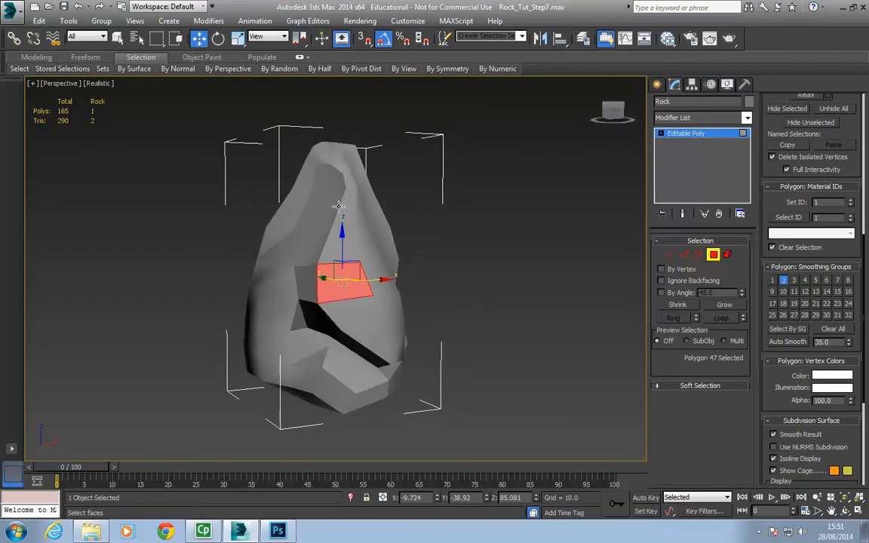
{"action": "middle_click_drag", "start_coordinate": [326, 281], "coordinate": [492, 324], "text": "alt"}
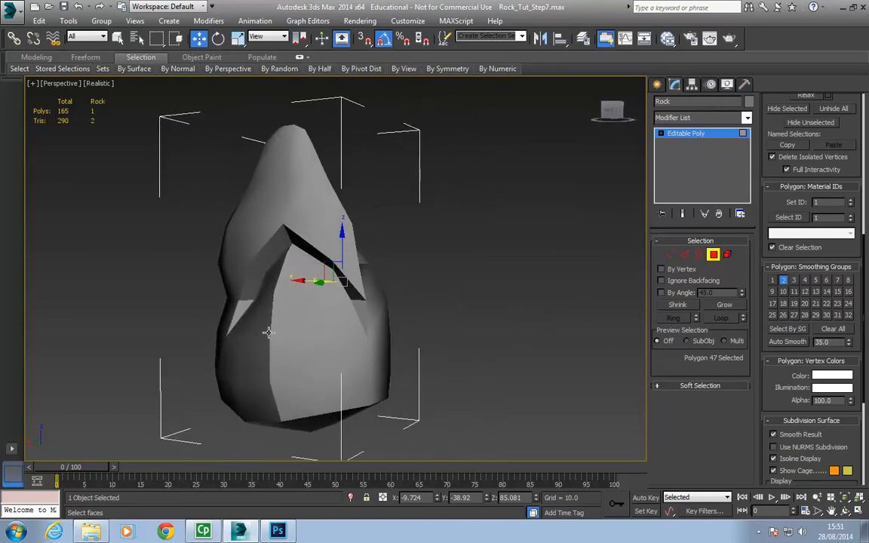
{"action": "middle_click_drag", "start_coordinate": [265, 332], "coordinate": [193, 339], "text": "alt"}
{"action": "mouse_move", "coordinate": [478, 345]}
{"action": "middle_mouse_down", "text": "alt"}
{"action": "mouse_move", "coordinate": [414, 344]}
{"action": "mouse_move", "coordinate": [422, 330]}
{"action": "mouse_move", "coordinate": [418, 356]}
{"action": "mouse_move", "coordinate": [237, 351]}
{"action": "mouse_move", "coordinate": [419, 362]}
{"action": "mouse_move", "coordinate": [480, 355]}
{"action": "middle_mouse_up", "text": "alt"}
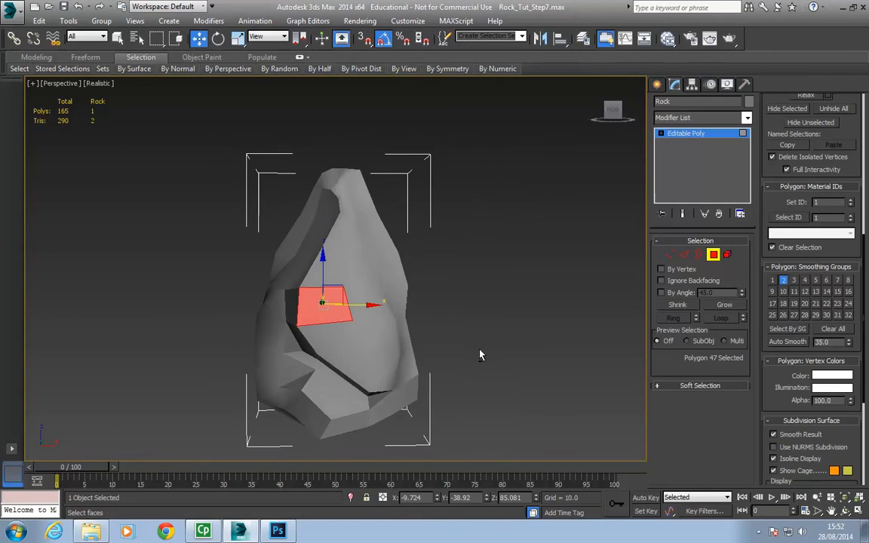
{"action": "middle_click_drag", "start_coordinate": [388, 334], "coordinate": [402, 315]}
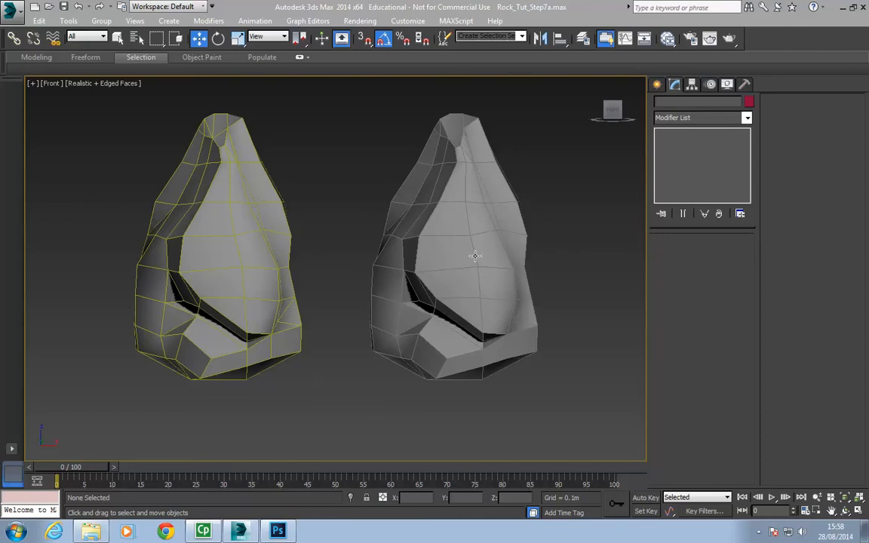
- Compare the meshes and shading of Rock and Rock002 from several angles, selecting each rock in turn
{"action": "left_click", "coordinate": [451, 260]}
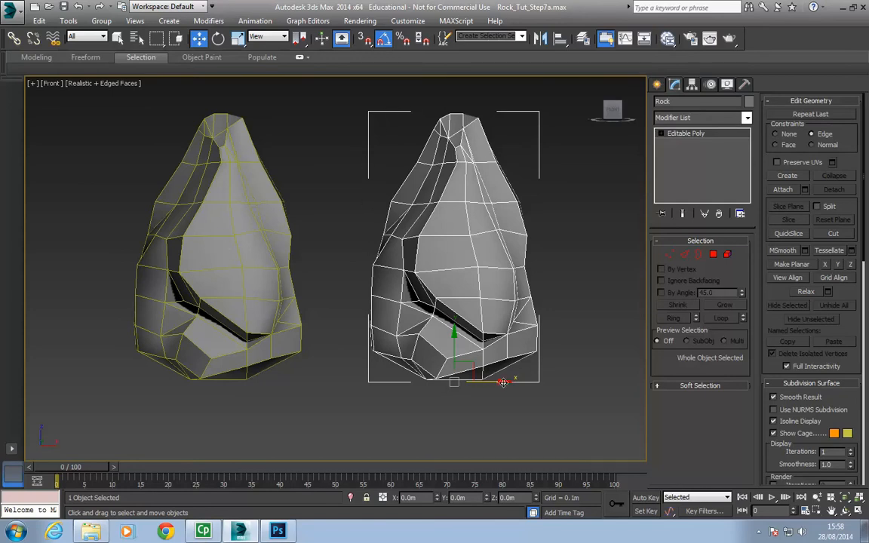
{"action": "left_click", "coordinate": [279, 279]}
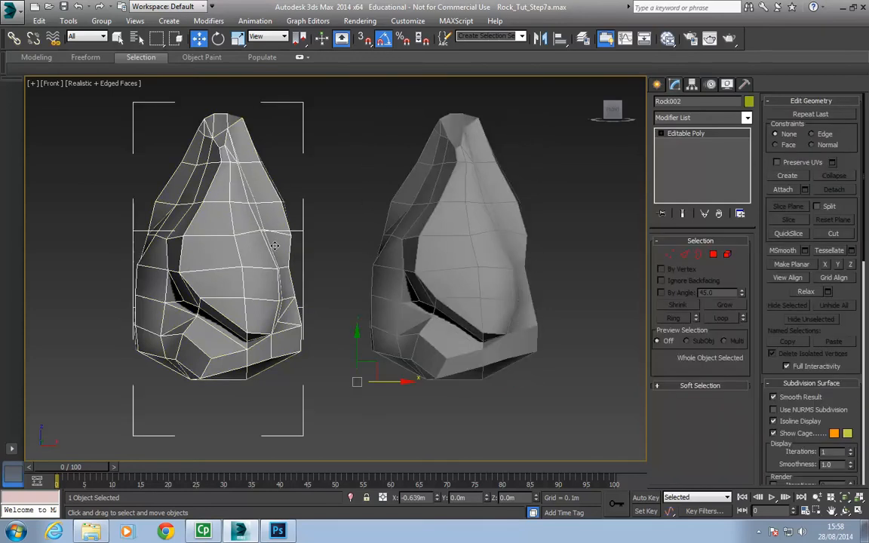
{"action": "key", "text": "p"}
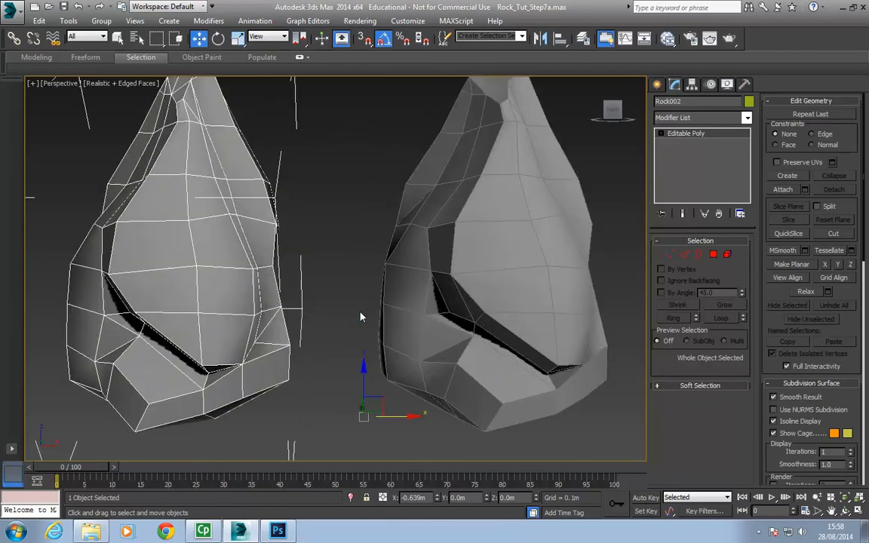
{"action": "scroll", "coordinate": [325, 291], "scroll_direction": "down", "scroll_amount": 3}
{"action": "middle_click_drag", "start_coordinate": [306, 277], "coordinate": [320, 293], "text": "alt"}
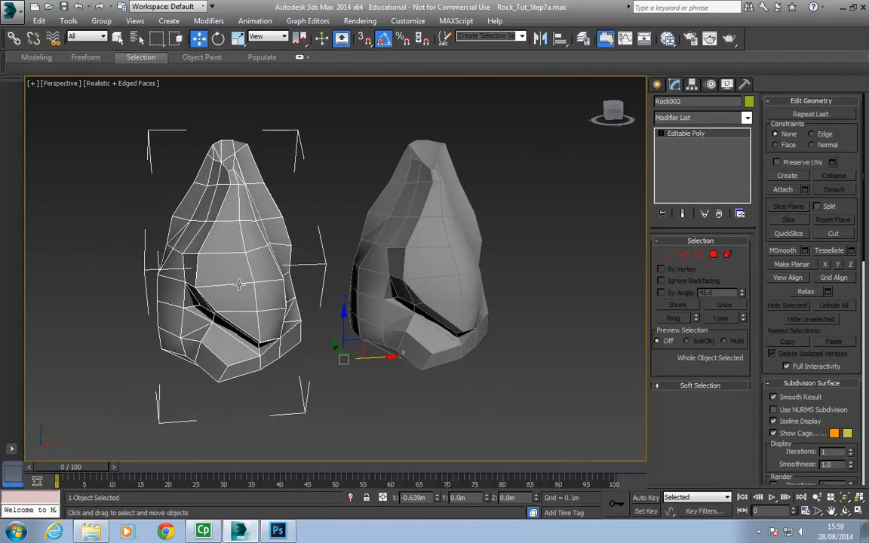
{"action": "mouse_move", "coordinate": [254, 304]}
{"action": "middle_mouse_down", "text": "alt"}
{"action": "mouse_move", "coordinate": [216, 316]}
{"action": "mouse_move", "coordinate": [260, 322]}
{"action": "middle_mouse_up", "text": "alt"}
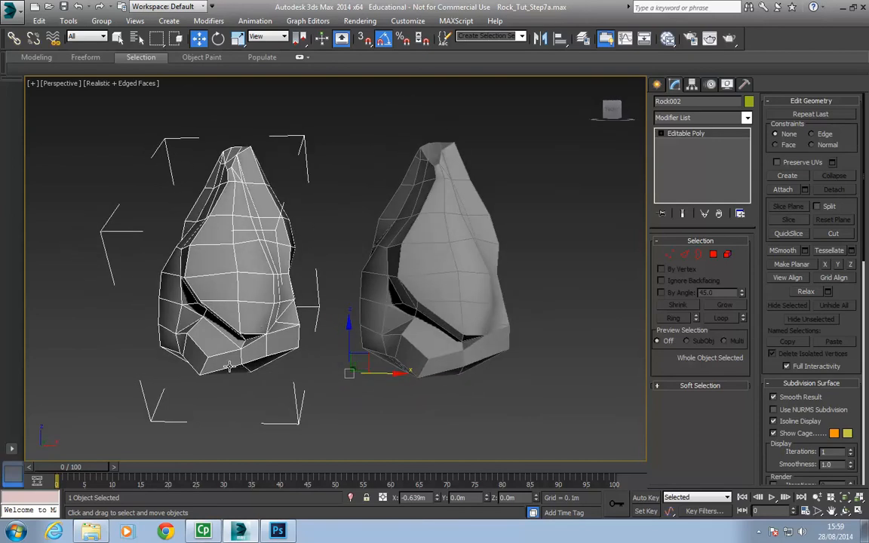
{"action": "middle_click_drag", "start_coordinate": [246, 362], "coordinate": [186, 282], "text": "alt"}
{"action": "left_click", "coordinate": [349, 345]}
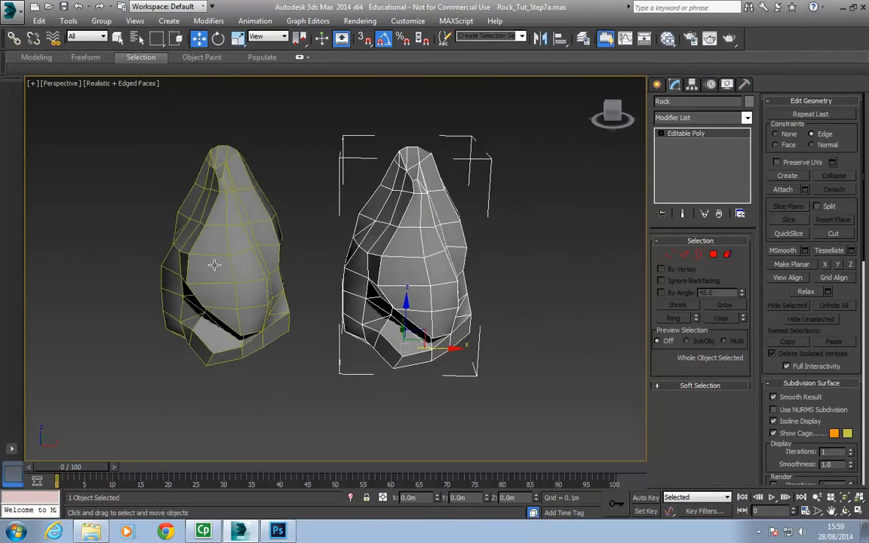
- Select Rock002 and center its pivot to the object, affecting the pivot only
{"action": "left_click", "coordinate": [214, 264]}
{"action": "middle_click_drag", "start_coordinate": [287, 286], "coordinate": [341, 326], "text": "alt"}
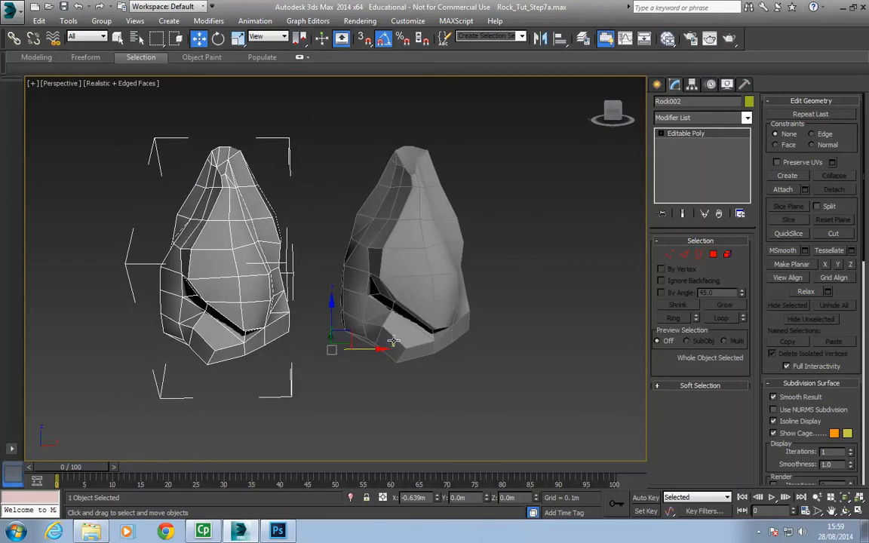
{"action": "middle_click_drag", "start_coordinate": [428, 278], "coordinate": [451, 288]}
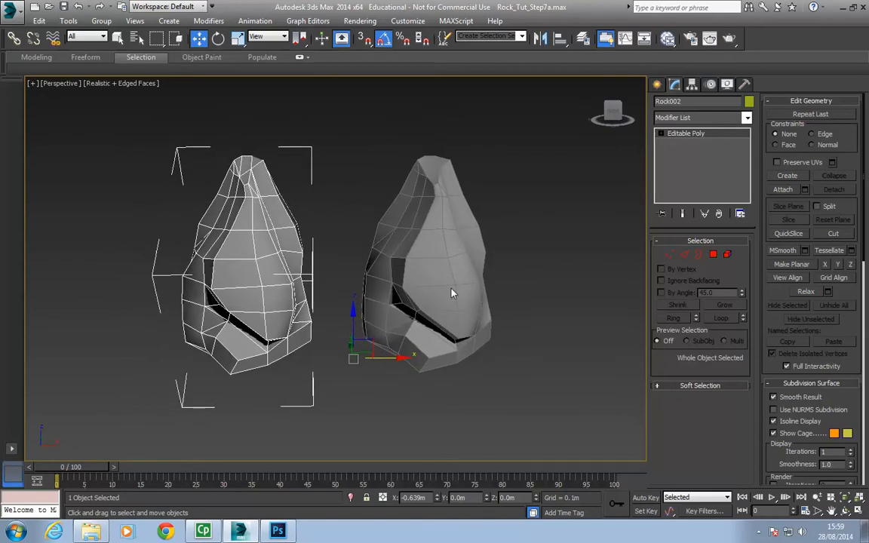
{"action": "left_click", "coordinate": [693, 85]}
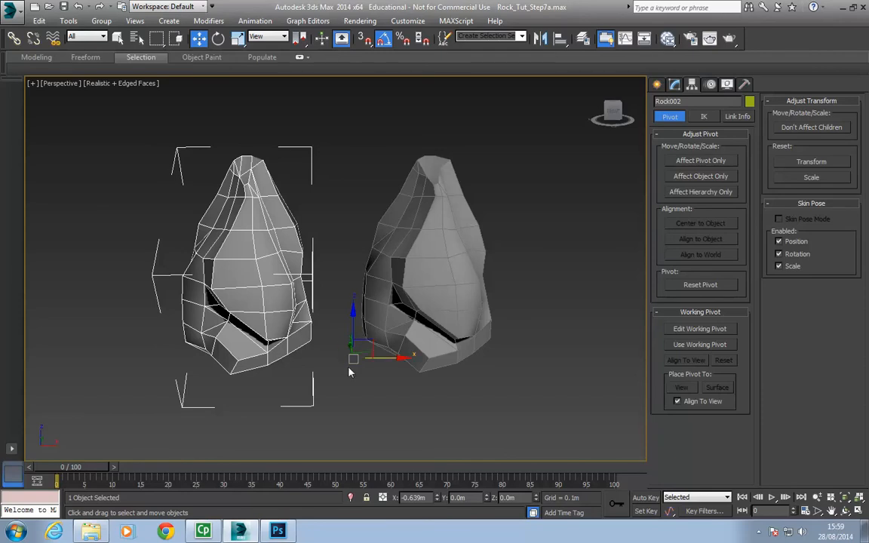
{"action": "left_click", "coordinate": [700, 162]}
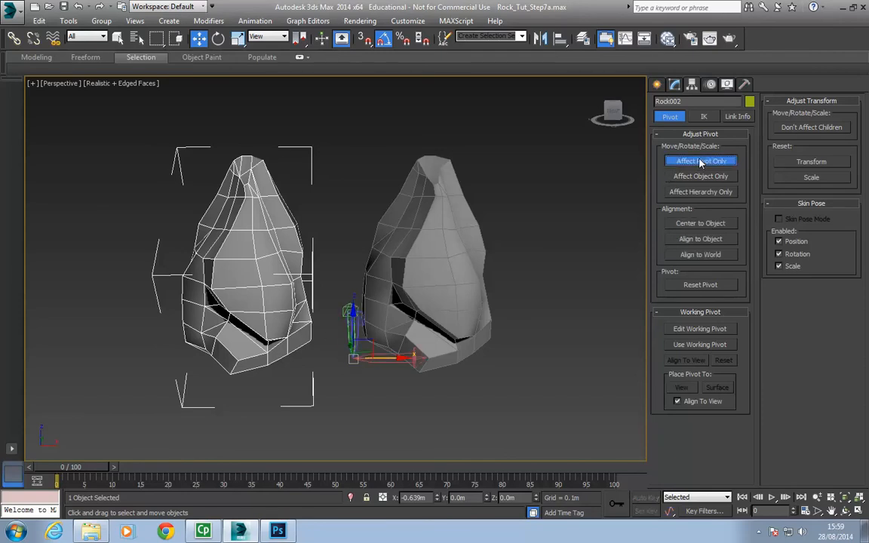
{"action": "left_click", "coordinate": [693, 224]}
{"action": "middle_click_drag", "start_coordinate": [236, 373], "coordinate": [282, 378], "text": "alt"}
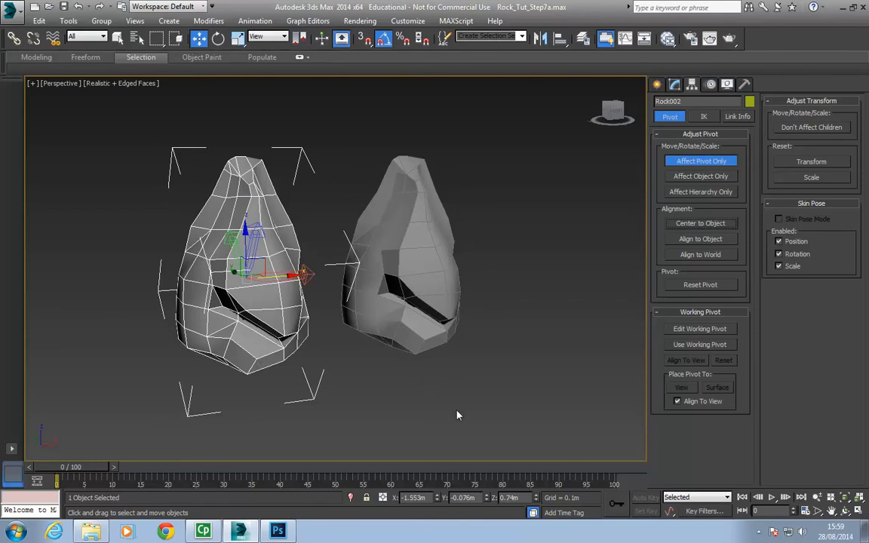
- Set the Z position of Rock002's pivot to 0 m and finish the pivot adjustment
{"action": "double_click", "coordinate": [509, 498]}
{"action": "right_click", "coordinate": [536, 501]}
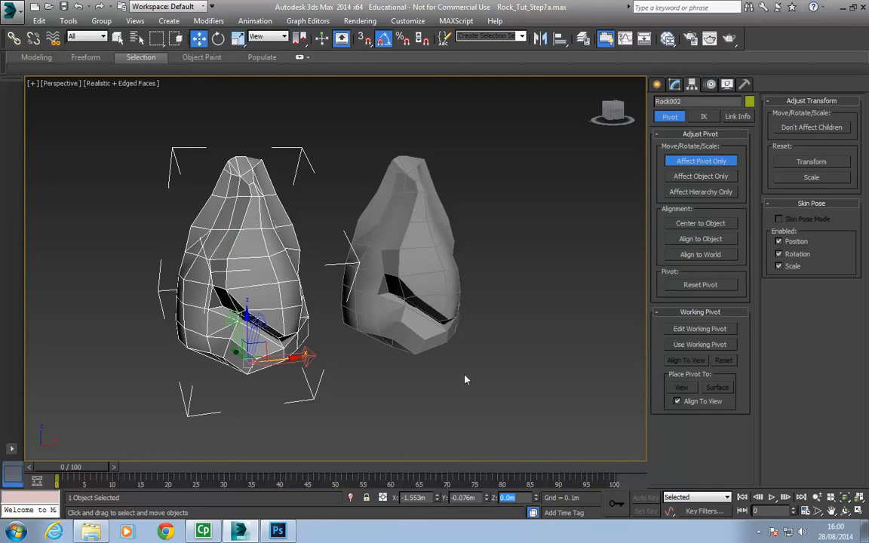
{"action": "middle_click_drag", "start_coordinate": [412, 347], "coordinate": [397, 324], "text": "alt"}
{"action": "middle_click_drag", "start_coordinate": [439, 359], "coordinate": [408, 354], "text": "alt"}
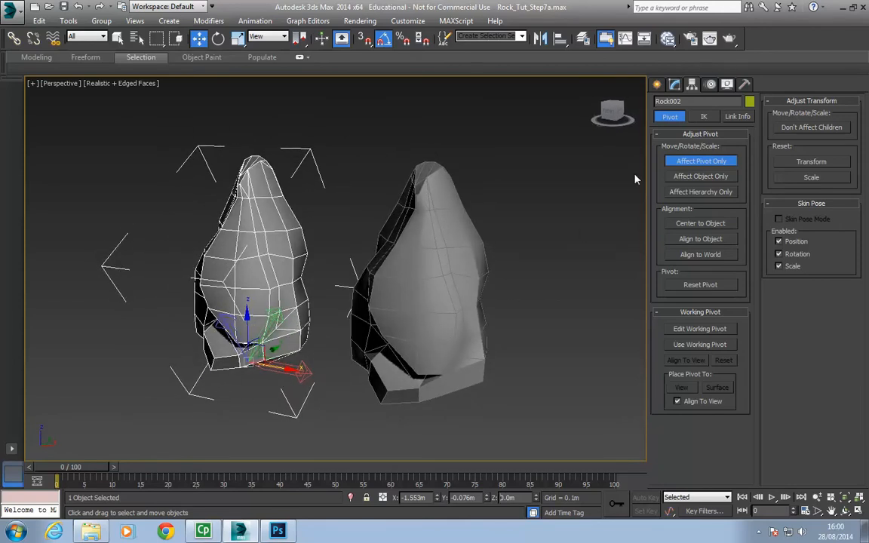
{"action": "left_click", "coordinate": [699, 161]}
{"action": "middle_click_drag", "start_coordinate": [316, 374], "coordinate": [362, 371], "text": "alt"}
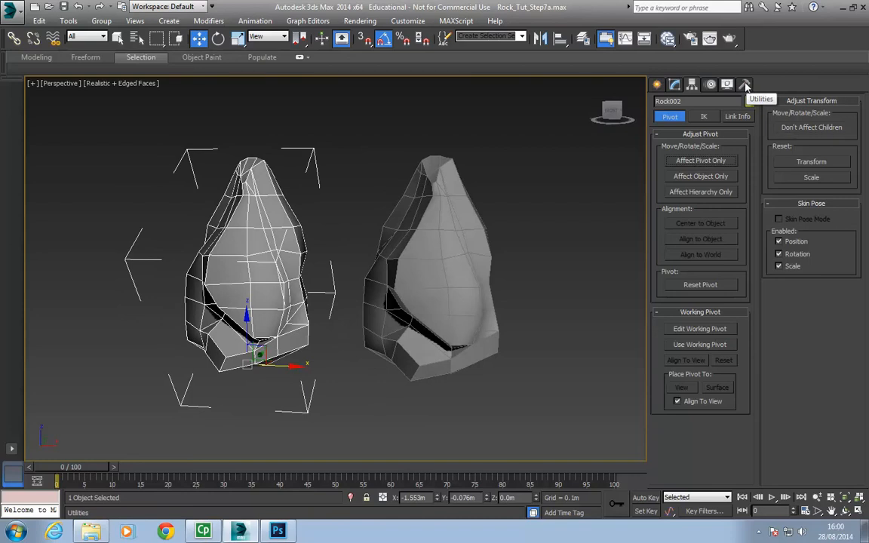
- Apply Reset XForm to Rock002 and close the utility
{"action": "left_click", "coordinate": [744, 84]}
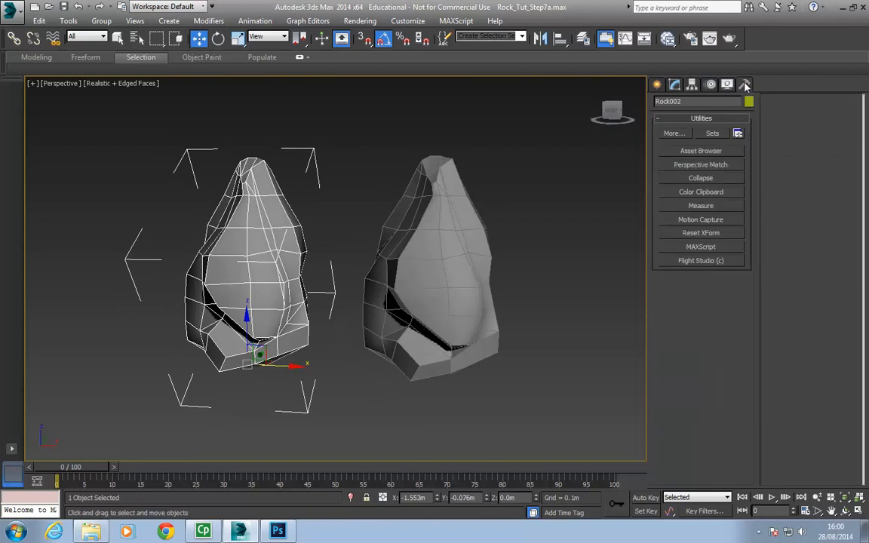
{"action": "left_click", "coordinate": [713, 234]}
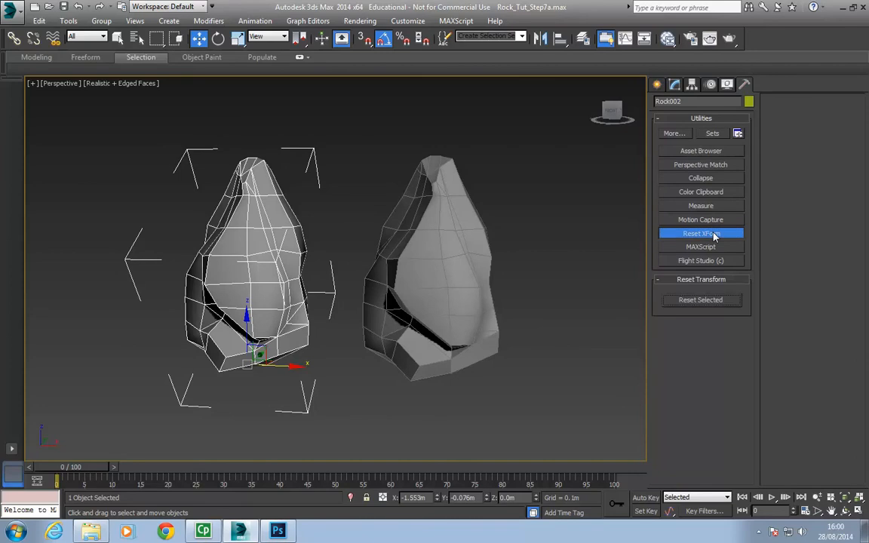
{"action": "left_click", "coordinate": [699, 300]}
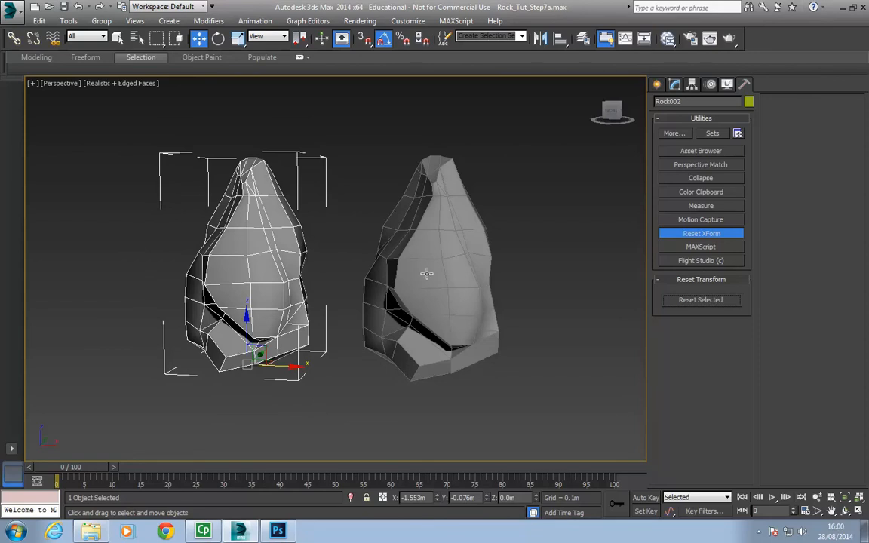
{"action": "left_click", "coordinate": [396, 245]}
{"action": "left_click", "coordinate": [257, 312]}
{"action": "left_click", "coordinate": [707, 233]}
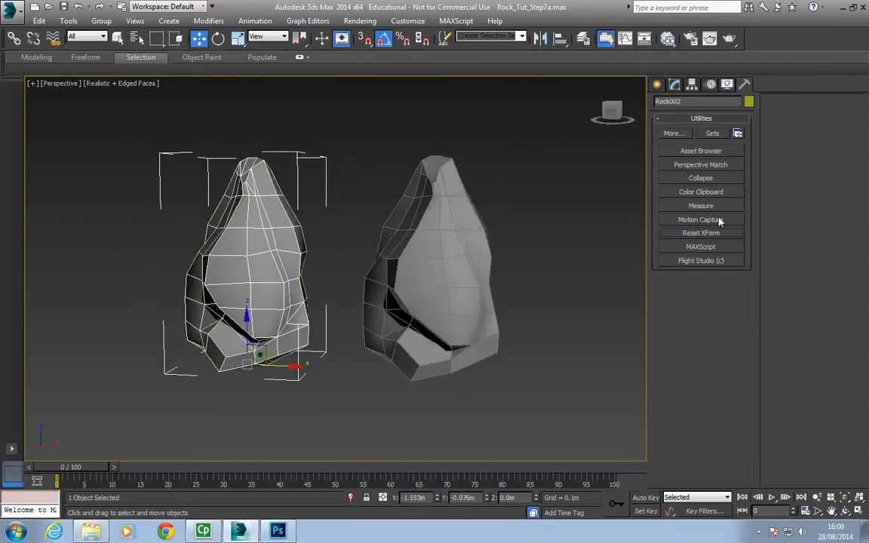
- Collapse all of Rock002's modifier stack, merging the XForm modifier into the Editable Poly
{"action": "left_click", "coordinate": [675, 85]}
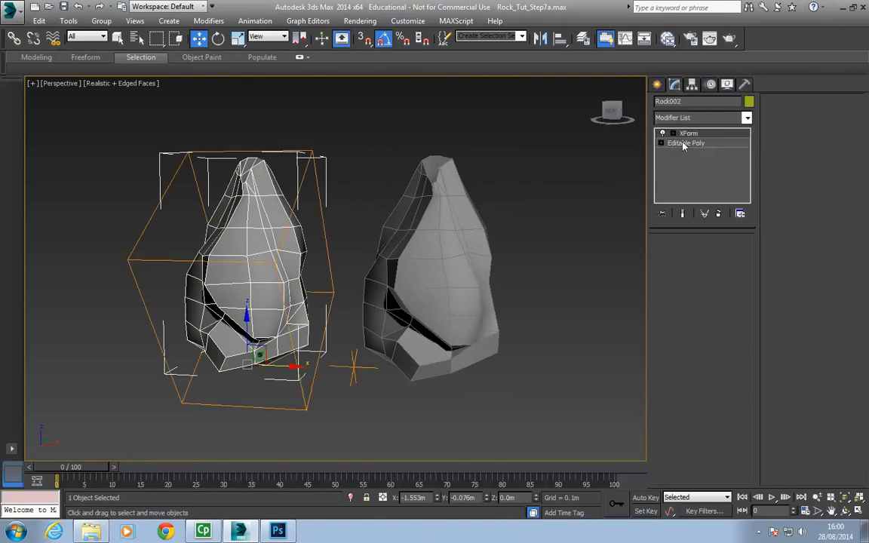
{"action": "middle_click_drag", "start_coordinate": [309, 320], "coordinate": [306, 183], "text": "alt"}
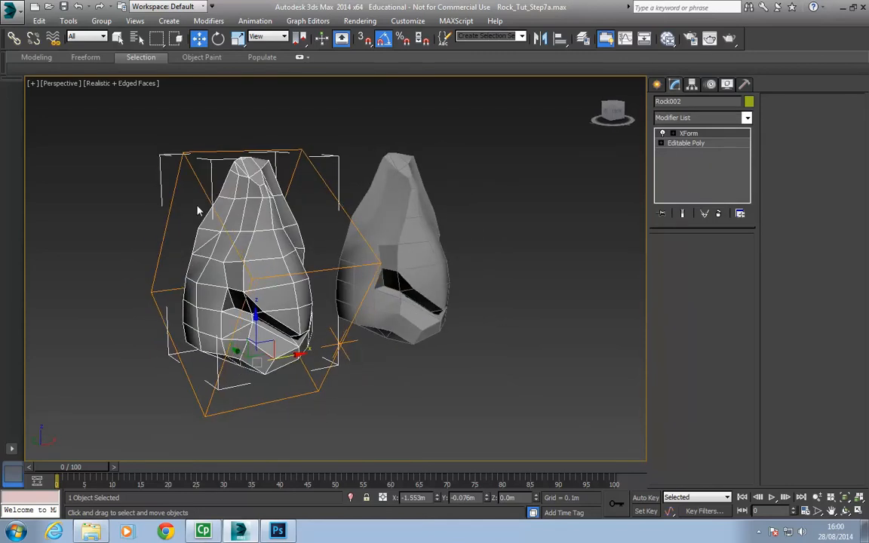
{"action": "middle_click_drag", "start_coordinate": [528, 340], "coordinate": [592, 261], "text": "alt"}
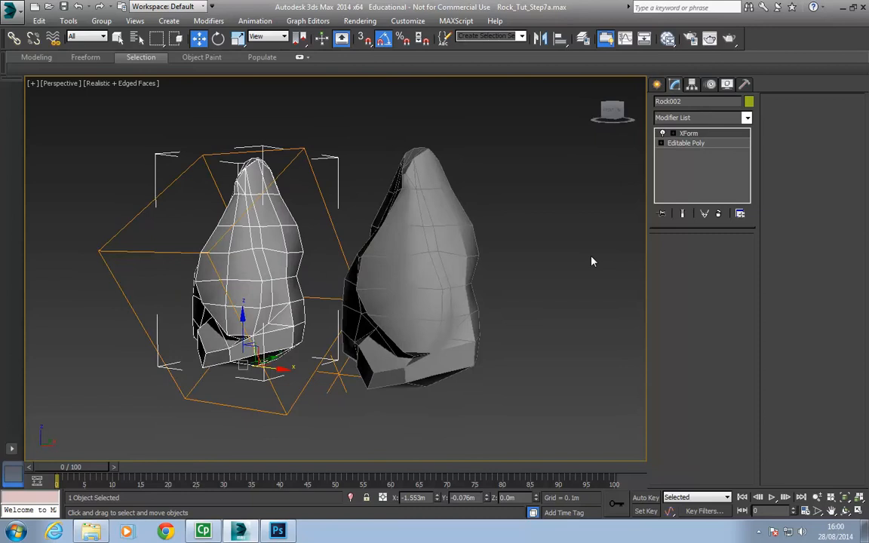
{"action": "right_click", "coordinate": [707, 135]}
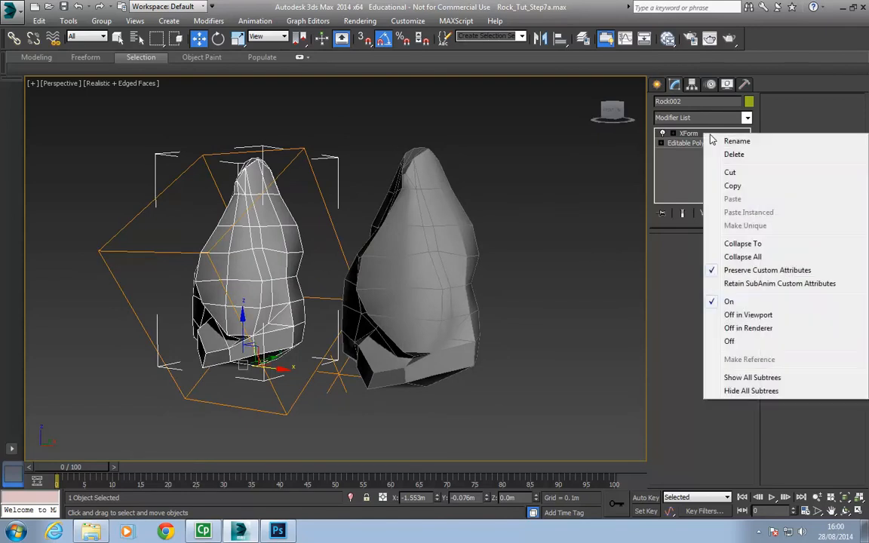
{"action": "left_click", "coordinate": [743, 257]}
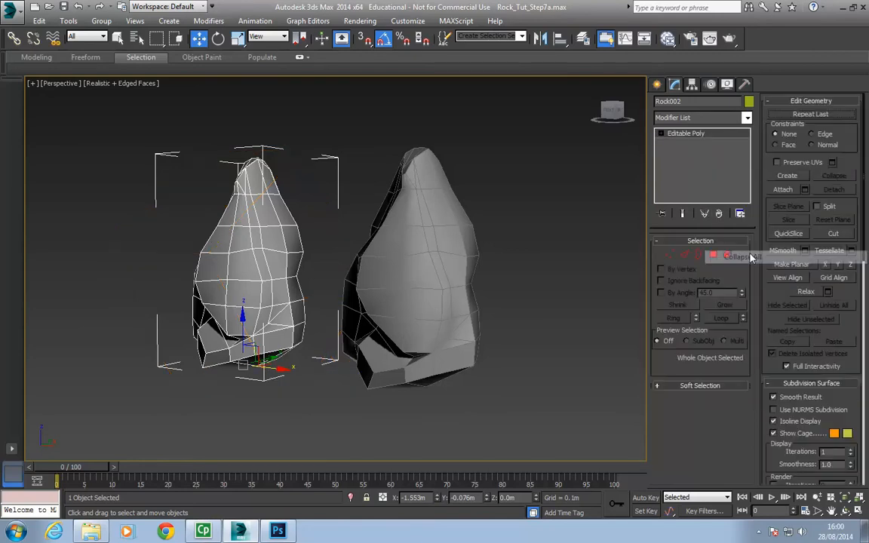
{"action": "middle_click_drag", "start_coordinate": [350, 280], "coordinate": [457, 321], "text": "alt"}
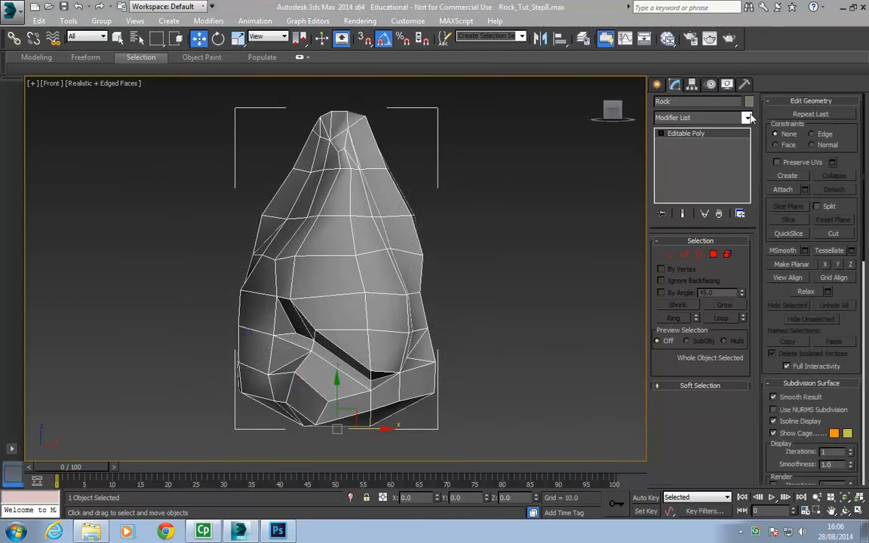
- Add an Unwrap UVW modifier to Rock above its Editable Poly
{"action": "left_click", "coordinate": [747, 118]}
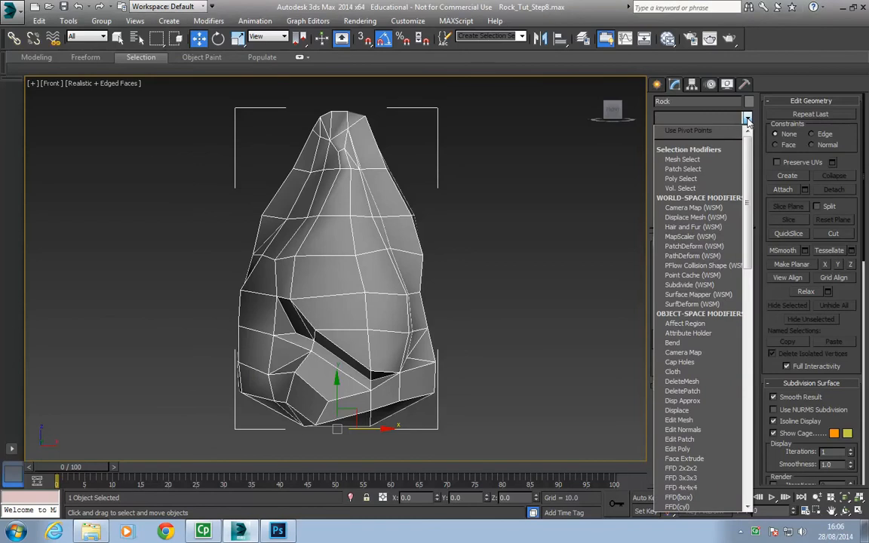
{"action": "left_click", "coordinate": [747, 118]}
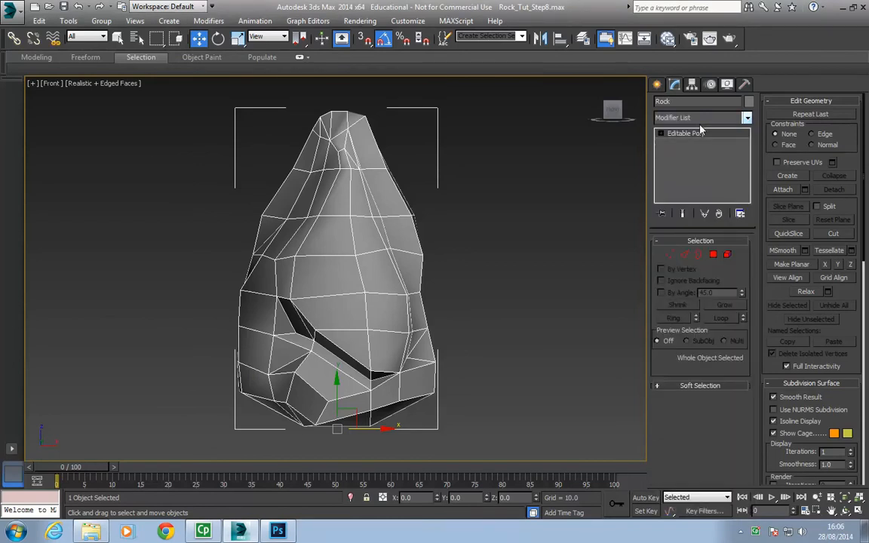
{"action": "left_click", "coordinate": [747, 118]}
{"action": "scroll", "coordinate": [701, 452], "scroll_direction": "down", "scroll_amount": 9}
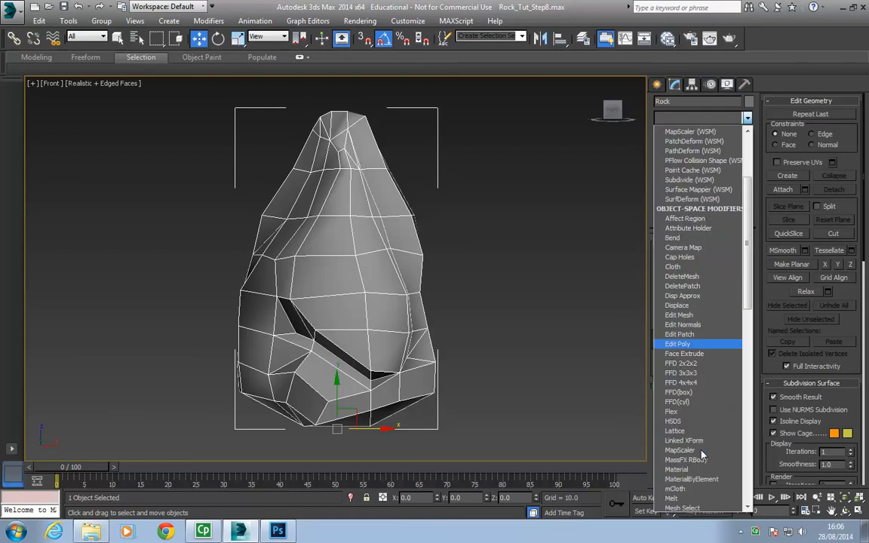
{"action": "scroll", "coordinate": [702, 457], "scroll_direction": "down", "scroll_amount": 14}
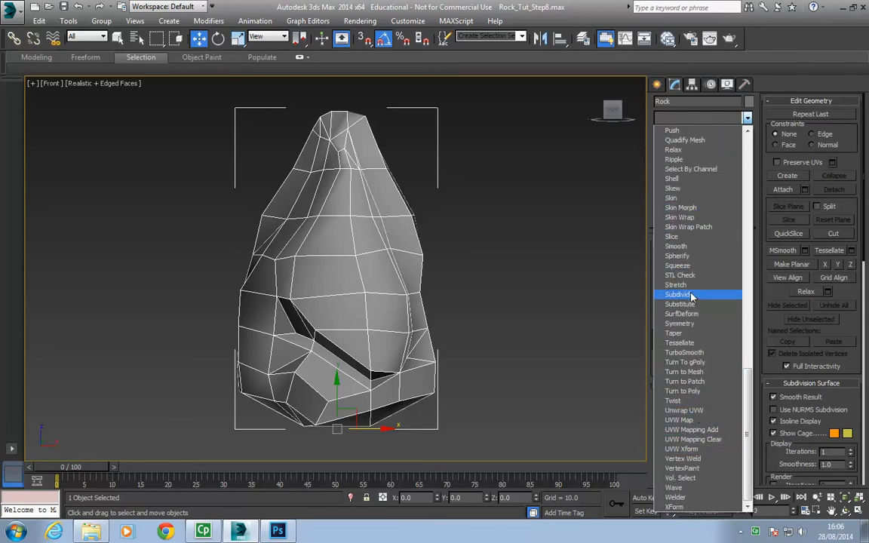
{"action": "key", "text": "u"}
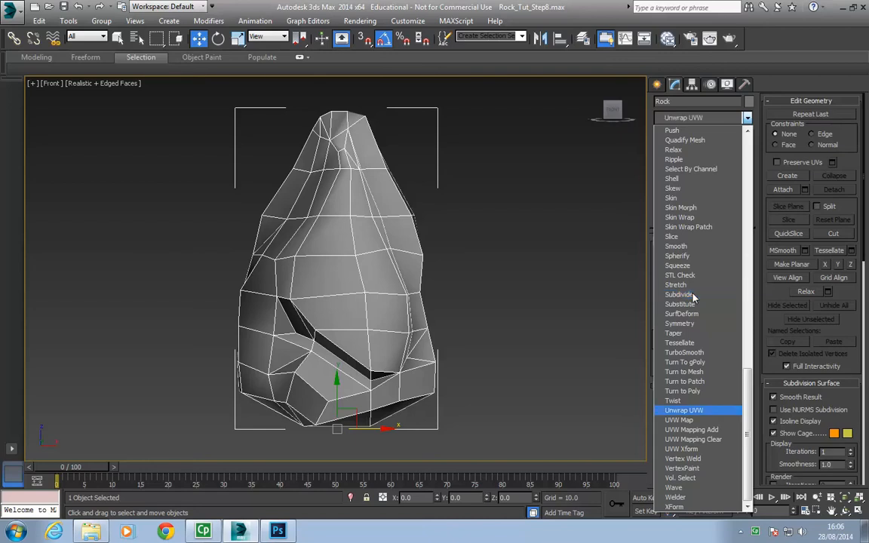
{"action": "key", "text": "w"}
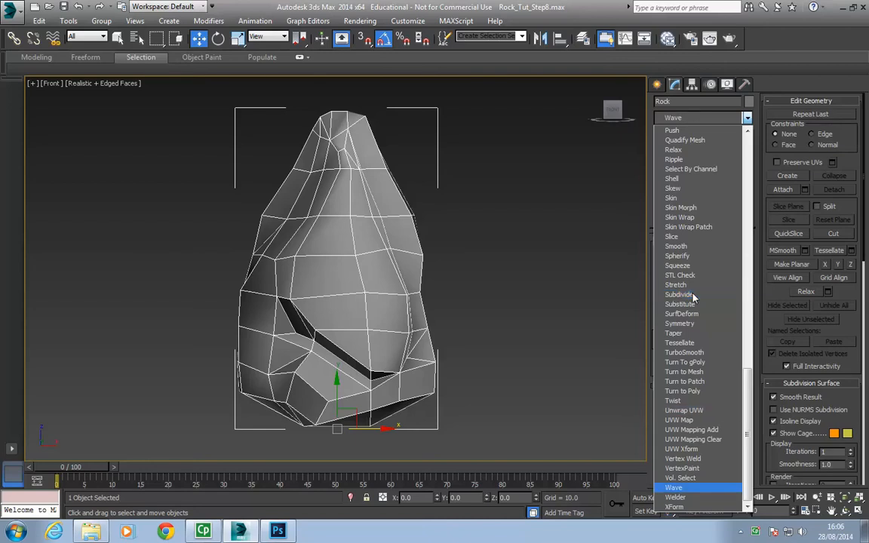
{"action": "key", "text": "r"}
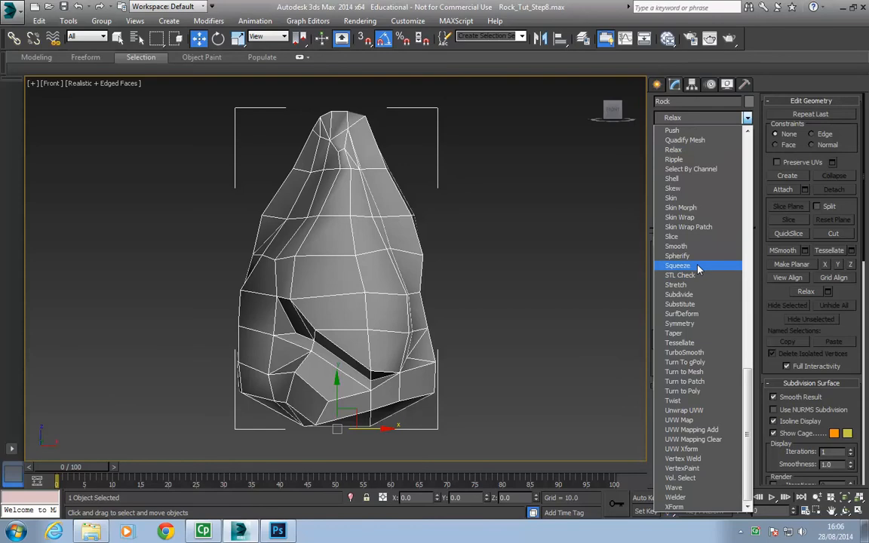
{"action": "key", "text": "u"}
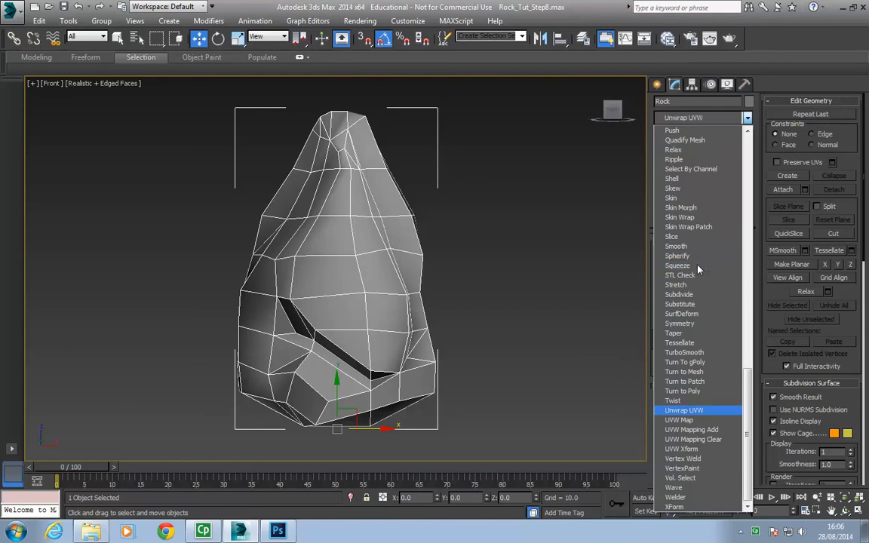
{"action": "key", "text": "Return"}
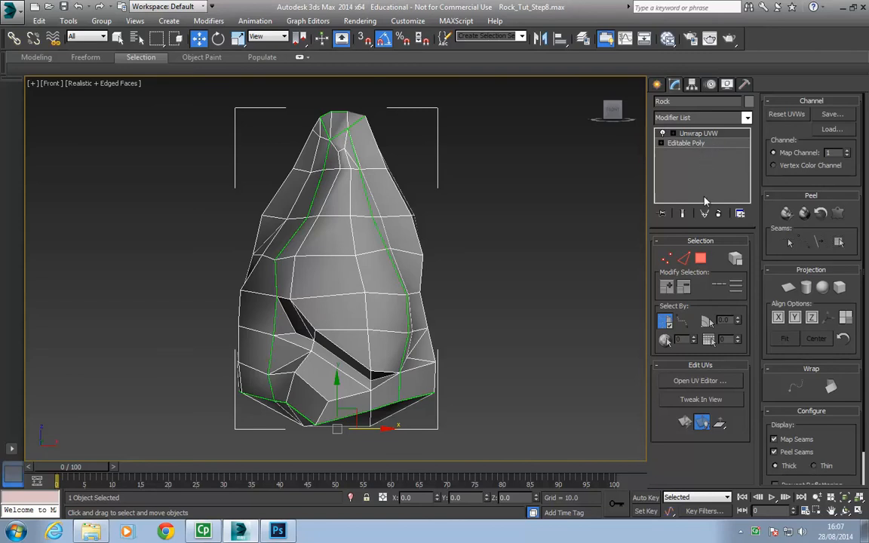
- Open the UV Editor for Rock and arrange it to show the full UV square with space around it
{"action": "left_click", "coordinate": [696, 383]}
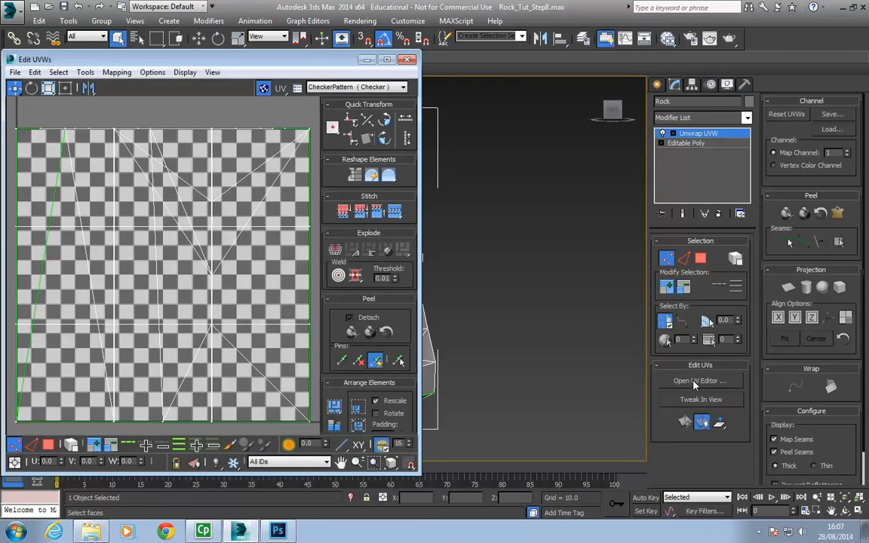
{"action": "mouse_move", "coordinate": [219, 64]}
{"action": "left_mouse_down"}
{"action": "mouse_move", "coordinate": [181, 91]}
{"action": "mouse_move", "coordinate": [239, 65]}
{"action": "mouse_move", "coordinate": [218, 66]}
{"action": "left_mouse_up"}
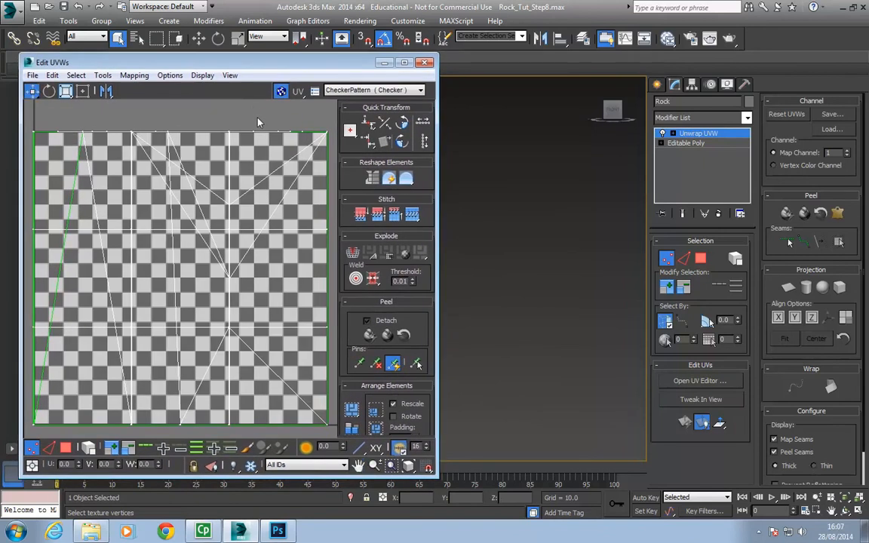
{"action": "scroll", "coordinate": [257, 122], "scroll_direction": "down", "scroll_amount": 4}
{"action": "middle_click_drag", "start_coordinate": [305, 148], "coordinate": [232, 228]}
{"action": "scroll", "coordinate": [231, 228], "scroll_direction": "up", "scroll_amount": 2}
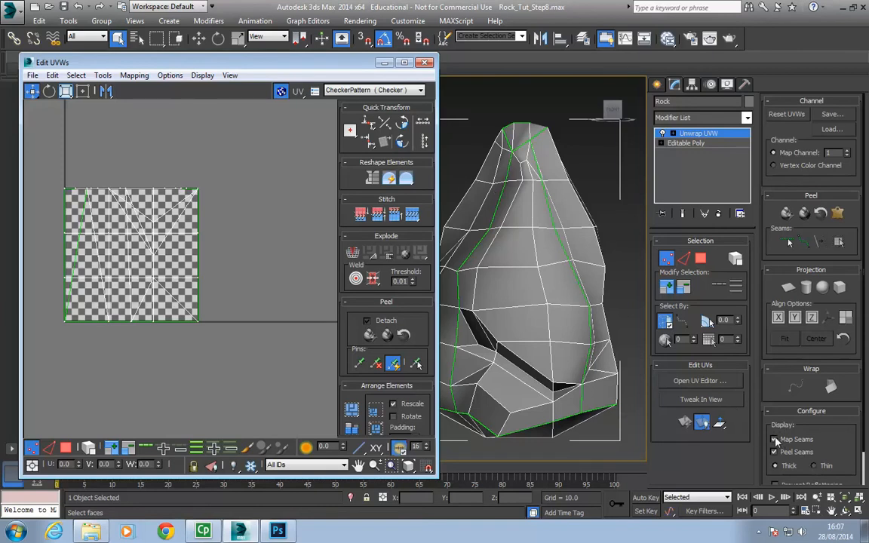
- Turn off the Map Seams display on the rock and activate Edit Seams for its peel seams
{"action": "left_click_drag", "start_coordinate": [834, 429], "coordinate": [833, 407]}
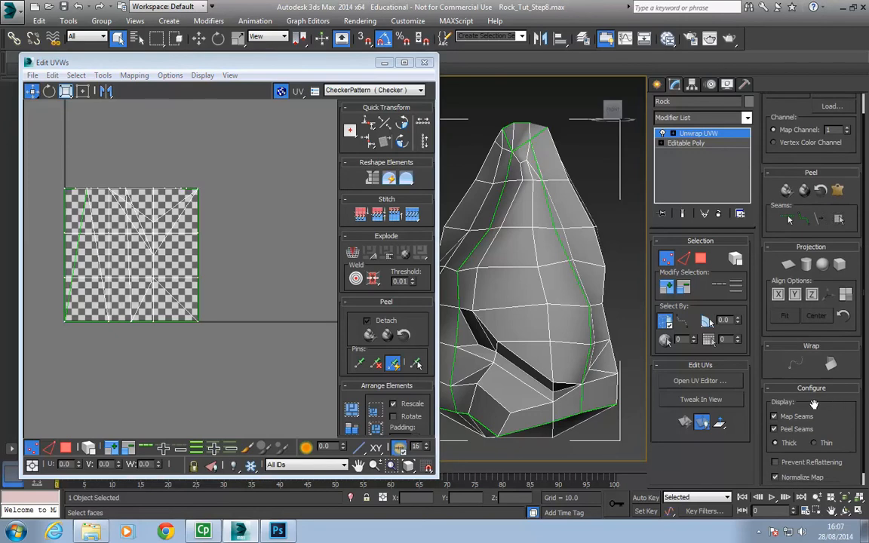
{"action": "left_click", "coordinate": [775, 416]}
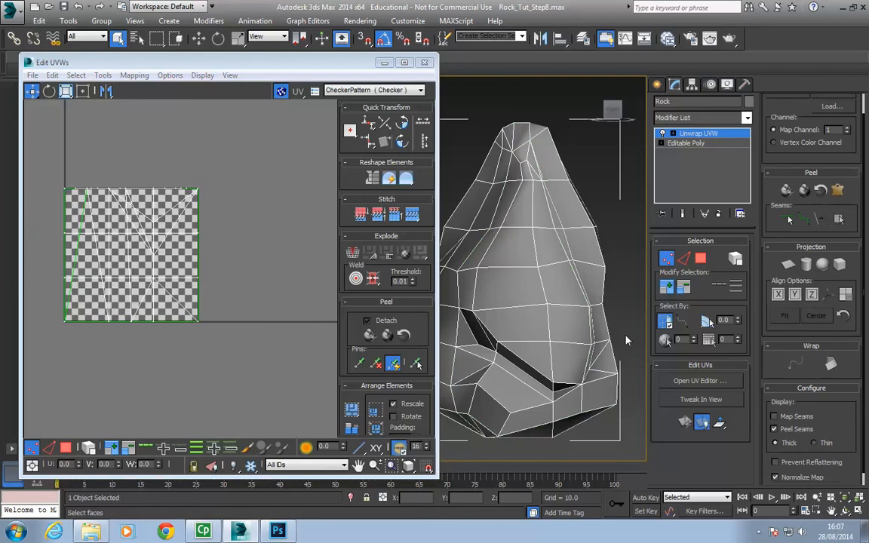
{"action": "scroll", "coordinate": [834, 378], "scroll_direction": "down", "scroll_amount": 1}
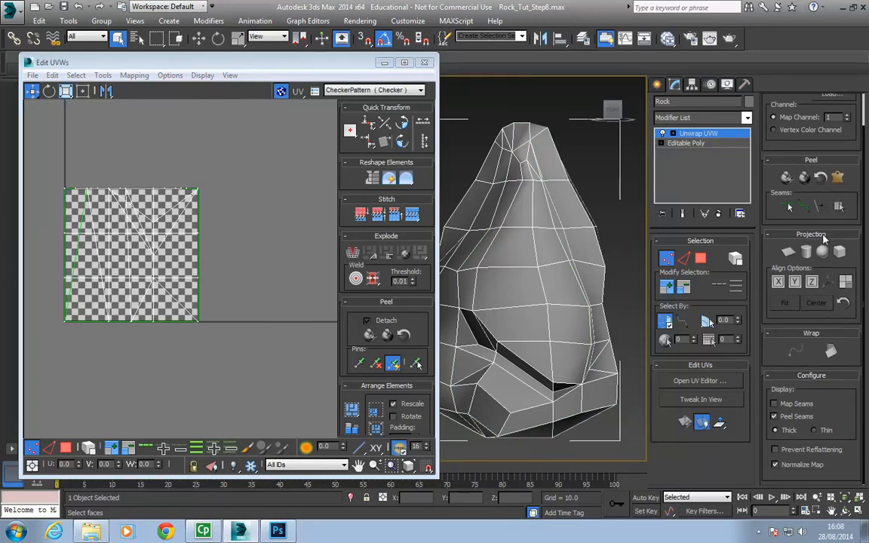
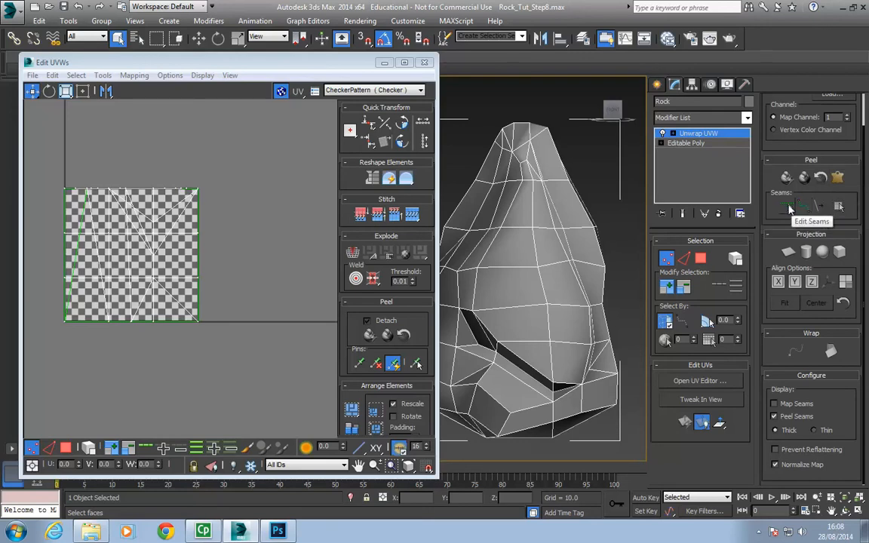
{"action": "left_click", "coordinate": [788, 207]}
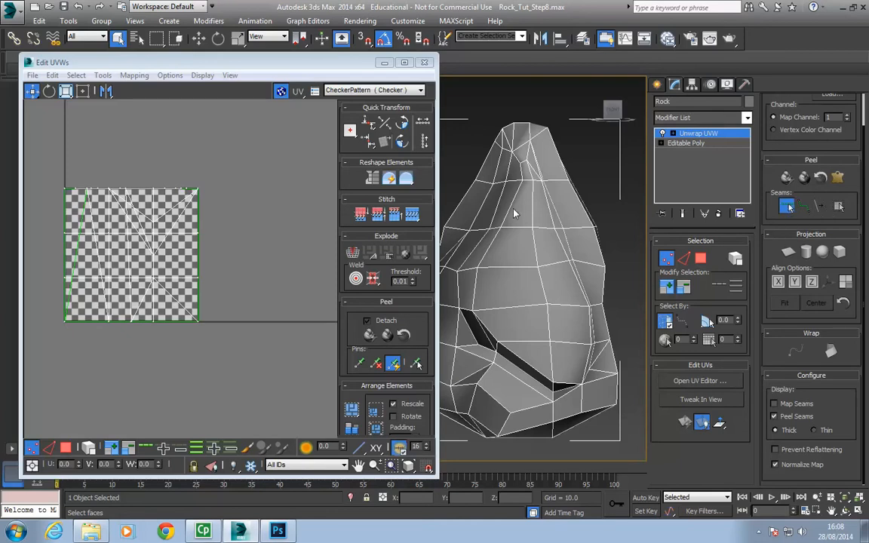
- Mark a short edge near the rock's tip as a peel seam and display peel seams as Thick
{"action": "middle_click_drag", "start_coordinate": [519, 215], "coordinate": [556, 226], "text": "alt"}
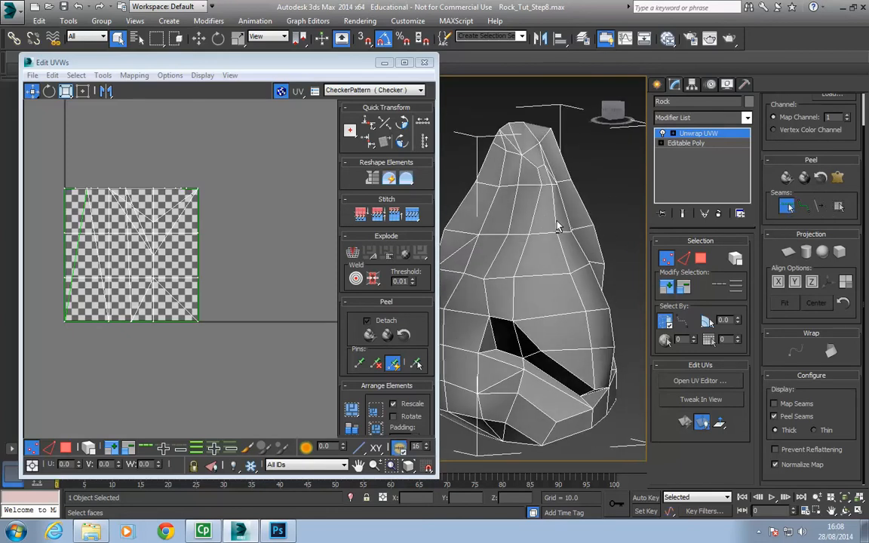
{"action": "left_click", "coordinate": [538, 177]}
{"action": "middle_click_drag", "start_coordinate": [539, 176], "coordinate": [553, 217], "text": "alt"}
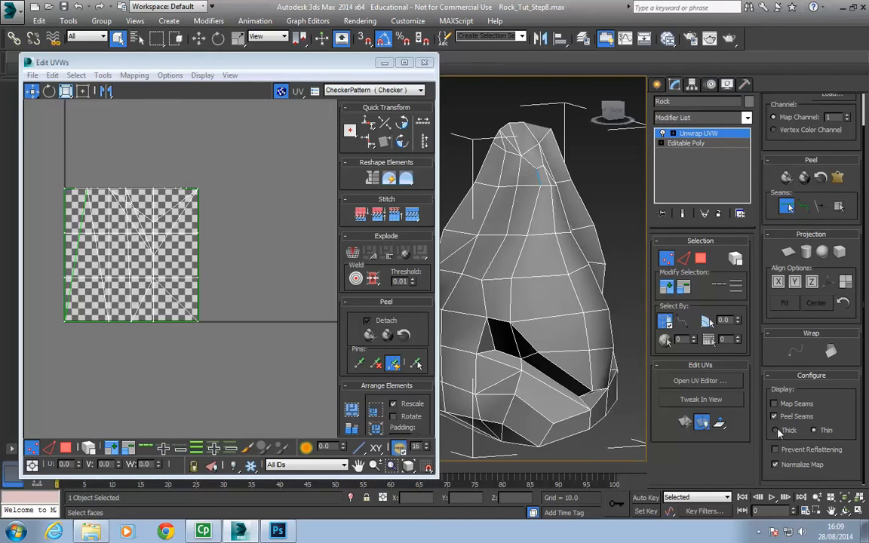
{"action": "left_click", "coordinate": [776, 430]}
{"action": "middle_click_drag", "start_coordinate": [557, 263], "coordinate": [534, 295]}
{"action": "scroll", "coordinate": [534, 299], "scroll_direction": "up", "scroll_amount": 2}
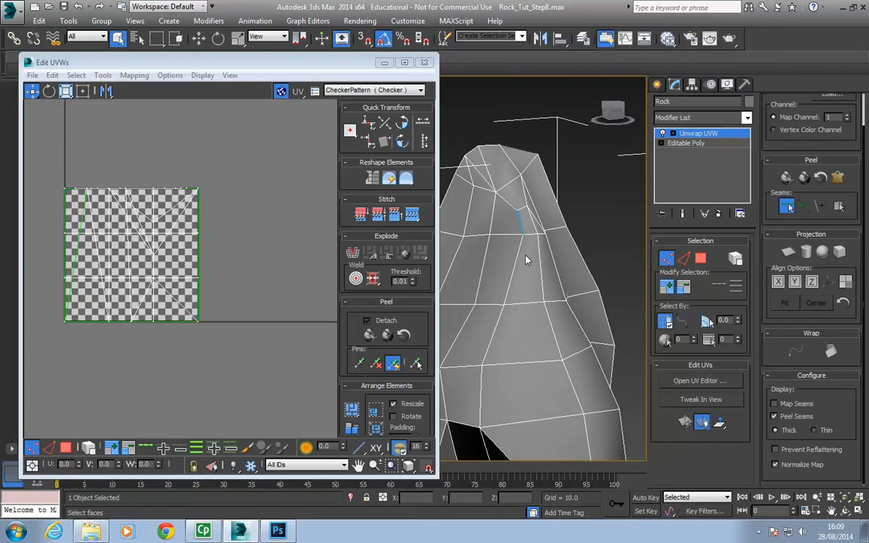
- Extend the peel seam by two edges down the upper front of the rock
{"action": "key", "text": "F3"}
{"action": "key", "text": "F3"}
{"action": "key", "text": "F3"}
{"action": "key", "text": "F3"}
{"action": "key", "text": "F3"}
{"action": "key", "text": "F3"}
{"action": "left_click", "coordinate": [504, 302]}
{"action": "middle_click_drag", "start_coordinate": [528, 335], "coordinate": [533, 296]}
{"action": "left_click", "coordinate": [495, 294]}
{"action": "middle_click_drag", "start_coordinate": [512, 345], "coordinate": [528, 322]}
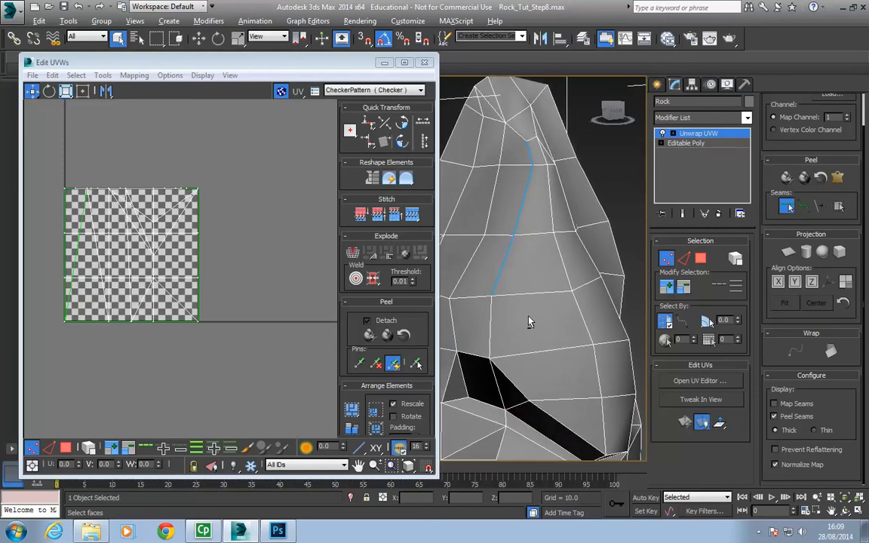
- Try removing single seam edges and marking a group by region, and clear all the trial peel seams
{"action": "left_click", "coordinate": [499, 277], "text": "alt"}
{"action": "left_click", "coordinate": [518, 214], "text": "alt"}
{"action": "left_click_drag", "start_coordinate": [531, 203], "coordinate": [561, 145], "text": "alt"}
{"action": "left_click_drag", "start_coordinate": [594, 161], "coordinate": [549, 237]}
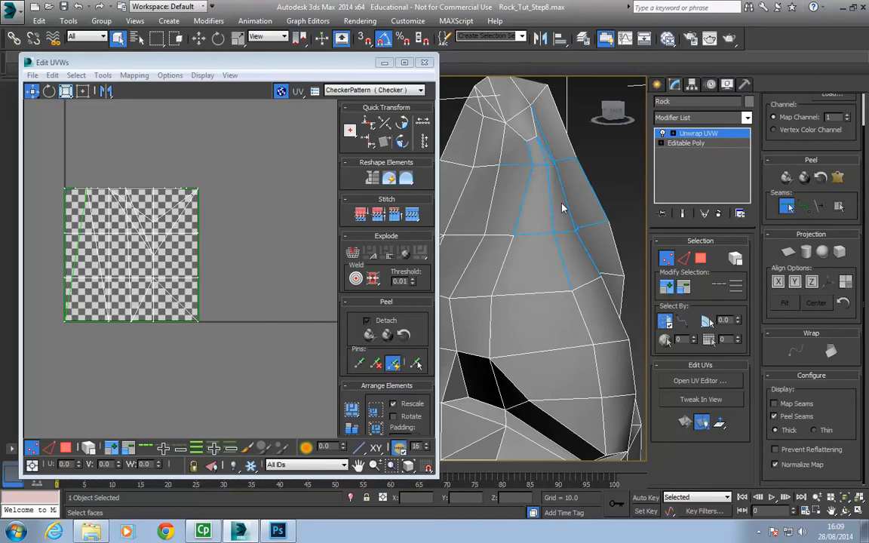
{"action": "left_click", "coordinate": [546, 183]}
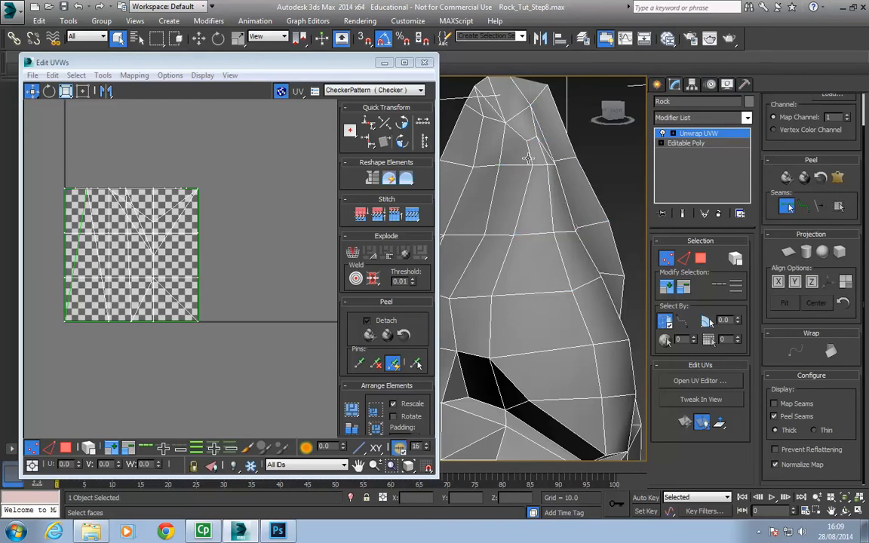
{"action": "scroll", "coordinate": [531, 235], "scroll_direction": "down", "scroll_amount": 5}
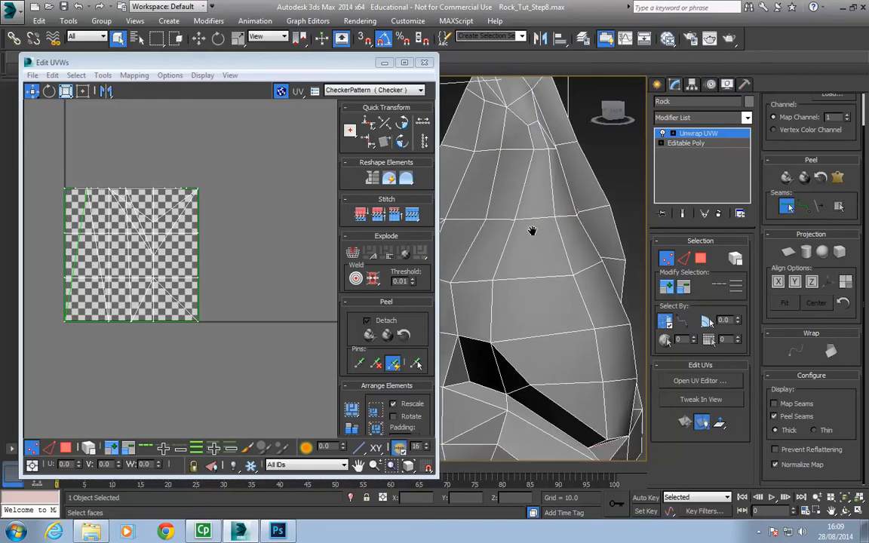
- Start a point-to-point peel seam along the lower rim of the rock, following the border of its underside
{"action": "middle_click_drag", "start_coordinate": [554, 279], "coordinate": [524, 275], "text": "alt"}
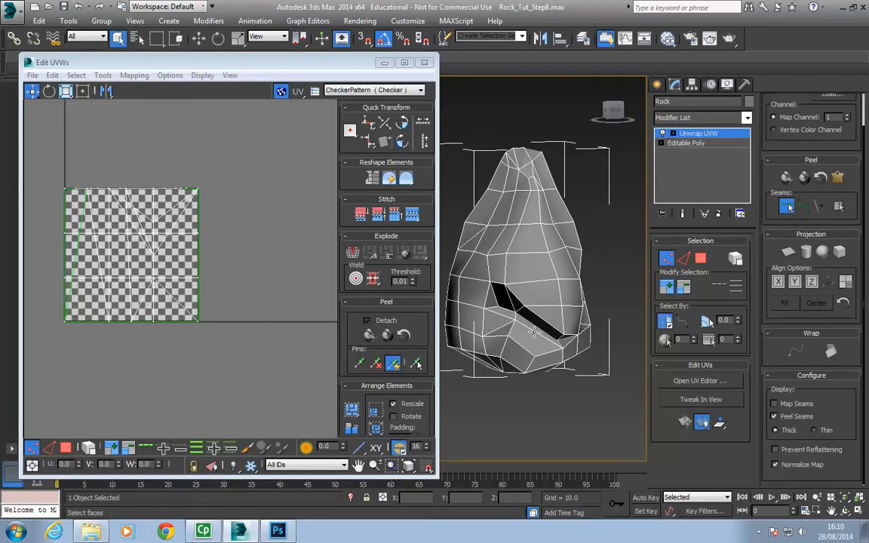
{"action": "middle_click_drag", "start_coordinate": [551, 337], "coordinate": [512, 300], "text": "alt"}
{"action": "middle_click_drag", "start_coordinate": [511, 300], "coordinate": [588, 281]}
{"action": "left_click", "coordinate": [305, 283]}
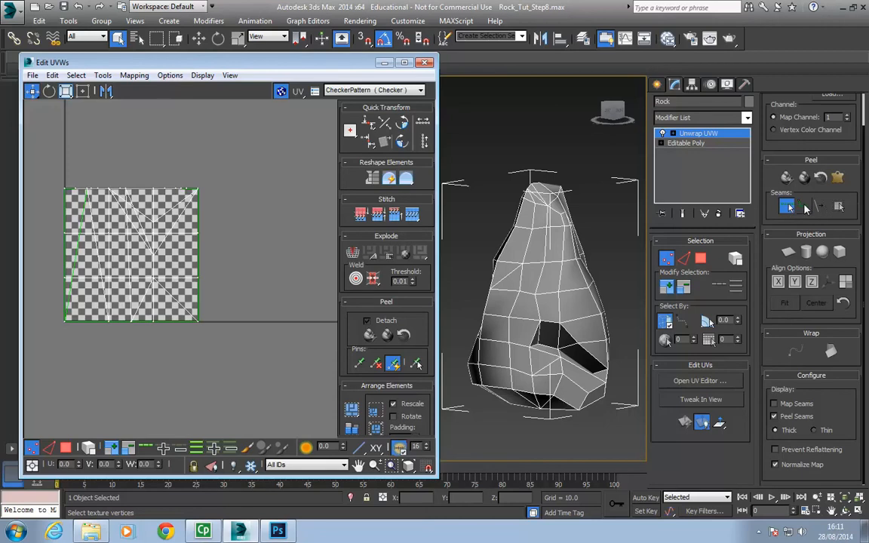
{"action": "left_click", "coordinate": [804, 207]}
{"action": "middle_click_drag", "start_coordinate": [553, 392], "coordinate": [571, 319]}
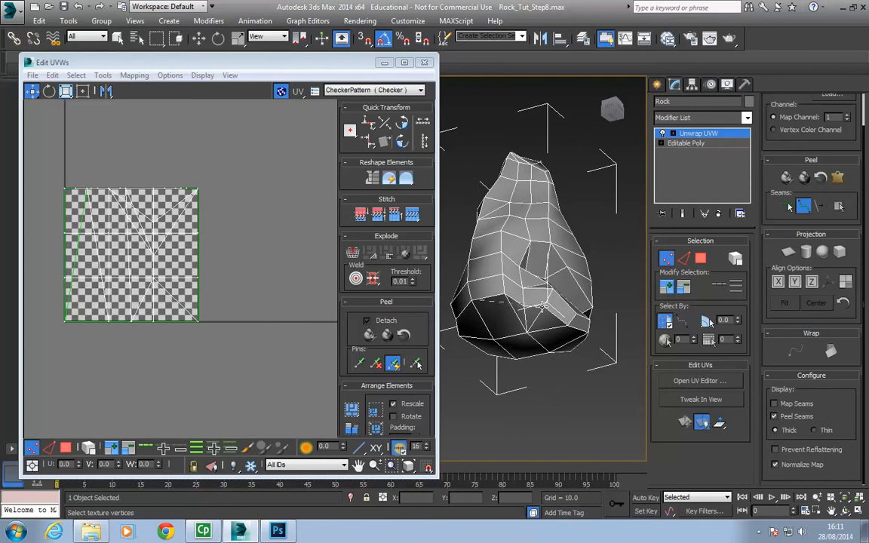
{"action": "middle_click_drag", "start_coordinate": [558, 337], "coordinate": [497, 326], "text": "alt"}
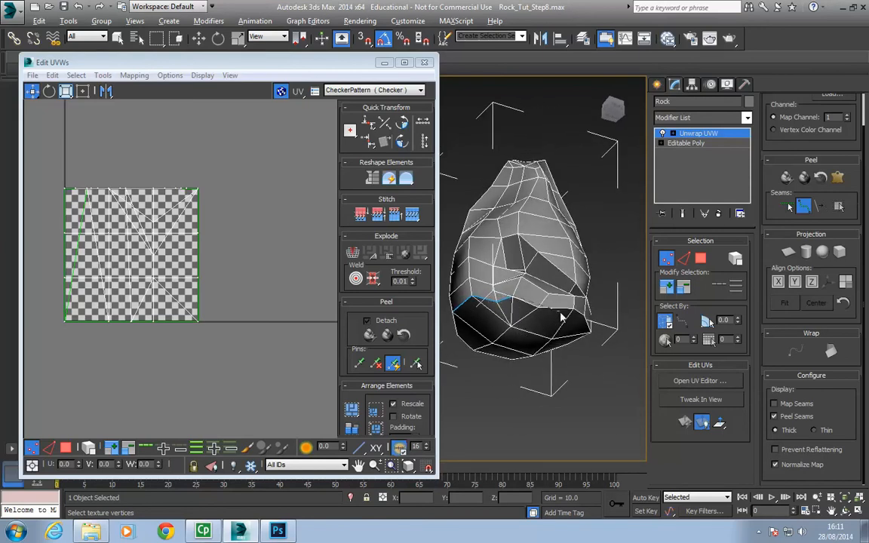
{"action": "middle_click_drag", "start_coordinate": [501, 285], "coordinate": [539, 326], "text": "alt"}
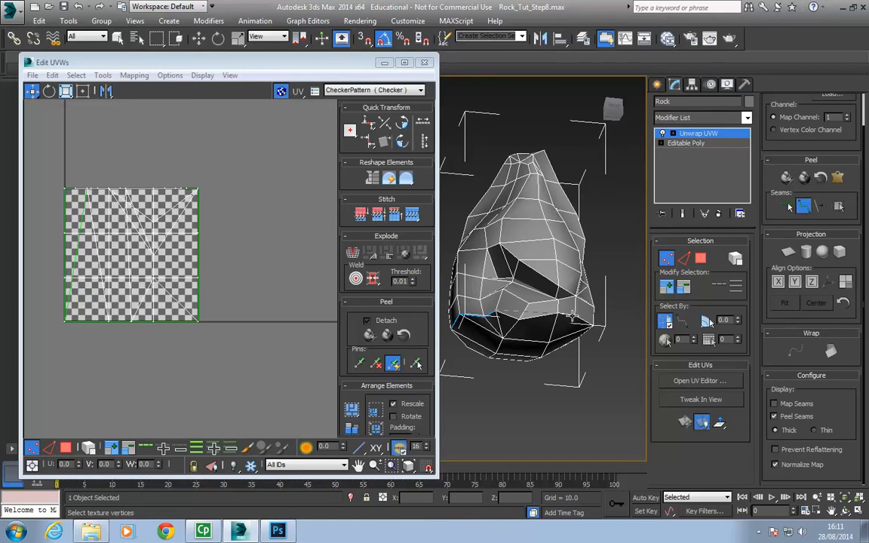
{"action": "middle_click_drag", "start_coordinate": [504, 320], "coordinate": [476, 295], "text": "alt"}
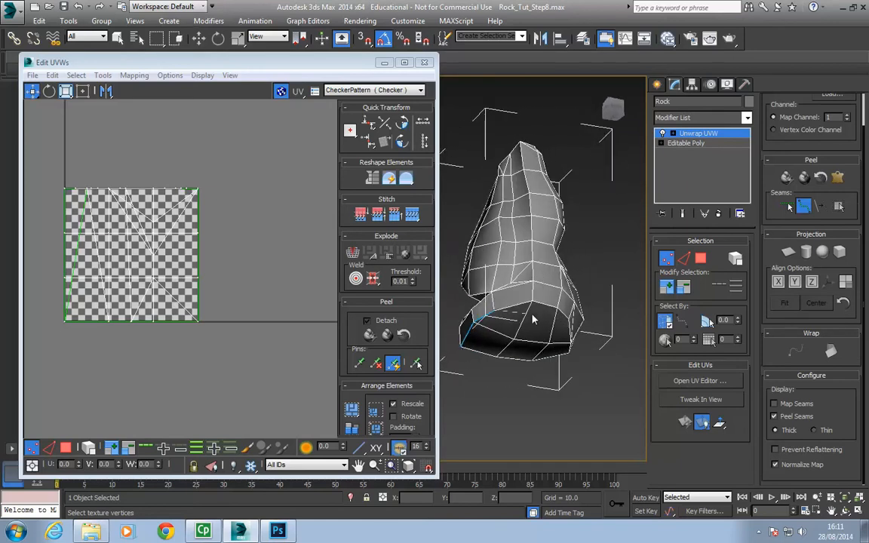
{"action": "mouse_move", "coordinate": [555, 307]}
{"action": "middle_mouse_down", "text": "alt"}
{"action": "mouse_move", "coordinate": [534, 320]}
{"action": "mouse_move", "coordinate": [542, 310]}
{"action": "middle_mouse_up", "text": "alt"}
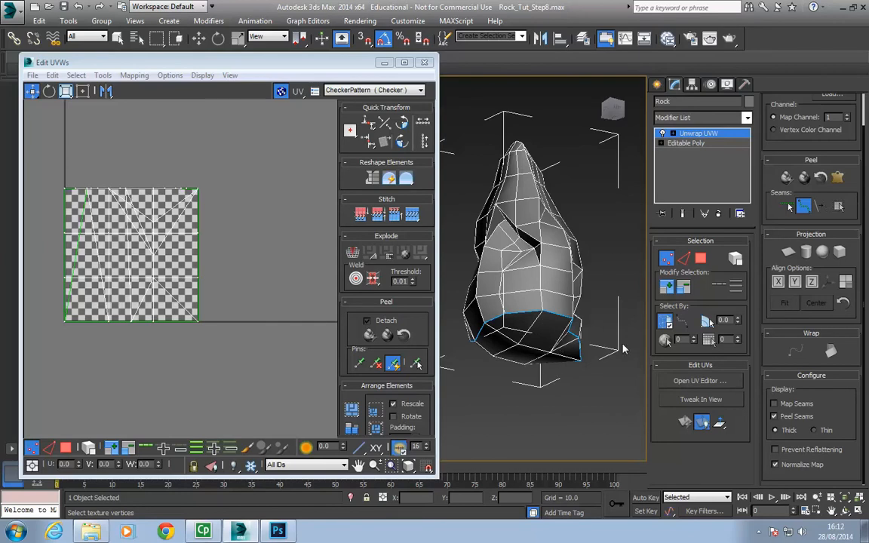
- Restart Point-to-Point Seams and continue the peel seam until it closes a loop around the rock's underside
{"action": "left_click", "coordinate": [784, 211]}
{"action": "left_click", "coordinate": [801, 209]}
{"action": "left_click", "coordinate": [545, 291]}
{"action": "middle_click_drag", "start_coordinate": [481, 340], "coordinate": [618, 355], "text": "alt"}
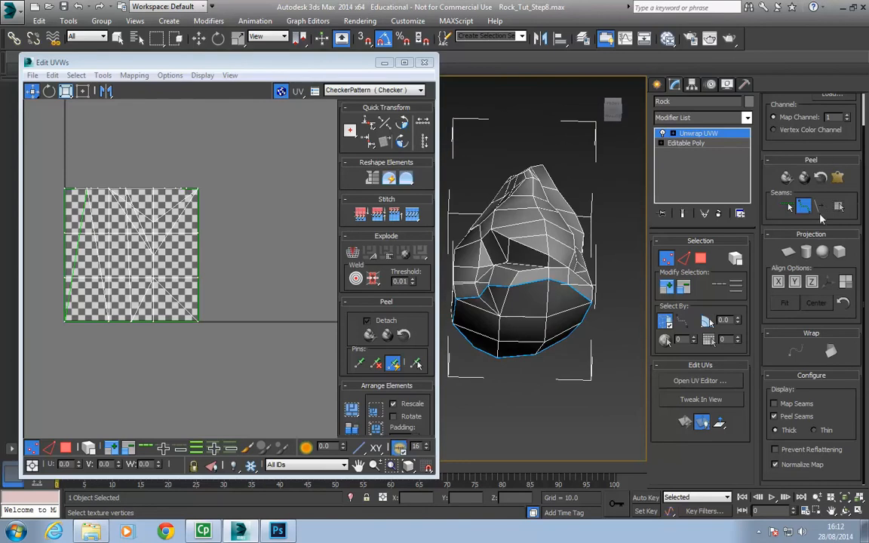
- Select one polygon on the rock's underside and expand the polygon selection to the surrounding seams
{"action": "left_click", "coordinate": [700, 257]}
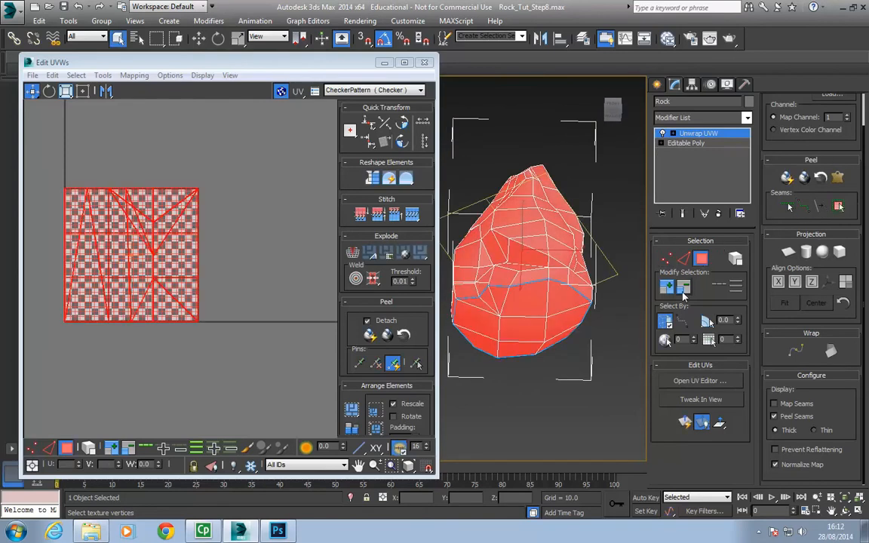
{"action": "left_click", "coordinate": [513, 327]}
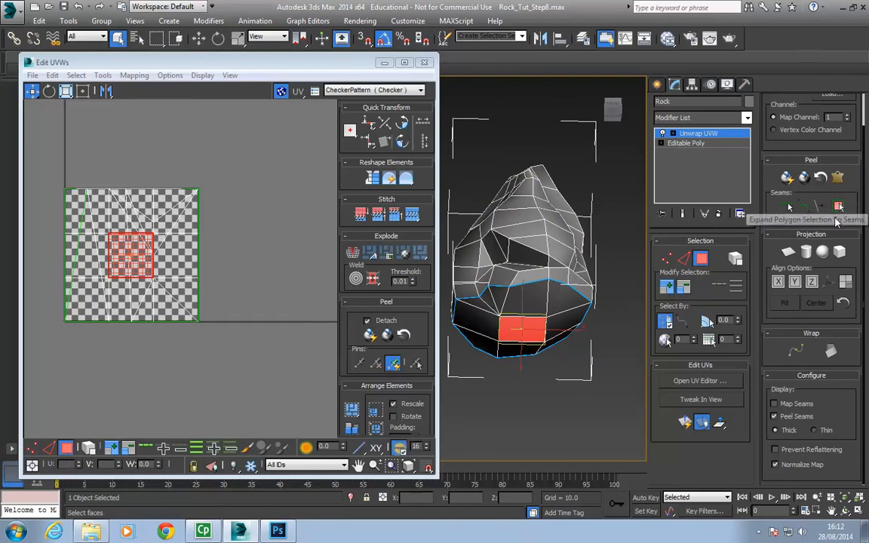
{"action": "middle_click_drag", "start_coordinate": [531, 319], "coordinate": [443, 285], "text": "alt"}
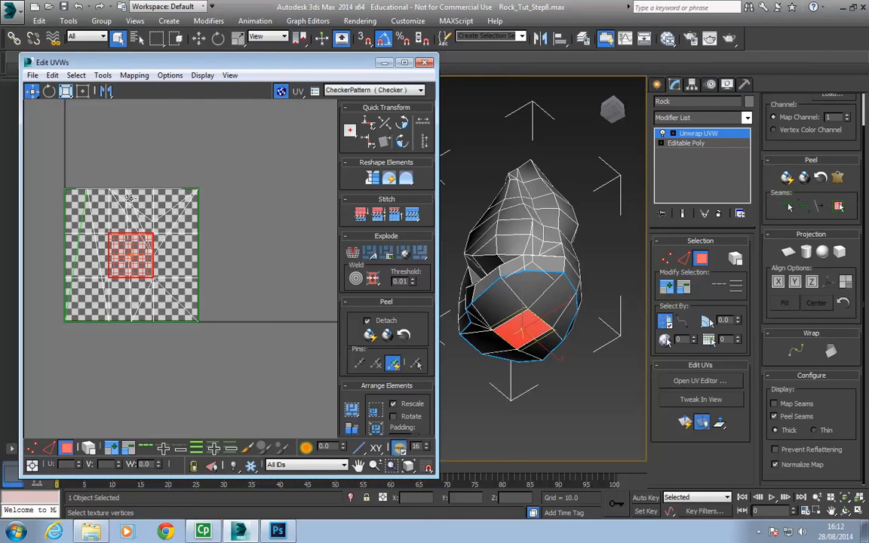
{"action": "left_click", "coordinate": [839, 207]}
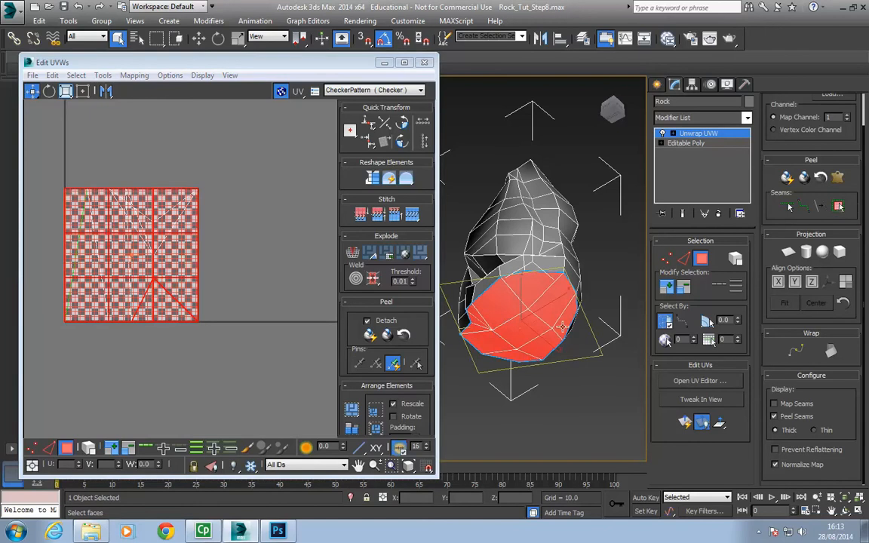
{"action": "middle_click_drag", "start_coordinate": [516, 277], "coordinate": [589, 326], "text": "alt"}
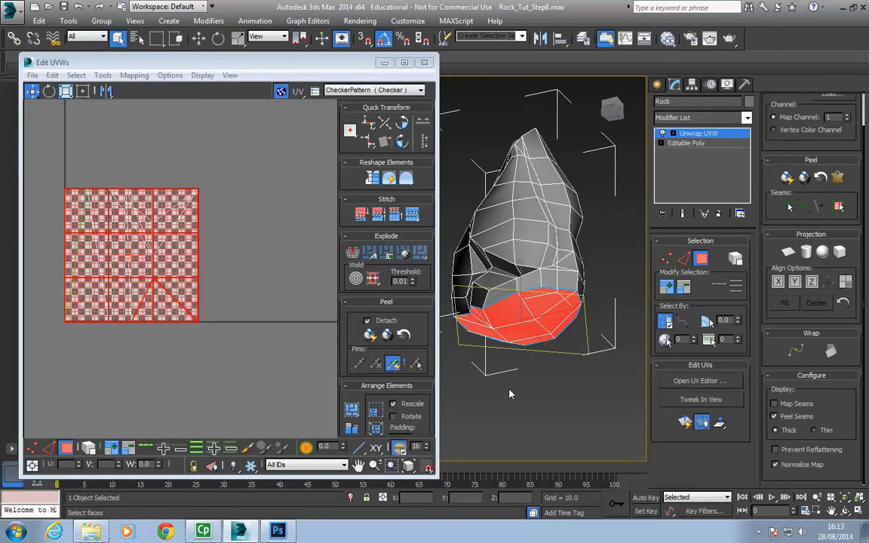
- Quick Peel the selected underside polygons and show the CheckerPattern texture on the rock
{"action": "left_click", "coordinate": [787, 178]}
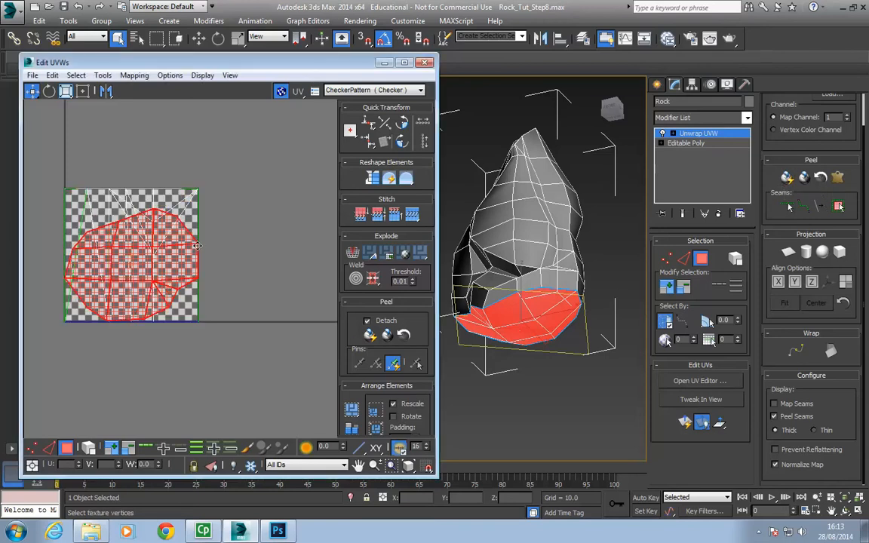
{"action": "left_click", "coordinate": [358, 91]}
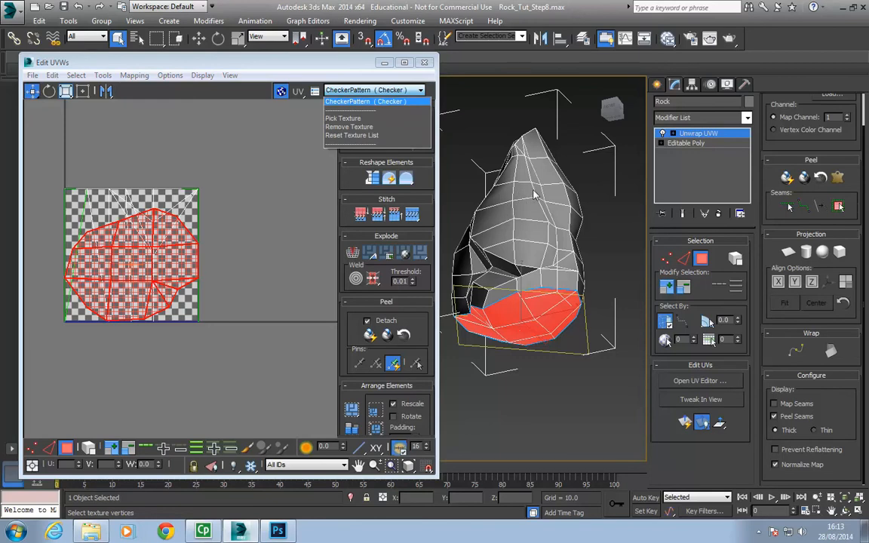
{"action": "left_click", "coordinate": [364, 102]}
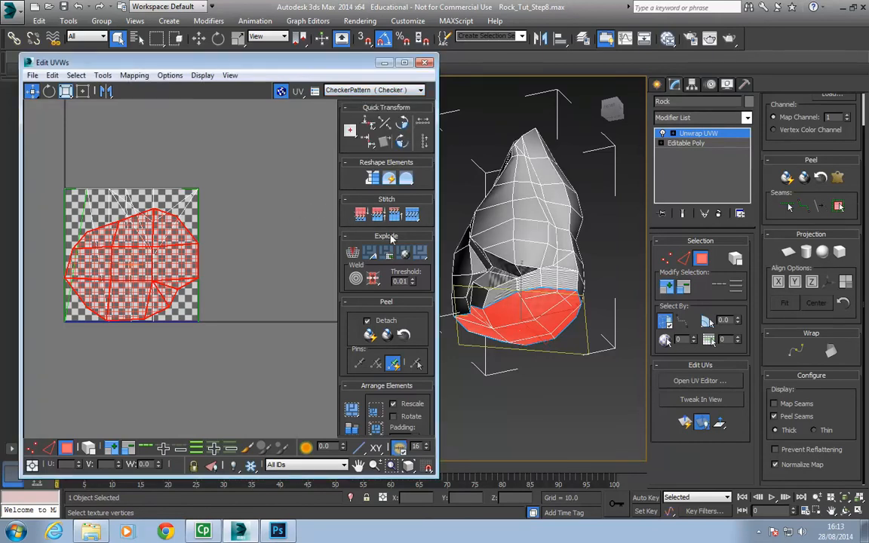
{"action": "mouse_move", "coordinate": [203, 62]}
{"action": "left_mouse_down"}
{"action": "mouse_move", "coordinate": [211, 78]}
{"action": "mouse_move", "coordinate": [194, 77]}
{"action": "left_mouse_up"}
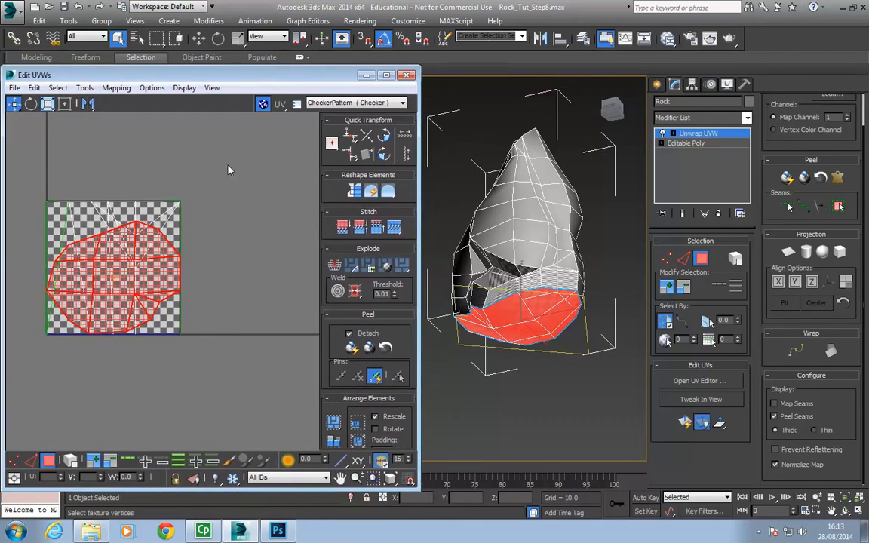
{"action": "left_click", "coordinate": [15, 12]}
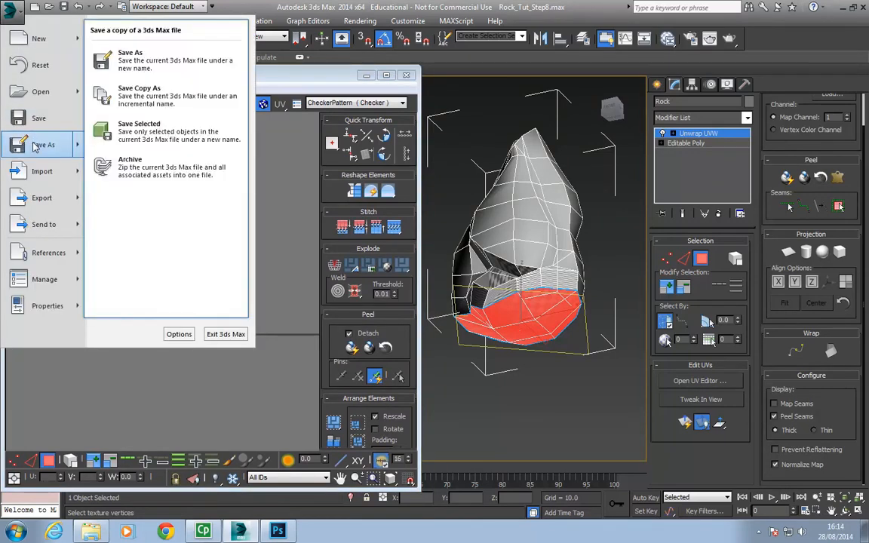
{"action": "left_click", "coordinate": [43, 145]}
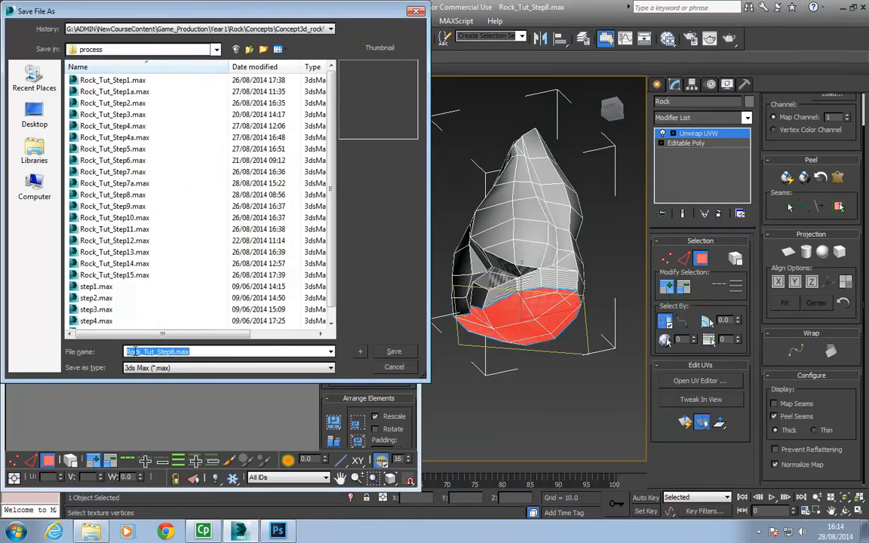
{"action": "left_click", "coordinate": [386, 368]}
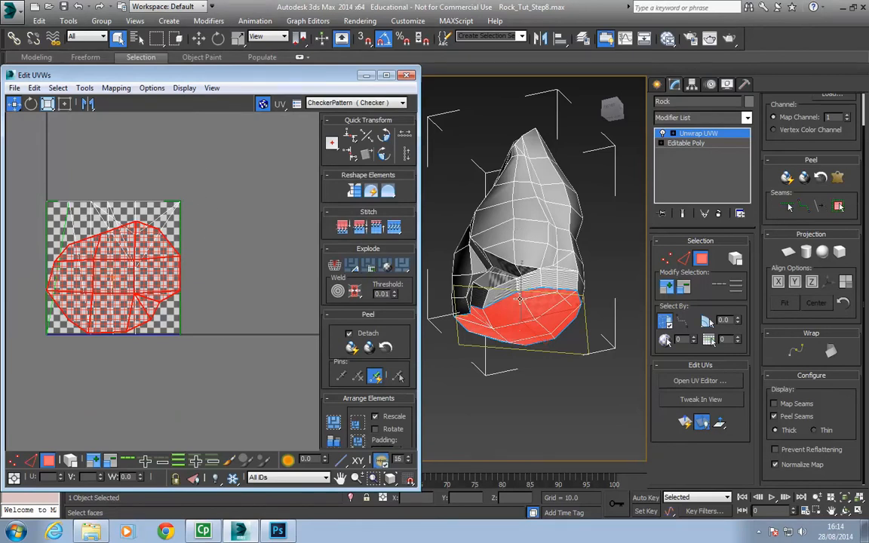
- Move the peeled underside shell out of the checker square and place it just above in the UV Editor
{"action": "mouse_move", "coordinate": [302, 76]}
{"action": "left_mouse_down"}
{"action": "mouse_move", "coordinate": [302, 89]}
{"action": "mouse_move", "coordinate": [300, 61]}
{"action": "left_mouse_up"}
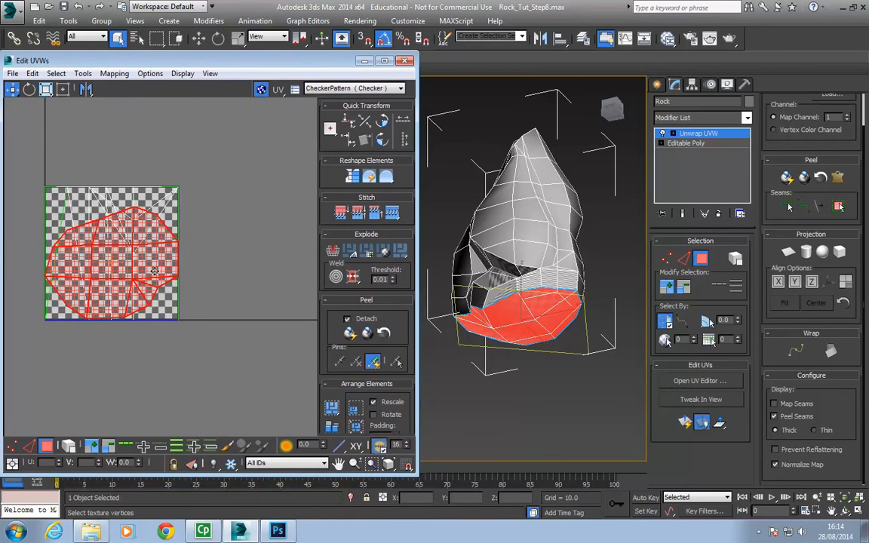
{"action": "left_click_drag", "start_coordinate": [190, 62], "coordinate": [214, 65]}
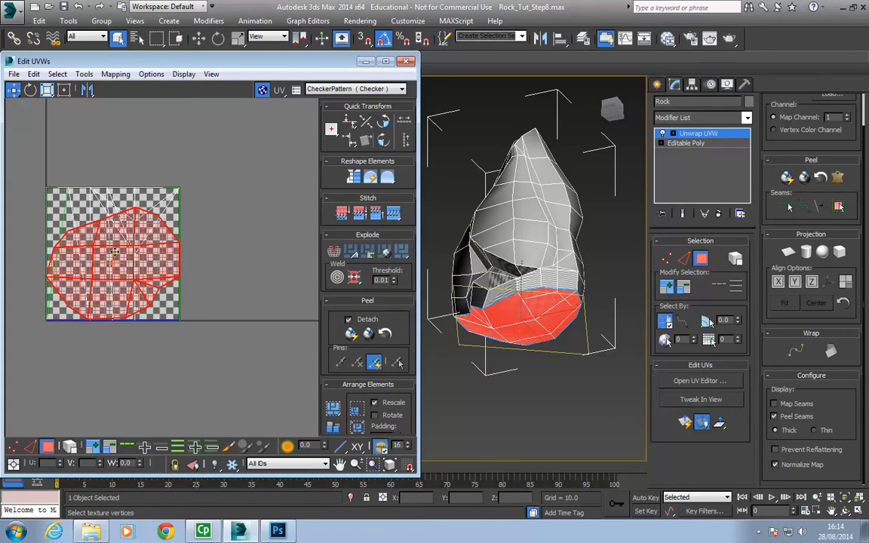
{"action": "left_click_drag", "start_coordinate": [106, 272], "coordinate": [141, 157]}
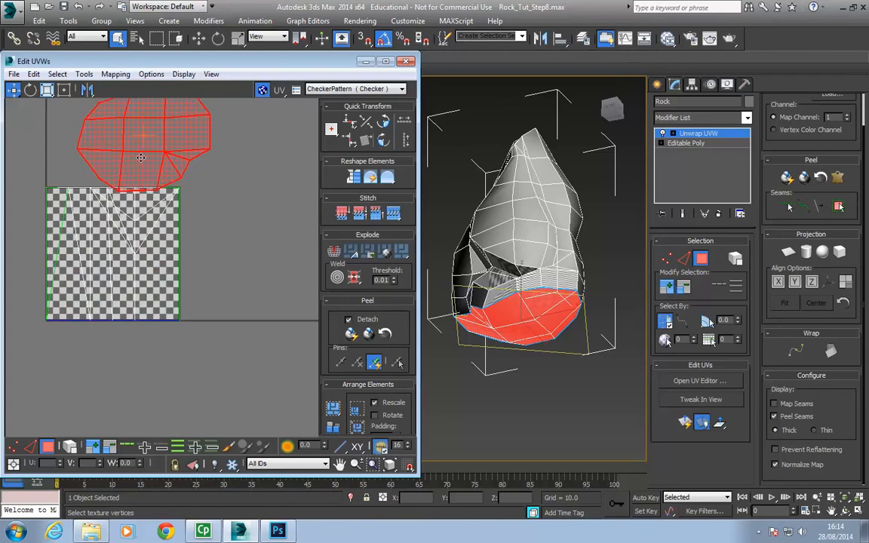
{"action": "middle_click_drag", "start_coordinate": [537, 331], "coordinate": [570, 326]}
{"action": "scroll", "coordinate": [557, 341], "scroll_direction": "up", "scroll_amount": 2}
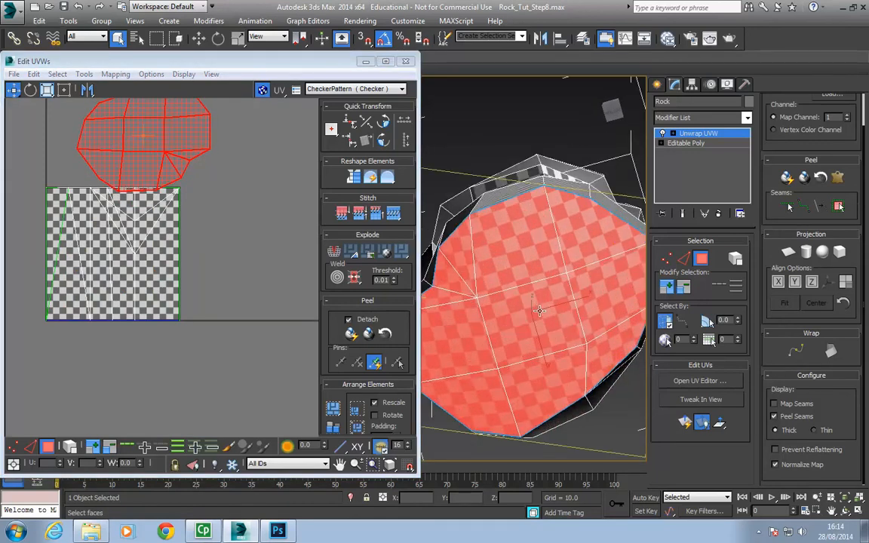
{"action": "left_click", "coordinate": [98, 150]}
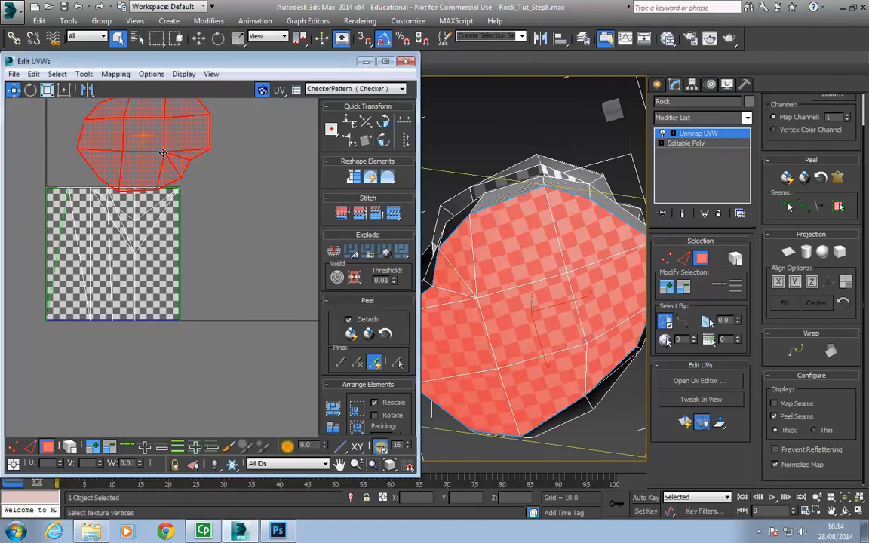
{"action": "middle_click_drag", "start_coordinate": [254, 188], "coordinate": [233, 222]}
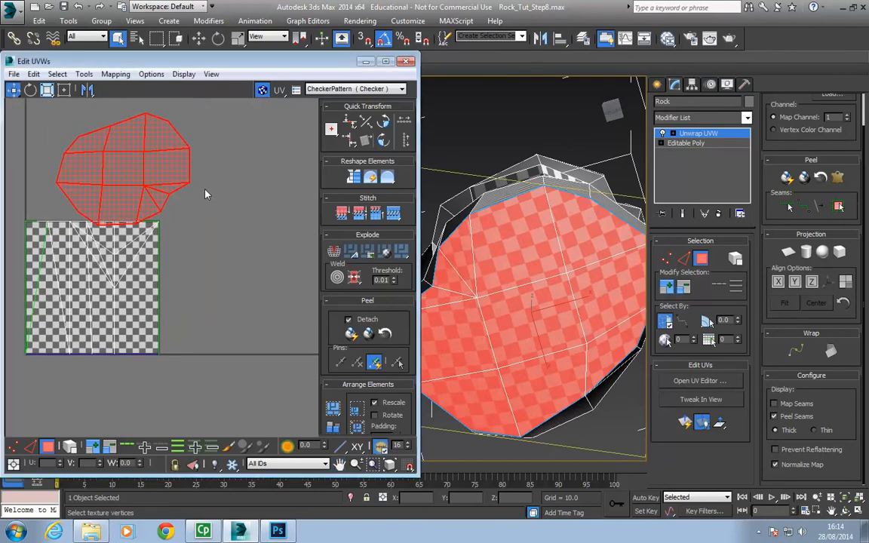
{"action": "left_click_drag", "start_coordinate": [172, 171], "coordinate": [172, 159]}
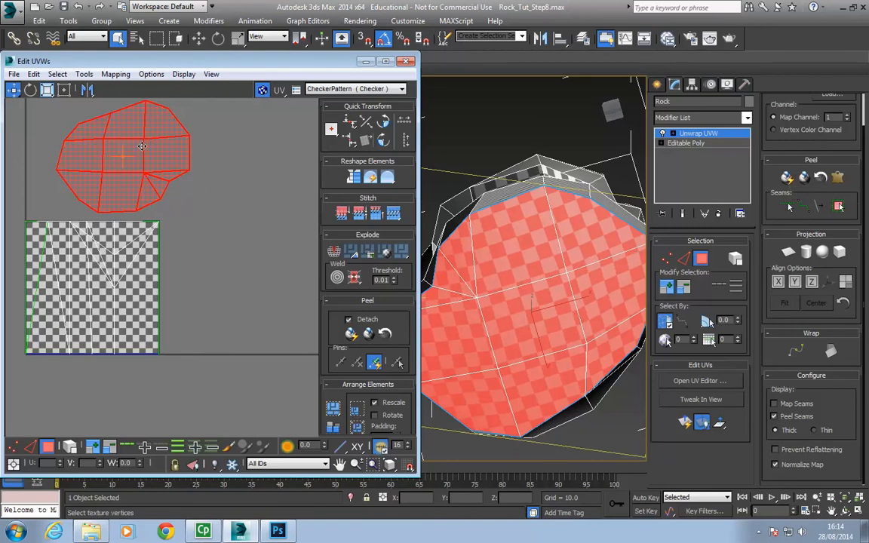
- Select individual side polygons just above the seam loop to examine their checker distortion and UV layout
{"action": "middle_click_drag", "start_coordinate": [554, 225], "coordinate": [494, 269], "text": "alt"}
{"action": "left_click", "coordinate": [504, 279]}
{"action": "left_click", "coordinate": [445, 261]}
{"action": "left_click", "coordinate": [474, 264]}
{"action": "left_click", "coordinate": [560, 261]}
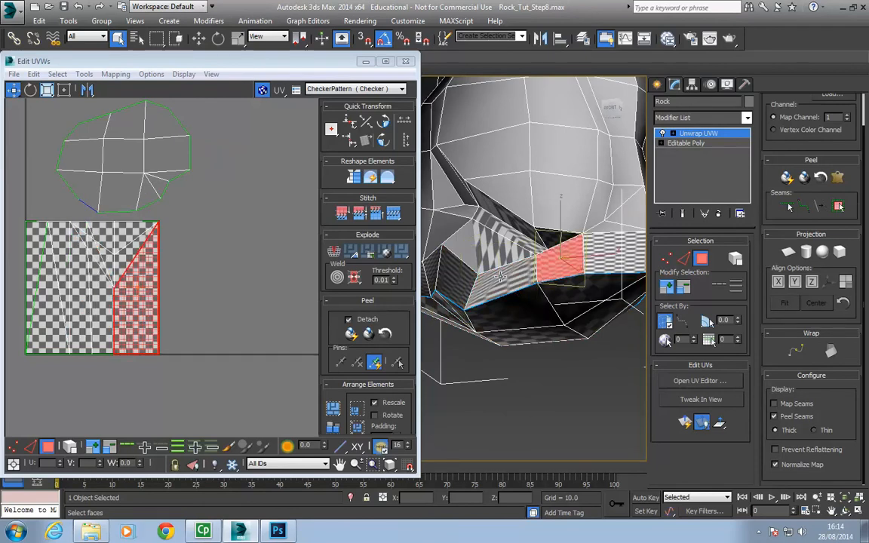
- Select the central polygon on the rock's underside
{"action": "middle_click_drag", "start_coordinate": [452, 274], "coordinate": [545, 315], "text": "alt"}
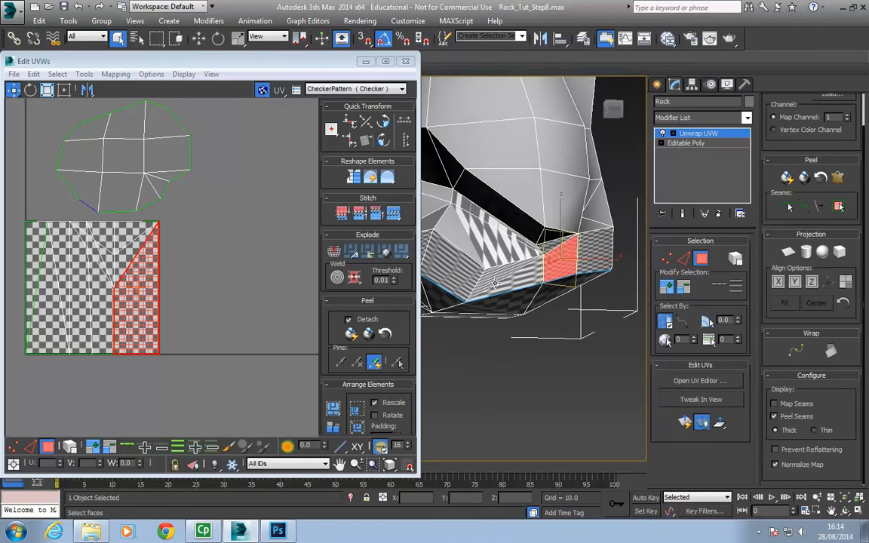
{"action": "middle_click_drag", "start_coordinate": [500, 277], "coordinate": [518, 320]}
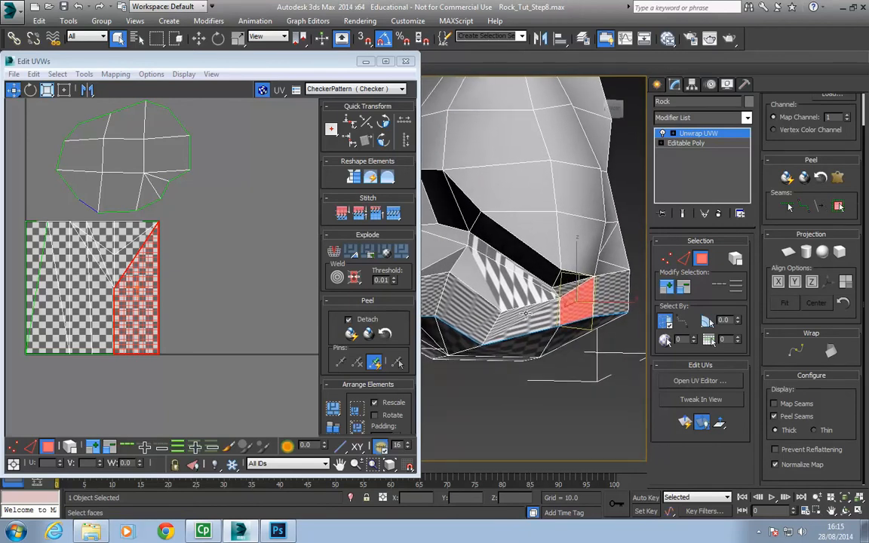
{"action": "middle_click_drag", "start_coordinate": [517, 325], "coordinate": [534, 313]}
{"action": "scroll", "coordinate": [547, 343], "scroll_direction": "down", "scroll_amount": 2}
{"action": "middle_click_drag", "start_coordinate": [549, 357], "coordinate": [510, 320], "text": "alt"}
{"action": "middle_click_drag", "start_coordinate": [558, 377], "coordinate": [557, 272]}
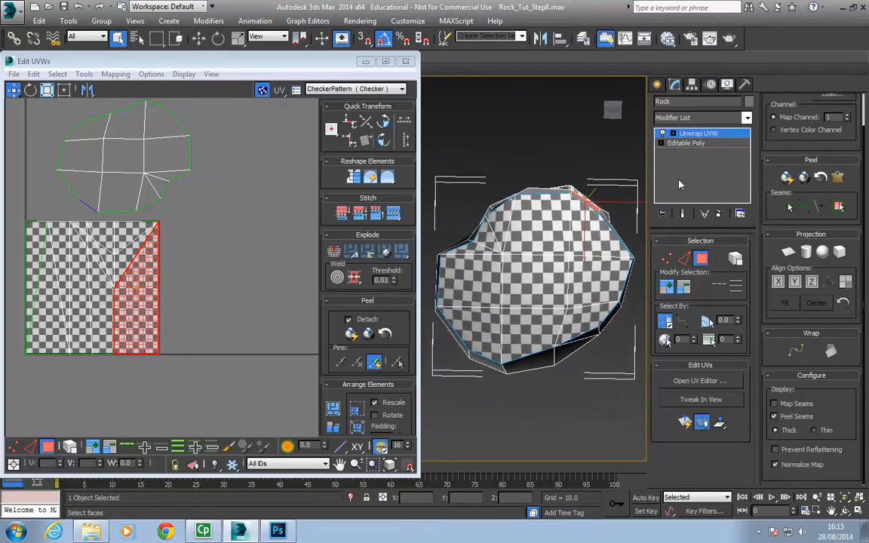
{"action": "left_click", "coordinate": [539, 262]}
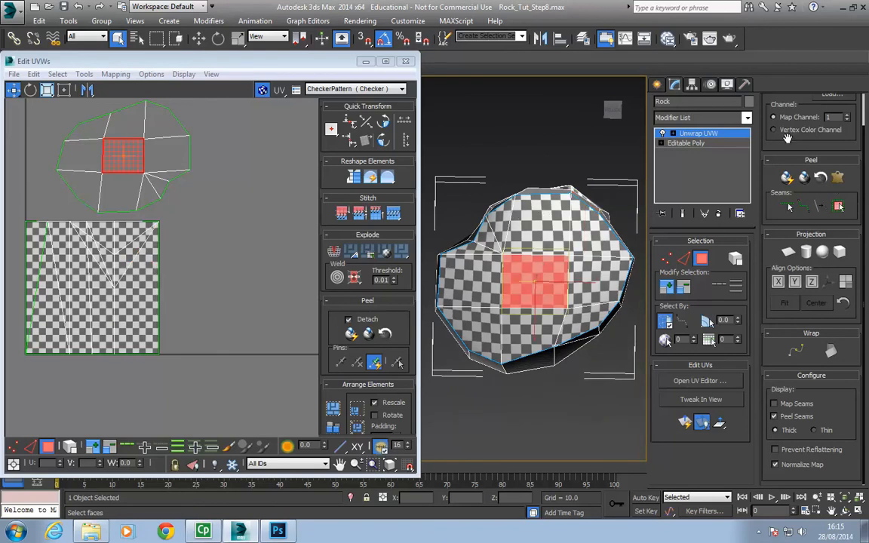
- Open Pelt Map for the underside shell and run the pelt simulation with 5 samples
{"action": "left_click", "coordinate": [839, 178]}
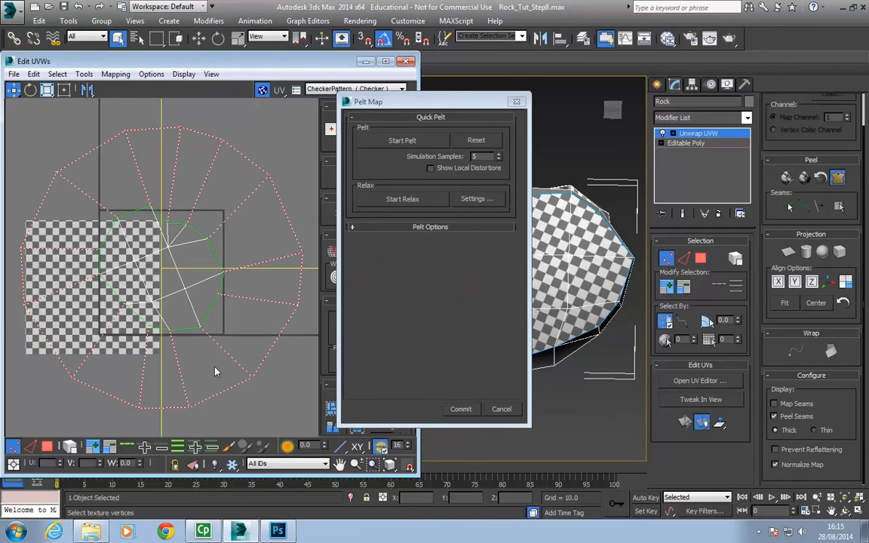
{"action": "middle_click_drag", "start_coordinate": [261, 235], "coordinate": [260, 252]}
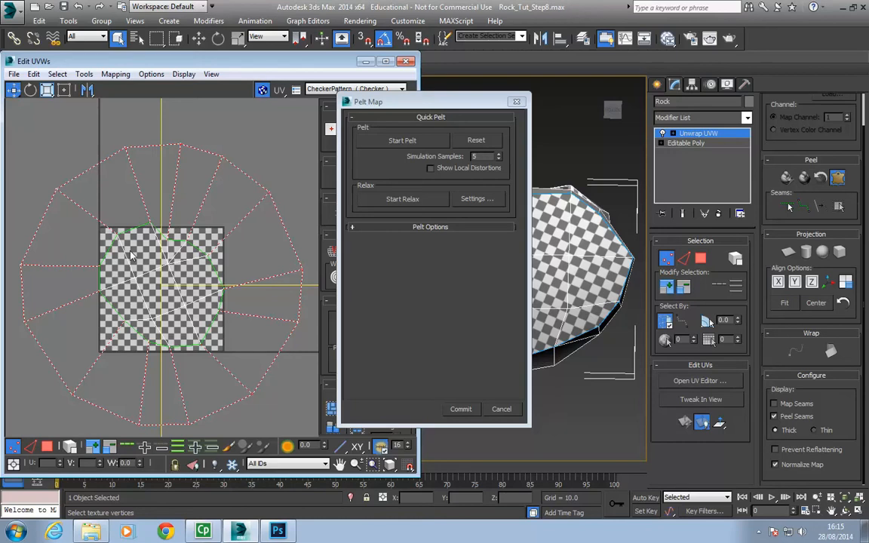
{"action": "left_click", "coordinate": [400, 141]}
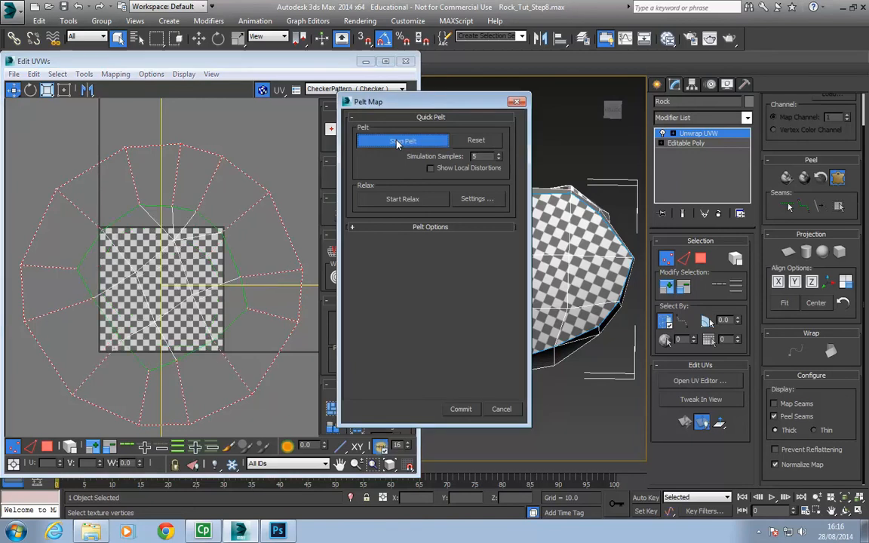
{"action": "left_click", "coordinate": [400, 141]}
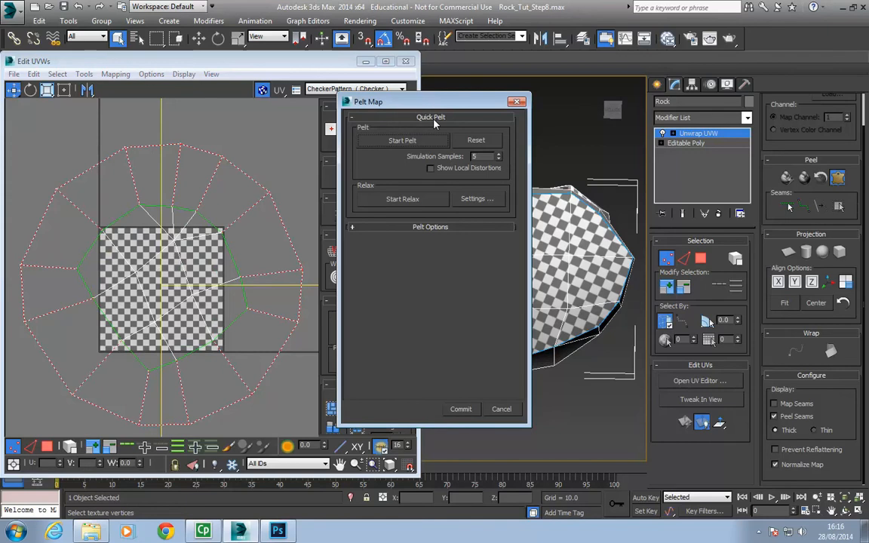
- Try relaxing the pelted underside shell within Pelt Map, and cancel the pelt mapping
{"action": "left_click", "coordinate": [207, 268]}
{"action": "left_click", "coordinate": [397, 200]}
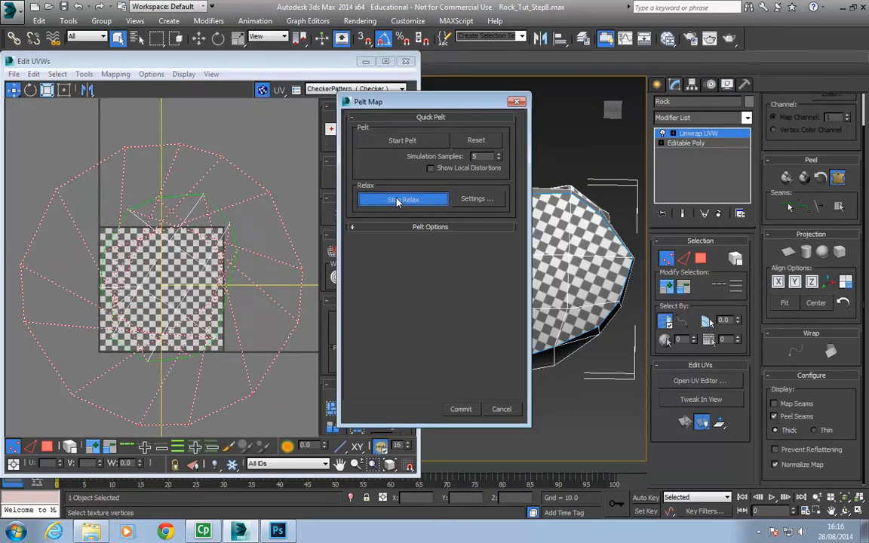
{"action": "left_click", "coordinate": [397, 200]}
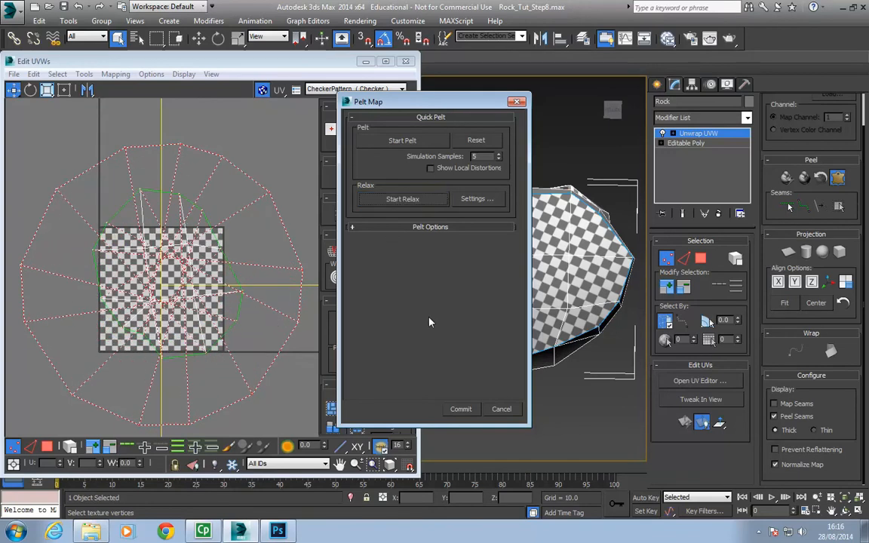
{"action": "left_click", "coordinate": [245, 325]}
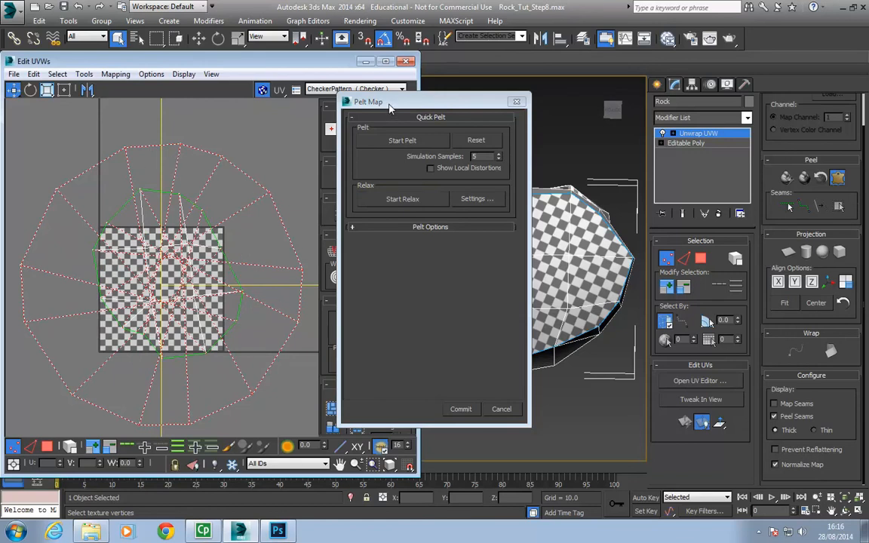
{"action": "left_click_drag", "start_coordinate": [354, 100], "coordinate": [424, 124]}
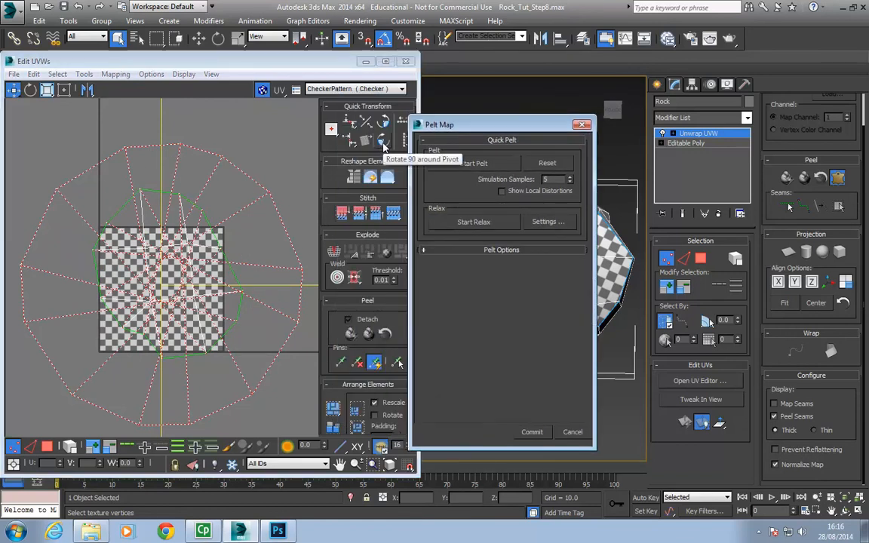
{"action": "left_click_drag", "start_coordinate": [443, 123], "coordinate": [403, 129]}
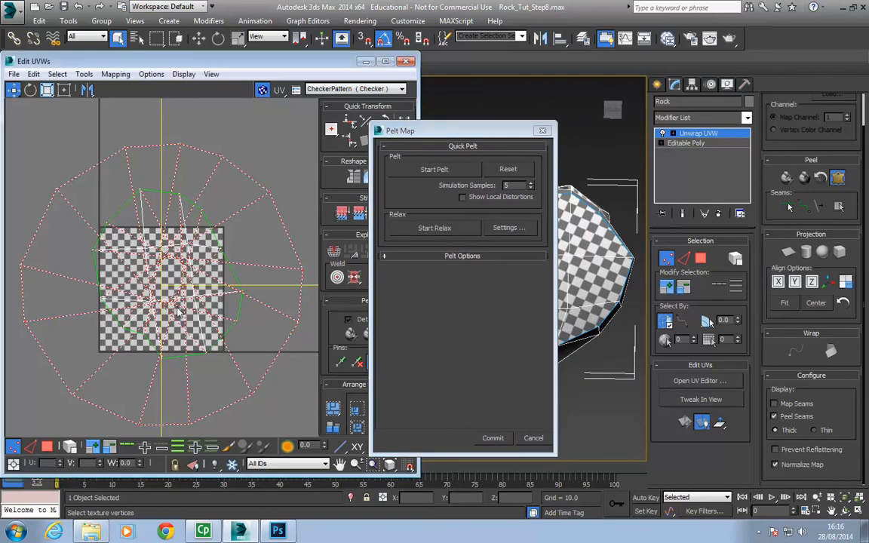
{"action": "left_click", "coordinate": [525, 437]}
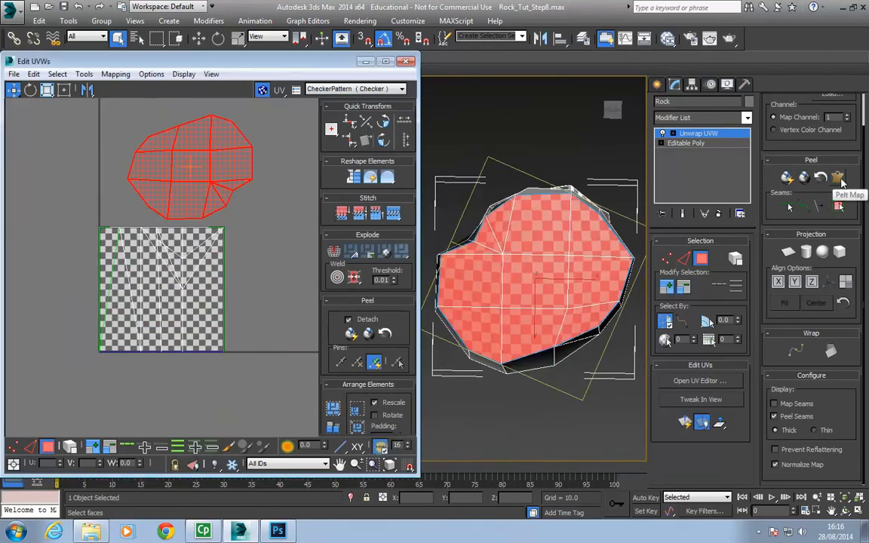
- Pelt the underside shell again, commit the result and place the shell above the checker square
{"action": "left_click", "coordinate": [838, 178]}
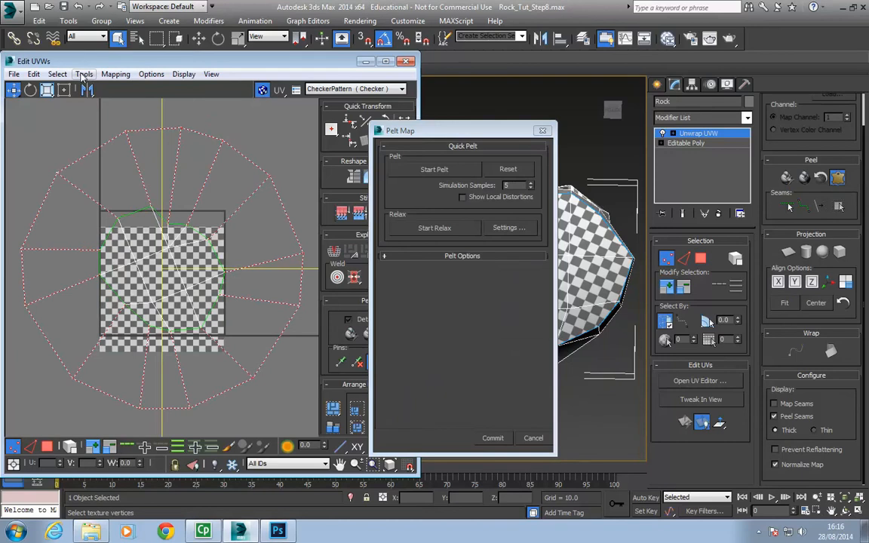
{"action": "left_click", "coordinate": [453, 170]}
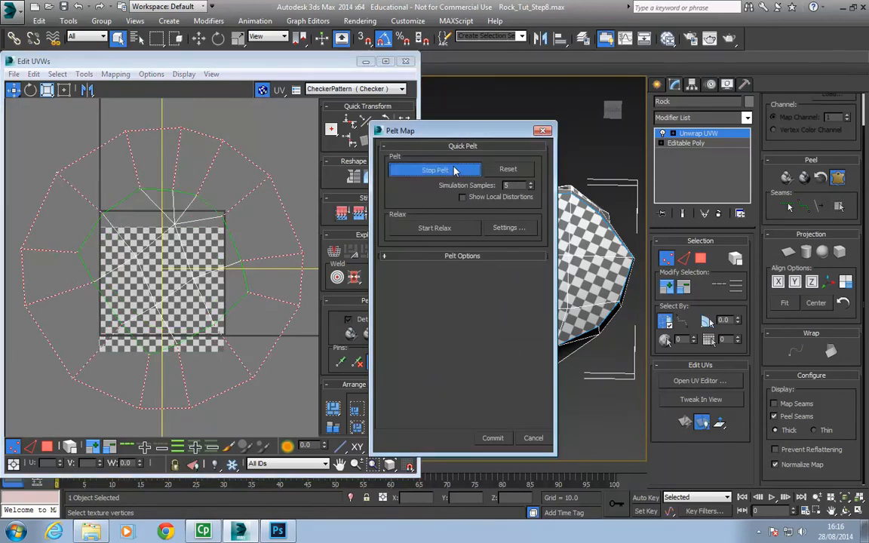
{"action": "left_click", "coordinate": [493, 438]}
{"action": "left_click_drag", "start_coordinate": [150, 296], "coordinate": [176, 148]}
{"action": "middle_click_drag", "start_coordinate": [209, 208], "coordinate": [193, 341]}
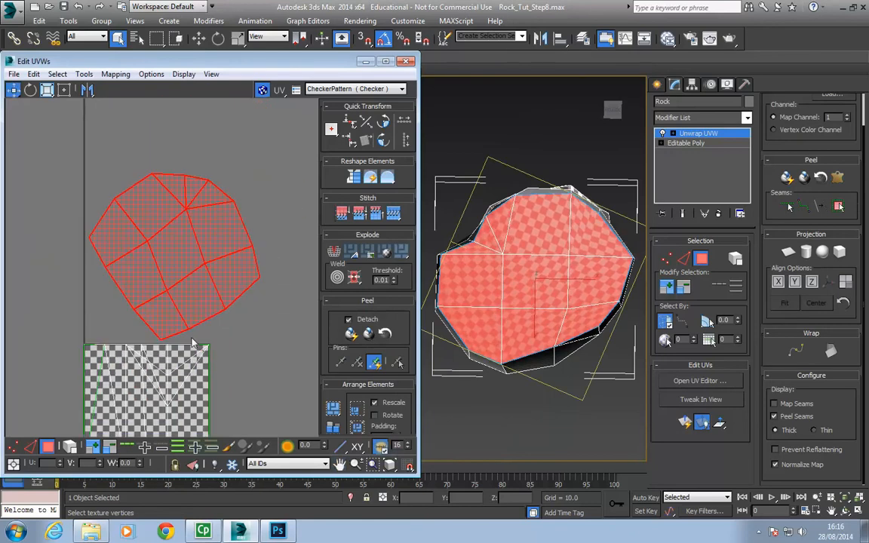
- Open the Relax Tool for the pelted underside shell and set the method to Relax By Polygon Angles
{"action": "left_click", "coordinate": [84, 74]}
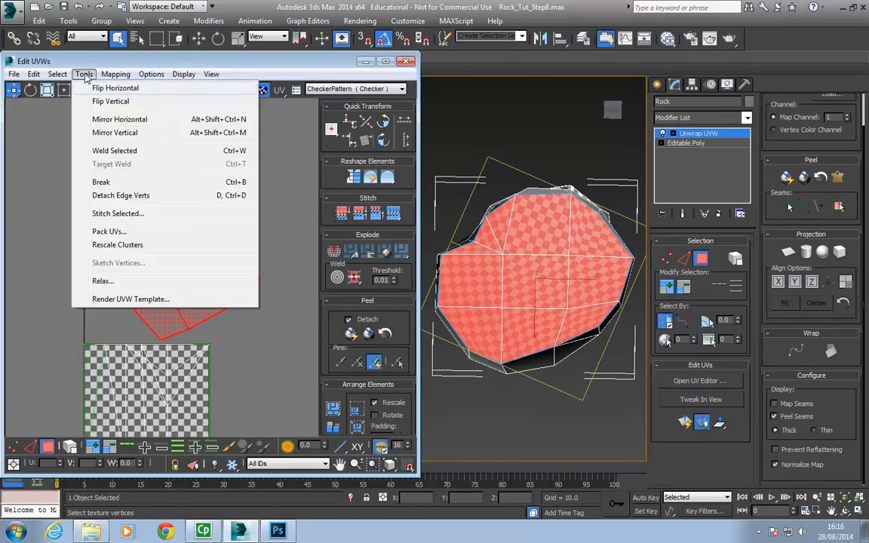
{"action": "left_click", "coordinate": [103, 280]}
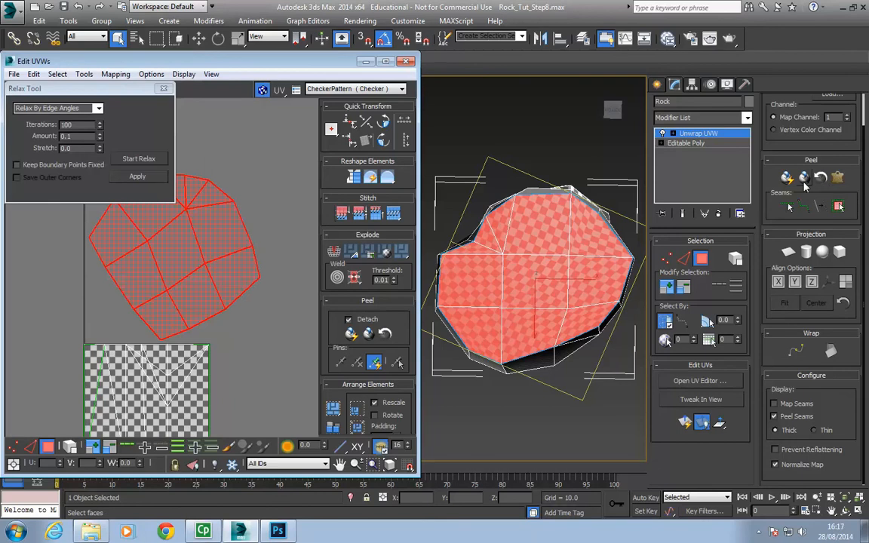
{"action": "left_click_drag", "start_coordinate": [94, 88], "coordinate": [97, 92]}
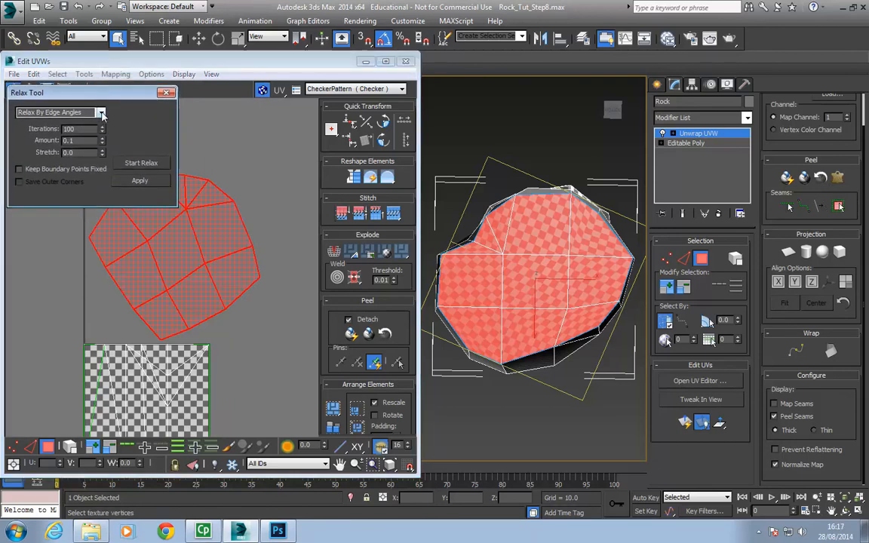
{"action": "left_click", "coordinate": [101, 113]}
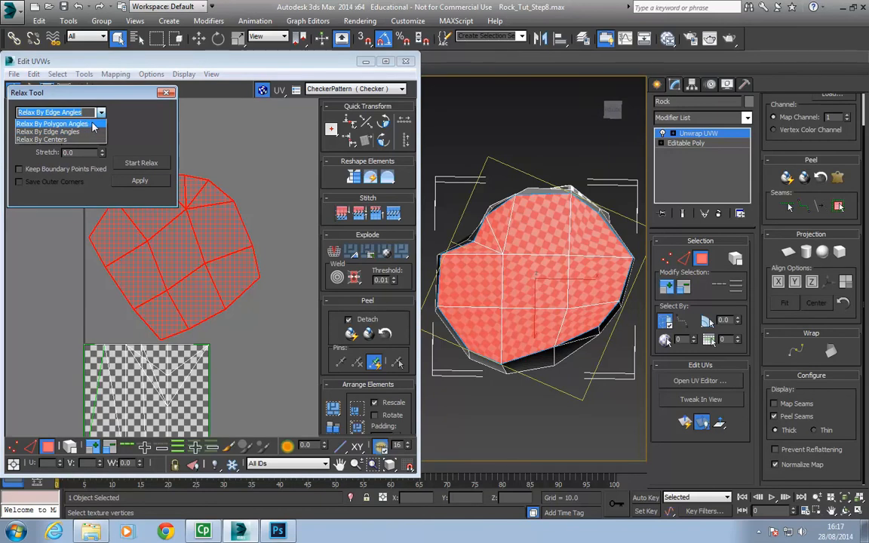
{"action": "left_click", "coordinate": [94, 124]}
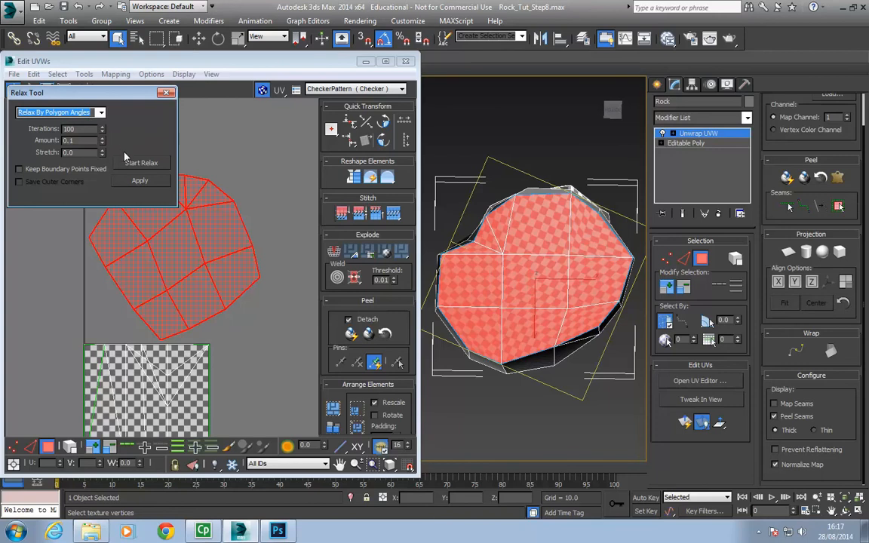
- Run the relaxation on the underside shell until its layout settles, and close the Relax Tool
{"action": "middle_click_drag", "start_coordinate": [242, 167], "coordinate": [257, 184]}
{"action": "left_click", "coordinate": [74, 129]}
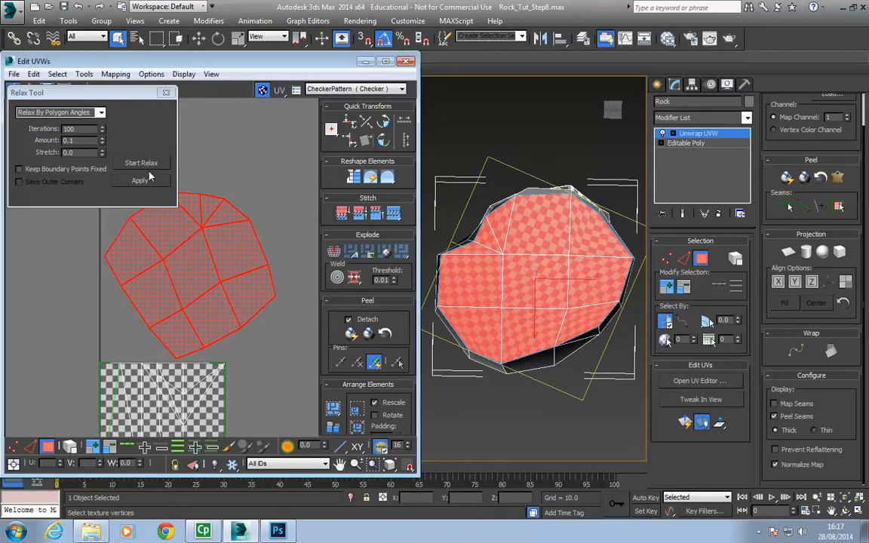
{"action": "left_click", "coordinate": [152, 164]}
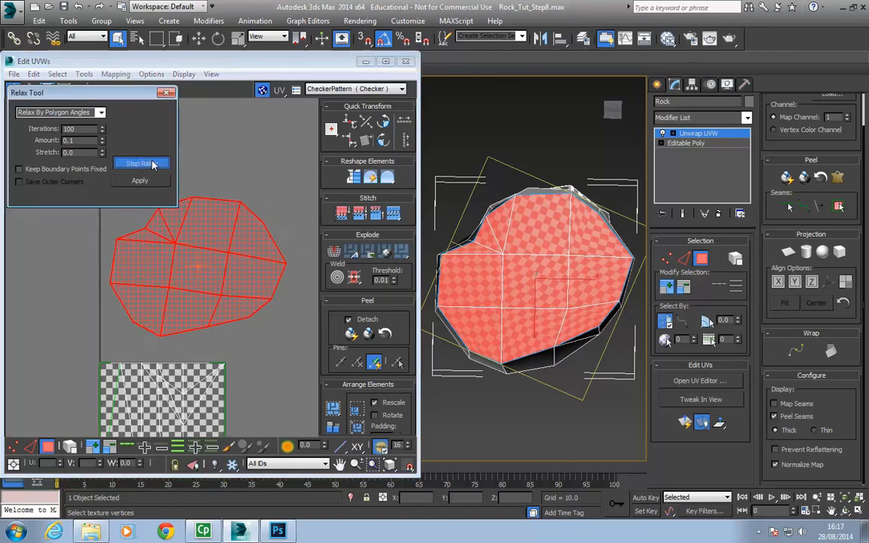
{"action": "left_click", "coordinate": [153, 164]}
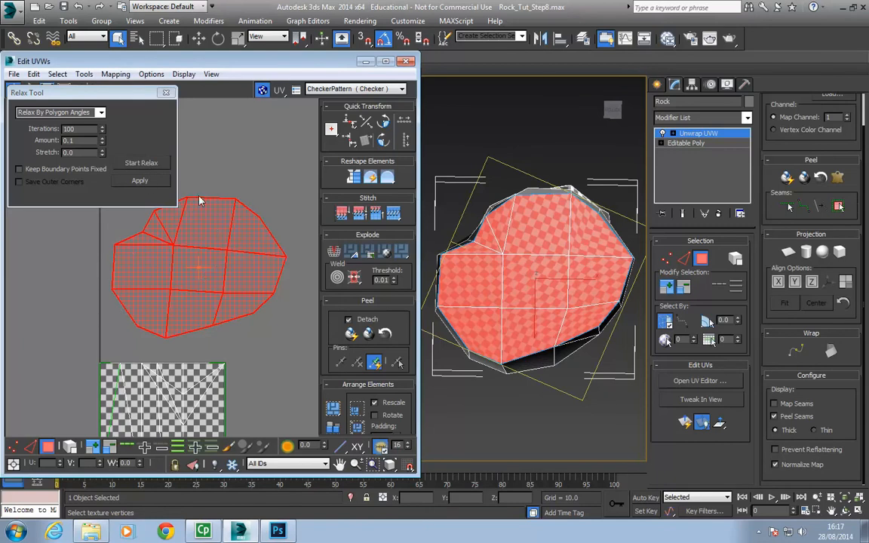
{"action": "left_click", "coordinate": [123, 97]}
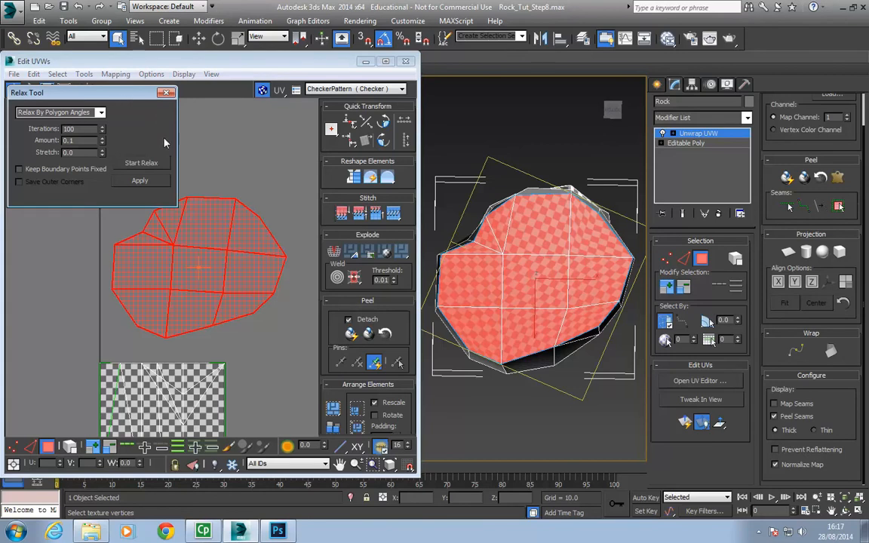
{"action": "left_click", "coordinate": [167, 94]}
- Inspect the rock's front, check it against the stone.tga concept art in Photoshop, and return to 3ds Max
{"action": "middle_click_drag", "start_coordinate": [521, 243], "coordinate": [541, 224]}
{"action": "middle_click_drag", "start_coordinate": [225, 344], "coordinate": [227, 267]}
{"action": "middle_click_drag", "start_coordinate": [262, 306], "coordinate": [230, 260]}
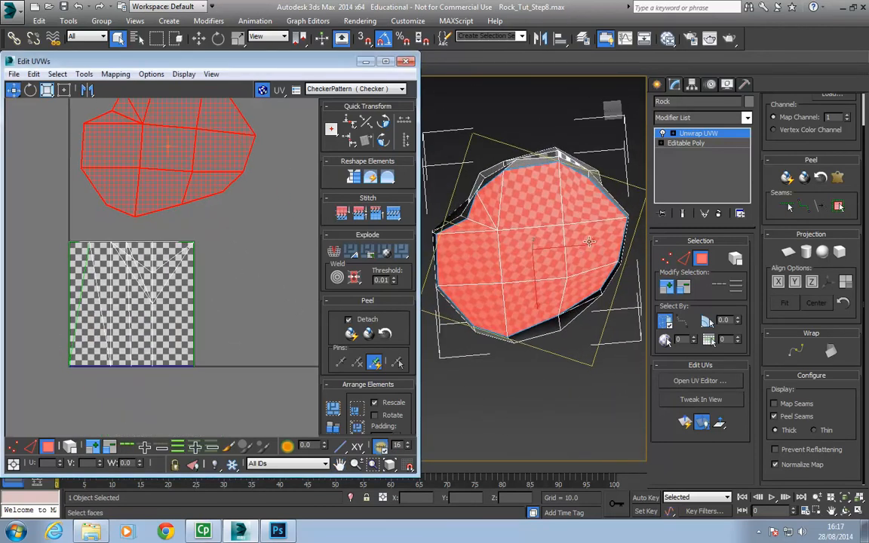
{"action": "middle_click_drag", "start_coordinate": [528, 220], "coordinate": [515, 366], "text": "alt"}
{"action": "left_click_drag", "start_coordinate": [276, 67], "coordinate": [271, 67]}
{"action": "middle_click_drag", "start_coordinate": [533, 227], "coordinate": [547, 336]}
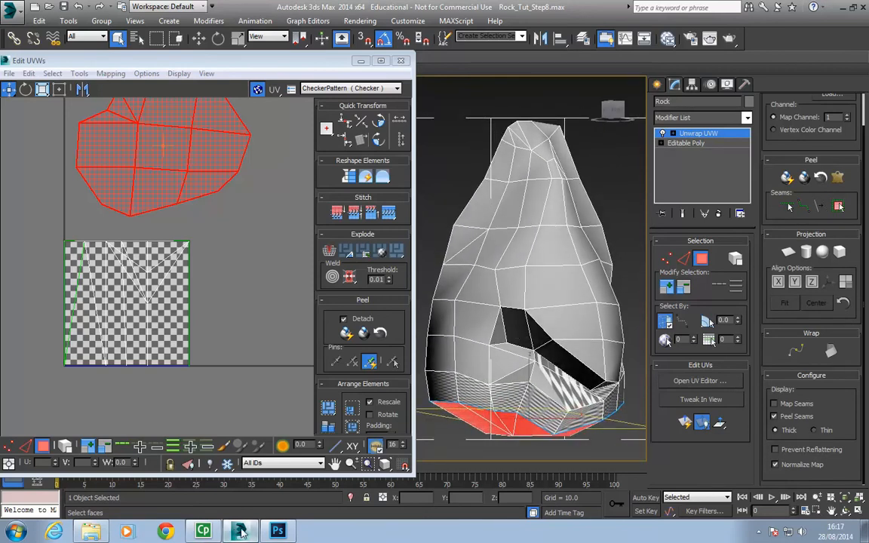
{"action": "left_click", "coordinate": [279, 532]}
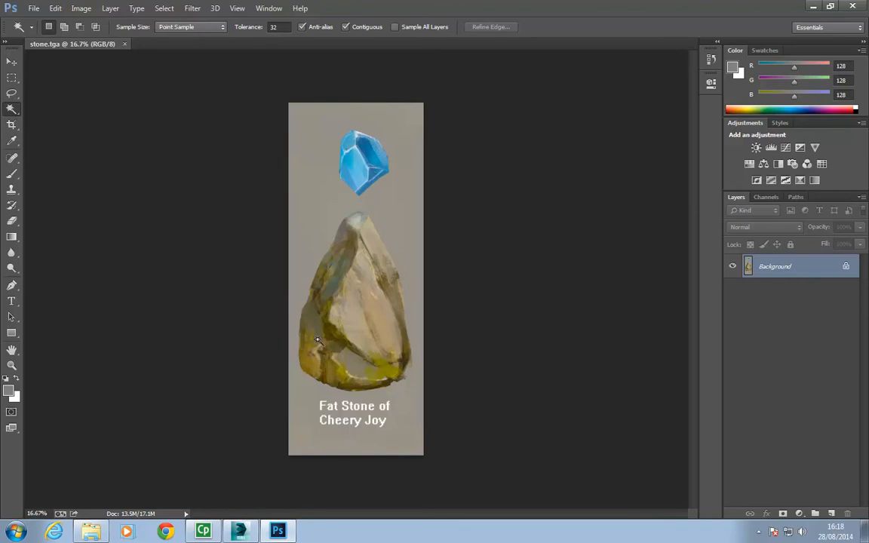
{"action": "left_click", "coordinate": [240, 531]}
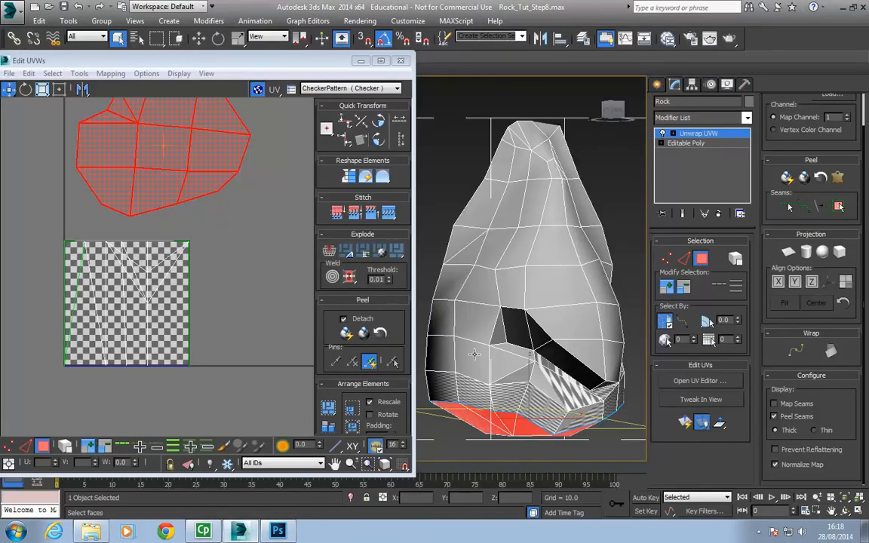
- Run a point-to-point seam from the rock's base edge past the front crevice and up the body to just below the peak
{"action": "middle_click_drag", "start_coordinate": [541, 335], "coordinate": [532, 310]}
{"action": "left_click", "coordinate": [803, 207]}
{"action": "middle_click_drag", "start_coordinate": [483, 332], "coordinate": [483, 392], "text": "alt"}
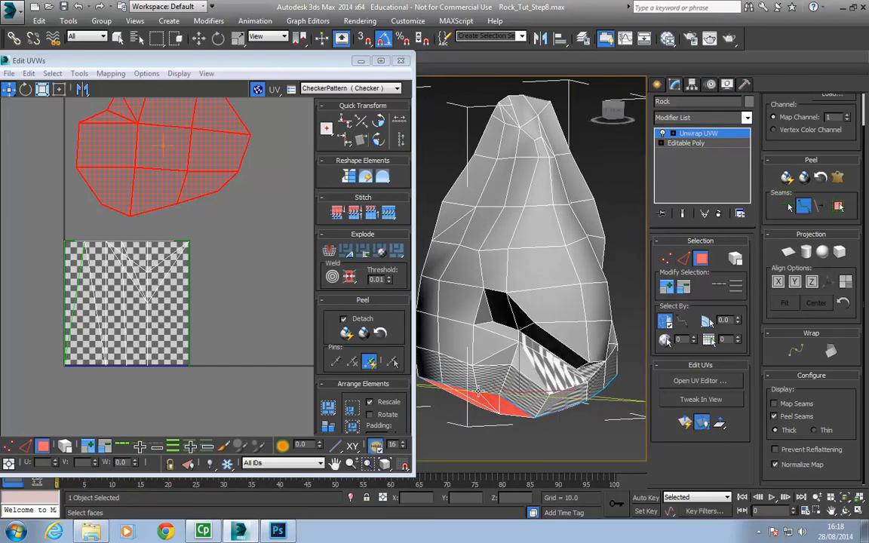
{"action": "left_click", "coordinate": [472, 365]}
{"action": "left_click", "coordinate": [520, 341]}
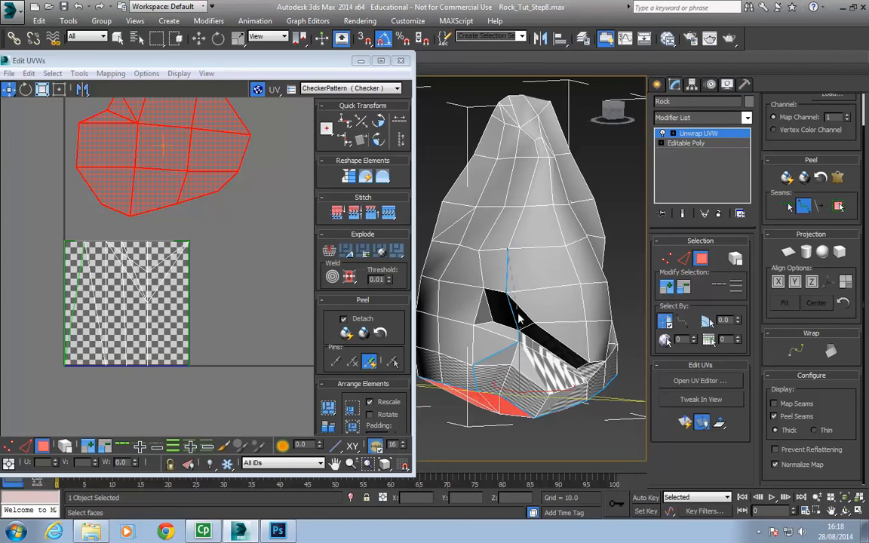
{"action": "left_click", "coordinate": [536, 159]}
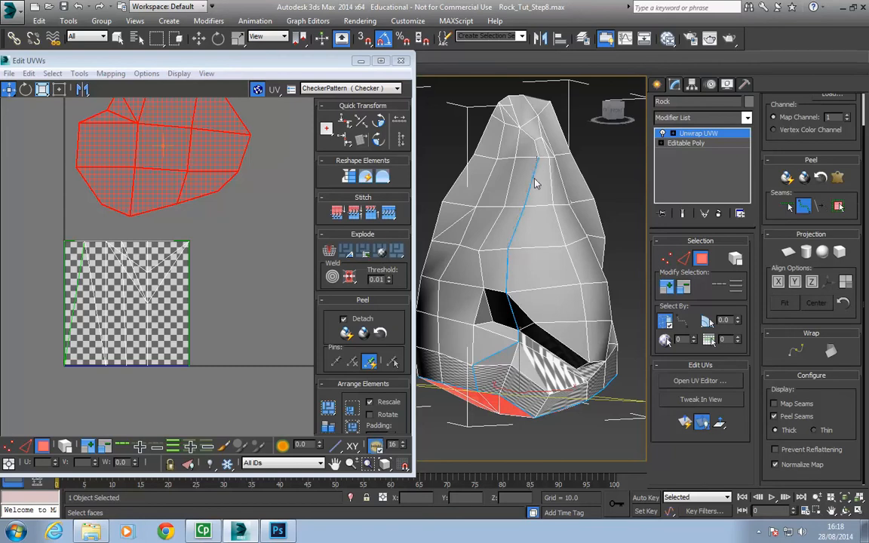
{"action": "left_click", "coordinate": [539, 137]}
{"action": "middle_click_drag", "start_coordinate": [538, 137], "coordinate": [528, 181]}
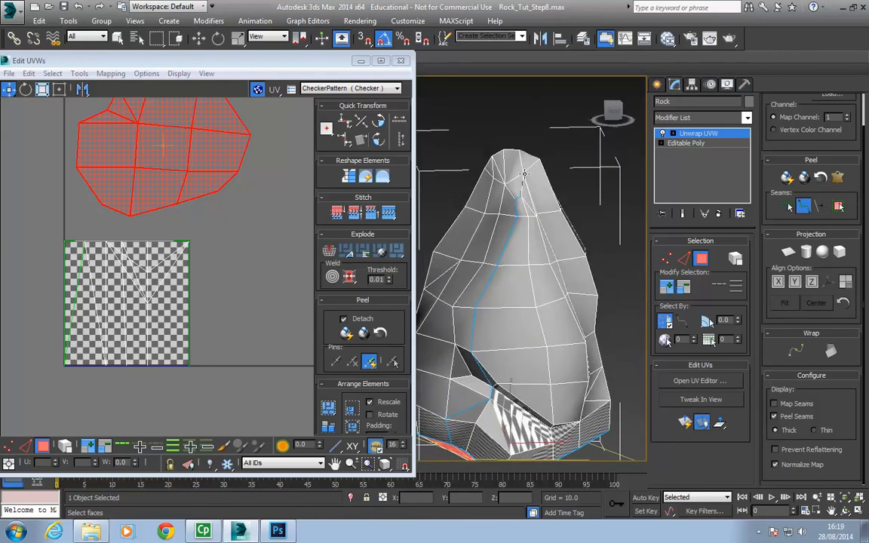
- Continue the point-to-point seam across the rock's peak and down the opposite edge of the adjoining side
{"action": "middle_click_drag", "start_coordinate": [540, 158], "coordinate": [492, 232], "text": "alt"}
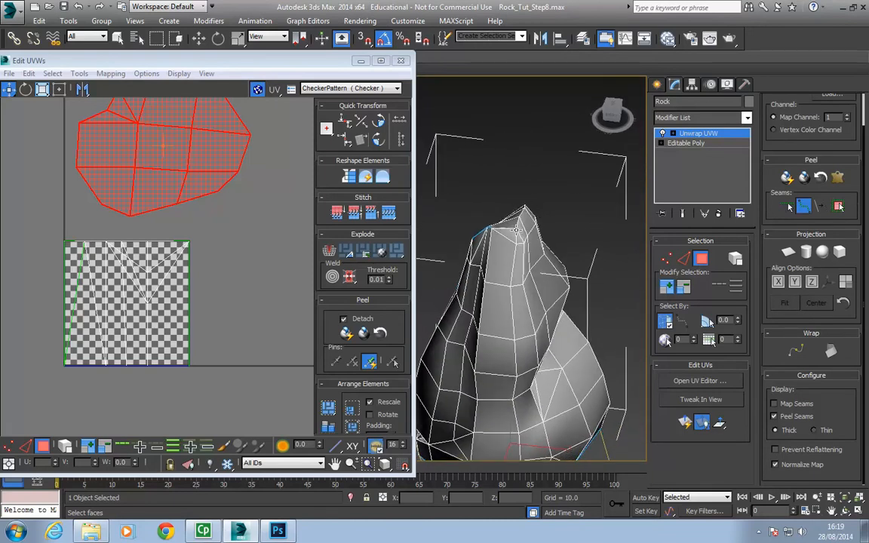
{"action": "middle_click_drag", "start_coordinate": [535, 253], "coordinate": [497, 219], "text": "alt"}
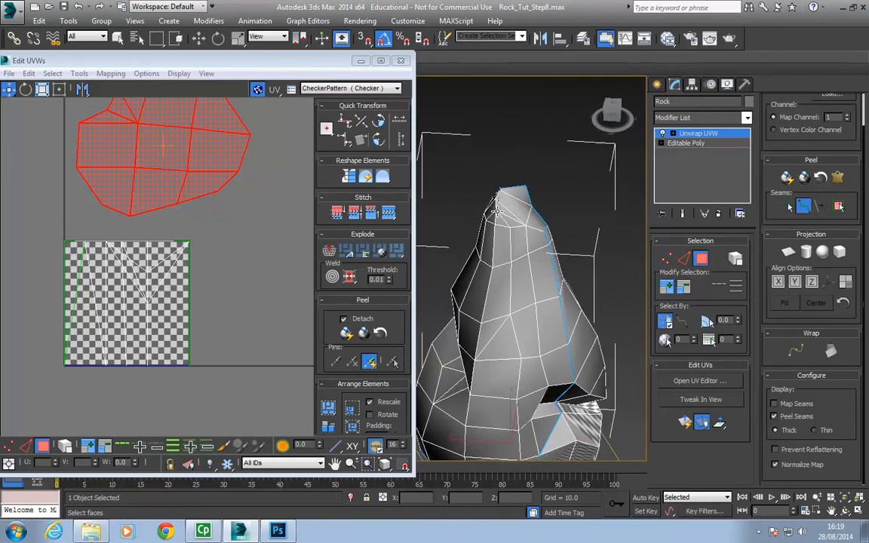
{"action": "middle_click_drag", "start_coordinate": [509, 251], "coordinate": [506, 216], "text": "alt"}
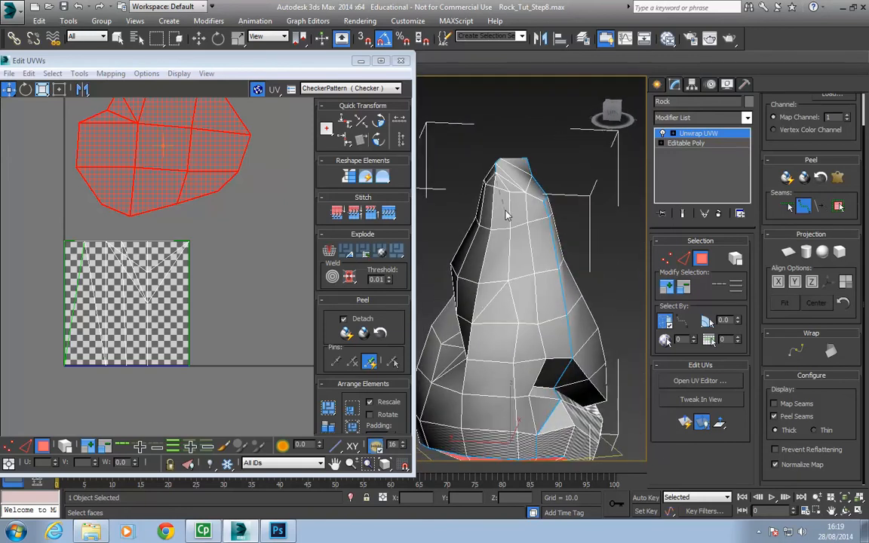
{"action": "mouse_move", "coordinate": [497, 287]}
{"action": "middle_mouse_down", "text": "alt"}
{"action": "mouse_move", "coordinate": [509, 252]}
{"action": "mouse_move", "coordinate": [489, 258]}
{"action": "mouse_move", "coordinate": [503, 272]}
{"action": "middle_mouse_up", "text": "alt"}
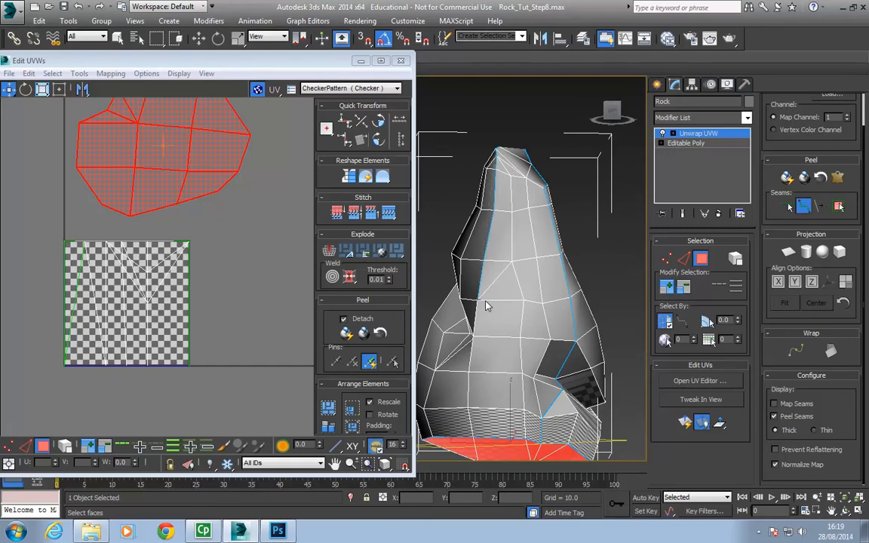
- Extend the seam down beside the rear crevice to the underside boundary and finish point-to-point seam editing
{"action": "middle_click_drag", "start_coordinate": [487, 300], "coordinate": [578, 317], "text": "alt"}
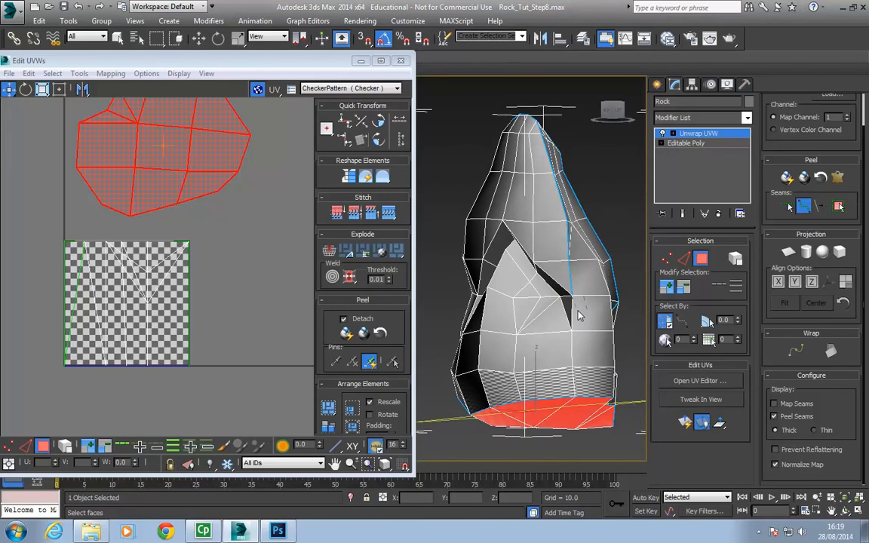
{"action": "middle_click_drag", "start_coordinate": [578, 316], "coordinate": [563, 345], "text": "alt"}
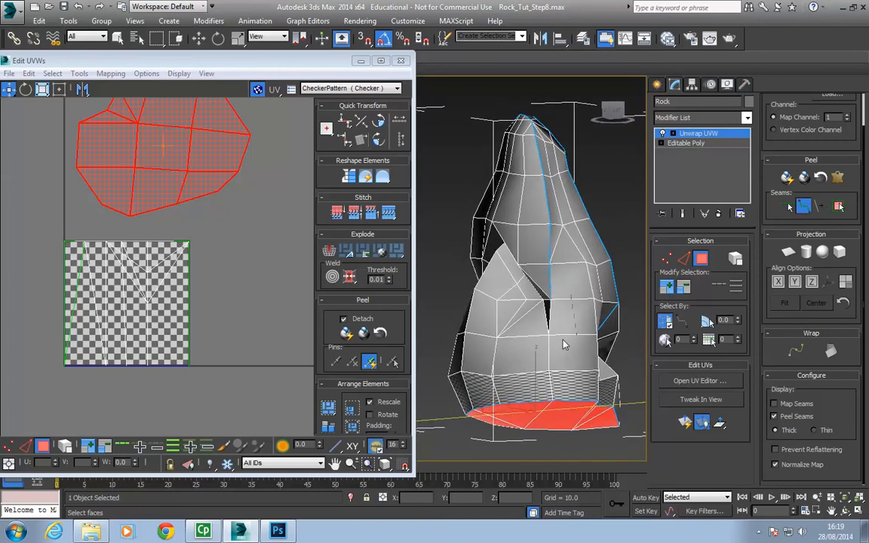
{"action": "left_click", "coordinate": [553, 400]}
{"action": "middle_click_drag", "start_coordinate": [579, 356], "coordinate": [511, 377], "text": "alt"}
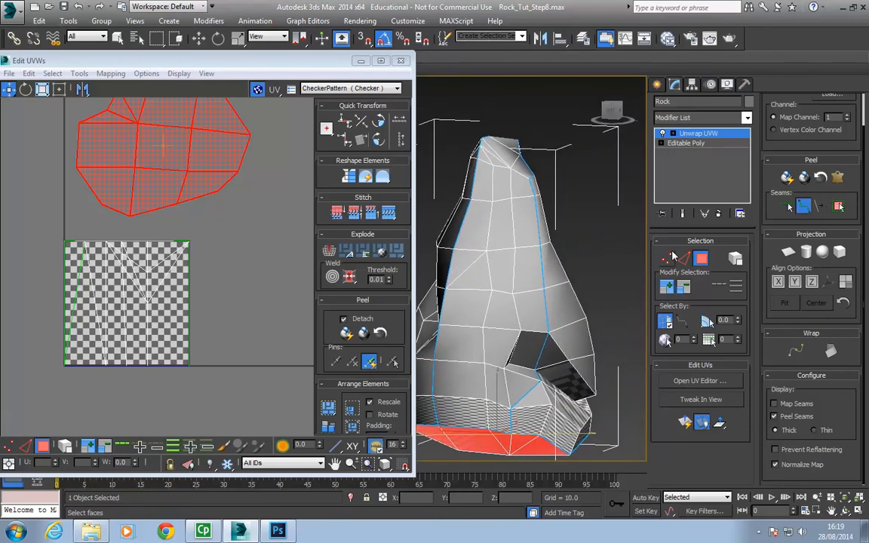
{"action": "left_click", "coordinate": [804, 207]}
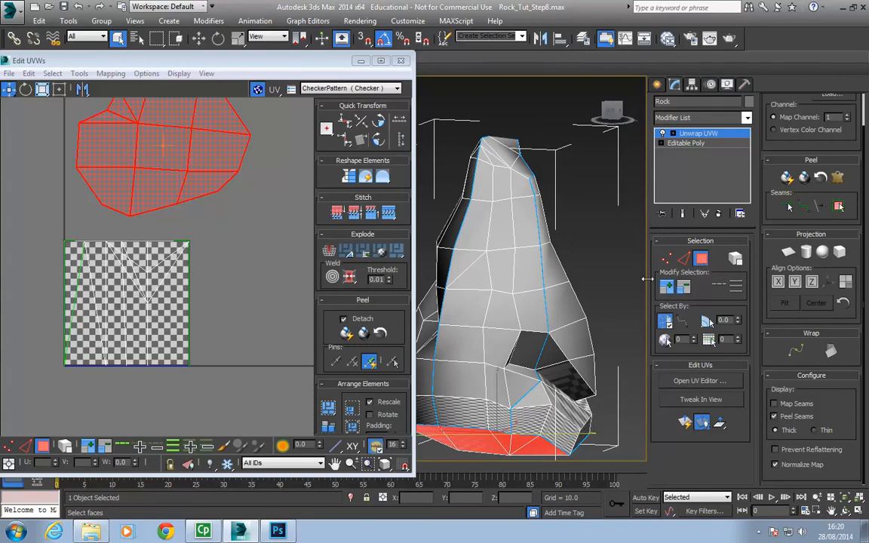
- Select a face between the two vertical seams and expand the selection to all faces enclosed by the seams
{"action": "left_click", "coordinate": [501, 308]}
{"action": "left_click", "coordinate": [838, 206]}
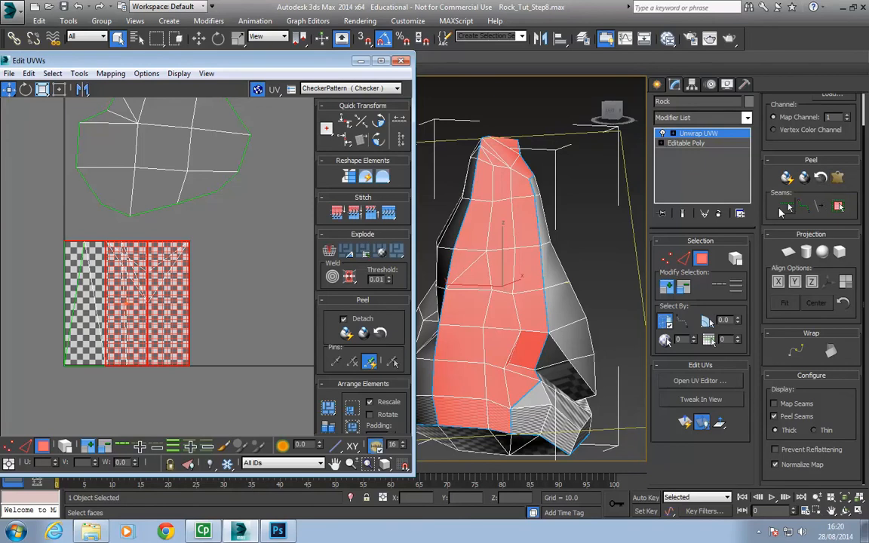
{"action": "right_click", "coordinate": [174, 332]}
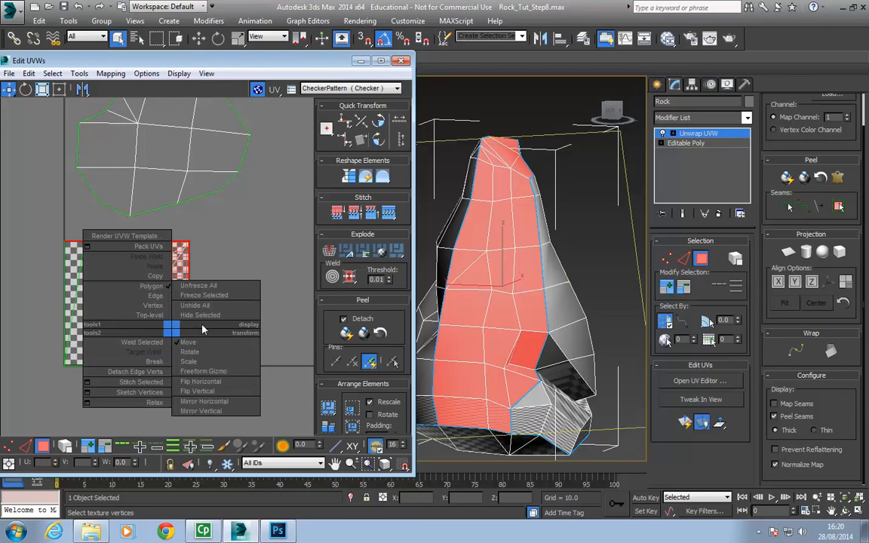
{"action": "left_click", "coordinate": [195, 297]}
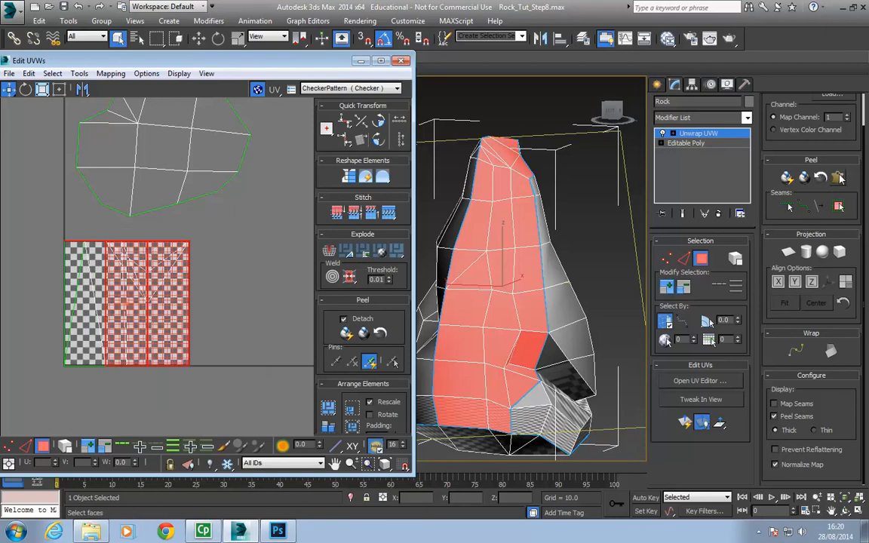
- Pelt map the selected side faces, run the pelt simulation and commit the result
{"action": "left_click", "coordinate": [838, 177]}
{"action": "left_click", "coordinate": [432, 171]}
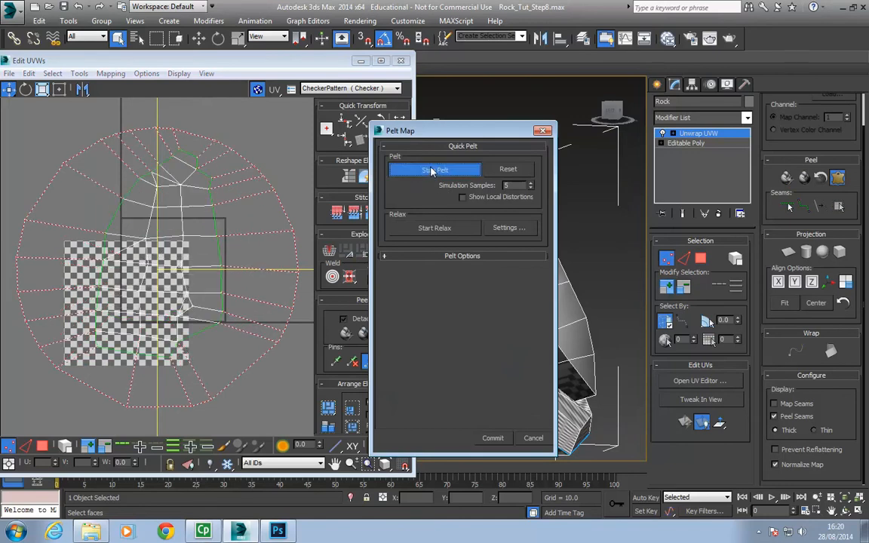
{"action": "left_click", "coordinate": [432, 171]}
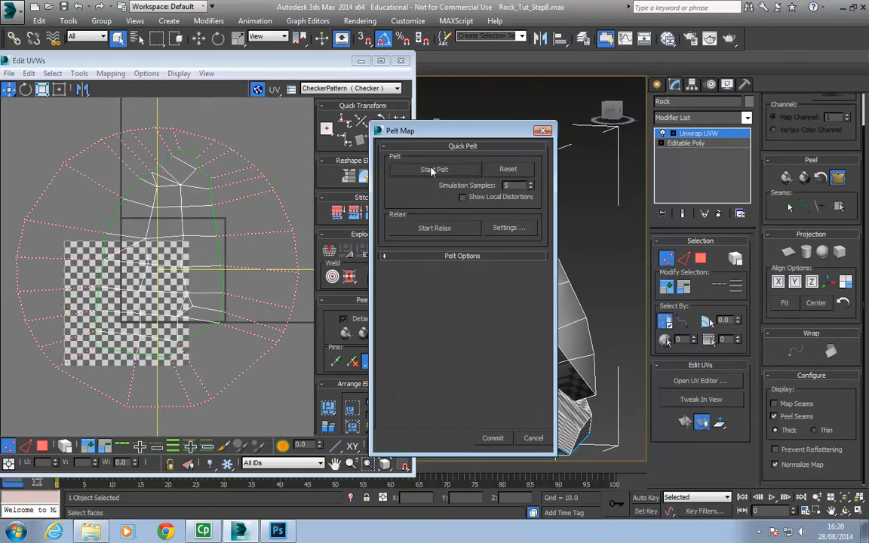
{"action": "left_click", "coordinate": [492, 439]}
- Open the Relax Tool for the pelted side shell and set the method to Relax By Polygon Angles
{"action": "left_click", "coordinate": [79, 74]}
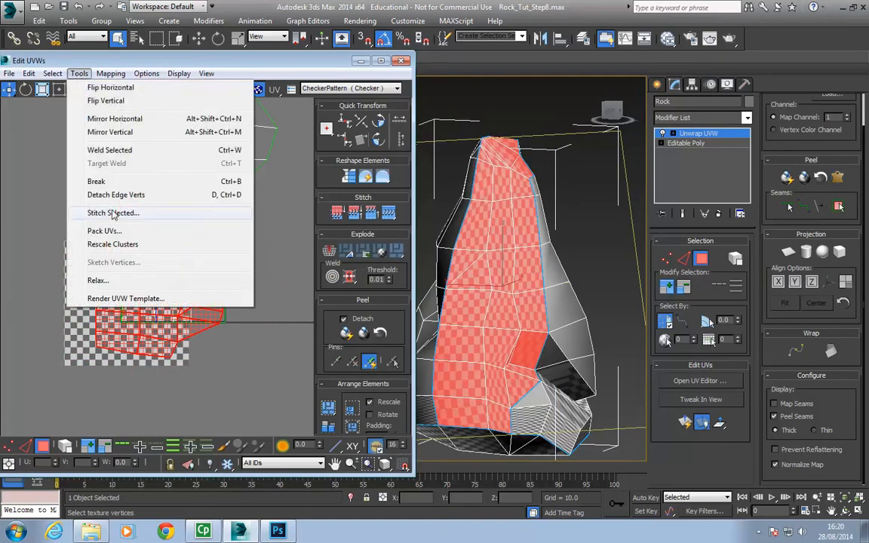
{"action": "left_click", "coordinate": [98, 280]}
{"action": "left_click", "coordinate": [95, 109]}
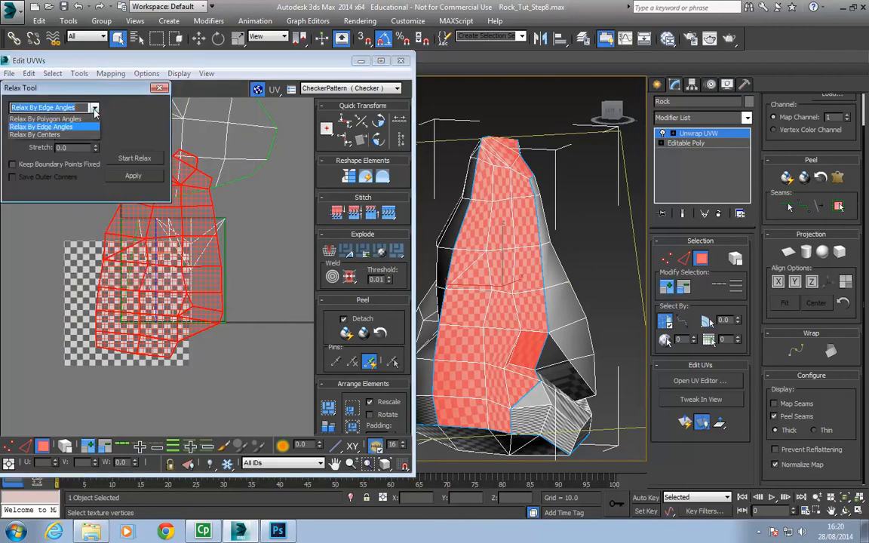
{"action": "left_click", "coordinate": [53, 117]}
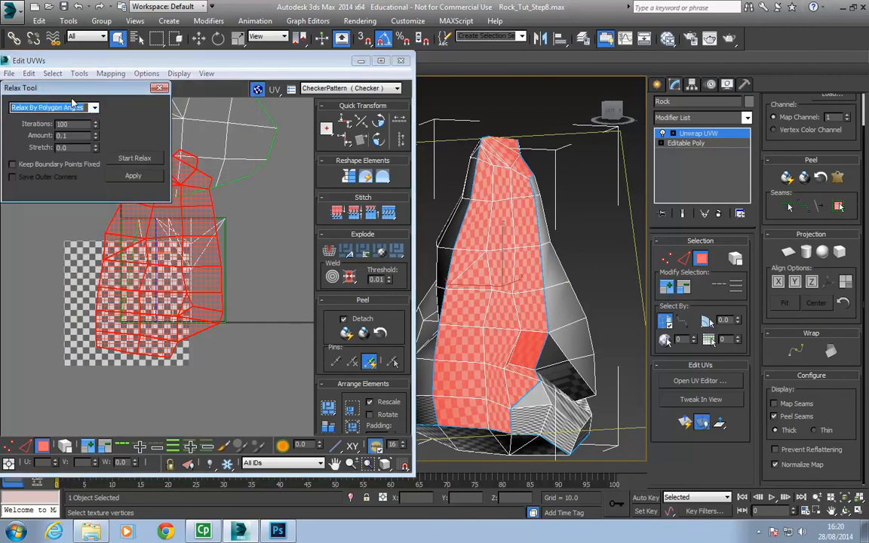
- Run the relaxation on the side shell until its layout settles, and close the Relax Tool
{"action": "left_click", "coordinate": [135, 159]}
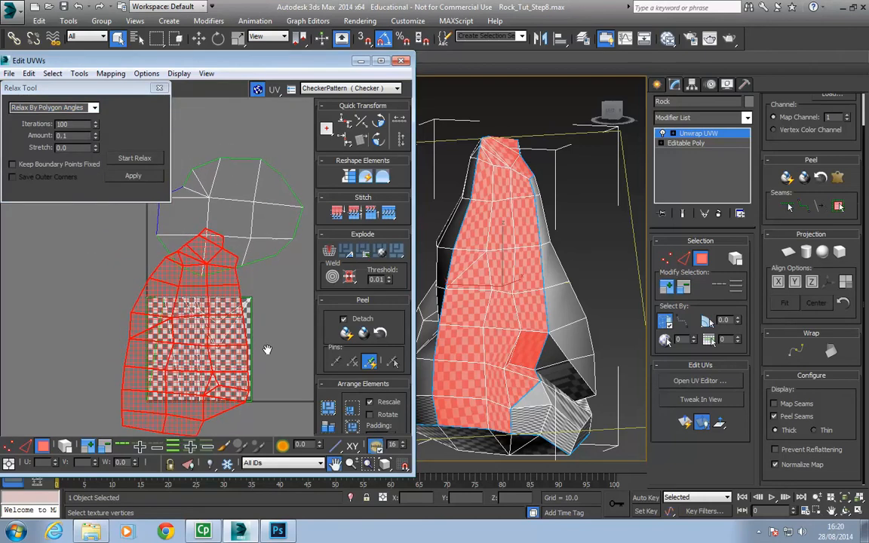
{"action": "left_click", "coordinate": [136, 158]}
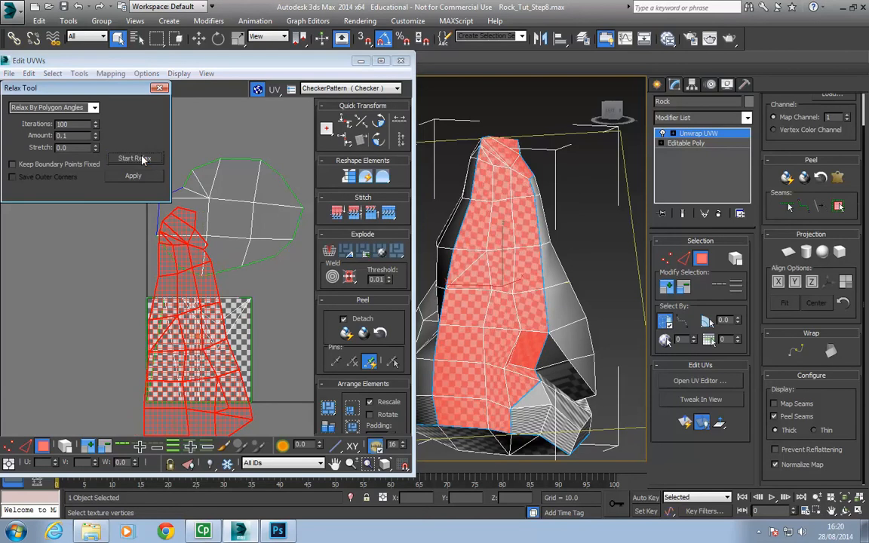
{"action": "left_click", "coordinate": [142, 160]}
{"action": "middle_click_drag", "start_coordinate": [255, 353], "coordinate": [272, 306]}
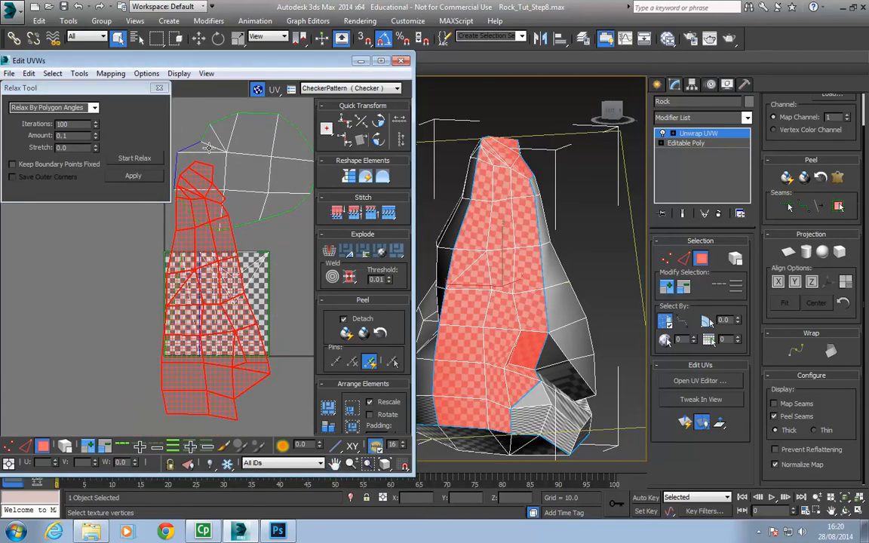
{"action": "left_click", "coordinate": [159, 89]}
- Move the relaxed side shell outside the checker square, beside the underside shell and clear of it
{"action": "left_click_drag", "start_coordinate": [207, 372], "coordinate": [110, 258]}
{"action": "middle_click_drag", "start_coordinate": [174, 280], "coordinate": [199, 391]}
{"action": "left_click_drag", "start_coordinate": [152, 347], "coordinate": [137, 301]}
{"action": "middle_click_drag", "start_coordinate": [300, 371], "coordinate": [261, 308]}
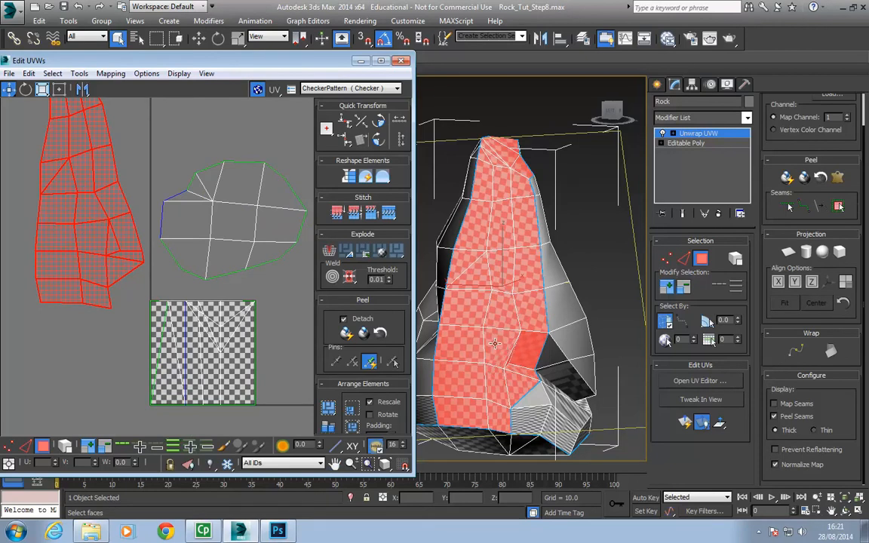
{"action": "middle_click_drag", "start_coordinate": [494, 343], "coordinate": [539, 350], "text": "alt"}
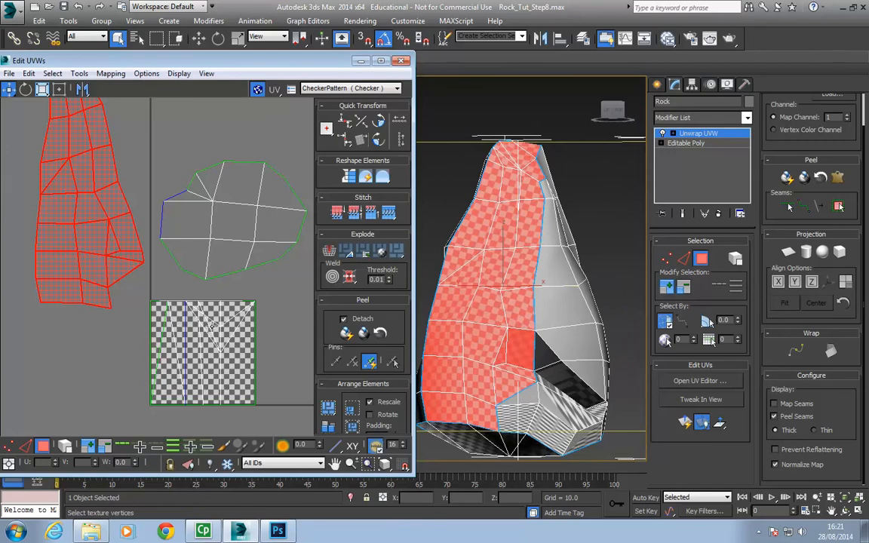
{"action": "scroll", "coordinate": [211, 324], "scroll_direction": "up", "scroll_amount": 4}
{"action": "middle_click_drag", "start_coordinate": [245, 325], "coordinate": [216, 325]}
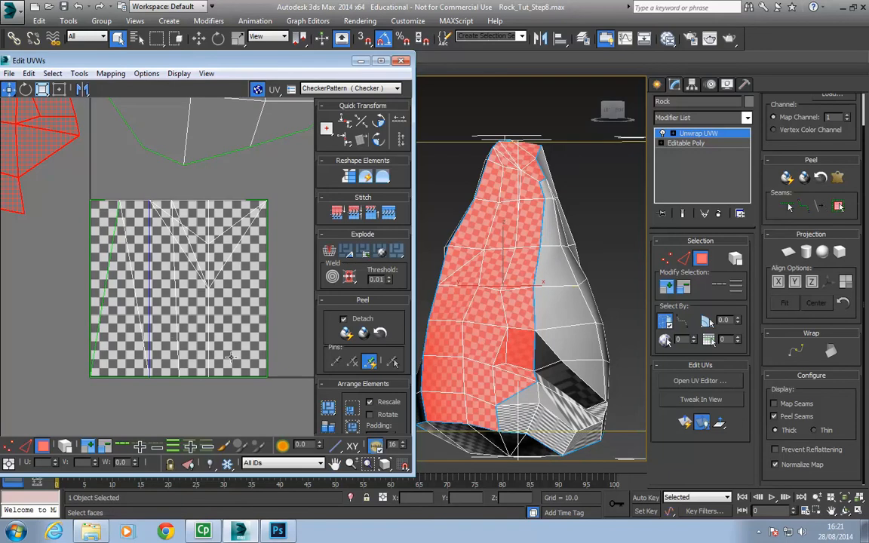
- Examine the UV shells laid out so far and the parts of the rock that are still unmapped
{"action": "middle_click_drag", "start_coordinate": [514, 197], "coordinate": [530, 263]}
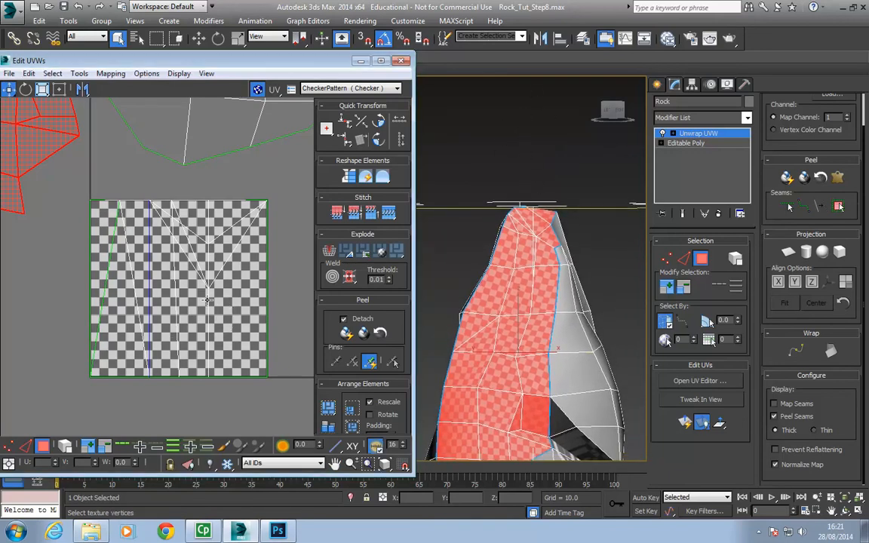
{"action": "middle_click_drag", "start_coordinate": [218, 249], "coordinate": [235, 291]}
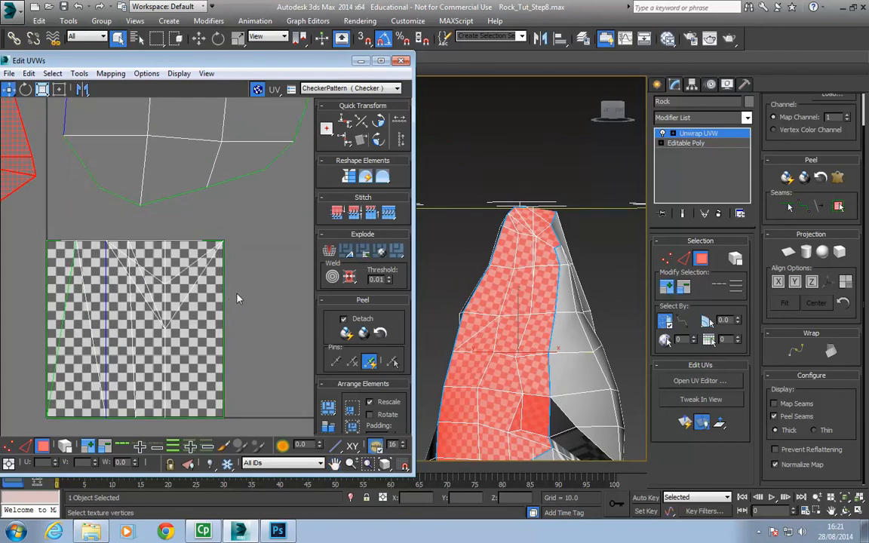
{"action": "middle_click_drag", "start_coordinate": [202, 361], "coordinate": [231, 334]}
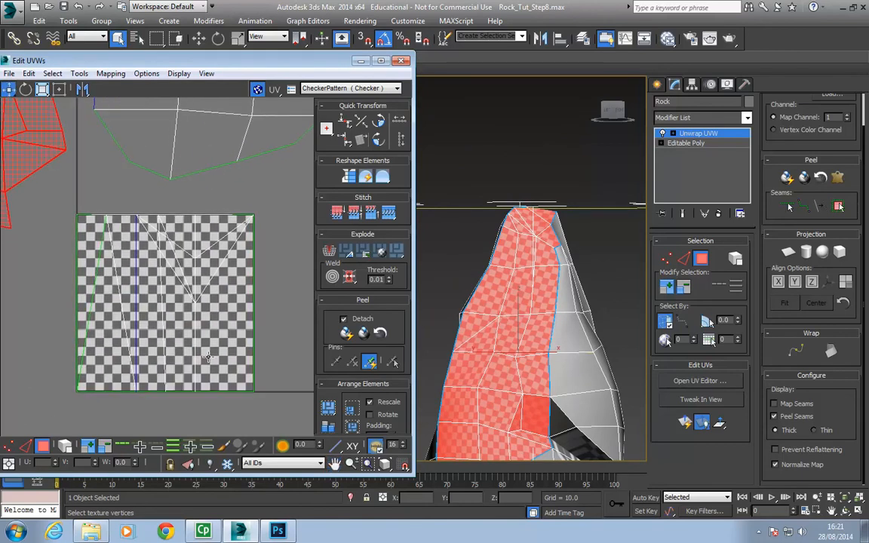
{"action": "mouse_move", "coordinate": [255, 263]}
{"action": "middle_mouse_down"}
{"action": "mouse_move", "coordinate": [233, 269]}
{"action": "mouse_move", "coordinate": [252, 268]}
{"action": "middle_mouse_up"}
{"action": "scroll", "coordinate": [254, 270], "scroll_direction": "down", "scroll_amount": 4}
{"action": "middle_click_drag", "start_coordinate": [256, 233], "coordinate": [242, 330]}
{"action": "scroll", "coordinate": [244, 336], "scroll_direction": "down", "scroll_amount": 2}
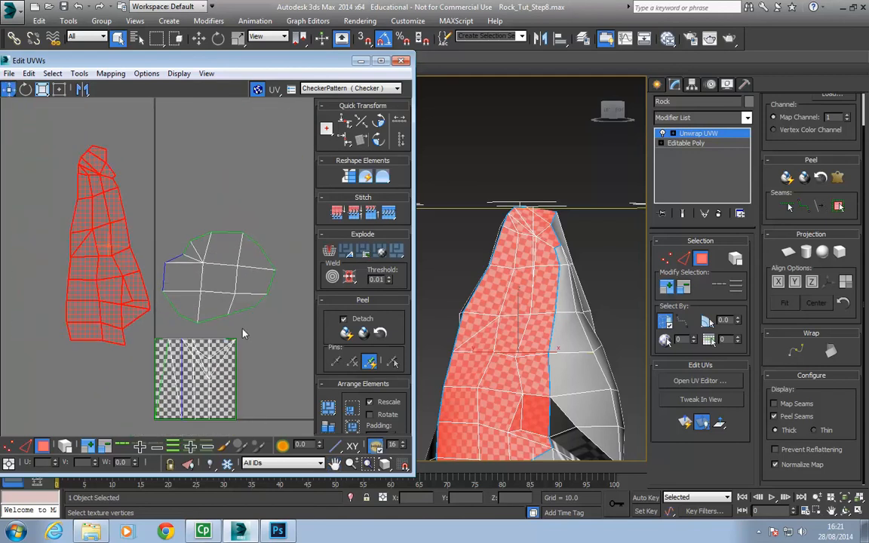
{"action": "mouse_move", "coordinate": [558, 341]}
{"action": "middle_mouse_down"}
{"action": "mouse_move", "coordinate": [552, 270]}
{"action": "mouse_move", "coordinate": [569, 340]}
{"action": "middle_mouse_up"}
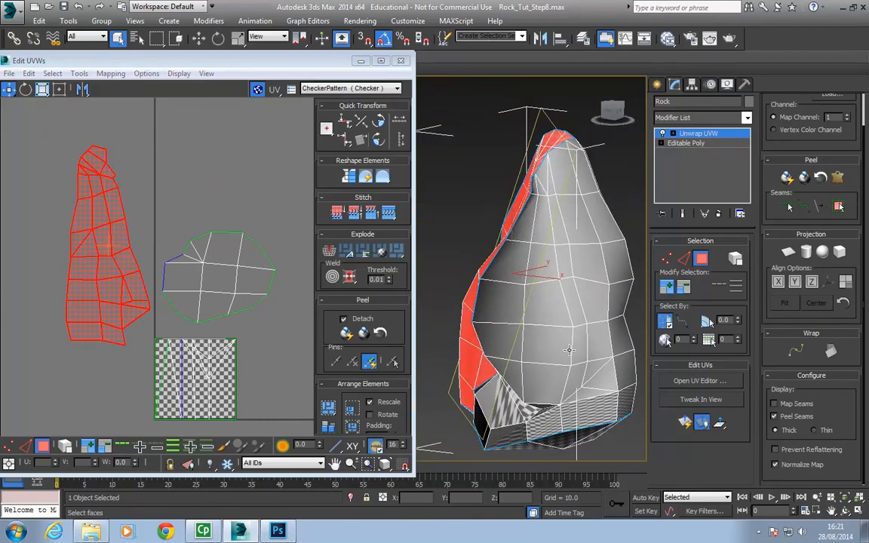
- Add a point-to-point seam up the rock's side from the base to the peak, bounding the section with the V-shaped ledge
{"action": "middle_click_drag", "start_coordinate": [549, 251], "coordinate": [534, 358], "text": "alt"}
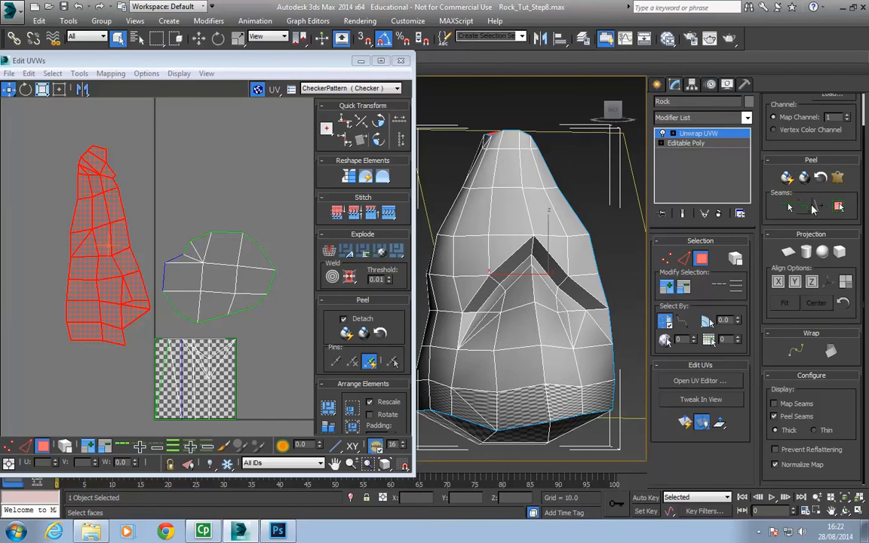
{"action": "left_click", "coordinate": [803, 207]}
{"action": "left_click", "coordinate": [430, 408]}
{"action": "left_click", "coordinate": [437, 310]}
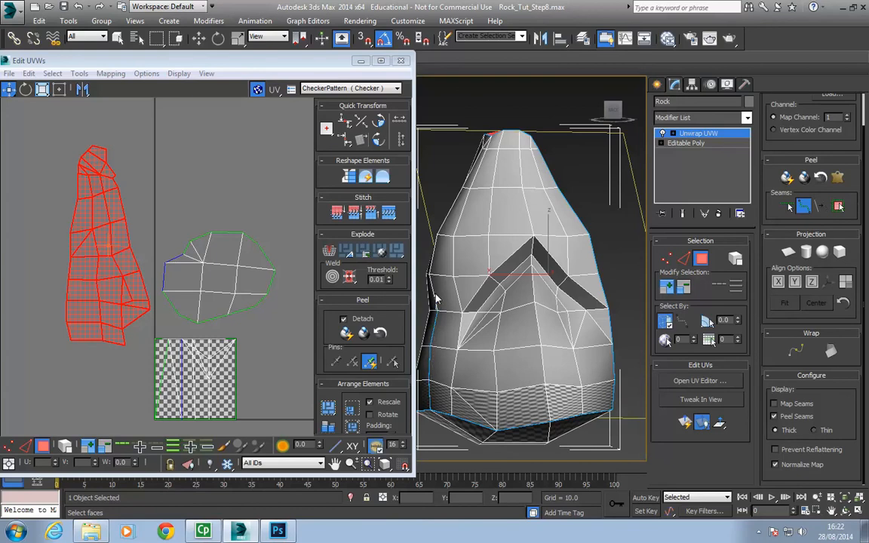
{"action": "middle_click_drag", "start_coordinate": [418, 250], "coordinate": [498, 277], "text": "alt"}
{"action": "left_click", "coordinate": [514, 136]}
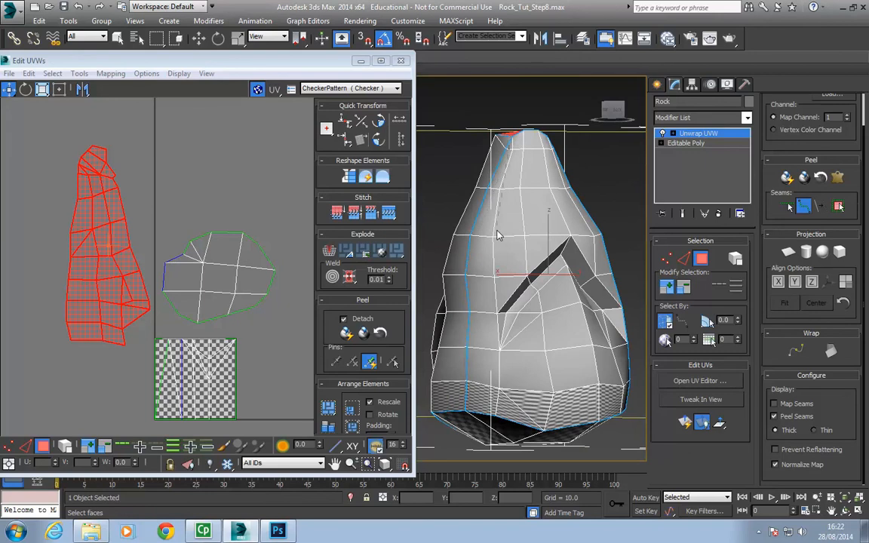
{"action": "mouse_move", "coordinate": [526, 212]}
{"action": "middle_mouse_down"}
{"action": "mouse_move", "coordinate": [520, 222]}
{"action": "mouse_move", "coordinate": [528, 207]}
{"action": "middle_mouse_up"}
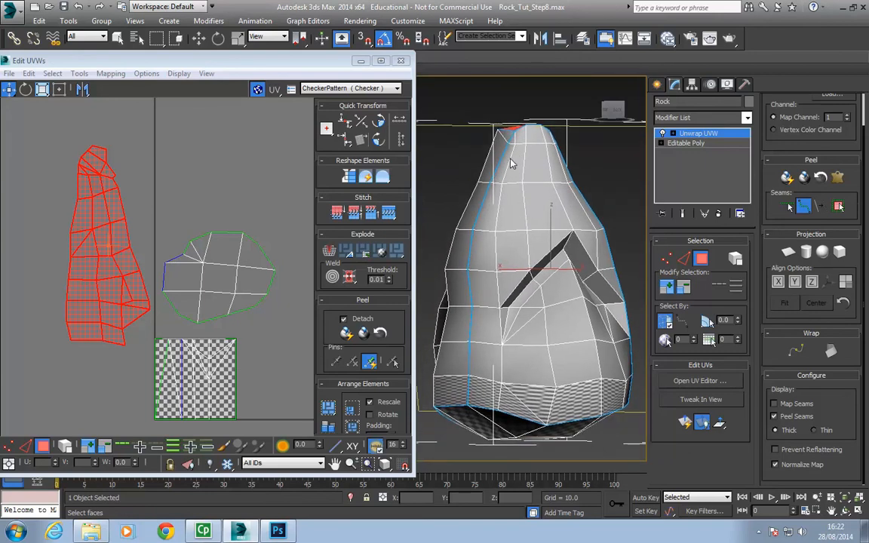
{"action": "left_click", "coordinate": [787, 207]}
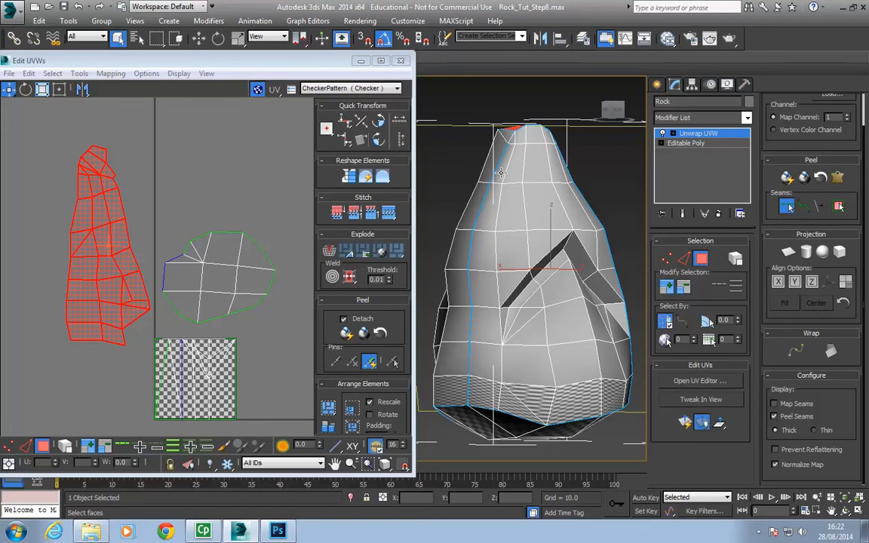
{"action": "middle_click_drag", "start_coordinate": [545, 303], "coordinate": [513, 309], "text": "alt"}
{"action": "left_click", "coordinate": [789, 209]}
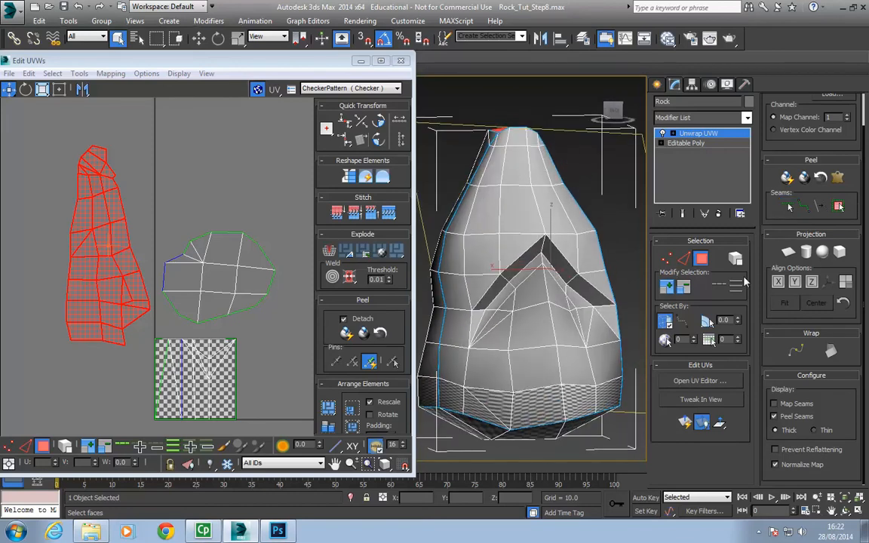
- Expand a face selection to the seams around the V-shaped ledge section and flatten that section with Pelt Map
{"action": "left_click", "coordinate": [533, 319]}
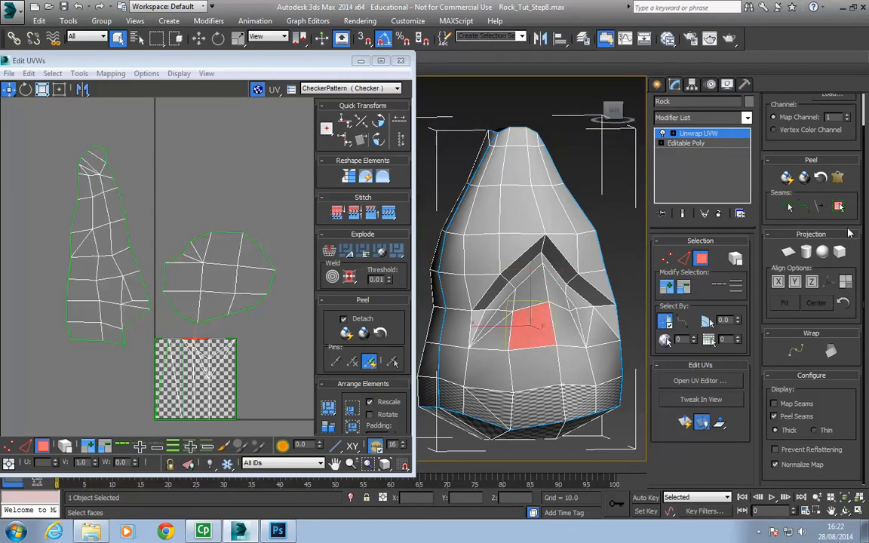
{"action": "left_click", "coordinate": [839, 207]}
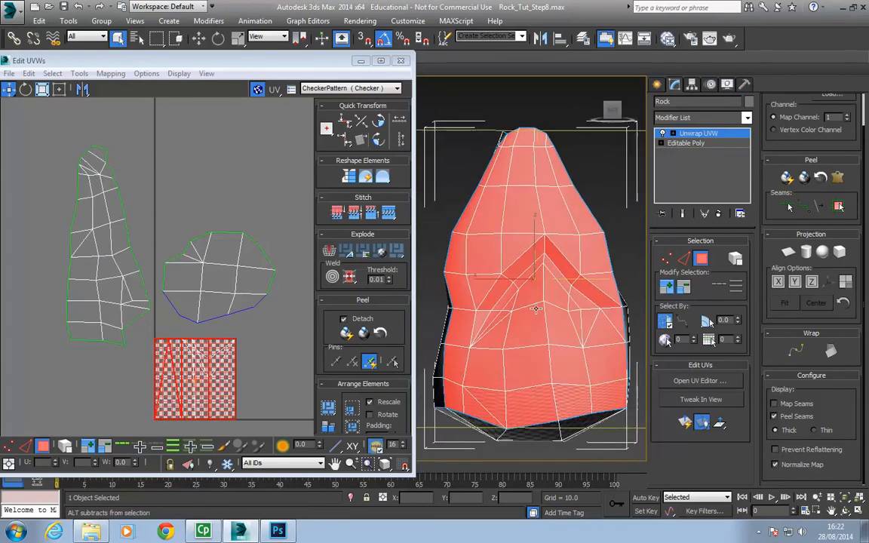
{"action": "left_click", "coordinate": [837, 176]}
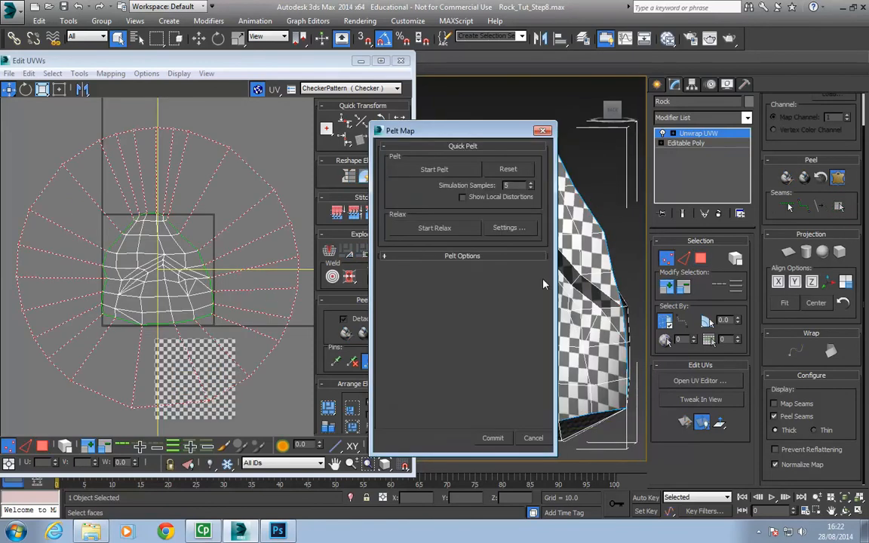
{"action": "left_click", "coordinate": [428, 170]}
{"action": "left_click", "coordinate": [428, 170]}
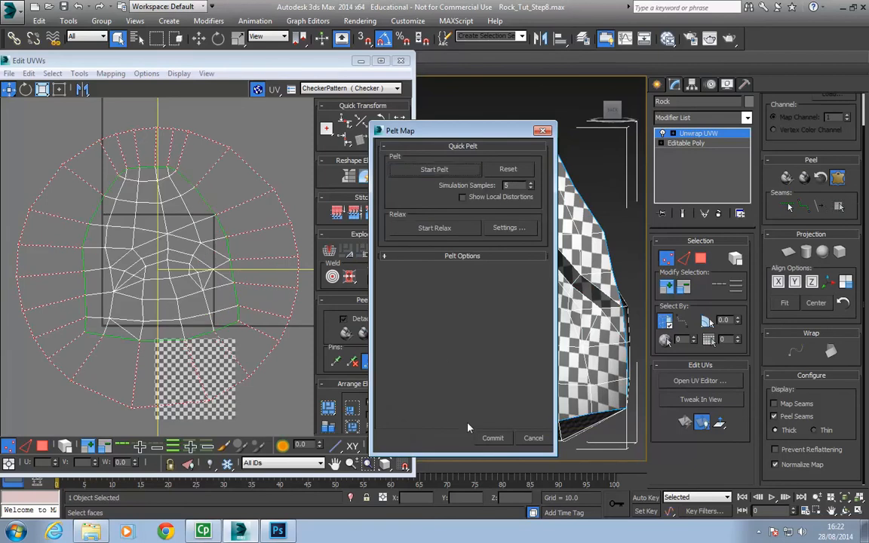
{"action": "left_click", "coordinate": [497, 443]}
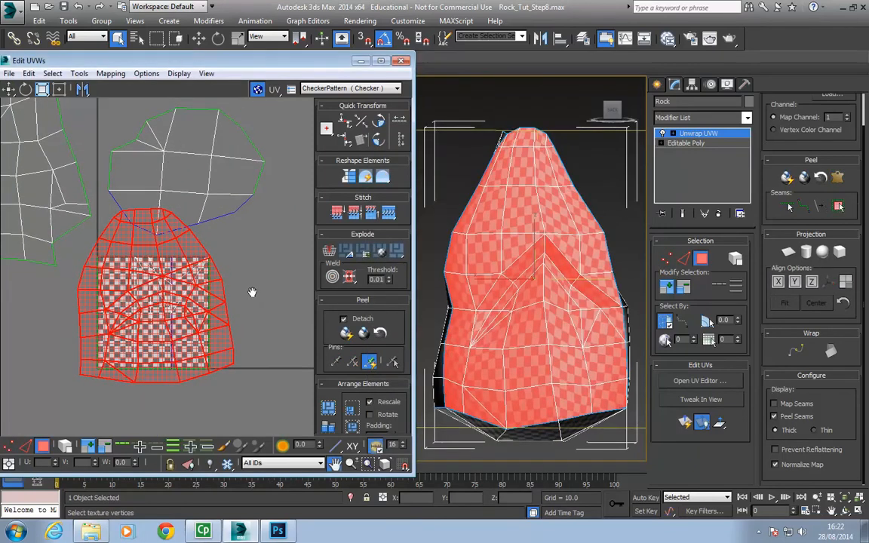
- Relax the pelted shell of the V-shaped ledge section using Relax By Polygon Angles
{"action": "left_click", "coordinate": [79, 74]}
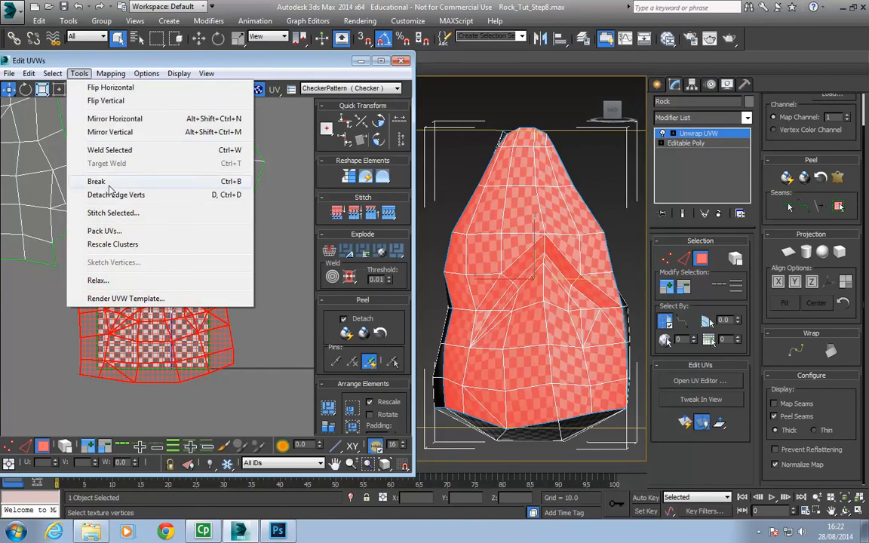
{"action": "left_click", "coordinate": [98, 280]}
{"action": "left_click", "coordinate": [93, 108]}
{"action": "left_click", "coordinate": [92, 119]}
{"action": "left_click", "coordinate": [137, 159]}
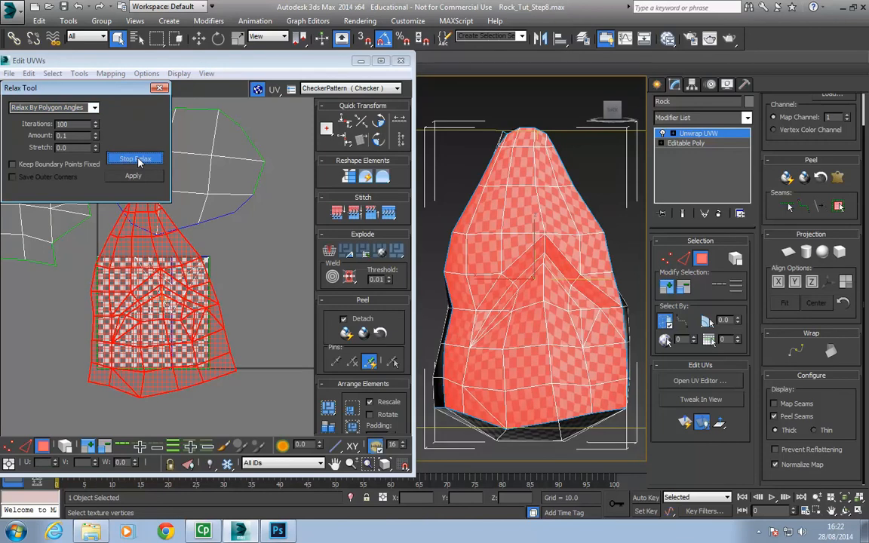
{"action": "left_click", "coordinate": [137, 159]}
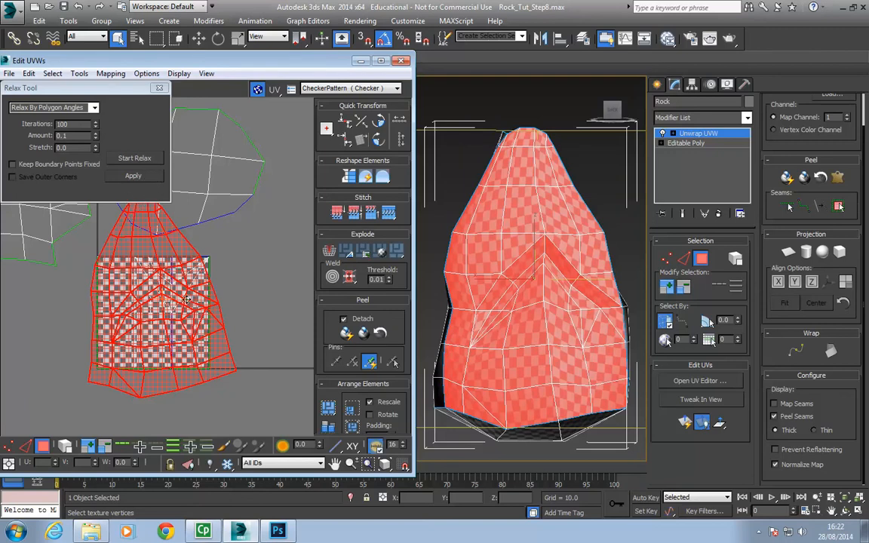
- Check the relaxed section's checker pattern and move its shell outside the UV tile, beside the tall narrow shell
{"action": "middle_click_drag", "start_coordinate": [232, 255], "coordinate": [253, 274]}
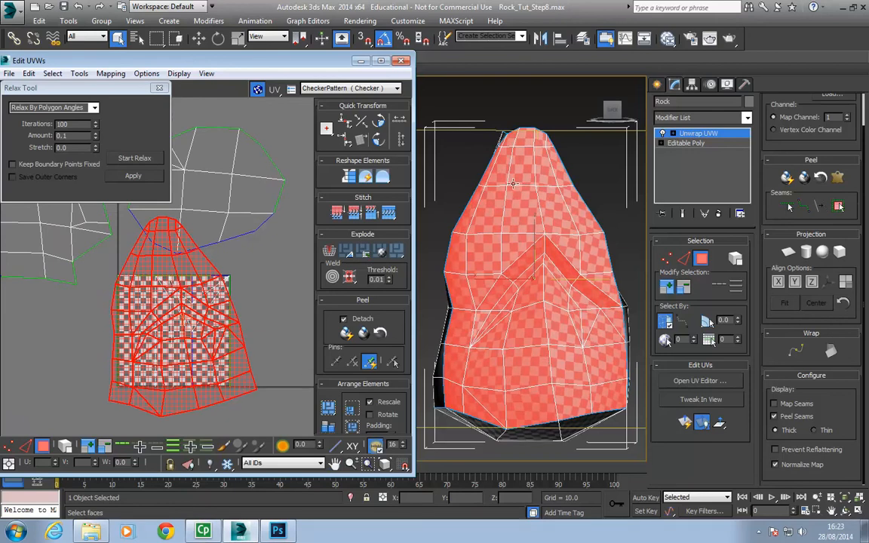
{"action": "middle_click_drag", "start_coordinate": [489, 313], "coordinate": [530, 251], "text": "alt"}
{"action": "middle_click_drag", "start_coordinate": [459, 260], "coordinate": [538, 286], "text": "alt"}
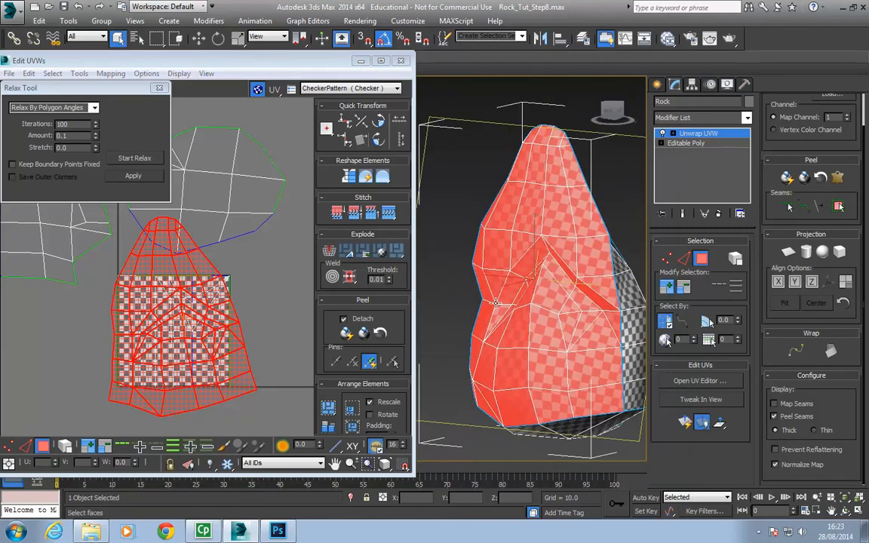
{"action": "middle_click_drag", "start_coordinate": [555, 335], "coordinate": [600, 307], "text": "alt"}
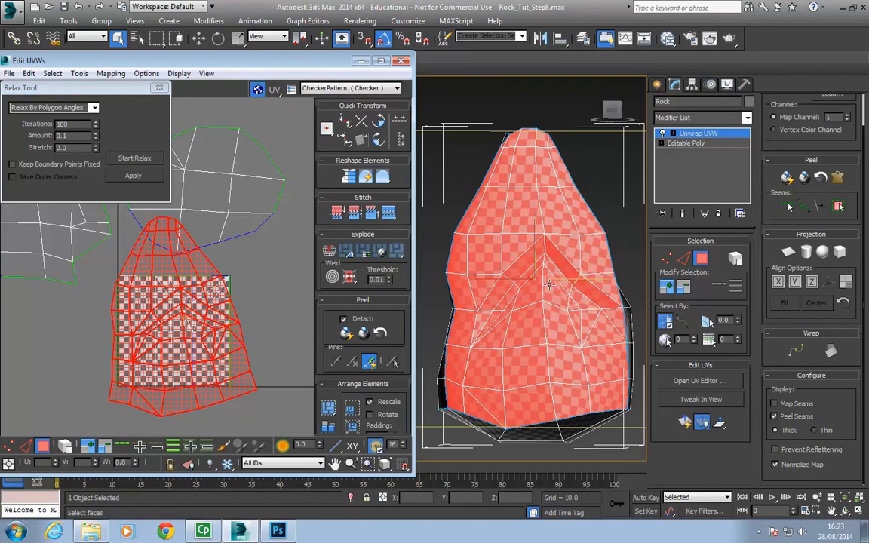
{"action": "middle_click_drag", "start_coordinate": [260, 281], "coordinate": [246, 278]}
{"action": "middle_click_drag", "start_coordinate": [234, 328], "coordinate": [206, 337]}
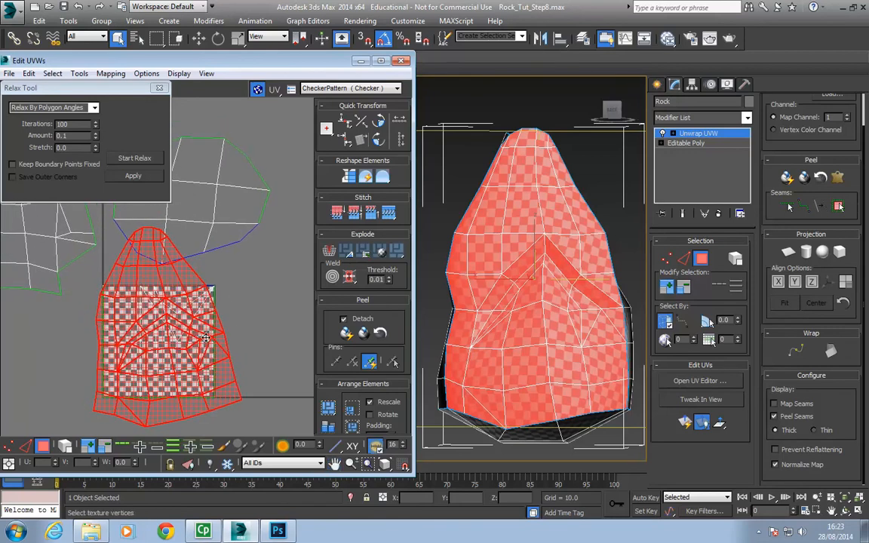
{"action": "left_click", "coordinate": [159, 89]}
{"action": "middle_click_drag", "start_coordinate": [205, 235], "coordinate": [227, 205]}
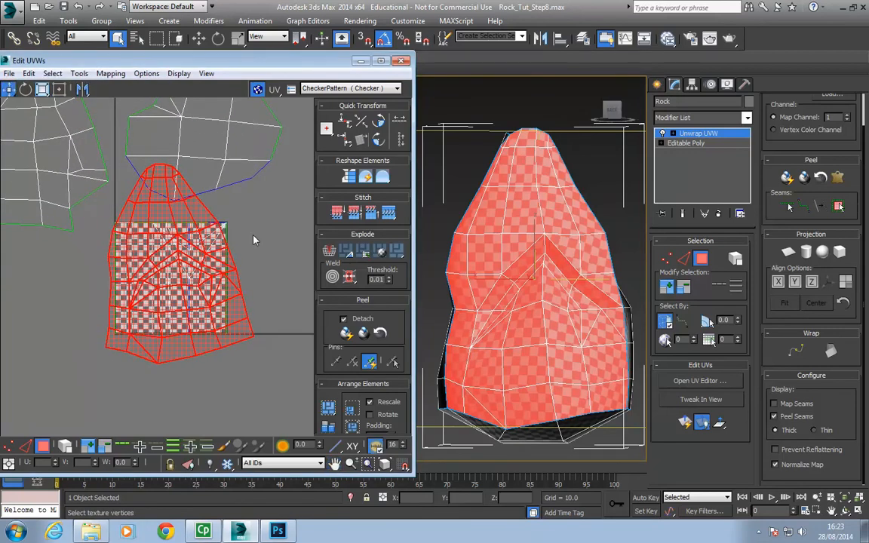
{"action": "scroll", "coordinate": [182, 344], "scroll_direction": "down", "scroll_amount": 4}
{"action": "left_click_drag", "start_coordinate": [182, 325], "coordinate": [54, 246]}
{"action": "middle_click_drag", "start_coordinate": [171, 339], "coordinate": [176, 294]}
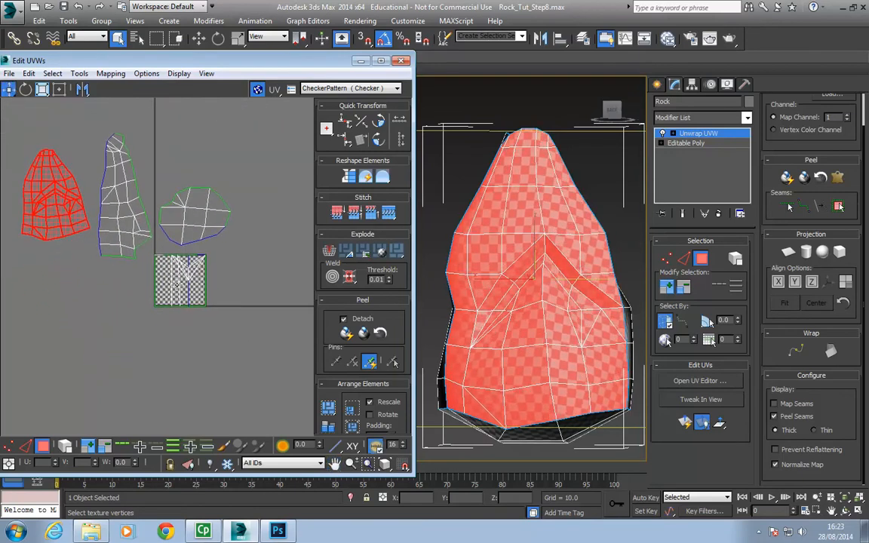
- Compare the rock's remaining unmapped side with the stone.tga concept image in Photoshop, and return to 3ds Max
{"action": "middle_click_drag", "start_coordinate": [482, 342], "coordinate": [551, 333], "text": "alt"}
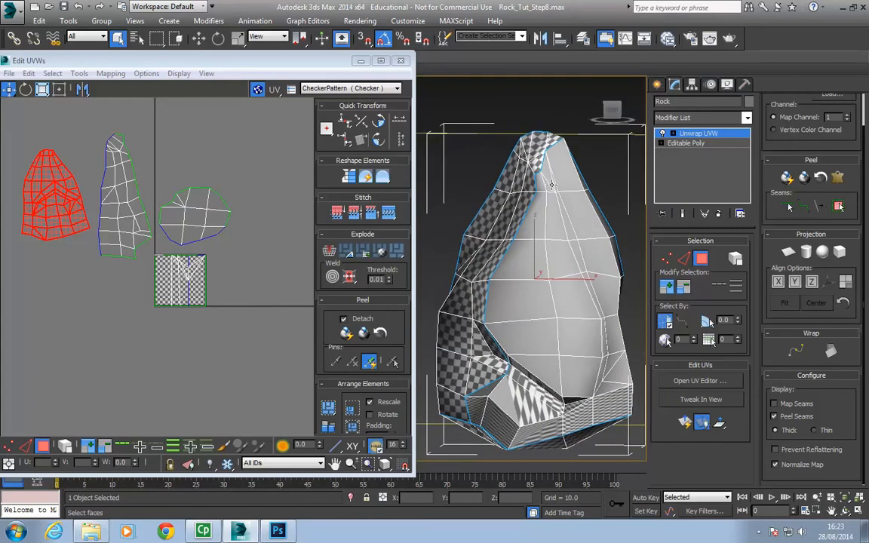
{"action": "left_click", "coordinate": [280, 531]}
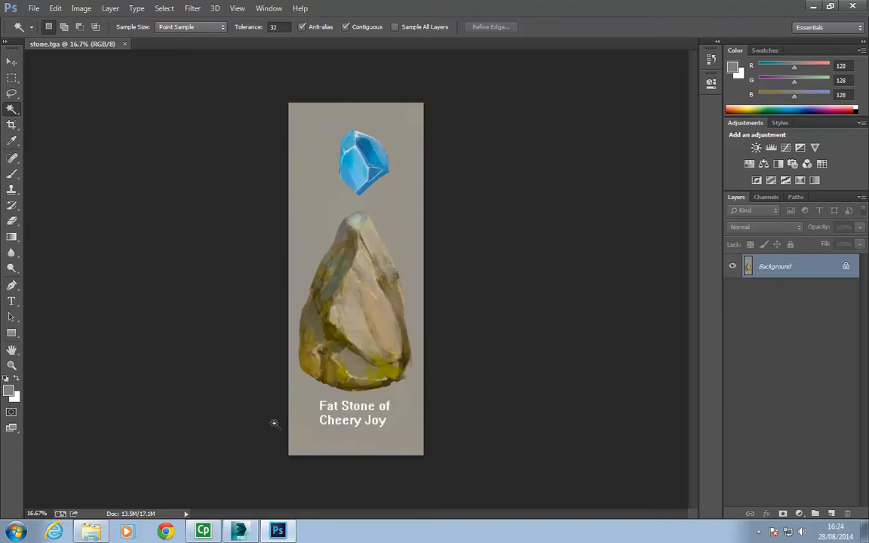
{"action": "left_click", "coordinate": [241, 532]}
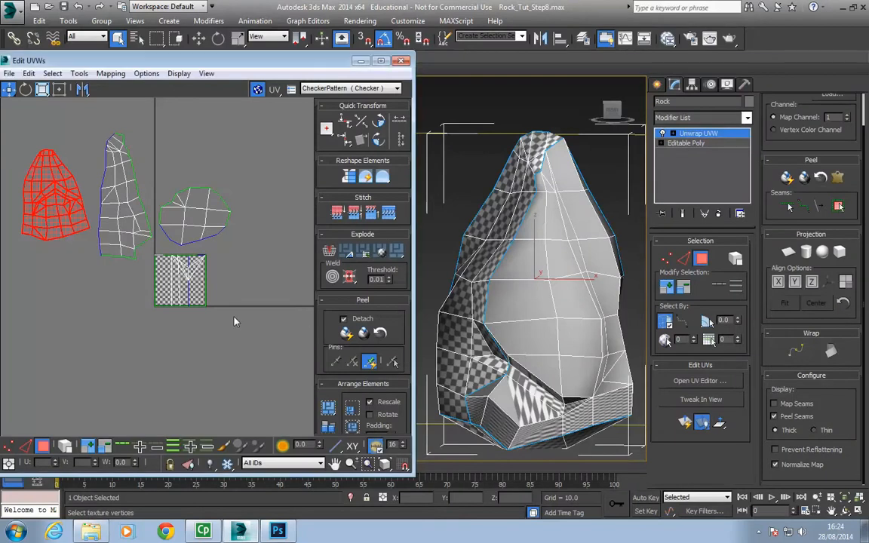
{"action": "middle_click_drag", "start_coordinate": [210, 284], "coordinate": [199, 306]}
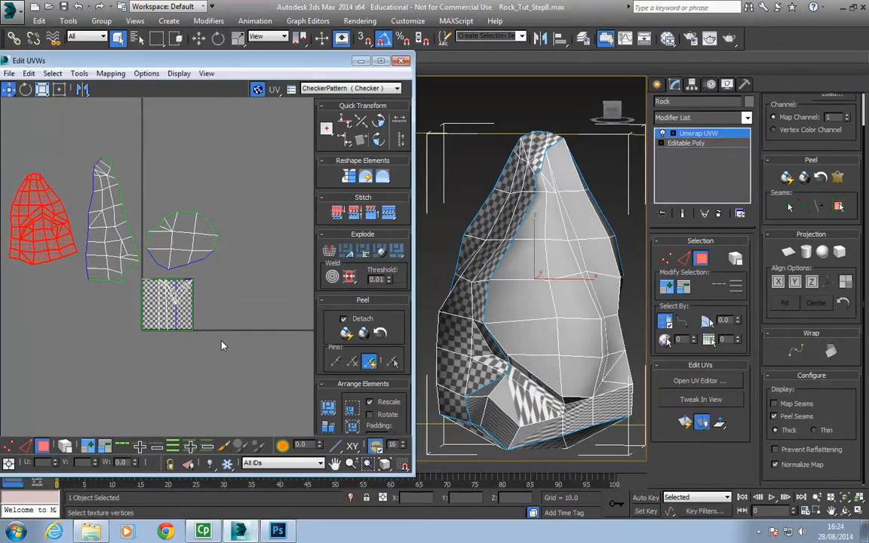
- Expand a face selection to the seams of the remaining section with the protruding base and flatten it with Pelt Map
{"action": "left_click", "coordinate": [803, 206]}
{"action": "middle_click_drag", "start_coordinate": [578, 274], "coordinate": [473, 305], "text": "alt"}
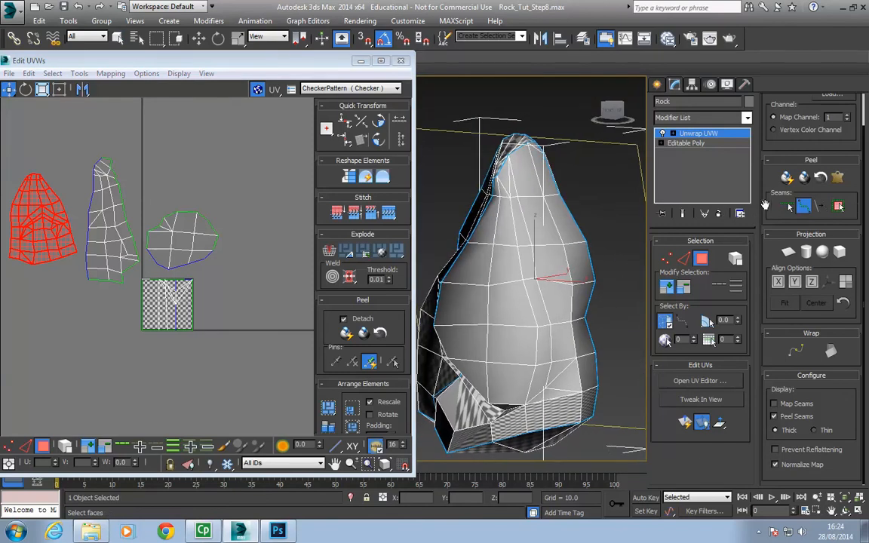
{"action": "left_click", "coordinate": [804, 206]}
{"action": "left_click", "coordinate": [524, 305]}
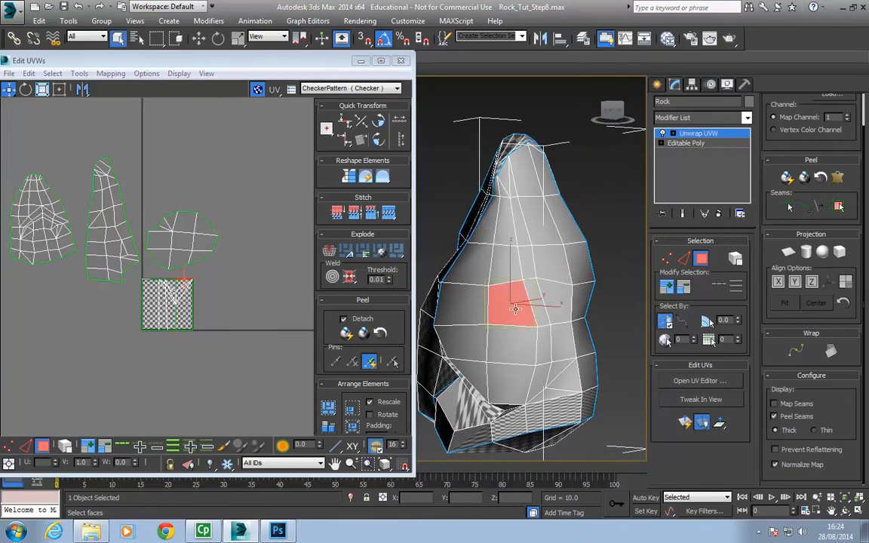
{"action": "left_click", "coordinate": [838, 206]}
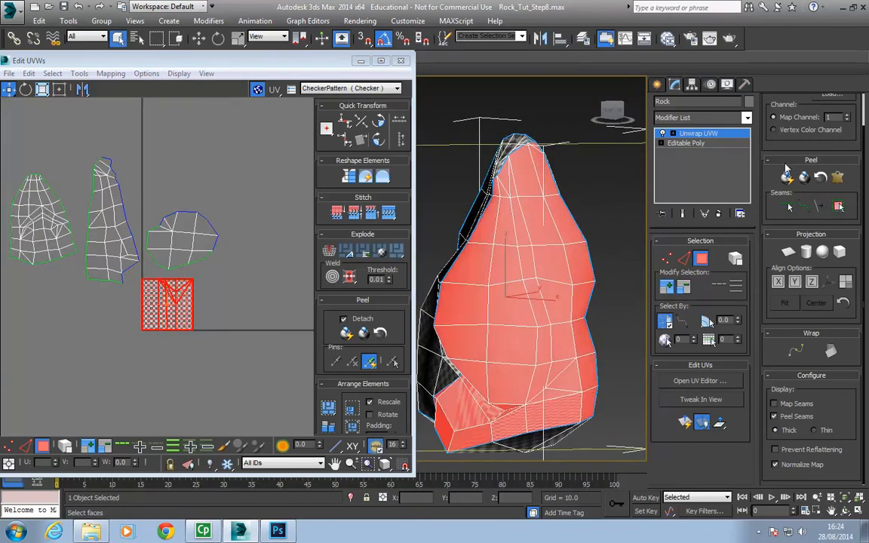
{"action": "left_click", "coordinate": [836, 176]}
{"action": "left_click", "coordinate": [436, 169]}
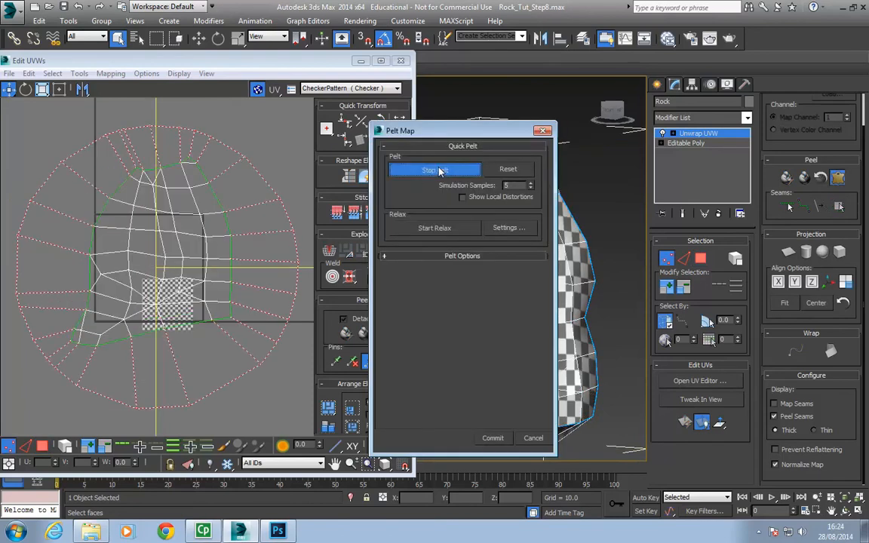
{"action": "left_click", "coordinate": [442, 170]}
{"action": "left_click", "coordinate": [494, 438]}
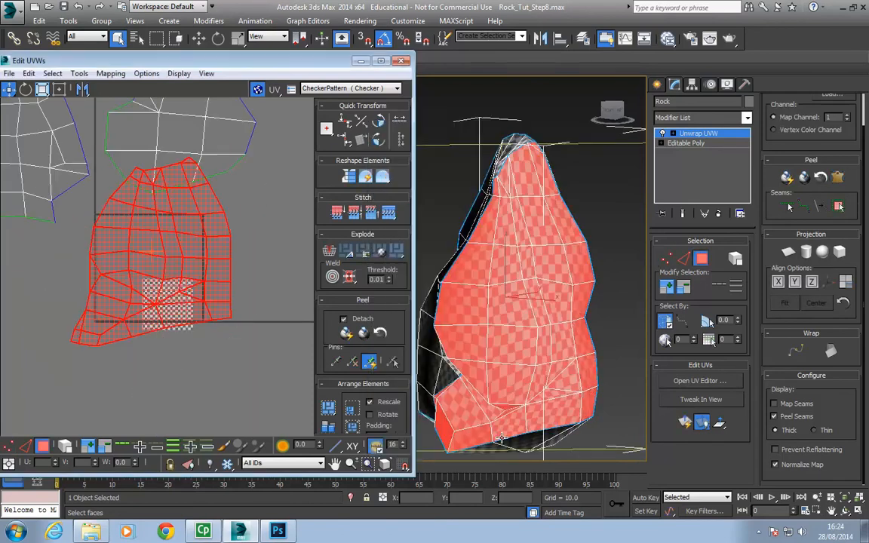
- Relax the pelted shell of the protruding-base section with Relax By Polygon Angles, check its checker pattern on the rock, and close the Relax Tool
{"action": "left_click", "coordinate": [79, 73]}
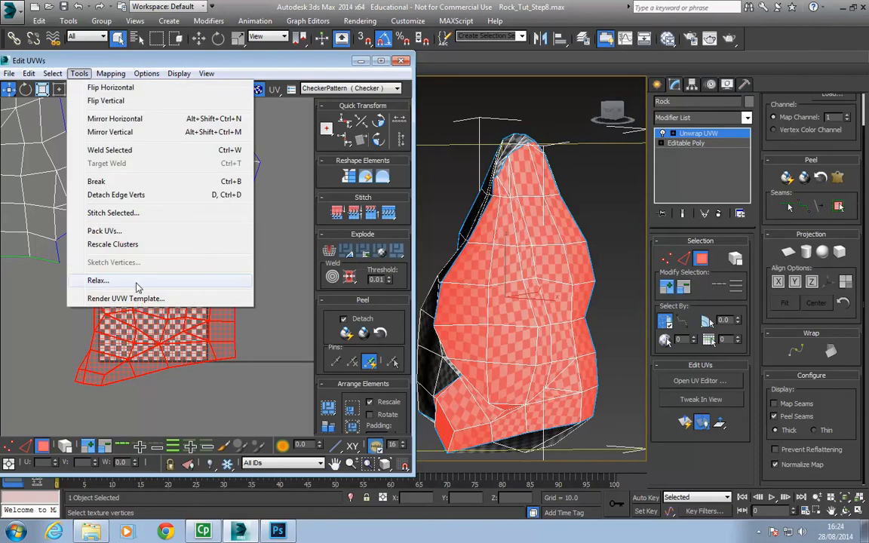
{"action": "left_click", "coordinate": [98, 280]}
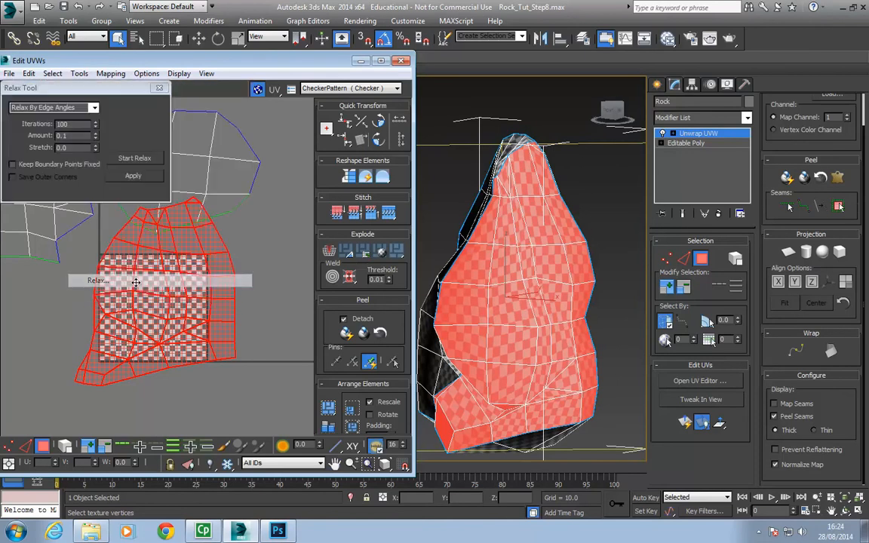
{"action": "left_click", "coordinate": [94, 108]}
{"action": "left_click", "coordinate": [85, 119]}
{"action": "middle_click_drag", "start_coordinate": [186, 280], "coordinate": [243, 316]}
{"action": "middle_click_drag", "start_coordinate": [147, 293], "coordinate": [164, 315]}
{"action": "scroll", "coordinate": [165, 314], "scroll_direction": "down", "scroll_amount": 4}
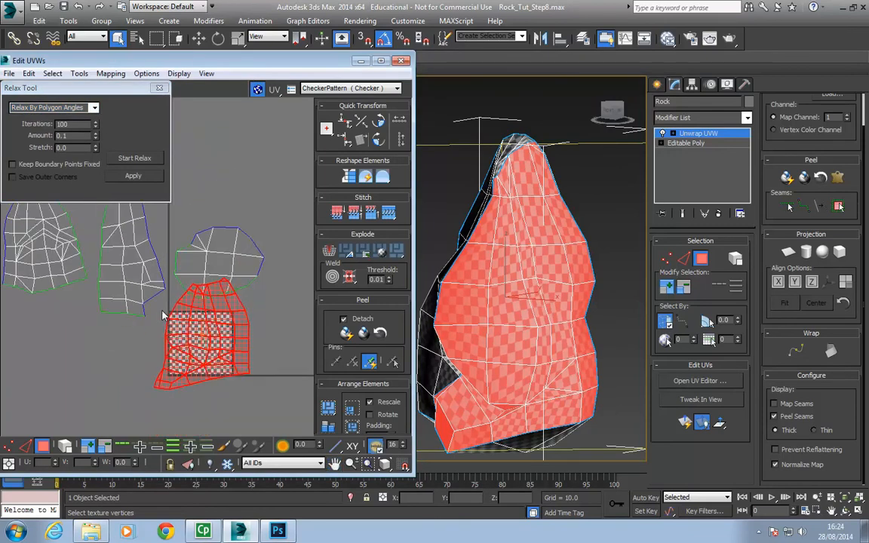
{"action": "middle_click_drag", "start_coordinate": [60, 248], "coordinate": [98, 283]}
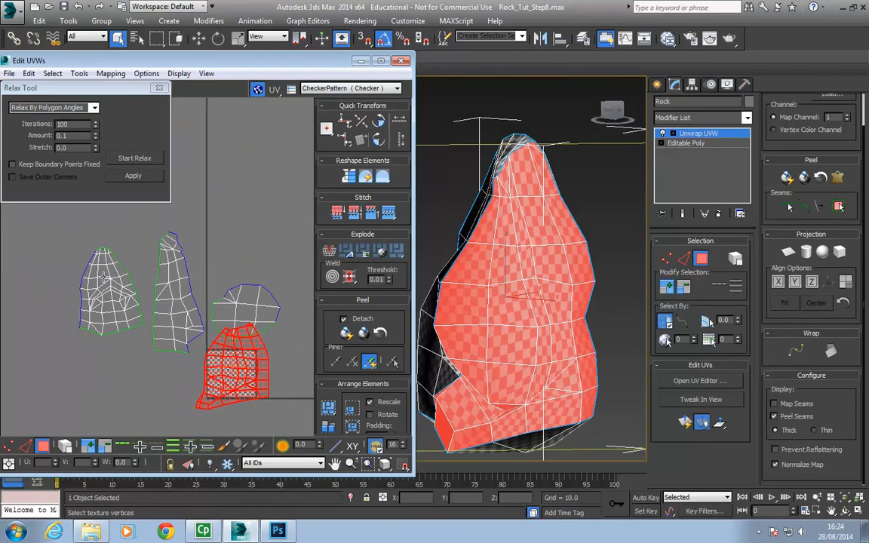
{"action": "left_click", "coordinate": [133, 160]}
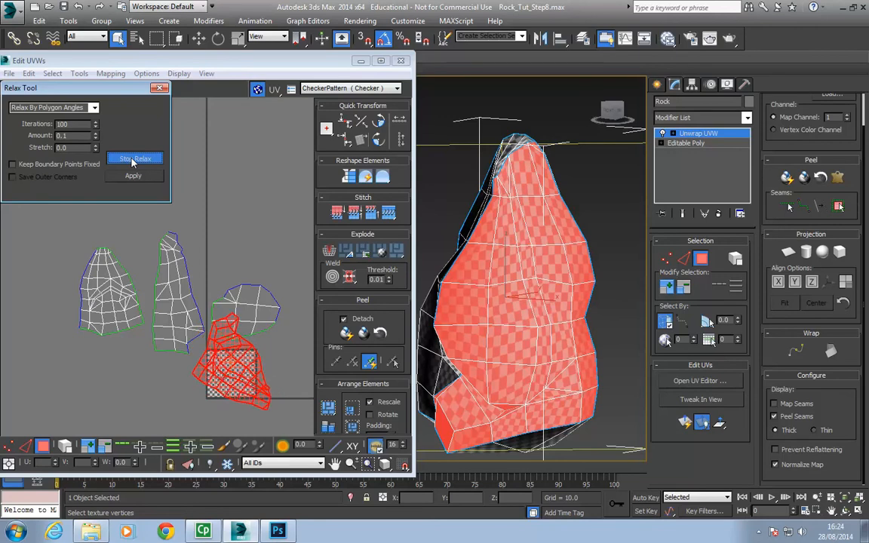
{"action": "left_click", "coordinate": [133, 160]}
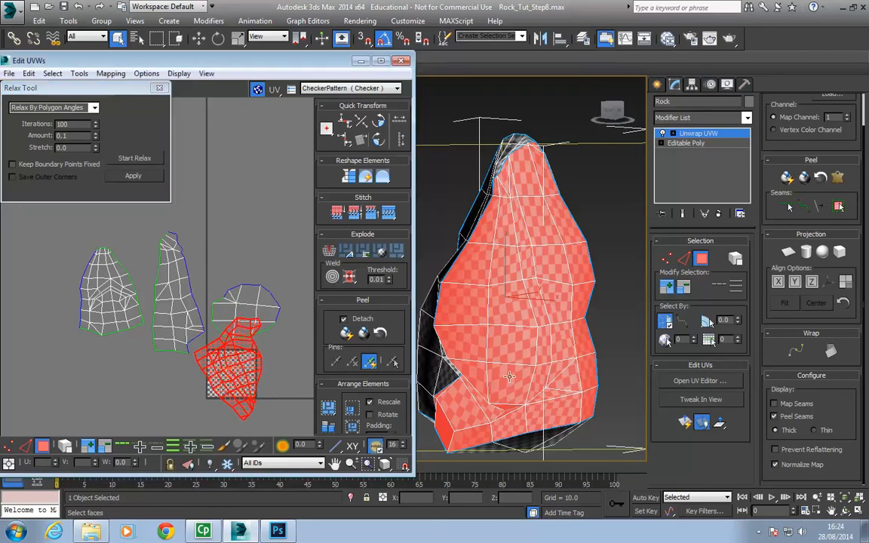
{"action": "middle_click_drag", "start_coordinate": [458, 340], "coordinate": [535, 307], "text": "alt"}
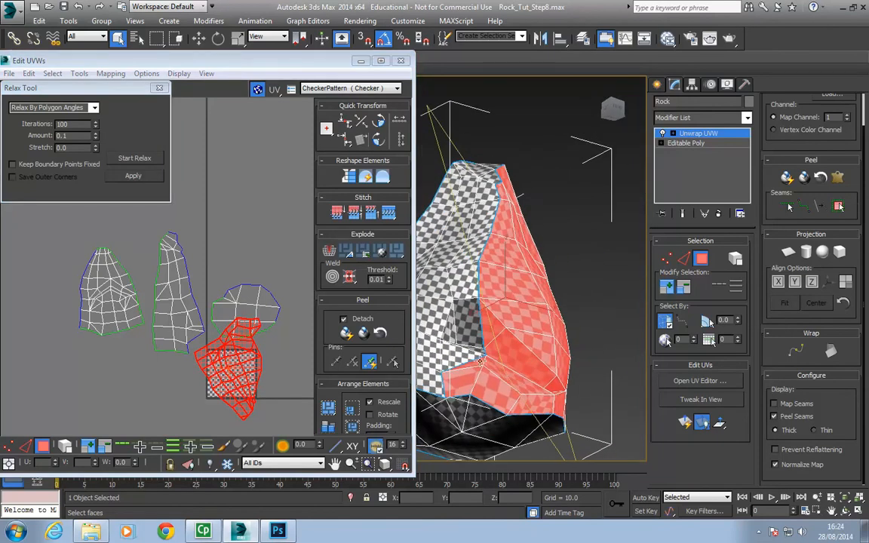
{"action": "middle_click_drag", "start_coordinate": [453, 310], "coordinate": [540, 412], "text": "alt"}
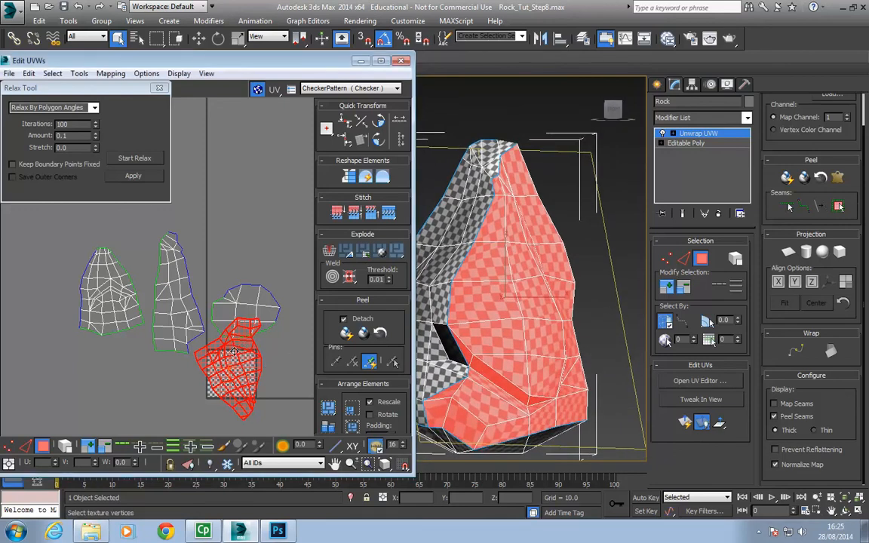
{"action": "left_click", "coordinate": [159, 90]}
- Rotate the relaxed protruding-base shell 180 degrees, and tilt it in Freeform mode until it stands upright
{"action": "left_click", "coordinate": [381, 123]}
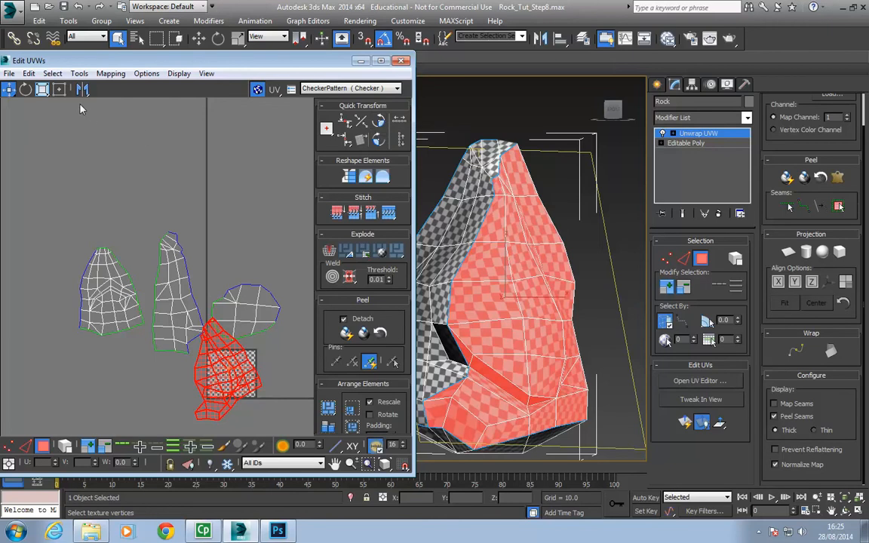
{"action": "middle_click_drag", "start_coordinate": [90, 142], "coordinate": [115, 150]}
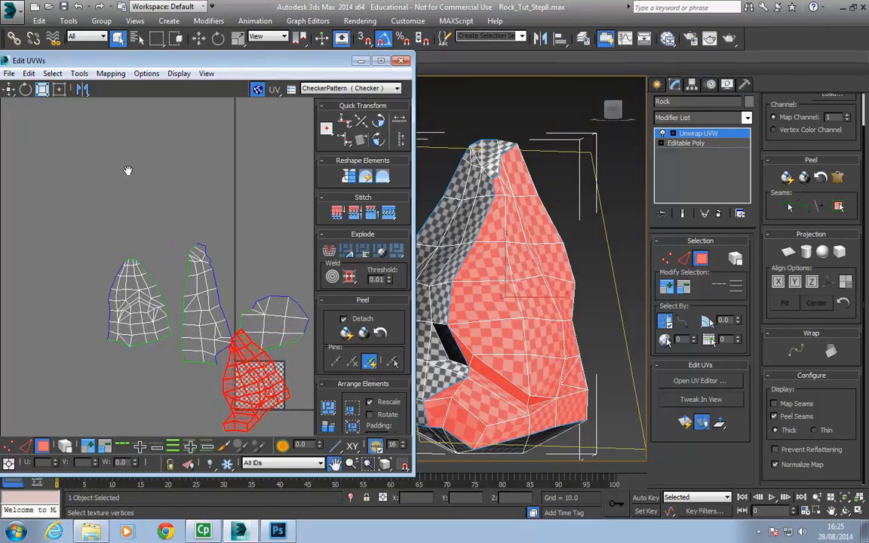
{"action": "left_click_drag", "start_coordinate": [149, 61], "coordinate": [196, 64]}
{"action": "middle_click_drag", "start_coordinate": [218, 281], "coordinate": [178, 172]}
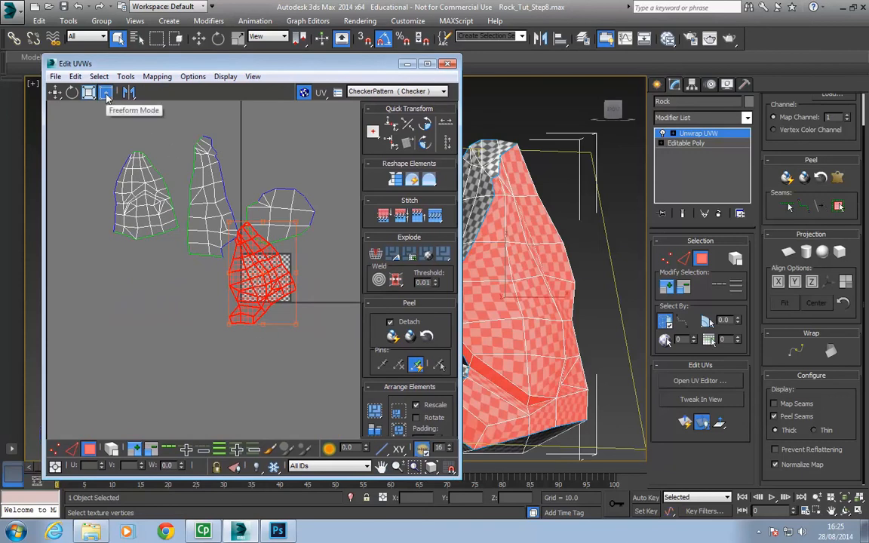
{"action": "left_click", "coordinate": [106, 93]}
{"action": "left_click_drag", "start_coordinate": [253, 265], "coordinate": [257, 337]}
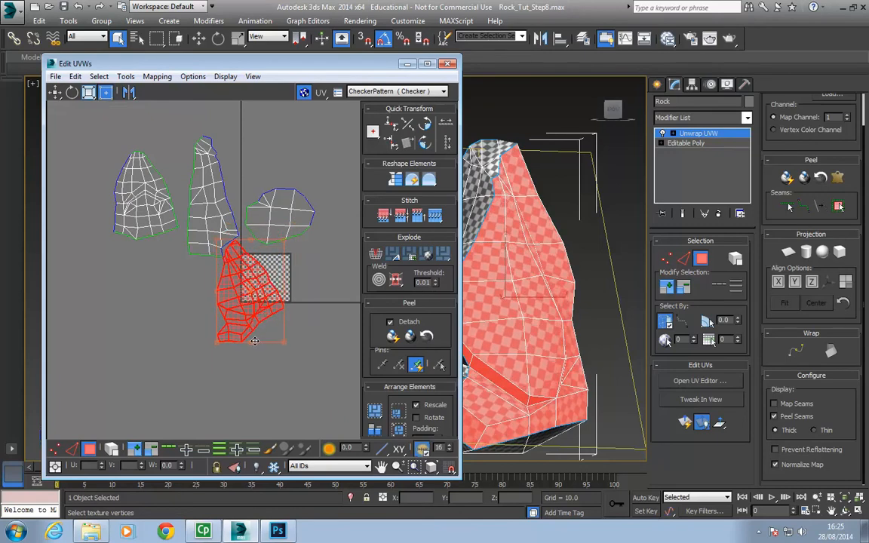
{"action": "left_click_drag", "start_coordinate": [249, 292], "coordinate": [243, 296]}
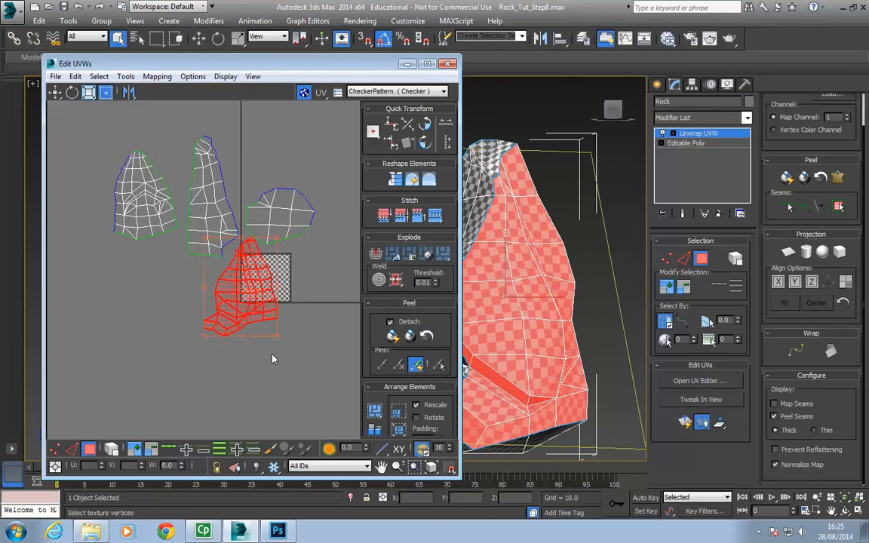
- Move the upright protruding-base shell clear of the others, beside the rounded base shell
{"action": "middle_click_drag", "start_coordinate": [244, 318], "coordinate": [227, 347]}
{"action": "left_click_drag", "start_coordinate": [230, 341], "coordinate": [336, 258]}
{"action": "middle_click_drag", "start_coordinate": [258, 296], "coordinate": [215, 340]}
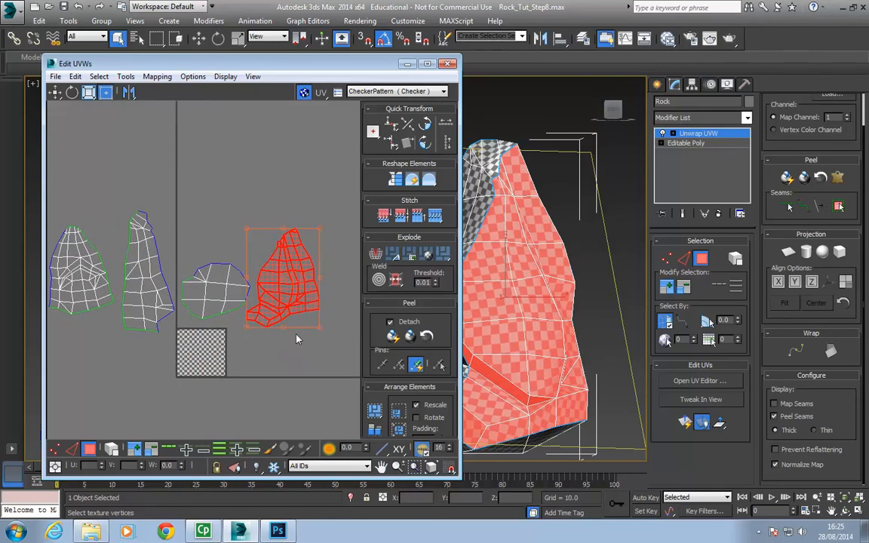
{"action": "mouse_move", "coordinate": [282, 327]}
{"action": "left_mouse_down"}
{"action": "mouse_move", "coordinate": [308, 321]}
{"action": "mouse_move", "coordinate": [285, 327]}
{"action": "left_mouse_up"}
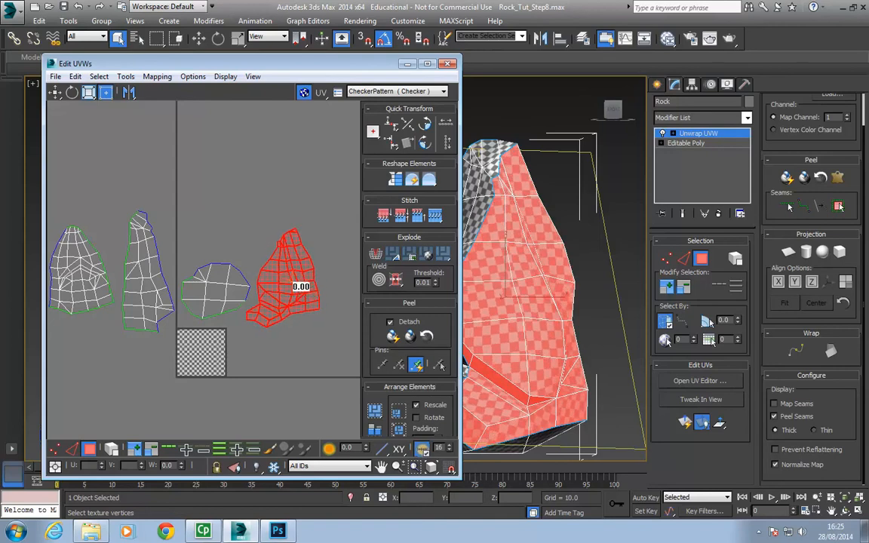
{"action": "left_click", "coordinate": [384, 39]}
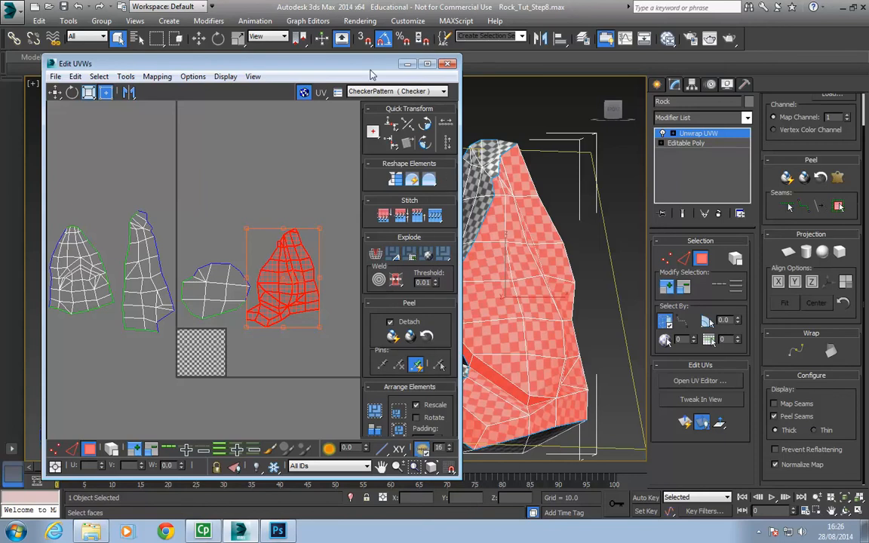
{"action": "left_click", "coordinate": [384, 41]}
{"action": "middle_click_drag", "start_coordinate": [289, 331], "coordinate": [297, 329]}
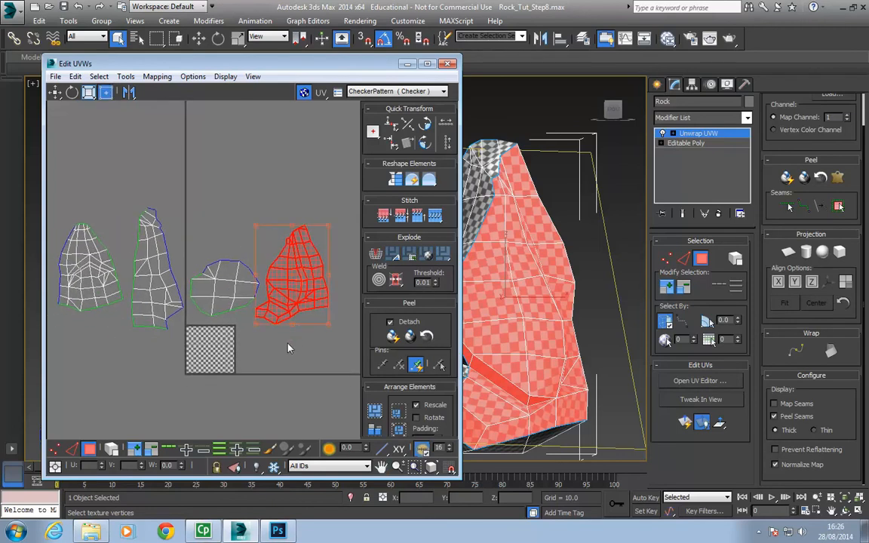
{"action": "scroll", "coordinate": [287, 347], "scroll_direction": "up", "scroll_amount": 2}
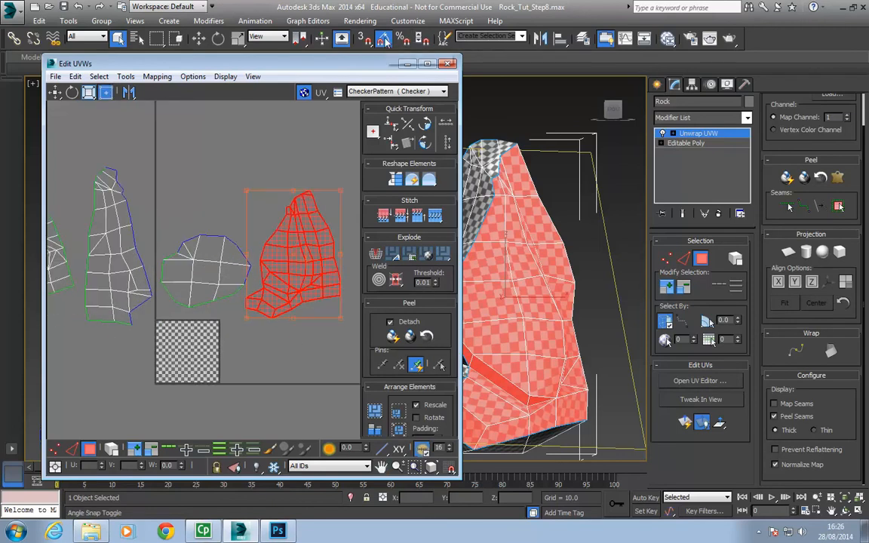
{"action": "middle_click_drag", "start_coordinate": [228, 343], "coordinate": [241, 336]}
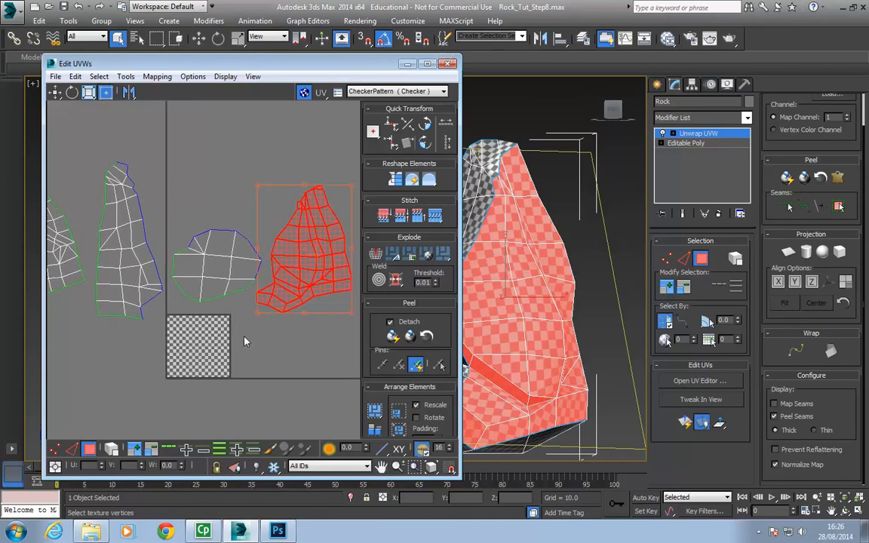
{"action": "scroll", "coordinate": [596, 313], "scroll_direction": "down", "scroll_amount": 5}
{"action": "mouse_move", "coordinate": [568, 351]}
{"action": "middle_mouse_down", "text": "alt"}
{"action": "mouse_move", "coordinate": [359, 354]}
{"action": "mouse_move", "coordinate": [638, 374]}
{"action": "mouse_move", "coordinate": [573, 353]}
{"action": "middle_mouse_up", "text": "alt"}
{"action": "middle_click_drag", "start_coordinate": [232, 353], "coordinate": [262, 346]}
{"action": "scroll", "coordinate": [267, 370], "scroll_direction": "down", "scroll_amount": 1}
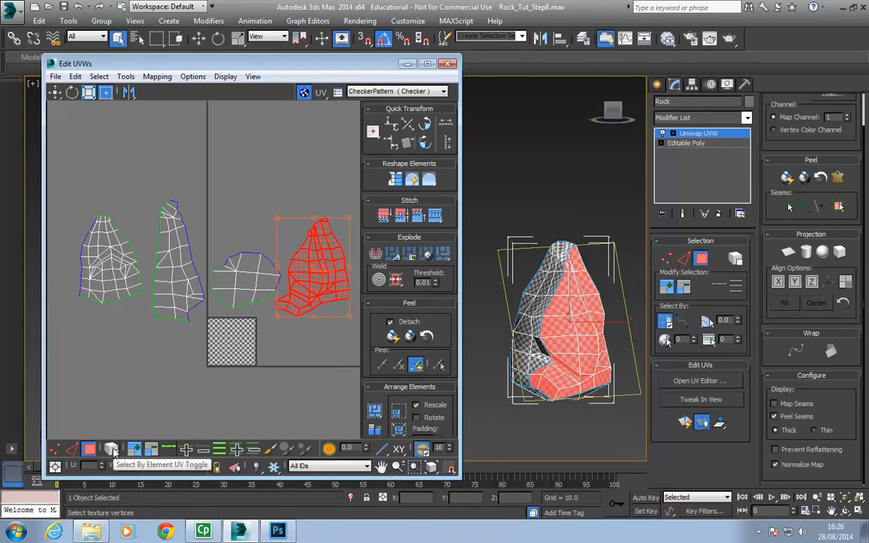
- Turn on selection by UV element and move the V-shaped ledge shell slightly farther from the tall narrow shell
{"action": "left_click", "coordinate": [112, 449]}
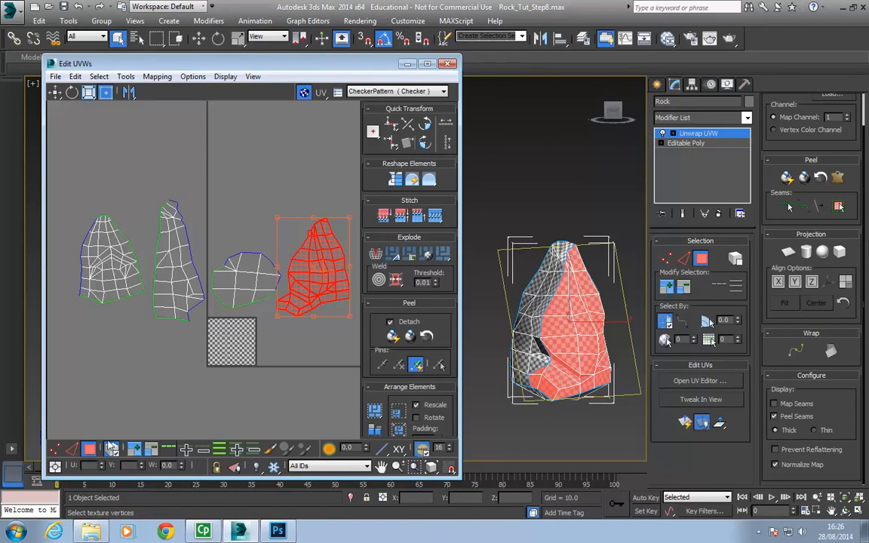
{"action": "left_click", "coordinate": [93, 295]}
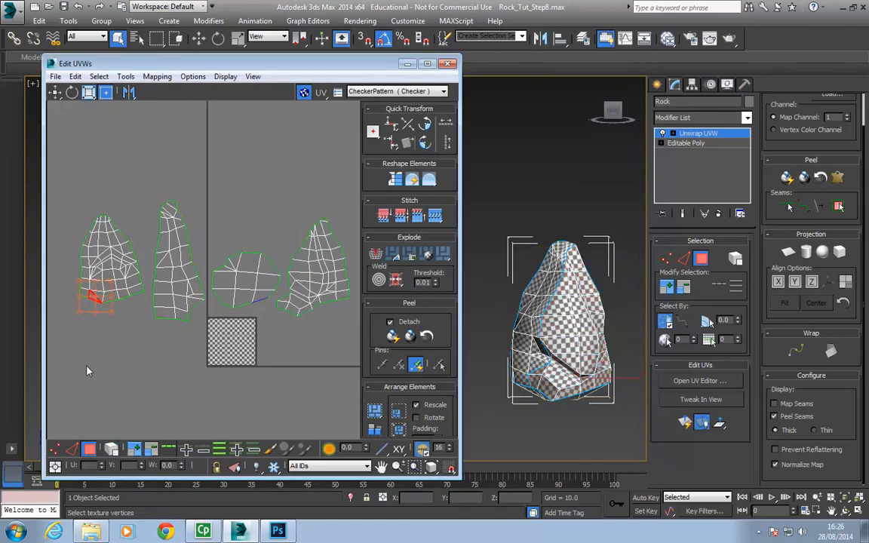
{"action": "left_click_drag", "start_coordinate": [150, 187], "coordinate": [143, 196]}
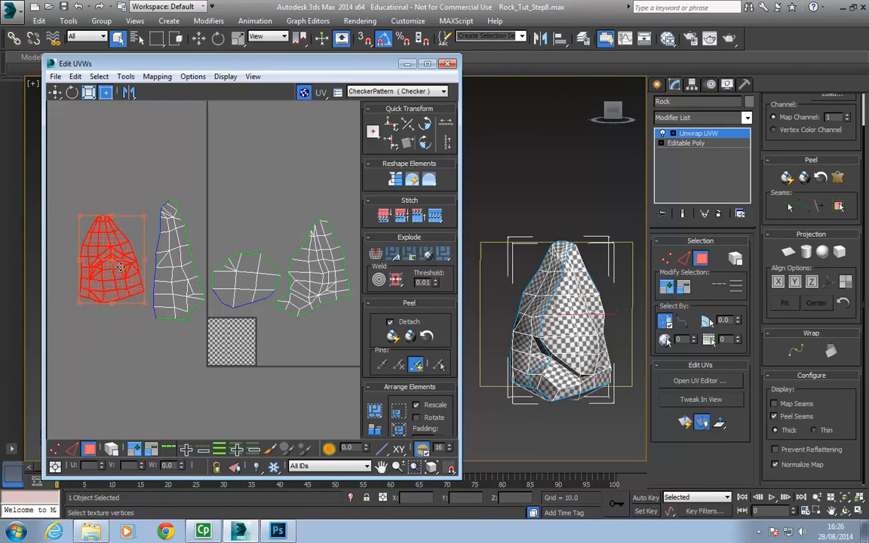
{"action": "left_click", "coordinate": [126, 360]}
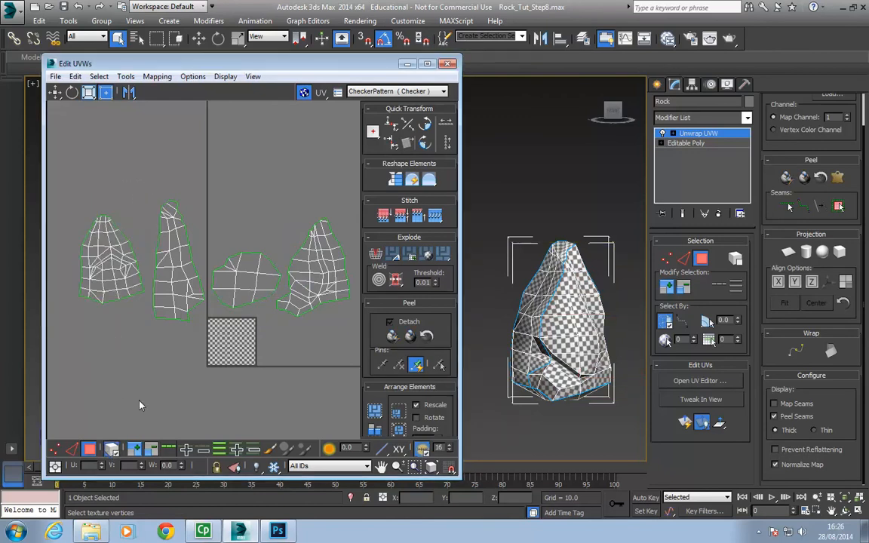
{"action": "left_click", "coordinate": [55, 91]}
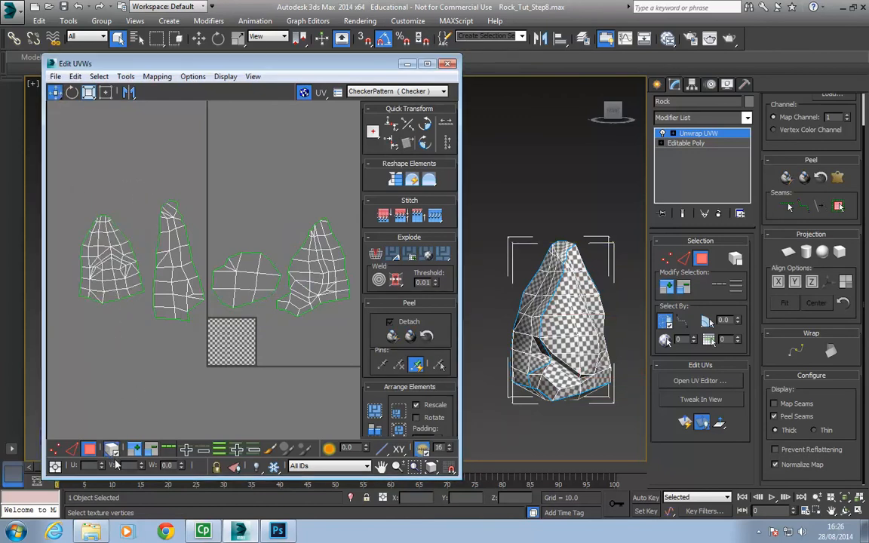
{"action": "left_click", "coordinate": [116, 297]}
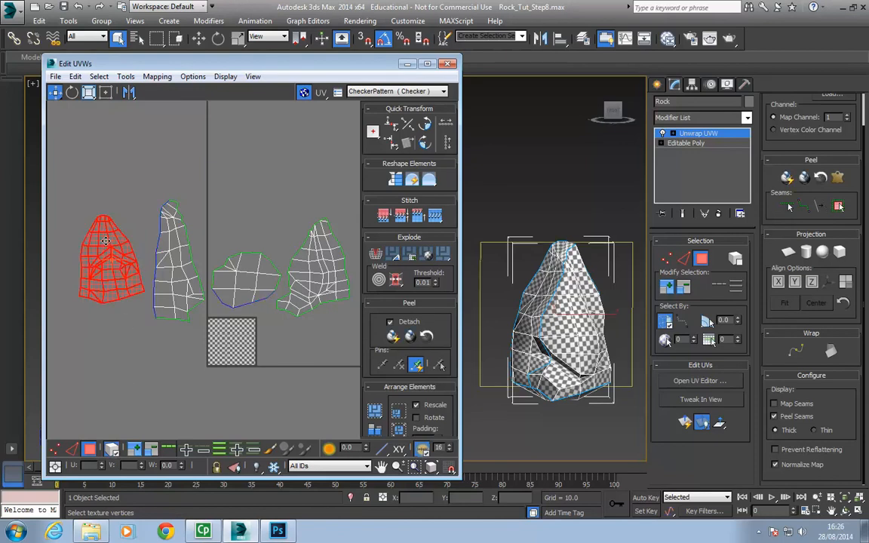
{"action": "mouse_move", "coordinate": [104, 245]}
{"action": "left_mouse_down"}
{"action": "mouse_move", "coordinate": [95, 258]}
{"action": "mouse_move", "coordinate": [103, 218]}
{"action": "mouse_move", "coordinate": [90, 224]}
{"action": "mouse_move", "coordinate": [90, 239]}
{"action": "left_mouse_up"}
- Check that each remaining shell selects as a whole element, and rescale all four shells to a uniform texel size
{"action": "left_click", "coordinate": [159, 276]}
{"action": "left_click", "coordinate": [220, 273]}
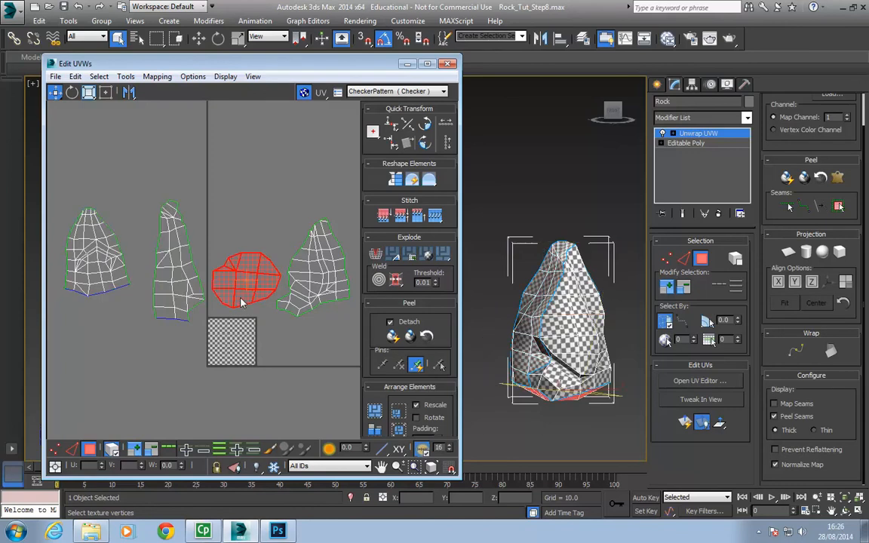
{"action": "left_click", "coordinate": [296, 255]}
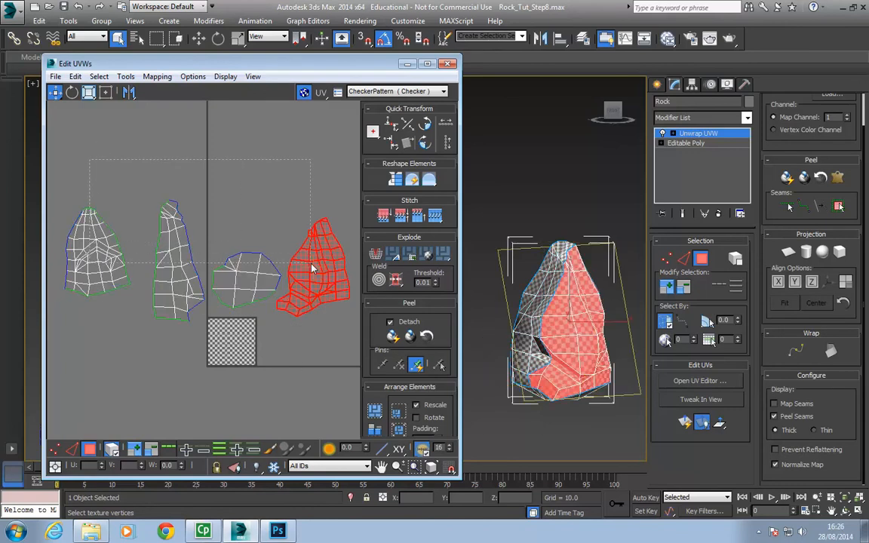
{"action": "key", "text": "ctrl+a"}
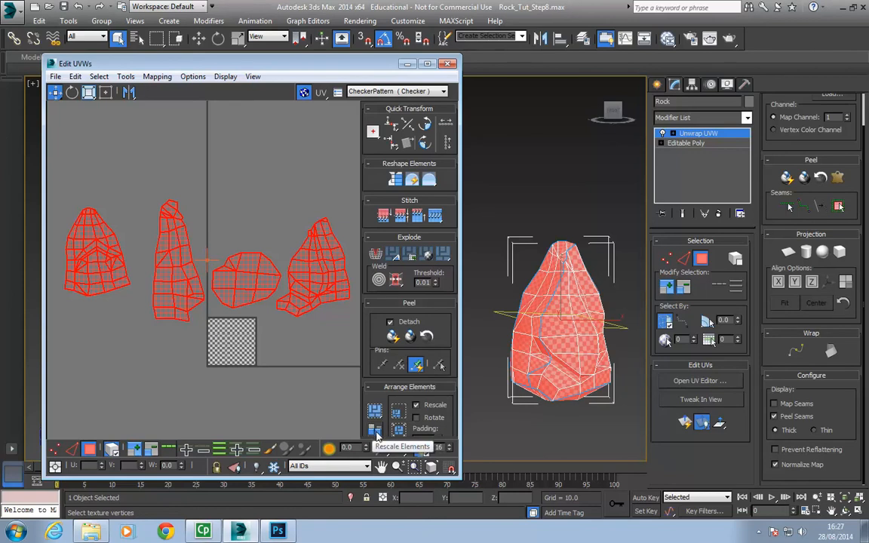
{"action": "left_click", "coordinate": [375, 433]}
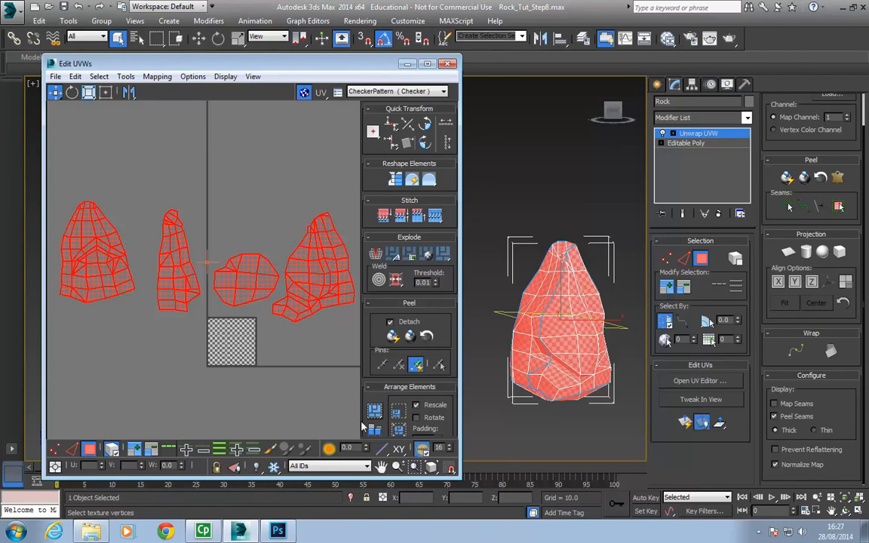
- Pack all four shells together and scale the packed layout to fit inside the UV tile
{"action": "left_click", "coordinate": [402, 417]}
{"action": "middle_click_drag", "start_coordinate": [318, 376], "coordinate": [238, 383]}
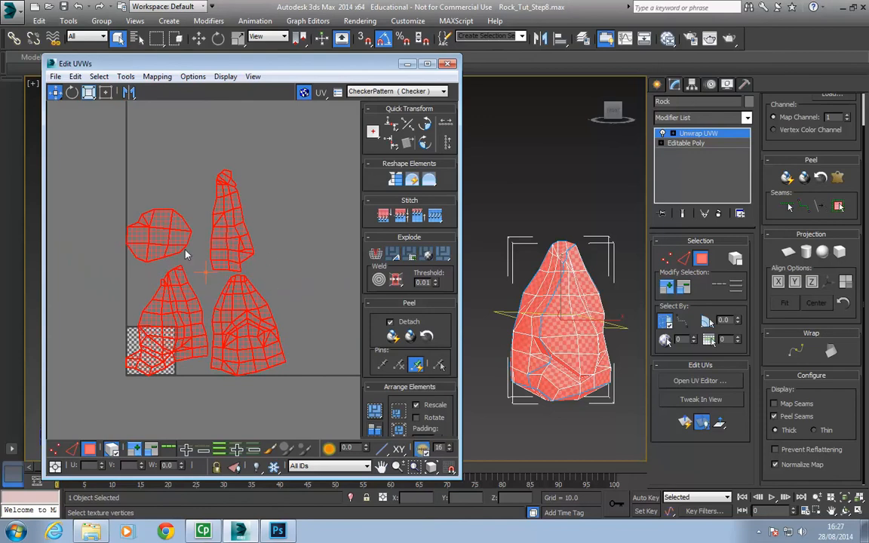
{"action": "left_click", "coordinate": [376, 412]}
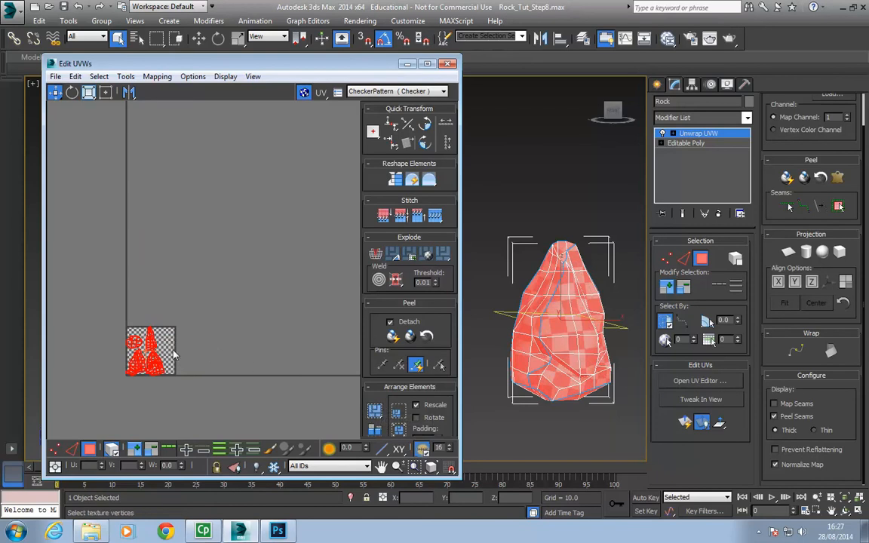
{"action": "scroll", "coordinate": [173, 352], "scroll_direction": "up", "scroll_amount": 8}
{"action": "middle_click_drag", "start_coordinate": [195, 369], "coordinate": [294, 360]}
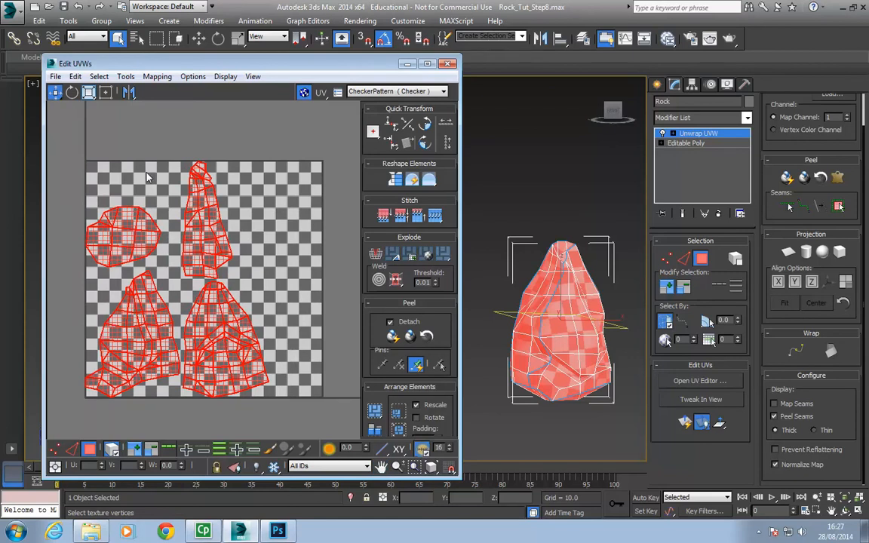
{"action": "middle_click_drag", "start_coordinate": [210, 333], "coordinate": [200, 336]}
- Enlarge the rounded base shell with the Freeform tool, compare its checker density on the rock's underside, and undo the scaling
{"action": "left_click", "coordinate": [114, 198]}
{"action": "left_click", "coordinate": [121, 230]}
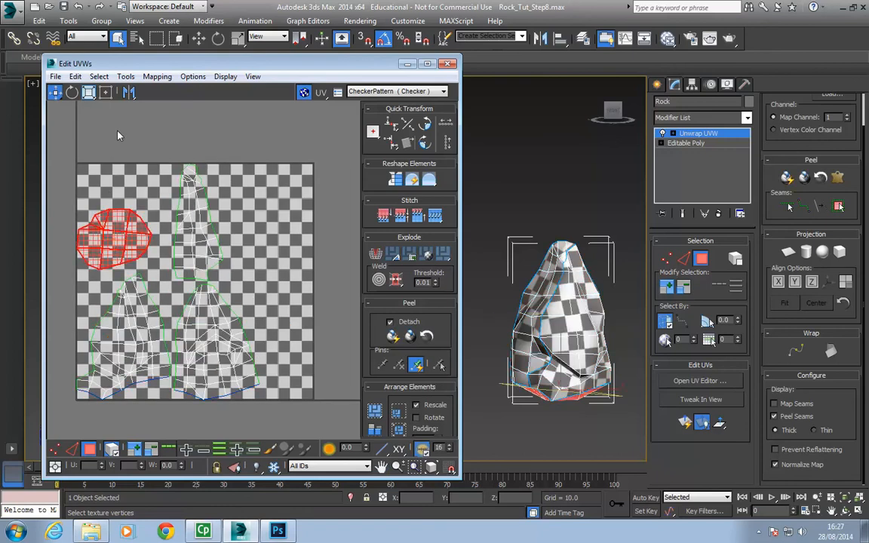
{"action": "left_click", "coordinate": [108, 93]}
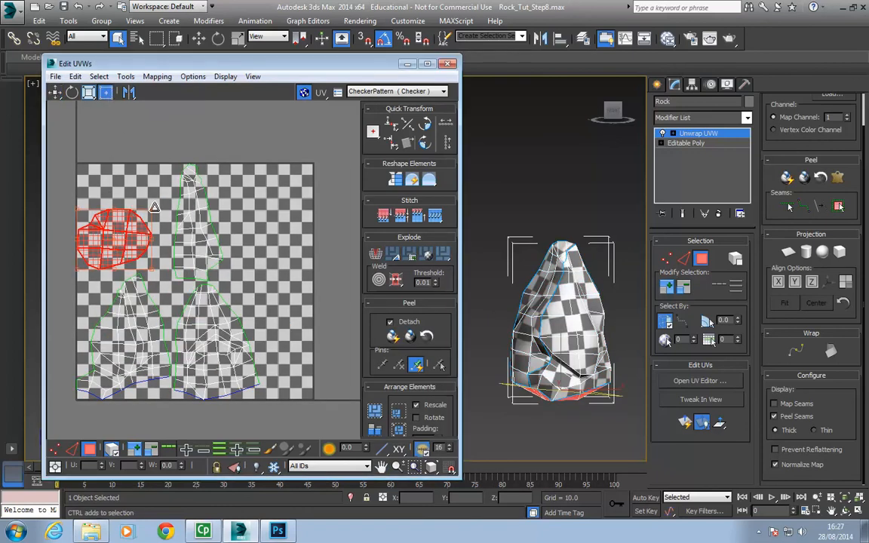
{"action": "left_click_drag", "start_coordinate": [151, 208], "coordinate": [180, 140], "text": "ctrl"}
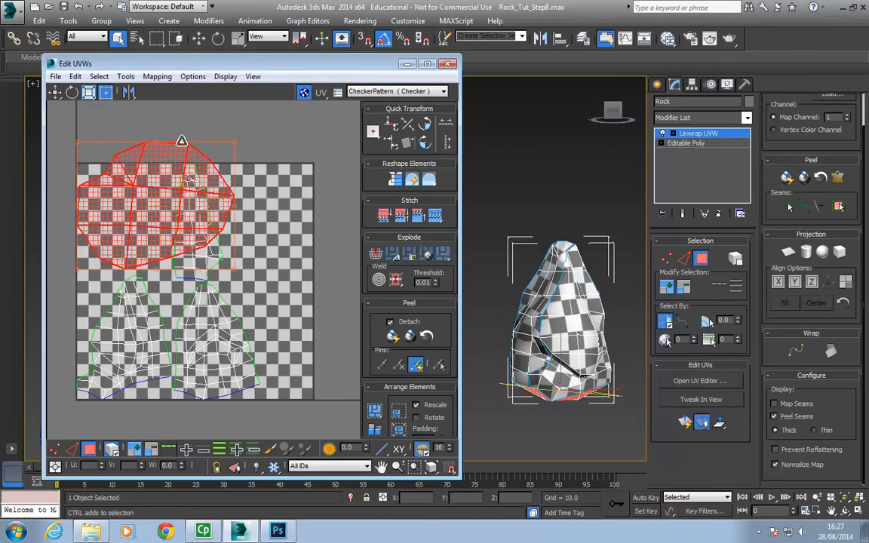
{"action": "middle_click_drag", "start_coordinate": [580, 405], "coordinate": [574, 369], "text": "alt"}
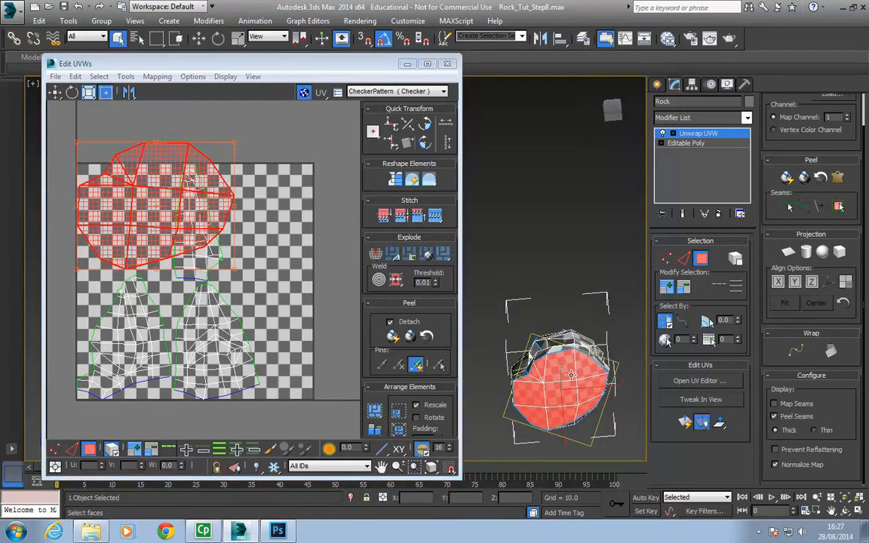
{"action": "middle_click_drag", "start_coordinate": [569, 378], "coordinate": [567, 404], "text": "alt"}
{"action": "key", "text": "ctrl+z"}
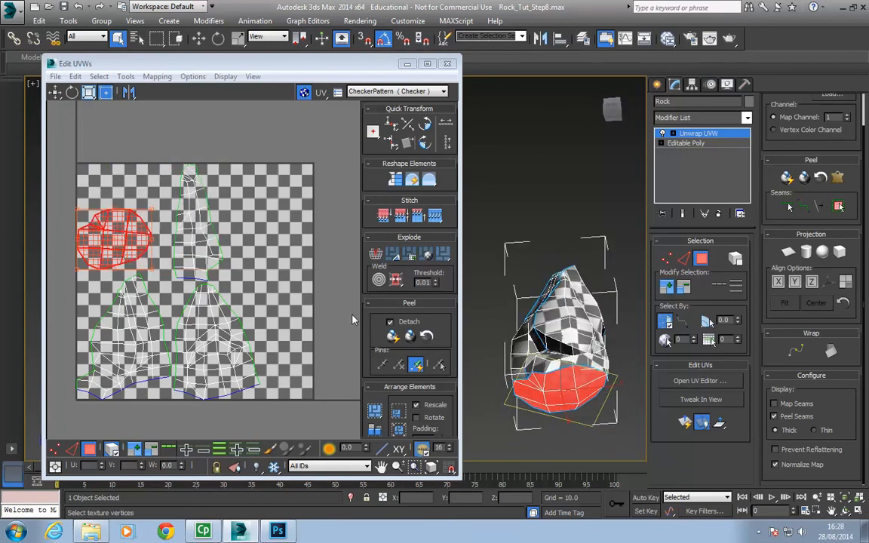
- Move the rounded base shell out of the UV tile to the empty area above it
{"action": "left_click", "coordinate": [148, 195]}
{"action": "middle_click_drag", "start_coordinate": [148, 239], "coordinate": [147, 208]}
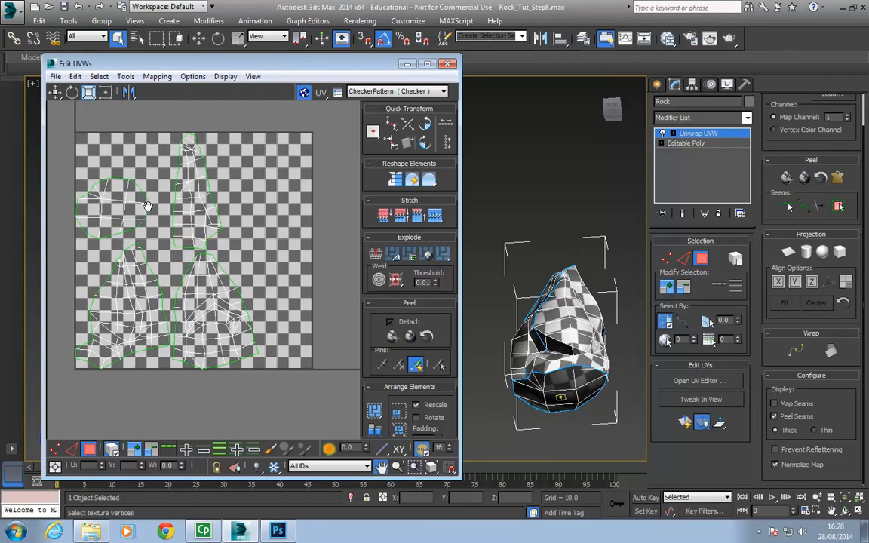
{"action": "middle_click_drag", "start_coordinate": [224, 231], "coordinate": [219, 244]}
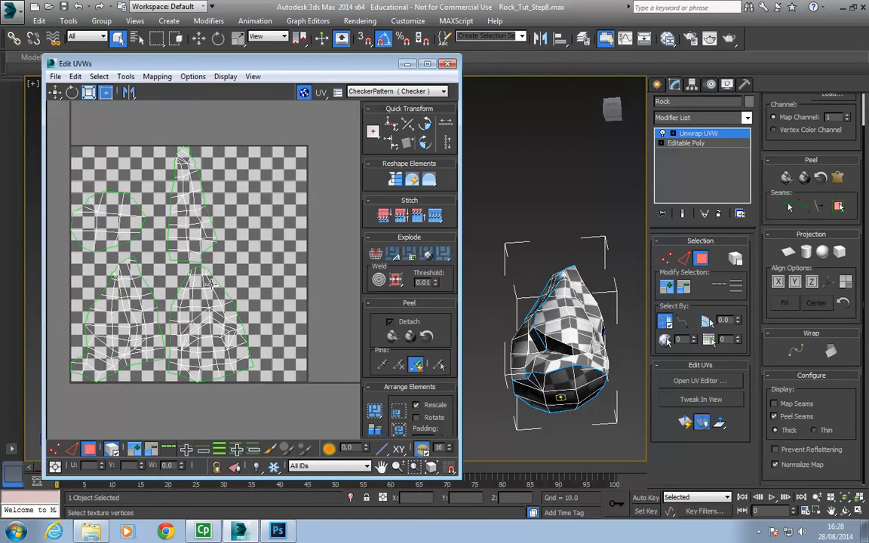
{"action": "middle_click_drag", "start_coordinate": [216, 247], "coordinate": [227, 222]}
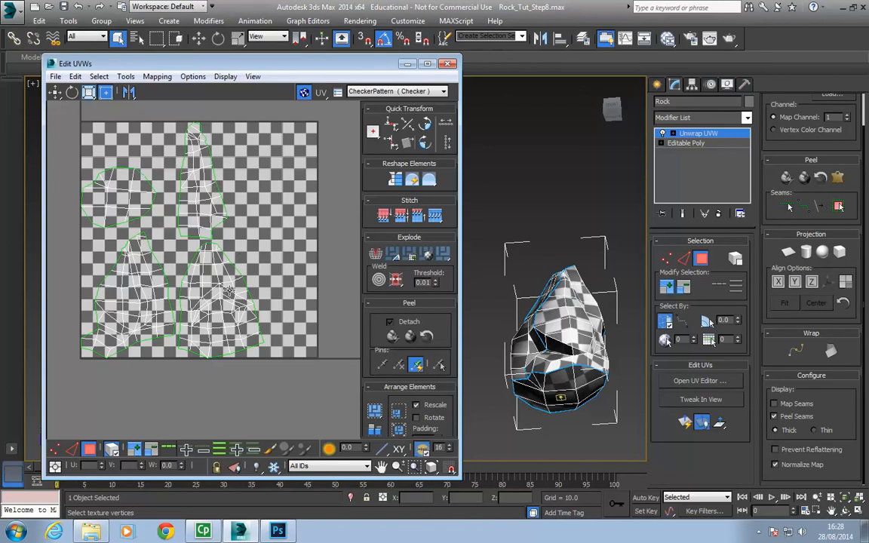
{"action": "middle_click_drag", "start_coordinate": [259, 249], "coordinate": [261, 275]}
{"action": "left_click", "coordinate": [125, 227]}
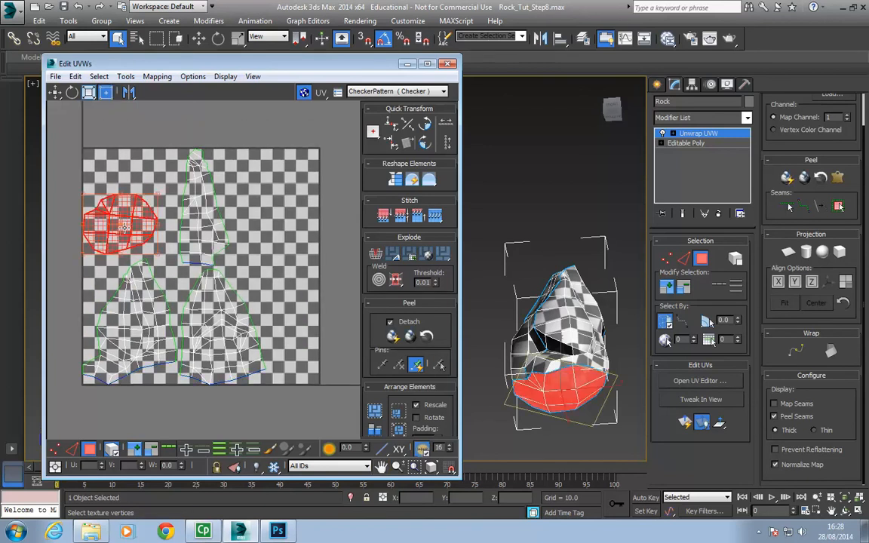
{"action": "left_click_drag", "start_coordinate": [137, 239], "coordinate": [184, 123]}
{"action": "middle_click_drag", "start_coordinate": [316, 276], "coordinate": [296, 317]}
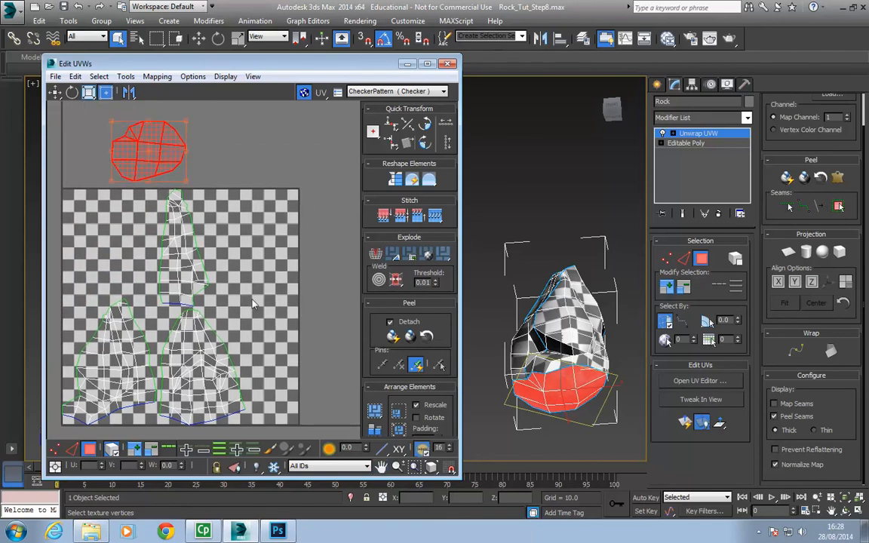
- Examine the checker pattern and seam lines on the rock from several sides
{"action": "middle_click_drag", "start_coordinate": [560, 312], "coordinate": [593, 344], "text": "alt"}
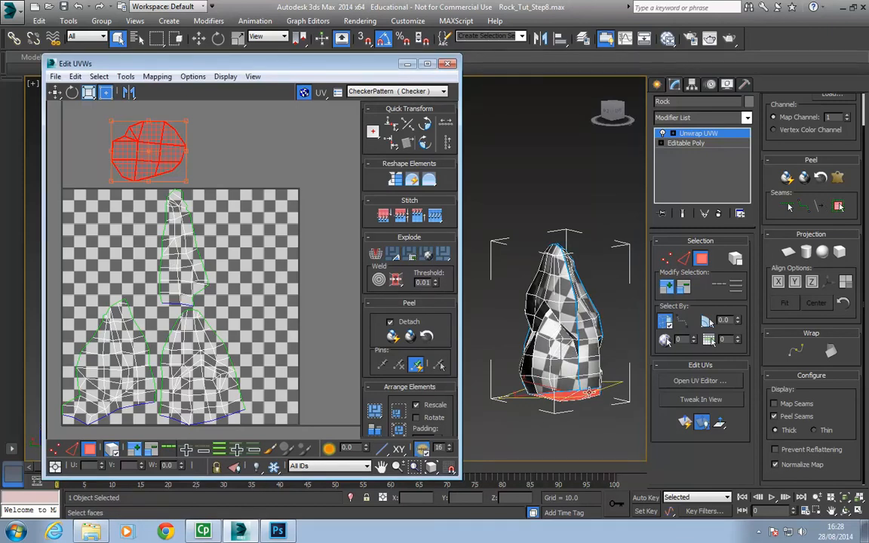
{"action": "middle_click_drag", "start_coordinate": [593, 373], "coordinate": [562, 365], "text": "alt"}
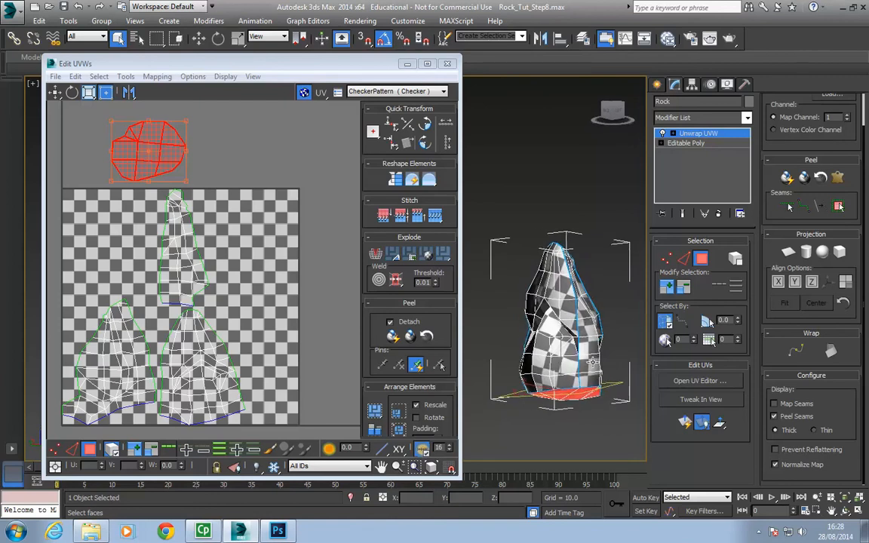
{"action": "middle_click_drag", "start_coordinate": [629, 365], "coordinate": [549, 330], "text": "alt"}
{"action": "middle_click_drag", "start_coordinate": [628, 333], "coordinate": [532, 296], "text": "alt"}
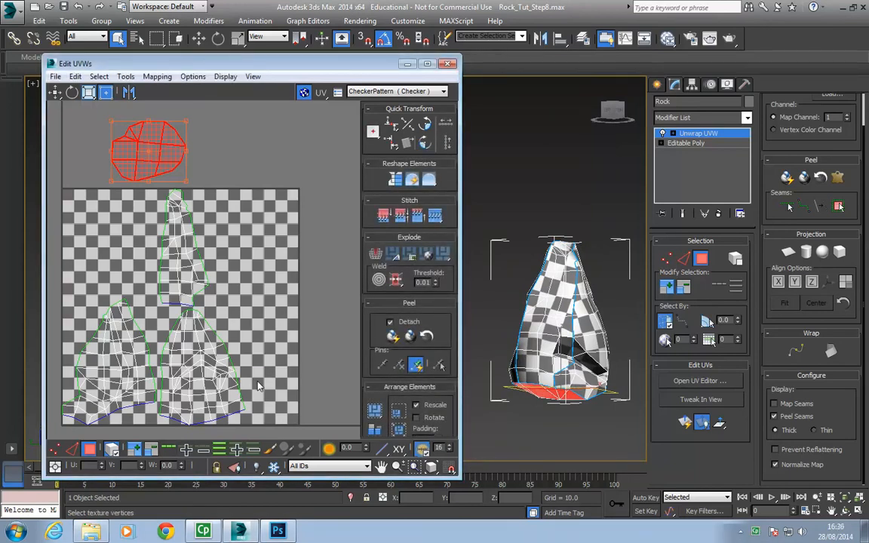
- Switch the UV editor to vertex selection and select the lower-left corner vertex of the tall narrow shell
{"action": "middle_click_drag", "start_coordinate": [270, 376], "coordinate": [285, 309]}
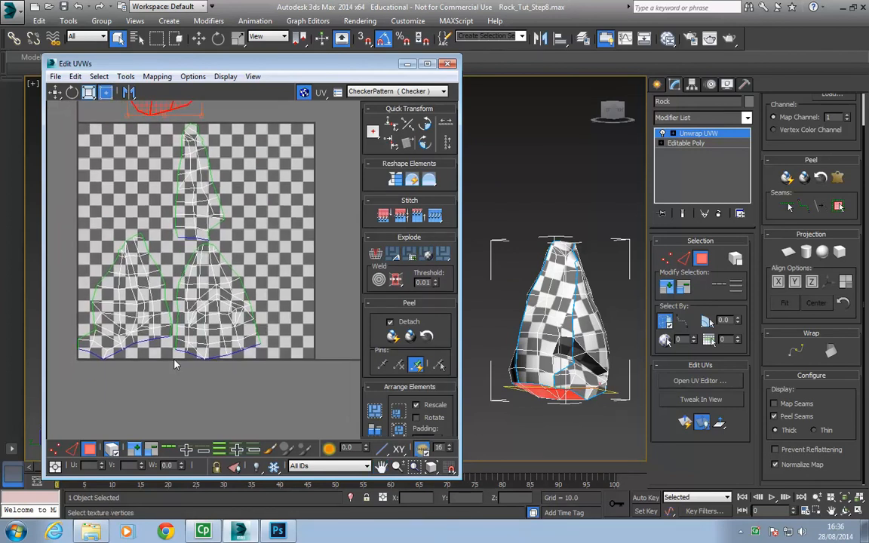
{"action": "left_click", "coordinate": [54, 448]}
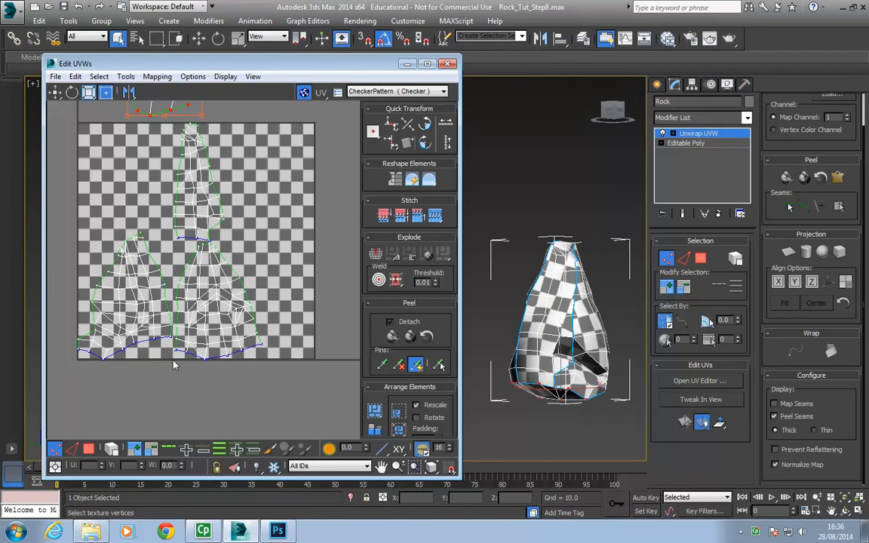
{"action": "middle_click_drag", "start_coordinate": [242, 205], "coordinate": [264, 270]}
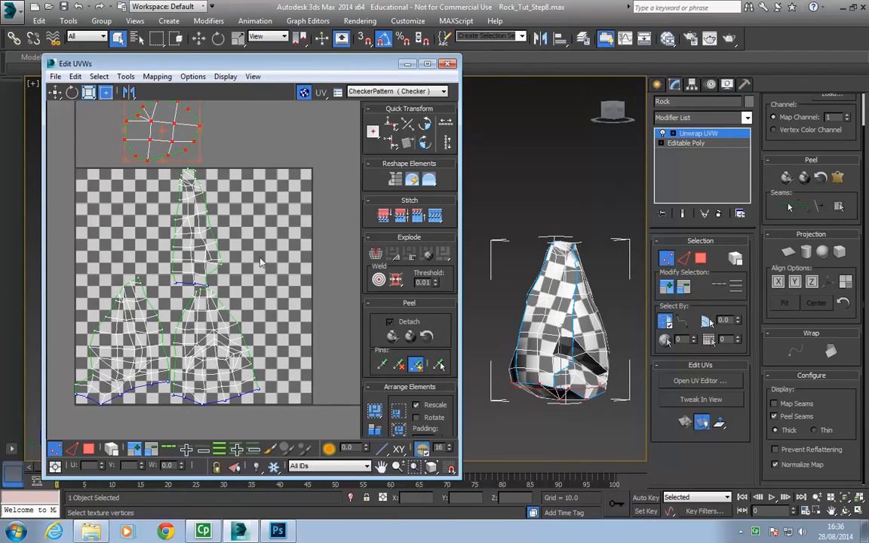
{"action": "left_click", "coordinate": [268, 234]}
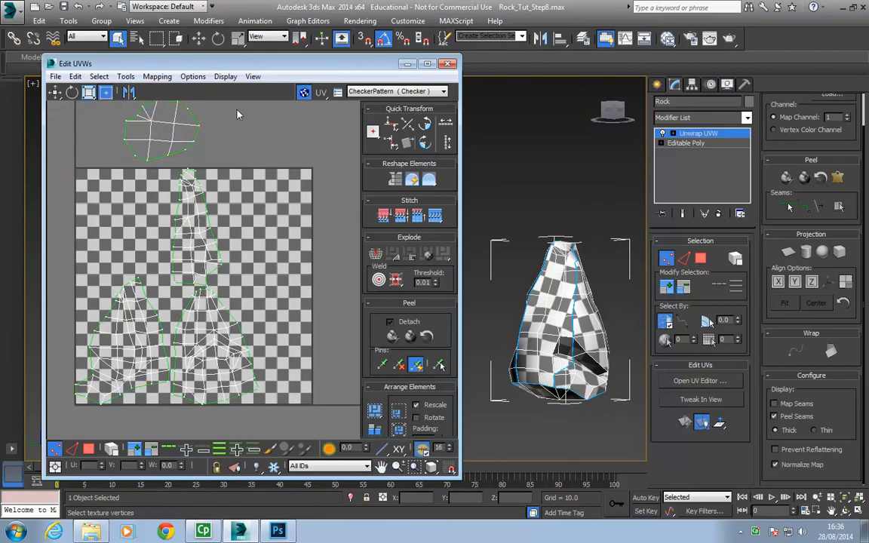
{"action": "scroll", "coordinate": [244, 247], "scroll_direction": "up", "scroll_amount": 4}
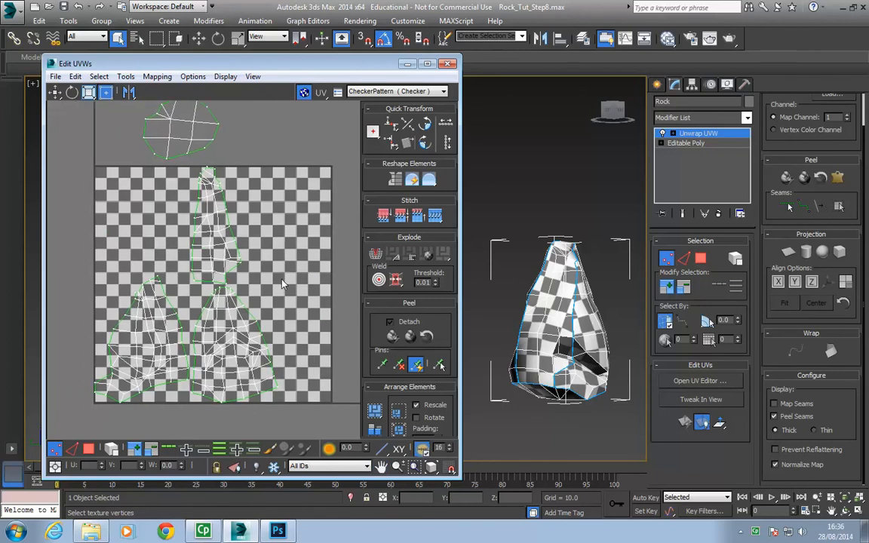
{"action": "left_click", "coordinate": [134, 280]}
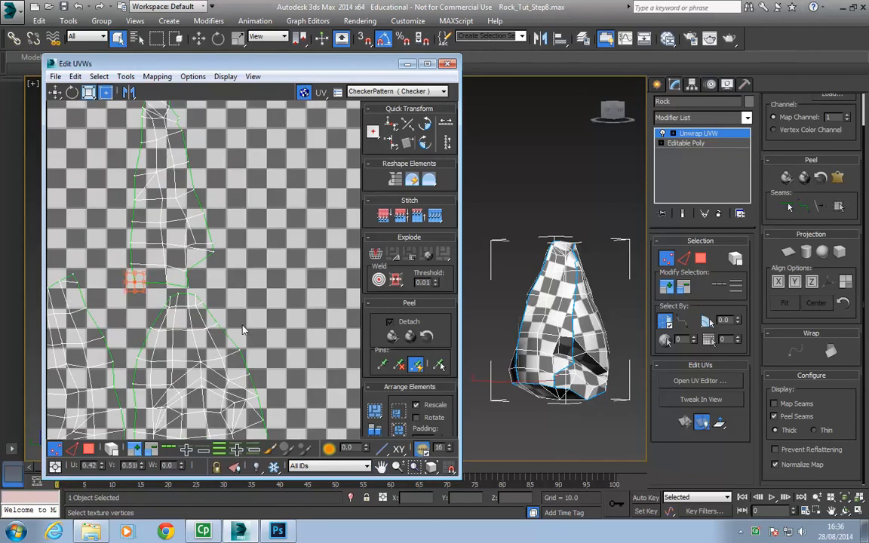
- Switch from Freeform to Move for the selected vertex and examine the matching border vertex on the neighbouring shell
{"action": "left_click", "coordinate": [55, 93]}
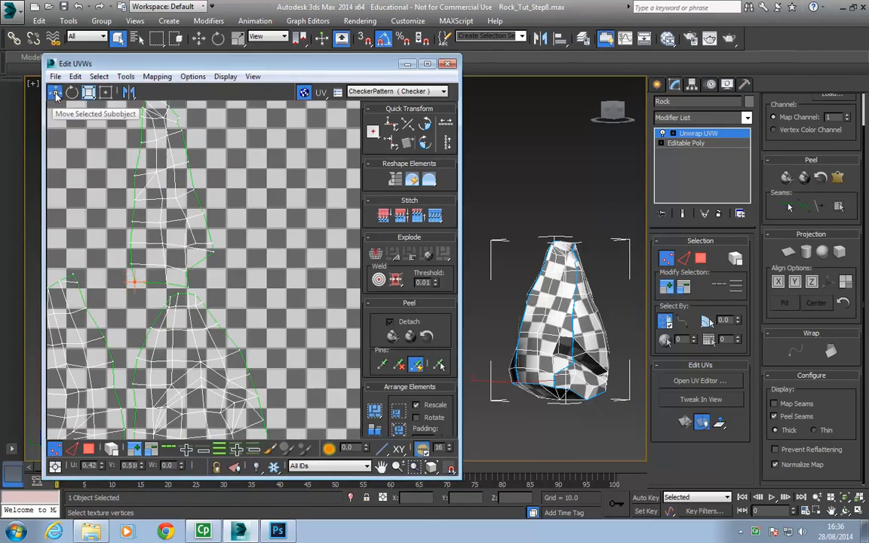
{"action": "middle_click_drag", "start_coordinate": [210, 222], "coordinate": [233, 213]}
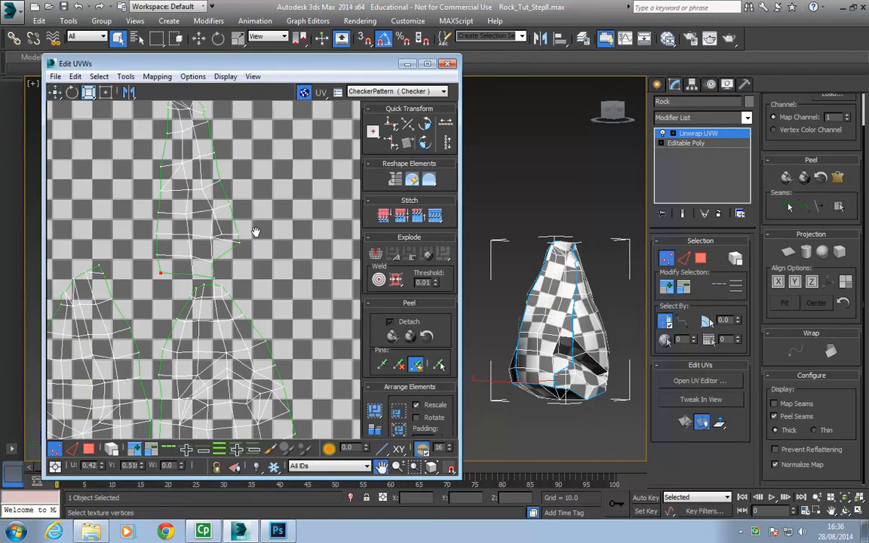
{"action": "left_click", "coordinate": [105, 92]}
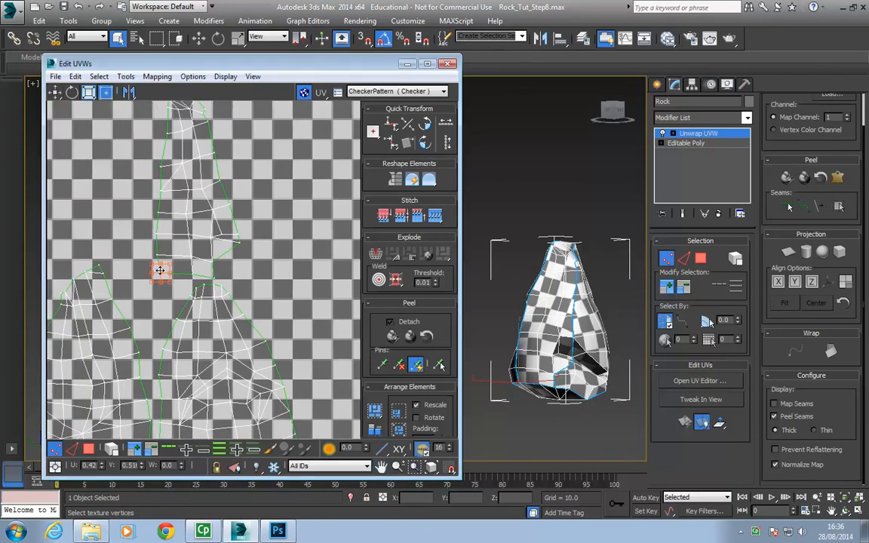
{"action": "left_click", "coordinate": [57, 94]}
{"action": "middle_click_drag", "start_coordinate": [215, 218], "coordinate": [288, 200]}
{"action": "scroll", "coordinate": [287, 206], "scroll_direction": "down", "scroll_amount": 2}
{"action": "middle_click_drag", "start_coordinate": [329, 302], "coordinate": [263, 282]}
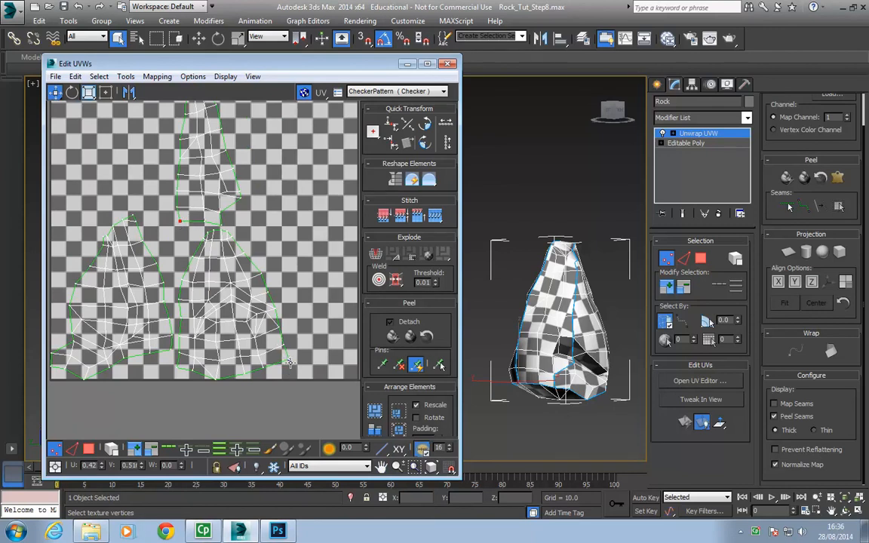
{"action": "middle_click_drag", "start_coordinate": [257, 266], "coordinate": [231, 283]}
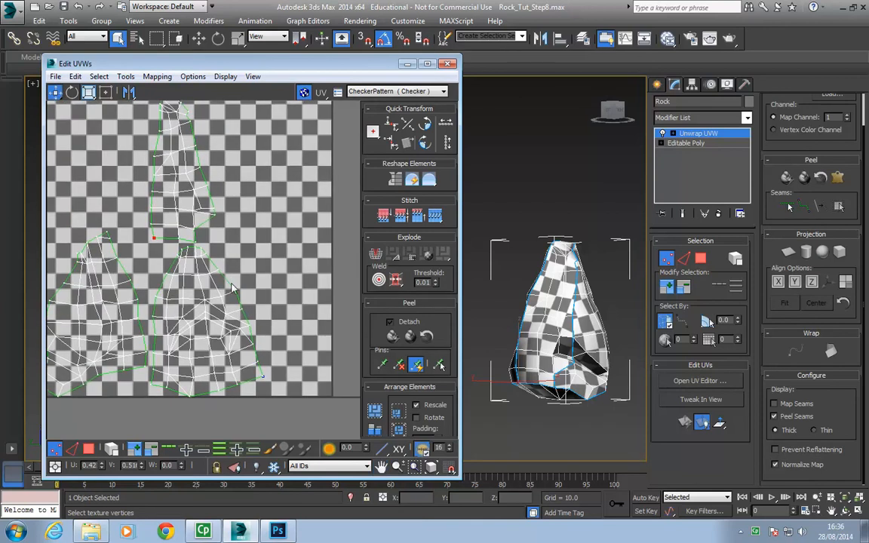
- Turn on Show Vertex Connections and select the upper outer border vertex of the shell below the tall narrow one
{"action": "left_click", "coordinate": [225, 77]}
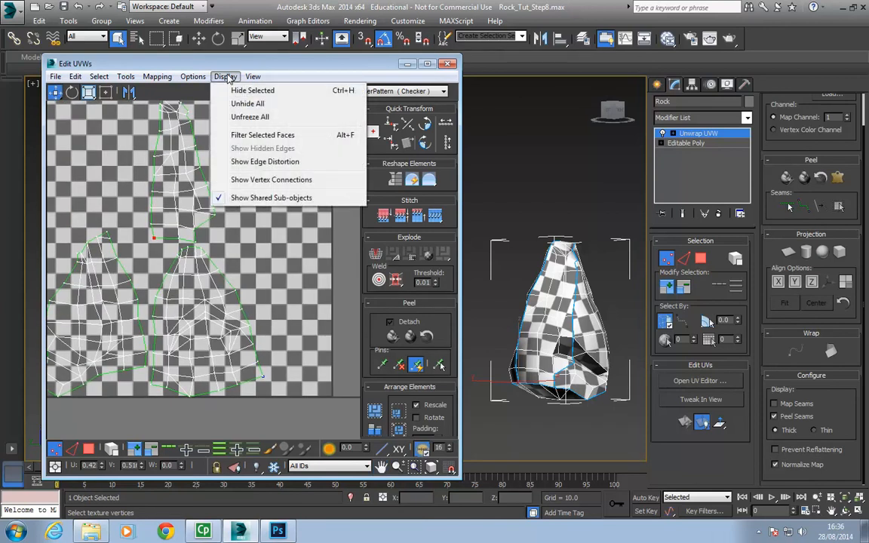
{"action": "left_click", "coordinate": [256, 180]}
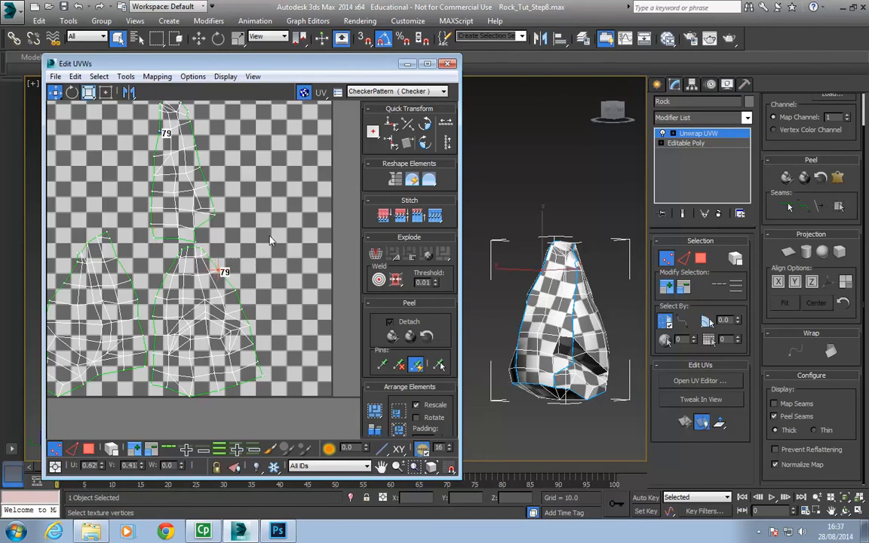
{"action": "middle_click_drag", "start_coordinate": [270, 238], "coordinate": [284, 262]}
{"action": "scroll", "coordinate": [284, 262], "scroll_direction": "down", "scroll_amount": 3}
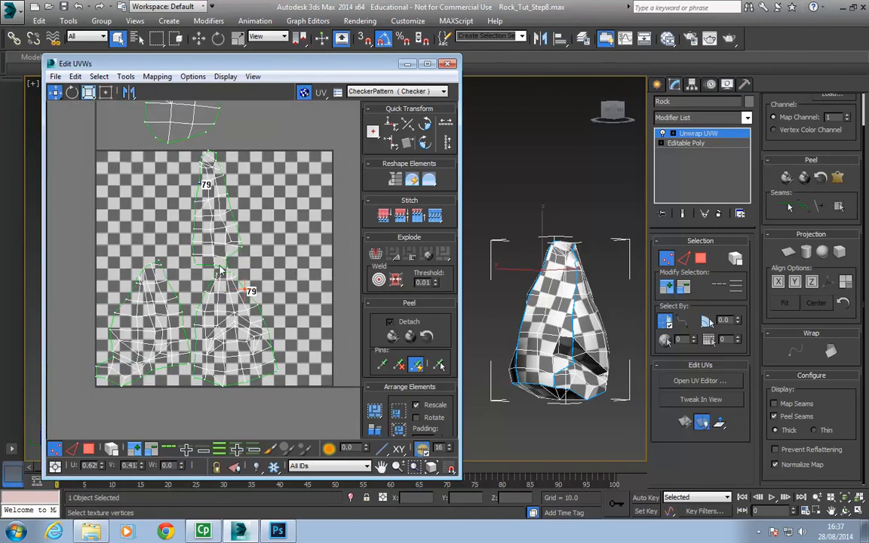
{"action": "middle_click_drag", "start_coordinate": [249, 292], "coordinate": [268, 259]}
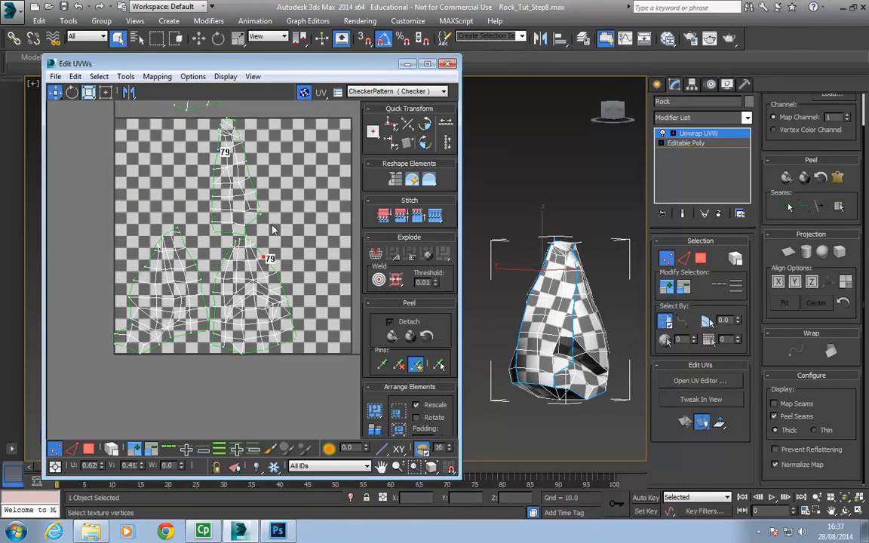
{"action": "scroll", "coordinate": [278, 248], "scroll_direction": "up", "scroll_amount": 2}
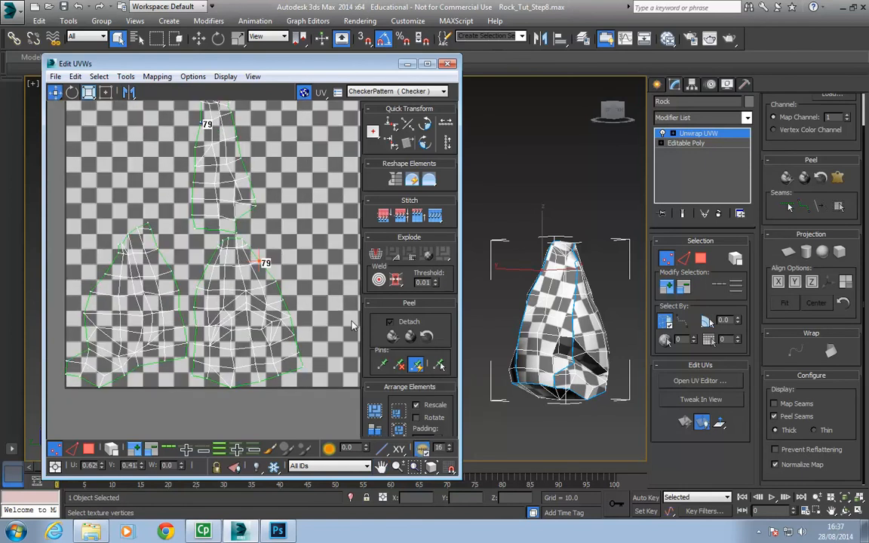
{"action": "middle_click_drag", "start_coordinate": [260, 288], "coordinate": [254, 327]}
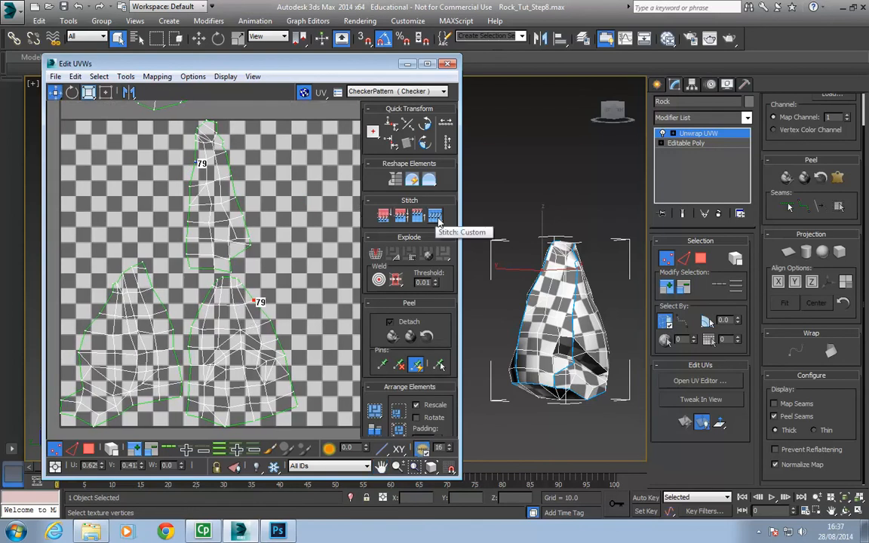
- Try Stitch to Target and Stitch to Average on the selected shared border vertex, undoing each stitch
{"action": "left_click", "coordinate": [384, 216]}
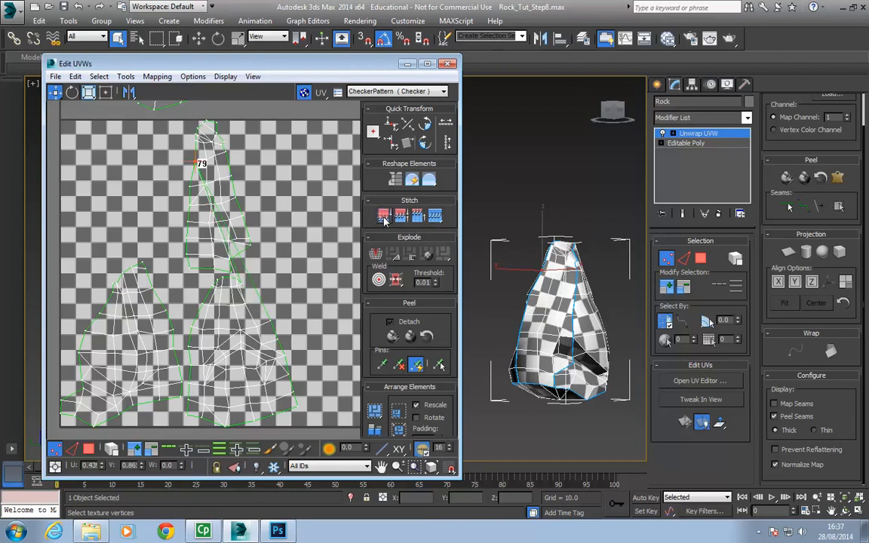
{"action": "key", "text": "ctrl+z"}
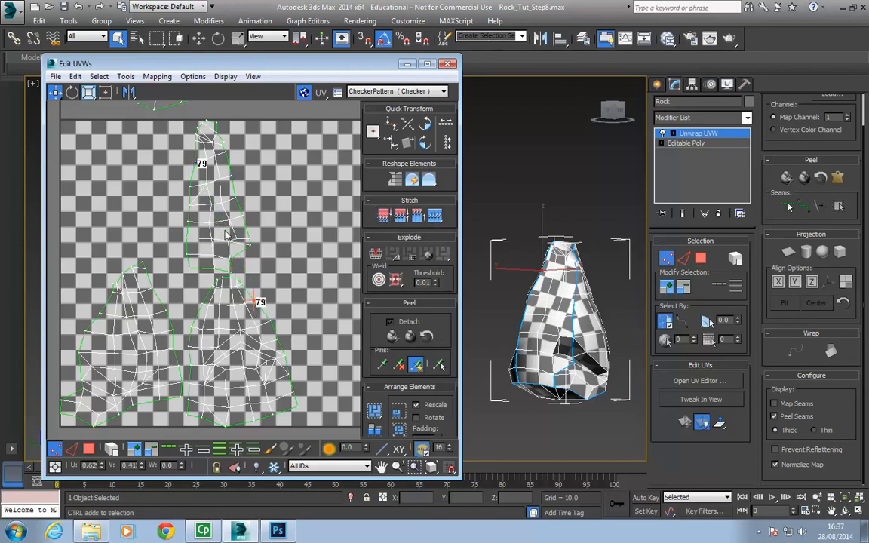
{"action": "left_click", "coordinate": [401, 216]}
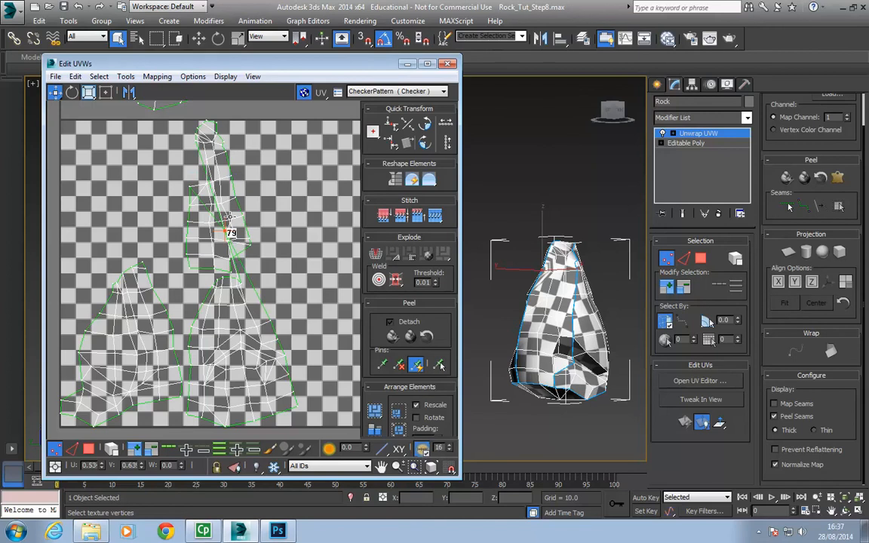
{"action": "key", "text": "ctrl+z"}
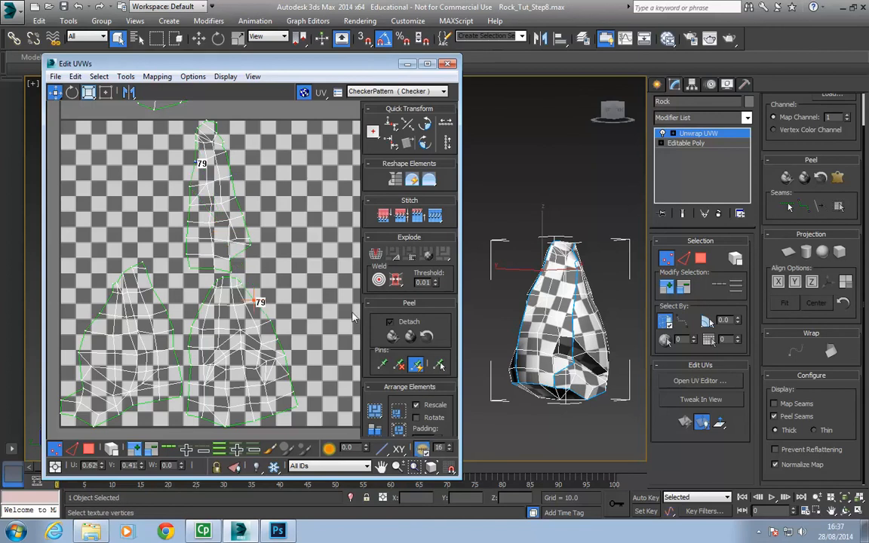
- Stitch the shared border vertex to its source position on the lower shell
{"action": "left_click", "coordinate": [420, 218]}
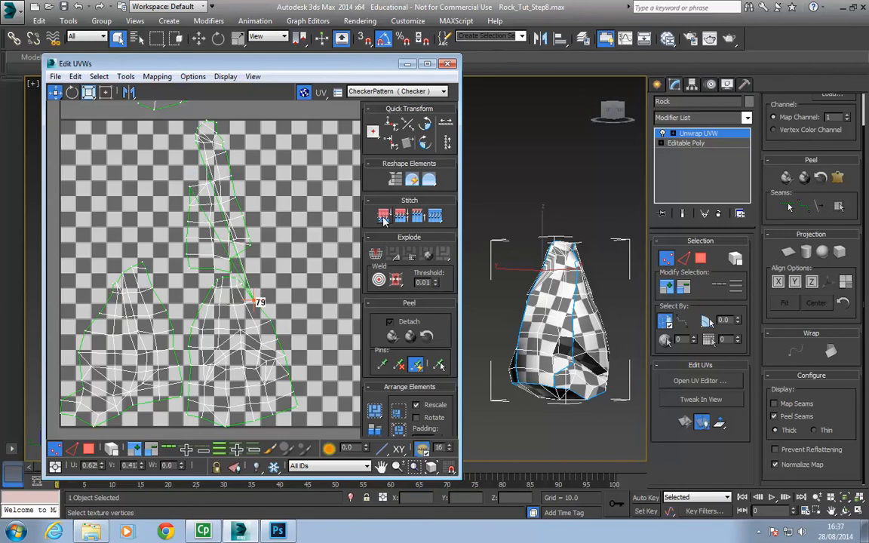
- Try Stitch to Source on the selected shared vertex, undo it, and compare both shells with the seams on the rock
{"action": "left_click", "coordinate": [419, 218]}
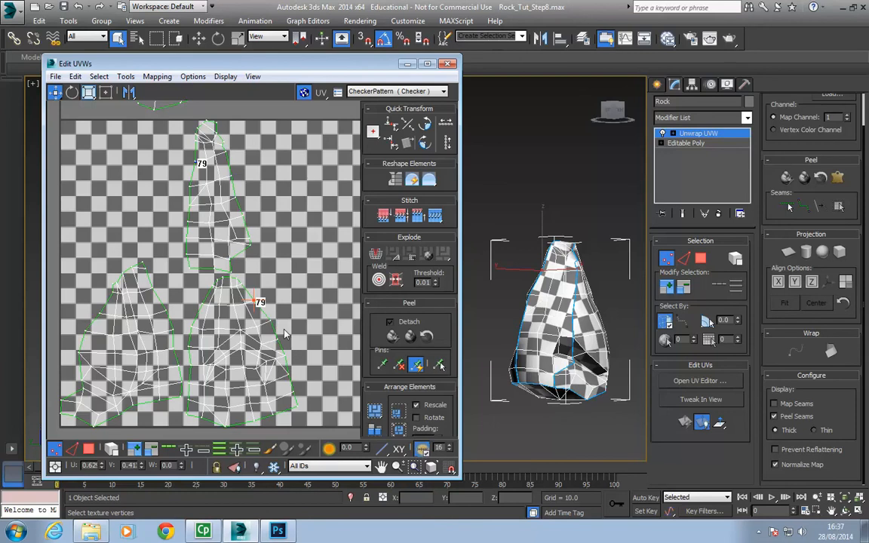
{"action": "middle_click_drag", "start_coordinate": [277, 272], "coordinate": [250, 263]}
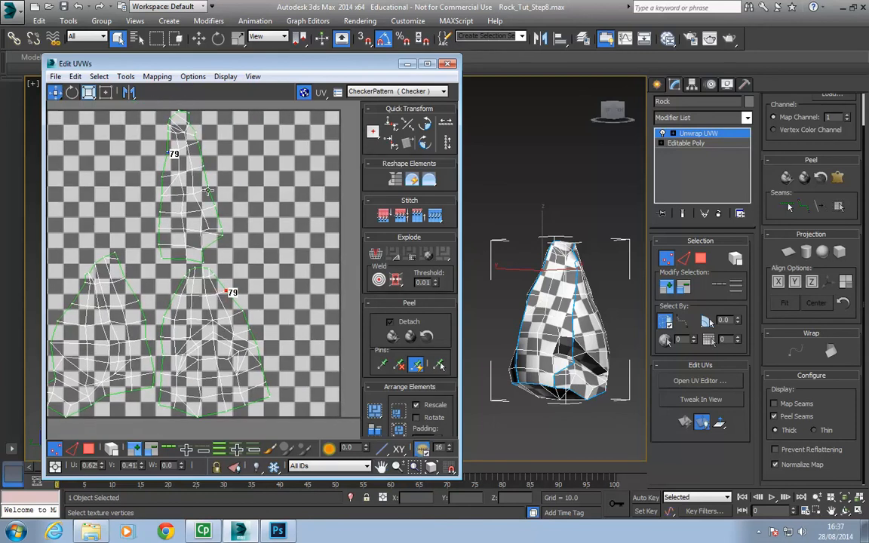
{"action": "middle_click_drag", "start_coordinate": [337, 259], "coordinate": [331, 264]}
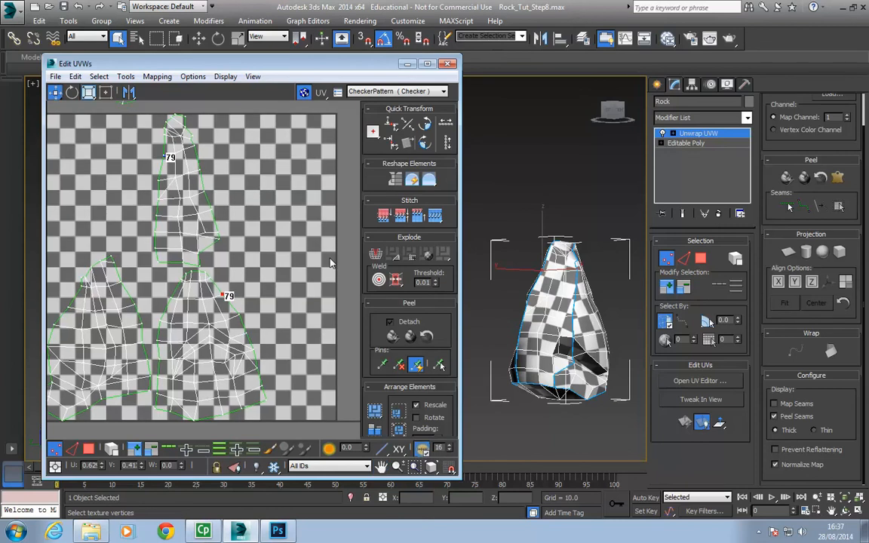
{"action": "middle_click_drag", "start_coordinate": [559, 324], "coordinate": [540, 316], "text": "alt"}
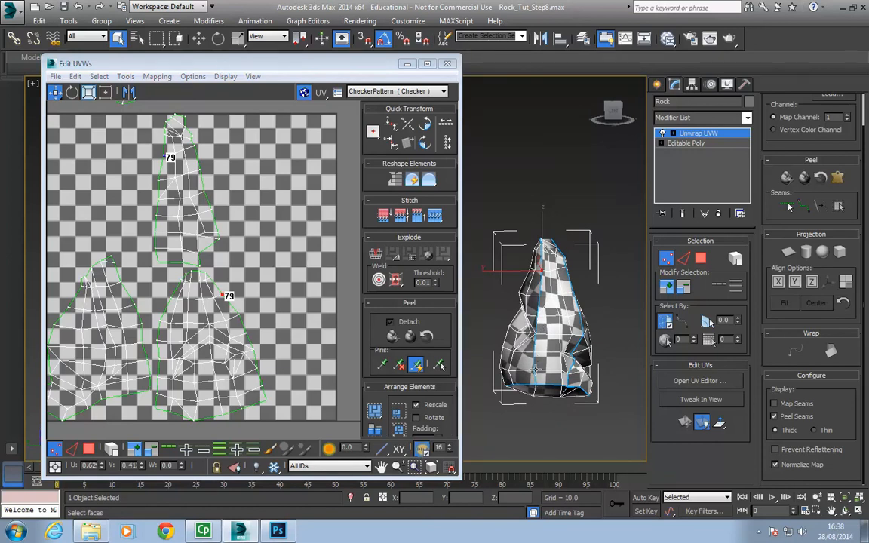
{"action": "middle_click_drag", "start_coordinate": [202, 205], "coordinate": [228, 194]}
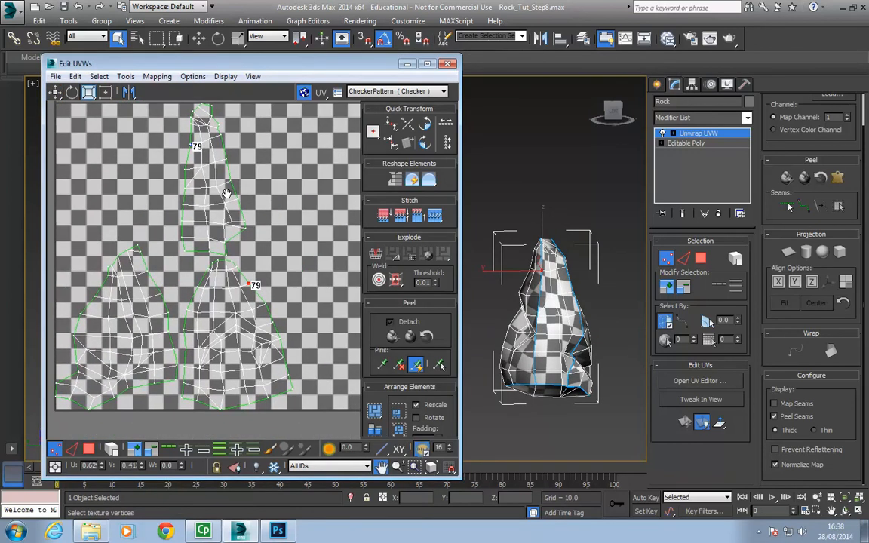
- Select the five lowest vertices along the tall narrow shell's left border and join the matching shell with Stitch Custom
{"action": "left_click", "coordinate": [182, 240]}
{"action": "left_click", "coordinate": [182, 222], "text": "ctrl"}
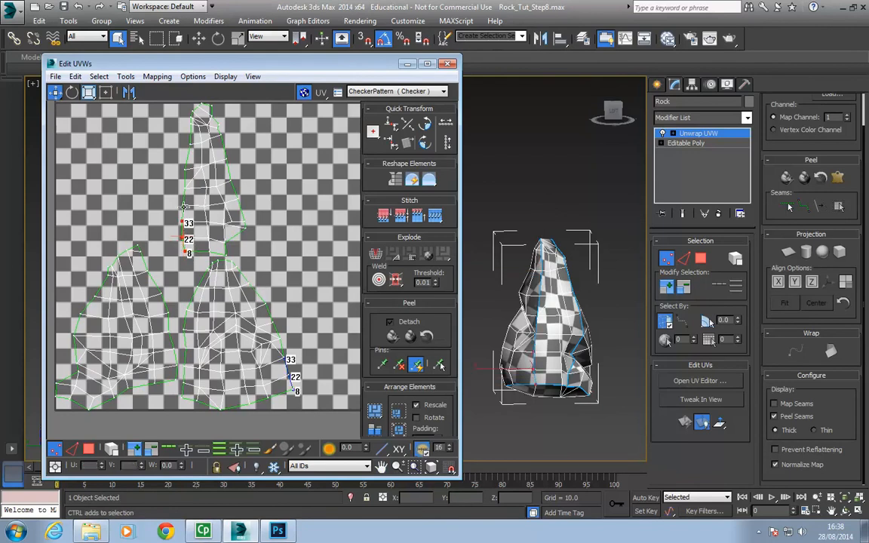
{"action": "left_click", "coordinate": [181, 204], "text": "ctrl"}
{"action": "left_click", "coordinate": [183, 190], "text": "ctrl"}
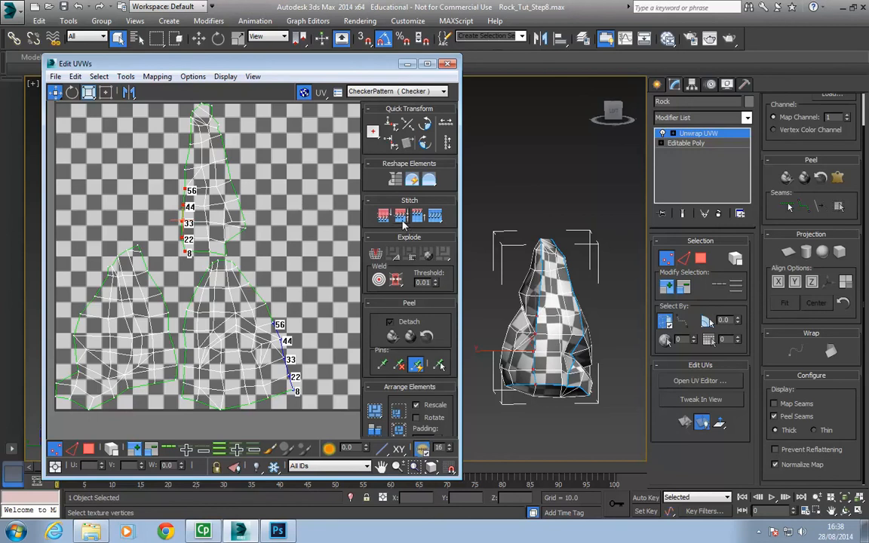
{"action": "left_click", "coordinate": [435, 217]}
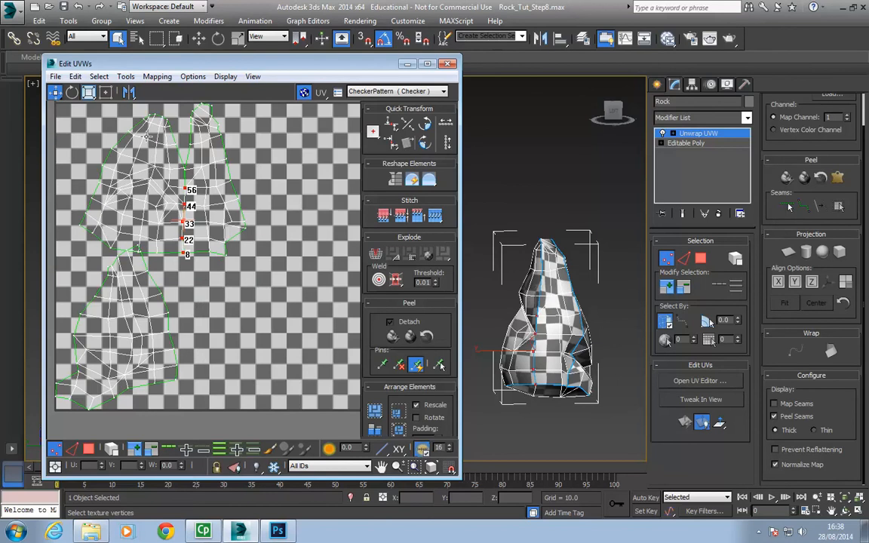
- Undo and redo the five-vertex stitch to compare the checker pattern across the seam on the rock
{"action": "middle_click_drag", "start_coordinate": [217, 251], "coordinate": [272, 319]}
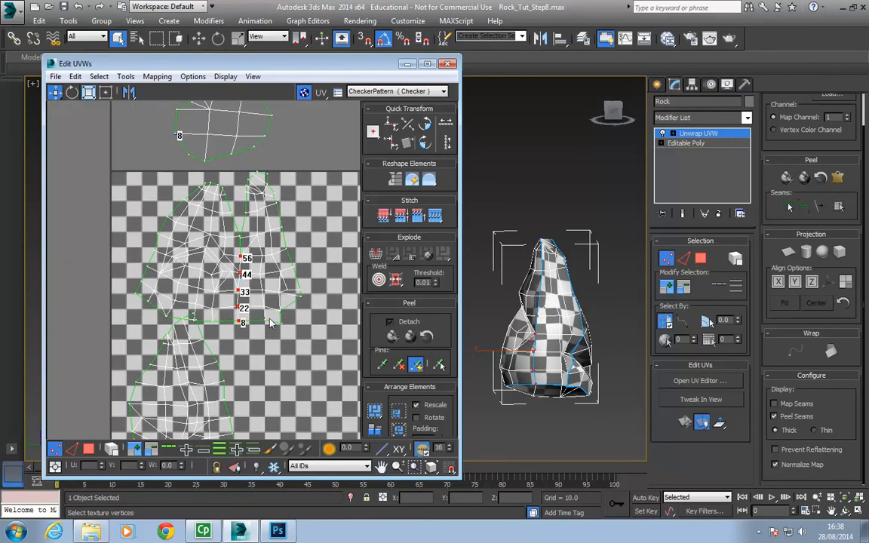
{"action": "scroll", "coordinate": [557, 368], "scroll_direction": "up", "scroll_amount": 3}
{"action": "scroll", "coordinate": [557, 368], "scroll_direction": "up", "scroll_amount": 2}
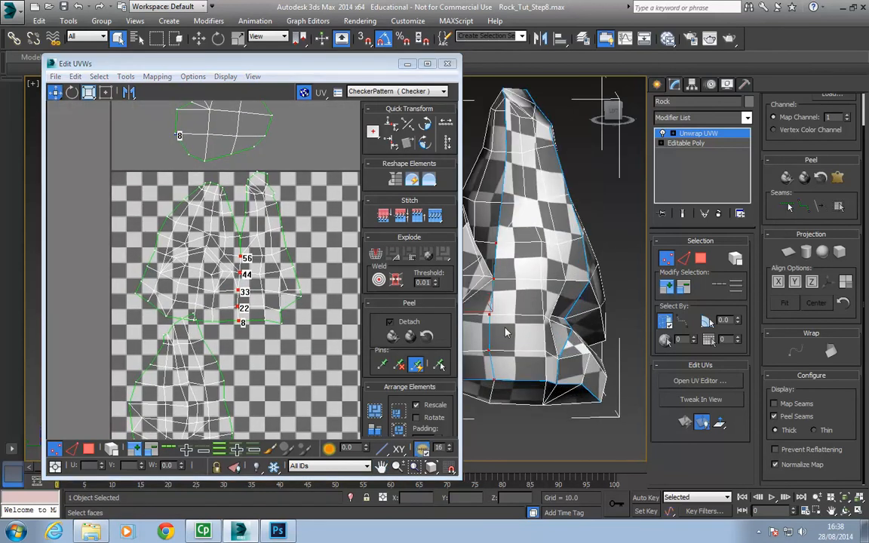
{"action": "mouse_move", "coordinate": [515, 324]}
{"action": "middle_mouse_down"}
{"action": "mouse_move", "coordinate": [626, 383]}
{"action": "mouse_move", "coordinate": [507, 320]}
{"action": "middle_mouse_up"}
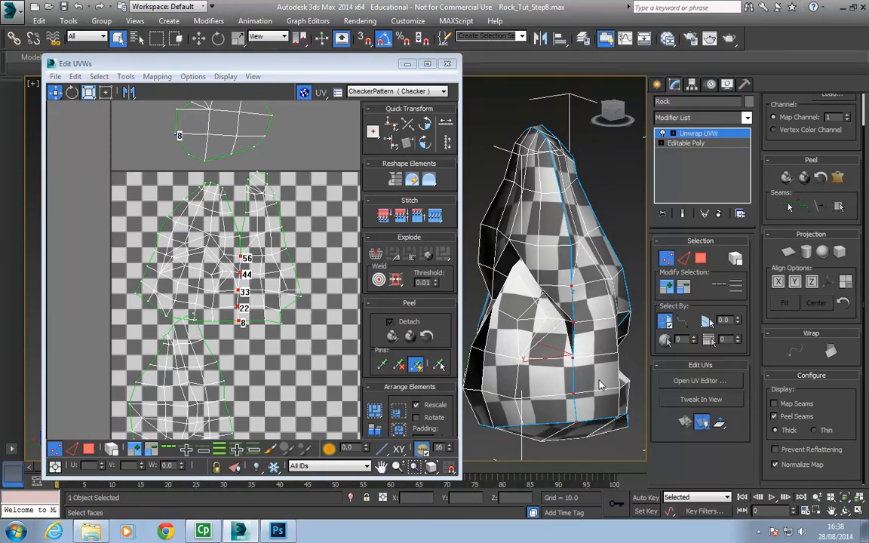
{"action": "key", "text": "ctrl+z"}
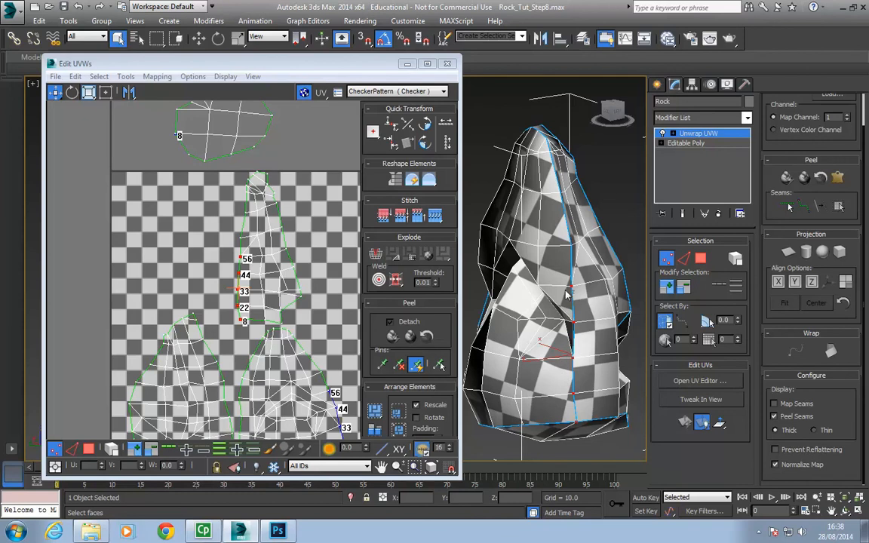
{"action": "key", "text": "ctrl+y"}
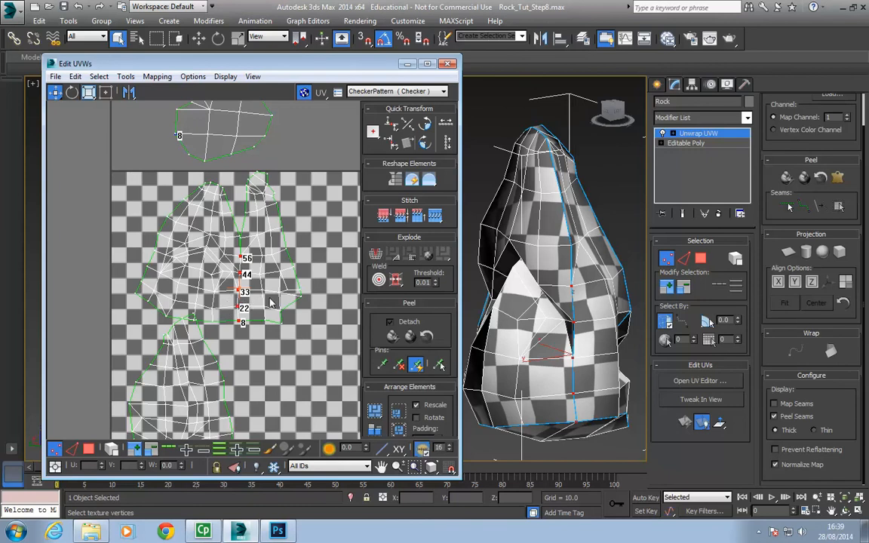
{"action": "middle_click_drag", "start_coordinate": [573, 373], "coordinate": [572, 389]}
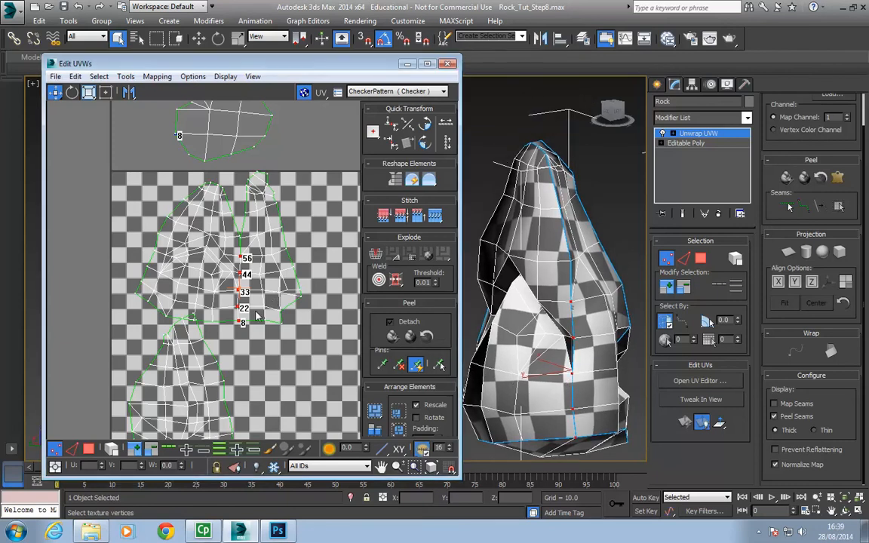
- Examine the joined shells in the UV layout and the checker pattern on the other sides of the rock
{"action": "middle_click_drag", "start_coordinate": [290, 313], "coordinate": [285, 338]}
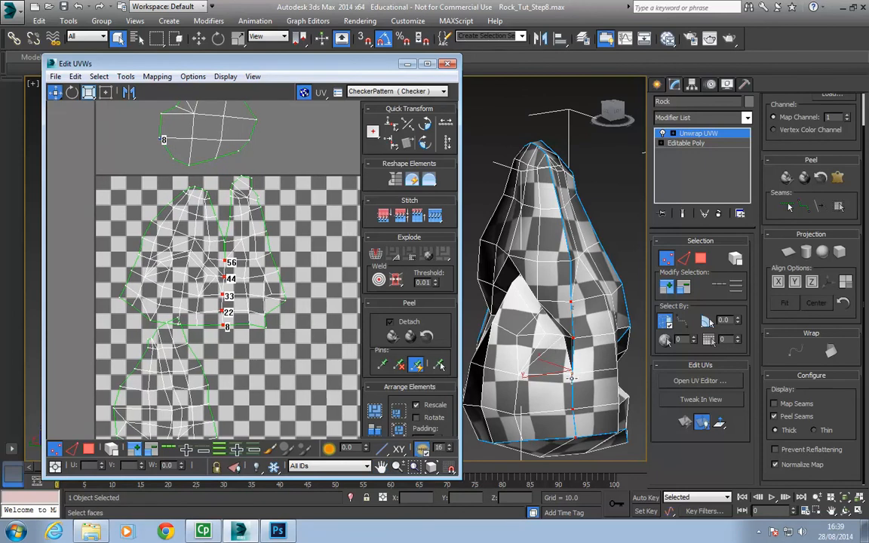
{"action": "scroll", "coordinate": [267, 346], "scroll_direction": "down", "scroll_amount": 3}
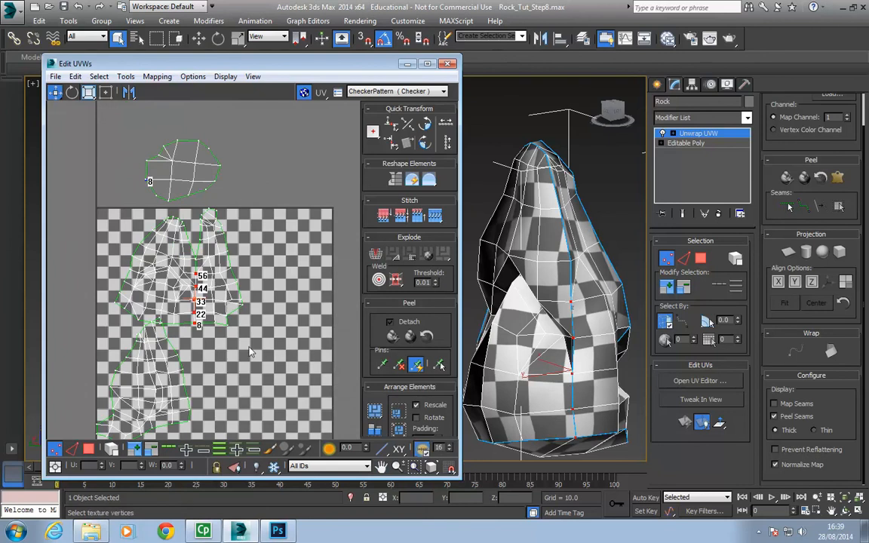
{"action": "middle_click_drag", "start_coordinate": [249, 348], "coordinate": [250, 356]}
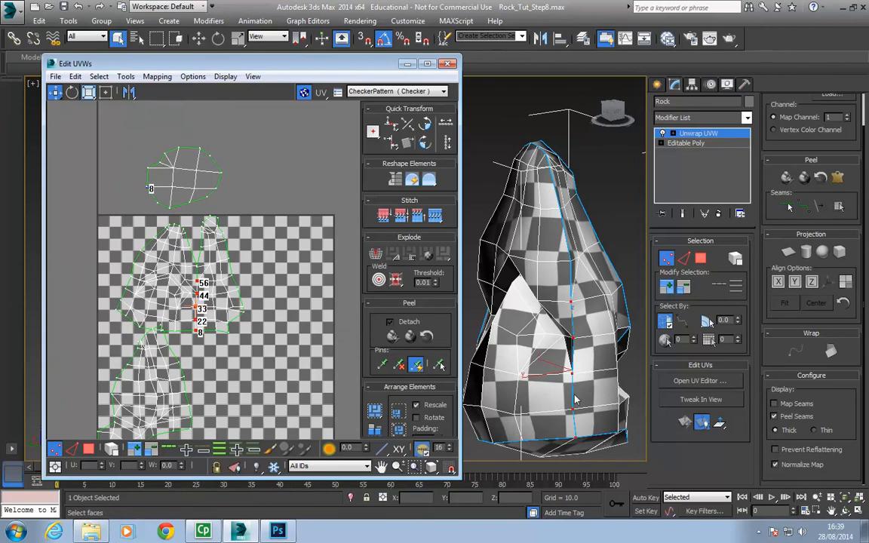
{"action": "middle_click_drag", "start_coordinate": [248, 296], "coordinate": [253, 303]}
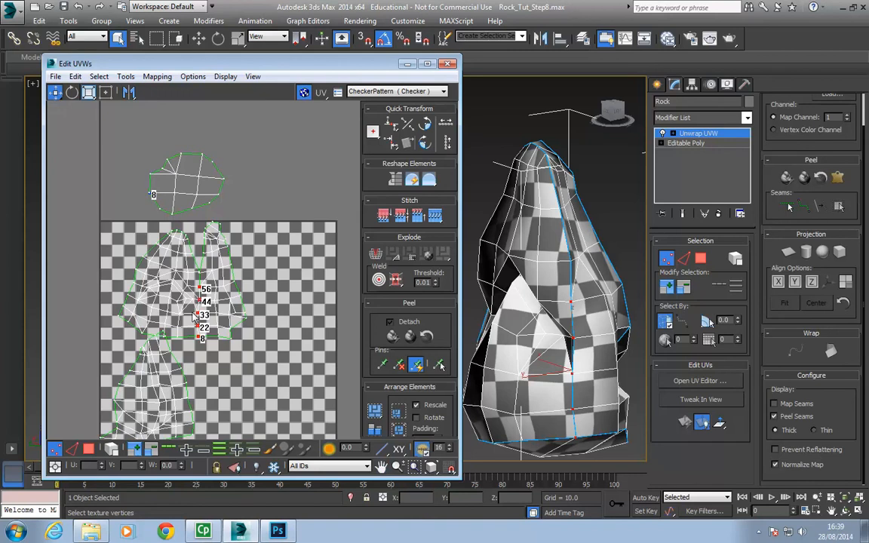
{"action": "middle_click_drag", "start_coordinate": [230, 356], "coordinate": [233, 344]}
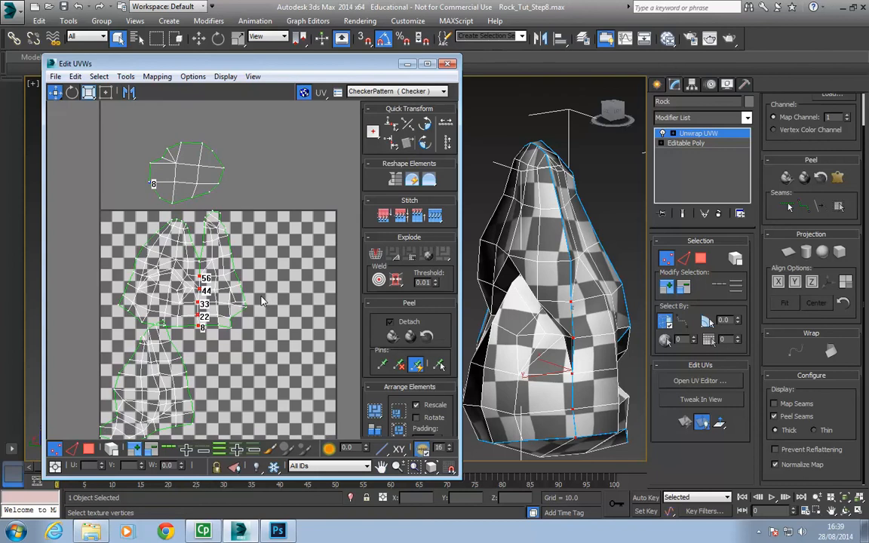
{"action": "middle_click_drag", "start_coordinate": [261, 296], "coordinate": [260, 300]}
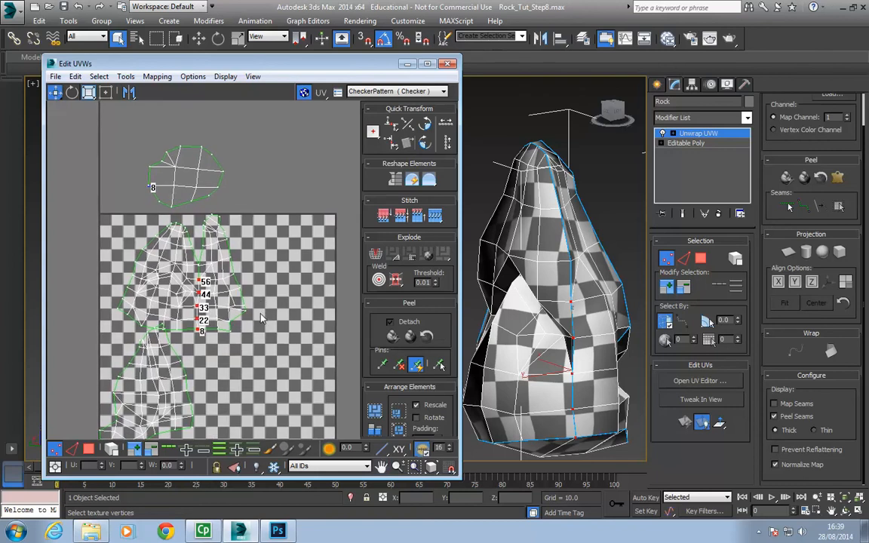
{"action": "scroll", "coordinate": [264, 353], "scroll_direction": "up", "scroll_amount": 3}
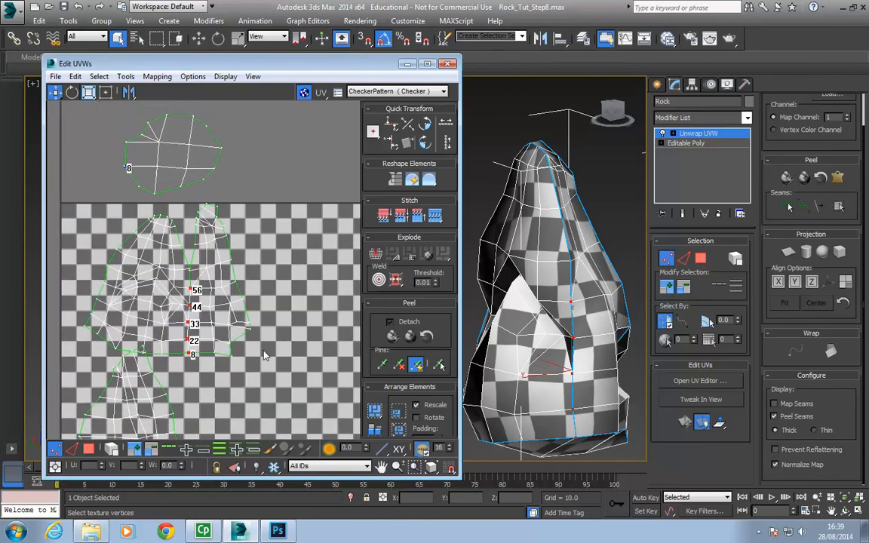
{"action": "scroll", "coordinate": [260, 360], "scroll_direction": "up", "scroll_amount": 2}
{"action": "middle_click_drag", "start_coordinate": [254, 385], "coordinate": [239, 332]}
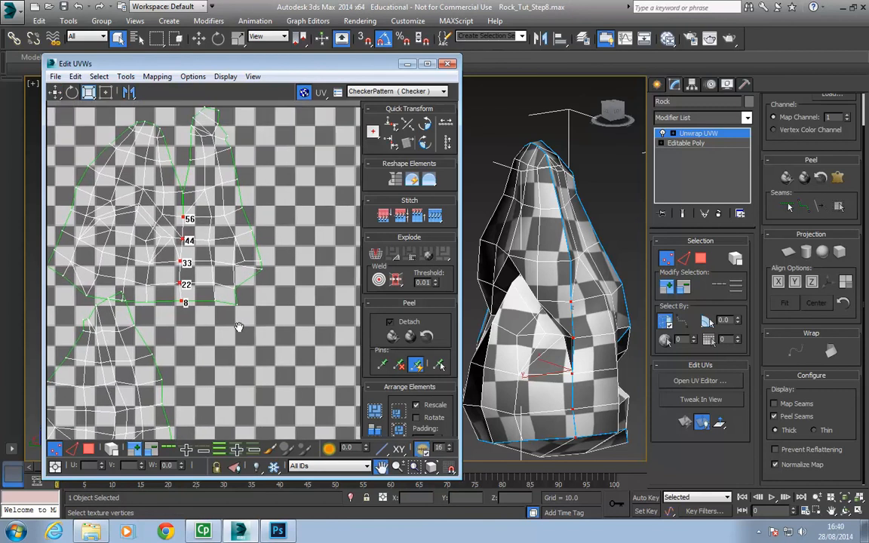
{"action": "middle_click_drag", "start_coordinate": [563, 388], "coordinate": [515, 388], "text": "alt"}
{"action": "middle_click_drag", "start_coordinate": [594, 371], "coordinate": [588, 309], "text": "alt"}
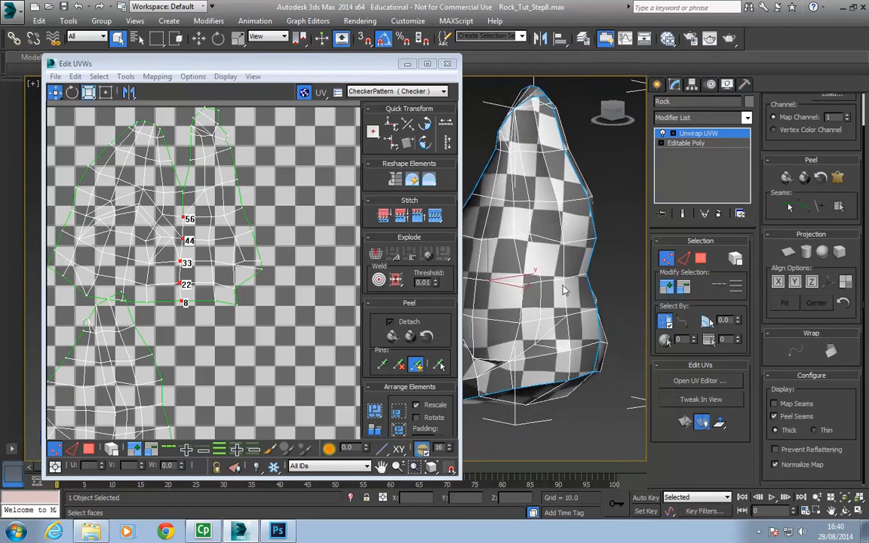
{"action": "middle_click_drag", "start_coordinate": [264, 293], "coordinate": [270, 318]}
{"action": "scroll", "coordinate": [273, 318], "scroll_direction": "down", "scroll_amount": 2}
{"action": "middle_click_drag", "start_coordinate": [264, 365], "coordinate": [254, 318]}
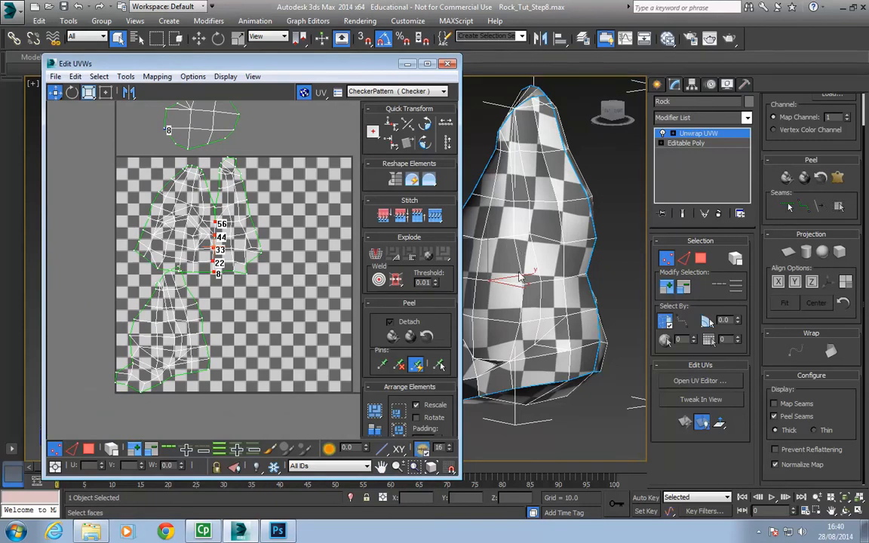
- Collapse the Rock's entire modifier stack into the Editable Poly
{"action": "right_click", "coordinate": [723, 134]}
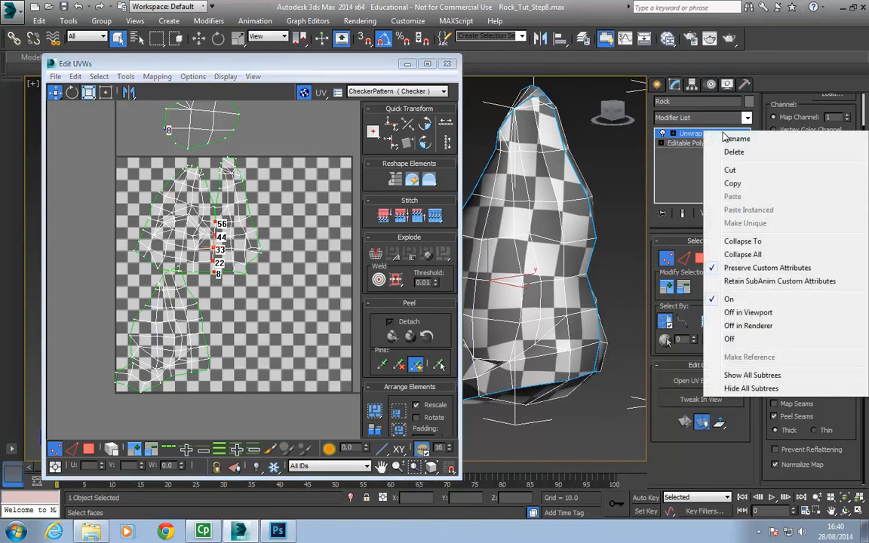
{"action": "left_click", "coordinate": [758, 255]}
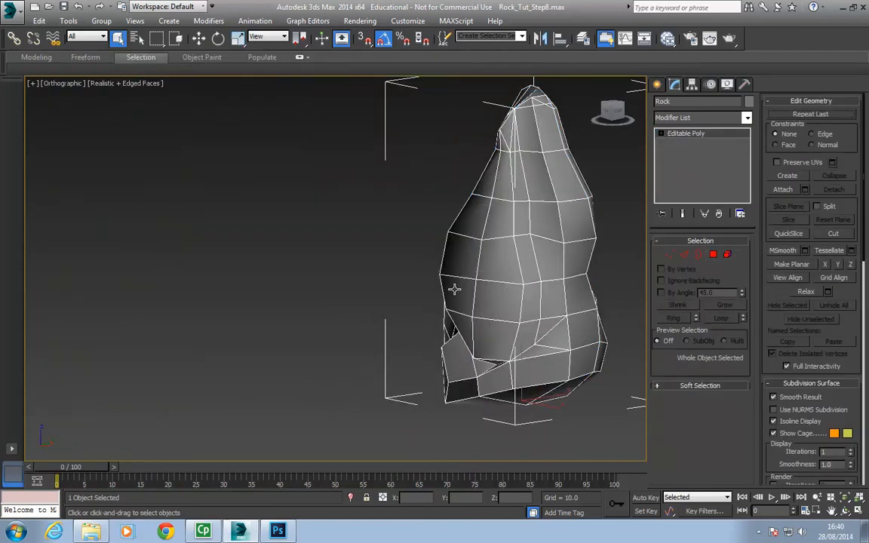
{"action": "middle_click_drag", "start_coordinate": [447, 302], "coordinate": [431, 315], "text": "alt"}
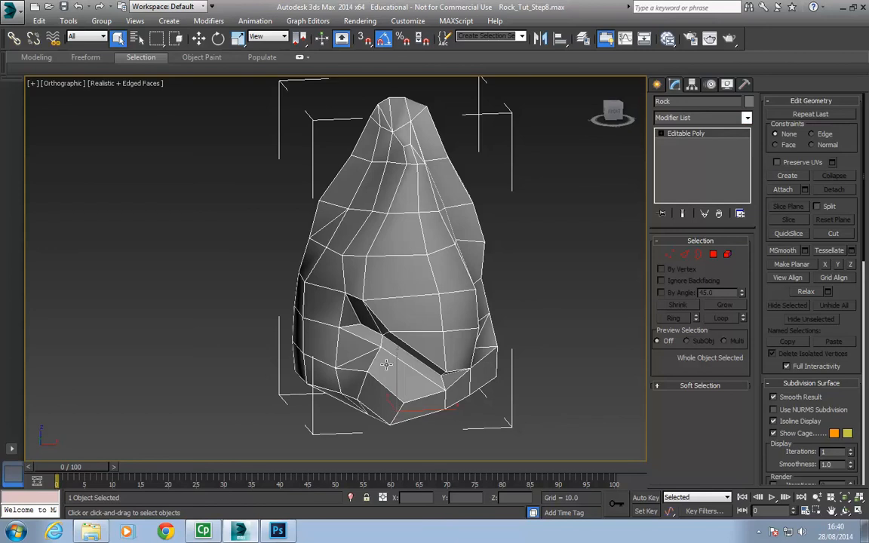
- Add a fresh Unwrap UVW modifier to the Rock and open its UV editor
{"action": "left_click", "coordinate": [746, 118]}
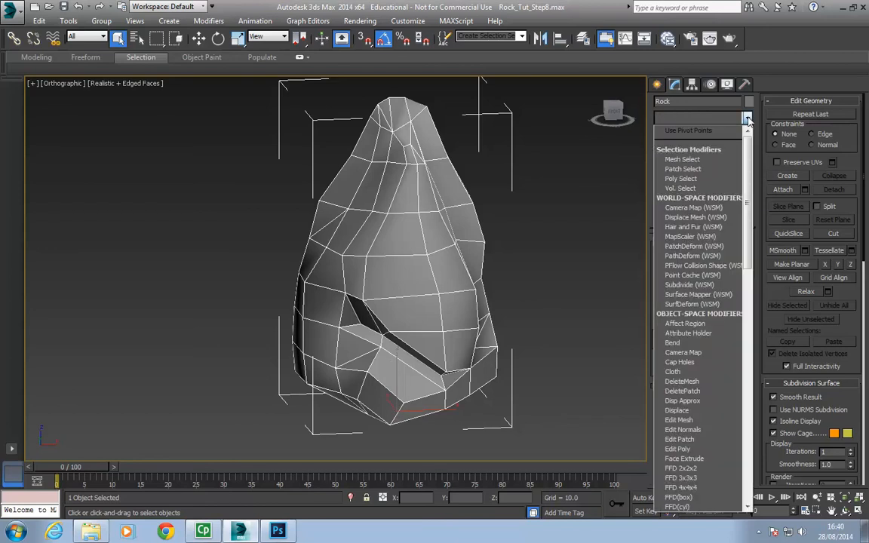
{"action": "type", "text": "u"}
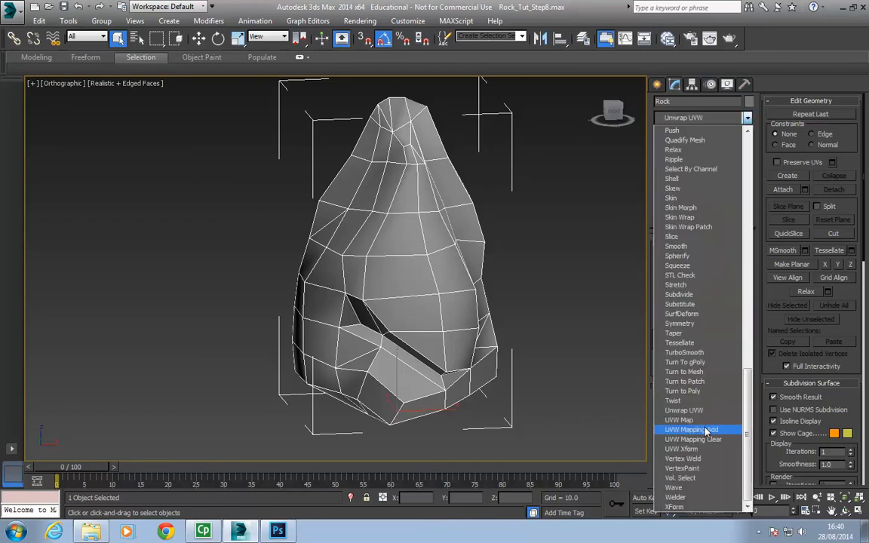
{"action": "left_click", "coordinate": [706, 410]}
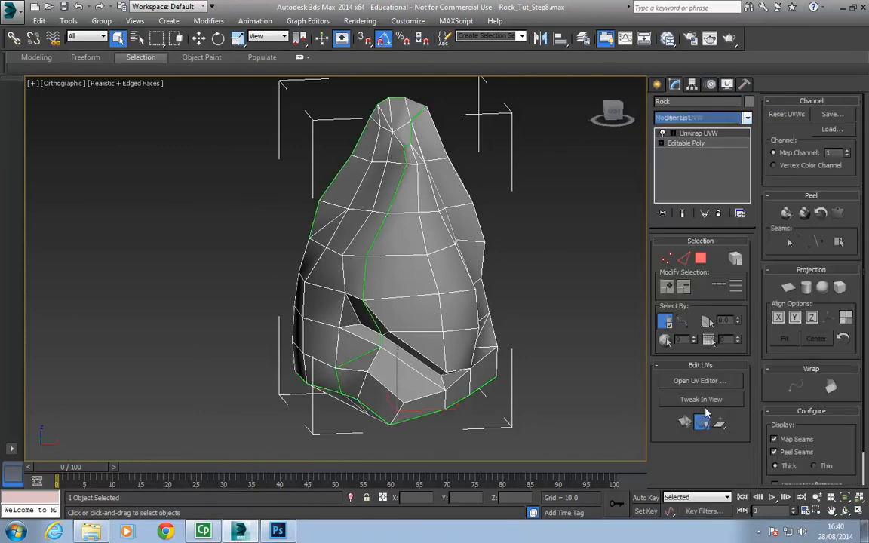
{"action": "left_click", "coordinate": [701, 381]}
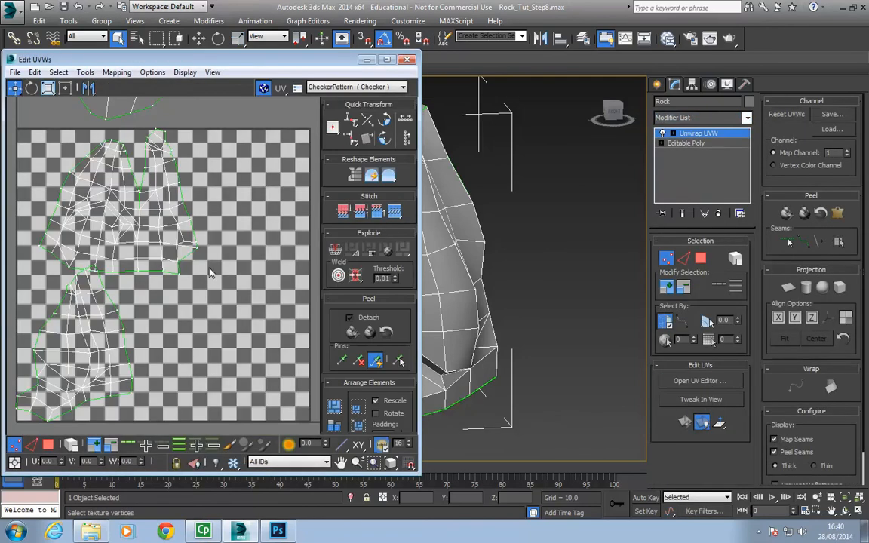
- Stitch the separate side shell to the larger side shell along the six lower vertices of their shared border
{"action": "scroll", "coordinate": [239, 307], "scroll_direction": "down", "scroll_amount": 2}
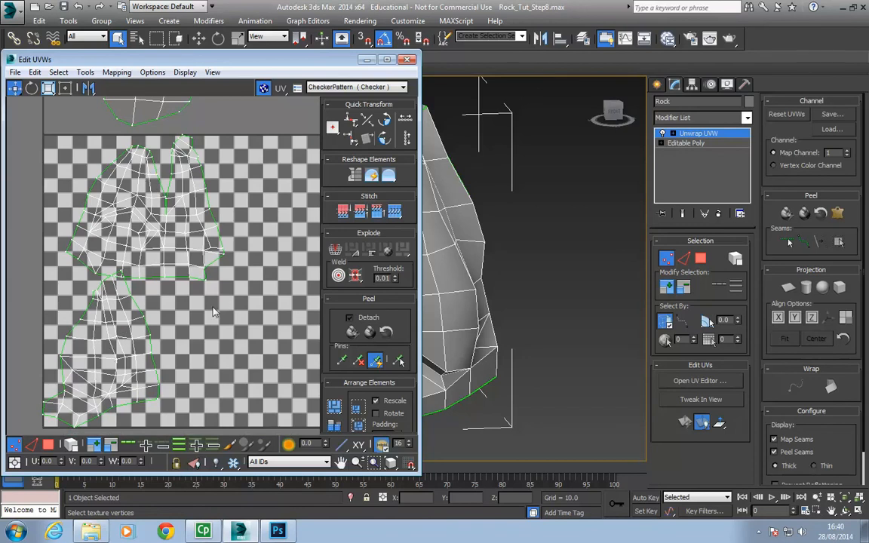
{"action": "middle_click_drag", "start_coordinate": [226, 325], "coordinate": [240, 303]}
{"action": "middle_click_drag", "start_coordinate": [498, 332], "coordinate": [541, 317]}
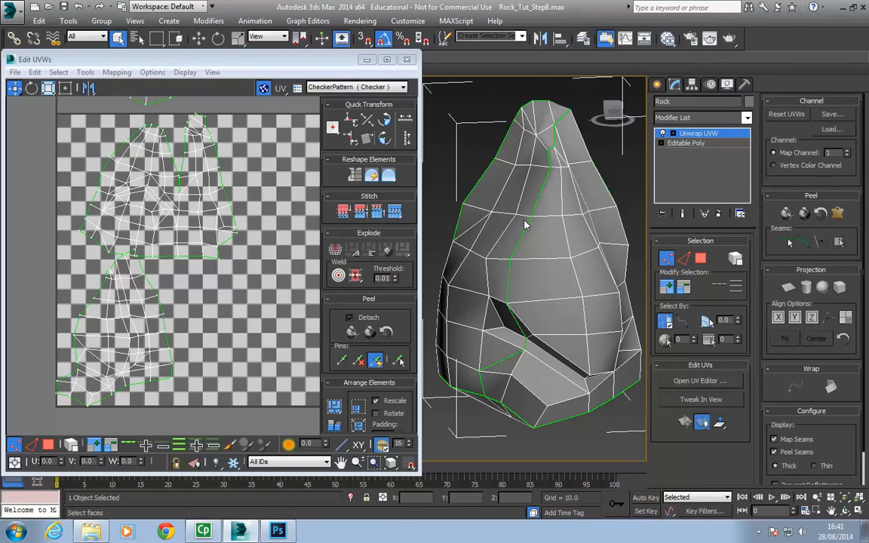
{"action": "middle_click_drag", "start_coordinate": [194, 279], "coordinate": [213, 252]}
{"action": "scroll", "coordinate": [197, 306], "scroll_direction": "down", "scroll_amount": 2}
{"action": "middle_click_drag", "start_coordinate": [507, 320], "coordinate": [589, 325]}
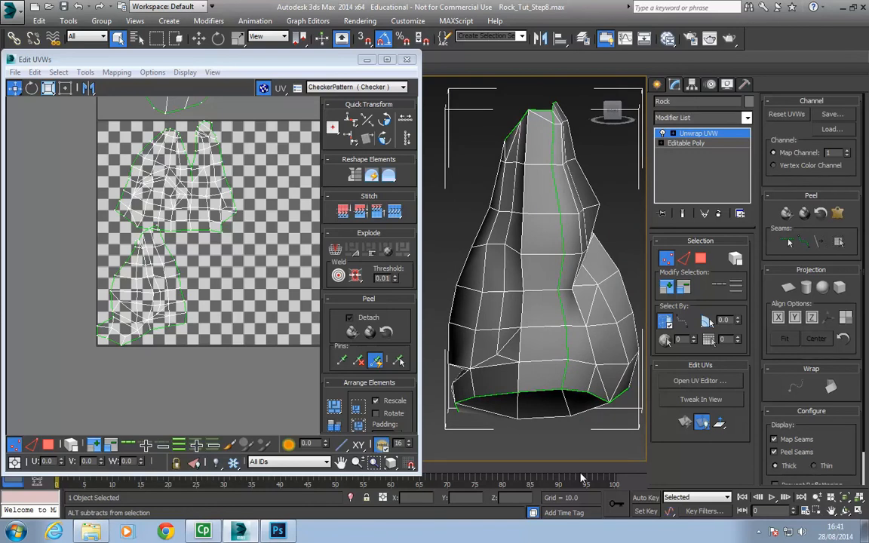
{"action": "left_click", "coordinate": [185, 323]}
{"action": "left_click_drag", "start_coordinate": [200, 297], "coordinate": [176, 287]}
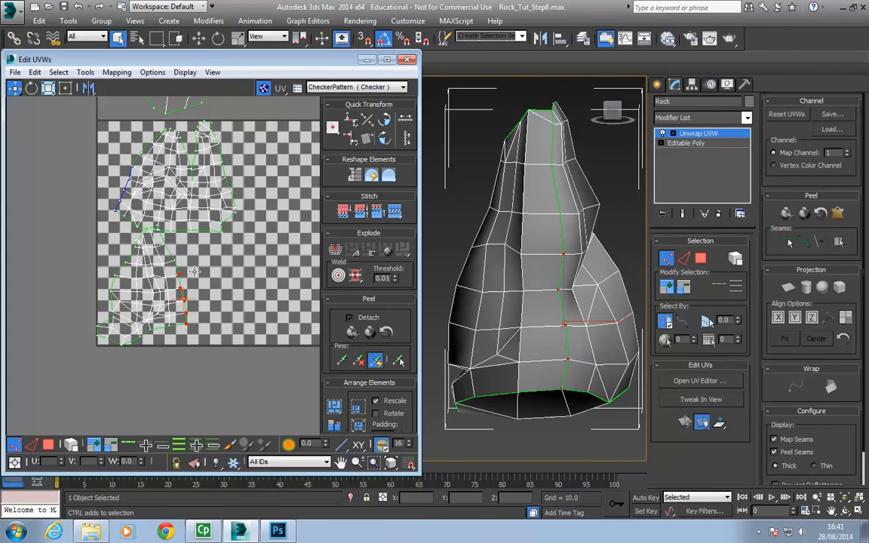
{"action": "left_click_drag", "start_coordinate": [181, 258], "coordinate": [174, 272], "text": "ctrl"}
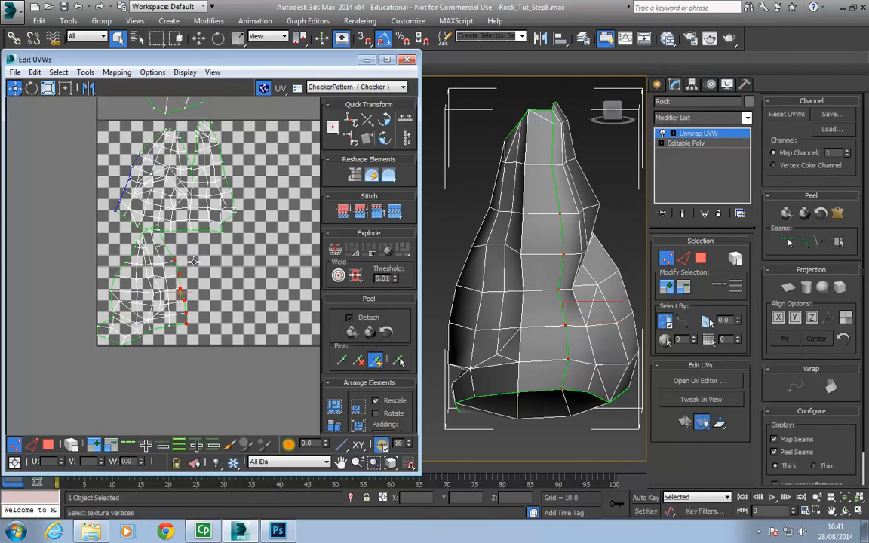
{"action": "middle_click_drag", "start_coordinate": [190, 261], "coordinate": [182, 278]}
{"action": "left_click", "coordinate": [382, 215]}
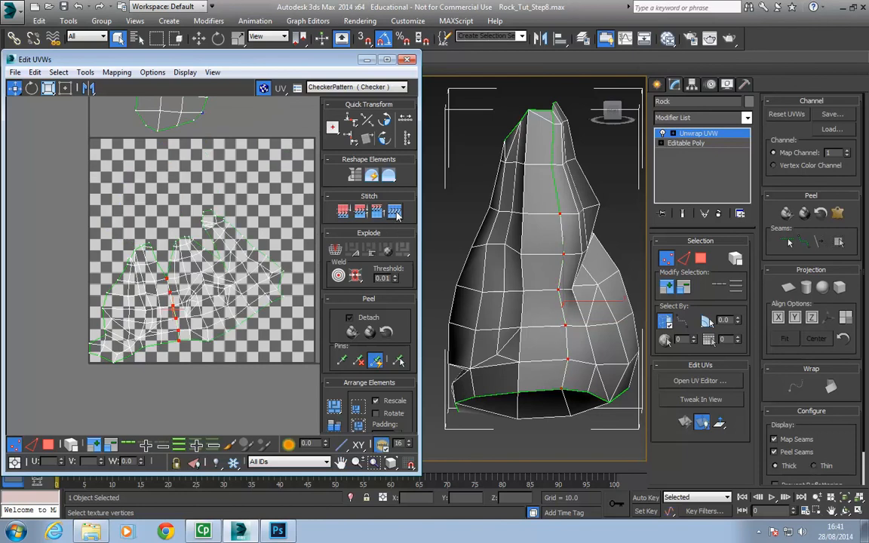
- Select four neighbouring vertices on the lower border of the joined side shell that are shared with the round base shell
{"action": "middle_click_drag", "start_coordinate": [248, 205], "coordinate": [248, 185]}
{"action": "middle_click_drag", "start_coordinate": [282, 323], "coordinate": [238, 390]}
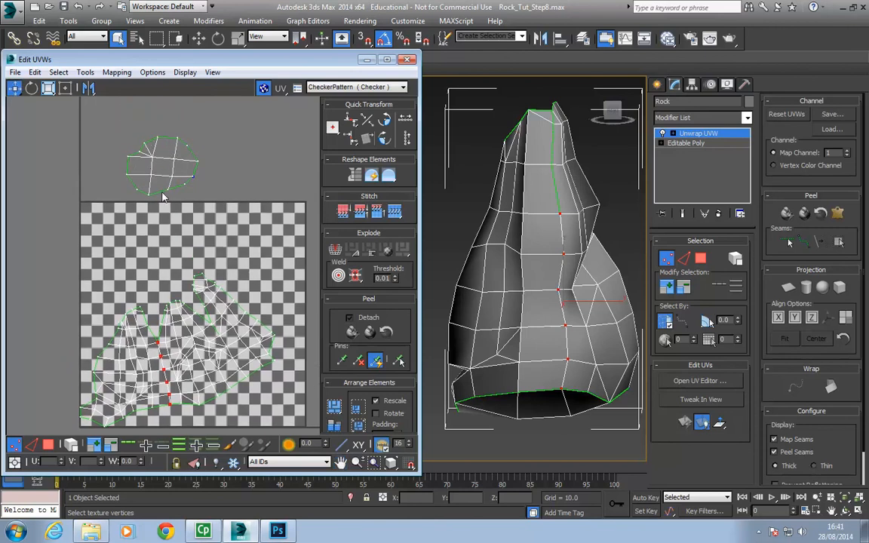
{"action": "middle_click_drag", "start_coordinate": [228, 413], "coordinate": [223, 332]}
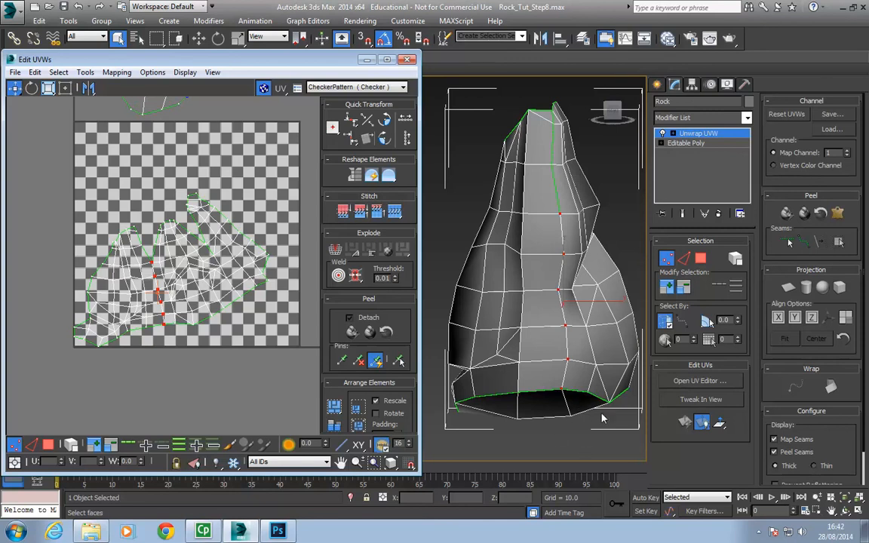
{"action": "left_click", "coordinate": [591, 392]}
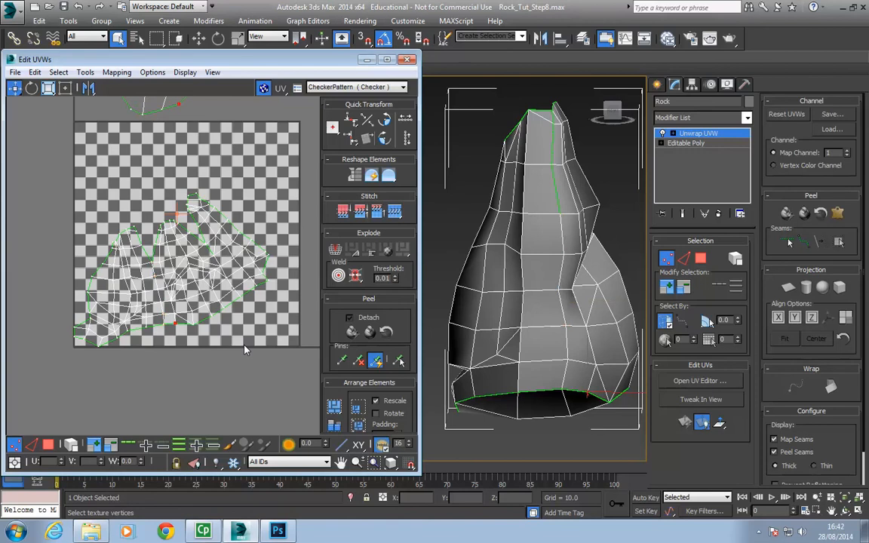
{"action": "left_click", "coordinate": [194, 325], "text": "ctrl"}
{"action": "left_click_drag", "start_coordinate": [221, 313], "coordinate": [224, 315], "text": "ctrl"}
{"action": "mouse_move", "coordinate": [258, 286]}
{"action": "middle_mouse_down"}
{"action": "mouse_move", "coordinate": [258, 333]}
{"action": "mouse_move", "coordinate": [250, 294]}
{"action": "middle_mouse_up"}
{"action": "left_click", "coordinate": [217, 318], "text": "ctrl"}
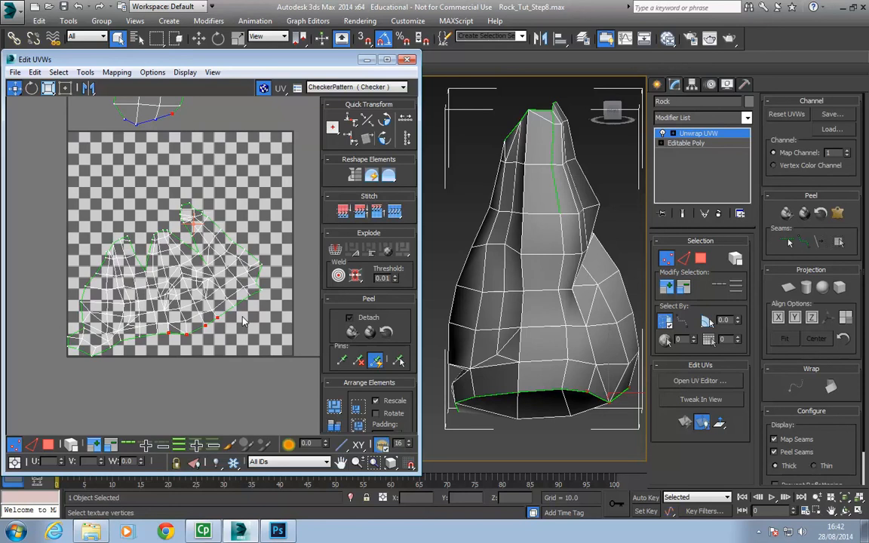
{"action": "middle_click_drag", "start_coordinate": [574, 367], "coordinate": [519, 370], "text": "alt"}
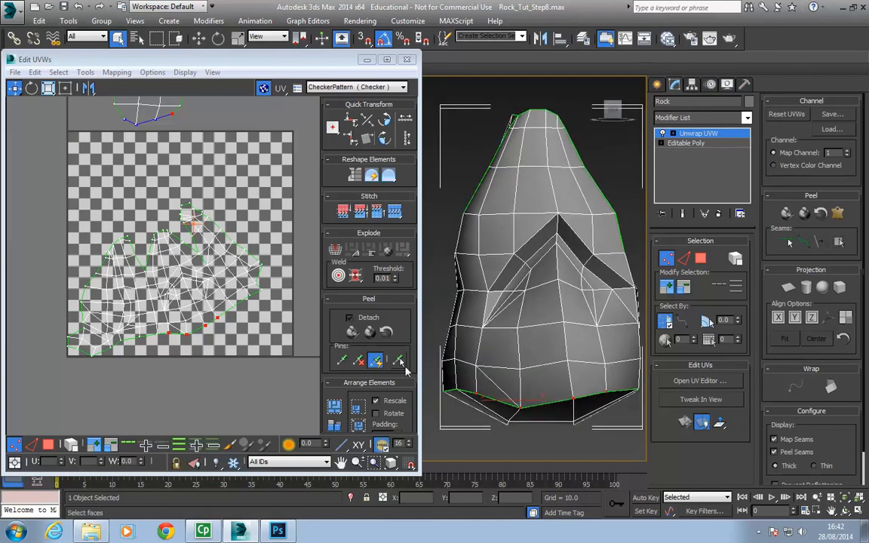
- Try to stitch the base shell to the sides at the selected border vertices, and undo the attempt
{"action": "left_click", "coordinate": [395, 213]}
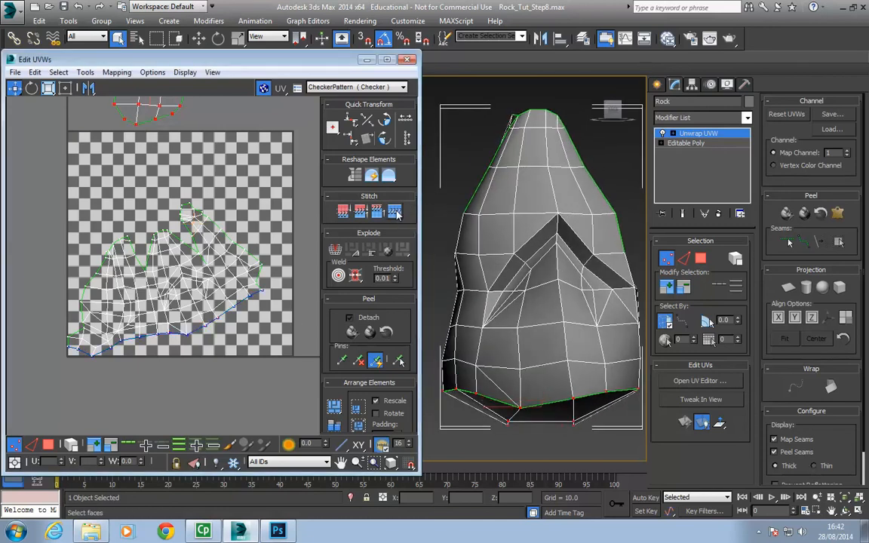
{"action": "mouse_move", "coordinate": [242, 200]}
{"action": "middle_mouse_down"}
{"action": "mouse_move", "coordinate": [235, 268]}
{"action": "mouse_move", "coordinate": [243, 212]}
{"action": "middle_mouse_up"}
{"action": "key", "text": "ctrl+z"}
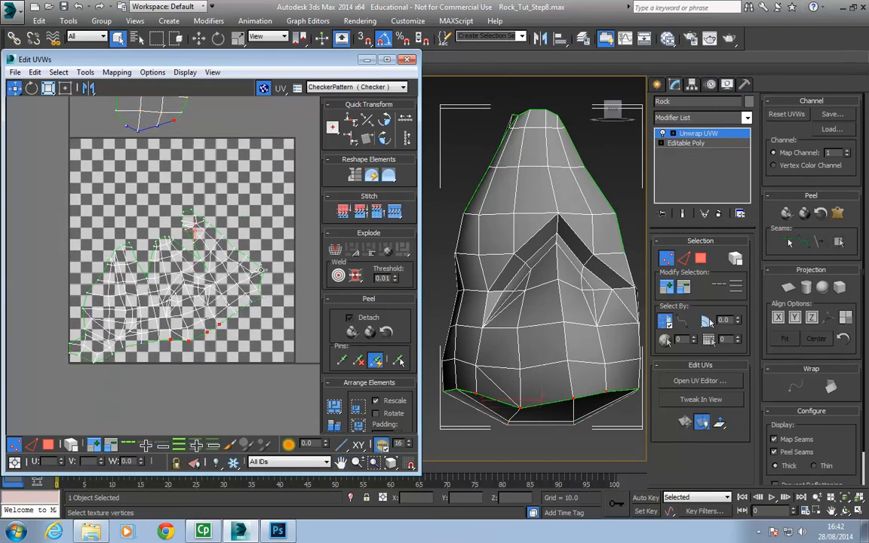
- Stitch the round base shell to the lower border of the joined side shell along four shared vertices
{"action": "middle_click_drag", "start_coordinate": [237, 332], "coordinate": [241, 306]}
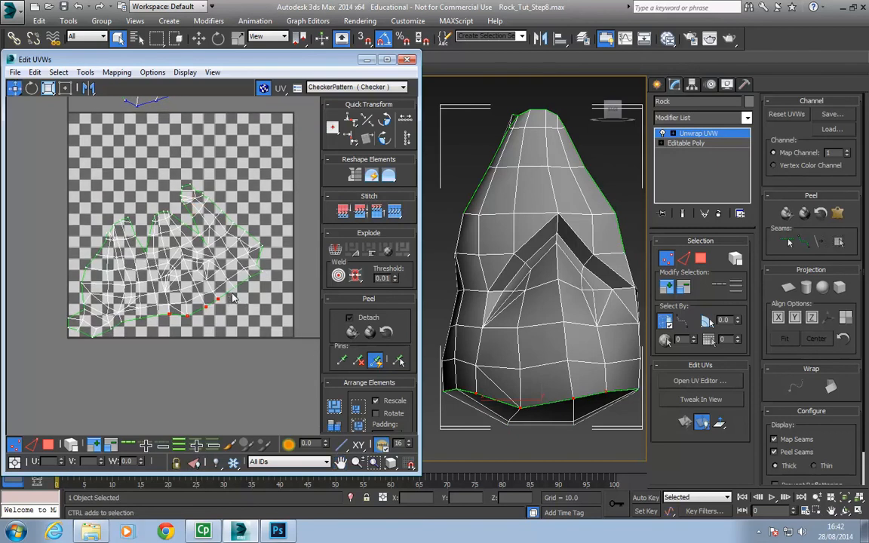
{"action": "middle_click_drag", "start_coordinate": [217, 129], "coordinate": [201, 188]}
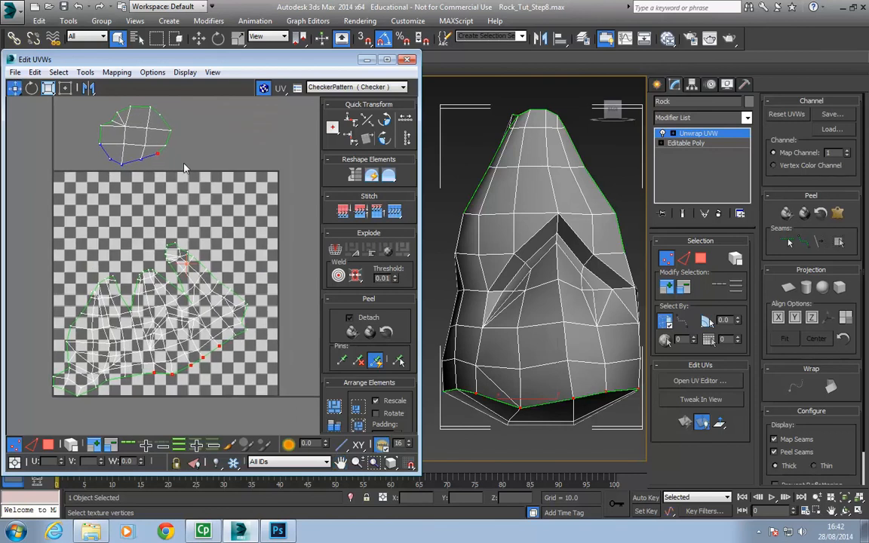
{"action": "middle_click_drag", "start_coordinate": [206, 236], "coordinate": [216, 147]}
{"action": "middle_click_drag", "start_coordinate": [212, 267], "coordinate": [201, 286]}
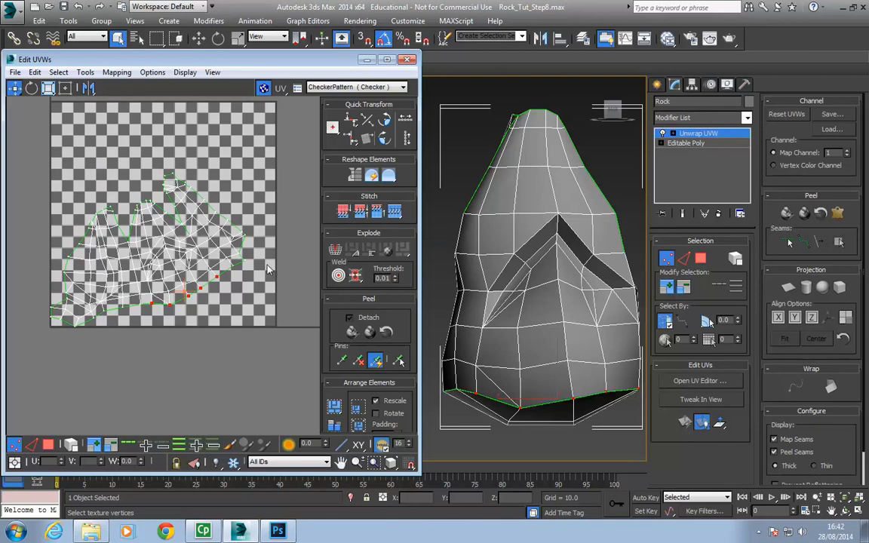
{"action": "mouse_move", "coordinate": [230, 289]}
{"action": "middle_mouse_down"}
{"action": "mouse_move", "coordinate": [230, 199]}
{"action": "mouse_move", "coordinate": [234, 264]}
{"action": "mouse_move", "coordinate": [263, 268]}
{"action": "mouse_move", "coordinate": [258, 277]}
{"action": "mouse_move", "coordinate": [239, 237]}
{"action": "mouse_move", "coordinate": [240, 295]}
{"action": "middle_mouse_up"}
{"action": "middle_click_drag", "start_coordinate": [177, 152], "coordinate": [201, 162]}
{"action": "middle_click_drag", "start_coordinate": [171, 230], "coordinate": [178, 211]}
{"action": "scroll", "coordinate": [211, 324], "scroll_direction": "up", "scroll_amount": 2}
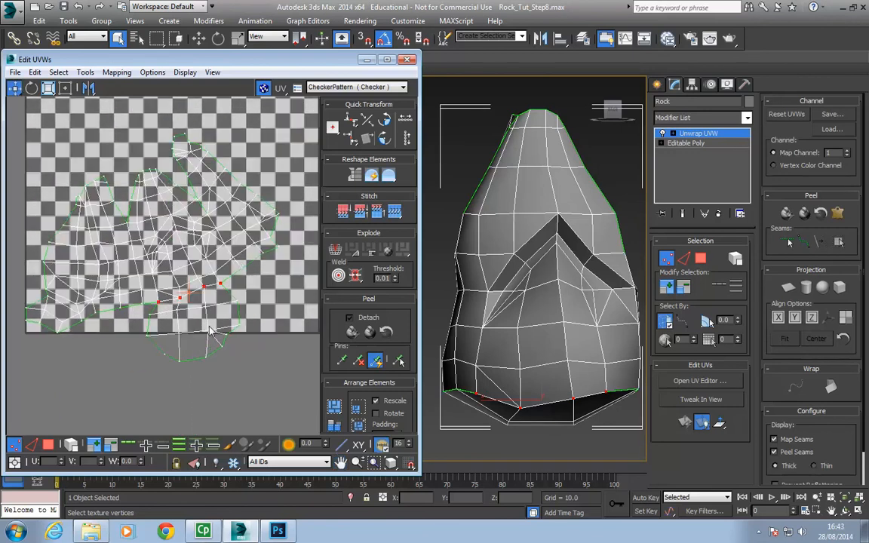
{"action": "middle_click_drag", "start_coordinate": [211, 324], "coordinate": [215, 357]}
{"action": "scroll", "coordinate": [215, 360], "scroll_direction": "down", "scroll_amount": 2}
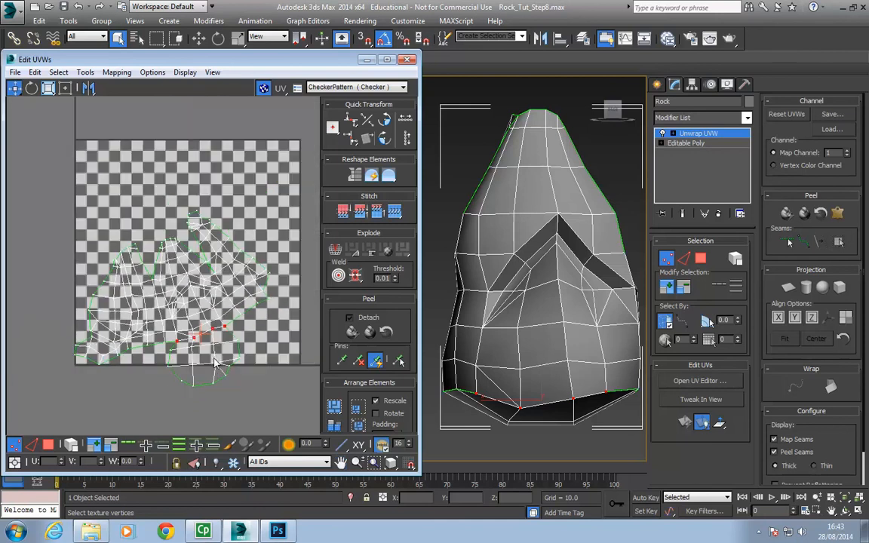
- Select the entire joined shell as a face element and move it up fully inside the UV tile, leaving it deselected
{"action": "left_click", "coordinate": [49, 445]}
{"action": "left_click", "coordinate": [70, 444]}
{"action": "left_click", "coordinate": [147, 332], "text": "ctrl"}
{"action": "left_click_drag", "start_coordinate": [202, 327], "coordinate": [210, 271]}
{"action": "left_click", "coordinate": [85, 72]}
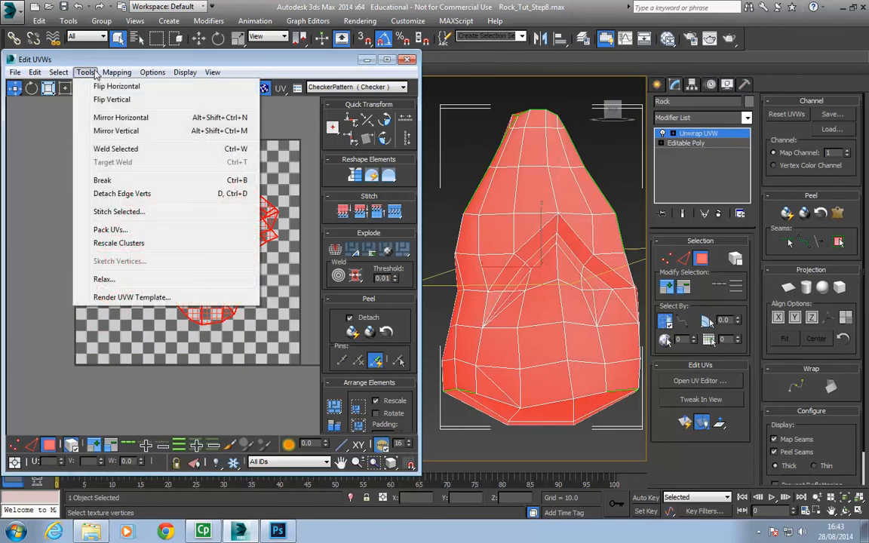
{"action": "left_click", "coordinate": [177, 306]}
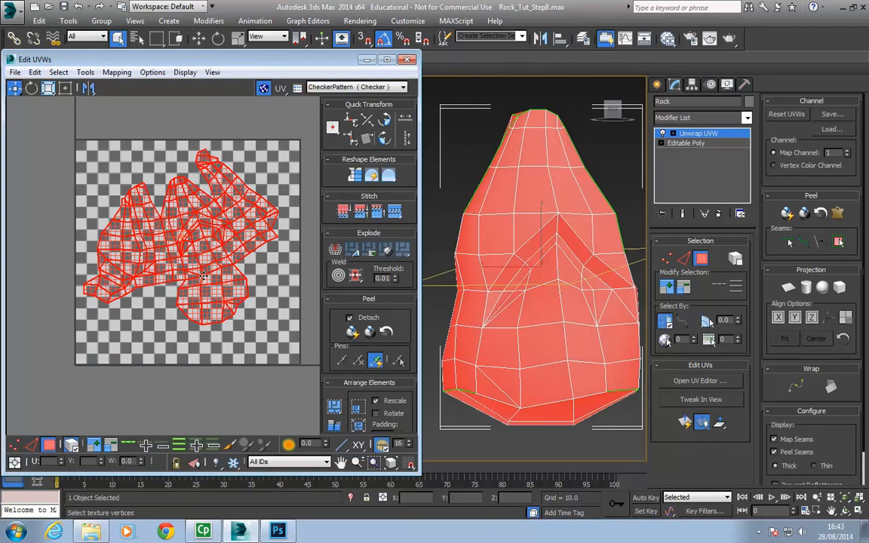
{"action": "left_click", "coordinate": [268, 160]}
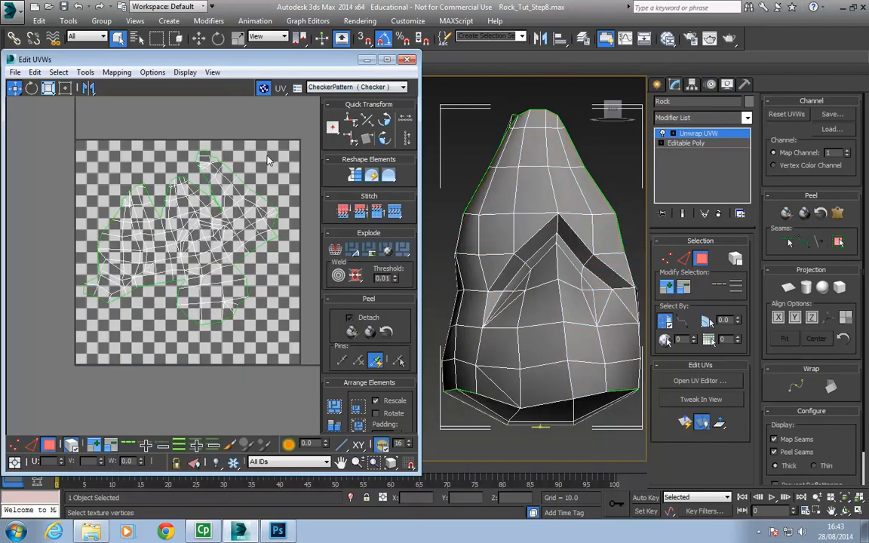
- Display the CheckerPattern on the rock and view the model's underside
{"action": "left_click", "coordinate": [336, 86]}
{"action": "left_click", "coordinate": [339, 99]}
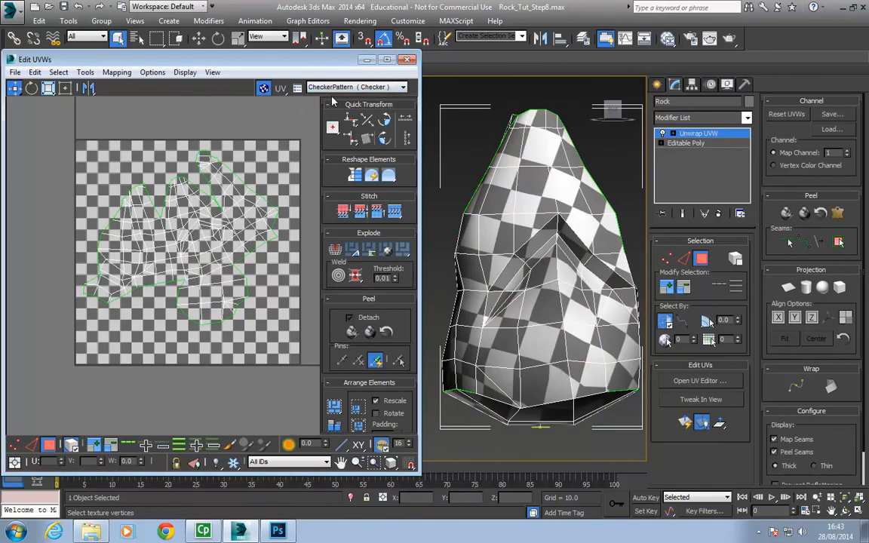
{"action": "middle_click_drag", "start_coordinate": [579, 396], "coordinate": [587, 256], "text": "alt"}
- Relax all faces of the joined shell by polygon angles, close the Relax Tool and clear the selection
{"action": "key", "text": "ctrl+a"}
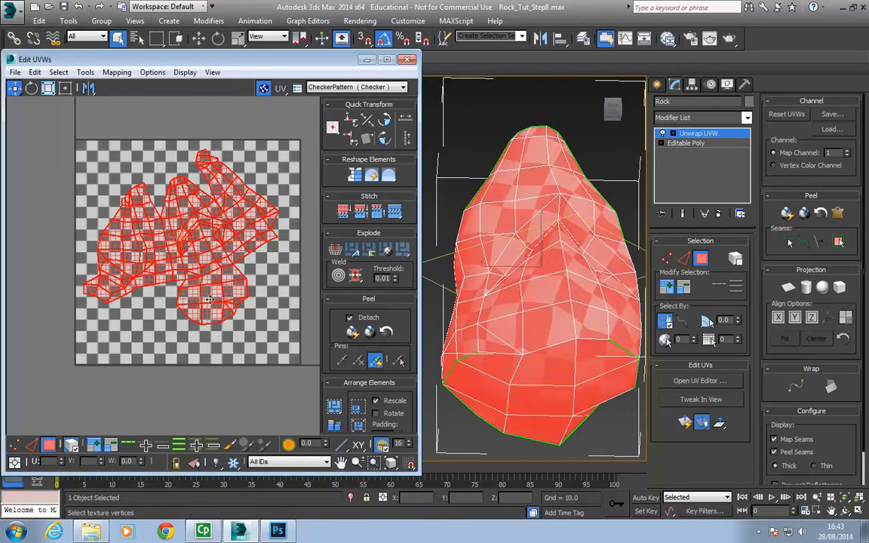
{"action": "left_click", "coordinate": [85, 71]}
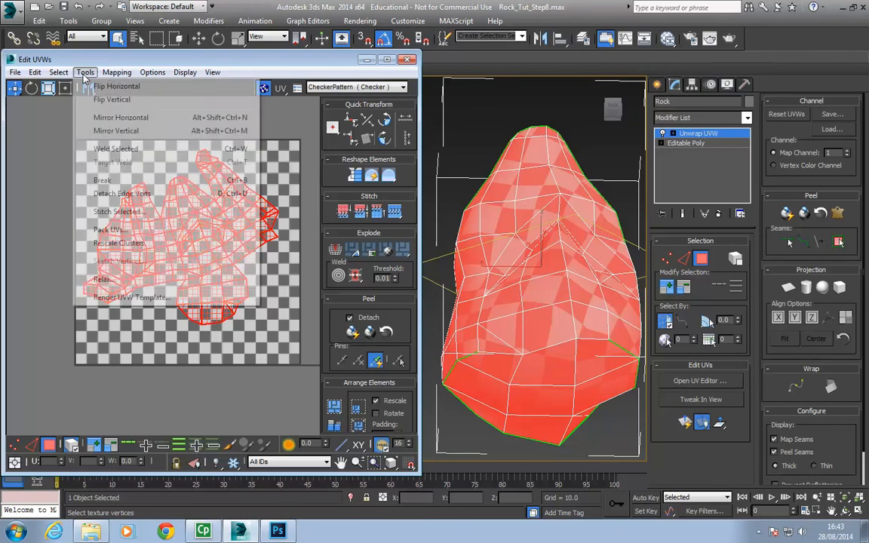
{"action": "left_click", "coordinate": [122, 285]}
{"action": "left_click", "coordinate": [94, 105]}
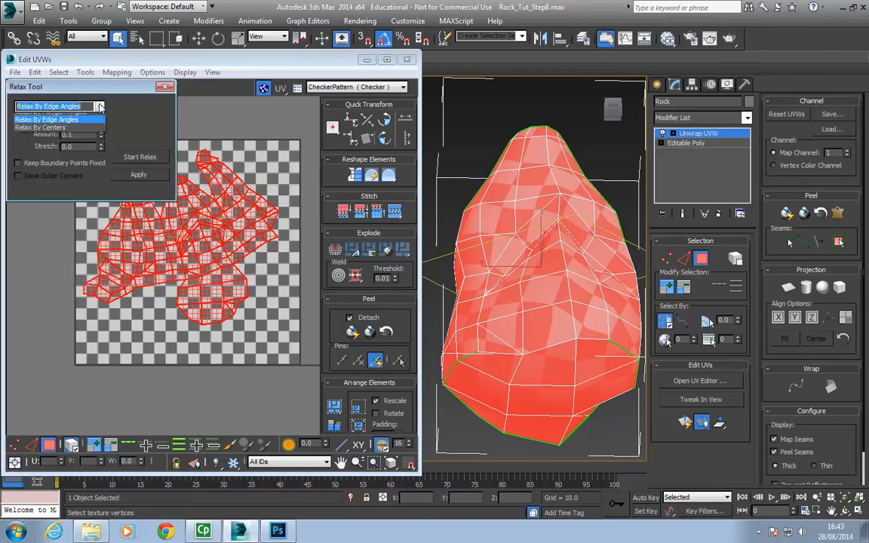
{"action": "left_click", "coordinate": [88, 111]}
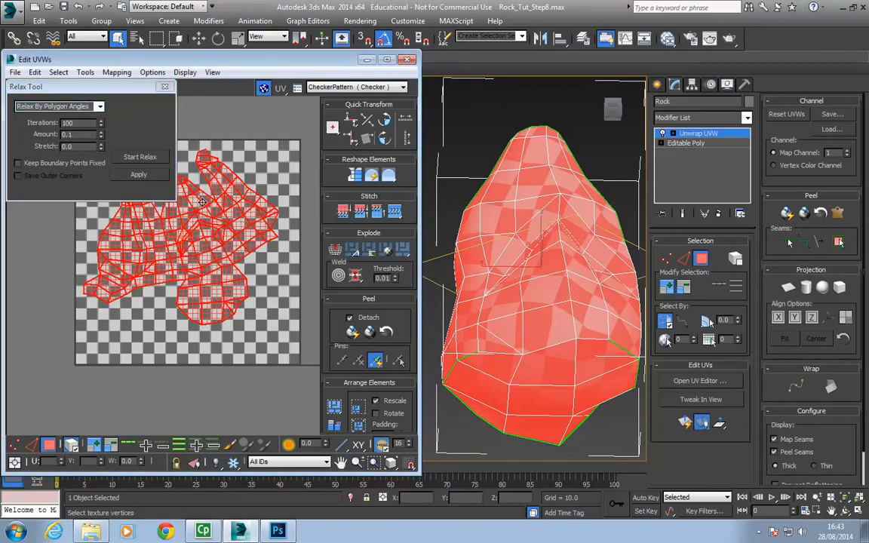
{"action": "middle_click_drag", "start_coordinate": [195, 203], "coordinate": [223, 270]}
{"action": "left_click", "coordinate": [140, 157]}
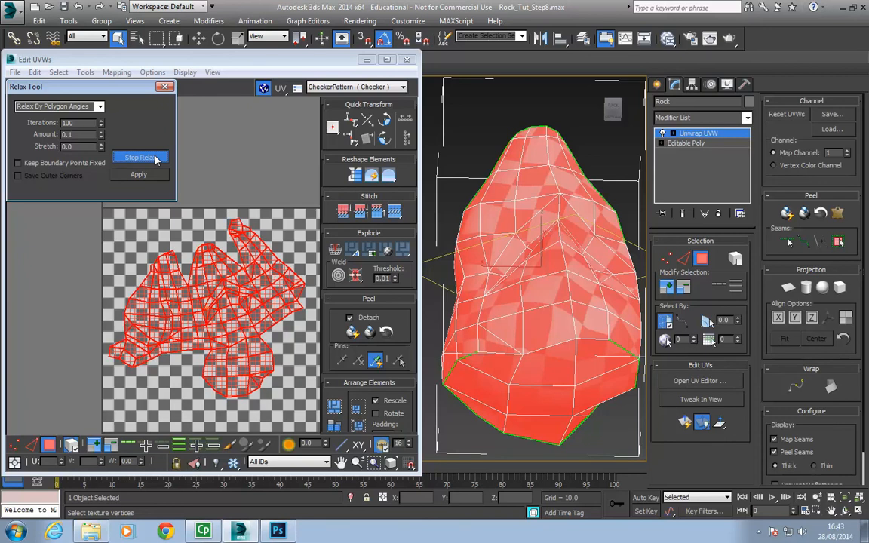
{"action": "left_click", "coordinate": [156, 159]}
{"action": "left_click", "coordinate": [164, 86]}
{"action": "middle_click_drag", "start_coordinate": [229, 230], "coordinate": [170, 144]}
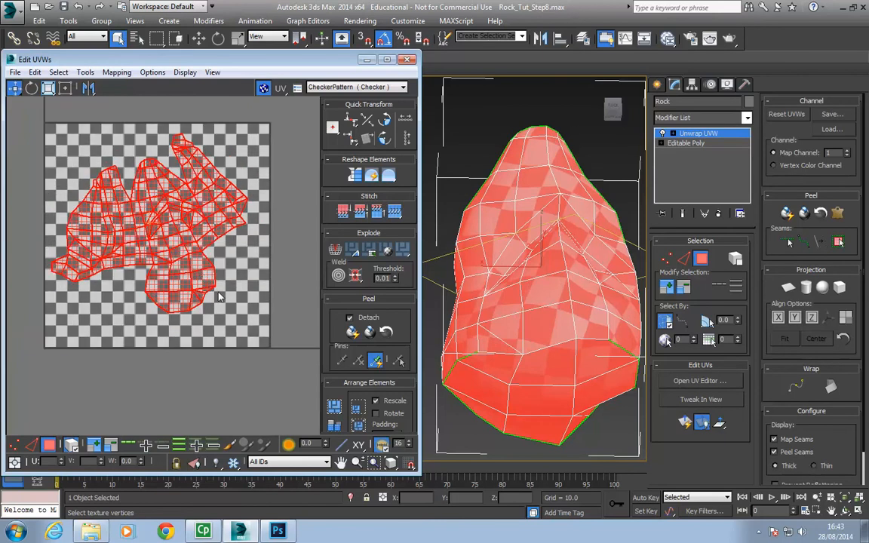
{"action": "left_click", "coordinate": [293, 260]}
- Examine the checker pattern and seams around the rock, comparing them with the stone.tga concept painting in Photoshop
{"action": "middle_click_drag", "start_coordinate": [546, 299], "coordinate": [525, 305], "text": "alt"}
{"action": "mouse_move", "coordinate": [529, 303]}
{"action": "middle_mouse_down", "text": "alt"}
{"action": "mouse_move", "coordinate": [578, 303]}
{"action": "mouse_move", "coordinate": [522, 300]}
{"action": "mouse_move", "coordinate": [596, 303]}
{"action": "mouse_move", "coordinate": [539, 300]}
{"action": "middle_mouse_up", "text": "alt"}
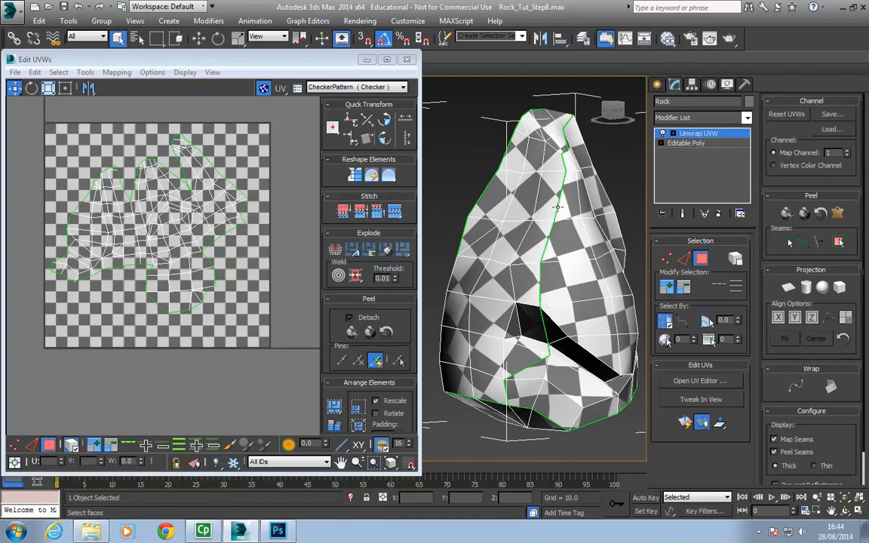
{"action": "middle_click_drag", "start_coordinate": [480, 308], "coordinate": [517, 338], "text": "alt"}
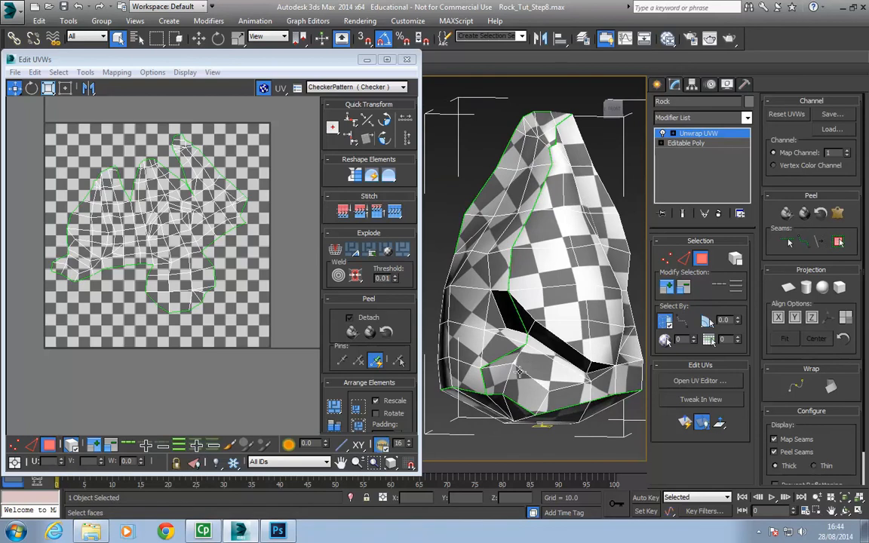
{"action": "left_click", "coordinate": [278, 532]}
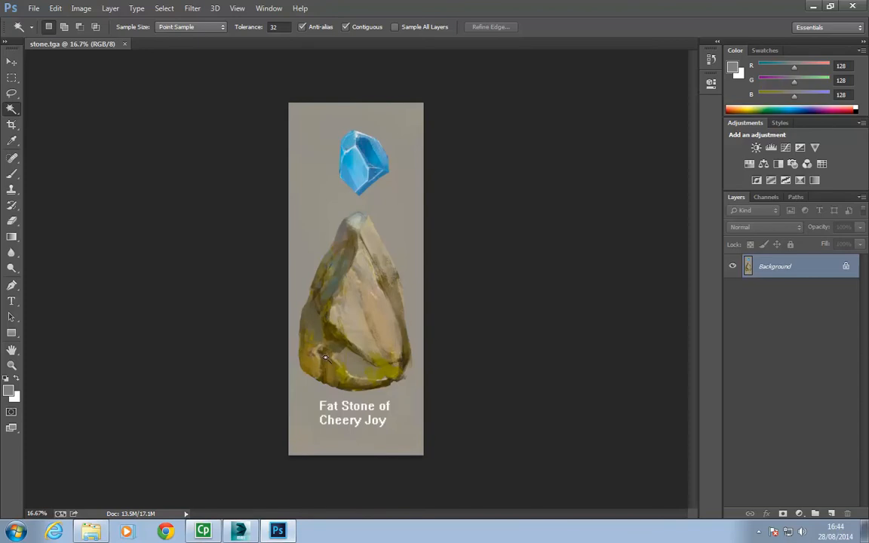
{"action": "left_click", "coordinate": [239, 531]}
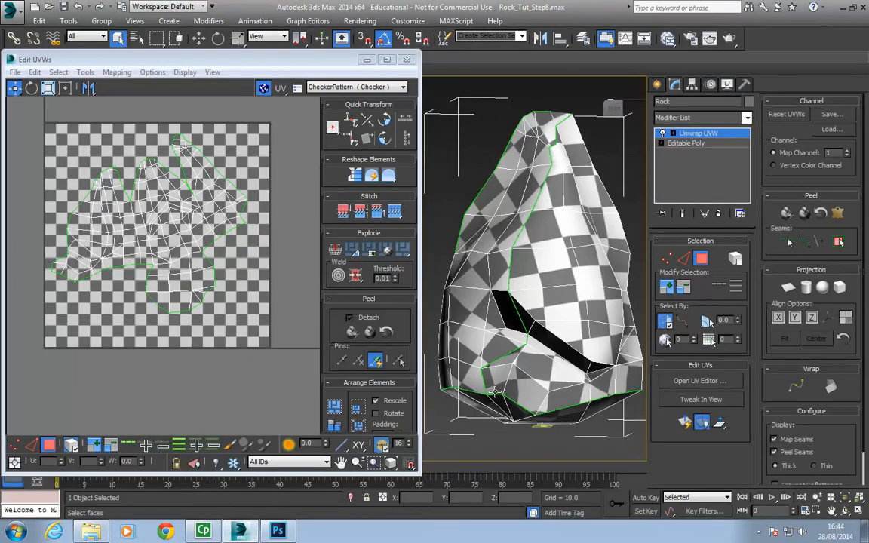
{"action": "middle_click_drag", "start_coordinate": [465, 356], "coordinate": [577, 285], "text": "alt"}
{"action": "middle_click_drag", "start_coordinate": [536, 360], "coordinate": [466, 330], "text": "alt"}
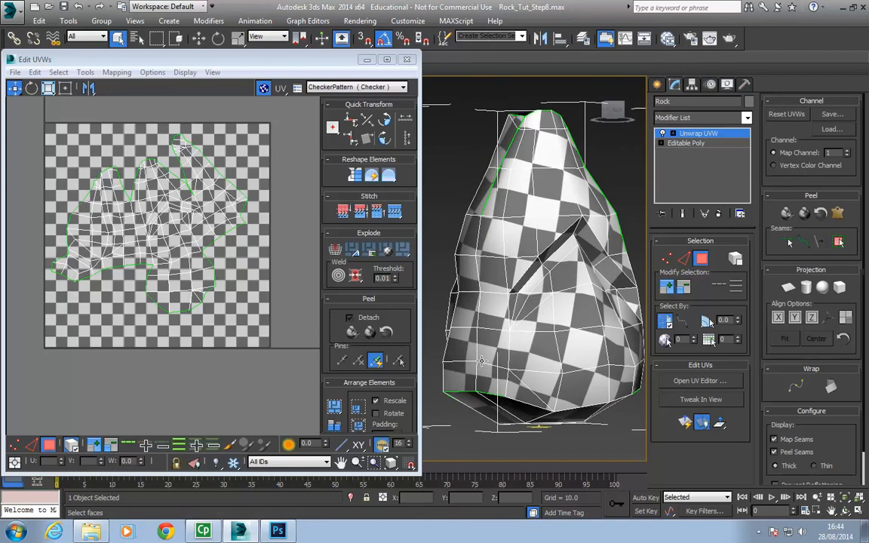
{"action": "middle_click_drag", "start_coordinate": [543, 338], "coordinate": [590, 326], "text": "alt"}
{"action": "middle_click_drag", "start_coordinate": [189, 266], "coordinate": [190, 298]}
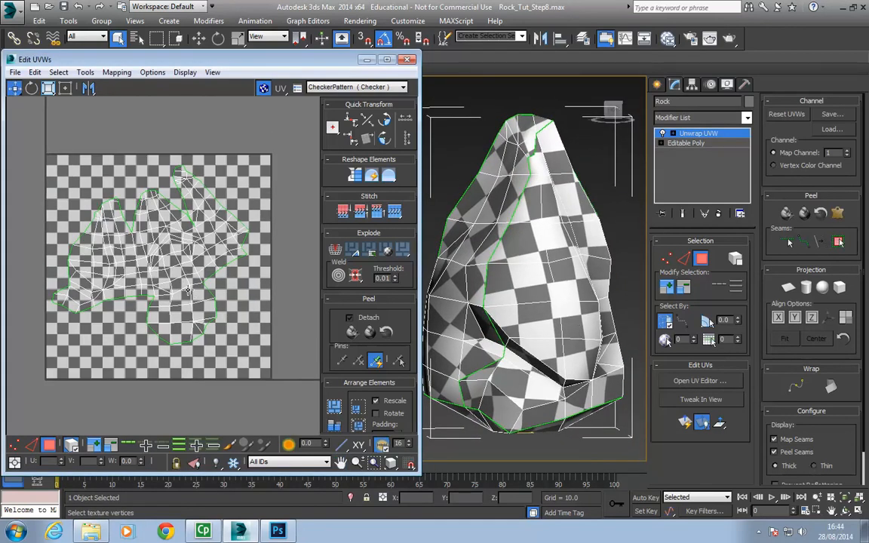
- Select all faces of the joined shell and review its layout inside the UV tile
{"action": "key", "text": "ctrl+a"}
{"action": "middle_click_drag", "start_coordinate": [209, 260], "coordinate": [230, 304]}
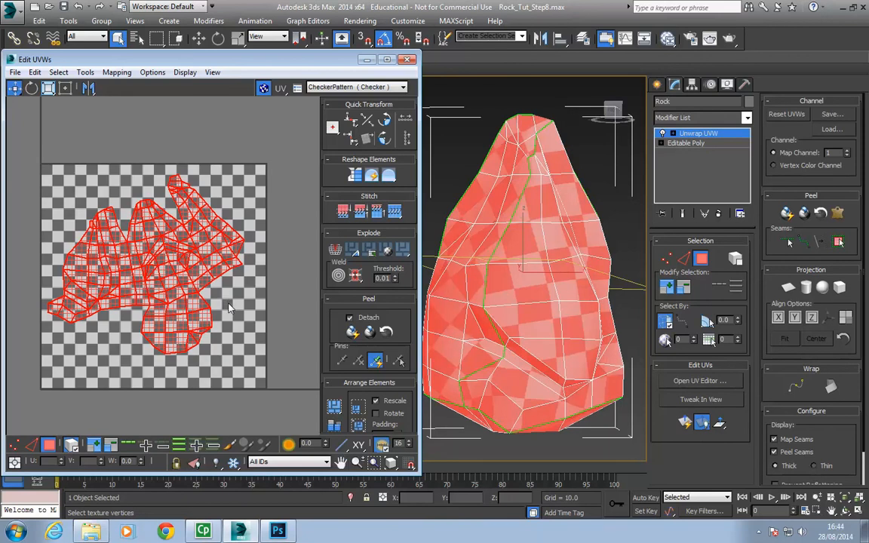
{"action": "mouse_move", "coordinate": [218, 290]}
{"action": "middle_mouse_down"}
{"action": "mouse_move", "coordinate": [214, 296]}
{"action": "mouse_move", "coordinate": [219, 287]}
{"action": "middle_mouse_up"}
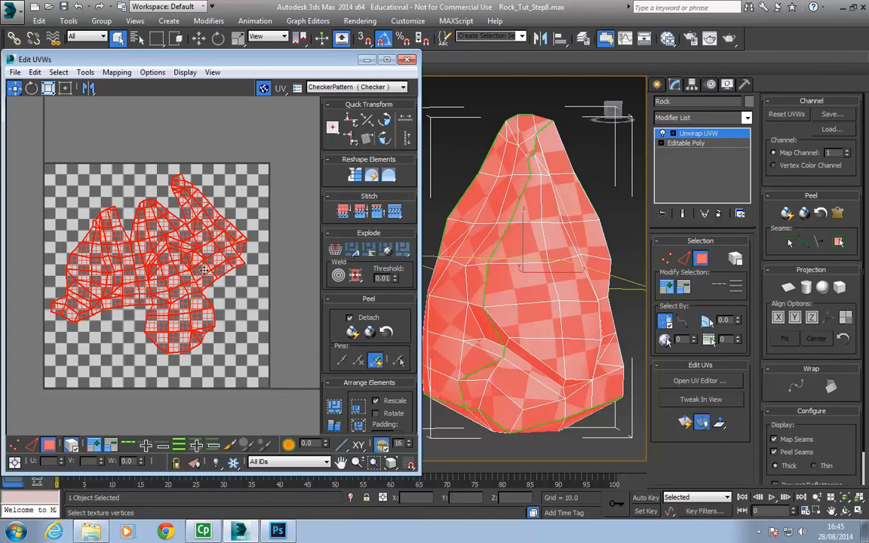
{"action": "mouse_move", "coordinate": [230, 281]}
{"action": "middle_mouse_down"}
{"action": "mouse_move", "coordinate": [221, 289]}
{"action": "mouse_move", "coordinate": [229, 295]}
{"action": "middle_mouse_up"}
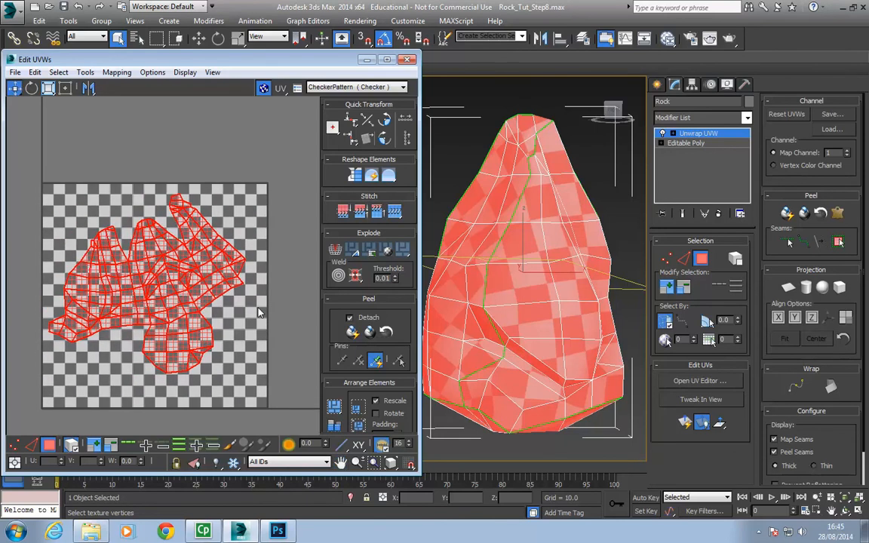
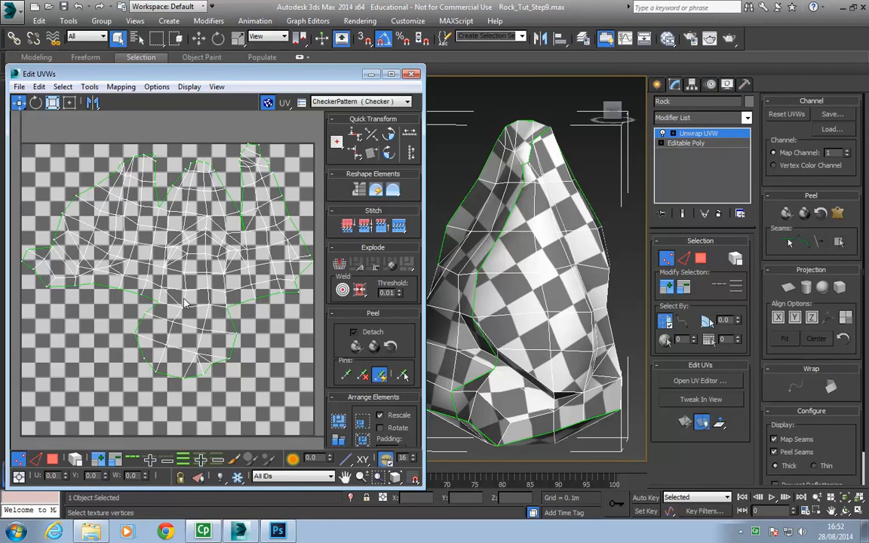
- Render the rock's UVW template with width and height set to 2048
{"action": "left_click", "coordinate": [90, 86]}
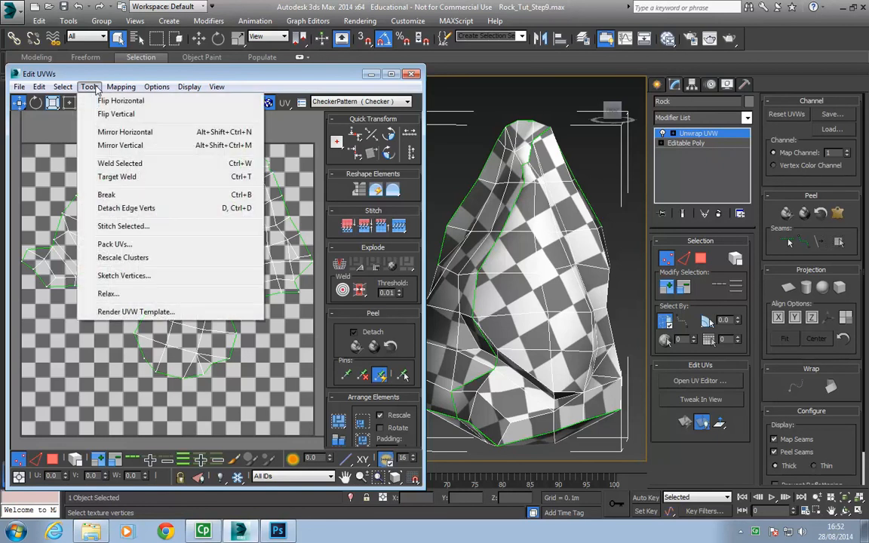
{"action": "left_click", "coordinate": [113, 313]}
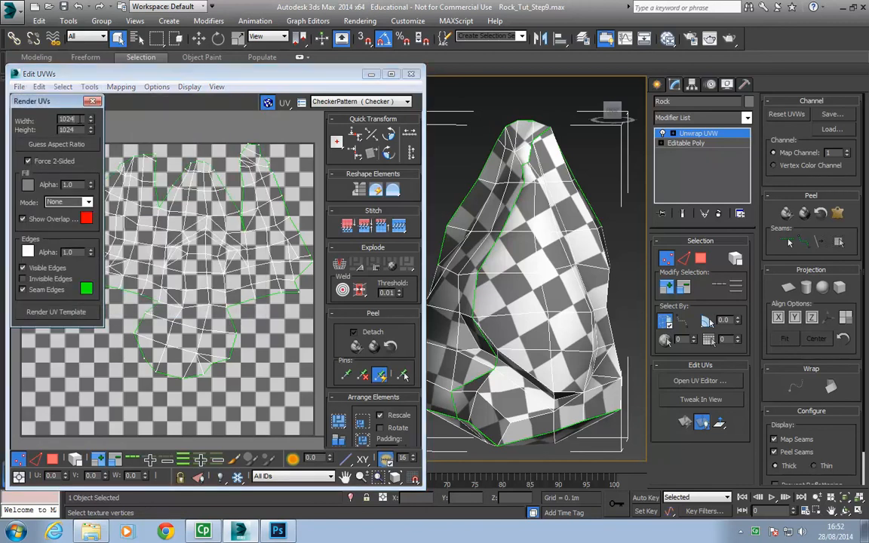
{"action": "key", "text": "BackSpace"}
{"action": "type", "text": "2048"}
{"action": "key", "text": "Tab"}
{"action": "type", "text": "2048"}
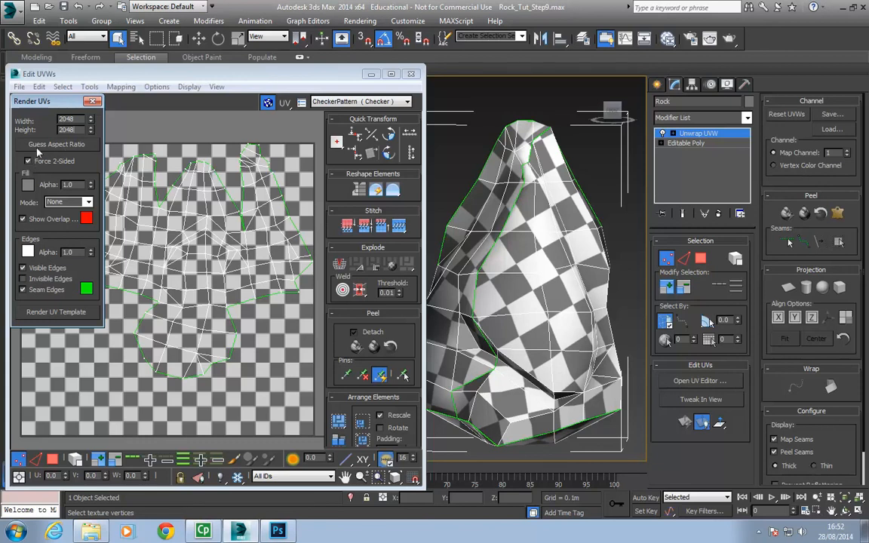
{"action": "left_click", "coordinate": [58, 318]}
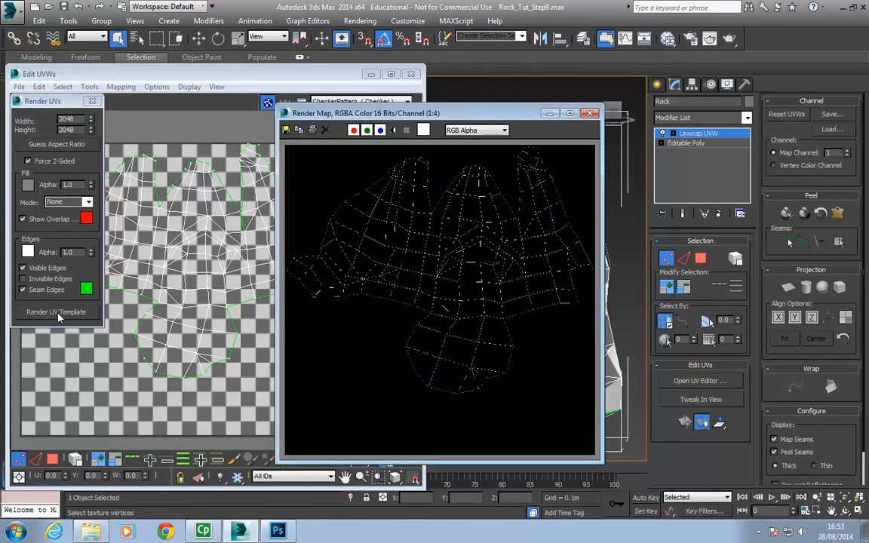
- Browse to the Concept3d_rock Textures folder for saving the rendered template, cancel the save, and close the rendered map and render settings
{"action": "left_click_drag", "start_coordinate": [522, 116], "coordinate": [656, 74]}
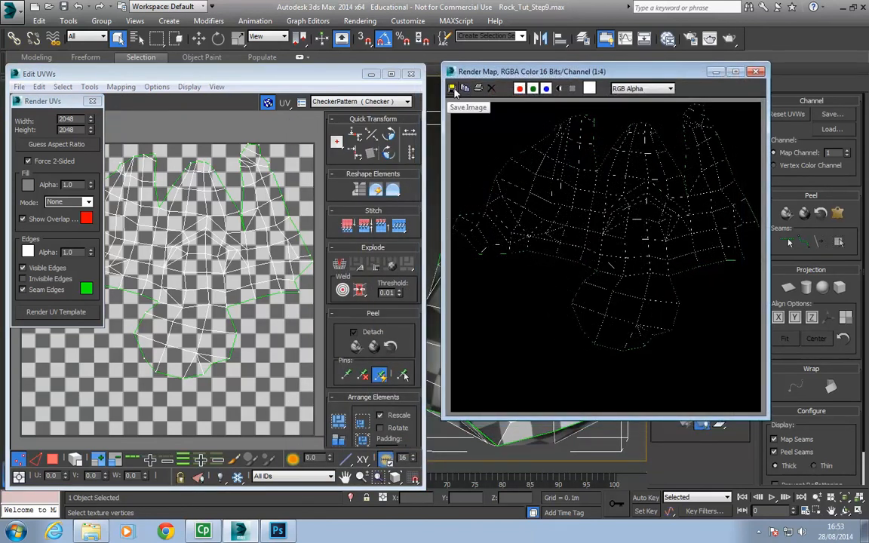
{"action": "left_click", "coordinate": [453, 89]}
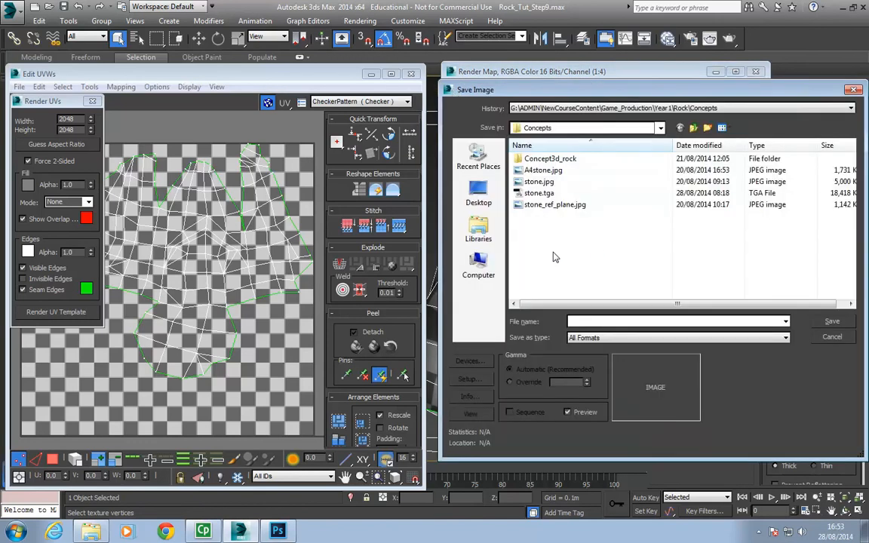
{"action": "double_click", "coordinate": [562, 159]}
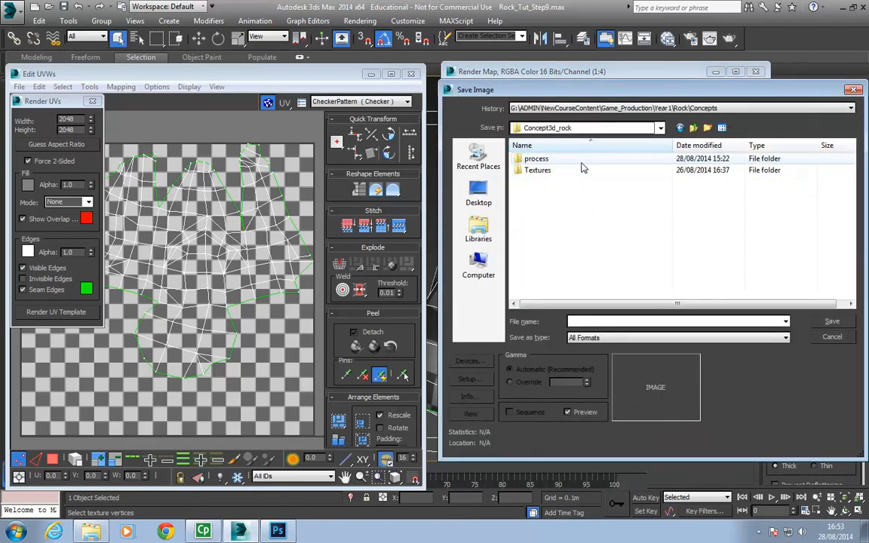
{"action": "double_click", "coordinate": [537, 170]}
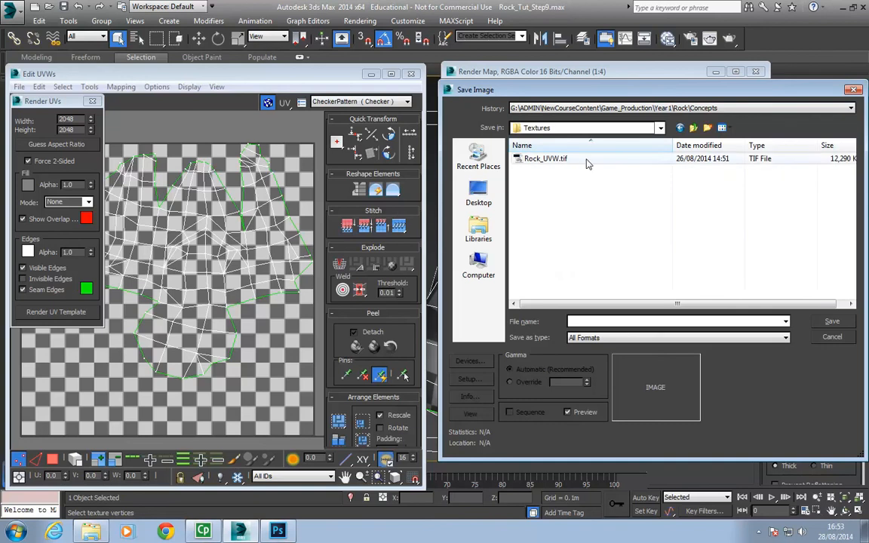
{"action": "left_click", "coordinate": [830, 339]}
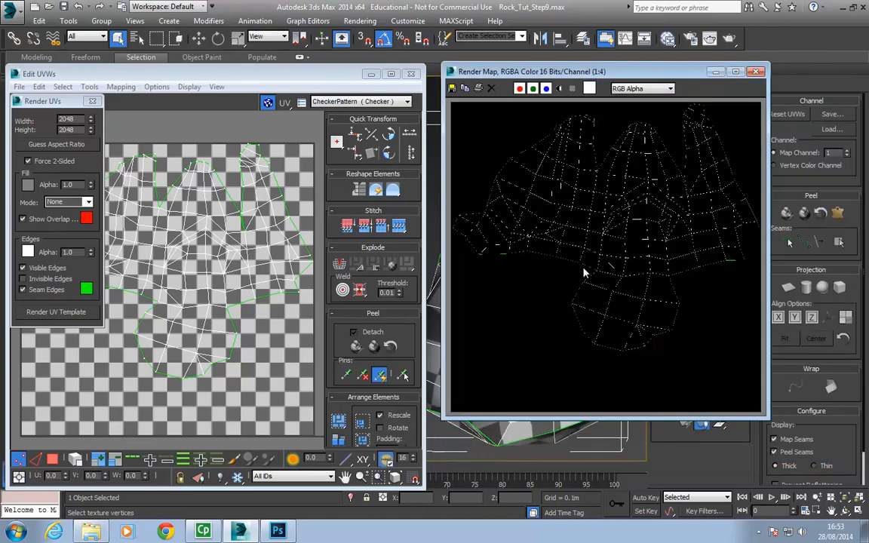
{"action": "left_click", "coordinate": [757, 72]}
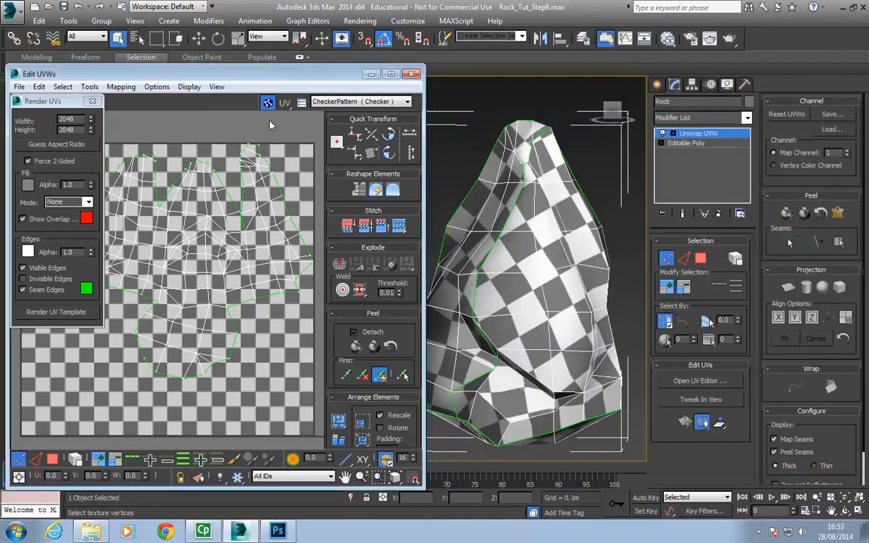
{"action": "left_click", "coordinate": [92, 101]}
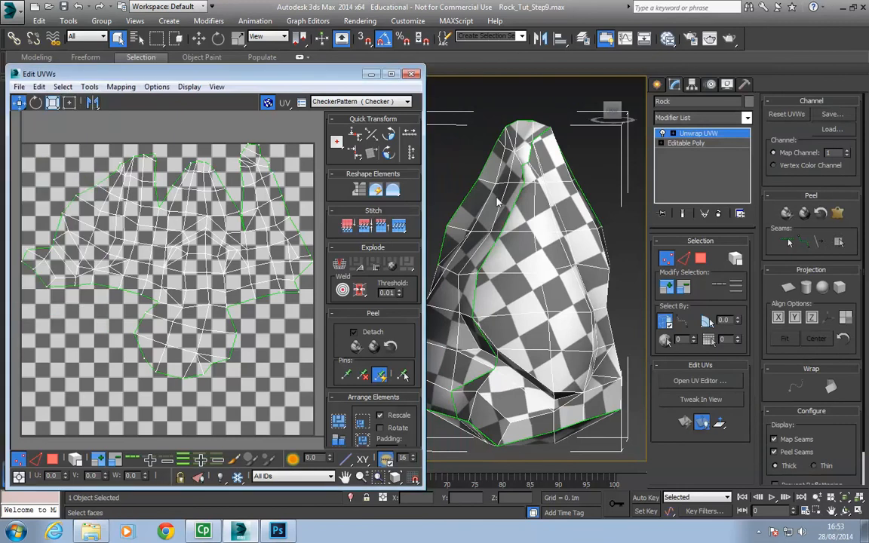
- Collapse the rock's modifier stack down to the Unwrap UVW modifier
{"action": "right_click", "coordinate": [726, 139]}
{"action": "left_click", "coordinate": [726, 244]}
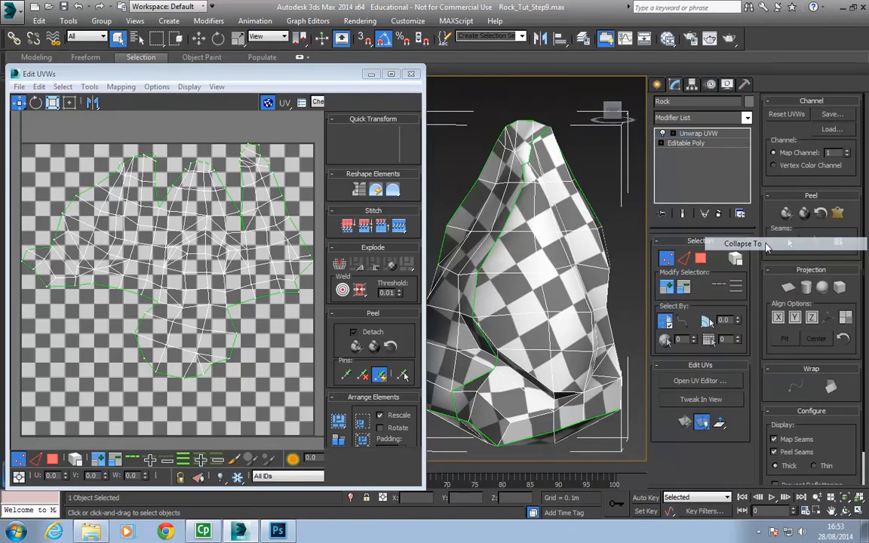
{"action": "middle_click_drag", "start_coordinate": [447, 233], "coordinate": [382, 241]}
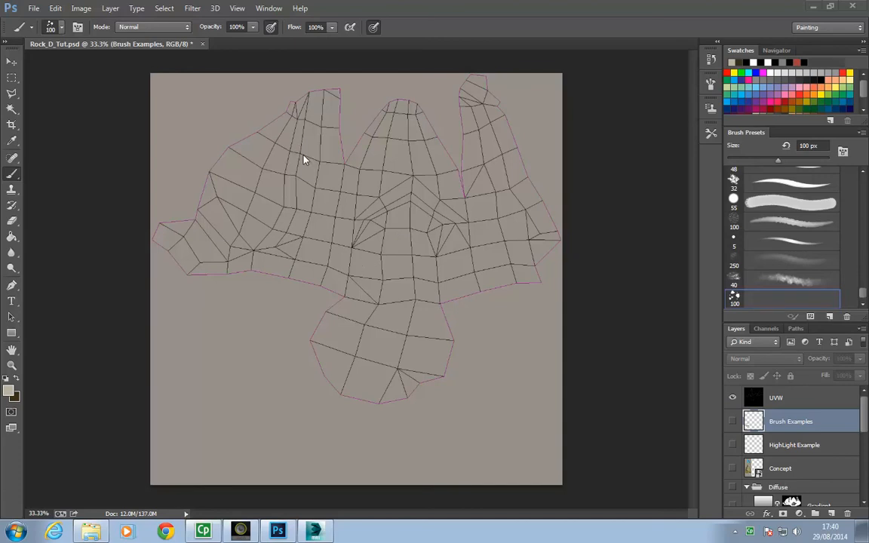
- Switch to Rock_D_Tut.psd in Photoshop and check the texture's image size
{"action": "left_click", "coordinate": [81, 8]}
{"action": "left_click", "coordinate": [83, 92]}
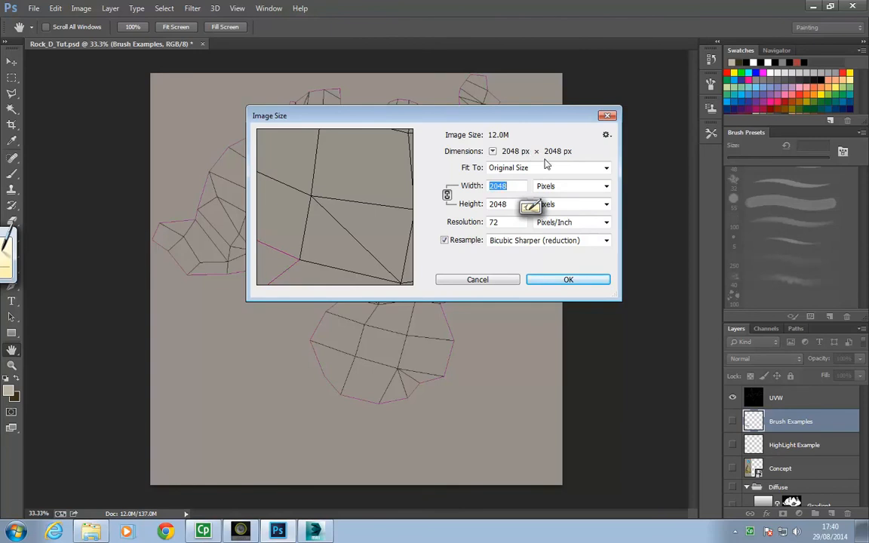
{"action": "left_click", "coordinate": [571, 279]}
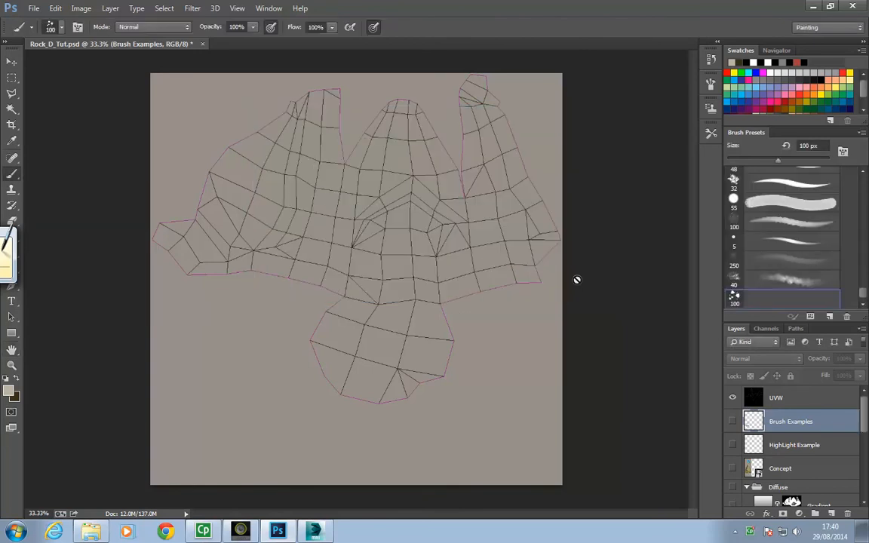
- Select the UVW layer and toggle its visibility to compare the canvas with and without the wireframe
{"action": "left_click", "coordinate": [792, 397]}
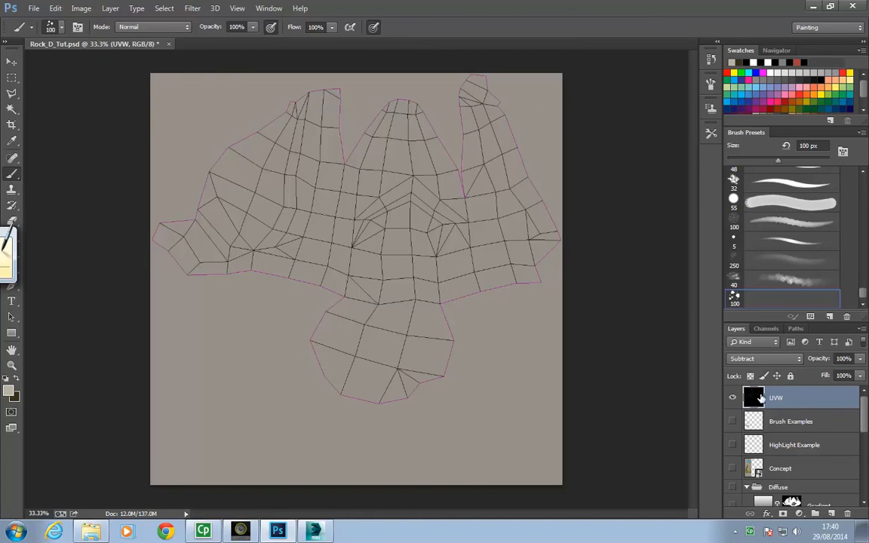
{"action": "left_click", "coordinate": [733, 398]}
{"action": "left_click", "coordinate": [733, 398]}
{"action": "left_click", "coordinate": [732, 398]}
{"action": "left_click", "coordinate": [732, 398]}
{"action": "left_click", "coordinate": [733, 398]}
{"action": "left_click", "coordinate": [732, 399]}
- Set the UVW layer's blending mode to Normal for comparison and return it to Subtract
{"action": "left_click", "coordinate": [770, 359]}
{"action": "left_click", "coordinate": [773, 54]}
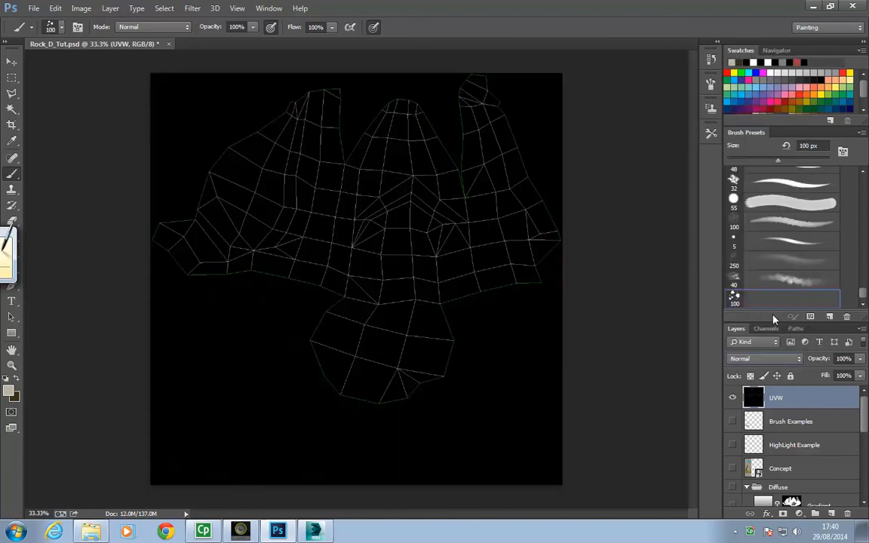
{"action": "left_click", "coordinate": [770, 360]}
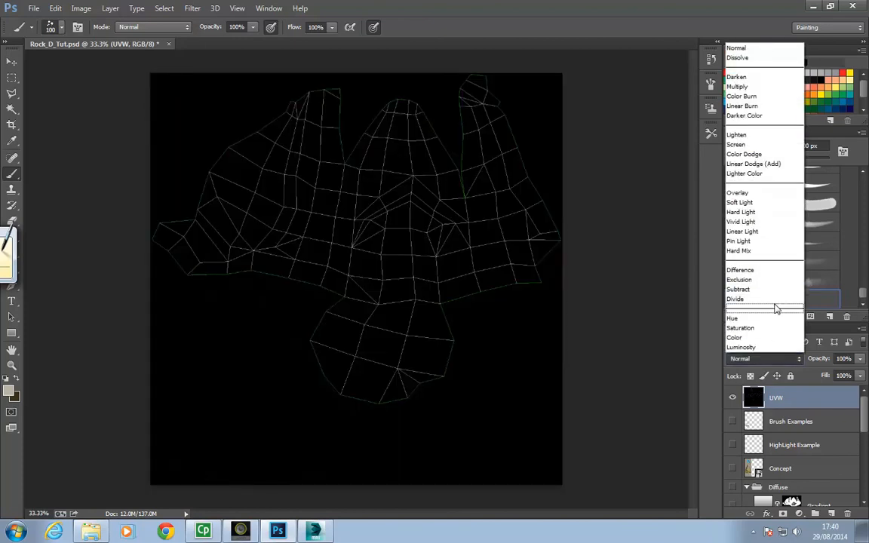
{"action": "left_click", "coordinate": [772, 290]}
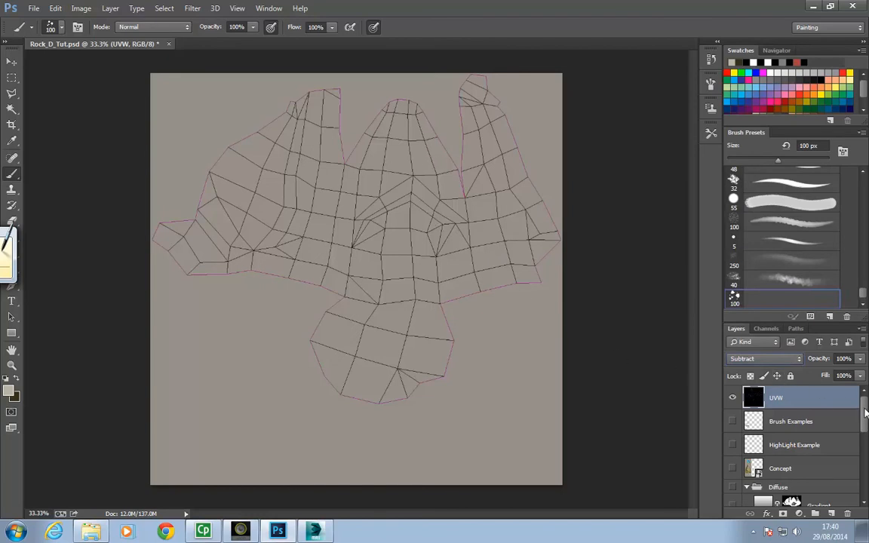
- Show the Concept layer to view the reference painting and hide it again
{"action": "scroll", "coordinate": [865, 410], "scroll_direction": "down", "scroll_amount": 1}
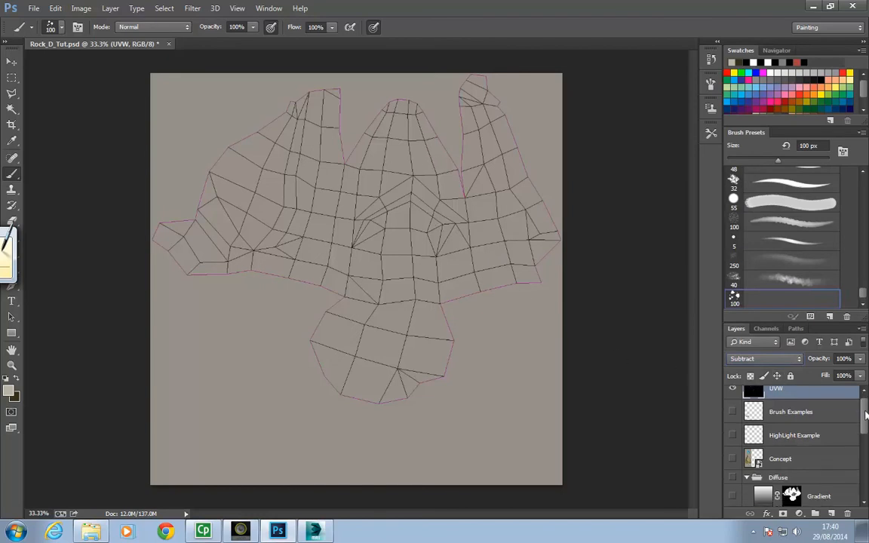
{"action": "left_click", "coordinate": [732, 455]}
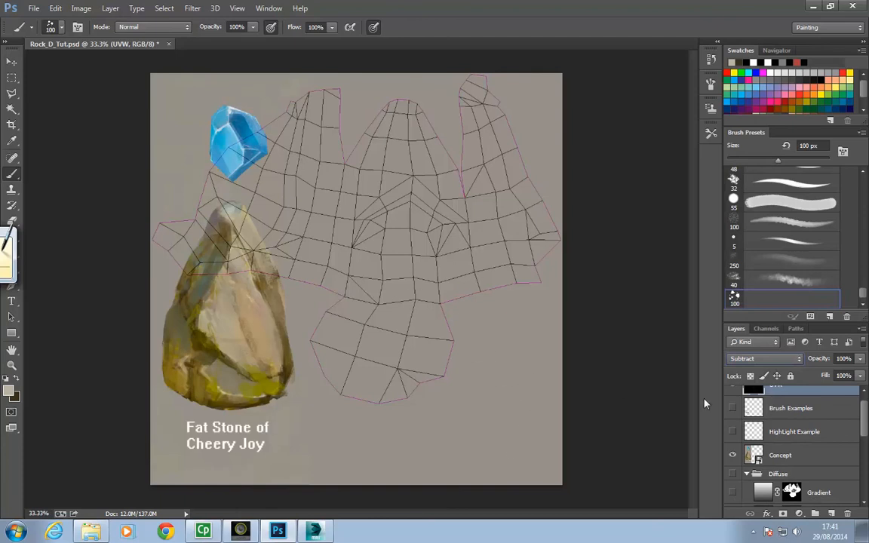
{"action": "left_click", "coordinate": [732, 455]}
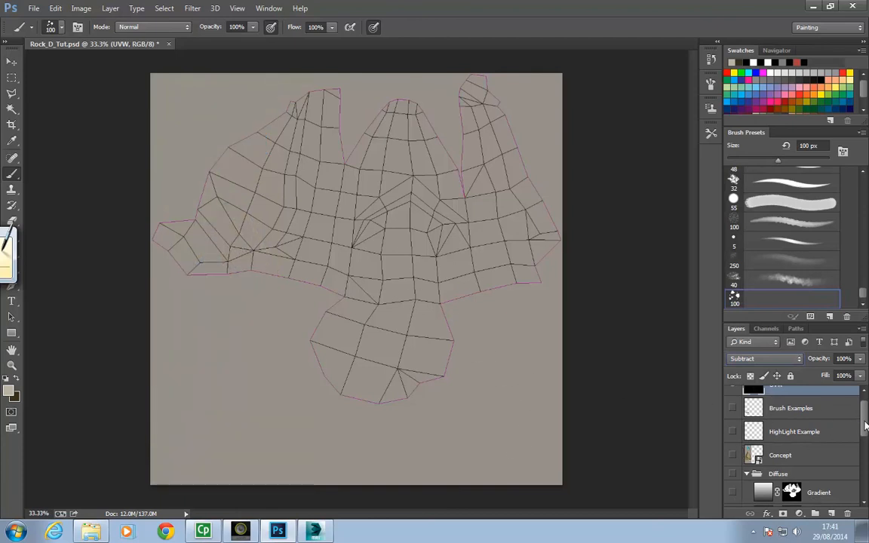
- Select the Base Colour layer and toggle its visibility off and on to check the background fill
{"action": "scroll", "coordinate": [864, 427], "scroll_direction": "down", "scroll_amount": 5}
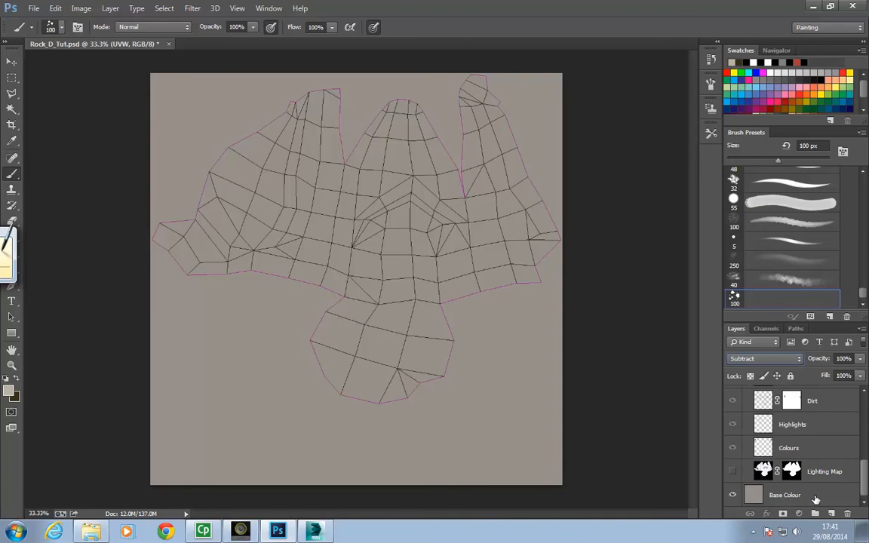
{"action": "left_click", "coordinate": [816, 496]}
{"action": "left_click", "coordinate": [732, 494]}
{"action": "left_click", "coordinate": [733, 495]}
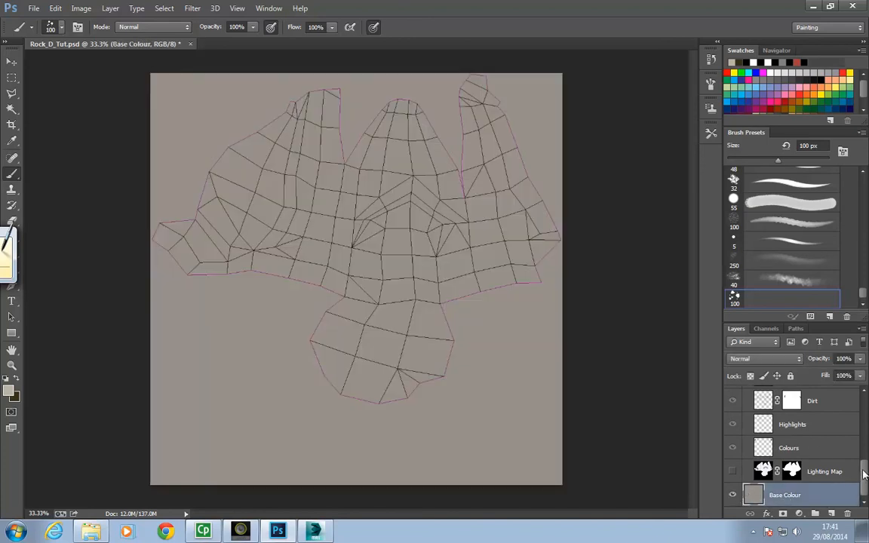
- Make the Flat Colour layer inside the Diffuse group visible
{"action": "scroll", "coordinate": [864, 474], "scroll_direction": "up", "scroll_amount": 5}
{"action": "scroll", "coordinate": [792, 445], "scroll_direction": "up", "scroll_amount": 1}
{"action": "left_click_drag", "start_coordinate": [866, 415], "coordinate": [865, 453]}
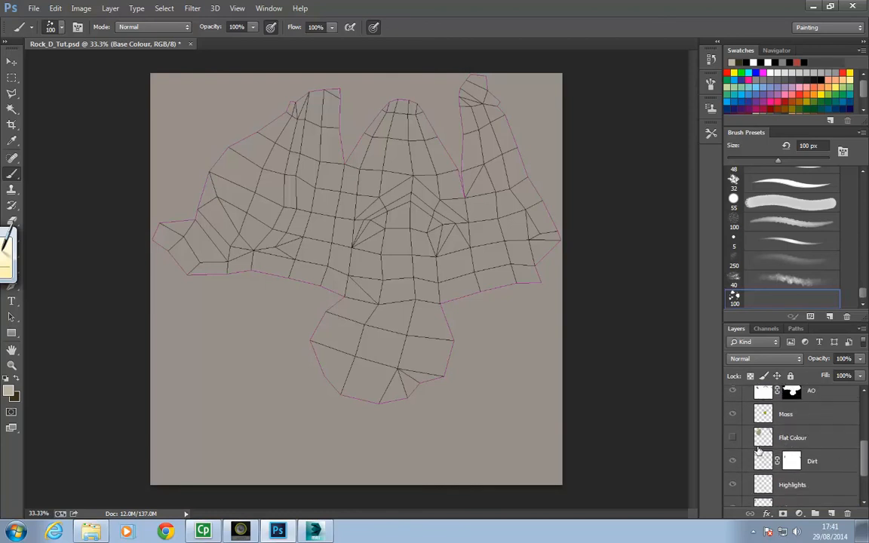
{"action": "left_click", "coordinate": [732, 437]}
- Show the HighLight Example layer and switch to the 5 px brush preset
{"action": "left_click_drag", "start_coordinate": [863, 455], "coordinate": [864, 413]}
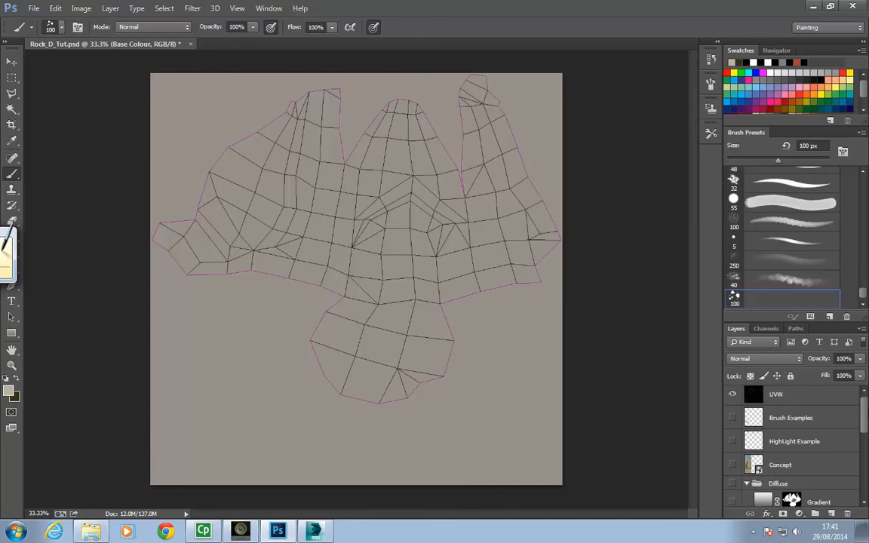
{"action": "left_click", "coordinate": [732, 442]}
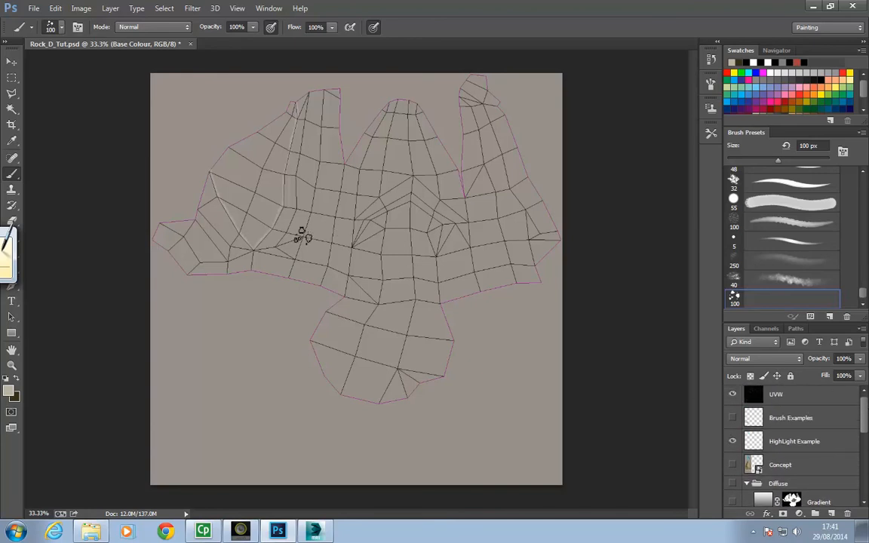
{"action": "key", "text": "comma"}
{"action": "key", "text": "comma"}
{"action": "key", "text": "comma"}
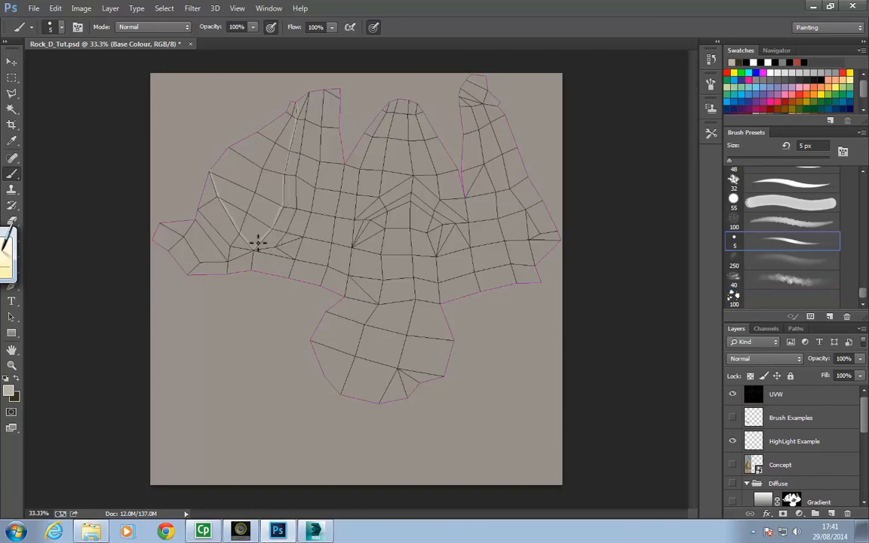
- View the rock model in 3ds Max and return to Photoshop to compare its edges with the example highlight lines
{"action": "left_click", "coordinate": [315, 533]}
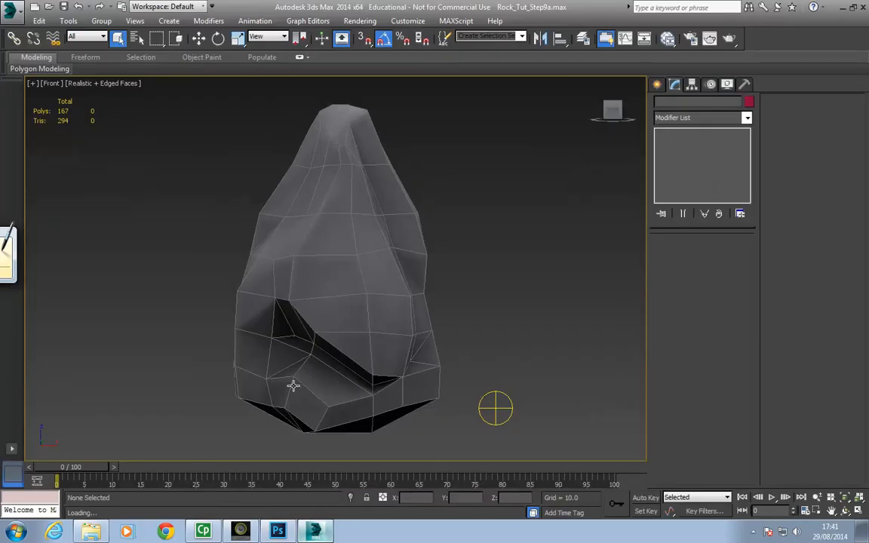
{"action": "left_click", "coordinate": [279, 530]}
{"action": "left_click_drag", "start_coordinate": [236, 233], "coordinate": [279, 239]}
{"action": "left_click_drag", "start_coordinate": [287, 196], "coordinate": [290, 205]}
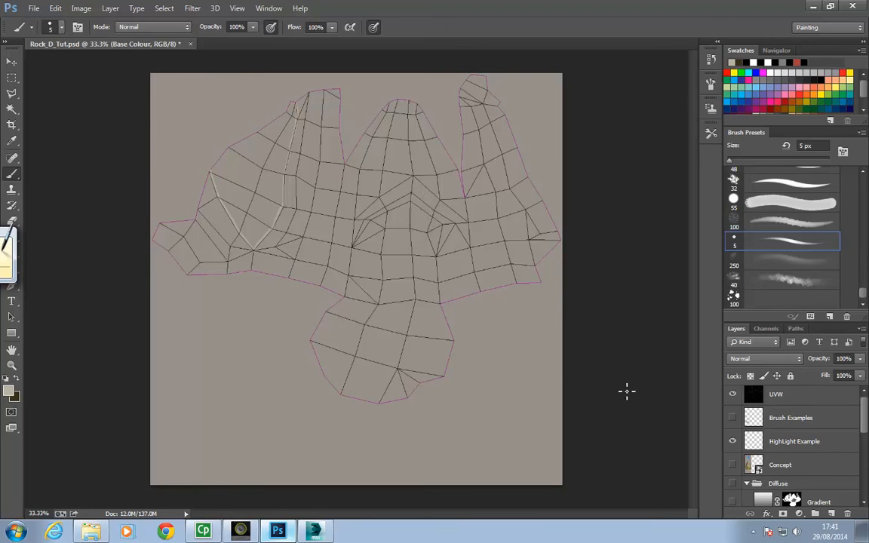
{"action": "scroll", "coordinate": [865, 422], "scroll_direction": "down", "scroll_amount": 1}
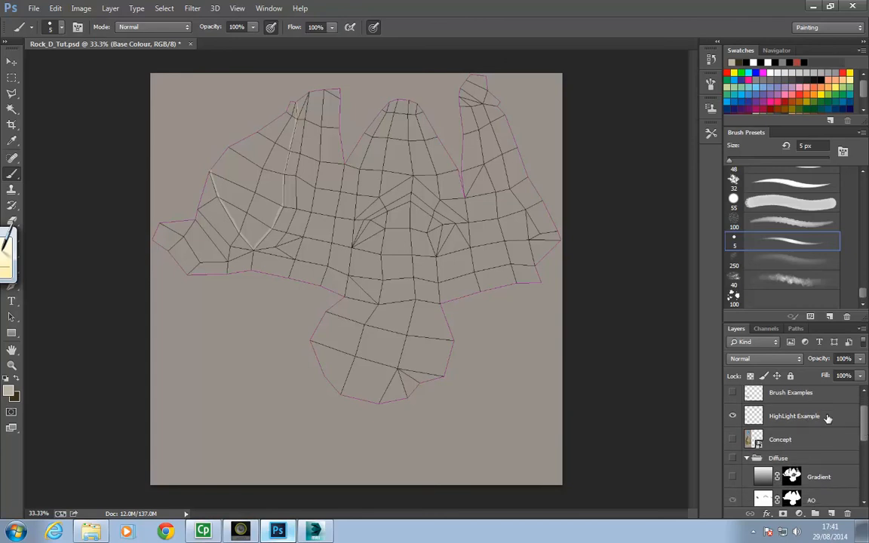
- Hide the HighLight Example layer and make the Diffuse group visible
{"action": "left_click", "coordinate": [831, 417]}
{"action": "mouse_move", "coordinate": [864, 426]}
{"action": "left_mouse_down"}
{"action": "mouse_move", "coordinate": [865, 457]}
{"action": "mouse_move", "coordinate": [864, 412]}
{"action": "left_mouse_up"}
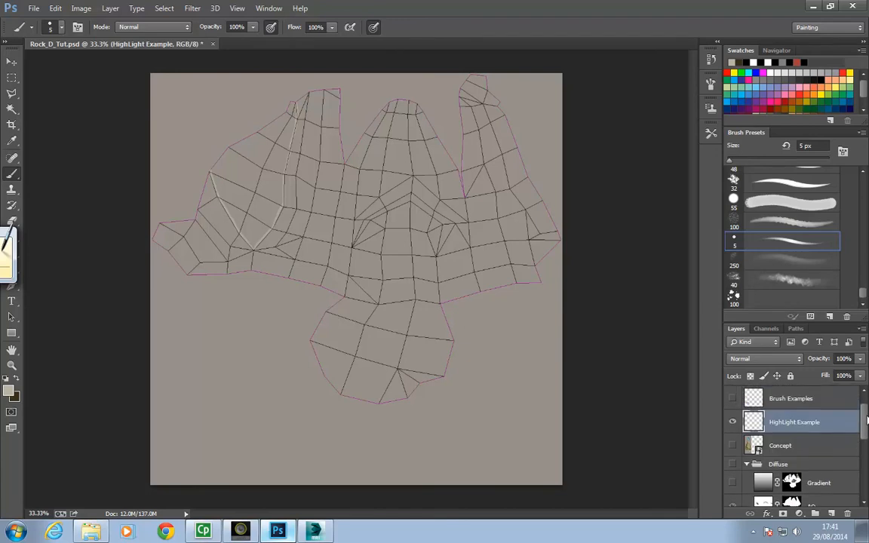
{"action": "left_click", "coordinate": [733, 425]}
{"action": "mouse_move", "coordinate": [866, 424]}
{"action": "left_mouse_down"}
{"action": "mouse_move", "coordinate": [865, 473]}
{"action": "mouse_move", "coordinate": [866, 429]}
{"action": "left_mouse_up"}
{"action": "left_click", "coordinate": [733, 445]}
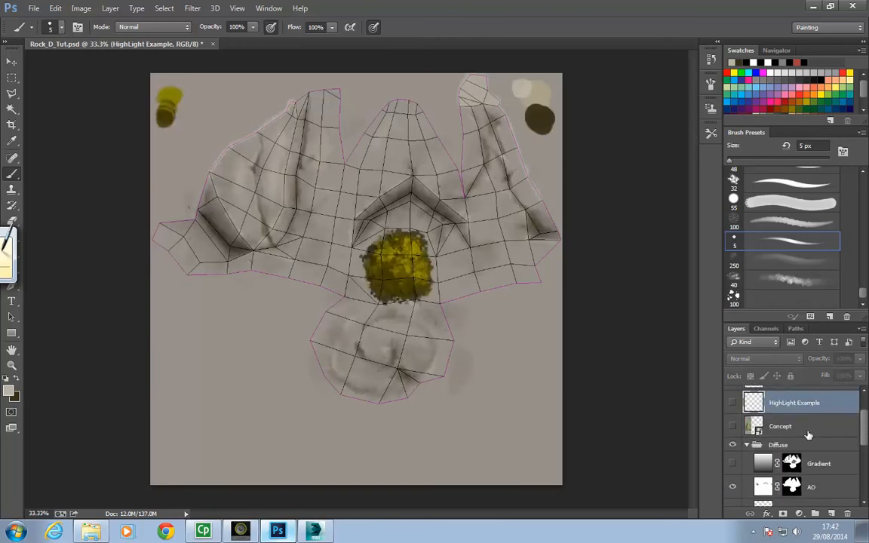
- Hide the Moss and Dirt layers in the Diffuse group to isolate the highlights
{"action": "scroll", "coordinate": [777, 415], "scroll_direction": "down", "scroll_amount": 3}
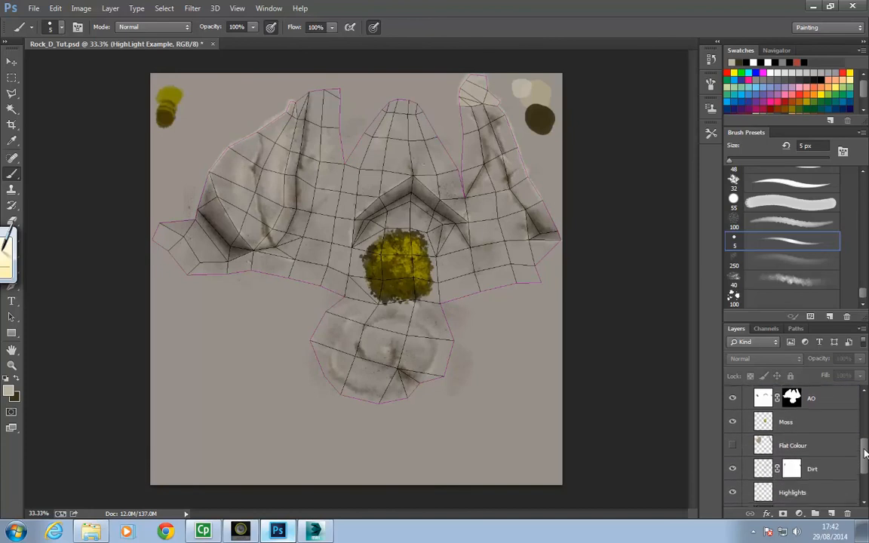
{"action": "left_click", "coordinate": [733, 417]}
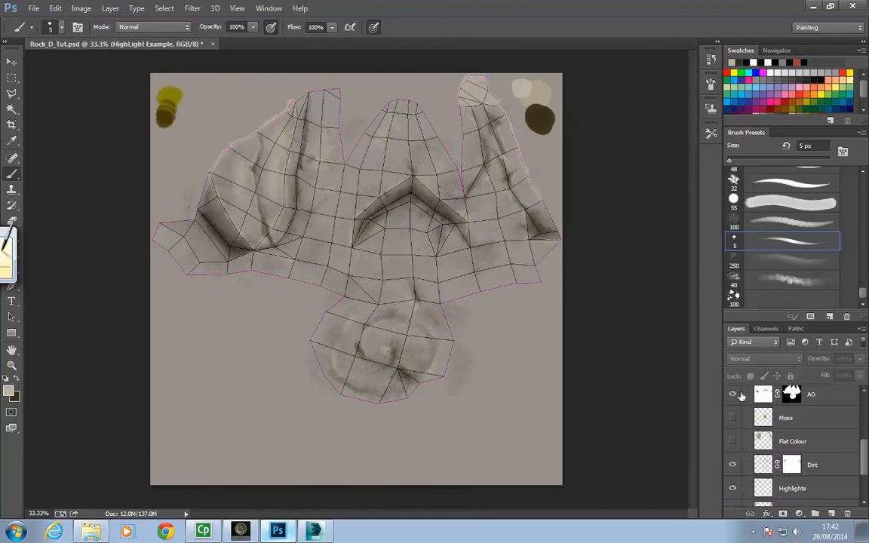
{"action": "scroll", "coordinate": [800, 438], "scroll_direction": "down", "scroll_amount": 2}
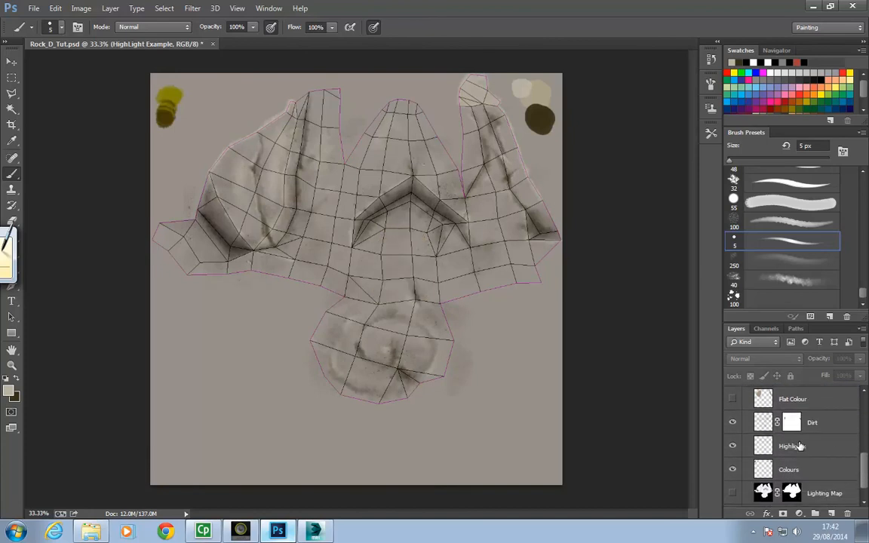
{"action": "left_click", "coordinate": [733, 422]}
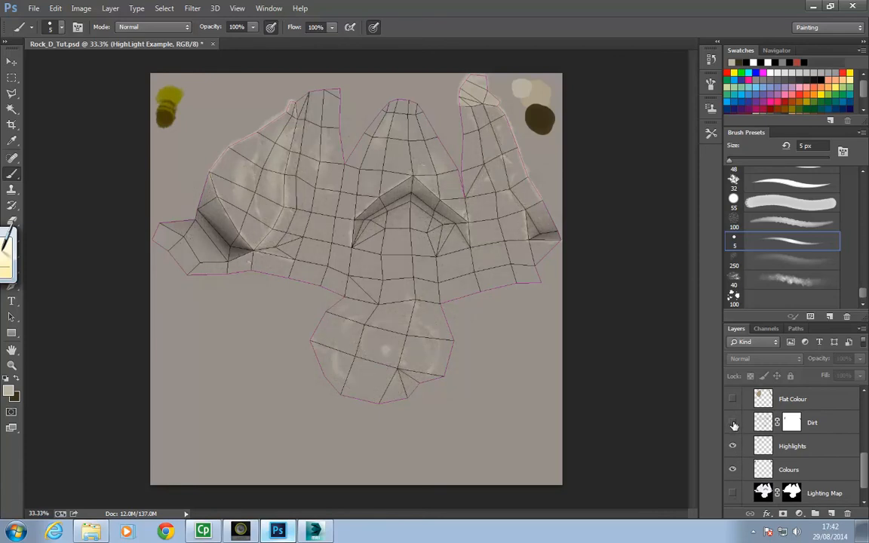
- Toggle the UVW wireframe layer to compare the painted highlights with the mesh edges, leaving the wireframe hidden
{"action": "scroll", "coordinate": [781, 422], "scroll_direction": "up", "scroll_amount": 4}
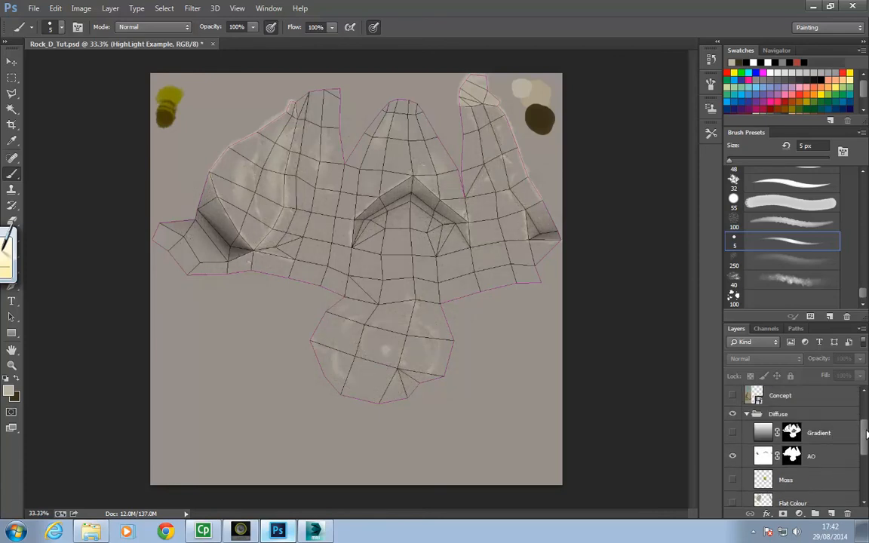
{"action": "scroll", "coordinate": [829, 417], "scroll_direction": "up", "scroll_amount": 2}
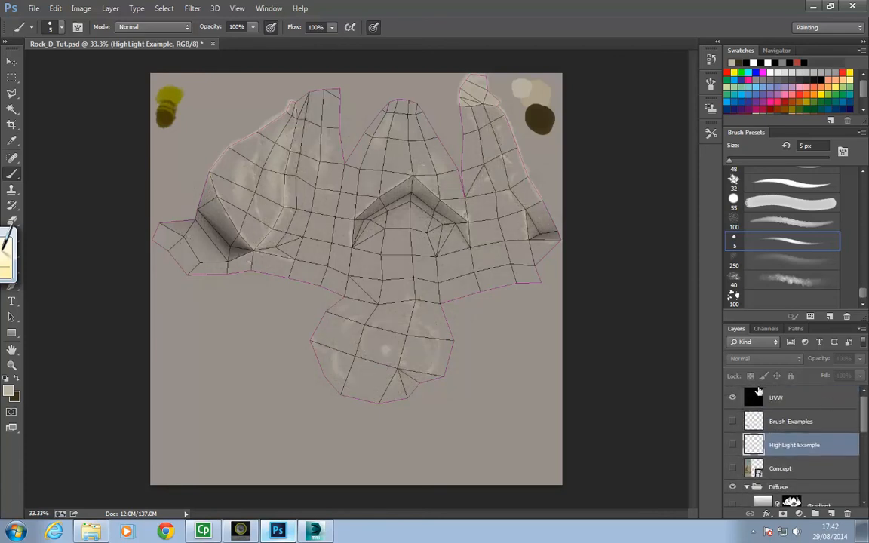
{"action": "left_click", "coordinate": [733, 397]}
{"action": "mouse_move", "coordinate": [864, 408]}
{"action": "left_mouse_down"}
{"action": "mouse_move", "coordinate": [866, 457]}
{"action": "mouse_move", "coordinate": [866, 407]}
{"action": "left_mouse_up"}
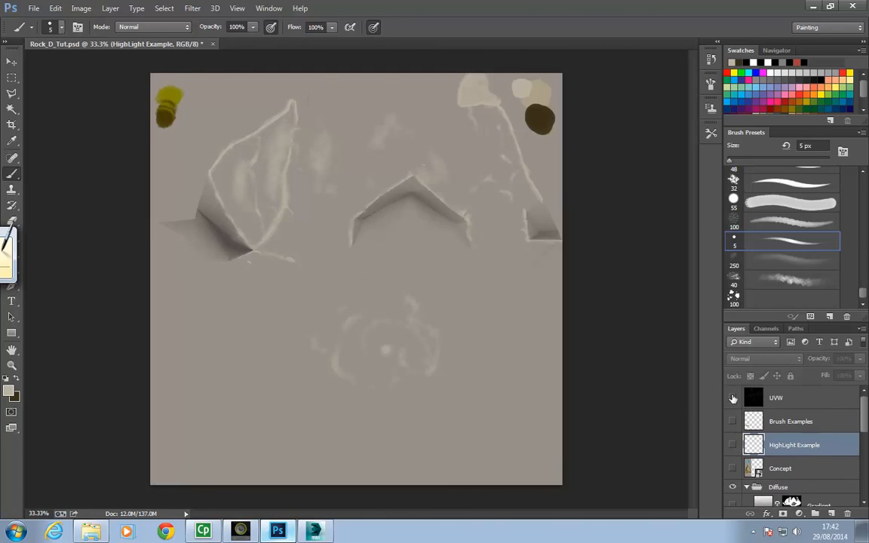
{"action": "left_click", "coordinate": [733, 400]}
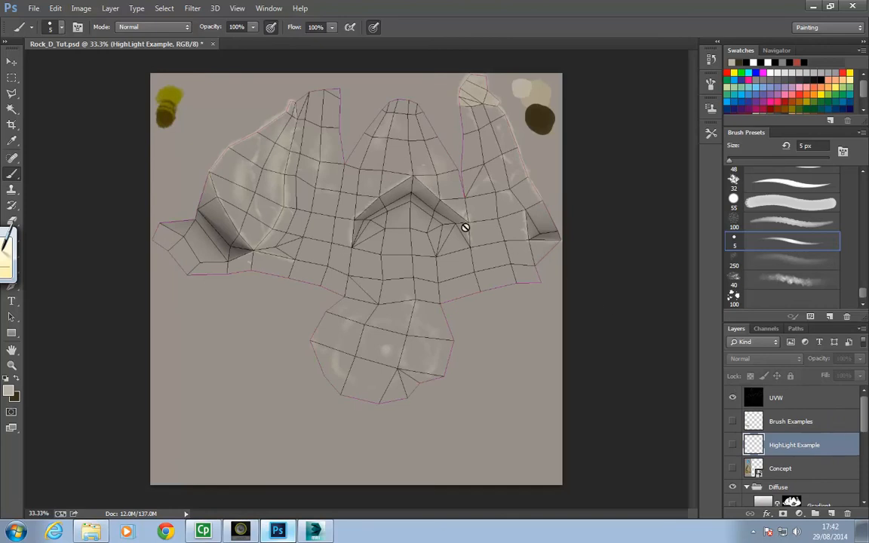
{"action": "left_click", "coordinate": [734, 400]}
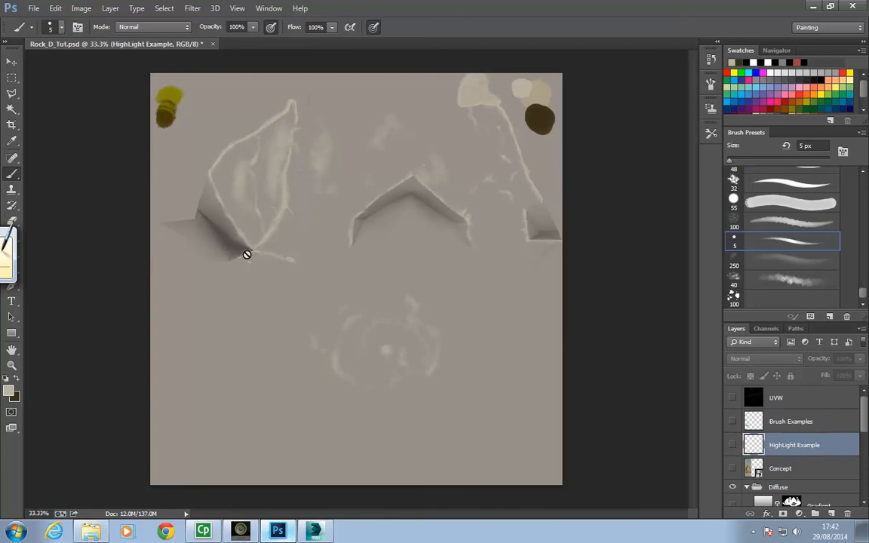
- Toggle the AO layer off and on repeatedly to examine its shading around the ridges and creases
{"action": "left_click_drag", "start_coordinate": [865, 413], "coordinate": [865, 451]}
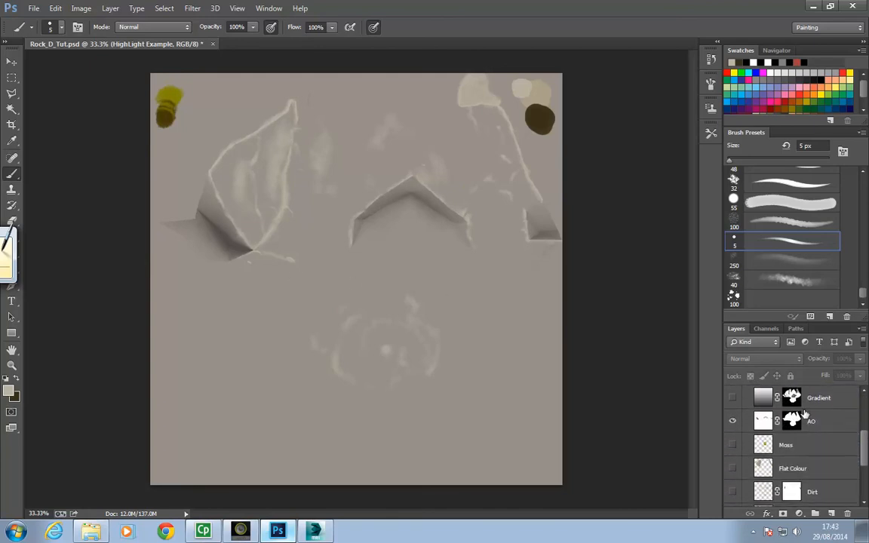
{"action": "left_click", "coordinate": [734, 422]}
{"action": "left_click", "coordinate": [734, 422]}
{"action": "left_click", "coordinate": [734, 422]}
{"action": "left_click", "coordinate": [734, 423]}
{"action": "left_click", "coordinate": [734, 421]}
{"action": "left_click", "coordinate": [734, 423]}
{"action": "scroll", "coordinate": [777, 402], "scroll_direction": "up", "scroll_amount": 1}
{"action": "left_click", "coordinate": [732, 442]}
{"action": "left_click", "coordinate": [733, 443]}
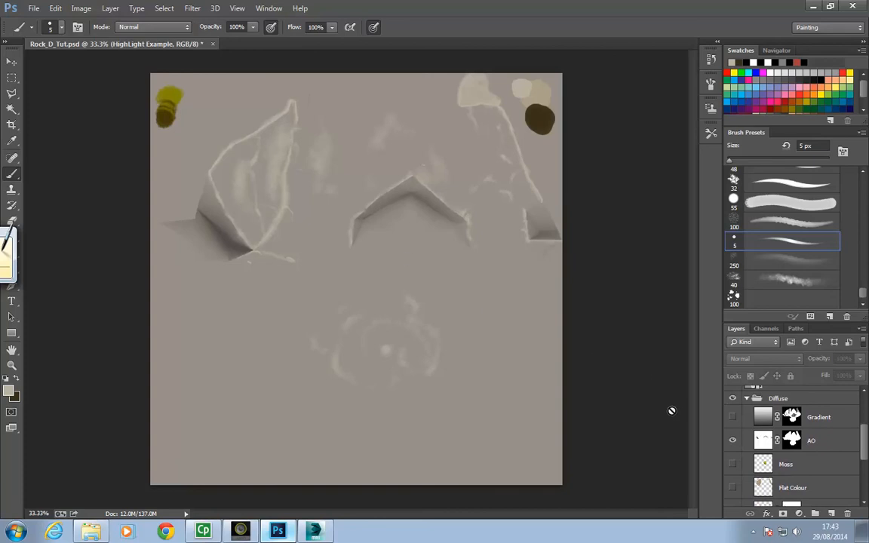
- Make the Dirt layer visible again and select it after checking the Highlights layer
{"action": "left_click_drag", "start_coordinate": [864, 446], "coordinate": [862, 470]}
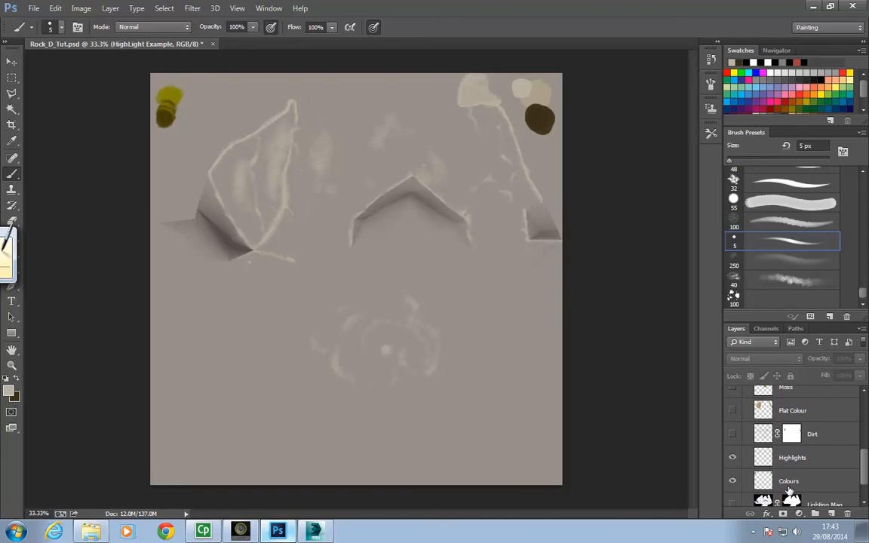
{"action": "left_click", "coordinate": [733, 436]}
{"action": "left_click", "coordinate": [814, 458]}
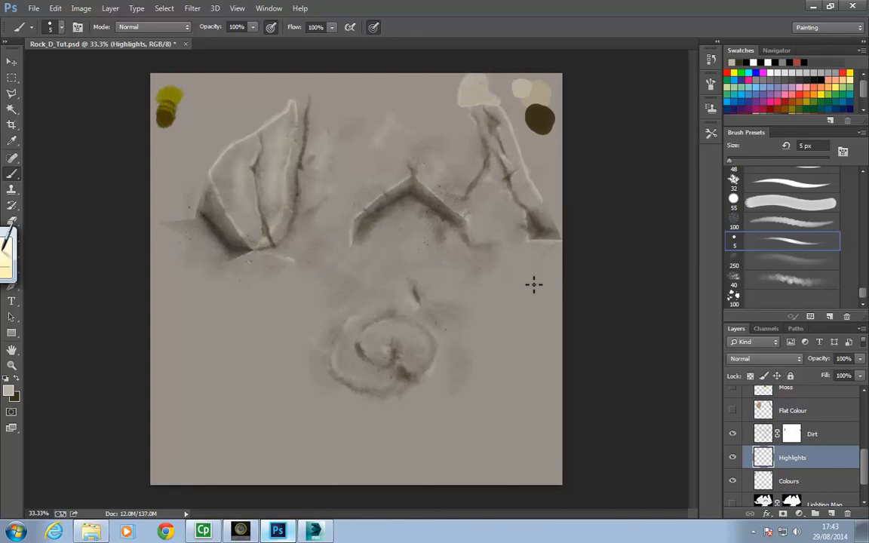
{"action": "left_click", "coordinate": [833, 436]}
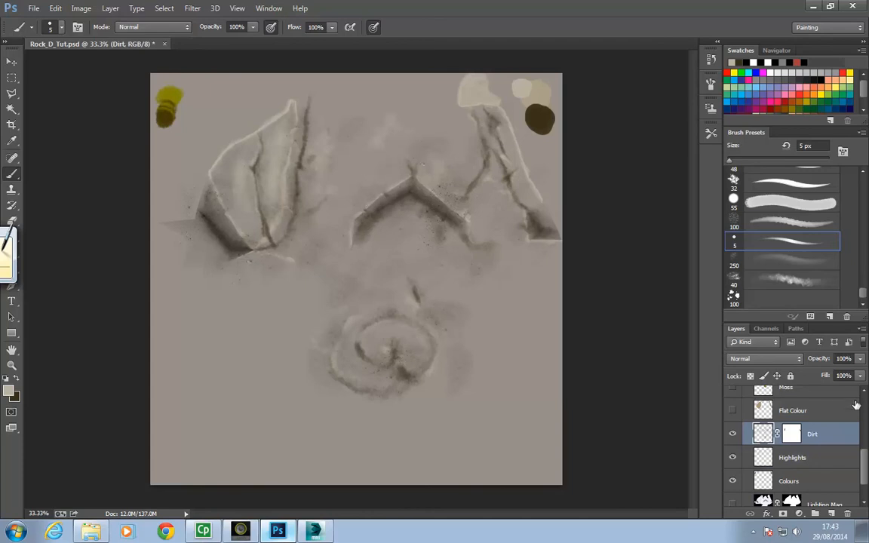
- Show the UVW wireframe and the Brush Examples layer over the texture
{"action": "scroll", "coordinate": [779, 411], "scroll_direction": "up", "scroll_amount": 3}
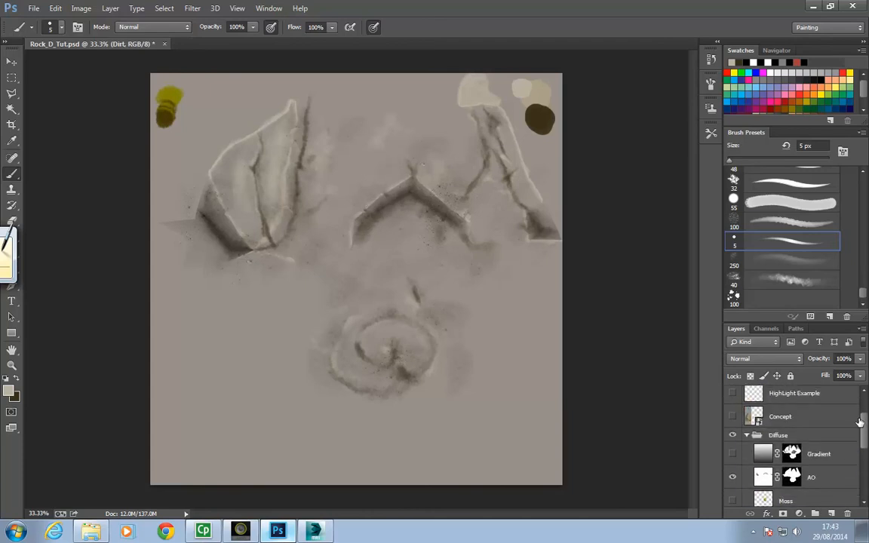
{"action": "scroll", "coordinate": [803, 400], "scroll_direction": "up", "scroll_amount": 2}
{"action": "left_click", "coordinate": [732, 398]}
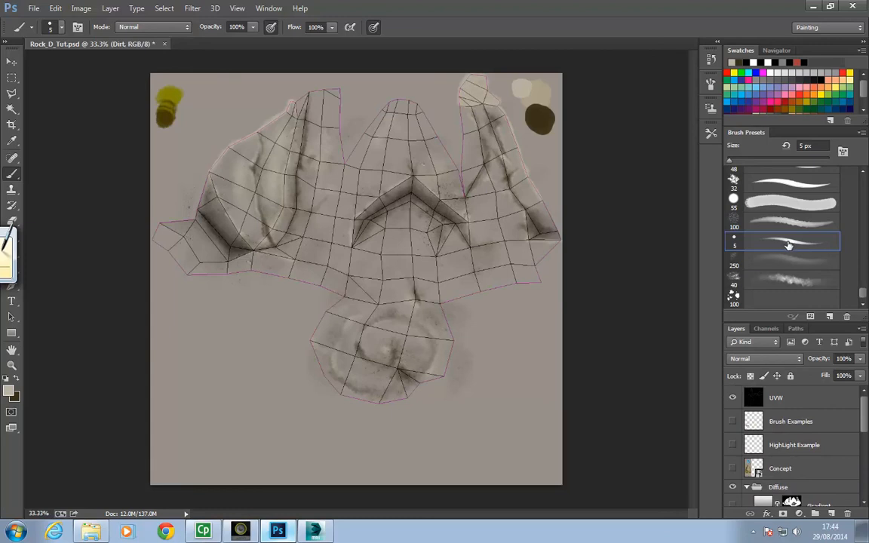
{"action": "left_click", "coordinate": [732, 421]}
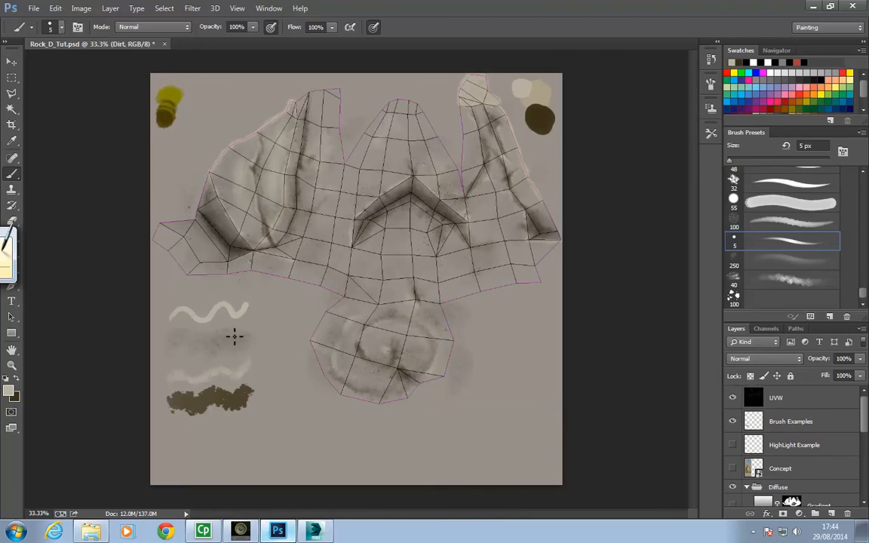
- Switch to the 250 px WeirdSpots brush preset, leaving its name as is, and hide the UVW wireframe
{"action": "double_click", "coordinate": [802, 262]}
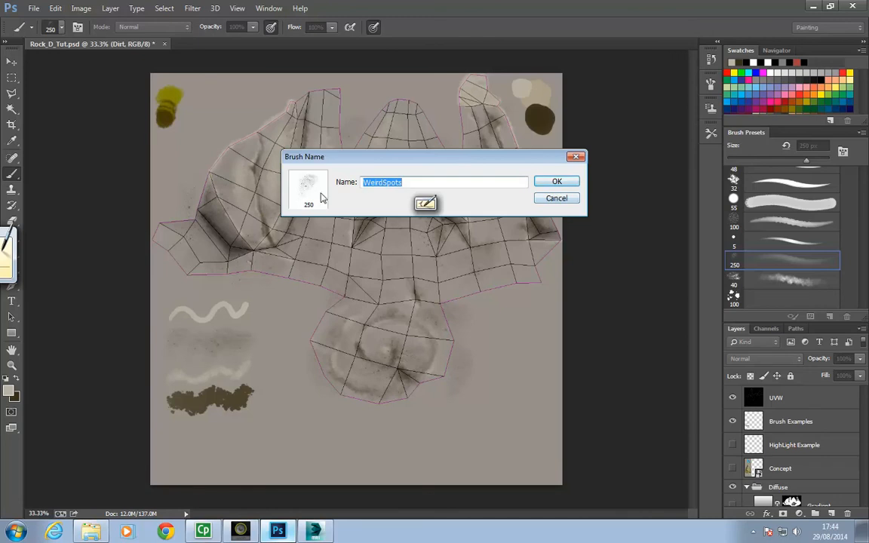
{"action": "left_click", "coordinate": [548, 201]}
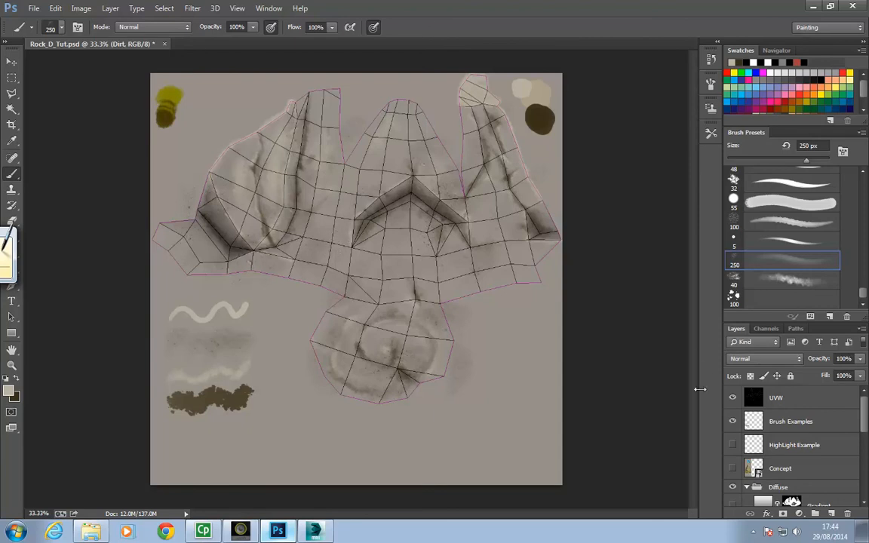
{"action": "left_click", "coordinate": [732, 397]}
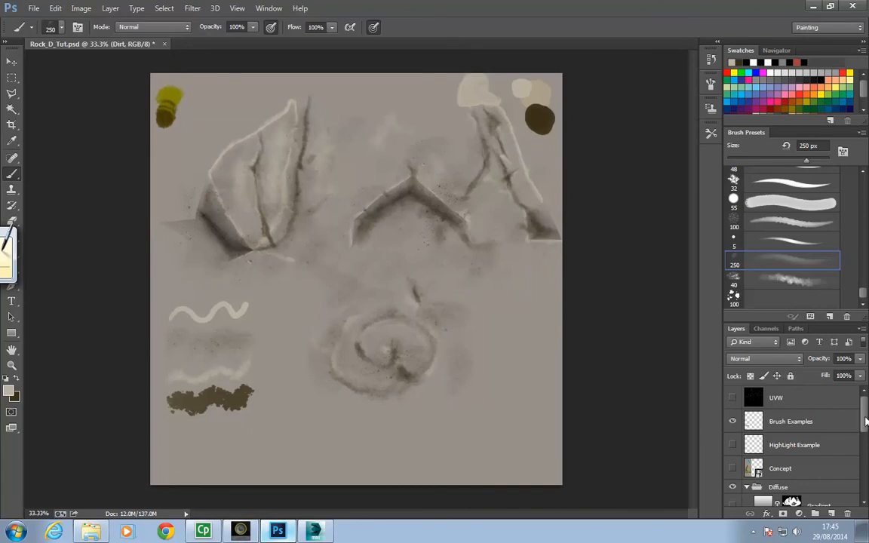
- Test a dark brown WeirdSpots stroke on the Brush Examples layer below the painted spiral, and undo it
{"action": "scroll", "coordinate": [866, 426], "scroll_direction": "down", "scroll_amount": 2}
{"action": "left_click_drag", "start_coordinate": [865, 426], "coordinate": [865, 424]}
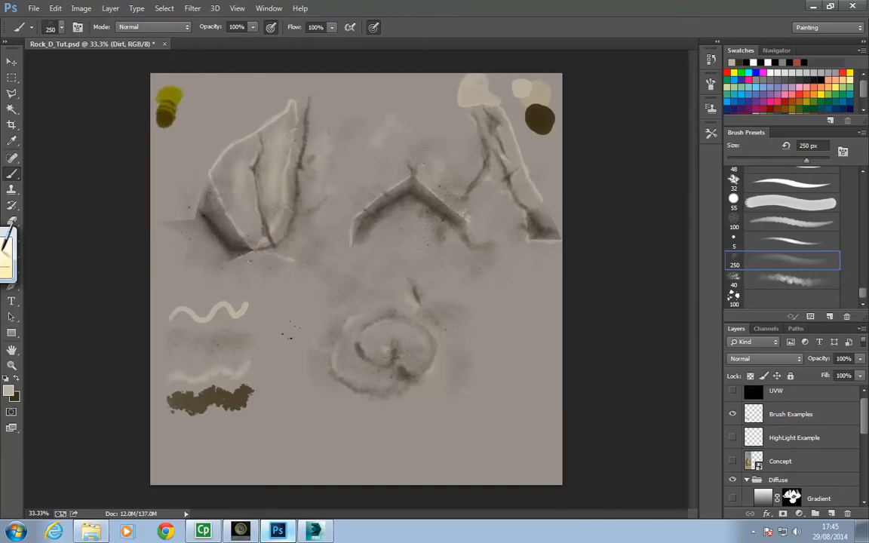
{"action": "key", "text": "x"}
{"action": "left_click", "coordinate": [808, 414]}
{"action": "mouse_move", "coordinate": [294, 434]}
{"action": "left_mouse_down"}
{"action": "mouse_move", "coordinate": [389, 452]}
{"action": "mouse_move", "coordinate": [290, 438]}
{"action": "mouse_move", "coordinate": [381, 454]}
{"action": "left_mouse_up"}
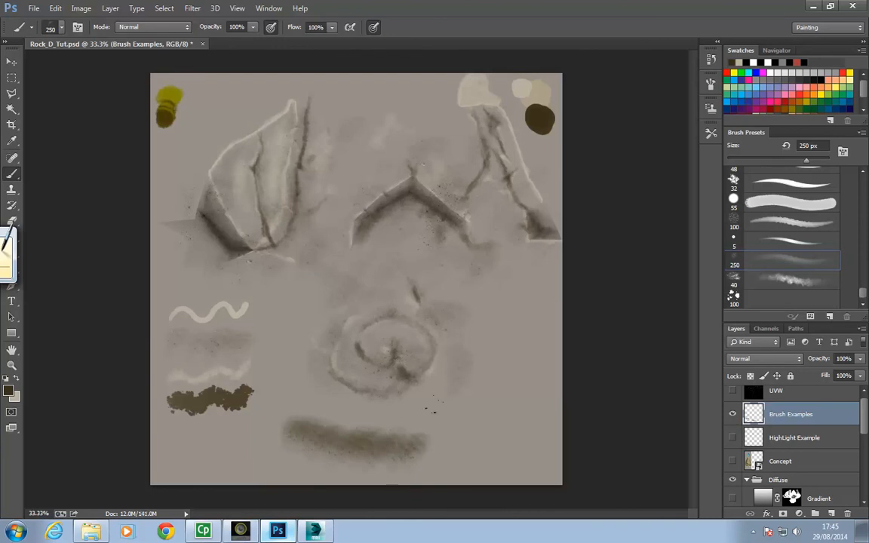
{"action": "key", "text": "ctrl+z"}
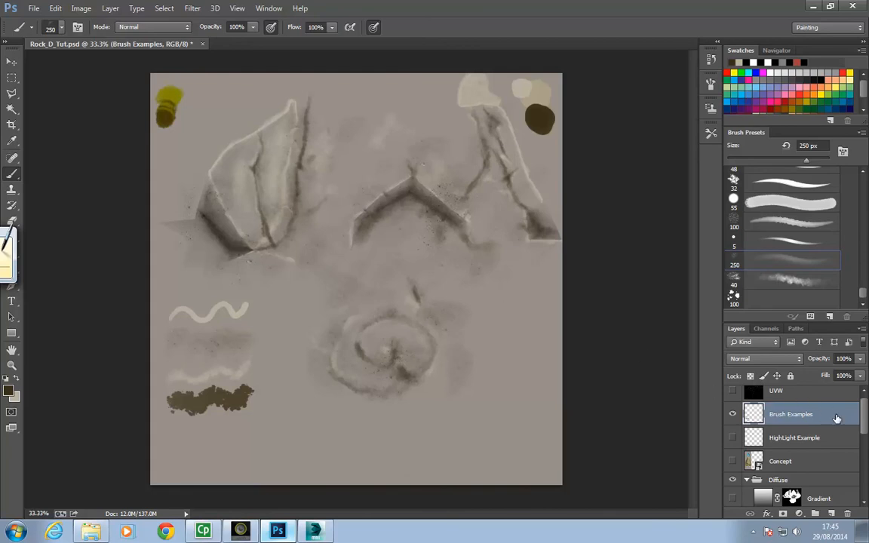
- Try masking out dirt along the central ridge by painting on the Dirt layer's mask with black, switching to white for restoring
{"action": "left_click_drag", "start_coordinate": [865, 421], "coordinate": [863, 463]}
{"action": "left_click", "coordinate": [816, 436]}
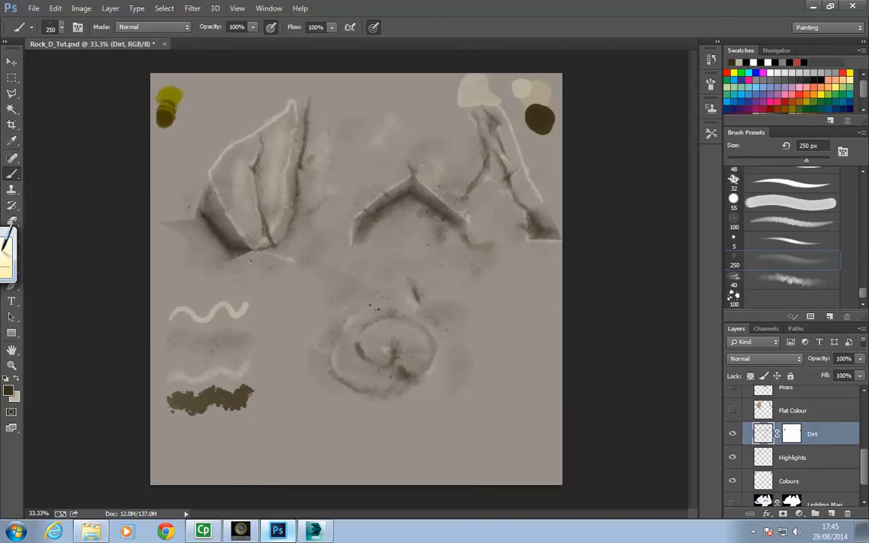
{"action": "left_click", "coordinate": [786, 435]}
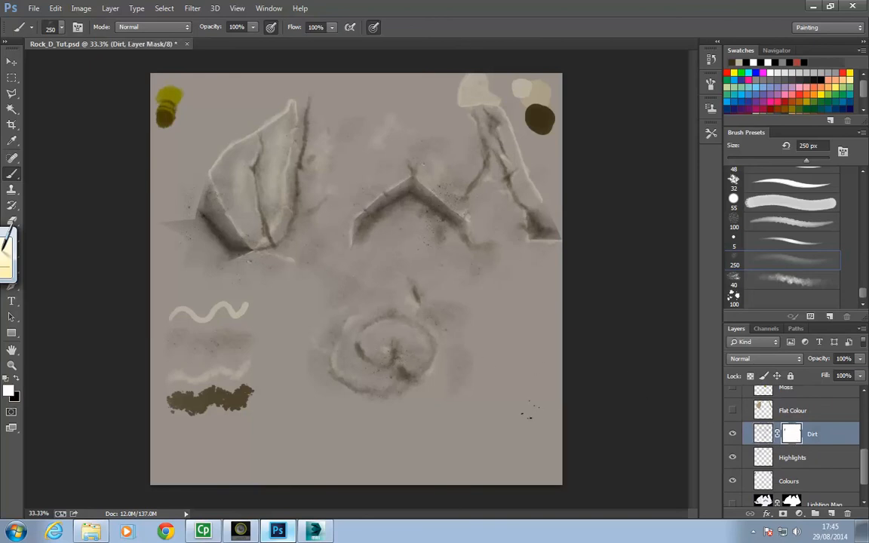
{"action": "key", "text": "x"}
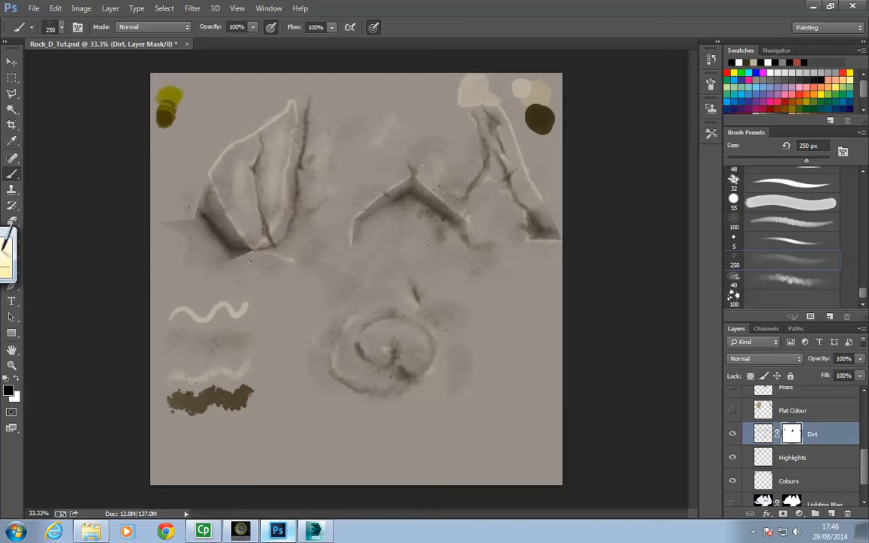
{"action": "key", "text": "ctrl+2"}
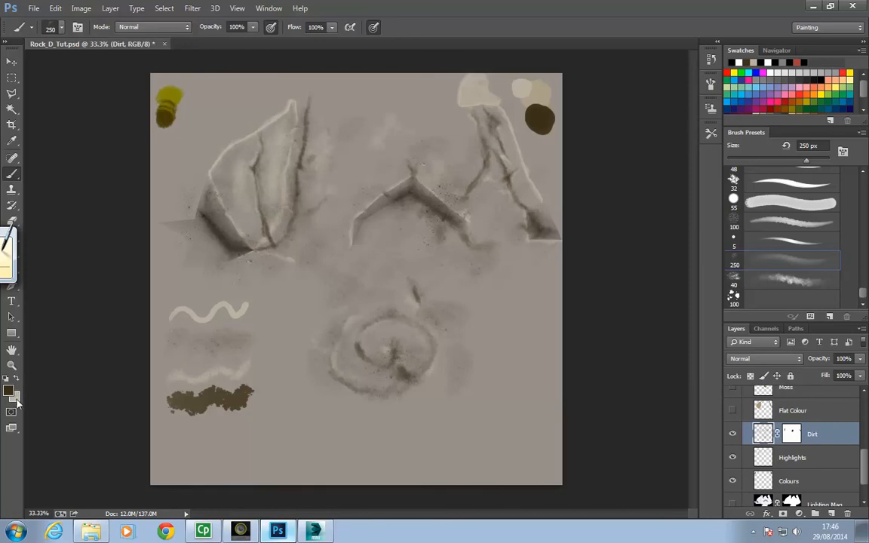
{"action": "key", "text": "ctrl+backslash"}
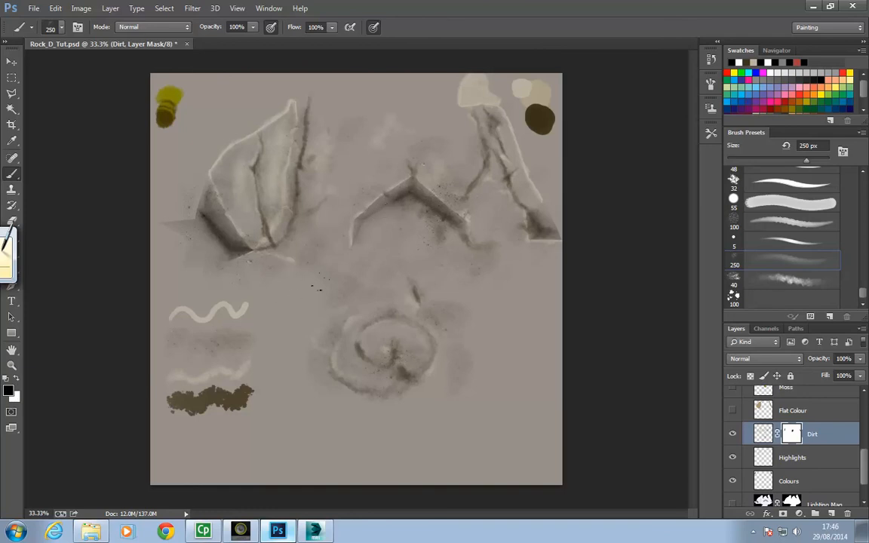
{"action": "key", "text": "x"}
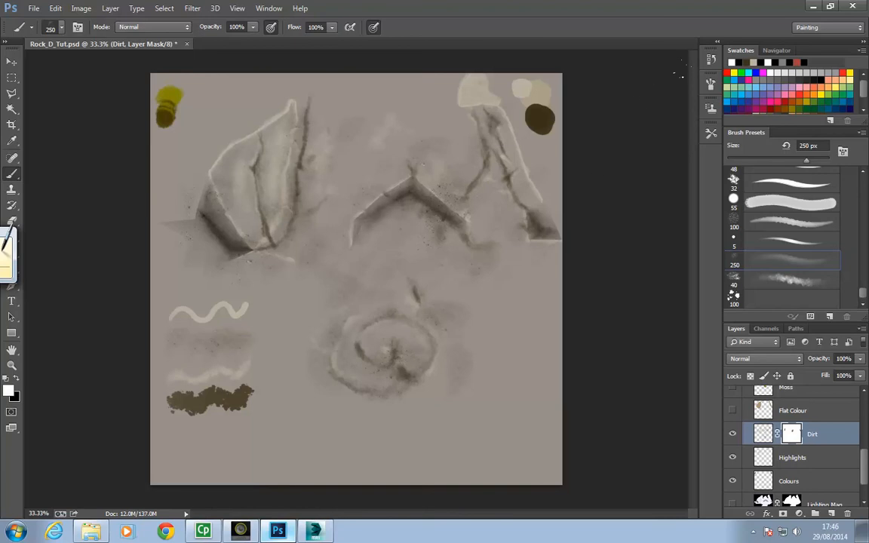
- Revert the document history to the last Blending Change, discarding the brush strokes on the Dirt mask
{"action": "left_click", "coordinate": [711, 60]}
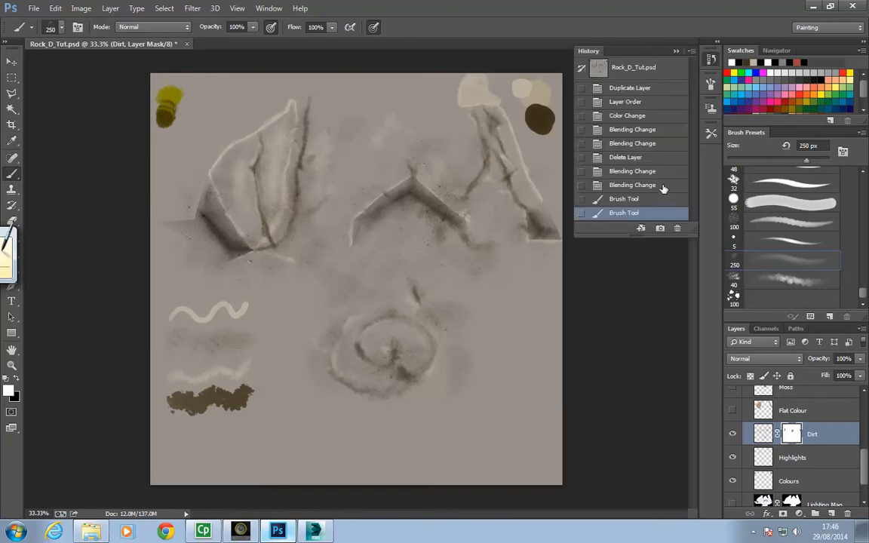
{"action": "left_click", "coordinate": [613, 185]}
{"action": "left_click", "coordinate": [639, 54]}
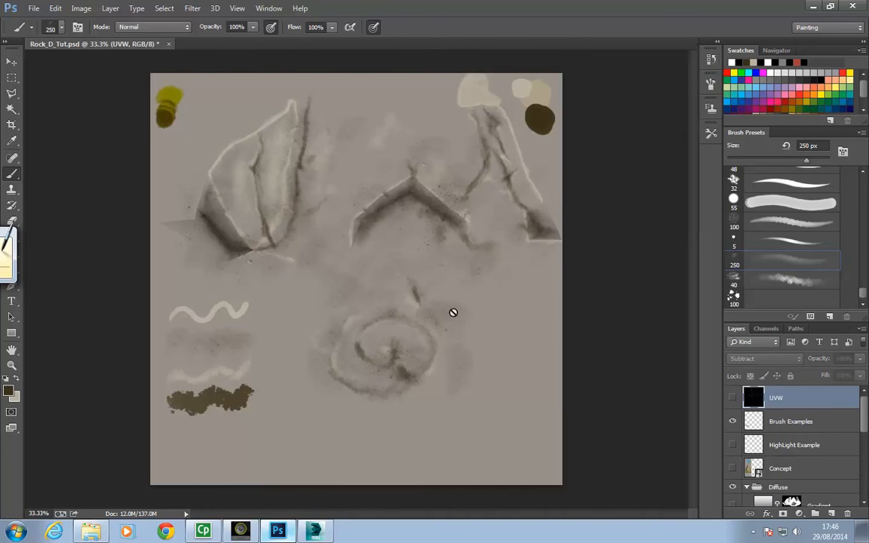
- Bring the Dirt layer into view in the layer list and switch to the 40 px brush preset
{"action": "left_click_drag", "start_coordinate": [863, 424], "coordinate": [864, 472]}
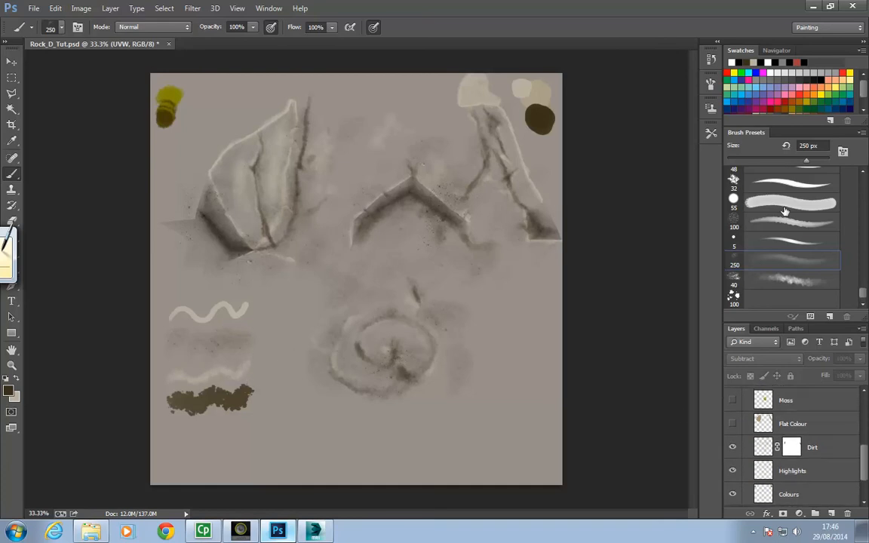
{"action": "left_click", "coordinate": [799, 282]}
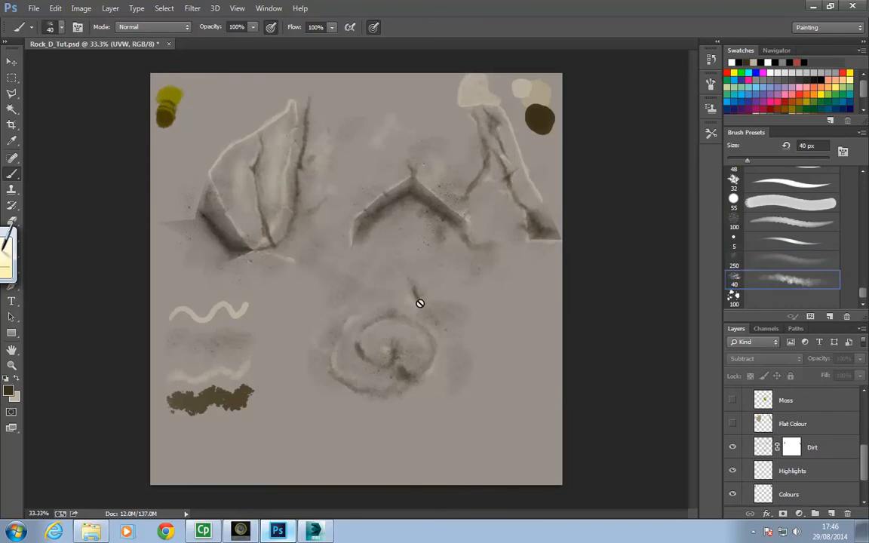
- On the Highlights layer, test a pale closed outline beside the wavy sample stroke, using that stroke's sampled colour, and undo it
{"action": "left_click", "coordinate": [823, 471]}
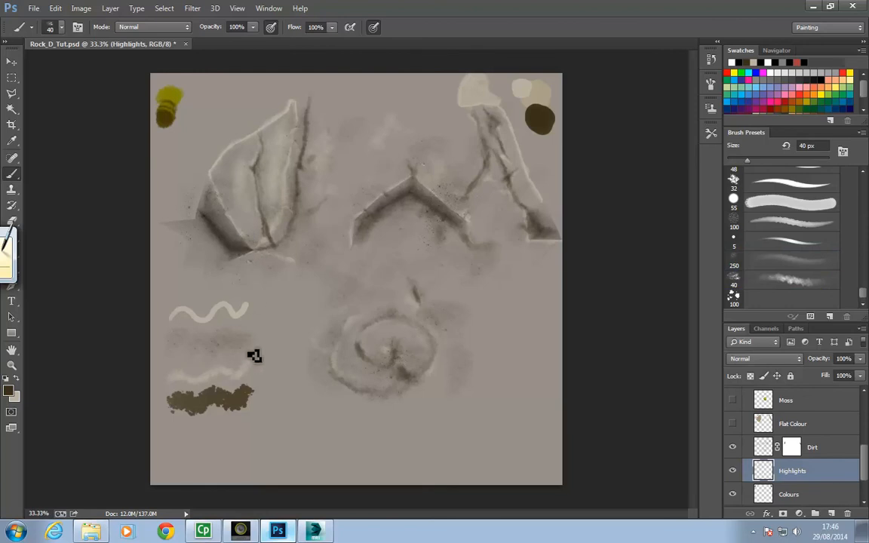
{"action": "left_click", "coordinate": [231, 309], "text": "alt"}
{"action": "mouse_move", "coordinate": [268, 310]}
{"action": "left_mouse_down"}
{"action": "mouse_move", "coordinate": [310, 314]}
{"action": "mouse_move", "coordinate": [292, 353]}
{"action": "mouse_move", "coordinate": [270, 329]}
{"action": "mouse_move", "coordinate": [276, 310]}
{"action": "left_mouse_up"}
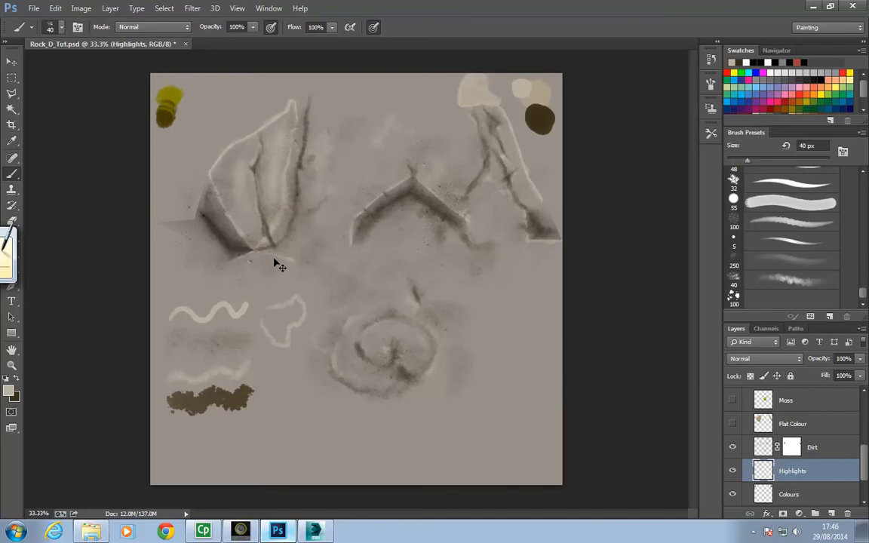
{"action": "key", "text": "ctrl+z"}
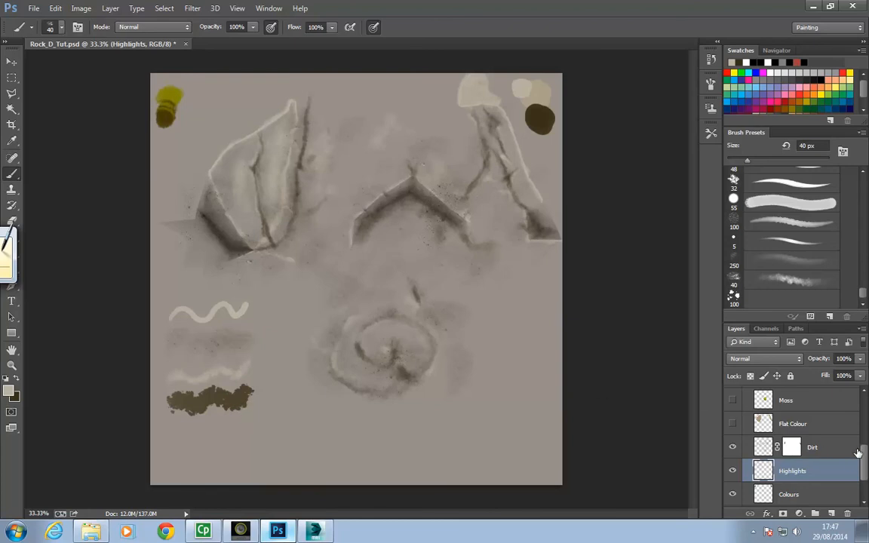
- Show and select the Moss layer, sampling the moss swatches so that dark brown is the foreground colour and olive green the background
{"action": "left_click", "coordinate": [731, 400]}
{"action": "left_click", "coordinate": [810, 400]}
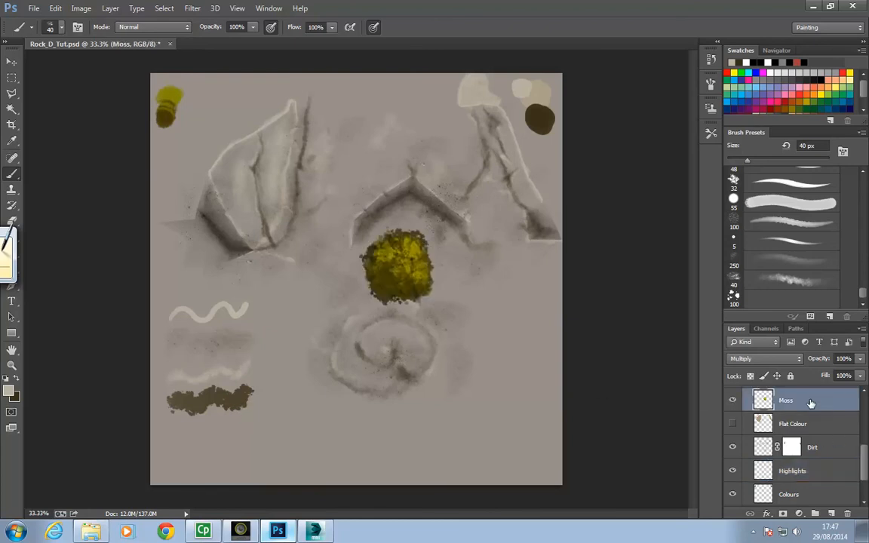
{"action": "left_click_drag", "start_coordinate": [865, 451], "coordinate": [865, 445]}
{"action": "left_click", "coordinate": [804, 282]}
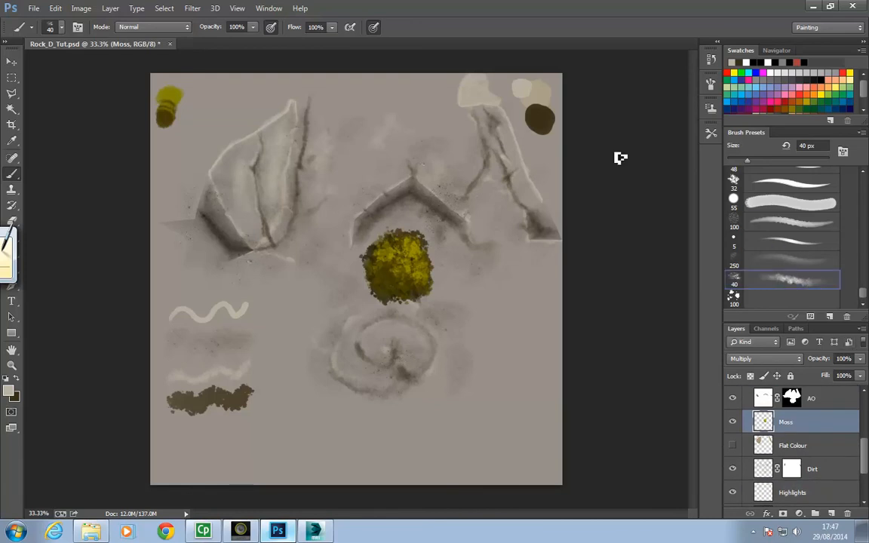
{"action": "left_click", "coordinate": [176, 112], "text": "alt"}
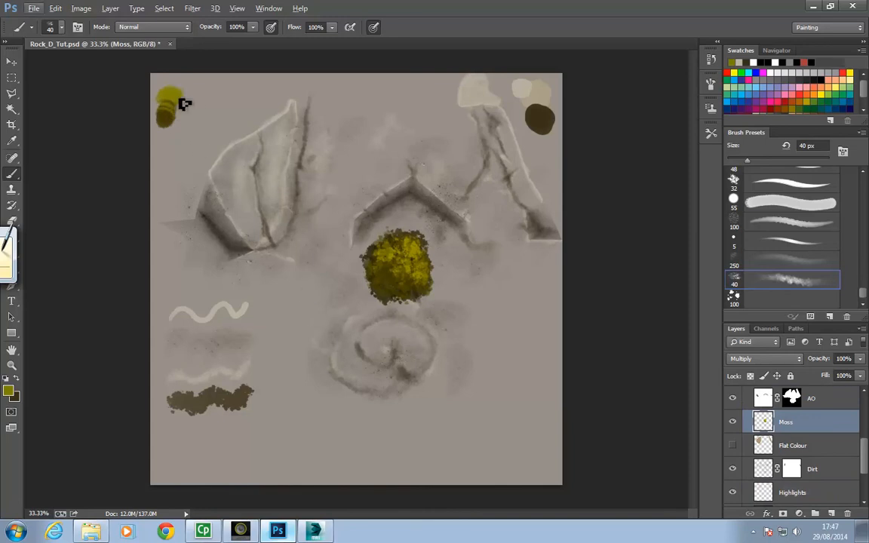
{"action": "key", "text": "i"}
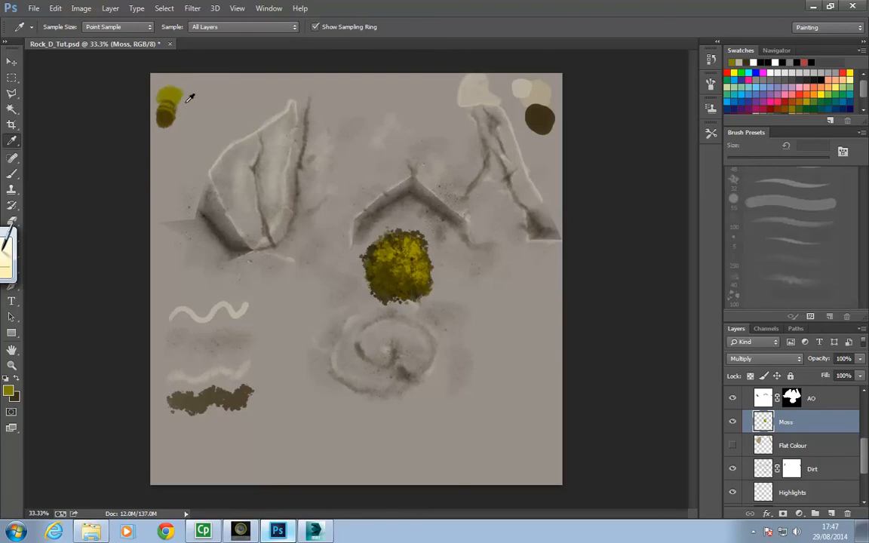
{"action": "key", "text": "b"}
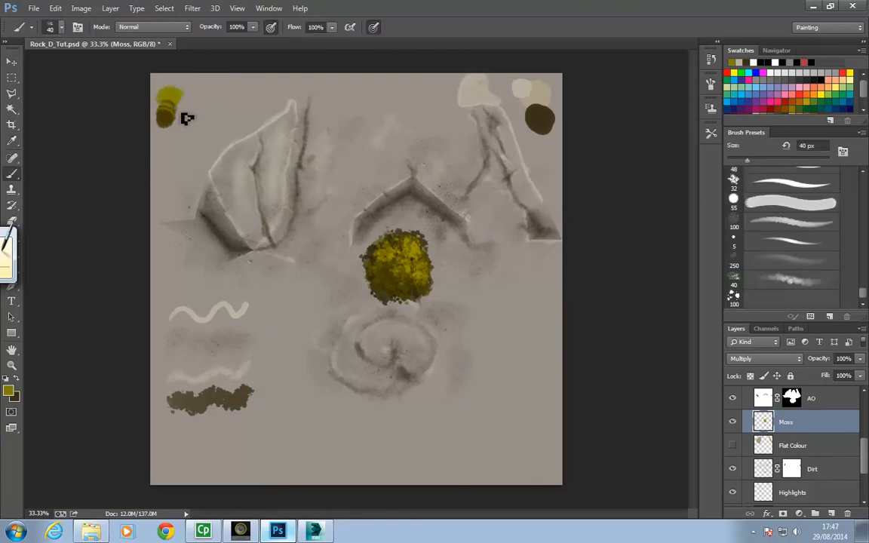
{"action": "key", "text": "x"}
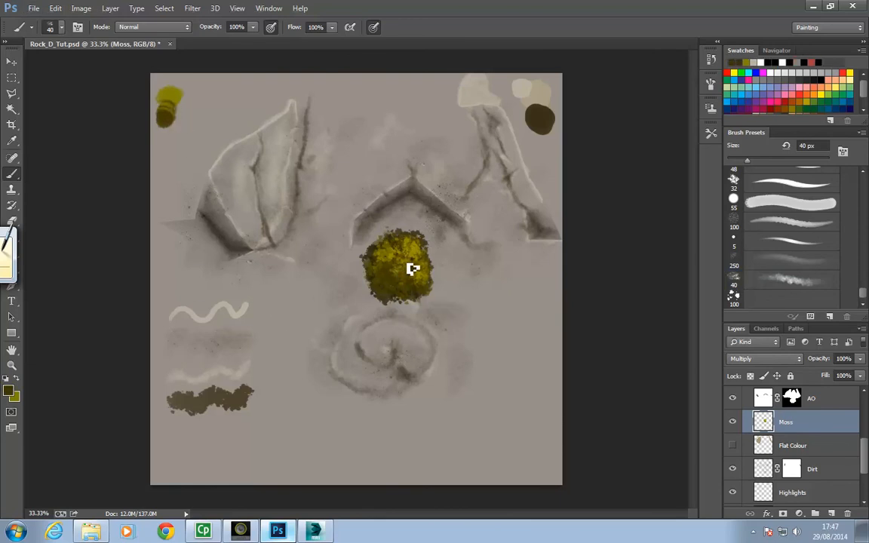
- Using the 100 px brush preset, paint a dark brown moss clump below the spiral and layer olive green over it
{"action": "left_click_drag", "start_coordinate": [427, 282], "coordinate": [422, 292]}
{"action": "left_click", "coordinate": [756, 298]}
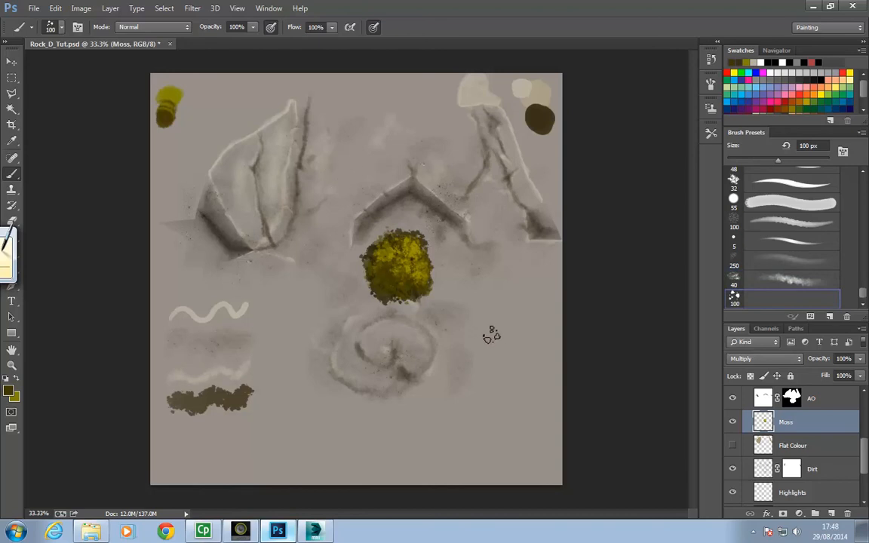
{"action": "mouse_move", "coordinate": [307, 428]}
{"action": "left_mouse_down"}
{"action": "mouse_move", "coordinate": [325, 462]}
{"action": "mouse_move", "coordinate": [300, 453]}
{"action": "mouse_move", "coordinate": [292, 432]}
{"action": "mouse_move", "coordinate": [306, 416]}
{"action": "mouse_move", "coordinate": [336, 436]}
{"action": "mouse_move", "coordinate": [326, 459]}
{"action": "mouse_move", "coordinate": [320, 435]}
{"action": "mouse_move", "coordinate": [339, 452]}
{"action": "mouse_move", "coordinate": [301, 442]}
{"action": "mouse_move", "coordinate": [311, 422]}
{"action": "mouse_move", "coordinate": [354, 423]}
{"action": "mouse_move", "coordinate": [353, 442]}
{"action": "mouse_move", "coordinate": [339, 449]}
{"action": "left_mouse_up"}
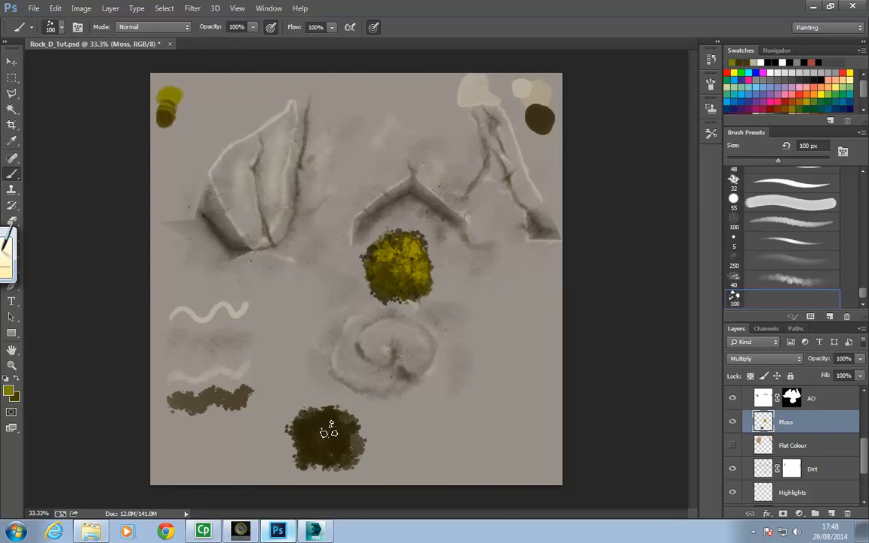
{"action": "mouse_move", "coordinate": [324, 428]}
{"action": "left_mouse_down"}
{"action": "mouse_move", "coordinate": [326, 413]}
{"action": "mouse_move", "coordinate": [351, 437]}
{"action": "mouse_move", "coordinate": [333, 460]}
{"action": "mouse_move", "coordinate": [306, 430]}
{"action": "mouse_move", "coordinate": [323, 462]}
{"action": "mouse_move", "coordinate": [334, 445]}
{"action": "mouse_move", "coordinate": [355, 449]}
{"action": "mouse_move", "coordinate": [353, 427]}
{"action": "mouse_move", "coordinate": [327, 427]}
{"action": "mouse_move", "coordinate": [325, 449]}
{"action": "mouse_move", "coordinate": [338, 442]}
{"action": "mouse_move", "coordinate": [336, 429]}
{"action": "left_mouse_up"}
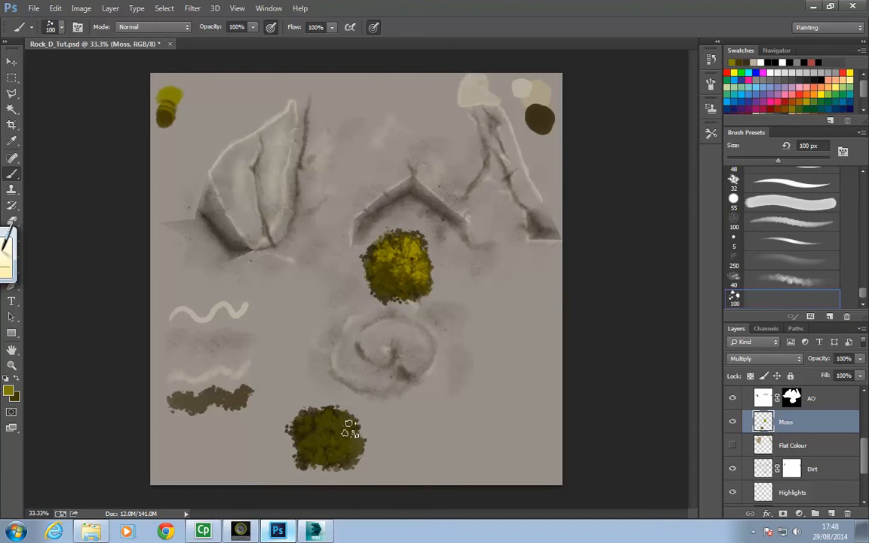
- Set the brush mode to Color Dodge and paint bright yellow-green highlights over the new moss clump
{"action": "left_click", "coordinate": [168, 28]}
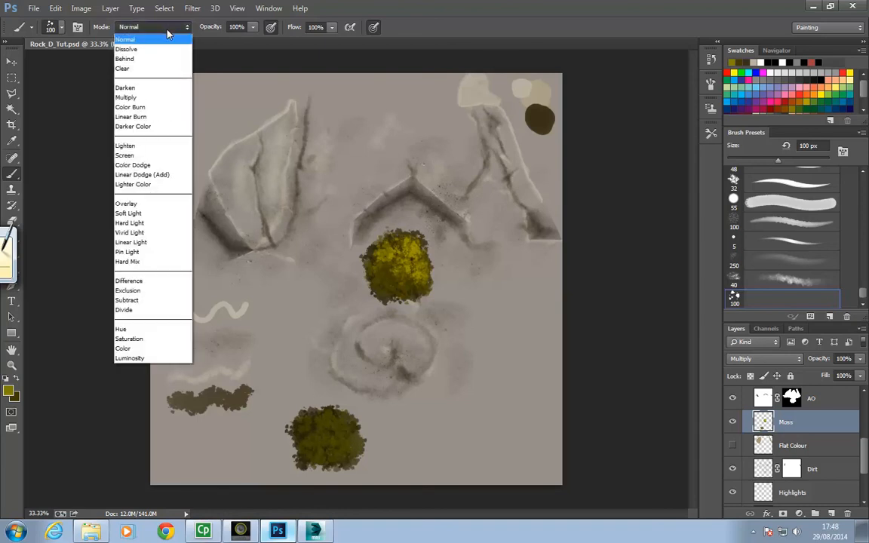
{"action": "left_click", "coordinate": [158, 165]}
{"action": "left_click_drag", "start_coordinate": [170, 96], "coordinate": [165, 114]}
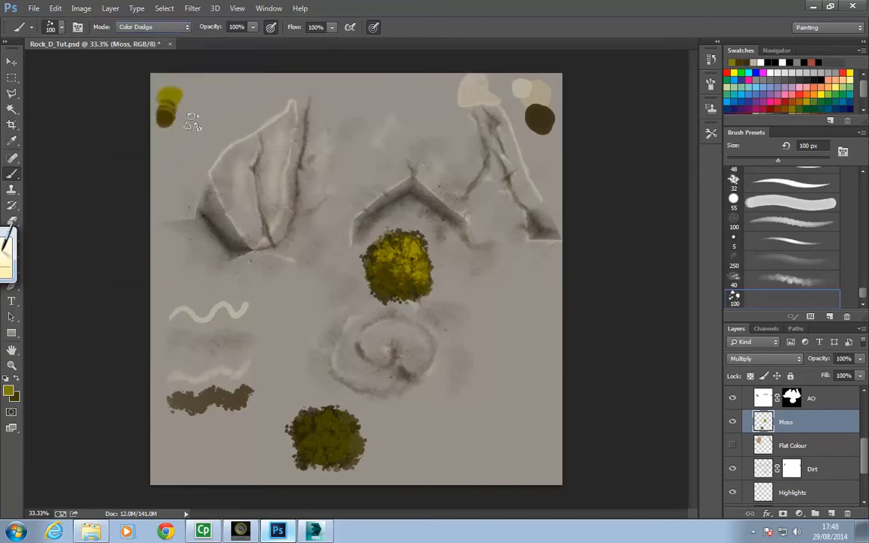
{"action": "left_click", "coordinate": [162, 28]}
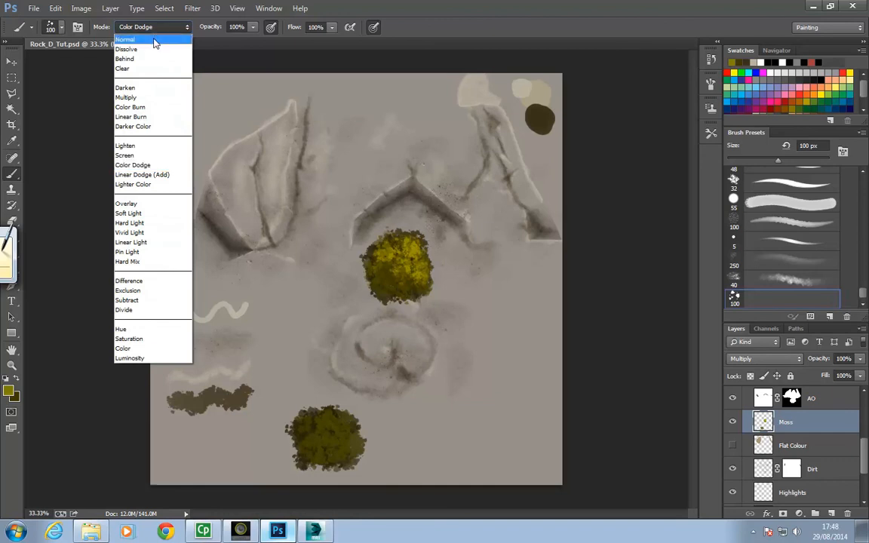
{"action": "left_click", "coordinate": [162, 28]}
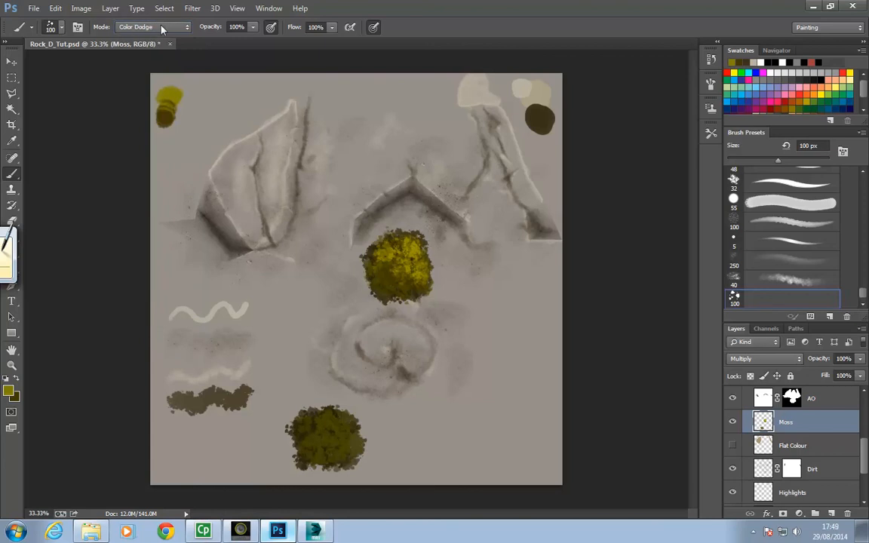
{"action": "left_click", "coordinate": [158, 28]}
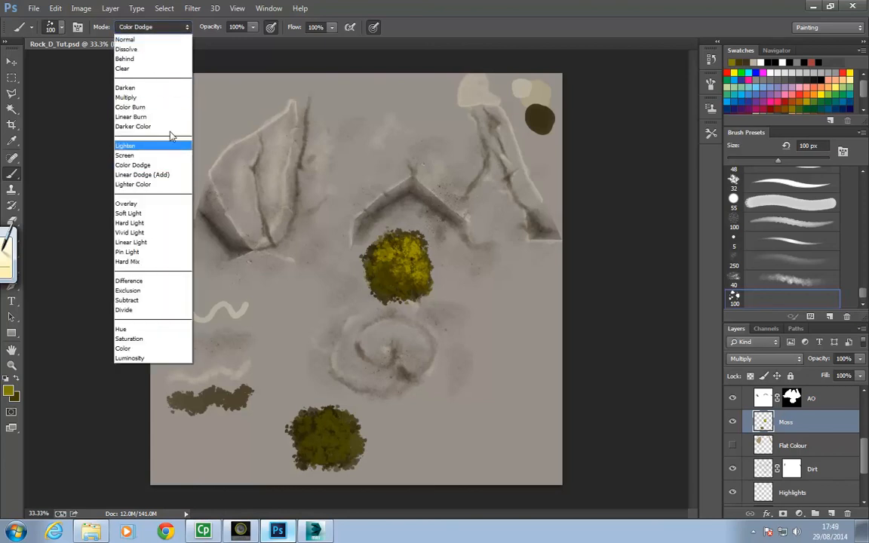
{"action": "left_click", "coordinate": [158, 166]}
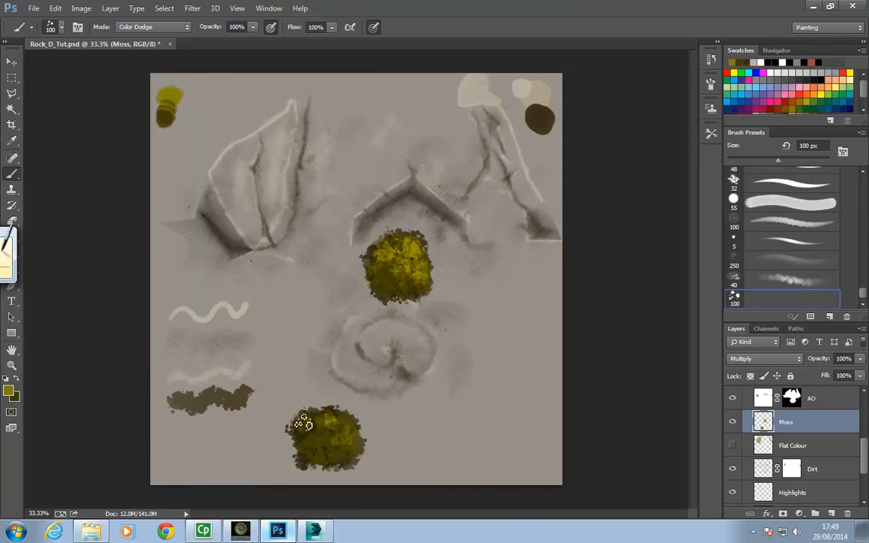
{"action": "mouse_move", "coordinate": [359, 447]}
{"action": "left_mouse_down"}
{"action": "mouse_move", "coordinate": [349, 455]}
{"action": "mouse_move", "coordinate": [332, 438]}
{"action": "left_mouse_up"}
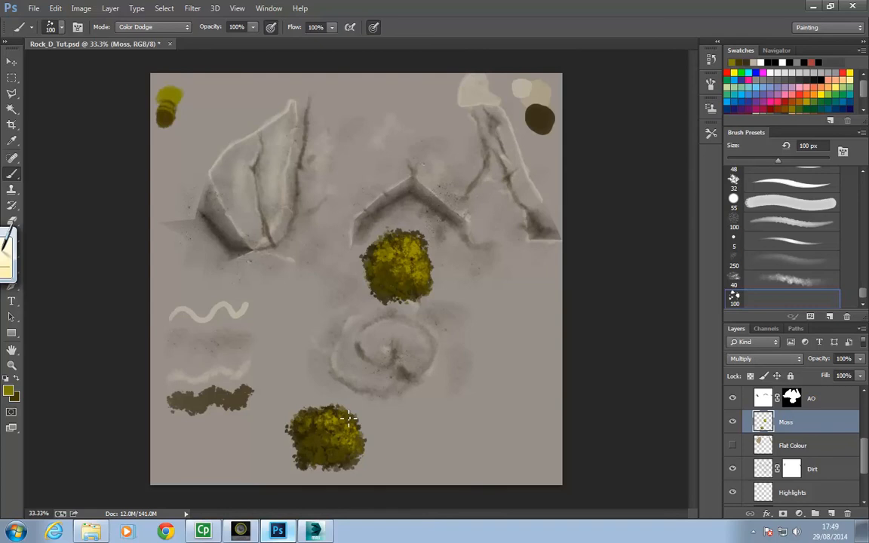
{"action": "mouse_move", "coordinate": [361, 445]}
{"action": "left_mouse_down"}
{"action": "mouse_move", "coordinate": [356, 450]}
{"action": "mouse_move", "coordinate": [355, 437]}
{"action": "mouse_move", "coordinate": [314, 423]}
{"action": "mouse_move", "coordinate": [356, 457]}
{"action": "left_mouse_up"}
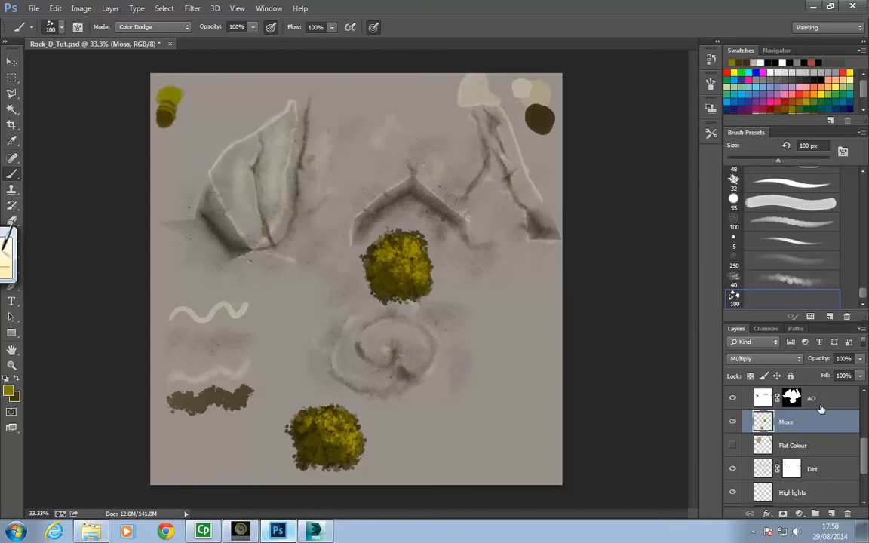
- Show the UVW wireframe and compare the texture with the Concept layer, hiding the concept again
{"action": "scroll", "coordinate": [779, 408], "scroll_direction": "up", "scroll_amount": 5}
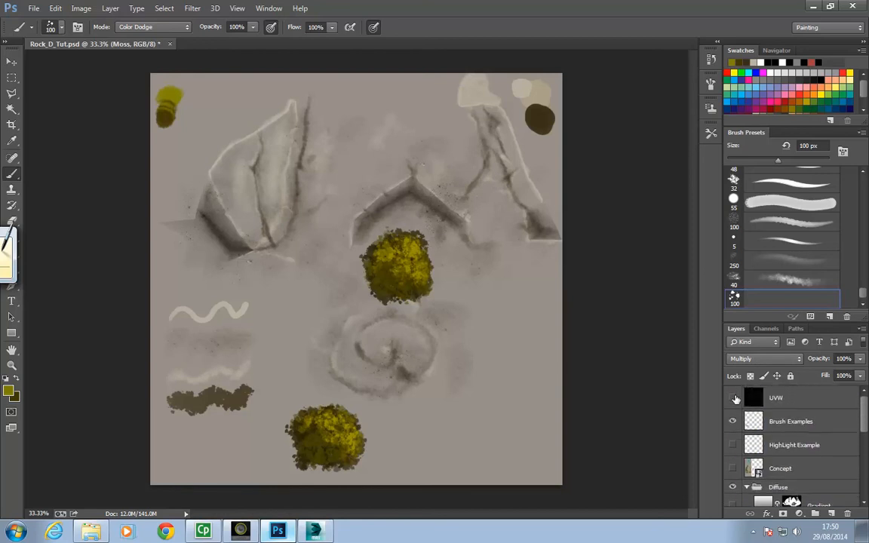
{"action": "left_click", "coordinate": [734, 398]}
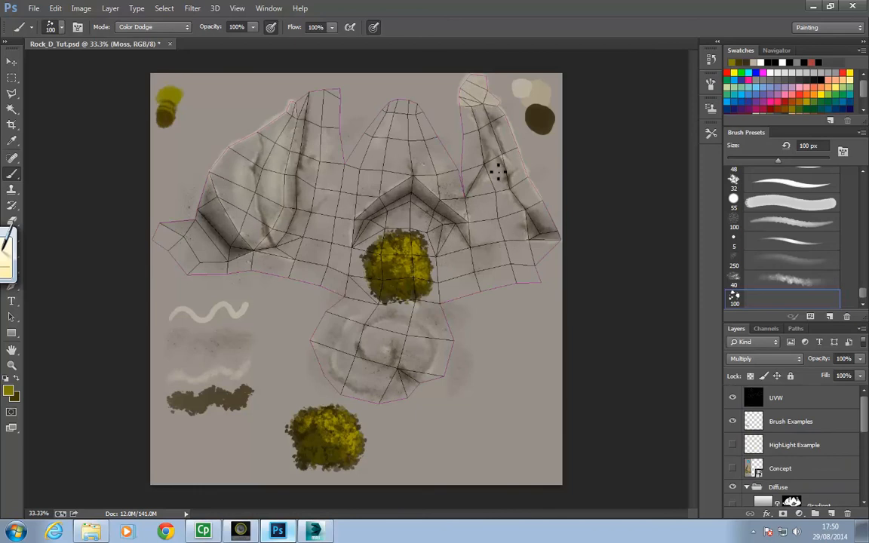
{"action": "left_click", "coordinate": [732, 468]}
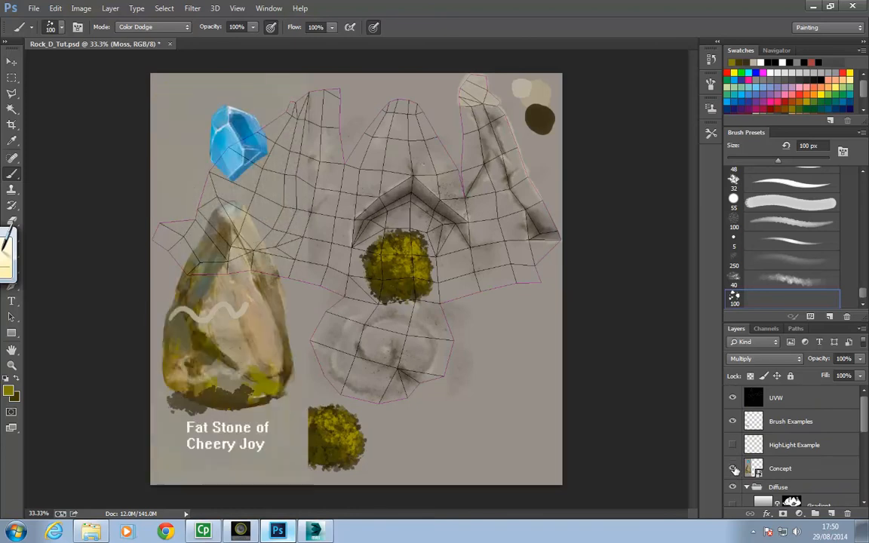
{"action": "left_click", "coordinate": [733, 468]}
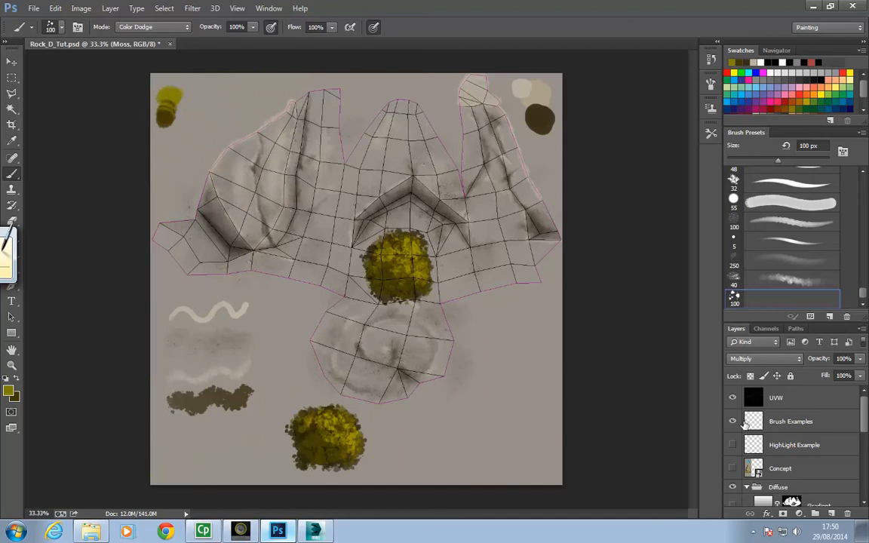
- Hide the Brush Examples, Moss and UVW layers, and bring the lower Diffuse layers down to Base Colour into view
{"action": "left_click", "coordinate": [732, 423]}
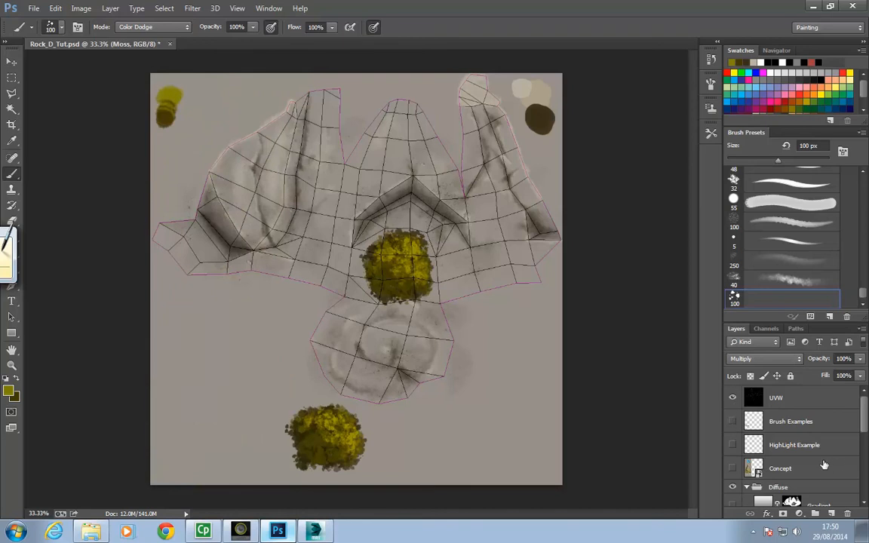
{"action": "scroll", "coordinate": [863, 424], "scroll_direction": "down", "scroll_amount": 3}
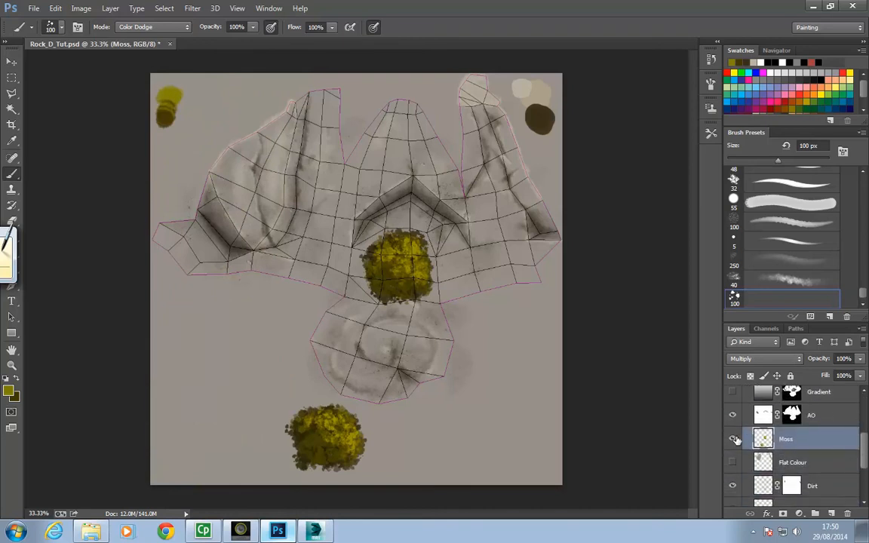
{"action": "left_click", "coordinate": [735, 439]}
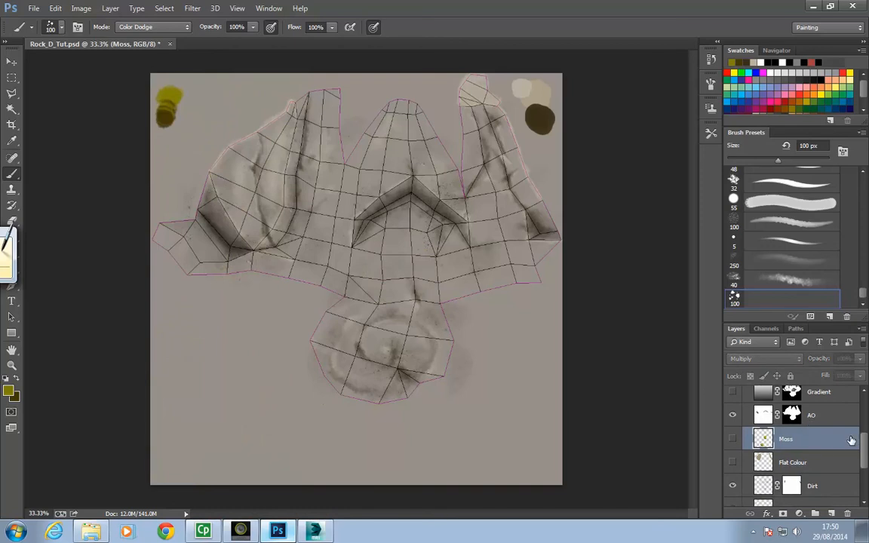
{"action": "scroll", "coordinate": [836, 418], "scroll_direction": "up", "scroll_amount": 3}
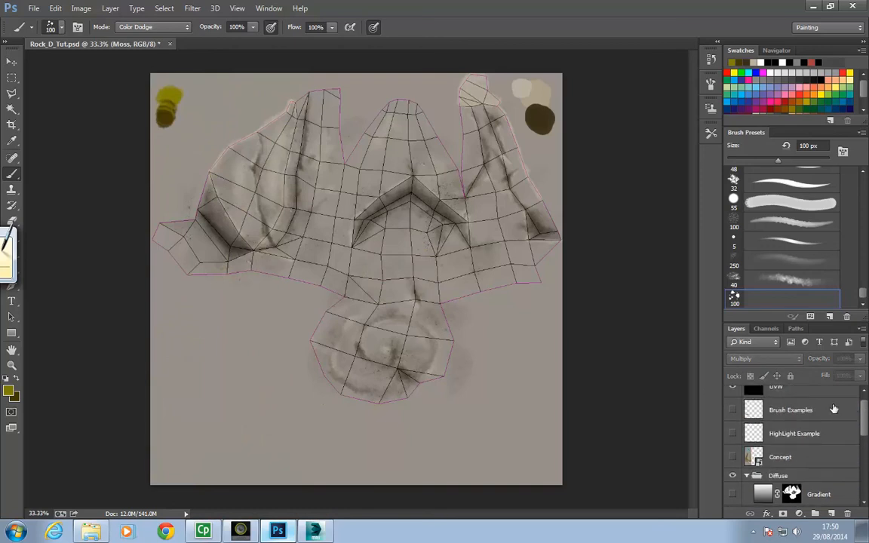
{"action": "left_click", "coordinate": [736, 393]}
{"action": "left_click_drag", "start_coordinate": [866, 412], "coordinate": [859, 404]}
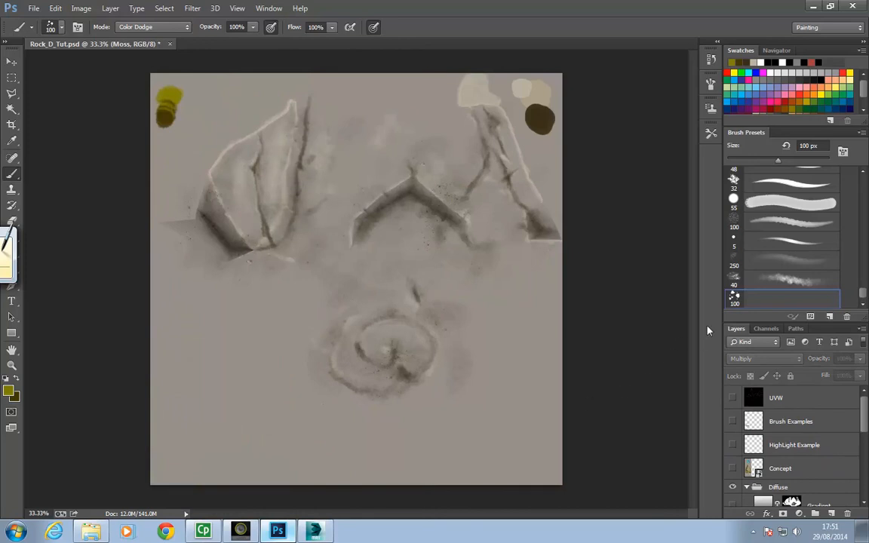
{"action": "left_click_drag", "start_coordinate": [865, 417], "coordinate": [866, 482]}
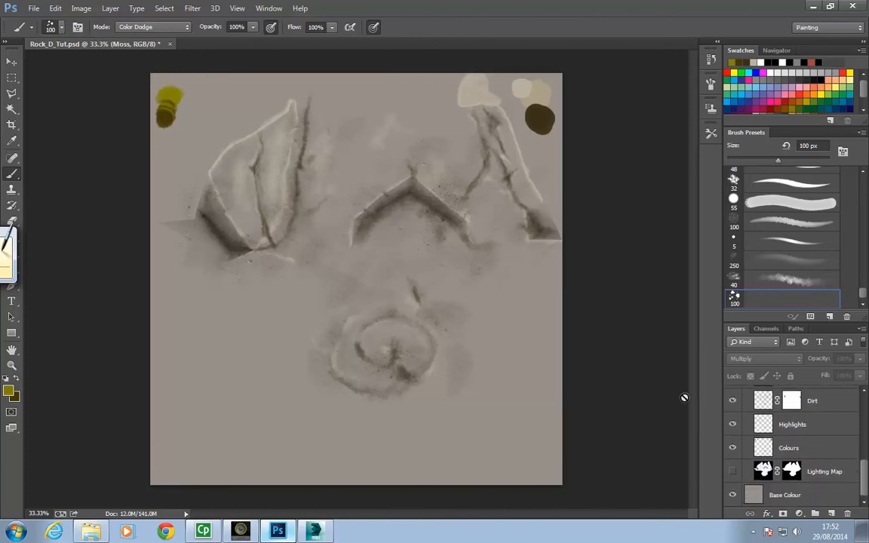